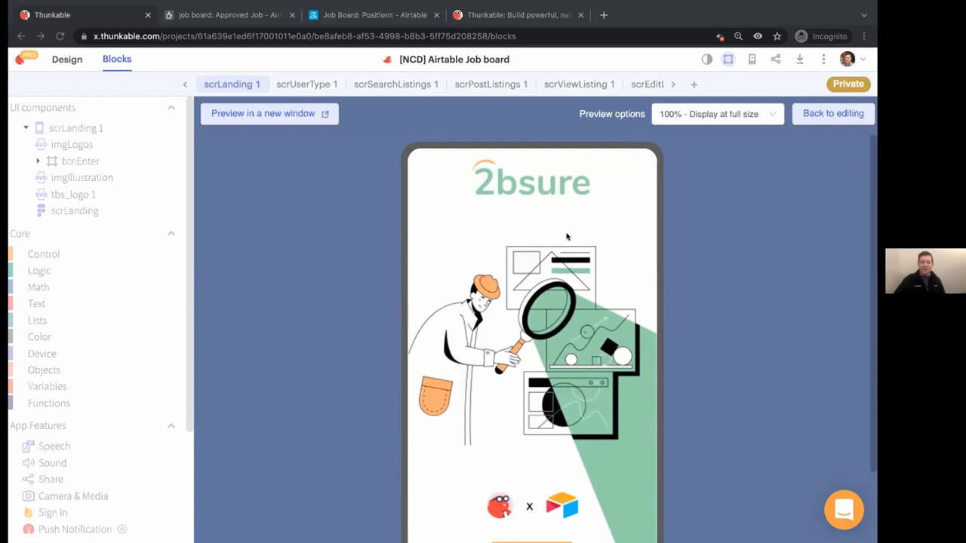
- Enter the job board app in the preview, choose Search for jobs as the user type, and continue
scroll(554, 260, down, 2)
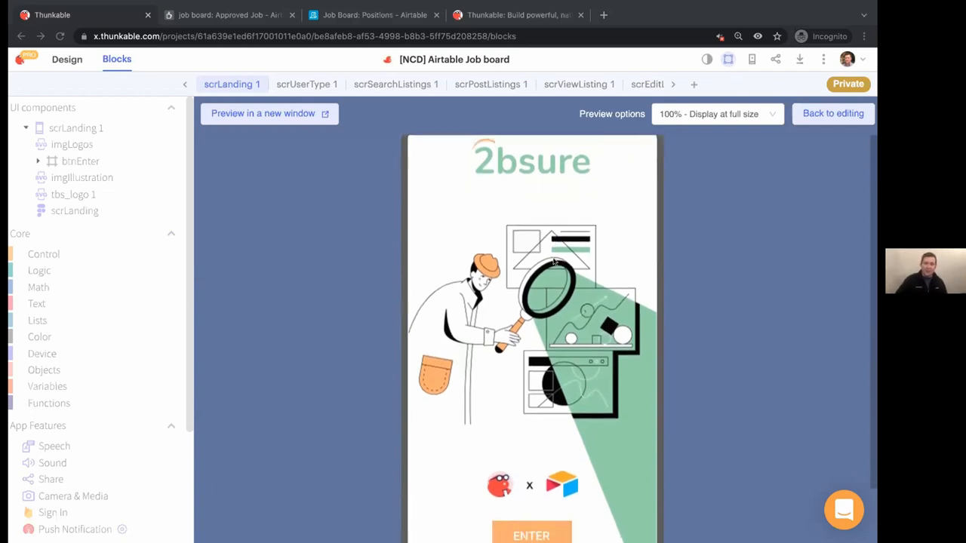
scroll(540, 390, down, 2)
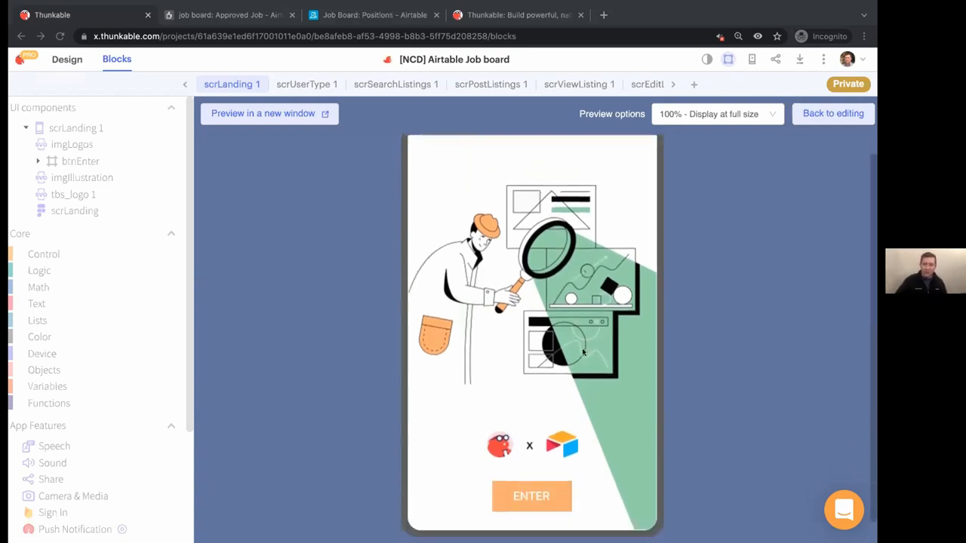
click(532, 480)
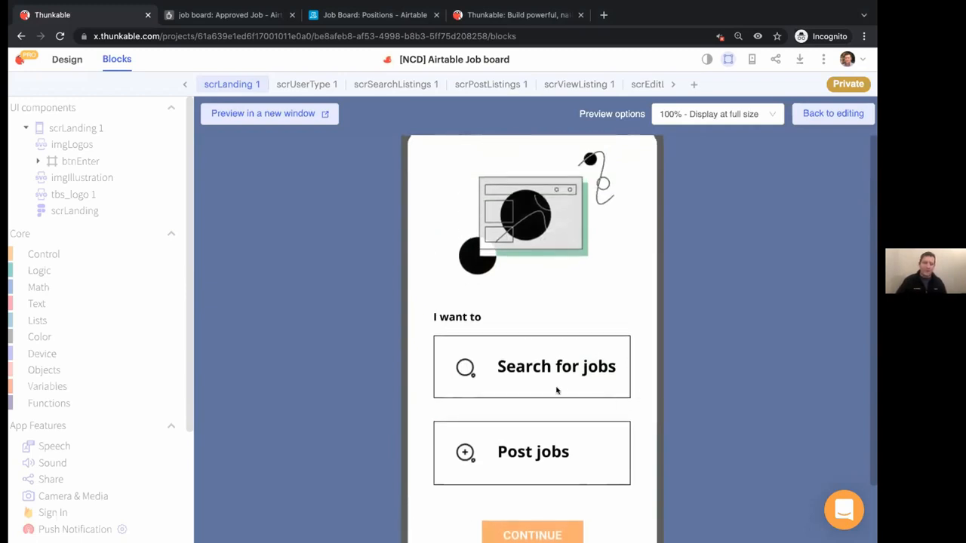
click(526, 379)
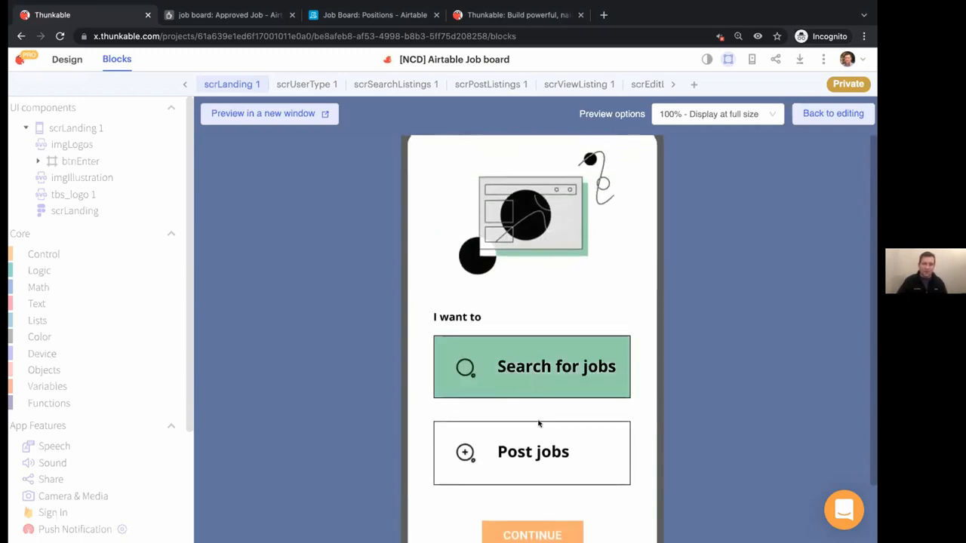
click(534, 448)
click(527, 379)
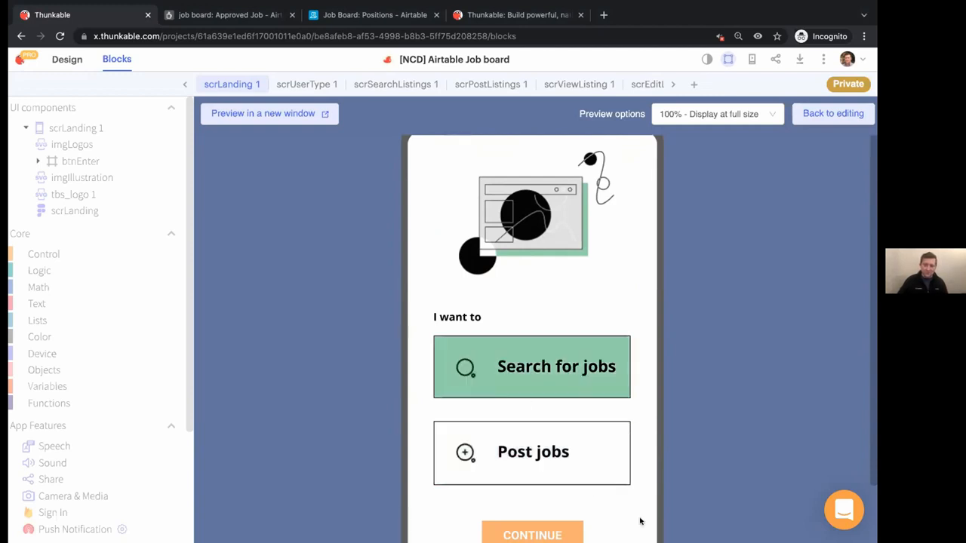
click(529, 532)
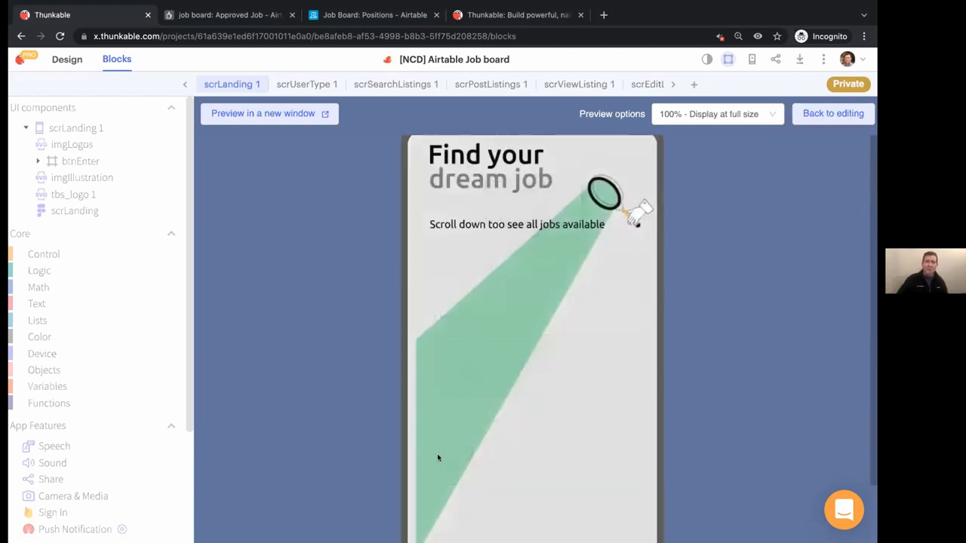
- Look through the job cards in the Find your dream job list
scroll(587, 343, down, 3)
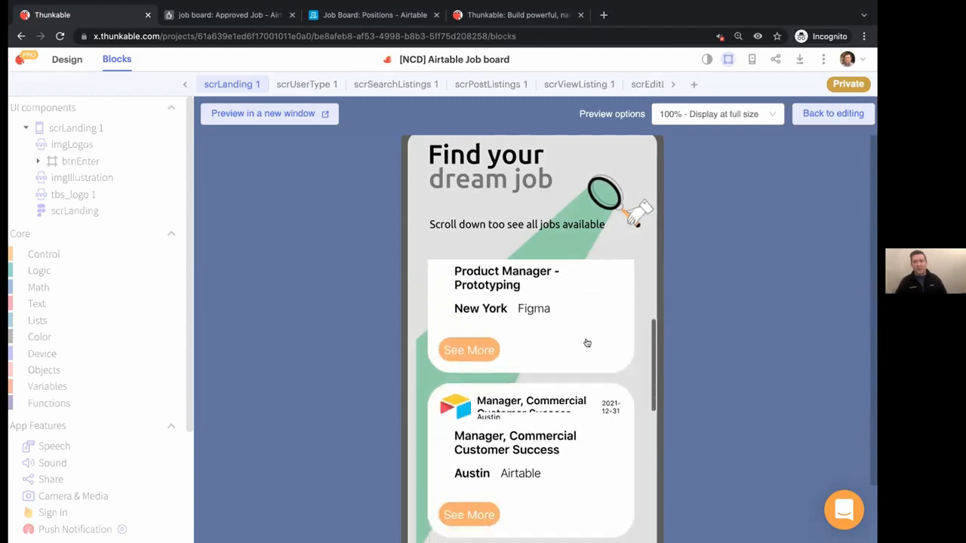
scroll(587, 344, down, 10)
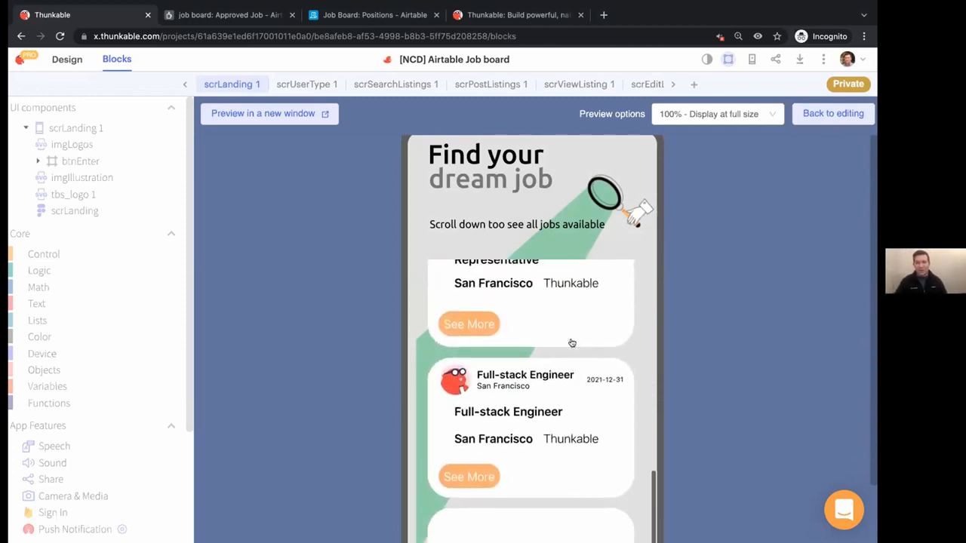
scroll(572, 343, up, 10)
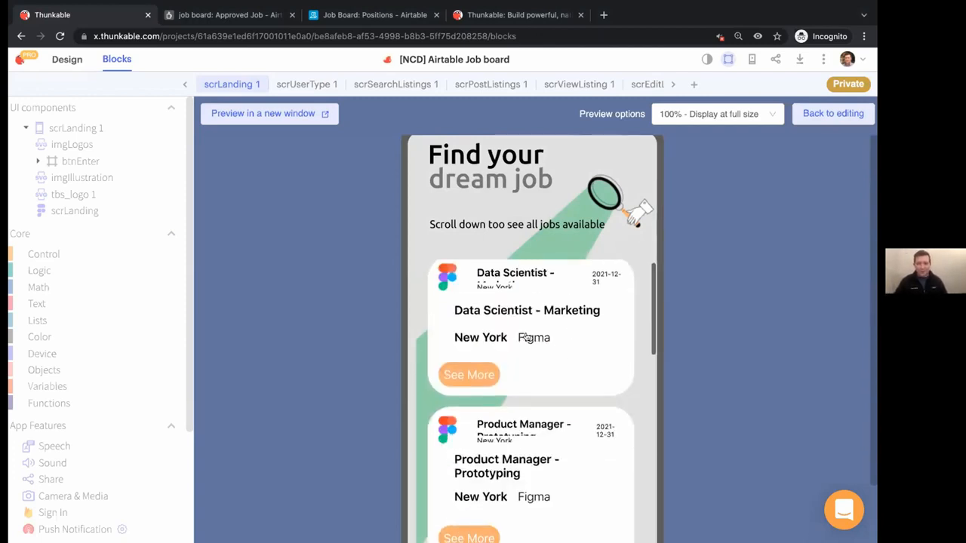
scroll(526, 338, down, 8)
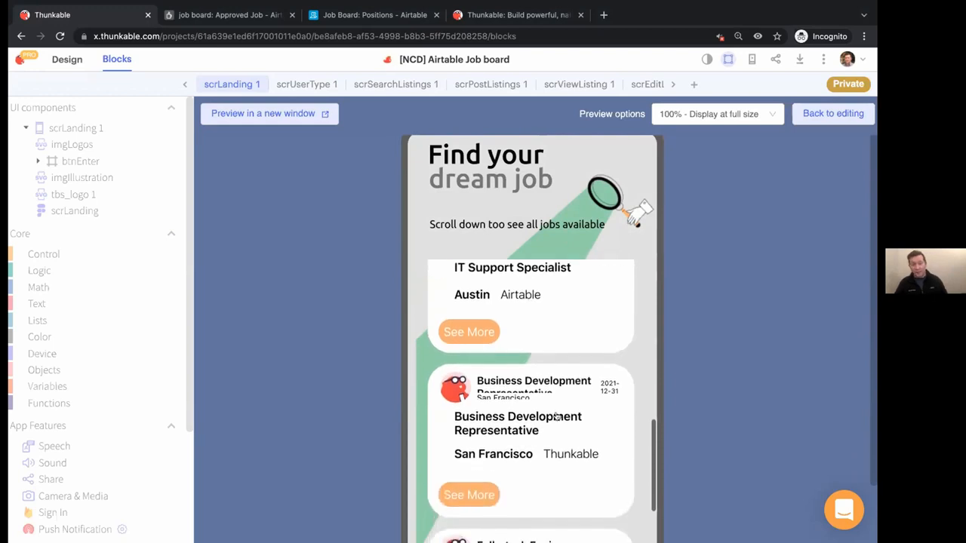
- View the Business Development Representative listing and read through its job details and description
click(556, 416)
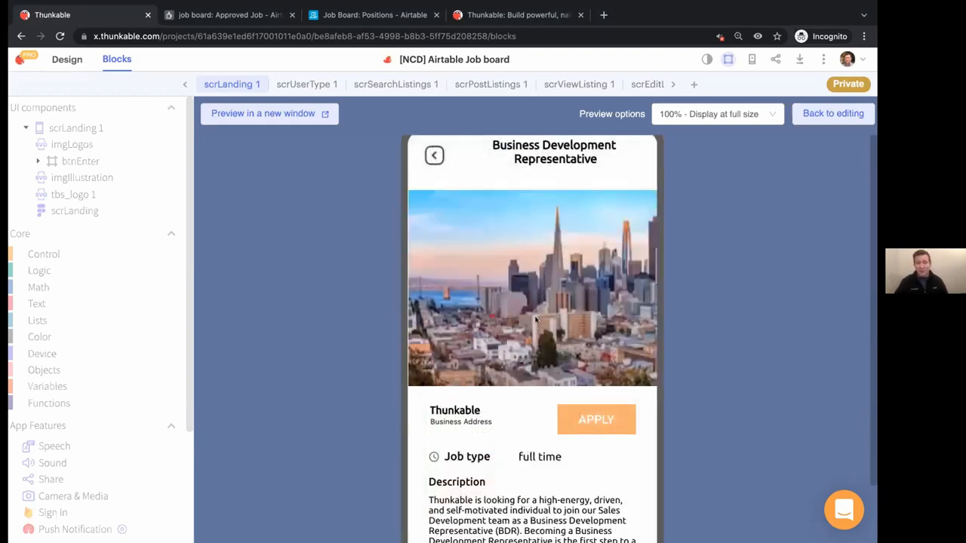
scroll(535, 321, down, 3)
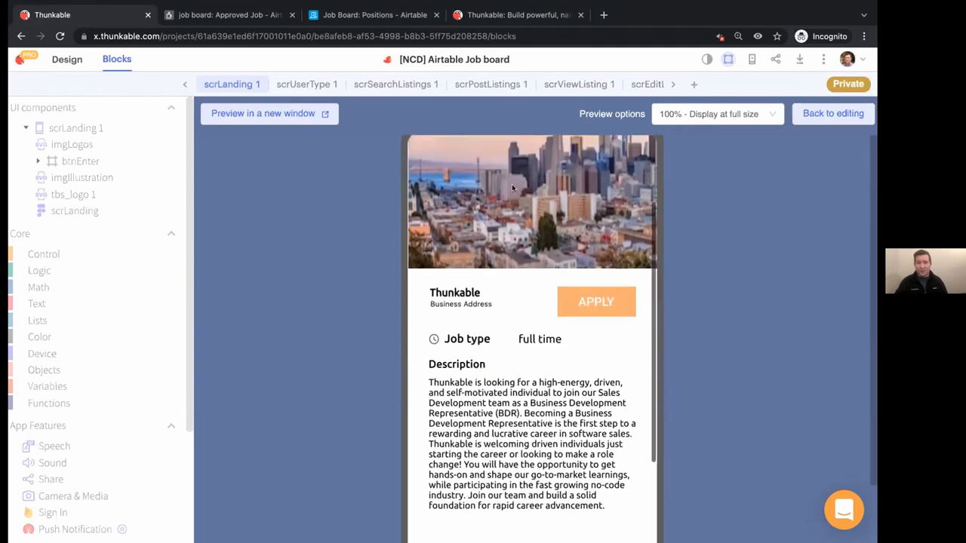
scroll(510, 412, down, 2)
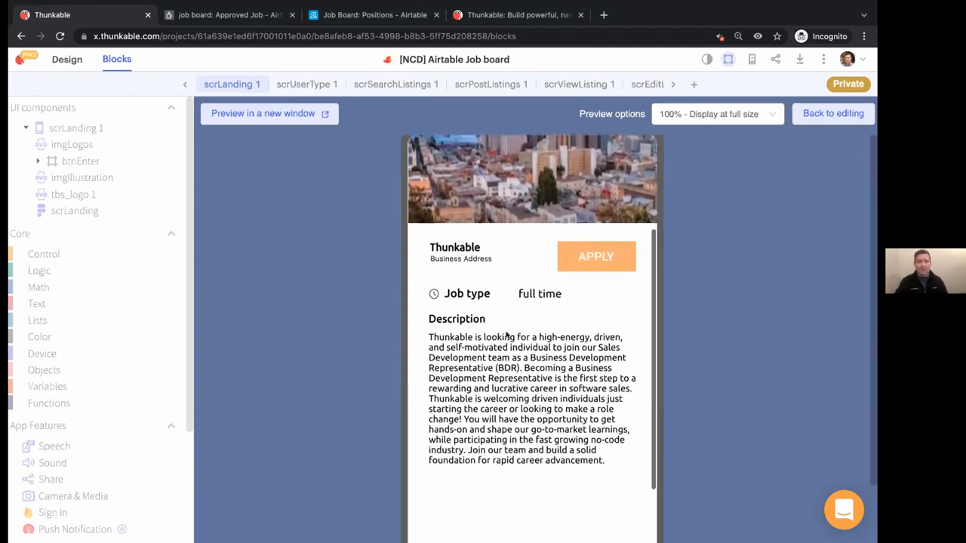
scroll(511, 381, up, 4)
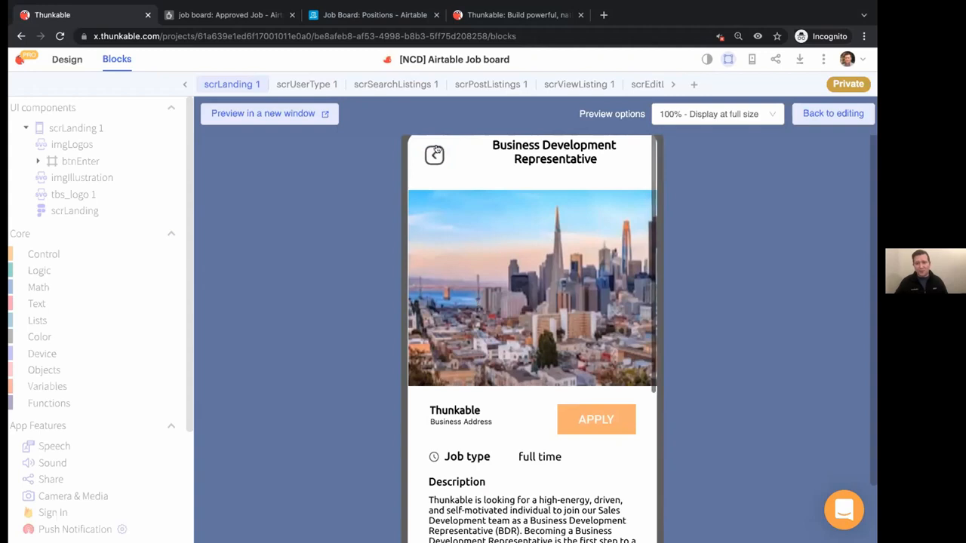
- Go back to the job list, read the Data Scientist - Marketing listing, and return to the list
click(436, 152)
scroll(533, 335, up, 2)
click(514, 324)
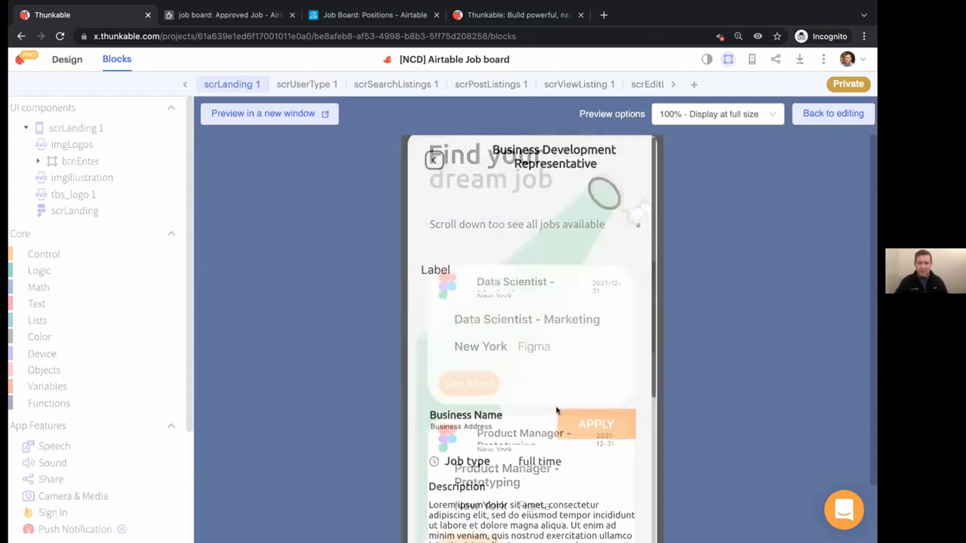
scroll(524, 327, down, 3)
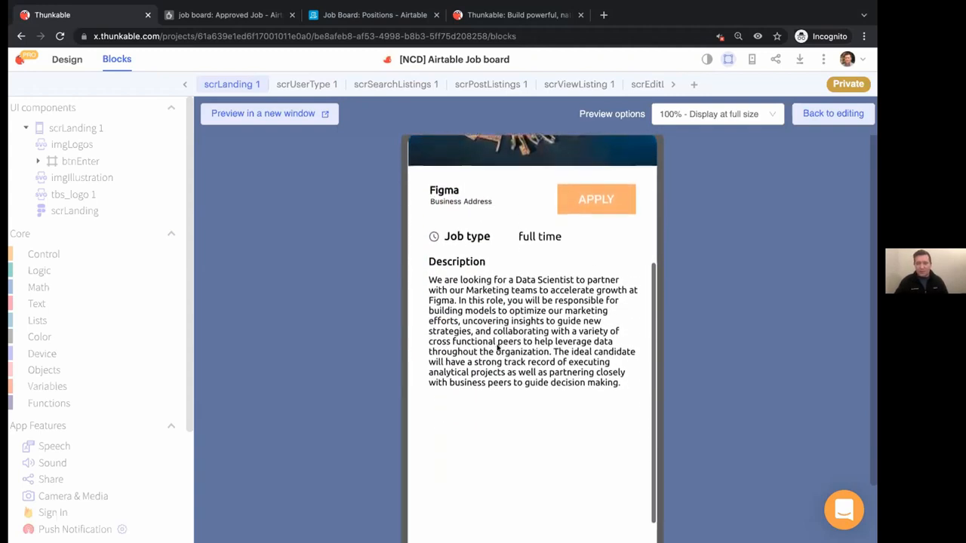
scroll(500, 291, up, 4)
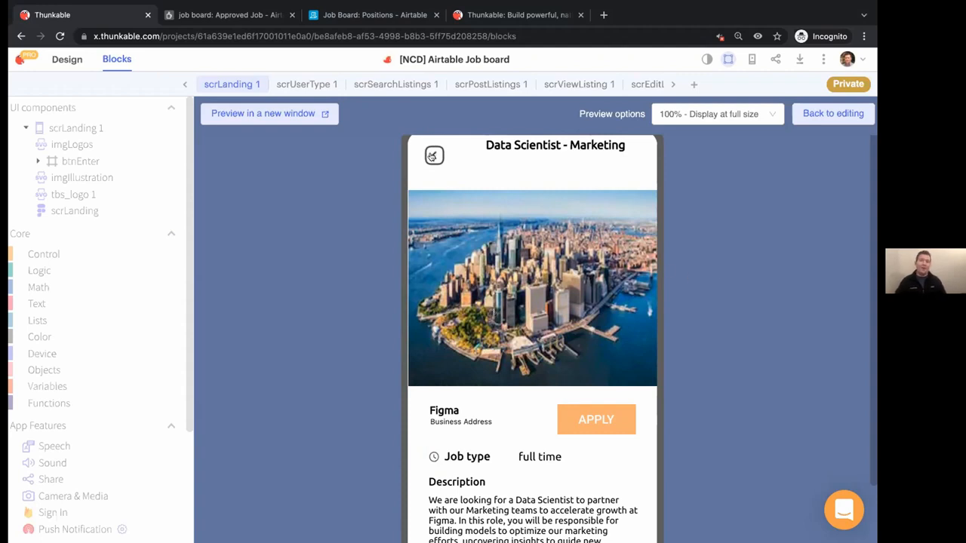
click(434, 156)
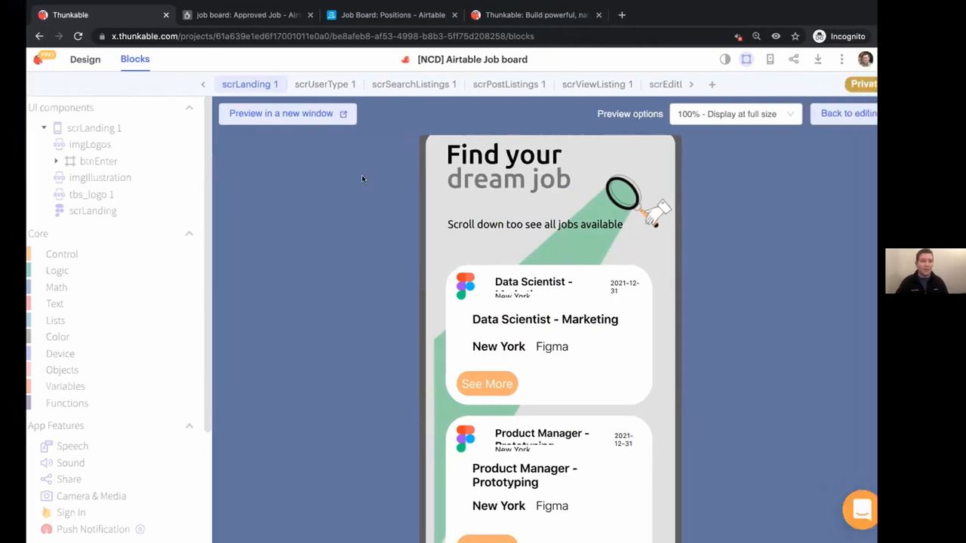
- Switch to the Figma Design Support CS file and examine the flowchart from Open app to the applicant profile decision
key(ctrl+Right)
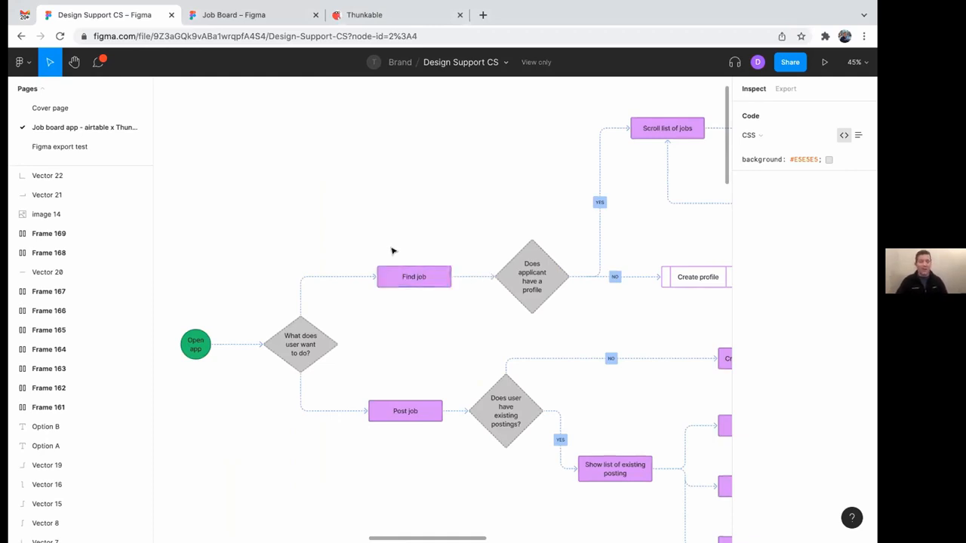
scroll(392, 251, down, 2)
scroll(392, 251, left, 2)
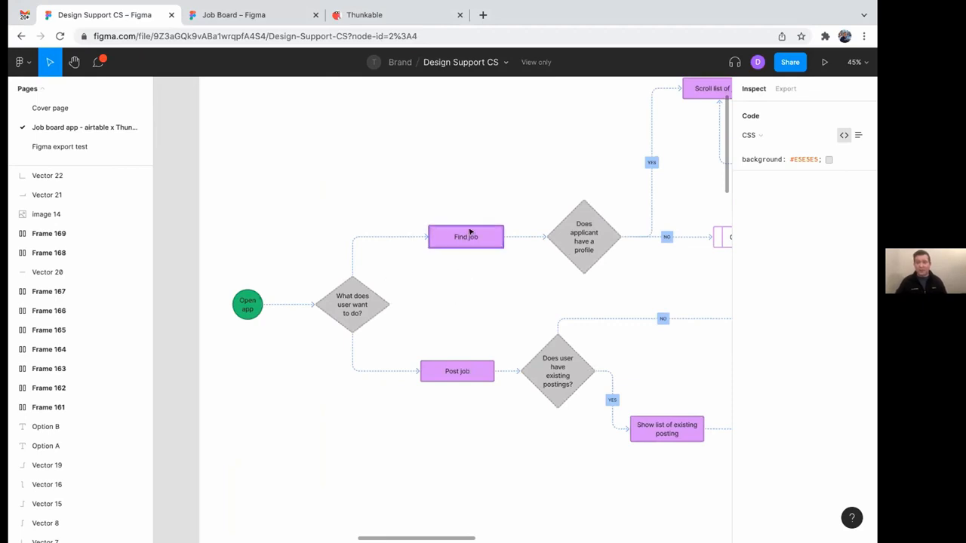
scroll(462, 234, up, 5)
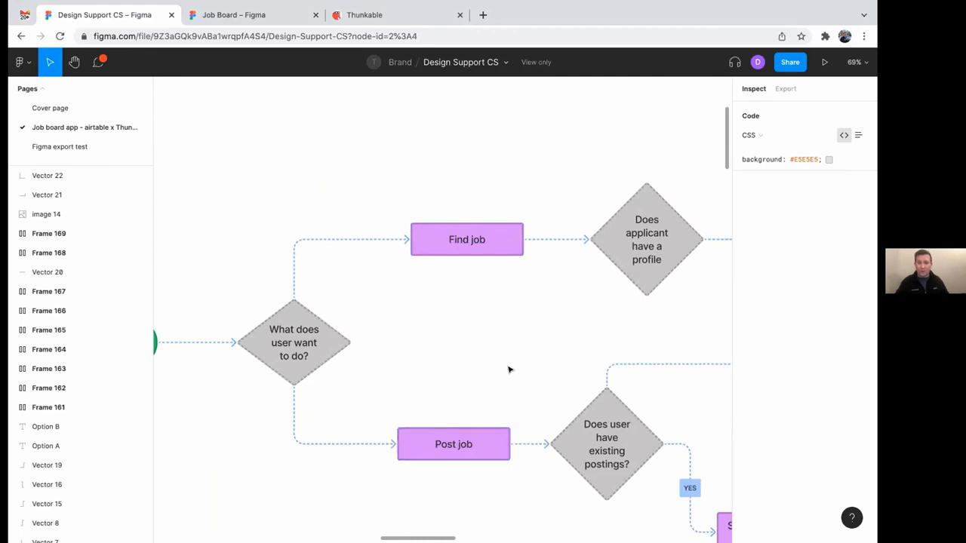
scroll(507, 369, down, 2)
scroll(508, 370, down, 5)
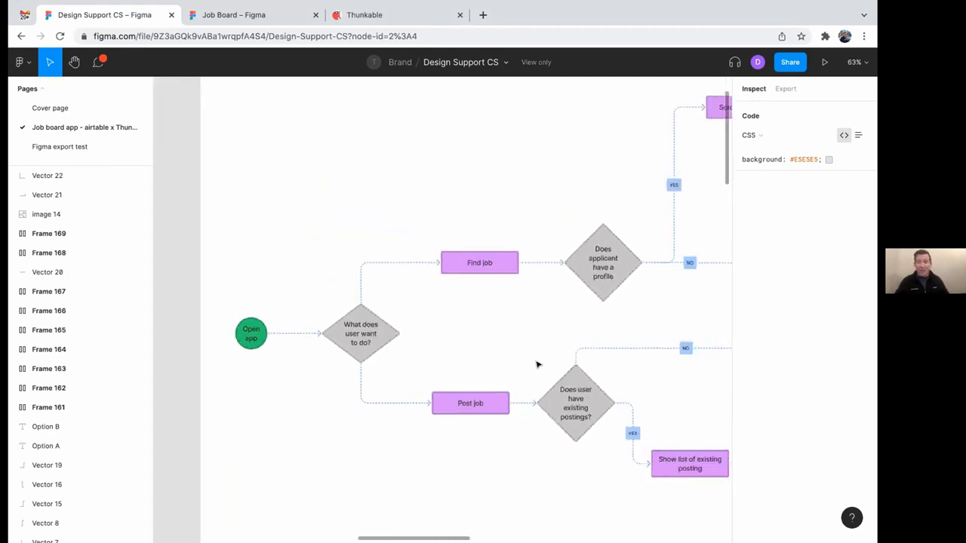
scroll(547, 363, right, 3)
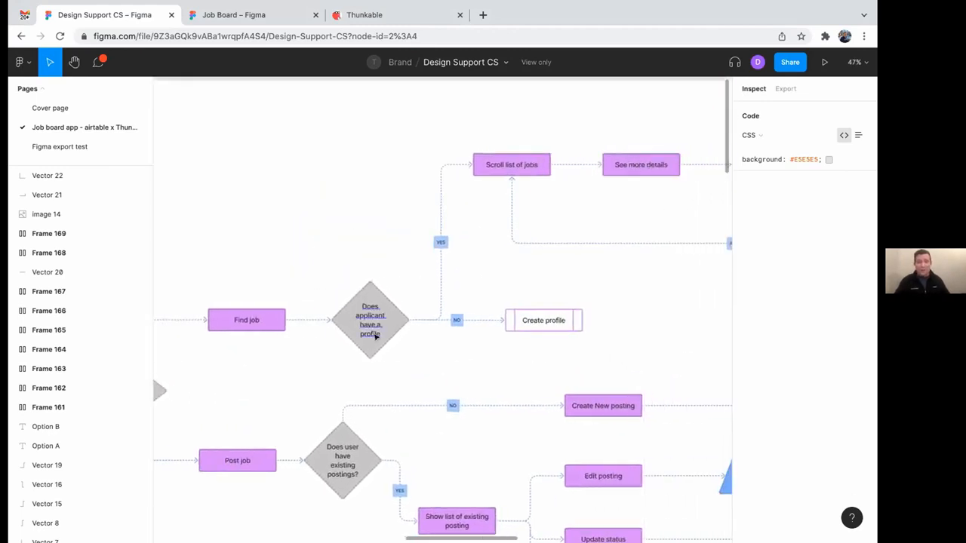
scroll(370, 292, up, 3)
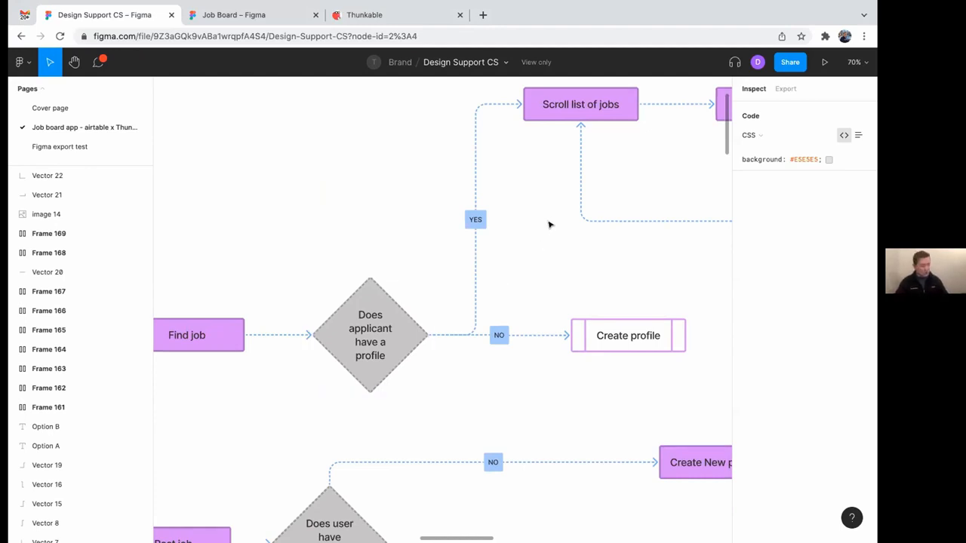
scroll(547, 224, right, 2)
scroll(547, 224, up, 1)
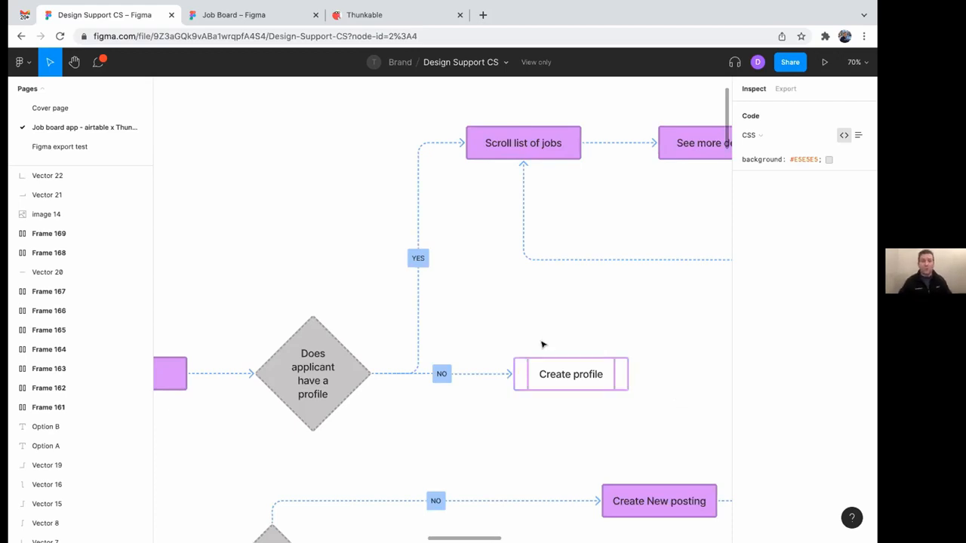
- Follow the Find job branch of the flowchart from Scroll list of jobs through Apply to Job applied
scroll(546, 295, right, 5)
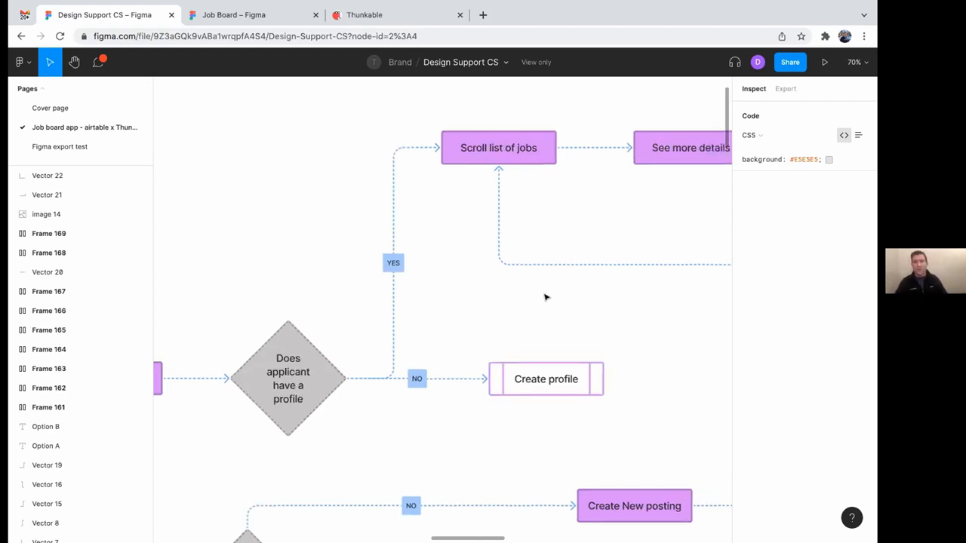
scroll(546, 295, right, 7)
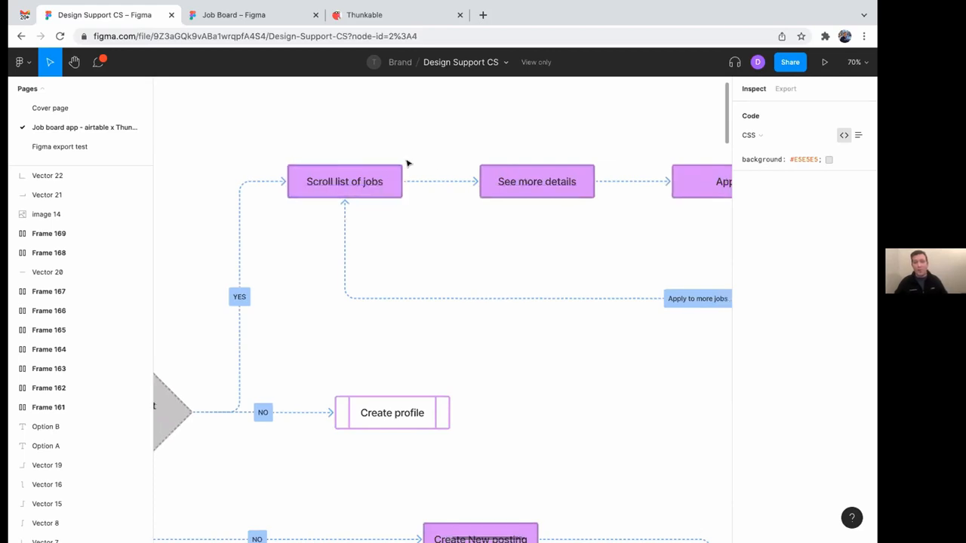
scroll(604, 181, right, 10)
scroll(631, 184, right, 8)
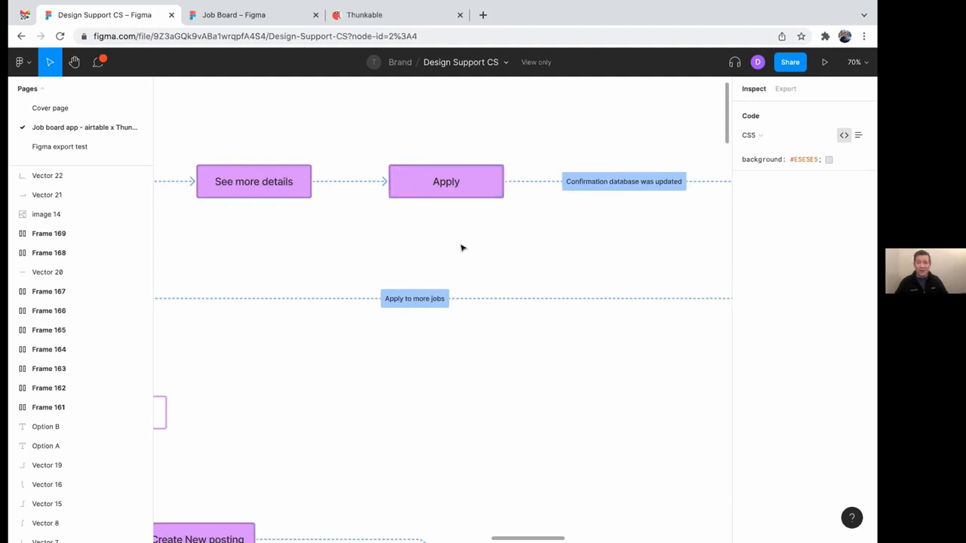
scroll(461, 245, down, 5)
scroll(556, 199, right, 8)
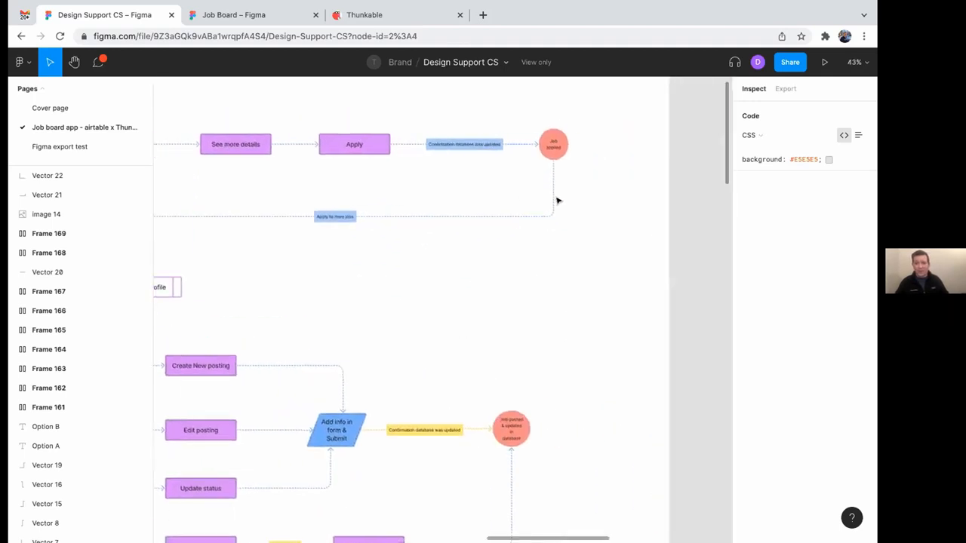
scroll(520, 172, up, 5)
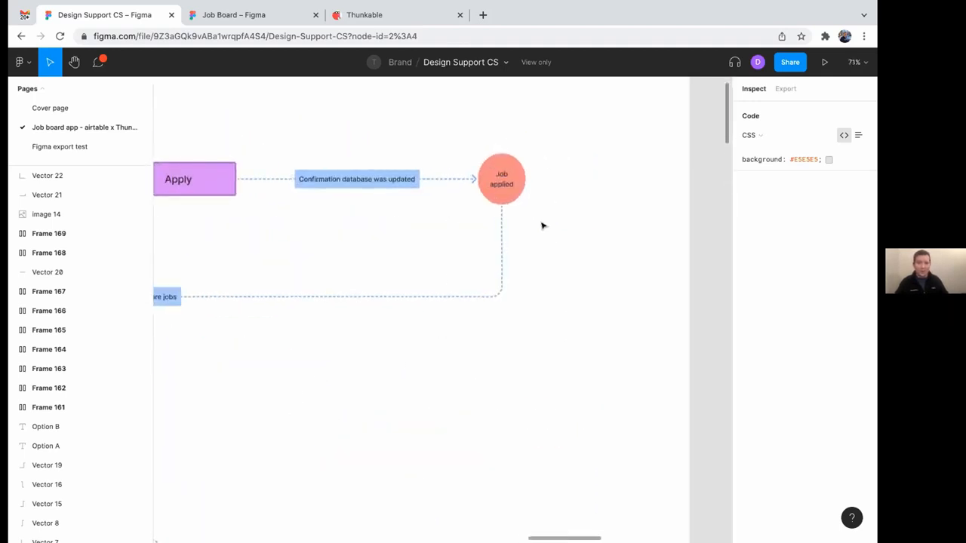
scroll(383, 358, down, 1)
scroll(383, 358, up, 4)
- Follow the Post job branch of the flowchart from the existing postings decision through creating, editing, updating and deleting a posting
scroll(381, 356, left, 10)
scroll(381, 356, left, 5)
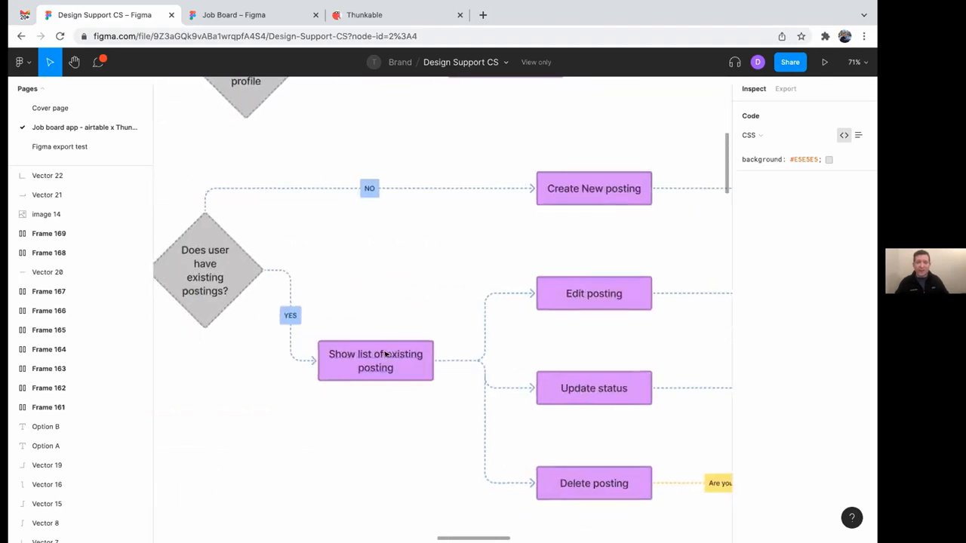
scroll(395, 358, left, 6)
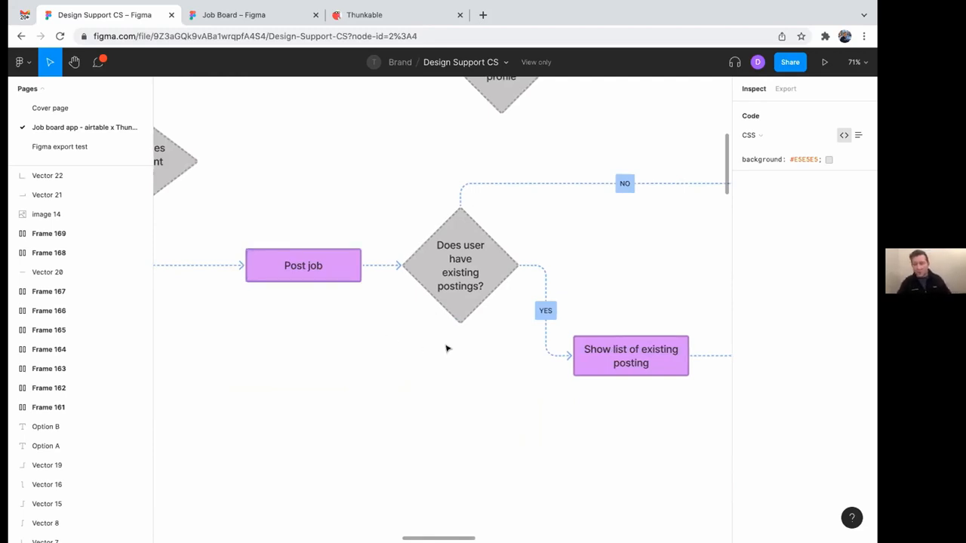
click(478, 299)
scroll(479, 299, right, 8)
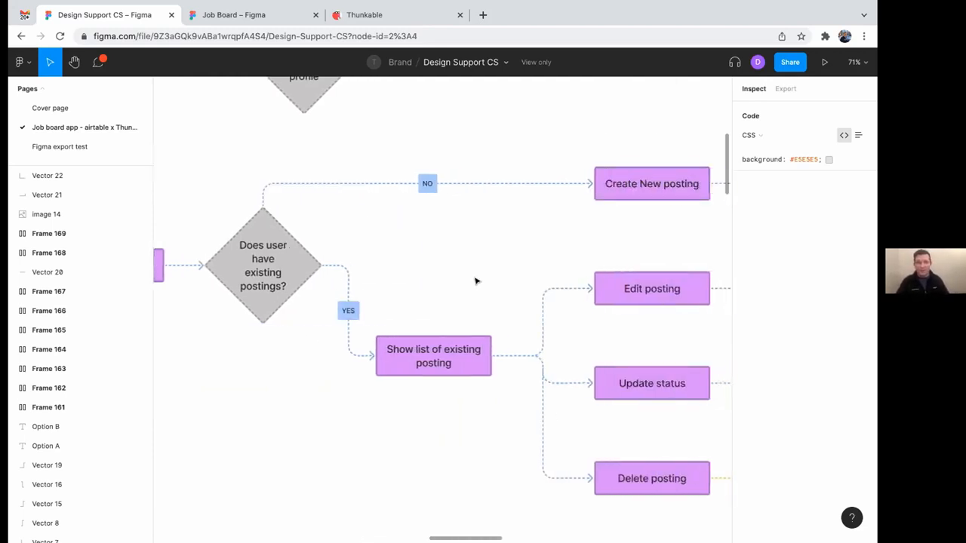
scroll(472, 306, right, 1)
scroll(471, 306, down, 1)
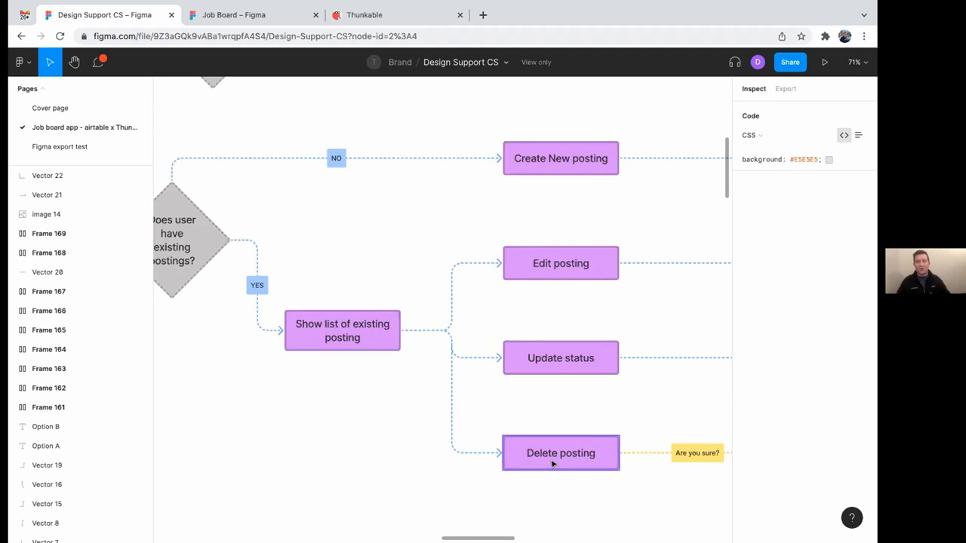
scroll(552, 462, right, 10)
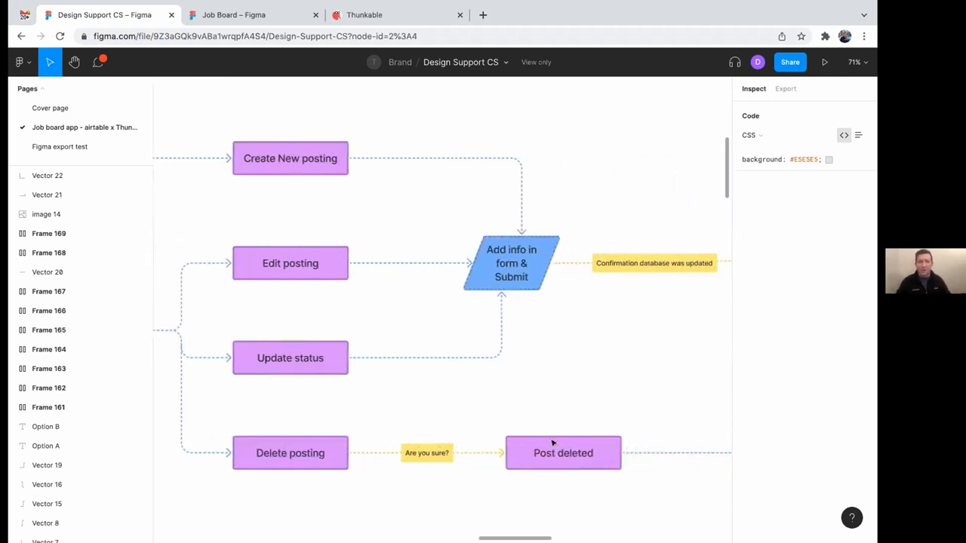
scroll(552, 445, down, 3)
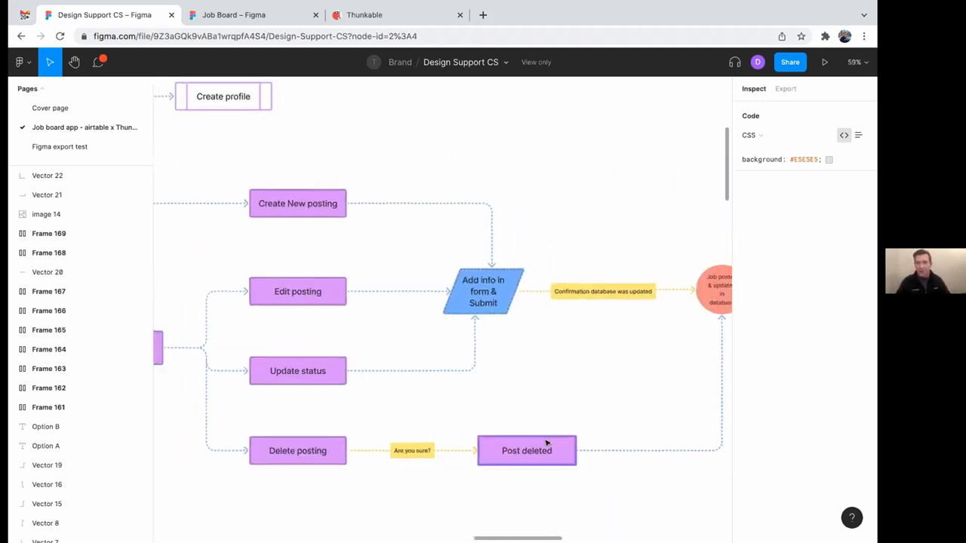
- Examine the Landing and type of user wireframes below the flowchart, including the Searching for a job path
scroll(537, 449, down, 8)
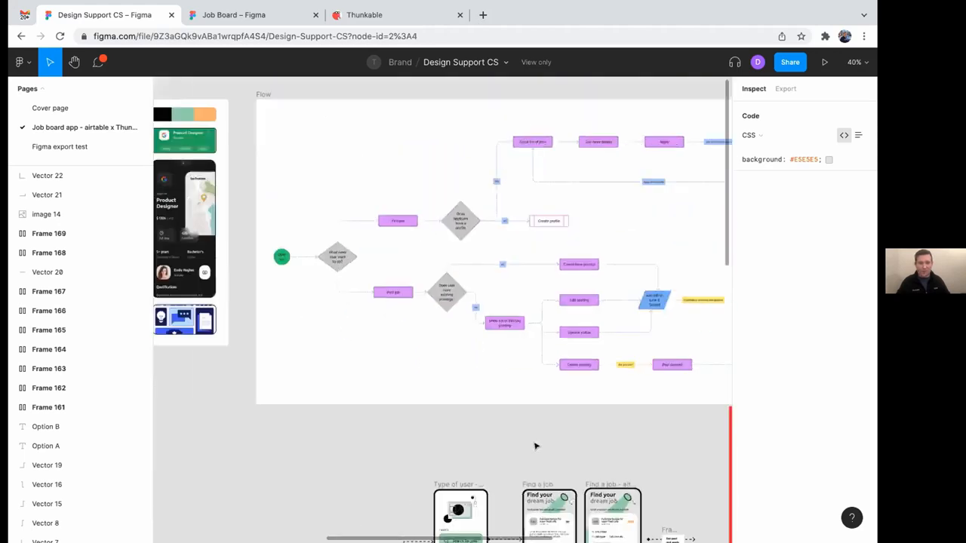
scroll(535, 445, down, 10)
scroll(203, 327, up, 4)
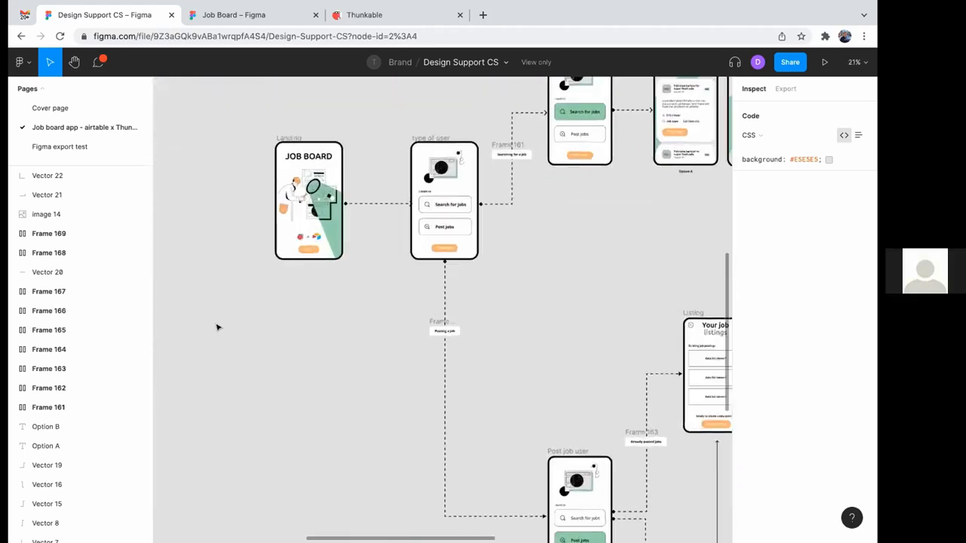
scroll(316, 301, up, 4)
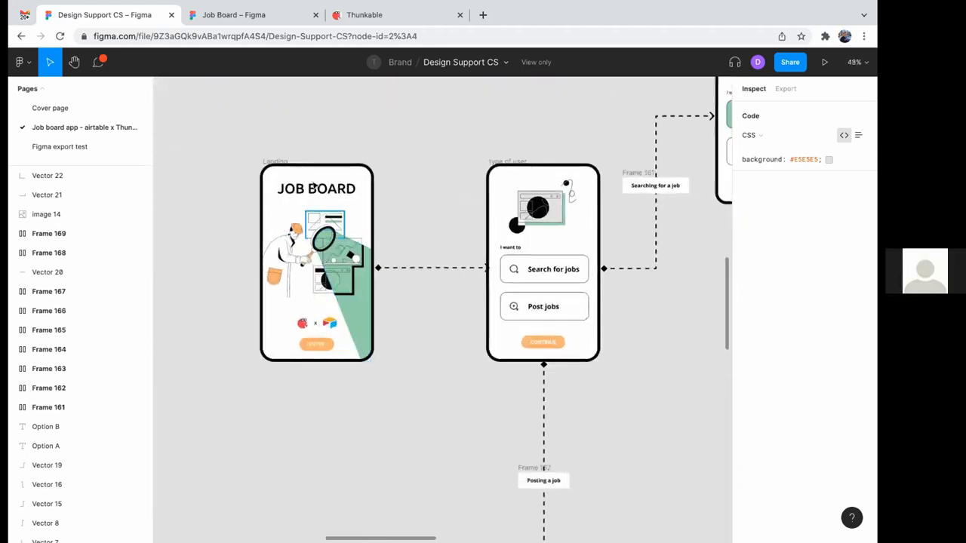
scroll(500, 378, right, 4)
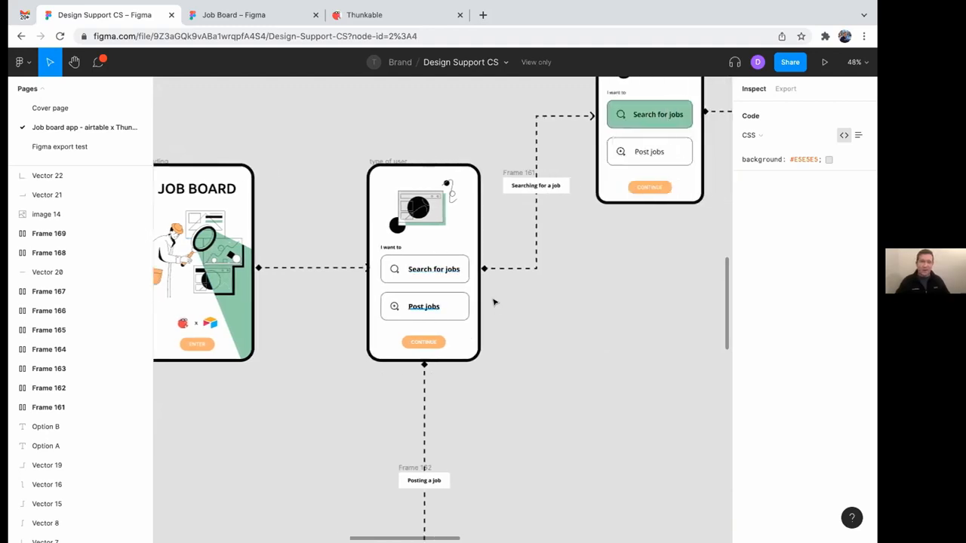
scroll(548, 375, up, 3)
scroll(548, 375, right, 2)
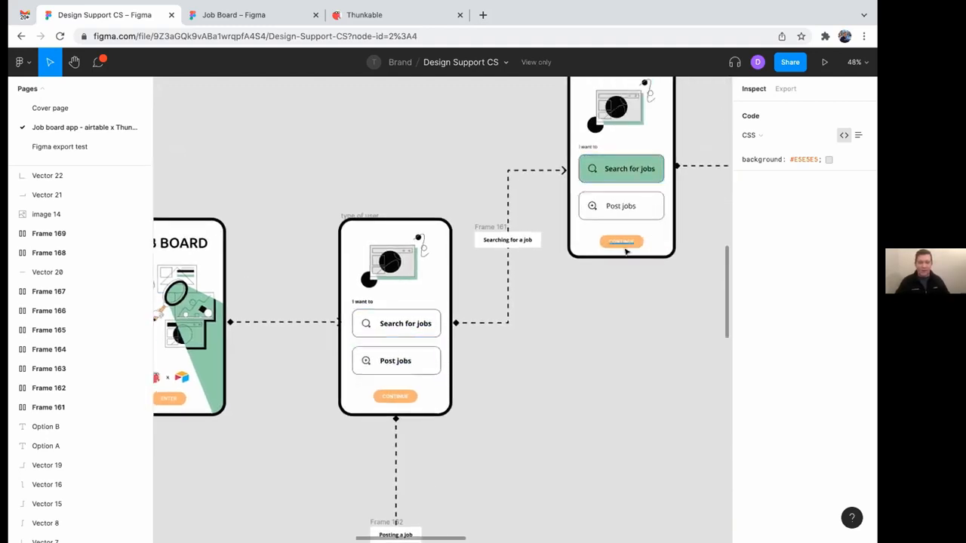
- Follow the wireframe paths through Your job listings, the Barista preview and the Find your dream job screens
scroll(505, 412, down, 3)
scroll(508, 405, right, 3)
scroll(505, 407, down, 3)
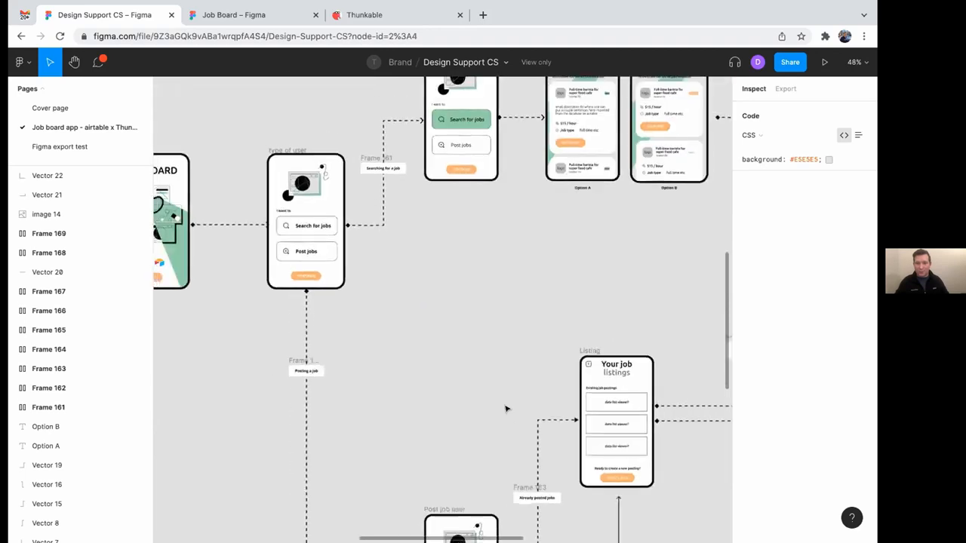
scroll(506, 407, down, 2)
scroll(533, 420, right, 5)
scroll(532, 421, down, 2)
scroll(526, 421, up, 2)
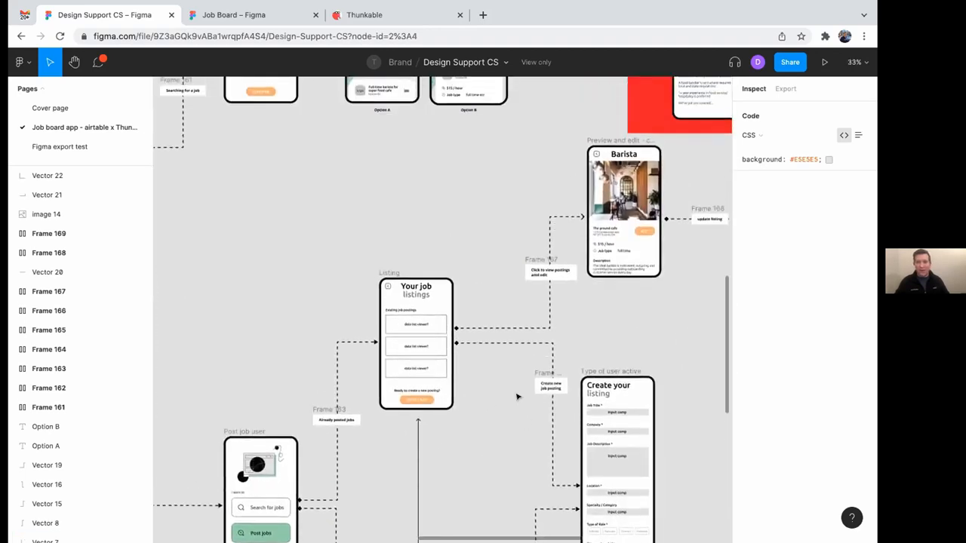
scroll(516, 393, right, 2)
scroll(516, 392, up, 5)
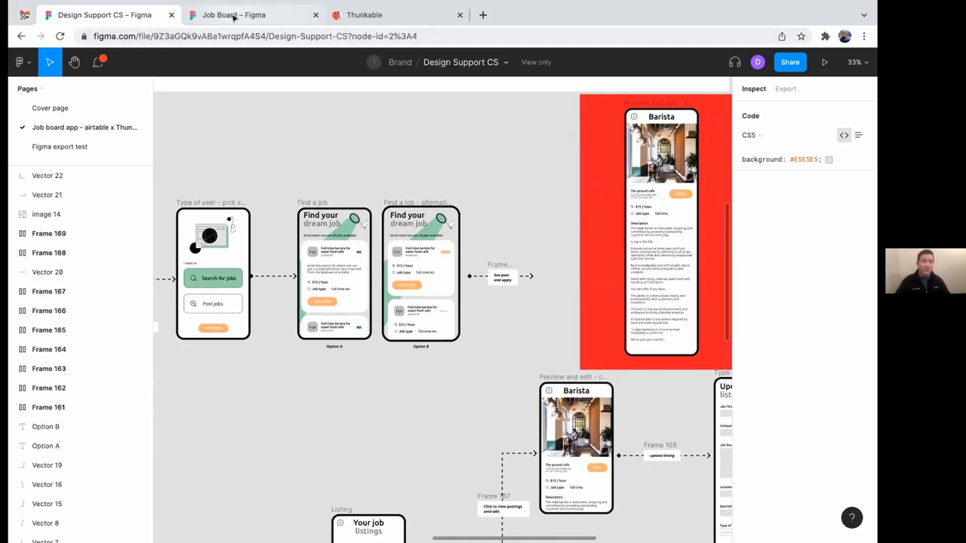
- Examine the Create your listing wireframe and the enlarged Your job listings screen for users without postings
scroll(495, 452, down, 10)
scroll(496, 452, right, 3)
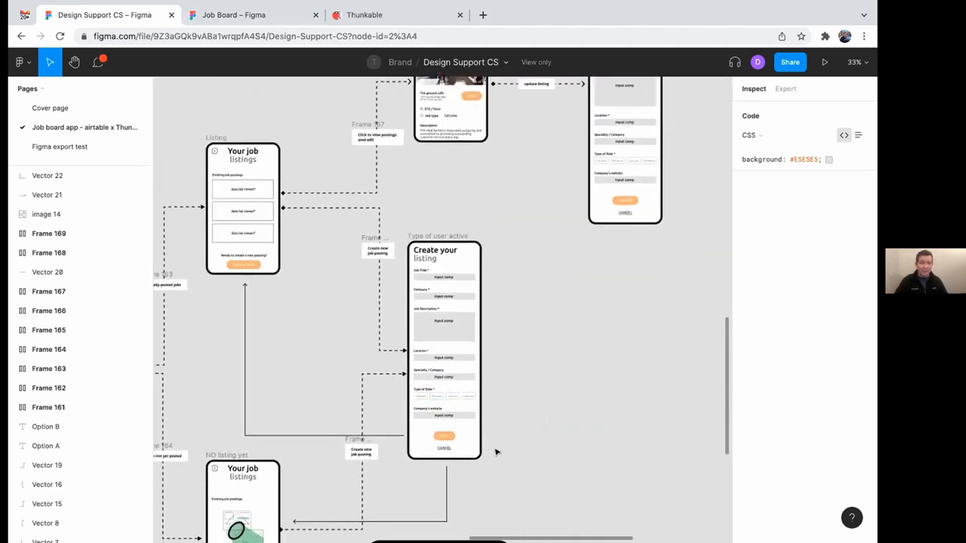
scroll(495, 452, down, 7)
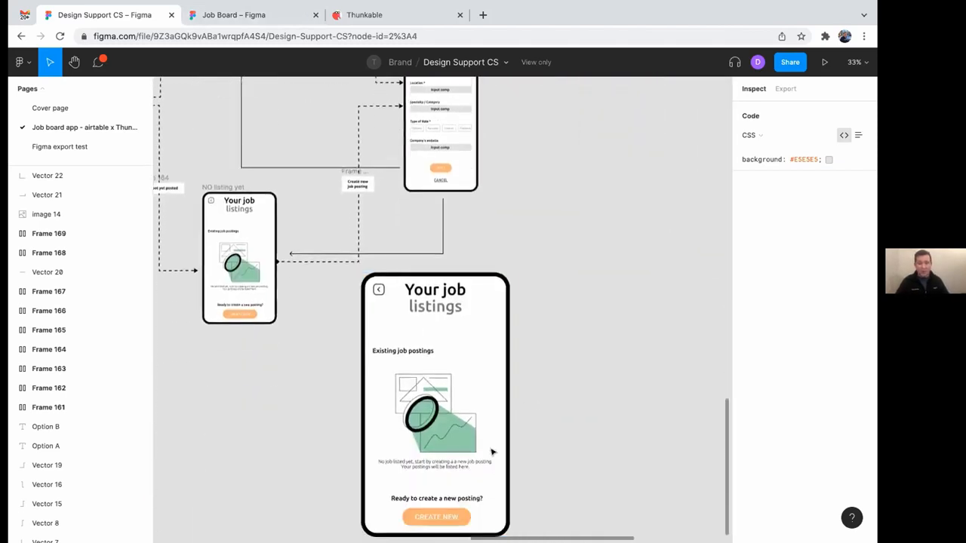
scroll(492, 452, up, 3)
scroll(493, 453, down, 4)
scroll(494, 453, up, 2)
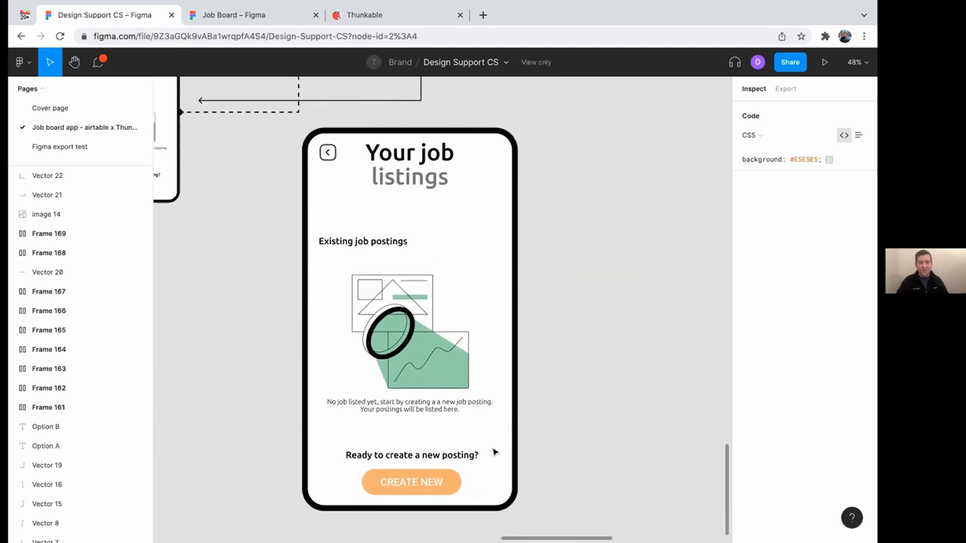
scroll(286, 218, up, 1)
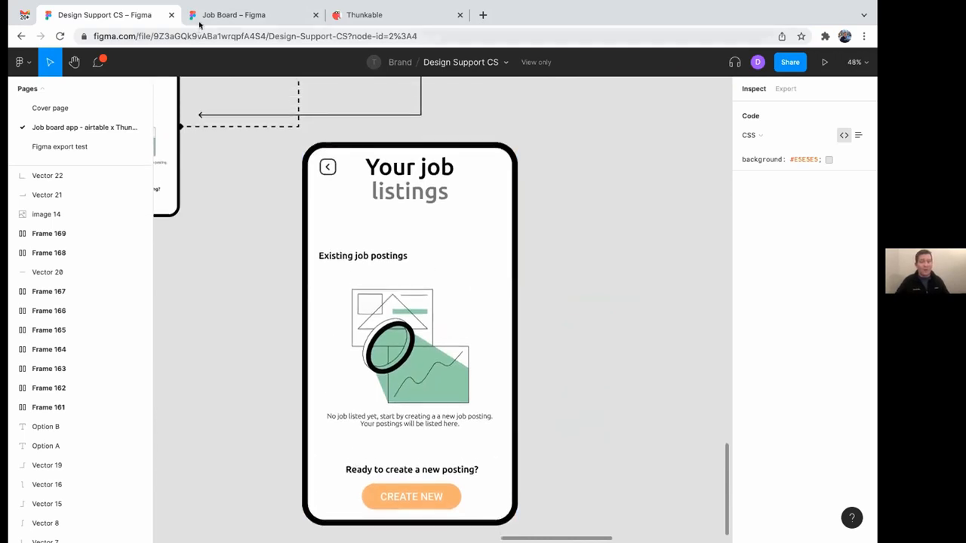
- Switch to the Job Board Figma file, open the Screens - Import page, and copy its link
click(210, 24)
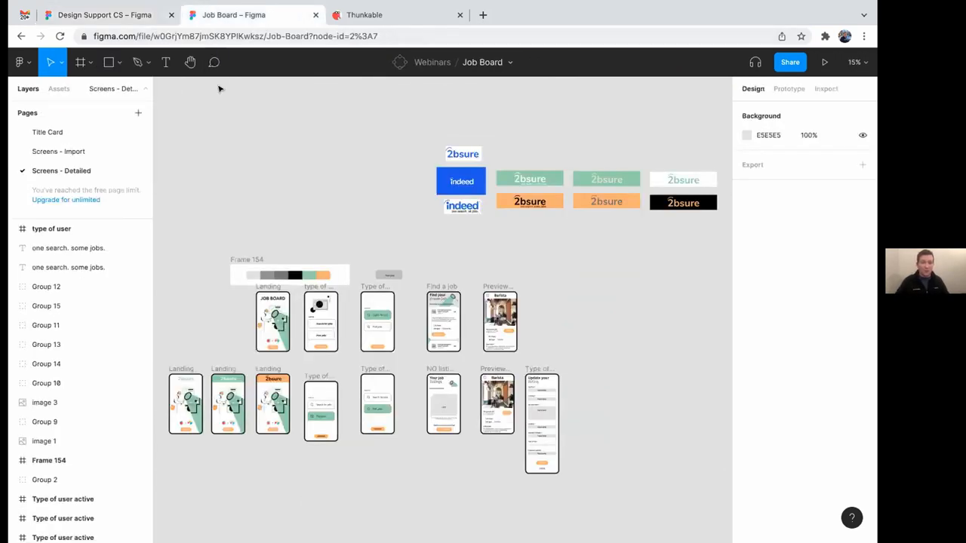
click(86, 151)
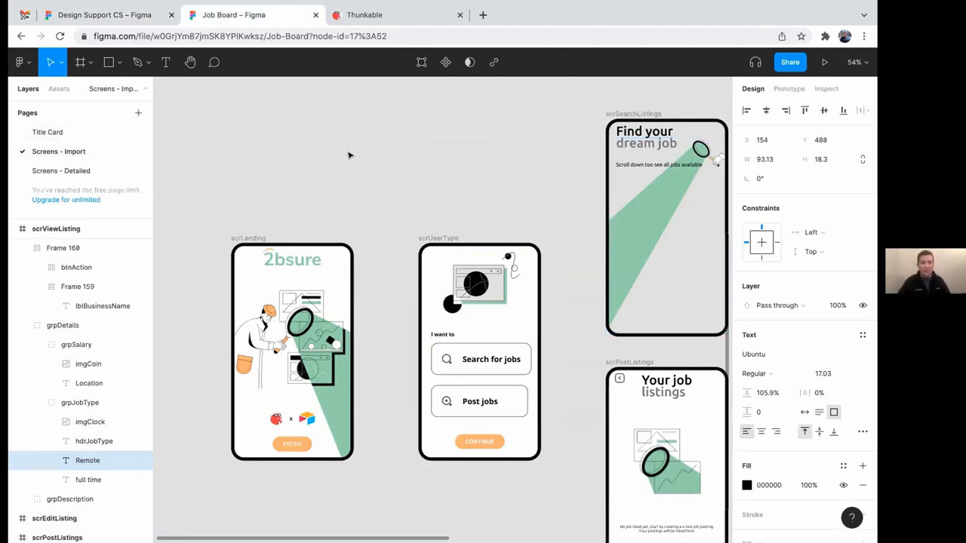
click(288, 36)
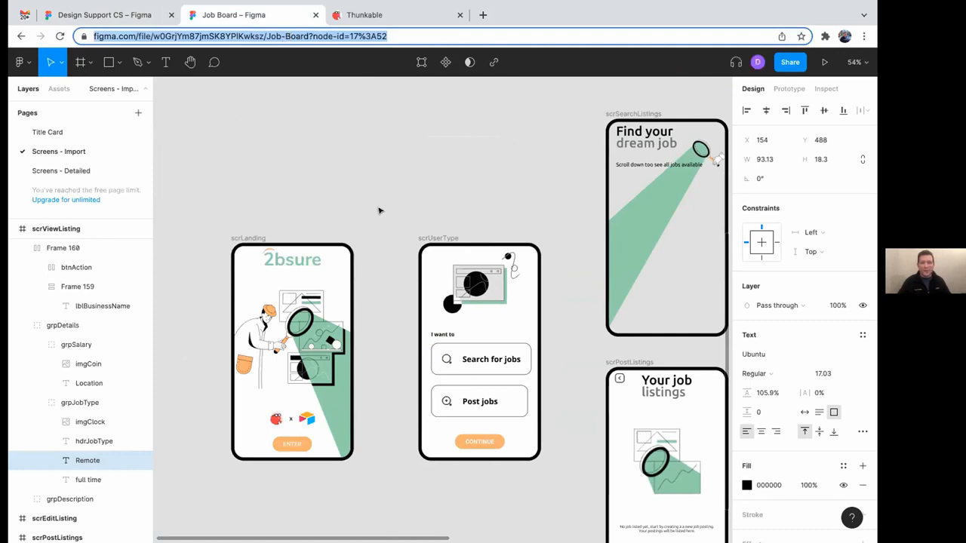
- Look through the import-ready screens from scrUserType and scrSearchListings to scrViewListing, scrEditListing and scrDeleteMe
scroll(456, 177, right, 5)
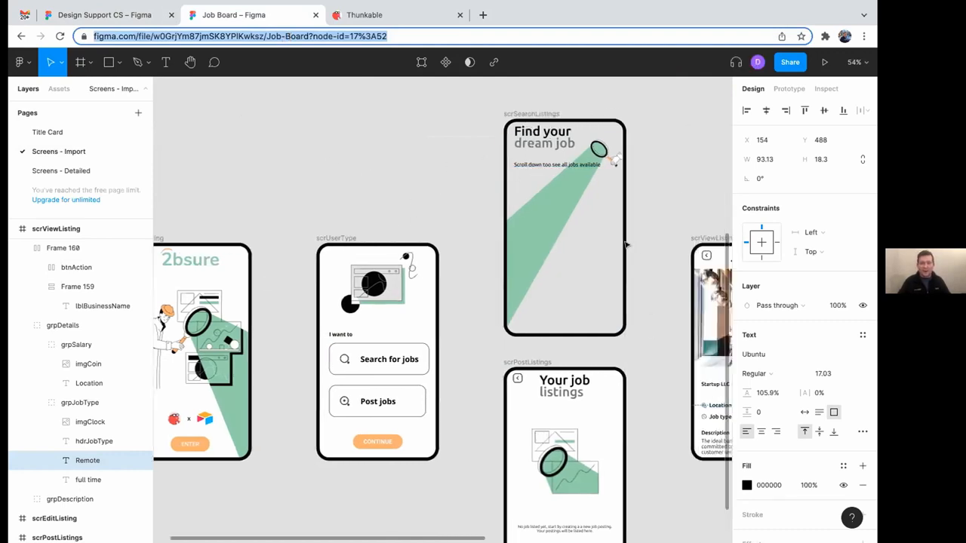
scroll(568, 286, right, 6)
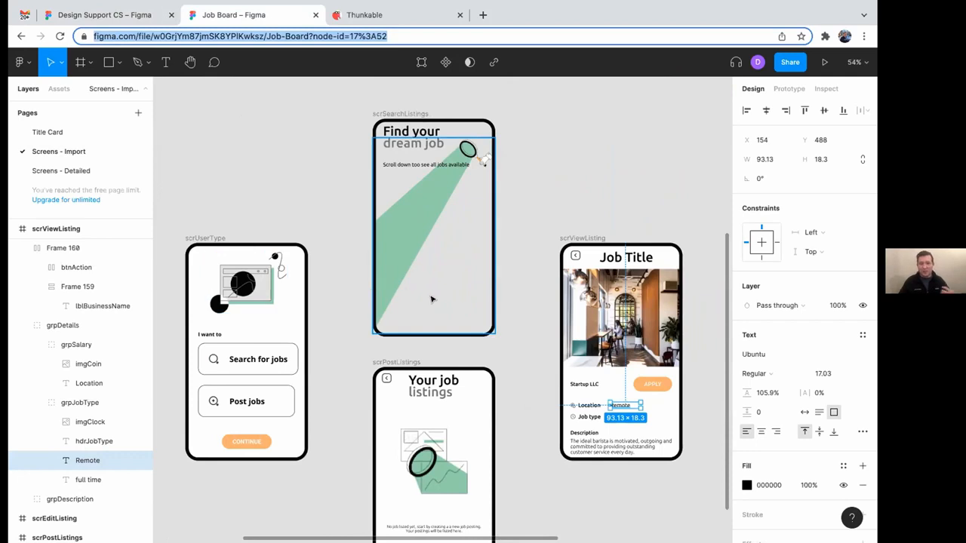
scroll(461, 296, down, 3)
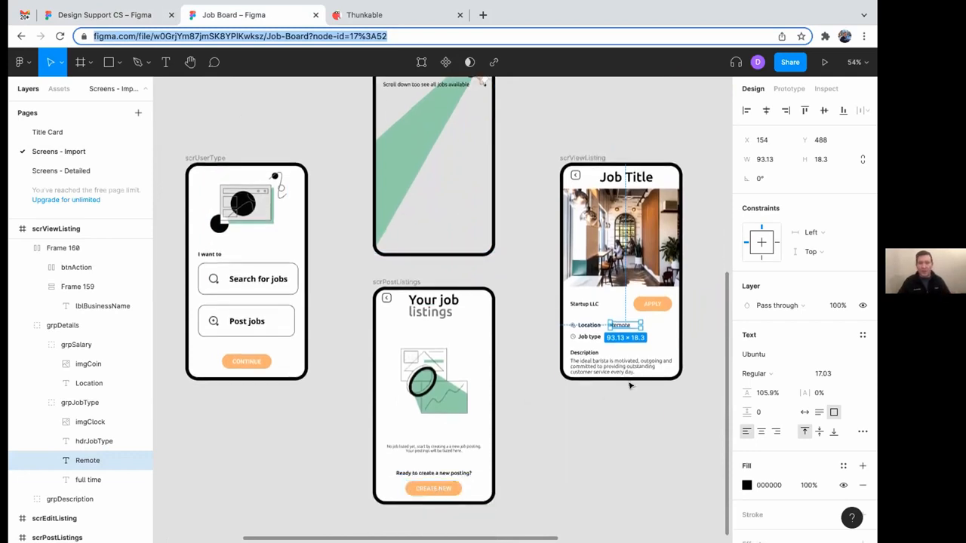
scroll(584, 307, right, 5)
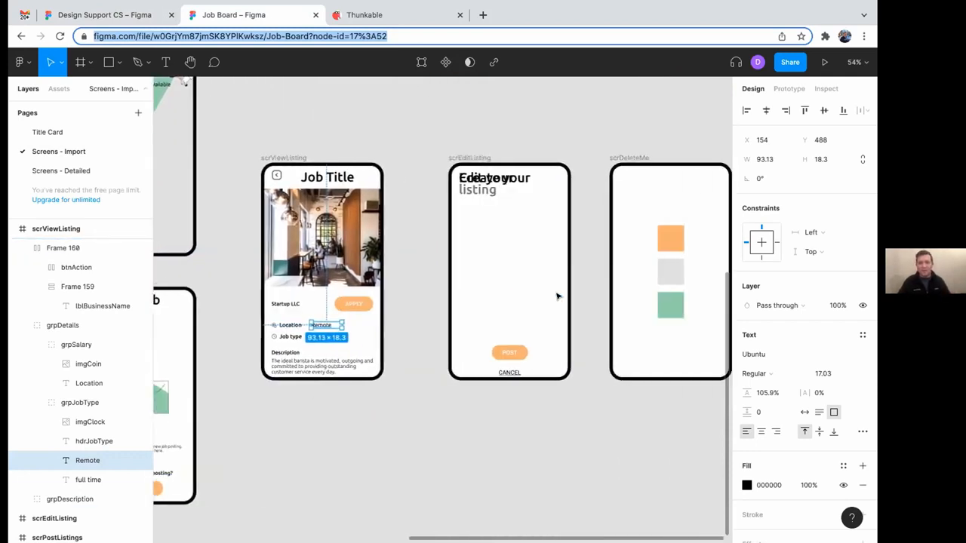
scroll(557, 296, left, 2)
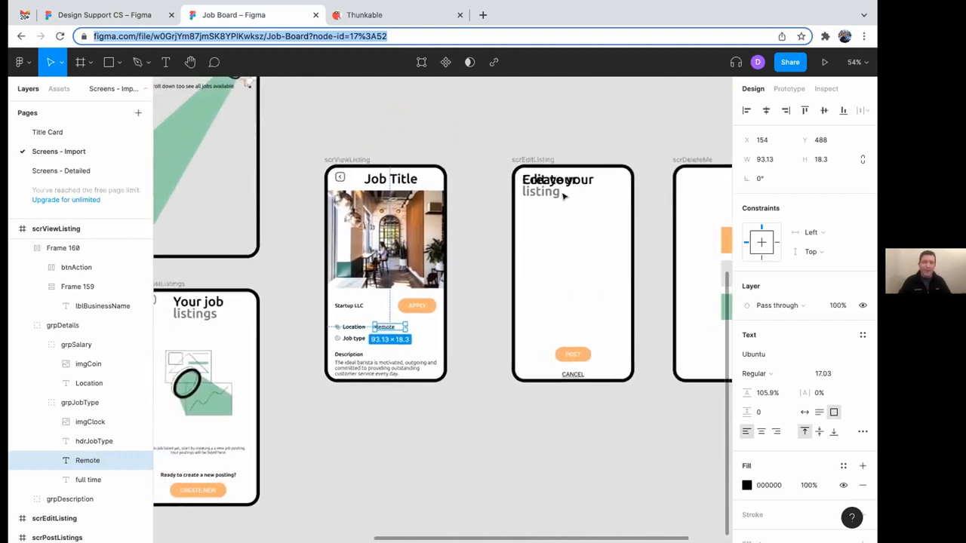
scroll(465, 262, left, 4)
scroll(378, 272, up, 2)
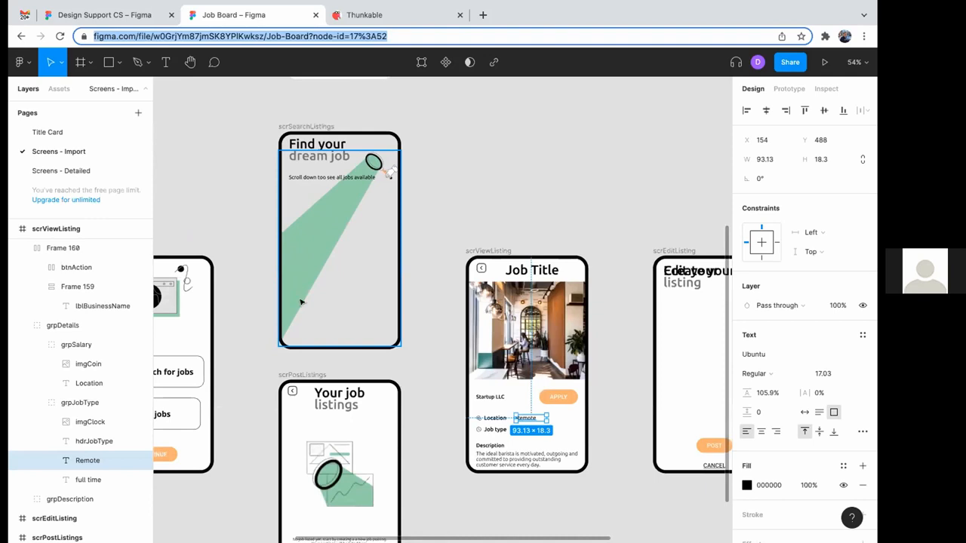
scroll(388, 310, right, 2)
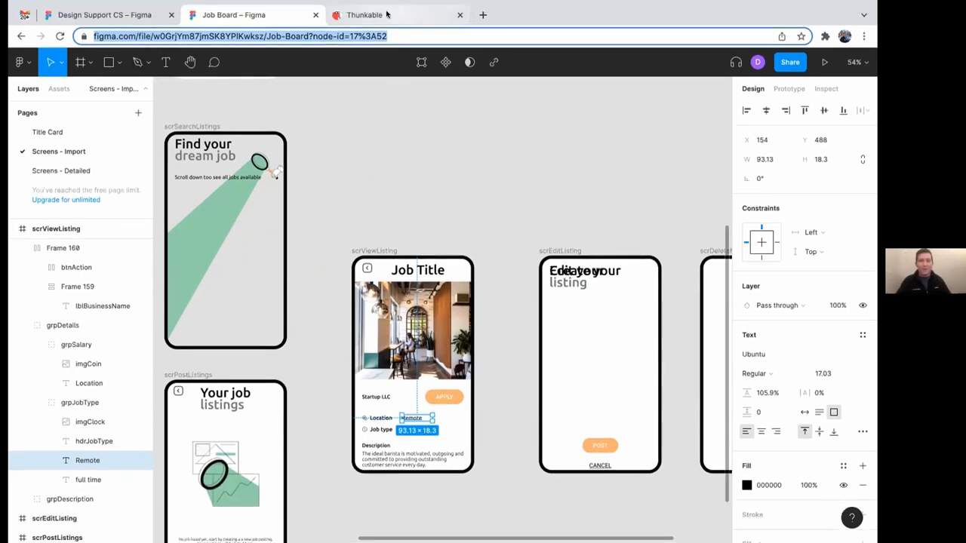
- Switch to the NCD Airtable Demo project in Thunkable, fit the whole Screen1 in view, and show the import assets
click(383, 14)
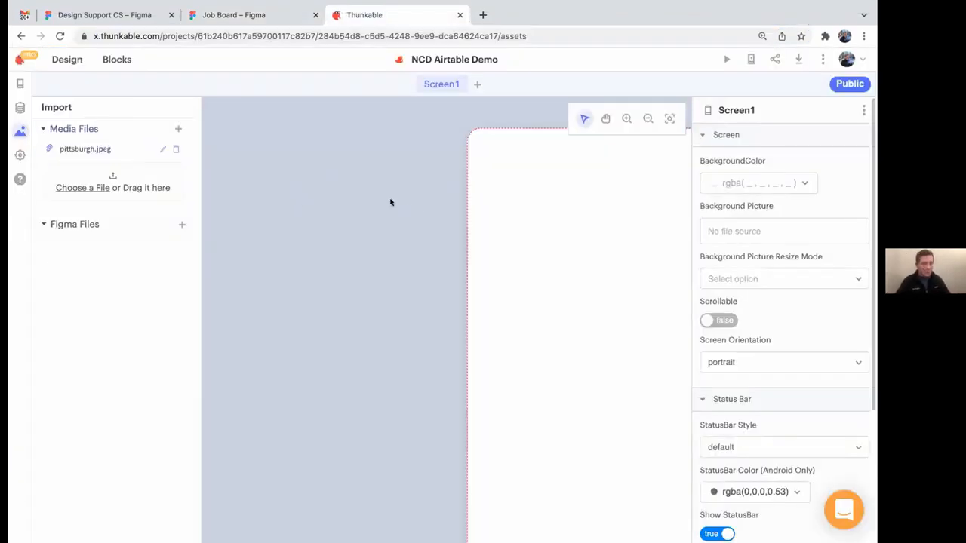
click(648, 119)
click(648, 118)
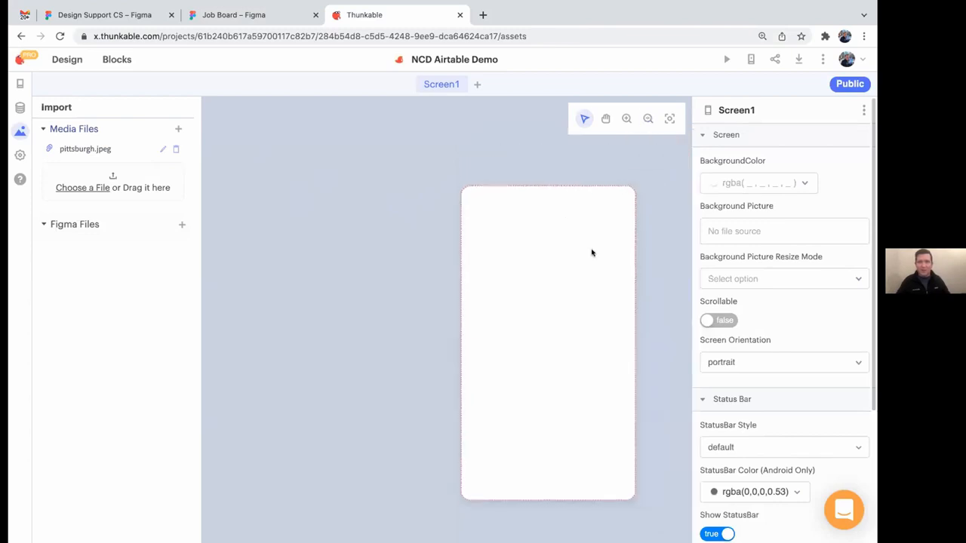
click(20, 84)
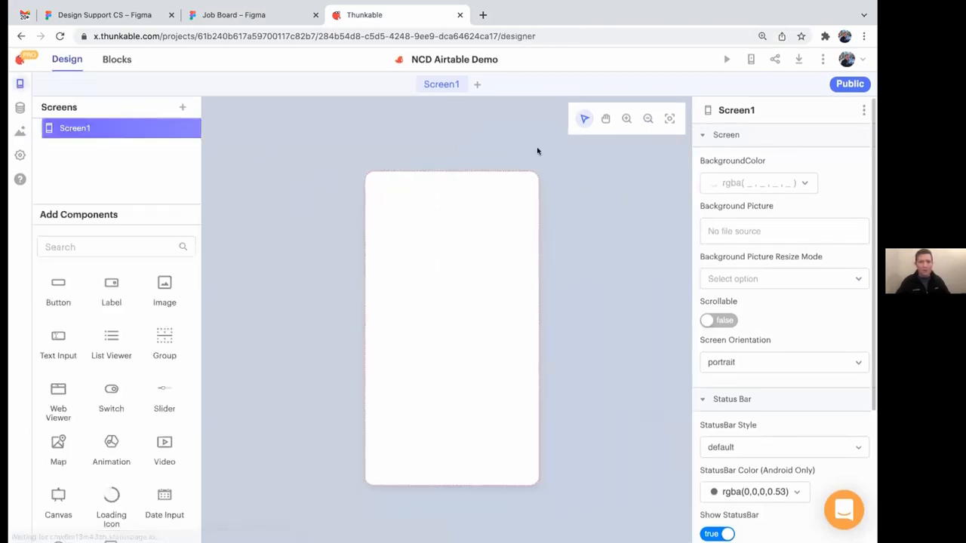
click(20, 131)
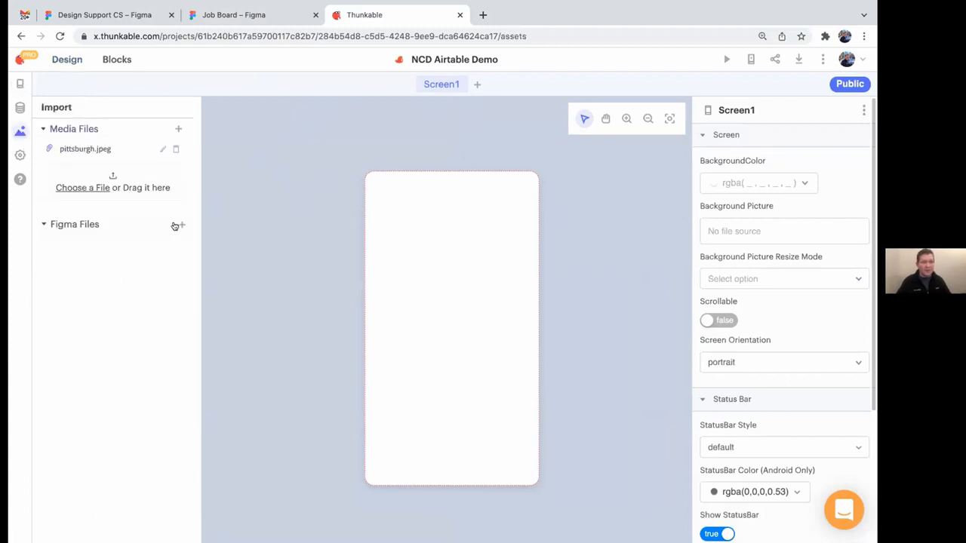
- Import the Screens - Import page of the Job Board Figma file using the copied link
click(178, 225)
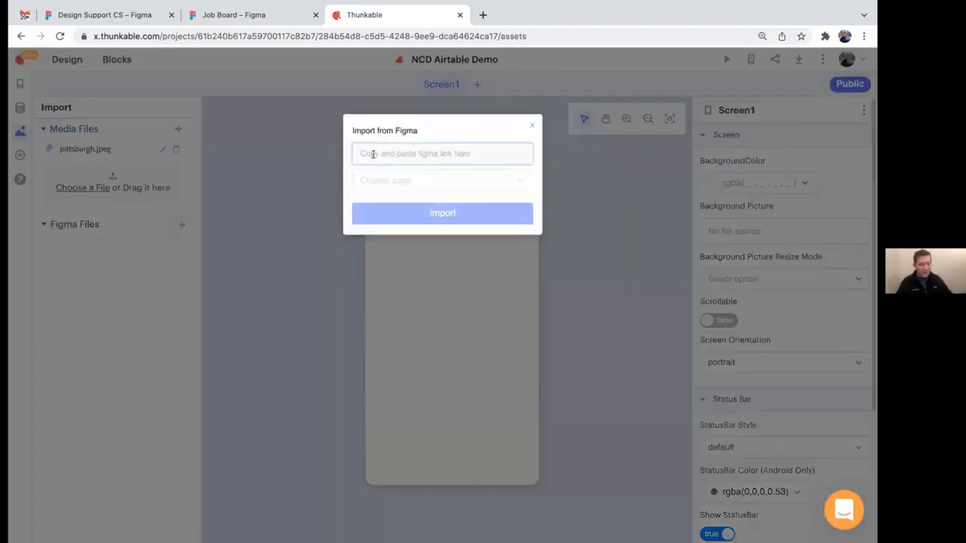
key(super+v)
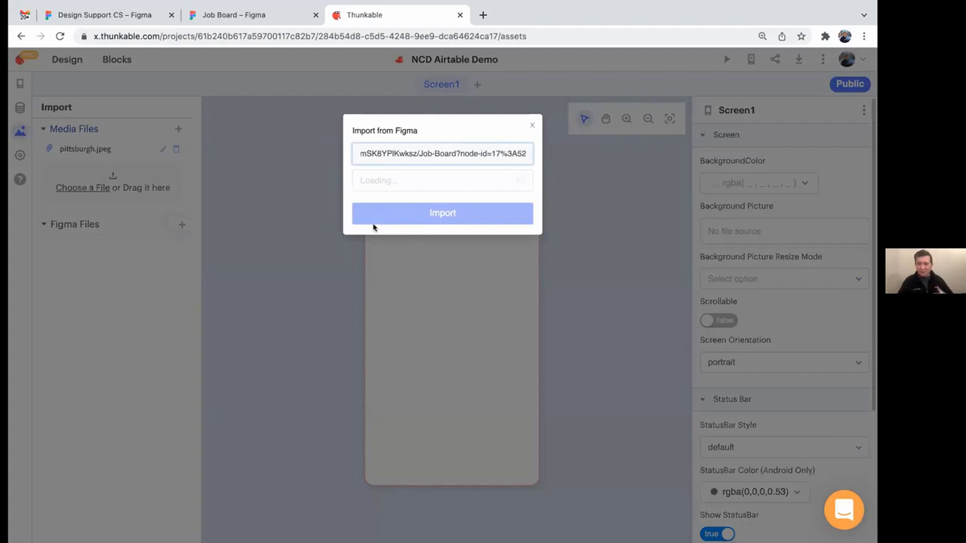
click(390, 182)
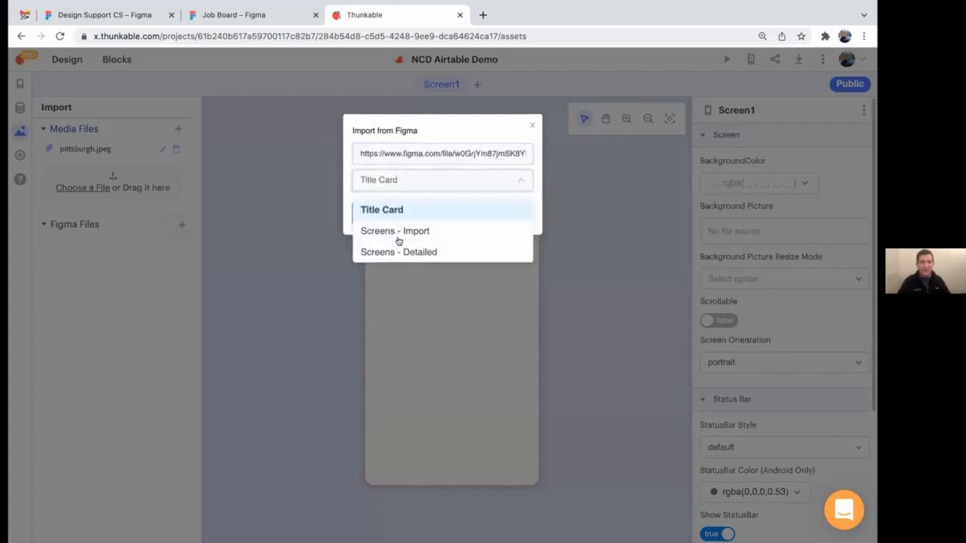
click(365, 230)
click(386, 218)
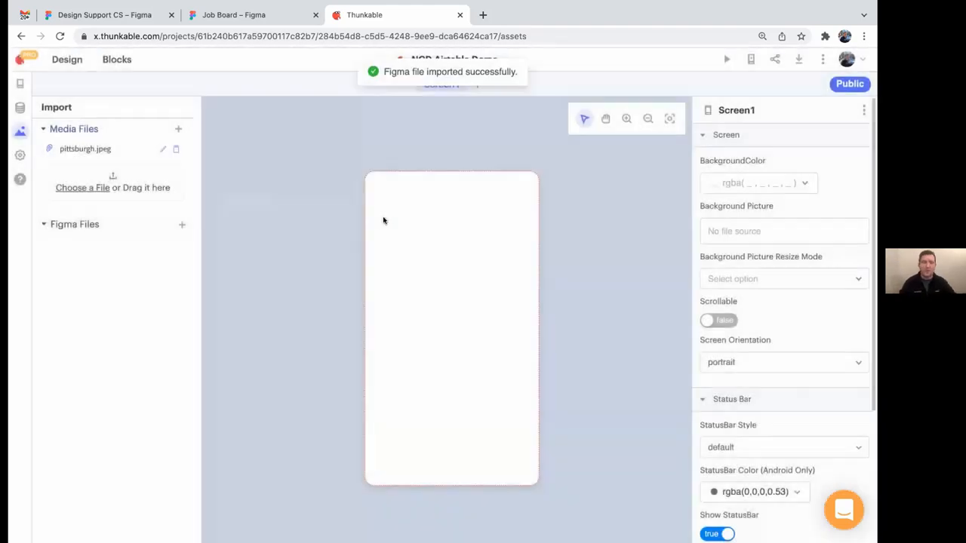
- Look through the imported screens from scrUserType 1 onward, collapsing scrUserType 1 and scrSearchListings 1 in the component tree
click(20, 83)
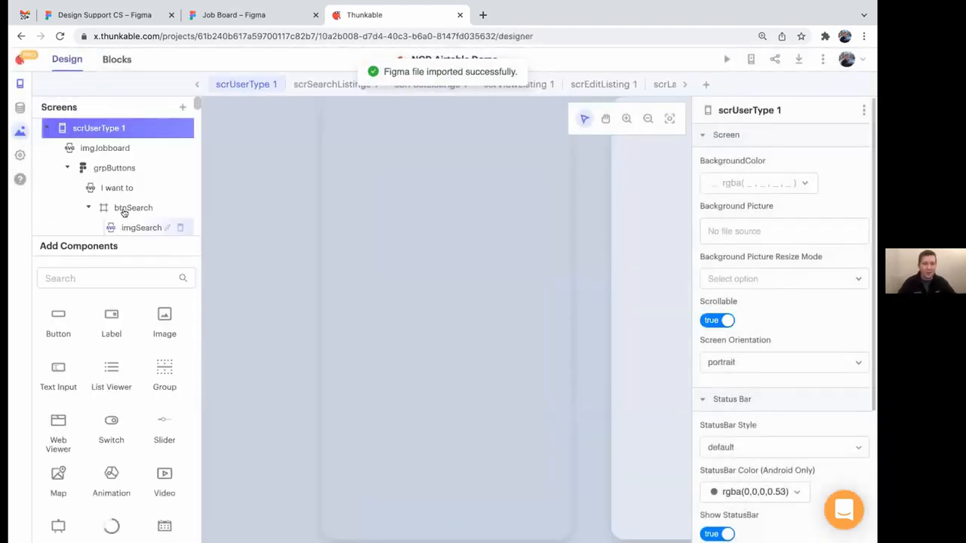
click(47, 127)
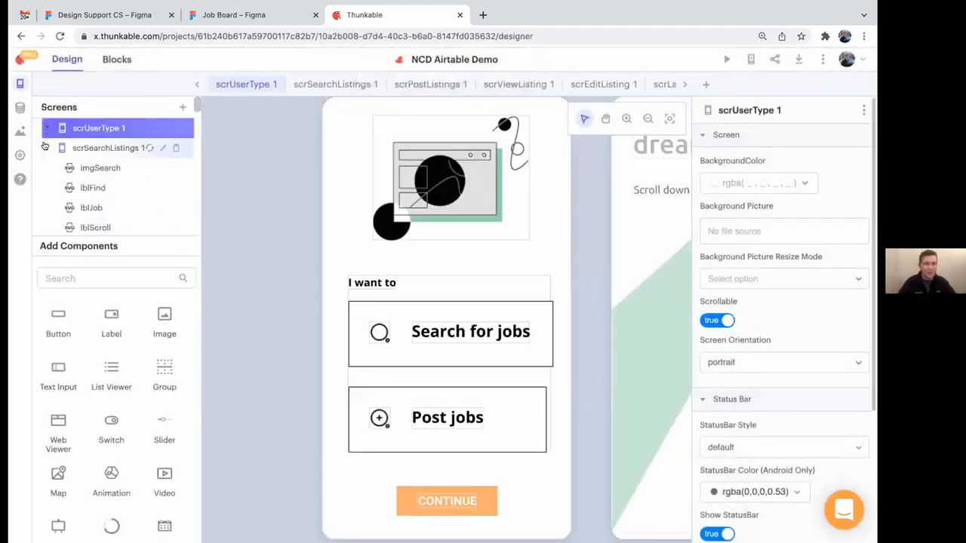
click(46, 147)
click(647, 118)
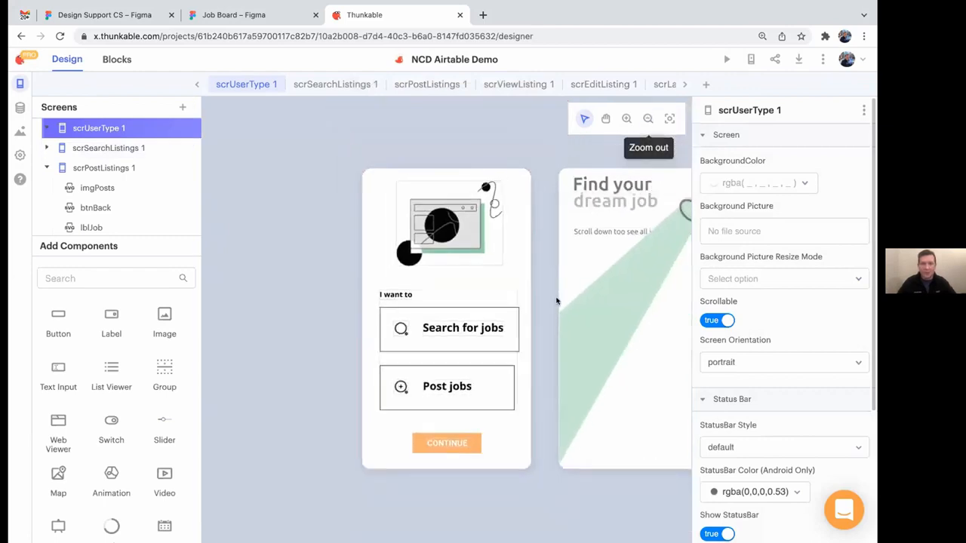
scroll(557, 301, right, 15)
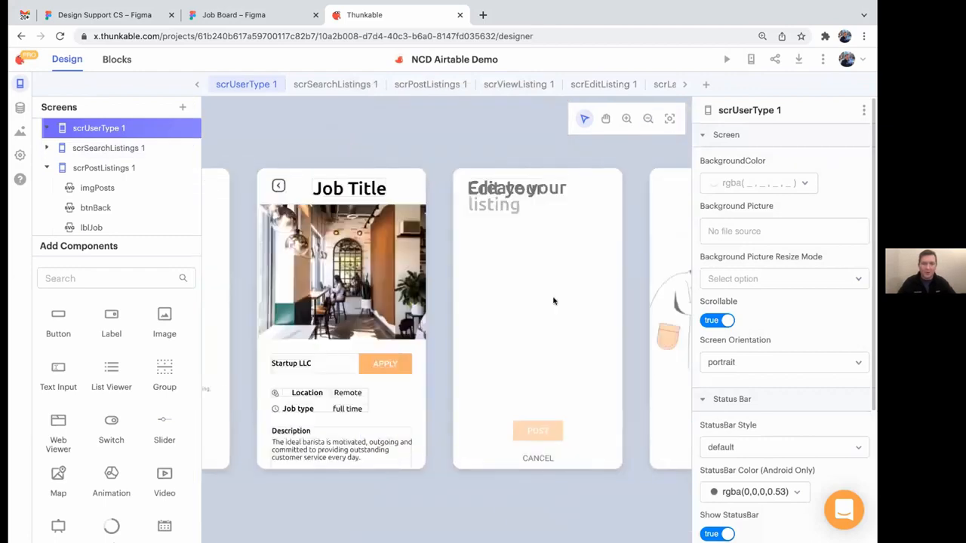
scroll(553, 301, right, 5)
scroll(553, 301, left, 10)
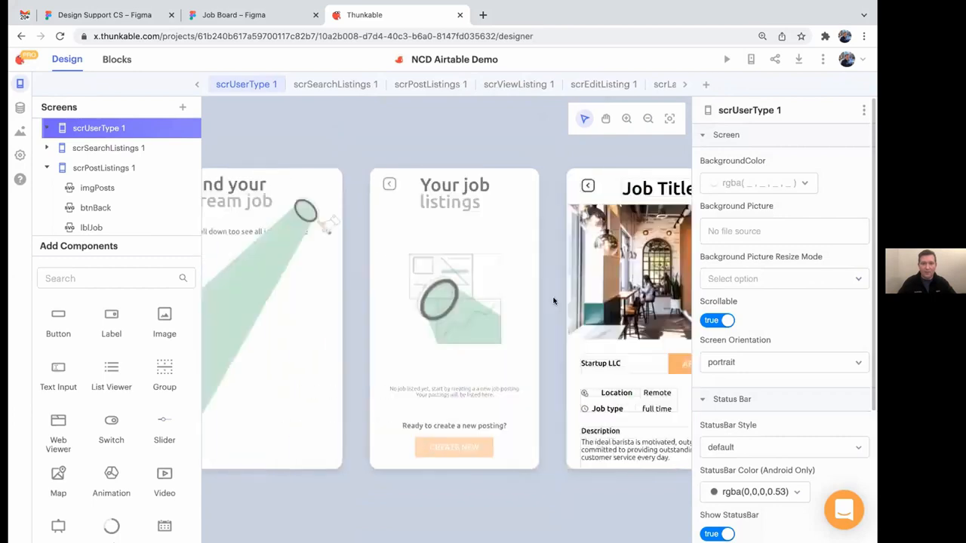
scroll(554, 301, left, 8)
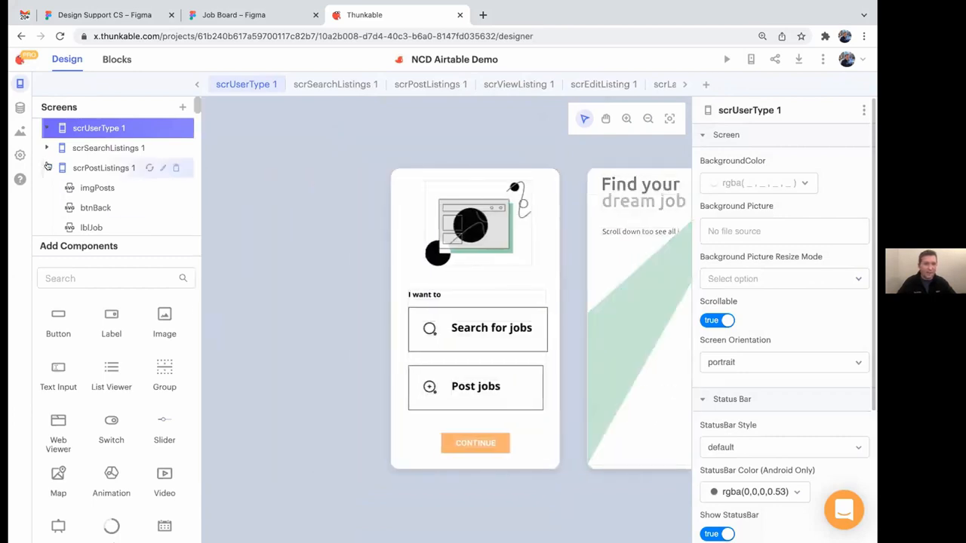
- Collapse scrPostListings 1 through scrLanding 1 in the component tree and move scrLanding 1 above scrUserType 1 as the first screen
click(47, 167)
click(47, 188)
click(47, 207)
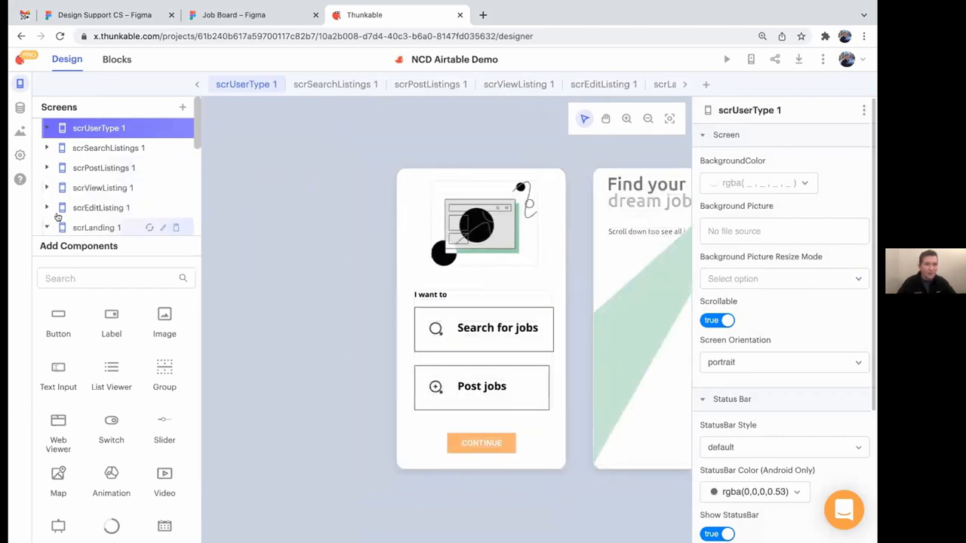
scroll(57, 216, down, 1)
click(46, 179)
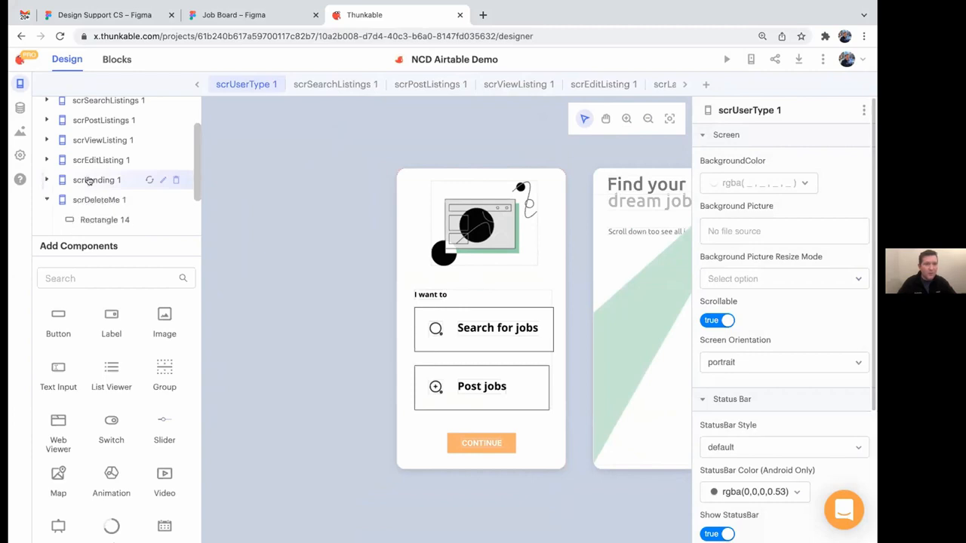
drag(89, 180, 102, 124)
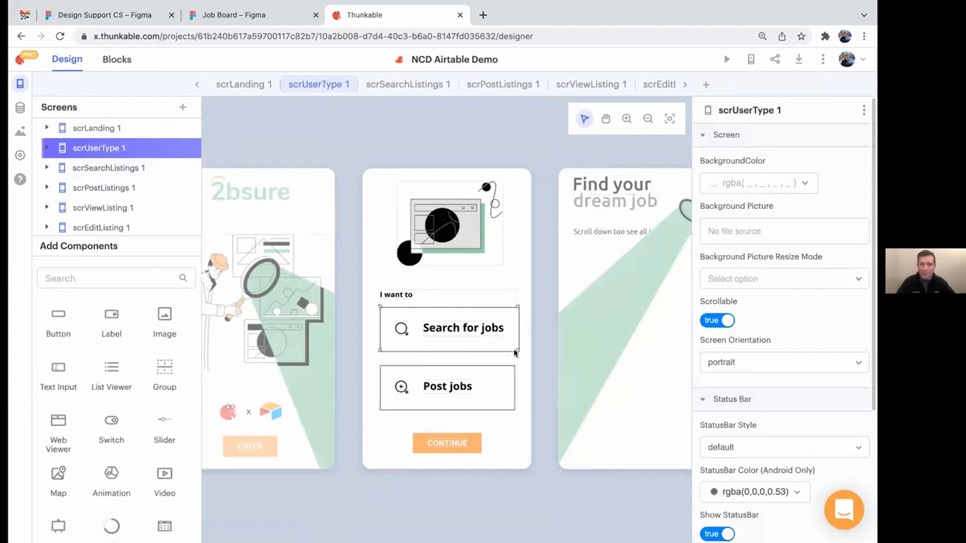
- On scrSearchListings 1, move imgSearch below lblScroll in the component tree so it sits behind the text labels
scroll(559, 339, right, 2)
click(560, 301)
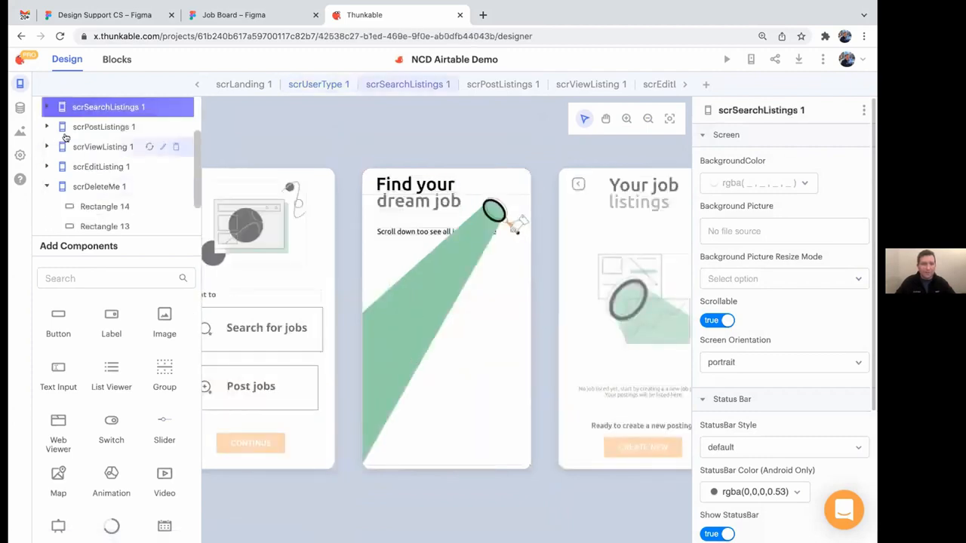
click(46, 106)
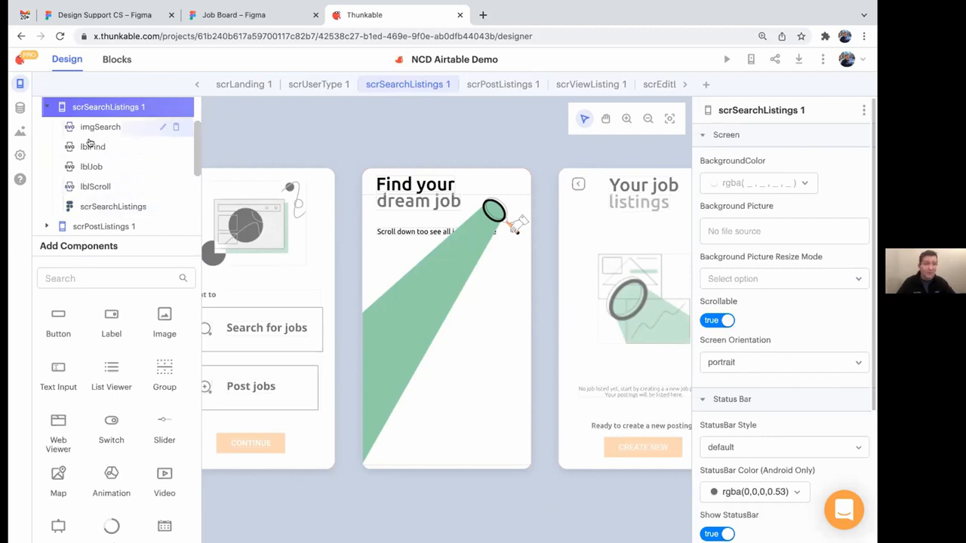
click(102, 185)
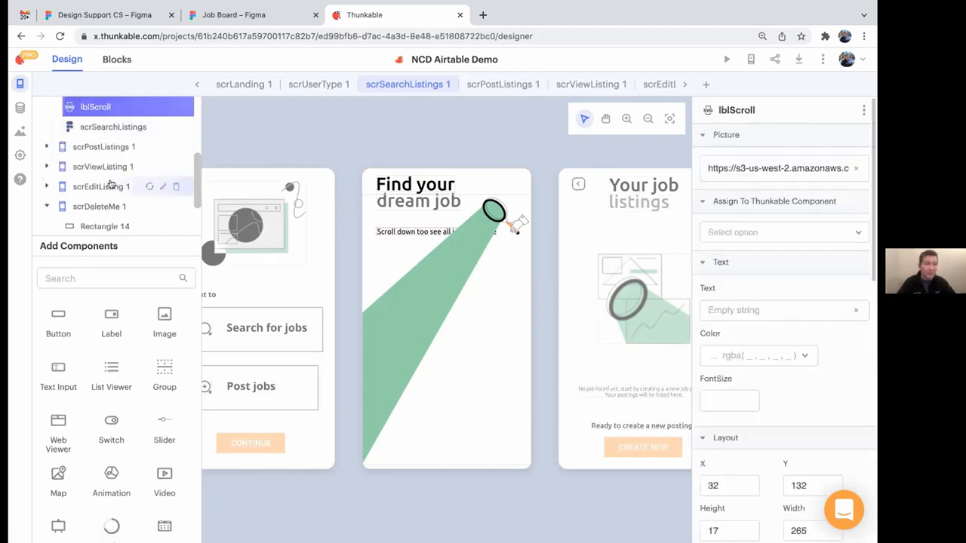
scroll(89, 130, up, 4)
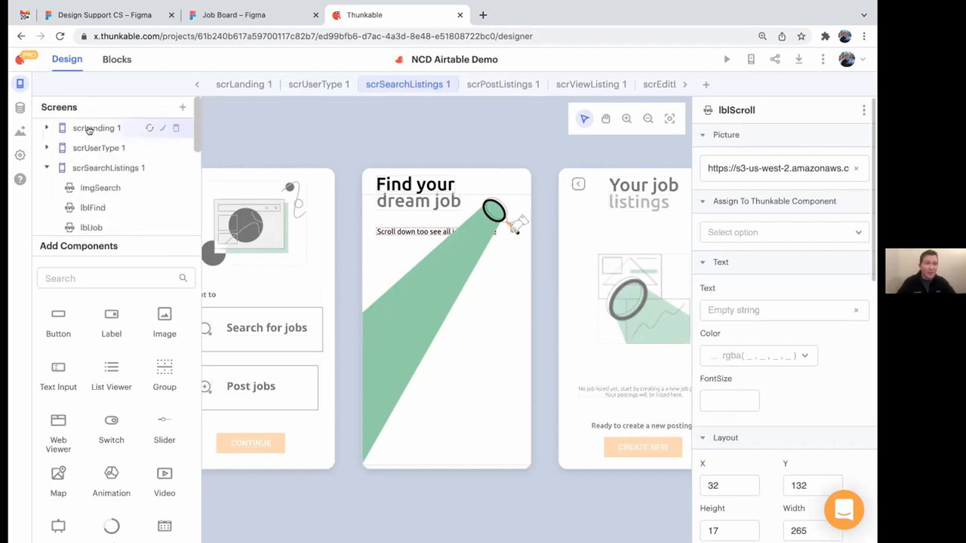
scroll(91, 140, down, 2)
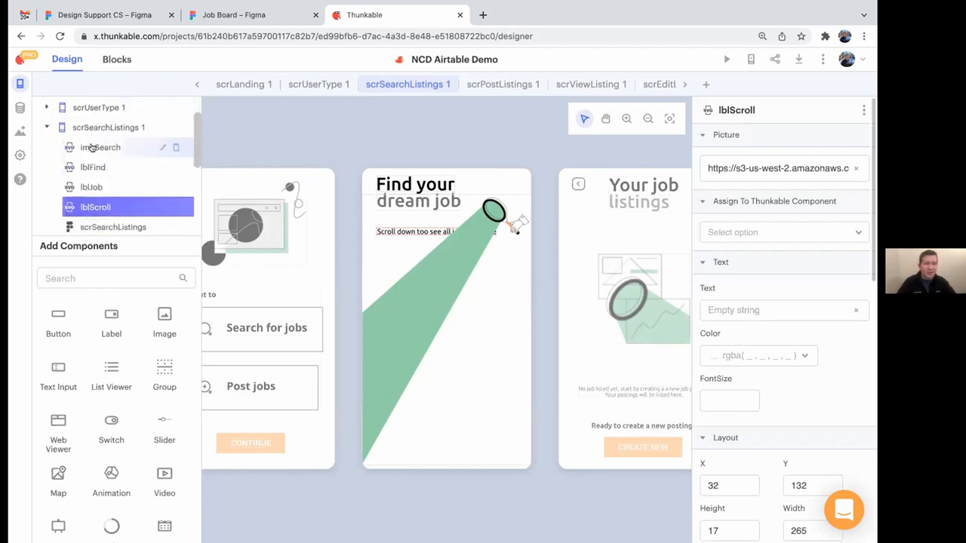
click(90, 147)
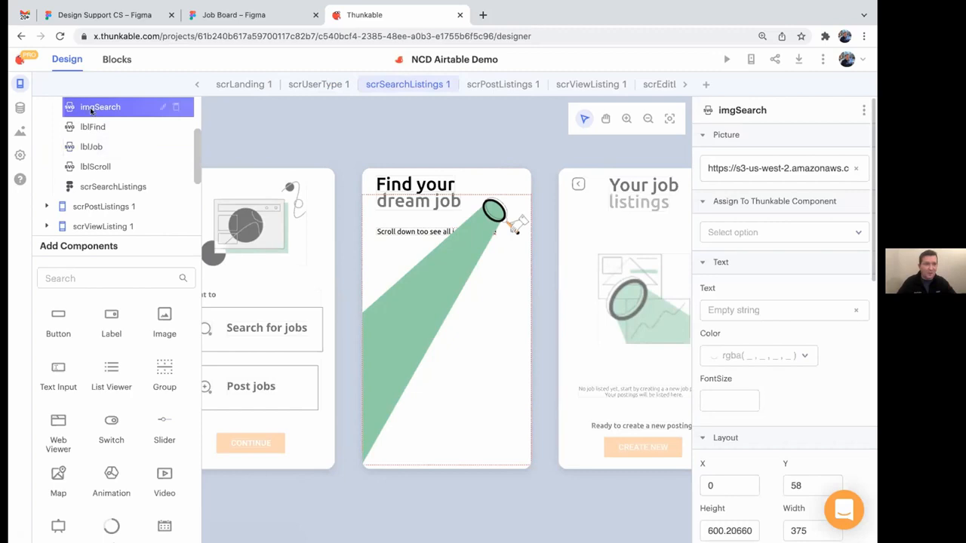
drag(93, 109, 96, 177)
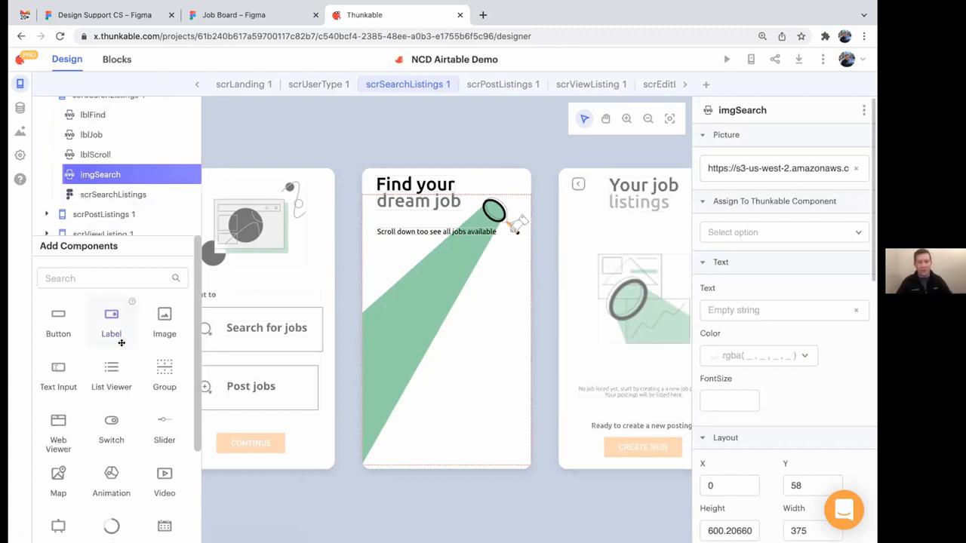
- Add a Data Viewer List below the scroll text at about X 26, Y 183 and enlarge it to the screen's far edges
scroll(96, 424, down, 2)
scroll(96, 424, down, 1)
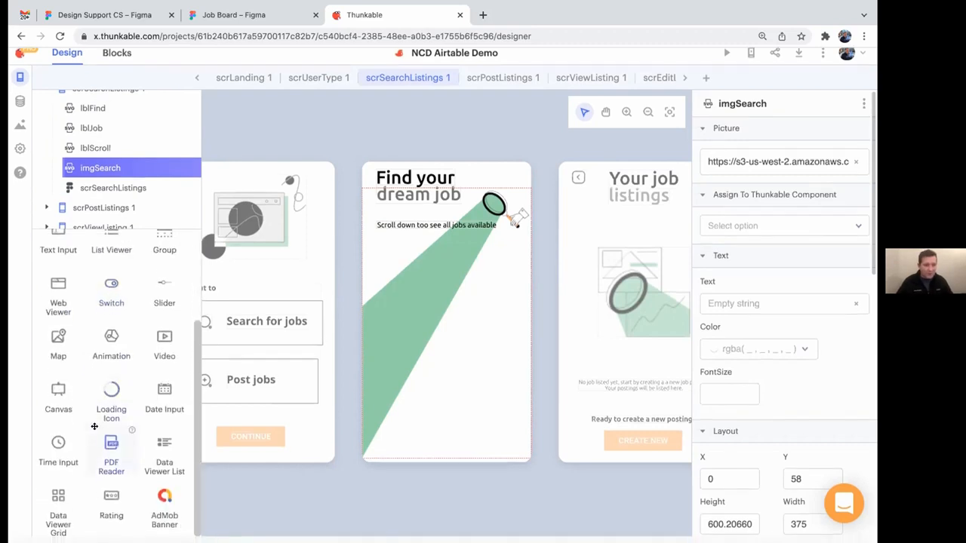
drag(158, 451, 415, 300)
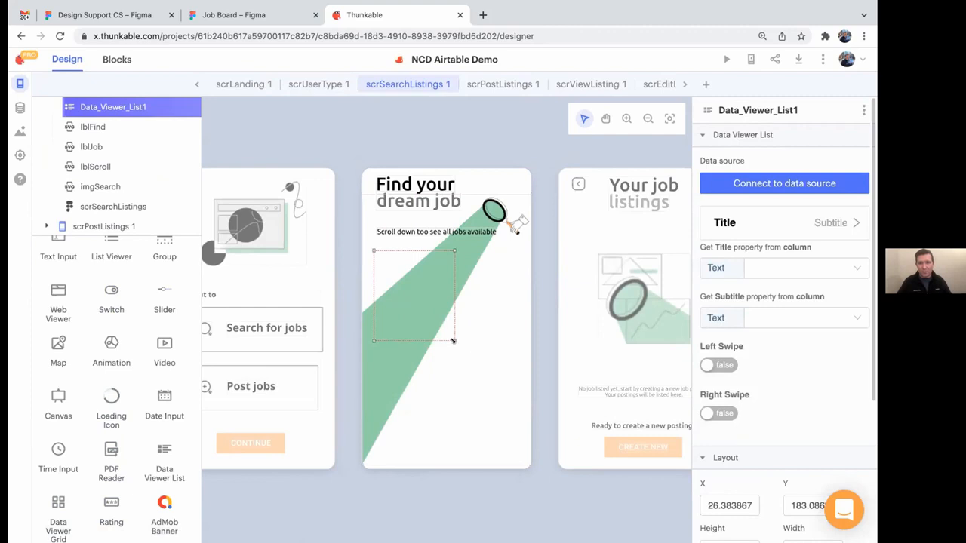
drag(453, 341, 545, 481)
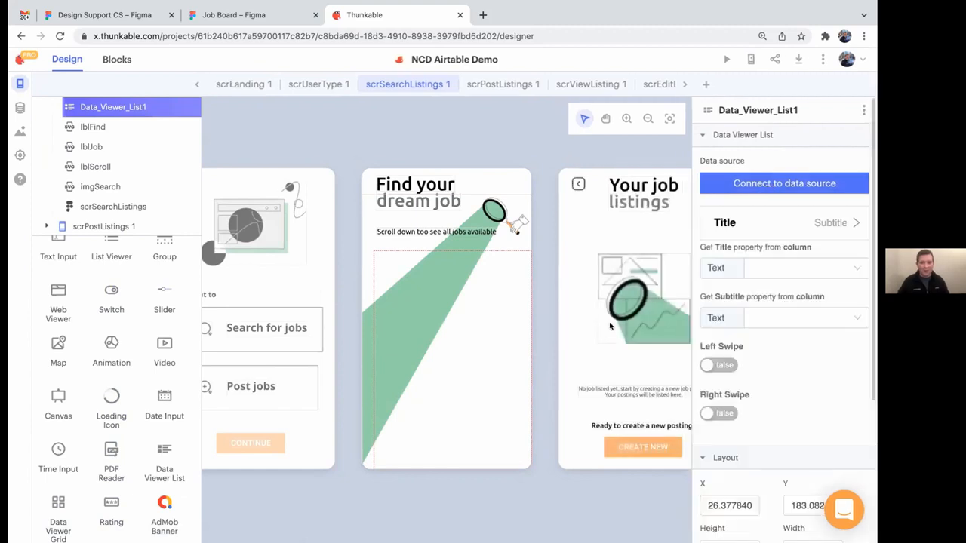
- Delete the imgJob picture from scrViewListing 1
scroll(612, 326, right, 5)
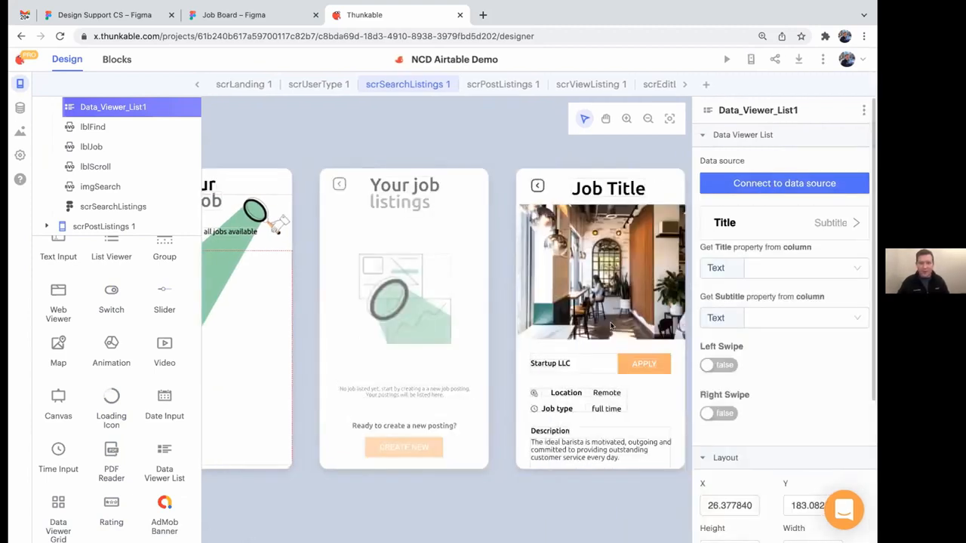
scroll(611, 326, right, 2)
click(559, 279)
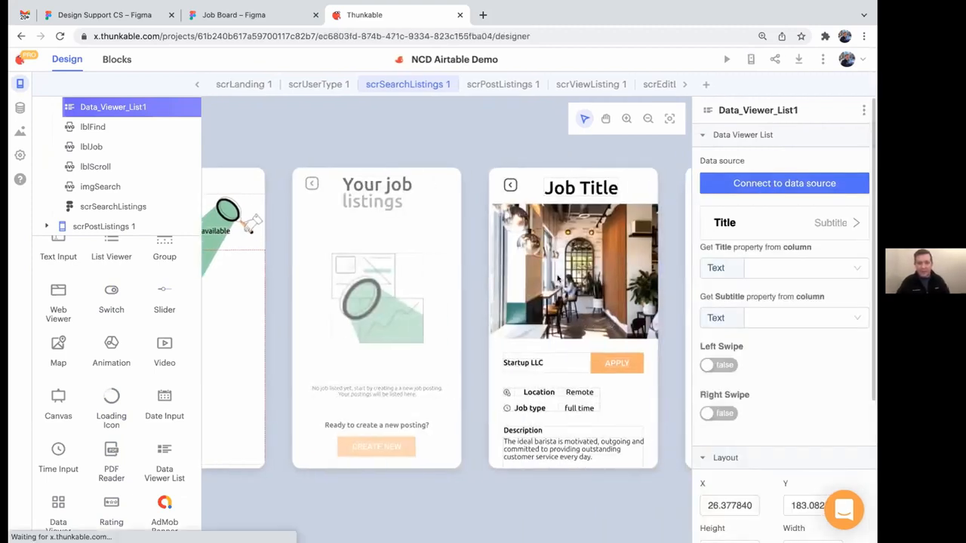
click(399, 276)
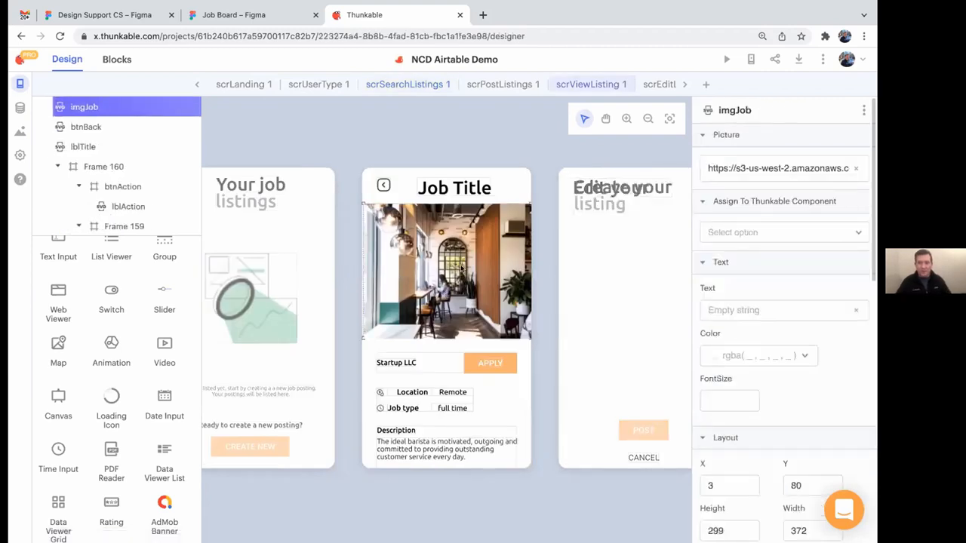
click(860, 110)
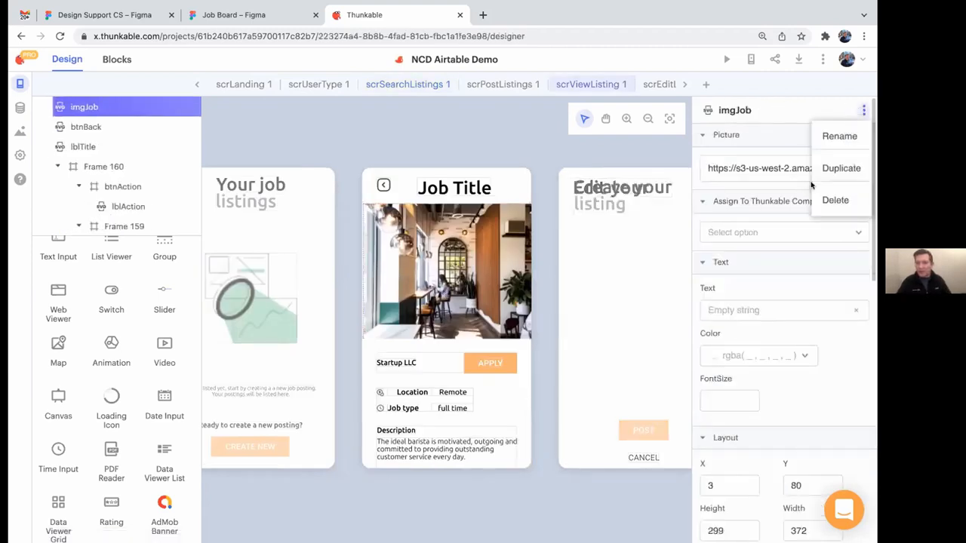
click(836, 200)
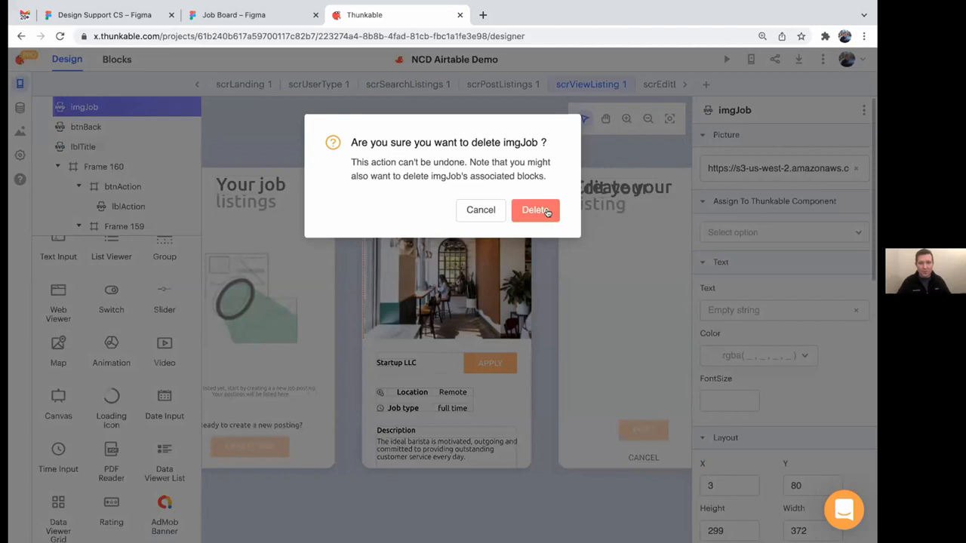
click(547, 213)
- Add an Image component below the Job Title at X 0, Y about 85, and size it to 375 wide by 295 high
scroll(121, 344, up, 1)
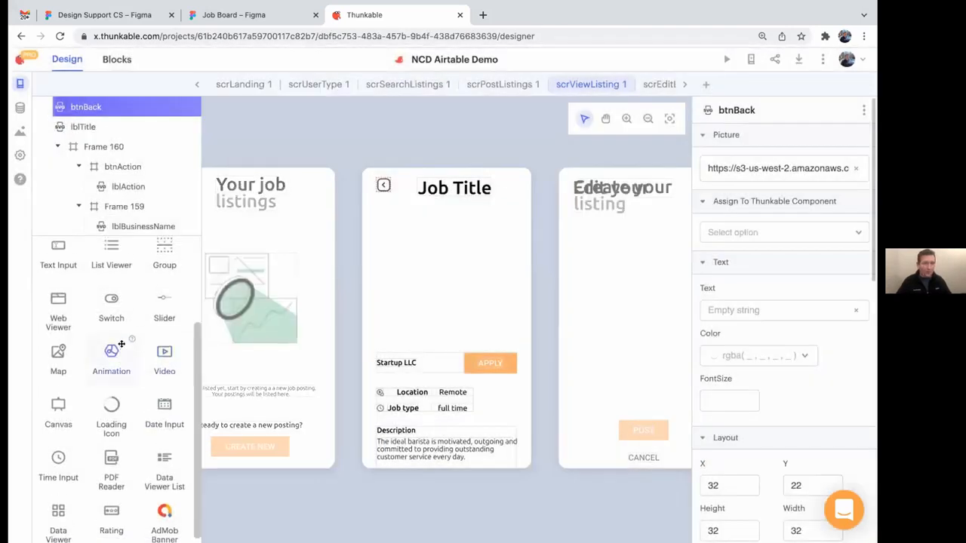
scroll(120, 344, up, 1)
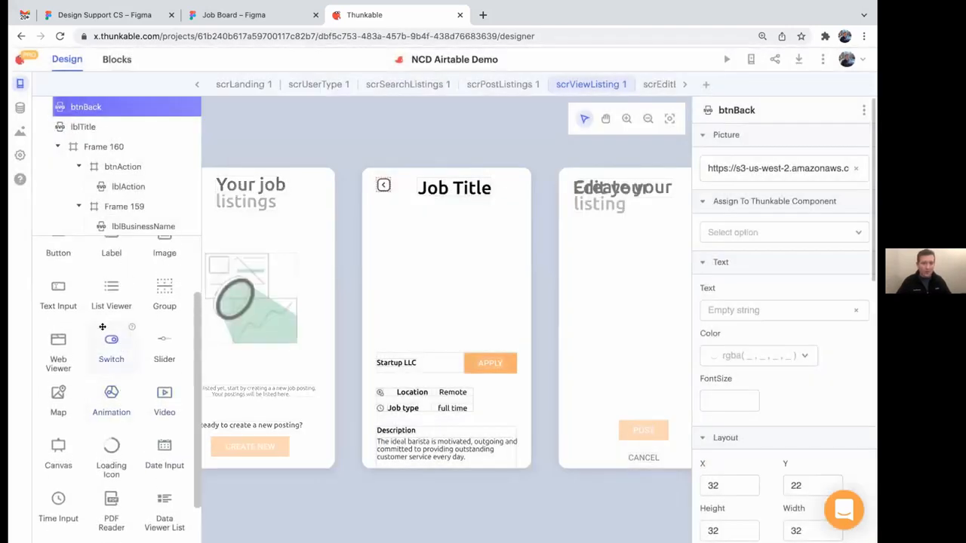
scroll(102, 327, up, 2)
drag(163, 313, 449, 269)
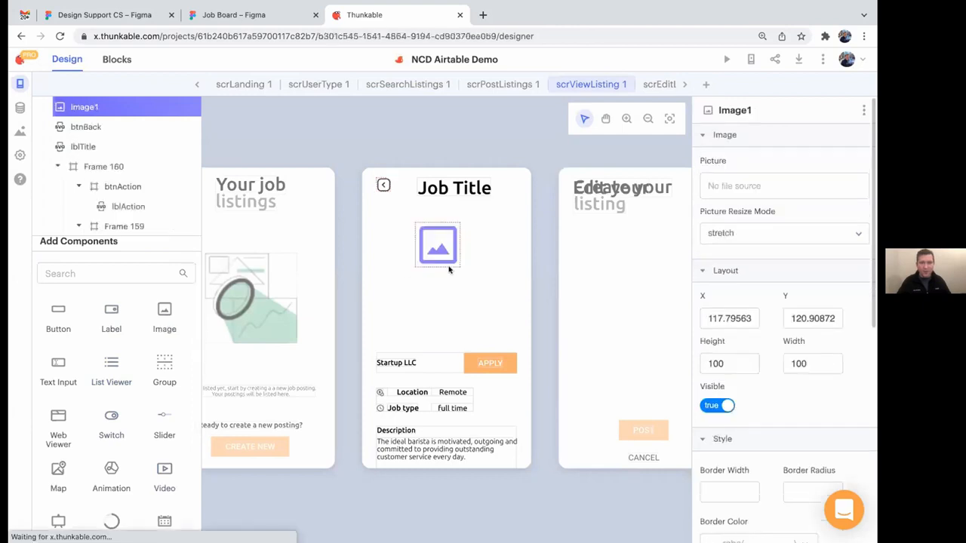
click(627, 119)
drag(419, 218, 349, 194)
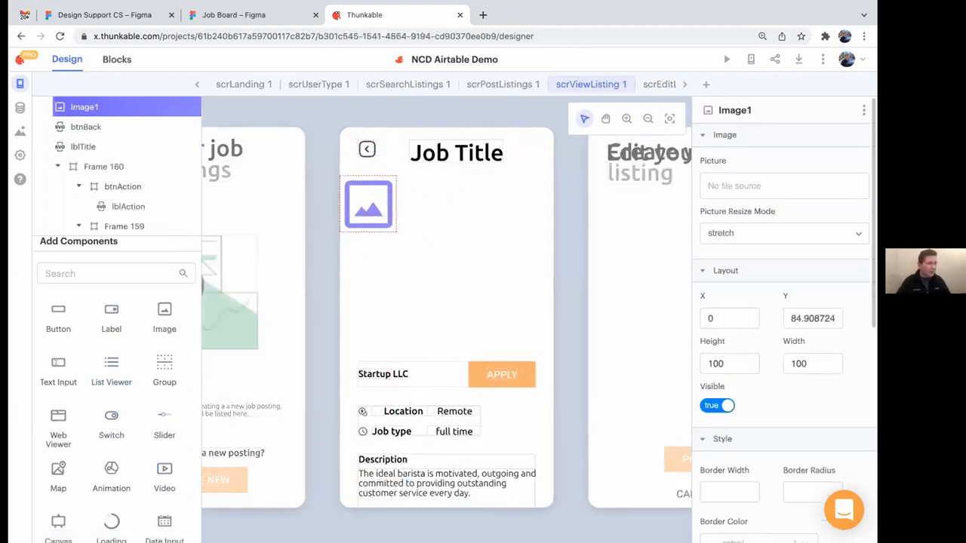
drag(394, 231, 565, 343)
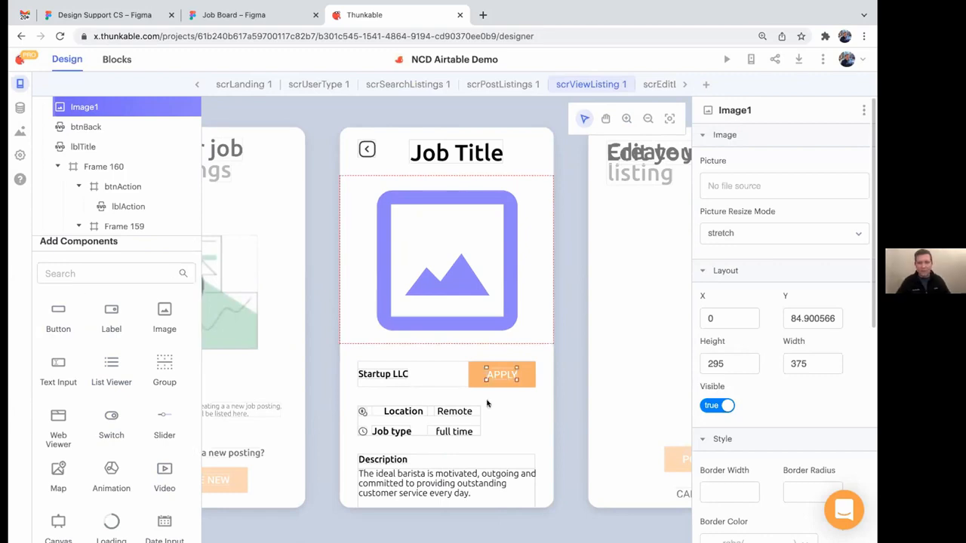
- Delete the static Remote text beside Location on scrViewListing 1
click(457, 412)
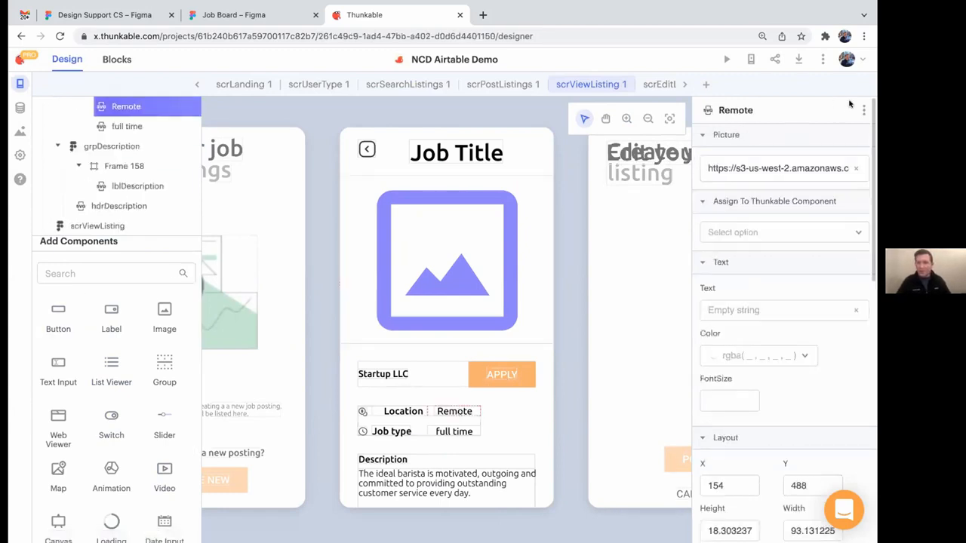
click(863, 110)
click(827, 200)
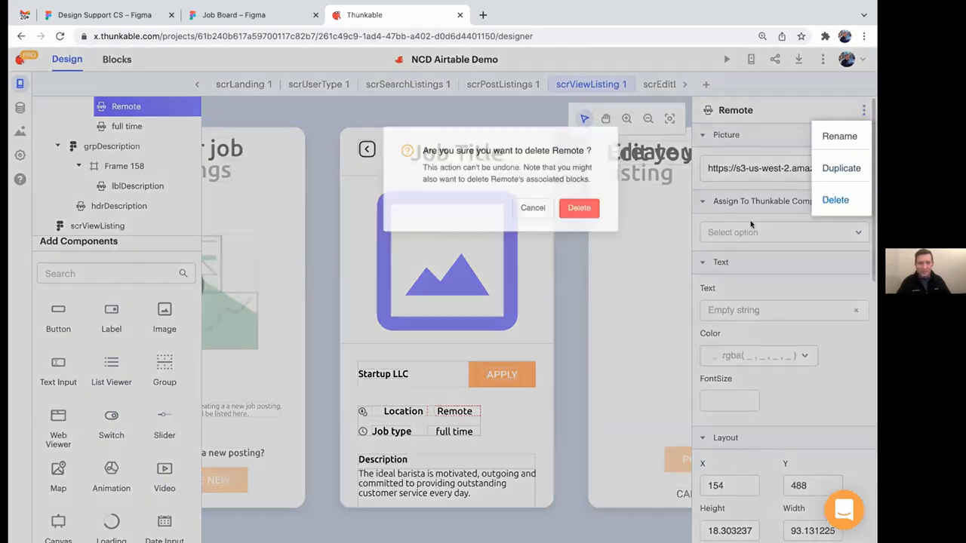
click(539, 210)
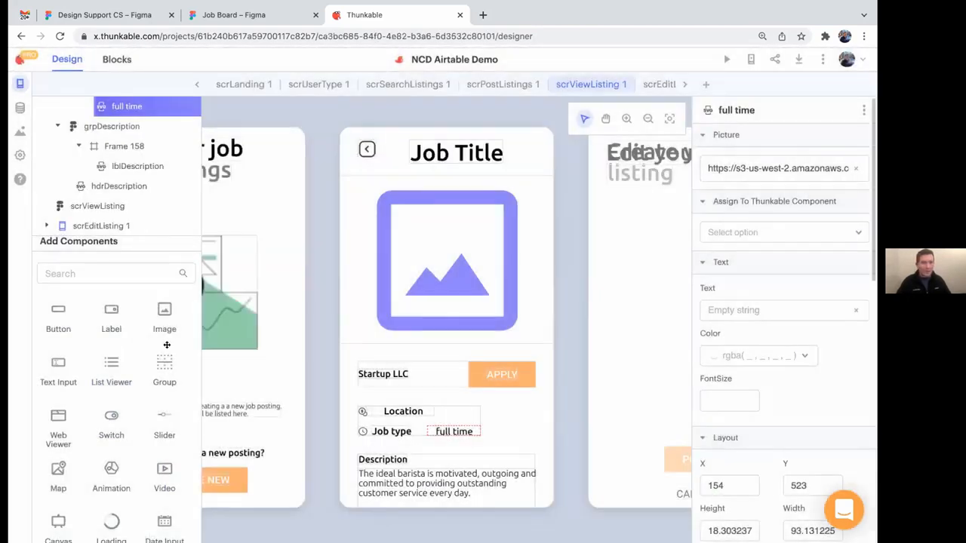
- Add a Label component beside Location and rename it lblLocation
drag(110, 311, 445, 412)
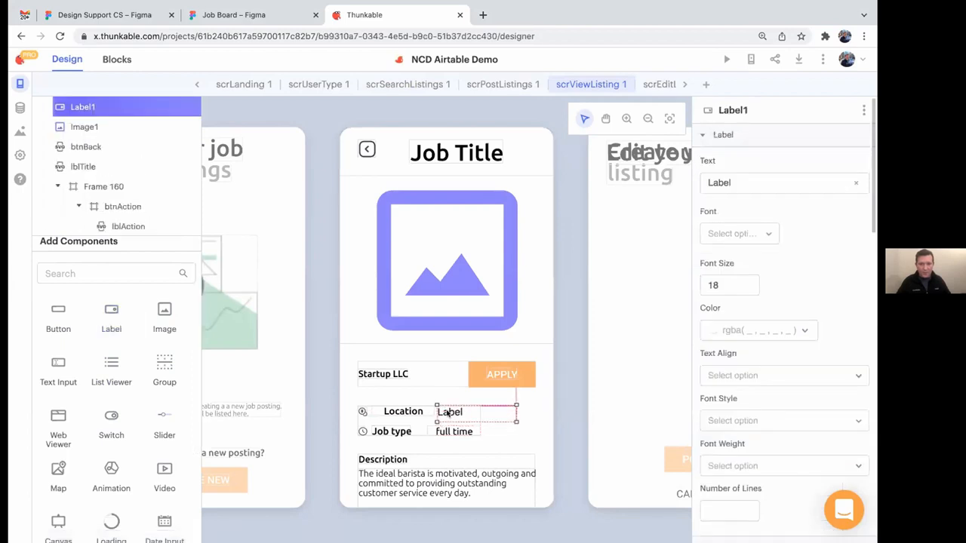
click(739, 110)
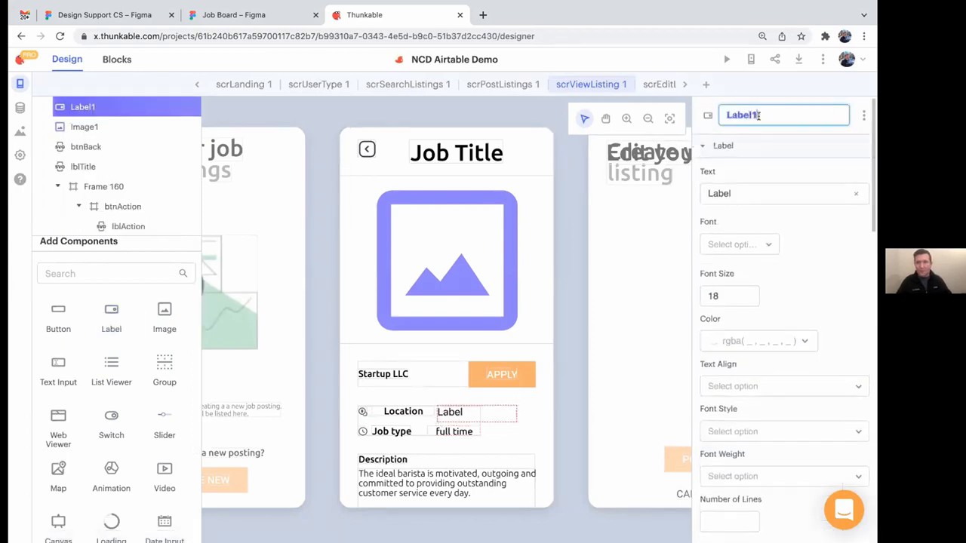
text(lblLocation)
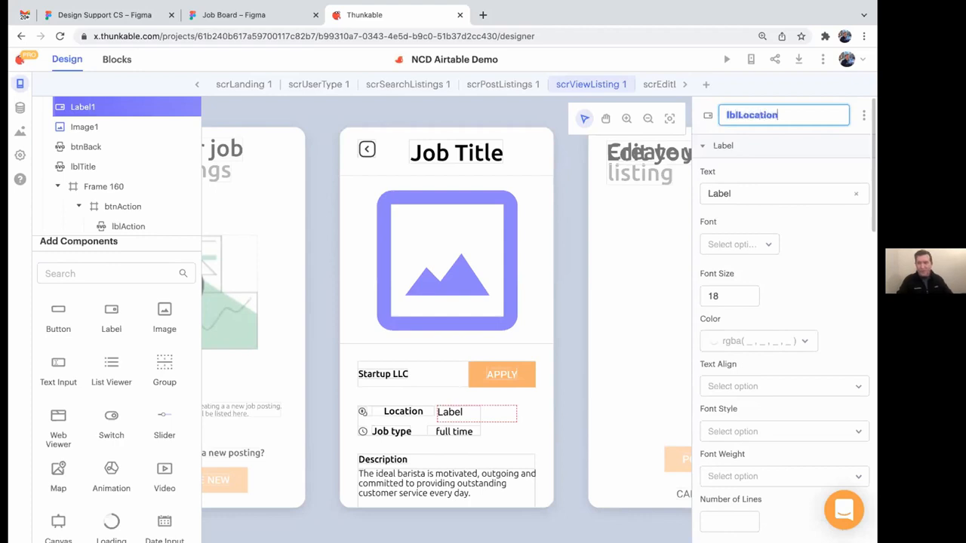
key(Return)
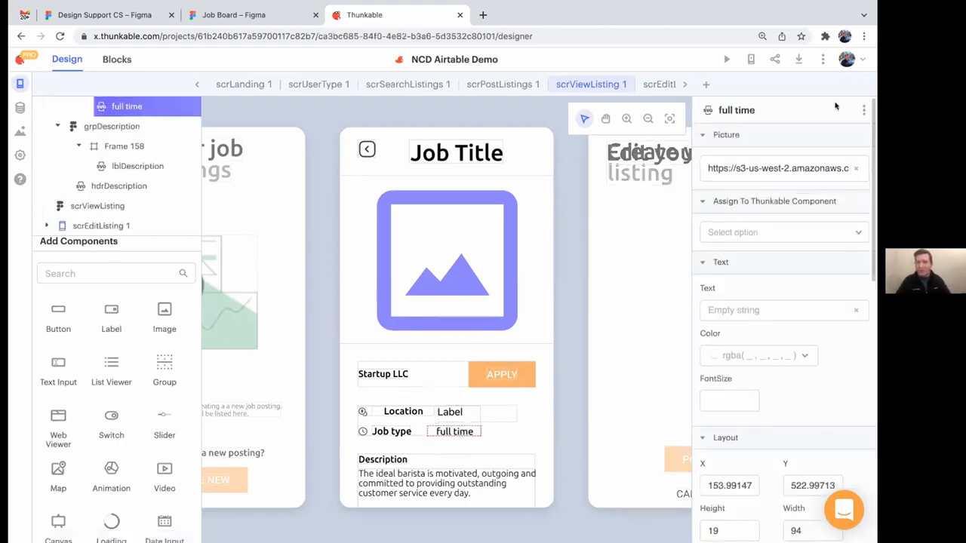
- Delete the static full time text beside Job type
click(863, 110)
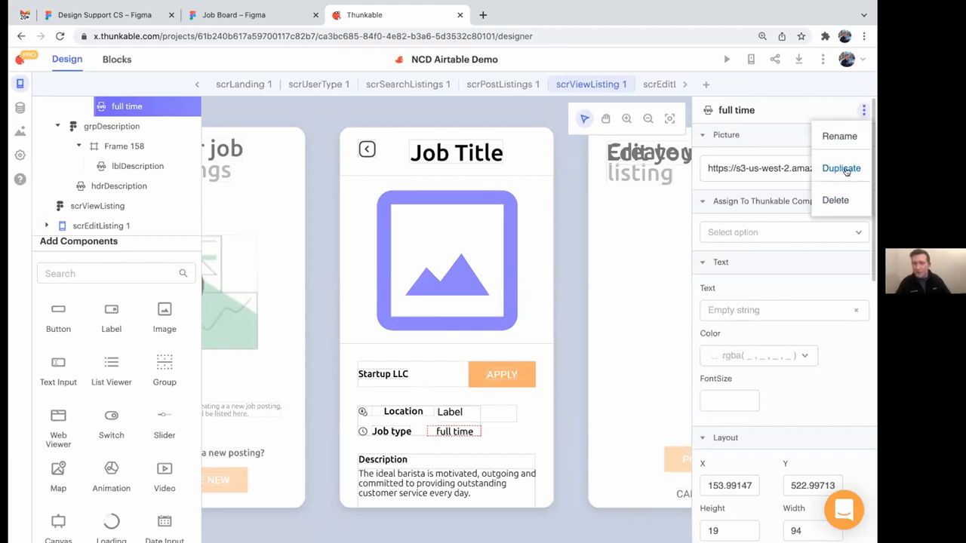
click(834, 200)
click(536, 209)
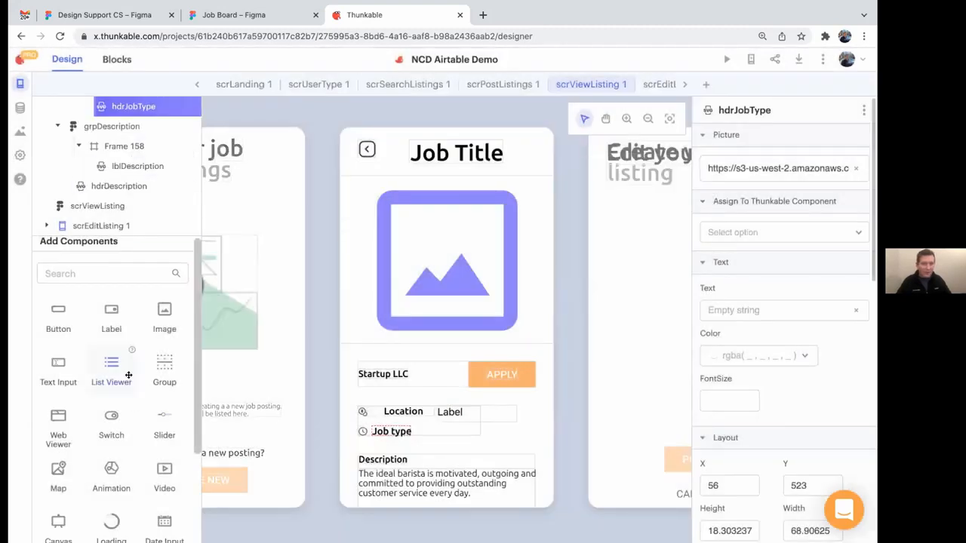
- Add a Label component beside Job type, below lblLocation, and rename it lblJobType
drag(111, 314, 450, 431)
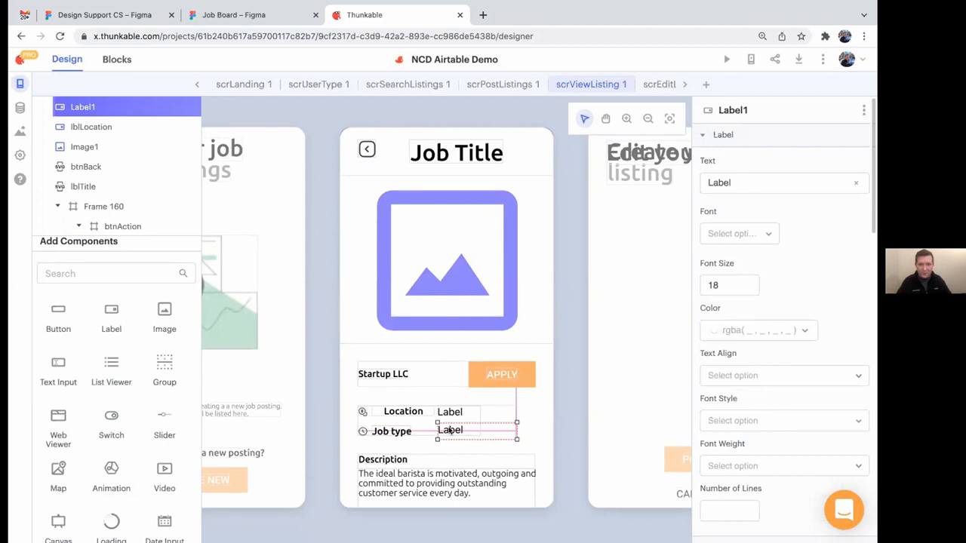
click(741, 111)
text(a)
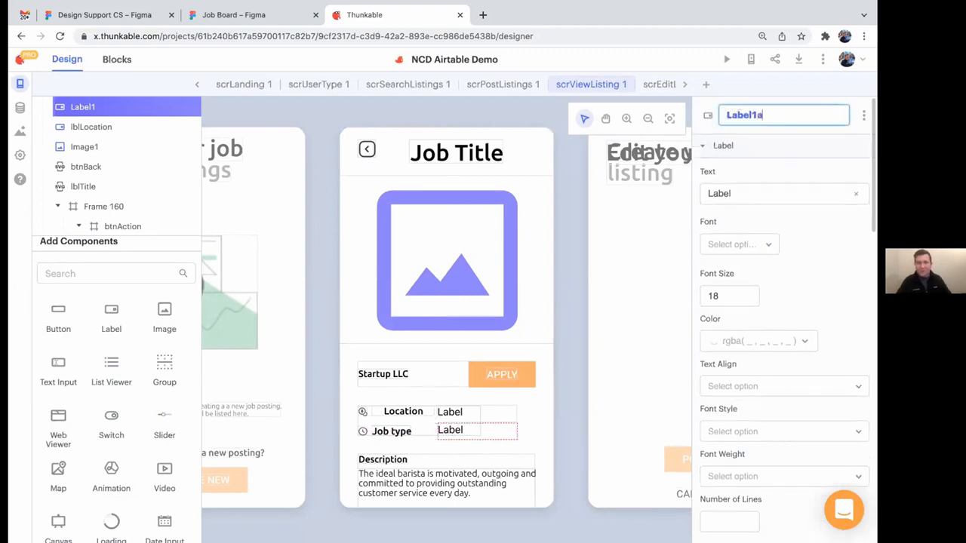
key(ctrl+a)
text(lb)
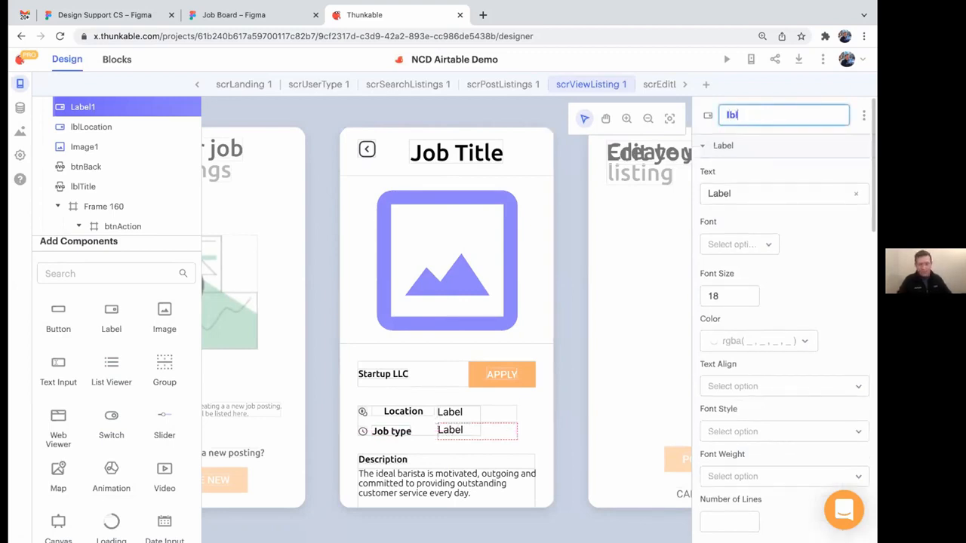
text(lJobType)
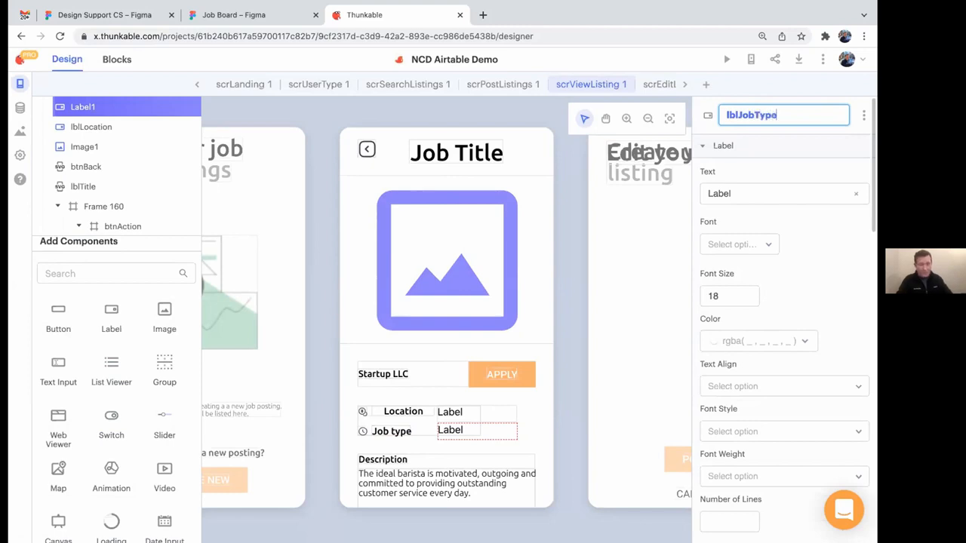
key(Return)
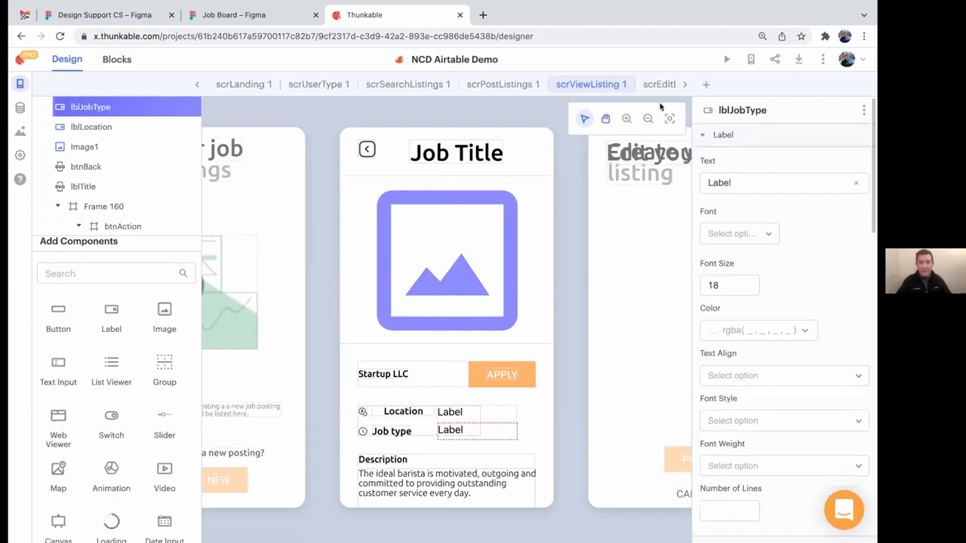
- Delete the imported lblDescription text under the Description heading
click(462, 483)
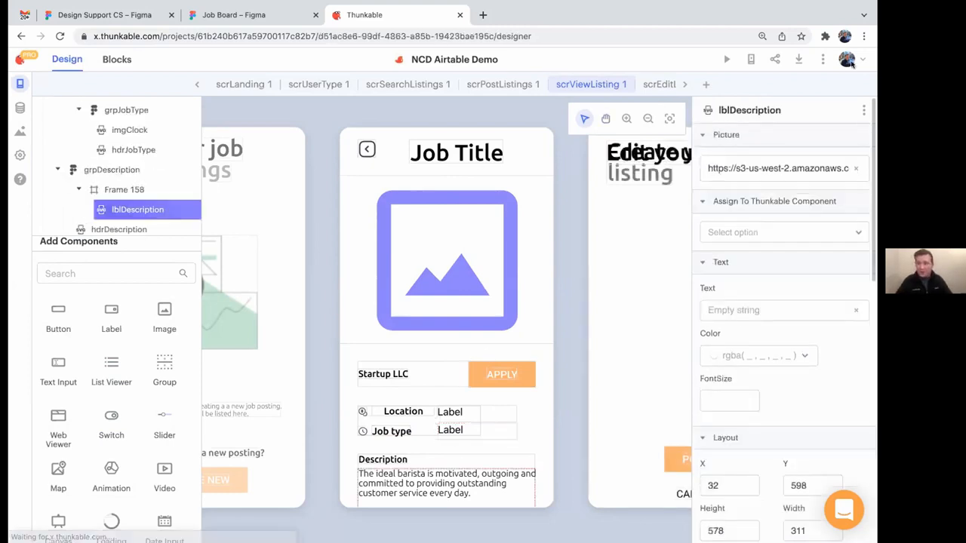
click(864, 110)
click(835, 199)
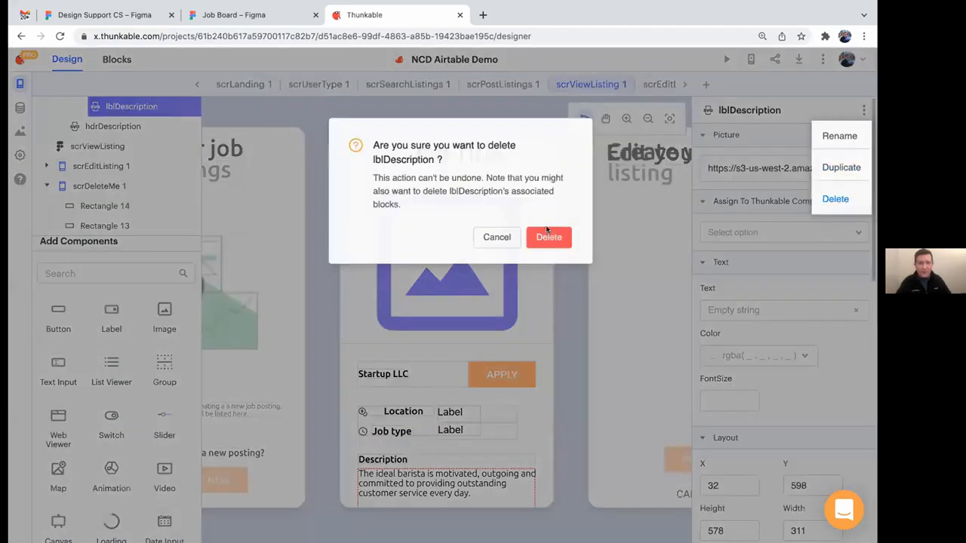
click(535, 239)
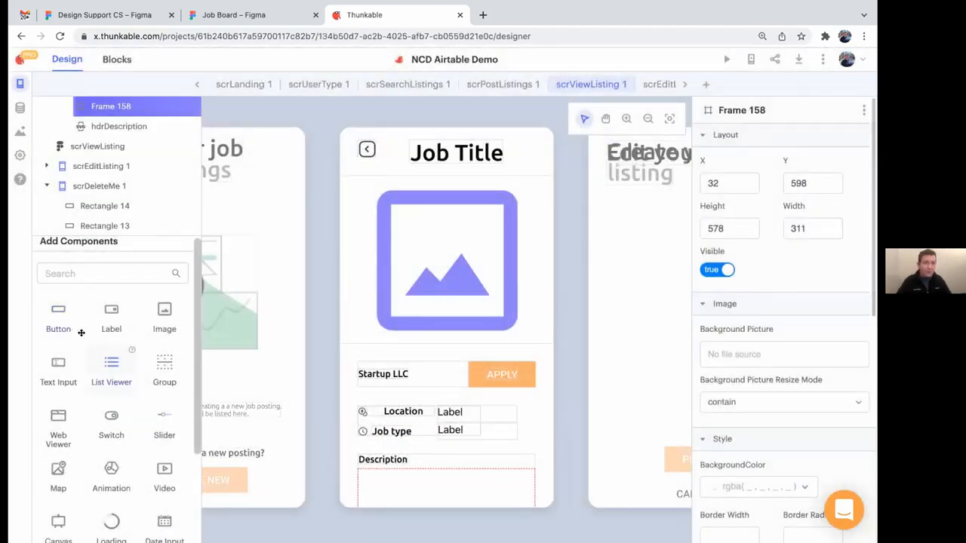
- Add a Label under Description, stretch it across the description frame and down to the screen's lower edge, and rename it lblDescription
drag(104, 312, 533, 484)
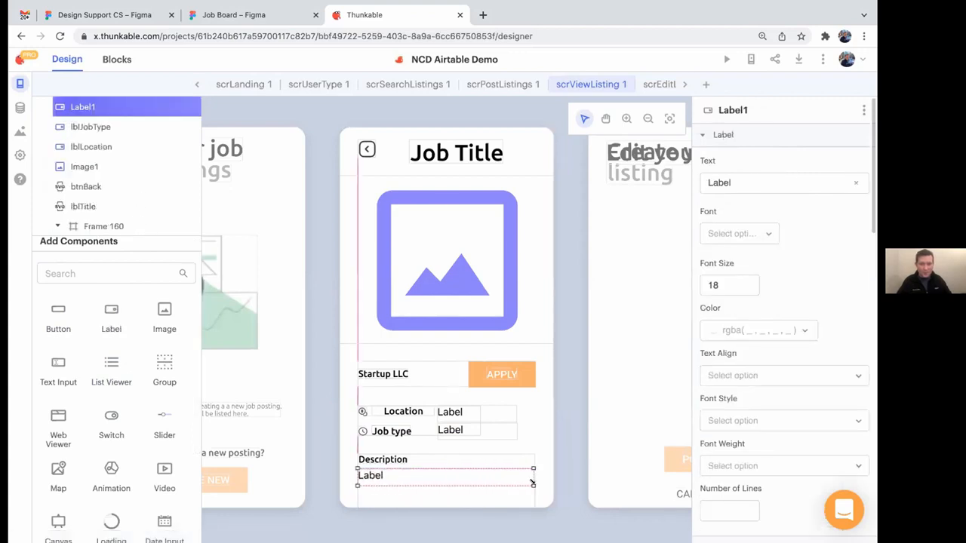
drag(442, 485, 440, 509)
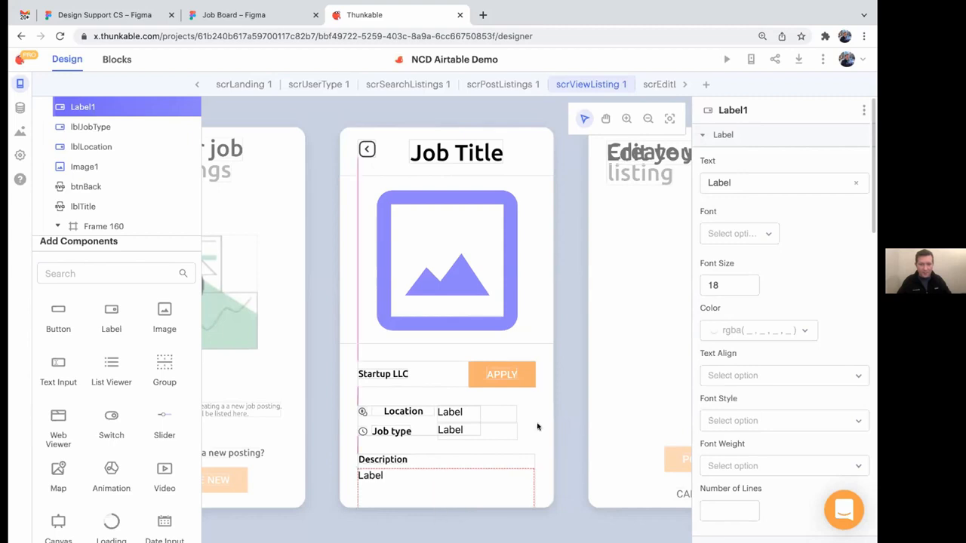
click(733, 110)
double_click(733, 115)
text(lb)
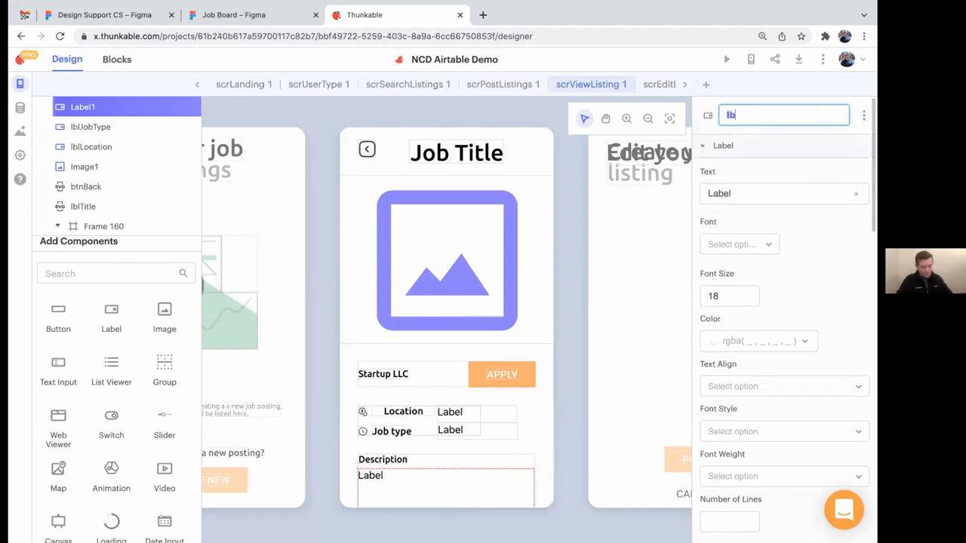
text(lDescript)
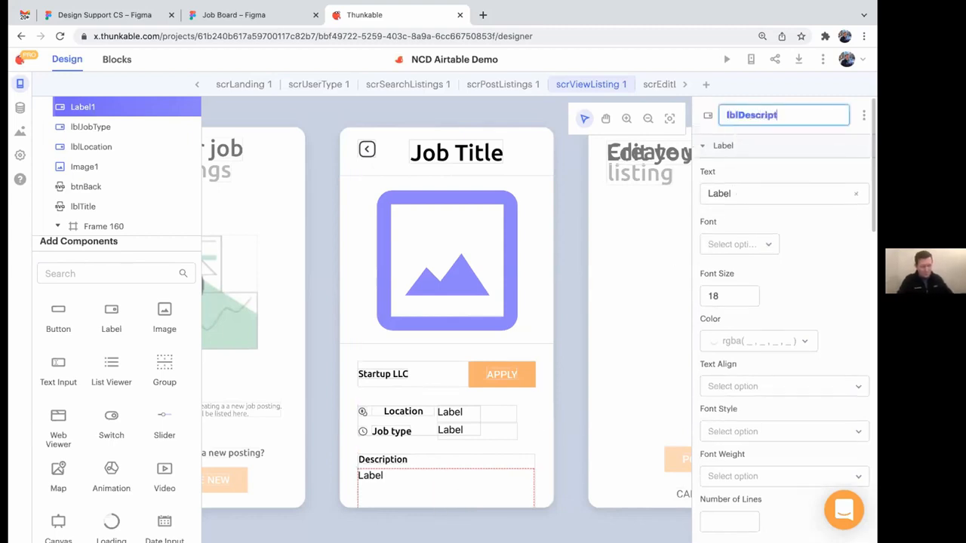
text(ion)
key(Return)
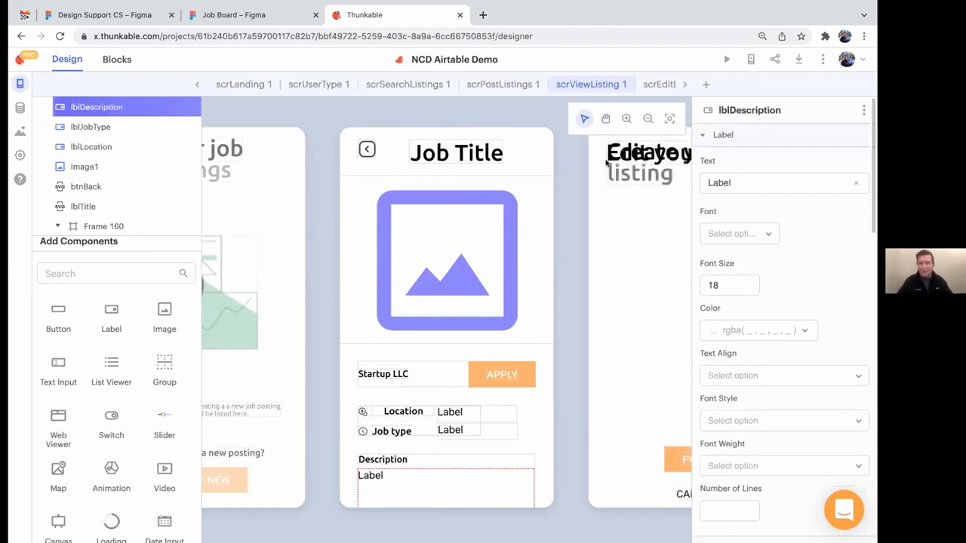
- Compare scrEditListing 1 with the Create your listing form in the Figma Design Support CS file, examining its input fields, and check the Job Board file
scroll(596, 226, right, 4)
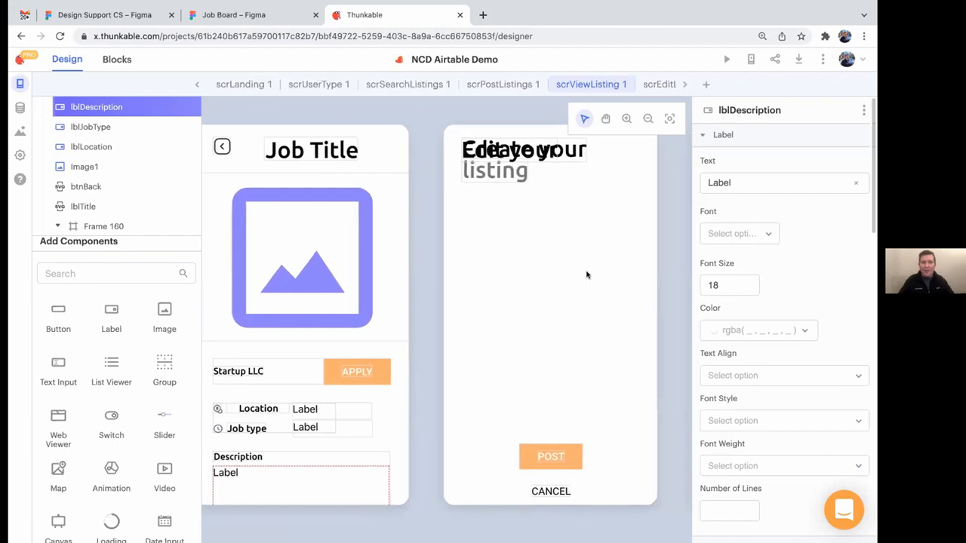
scroll(587, 274, right, 3)
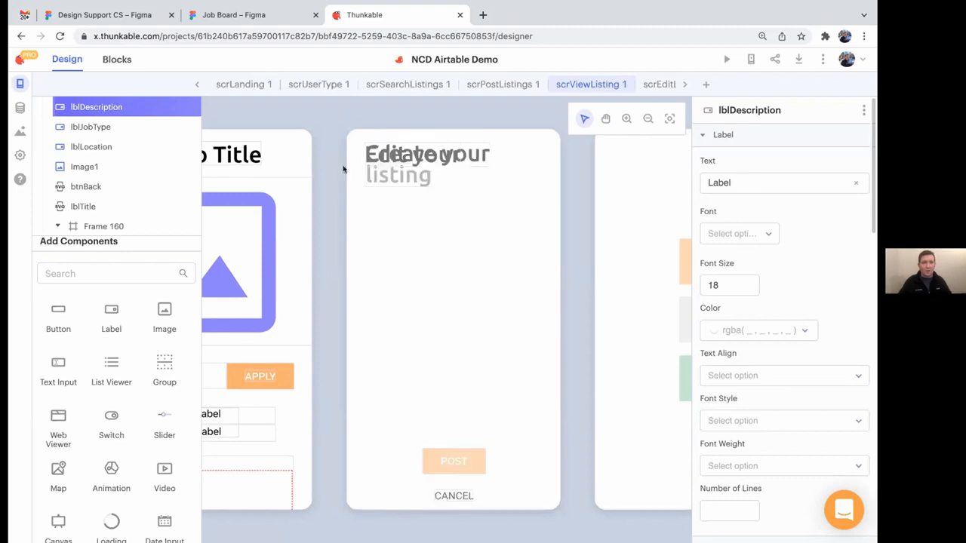
click(223, 15)
click(102, 15)
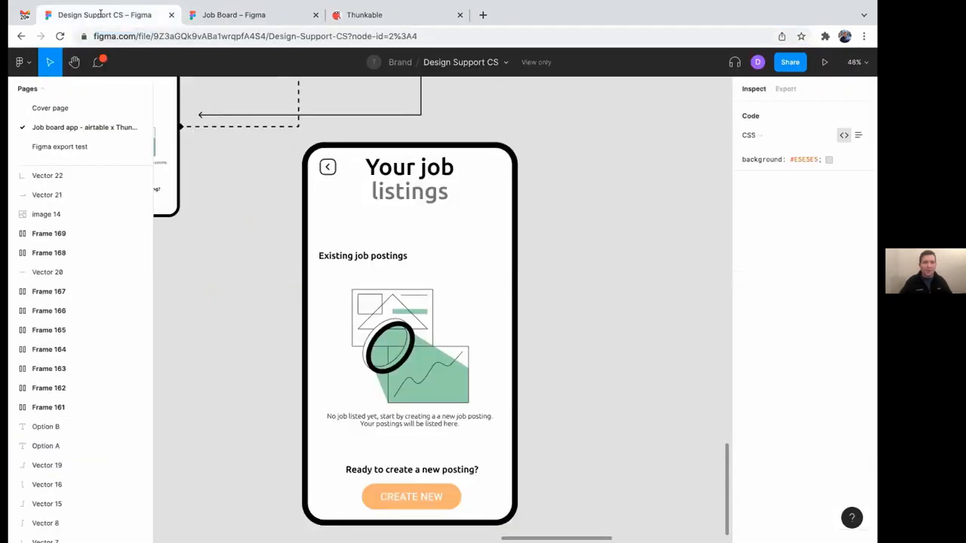
scroll(402, 293, down, 5)
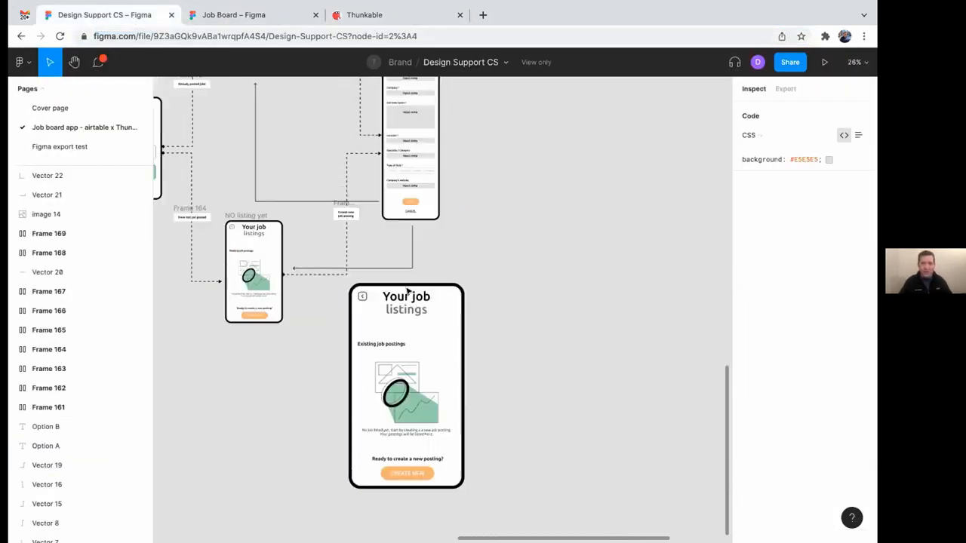
scroll(437, 251, up, 3)
scroll(436, 251, up, 5)
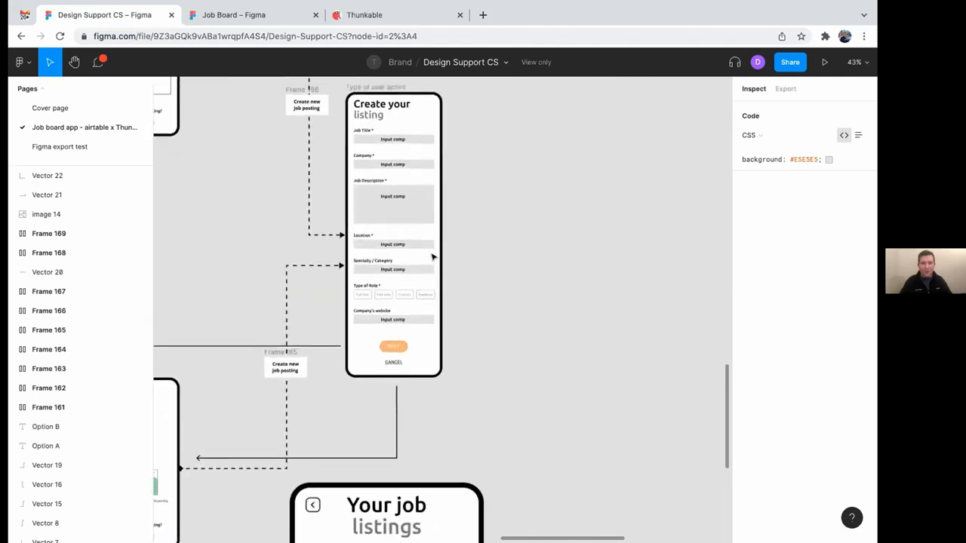
scroll(432, 257, up, 5)
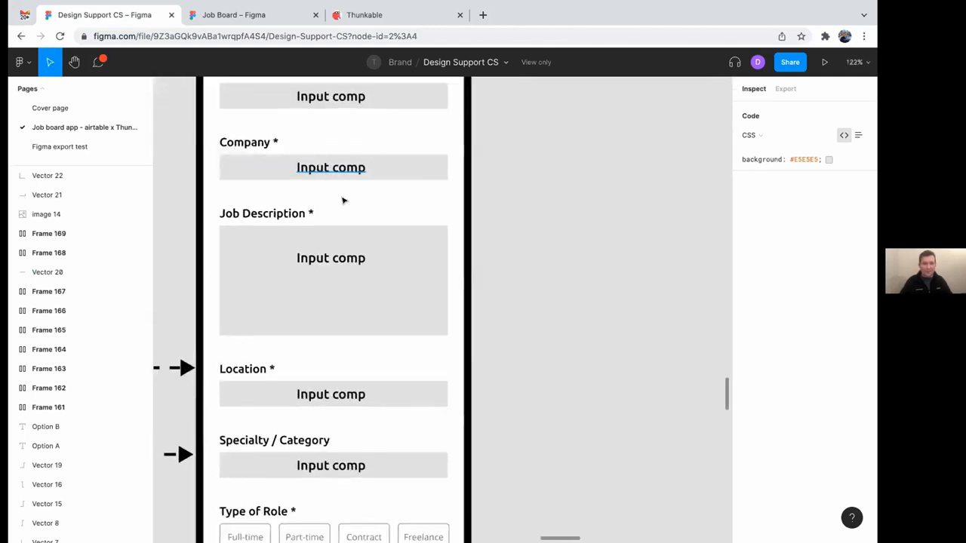
scroll(352, 194, up, 2)
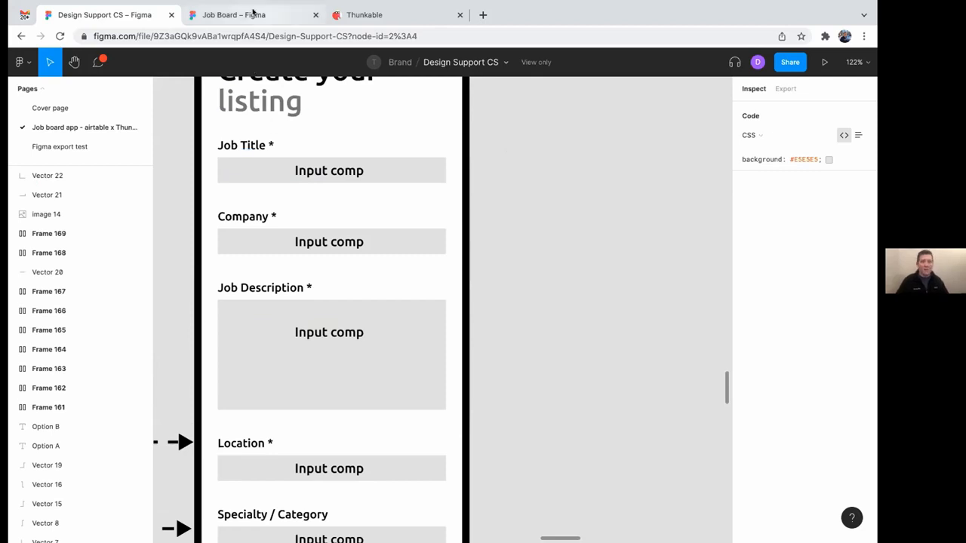
click(253, 15)
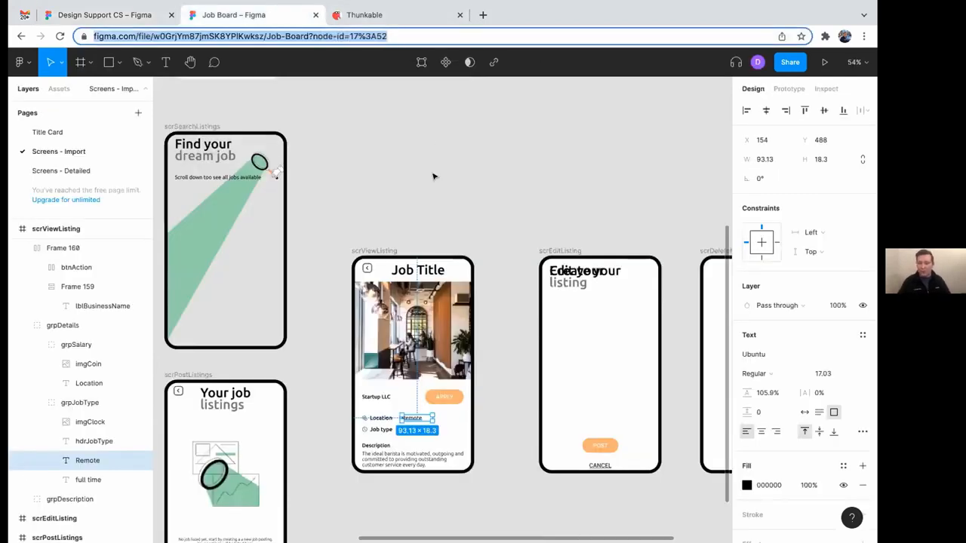
- Switch to the NCD Airtable Demo project in Thunkable and start connecting Data_Viewer_List1 on scrSearchListings 1 to a new Airtable data source
click(366, 15)
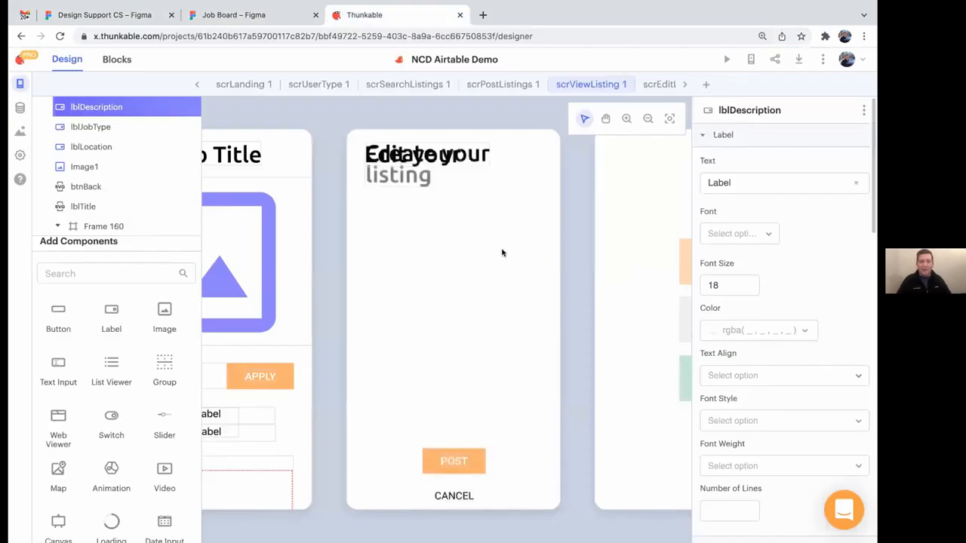
scroll(501, 256, left, 3)
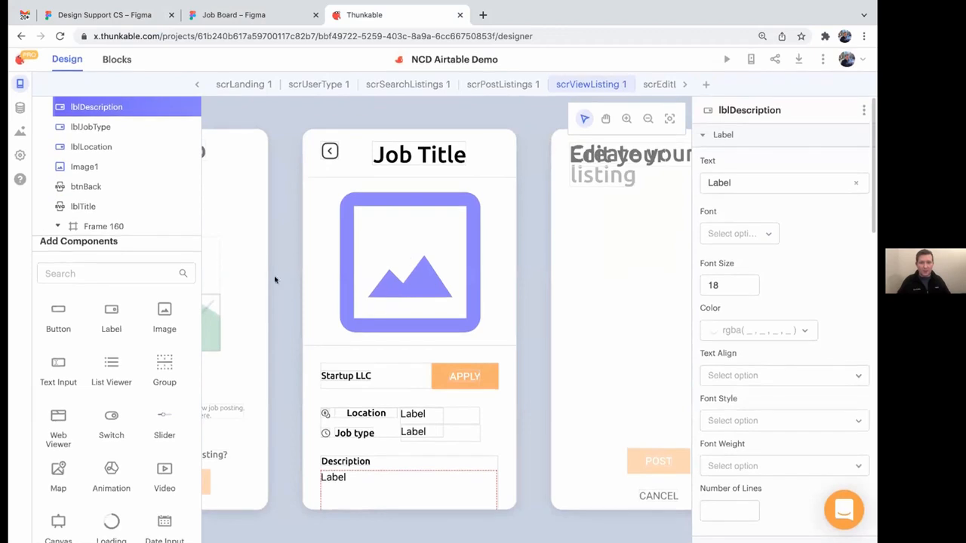
scroll(200, 182, up, 10)
scroll(280, 181, left, 7)
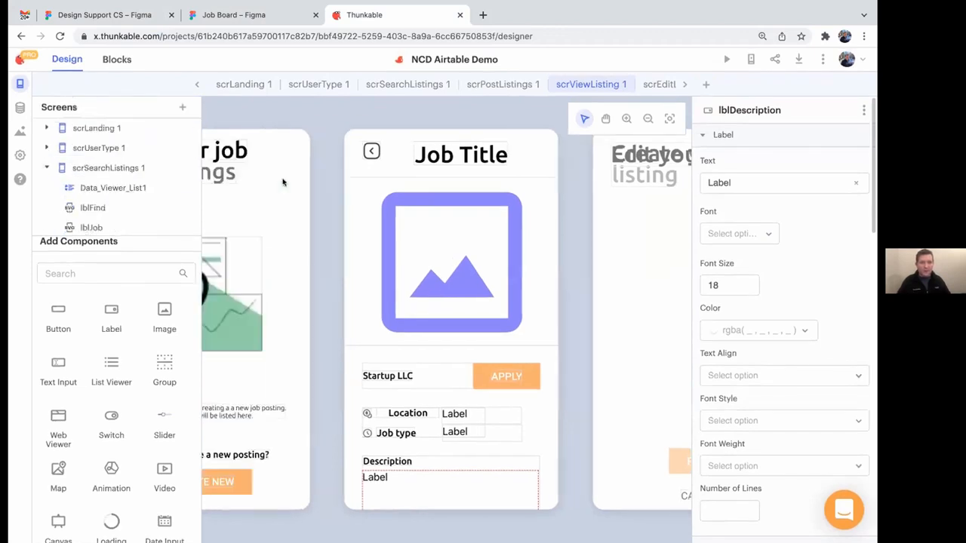
click(393, 307)
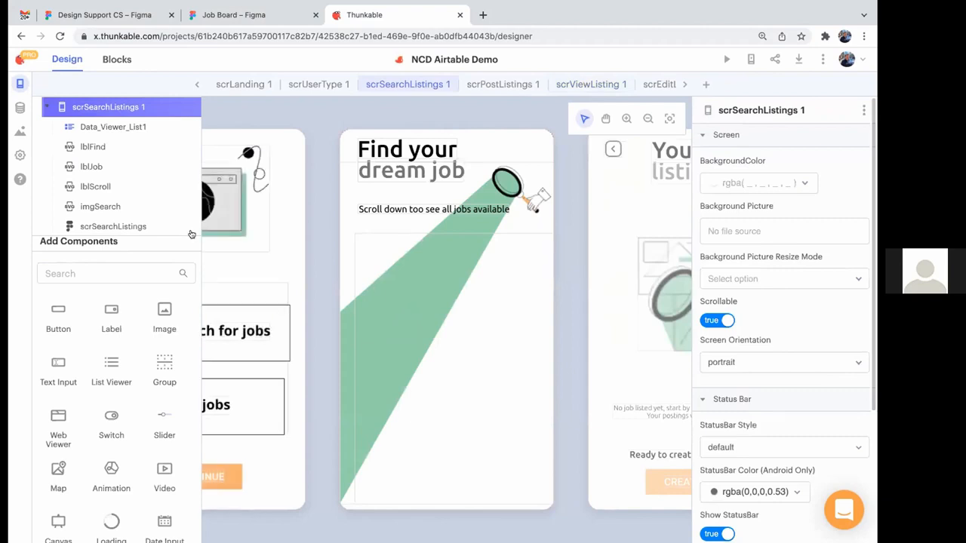
click(140, 126)
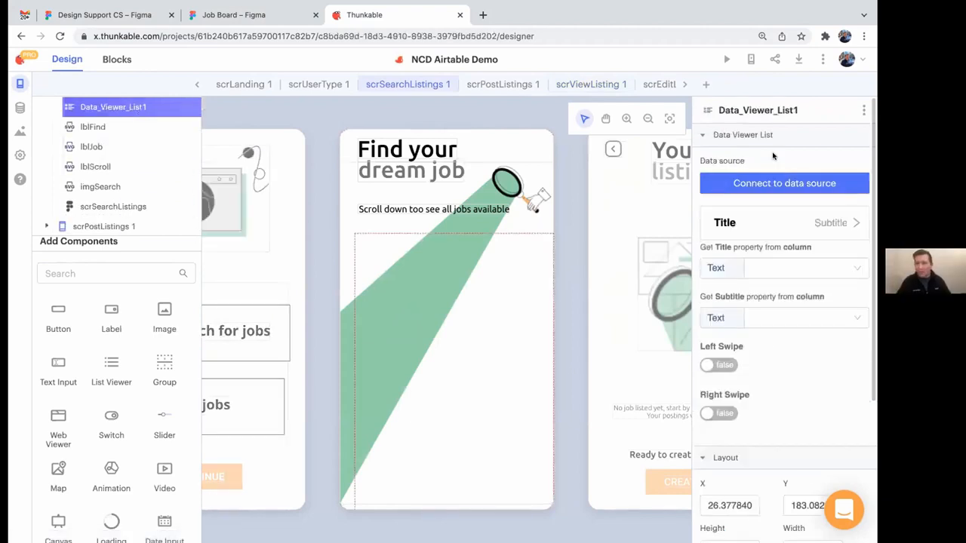
click(772, 181)
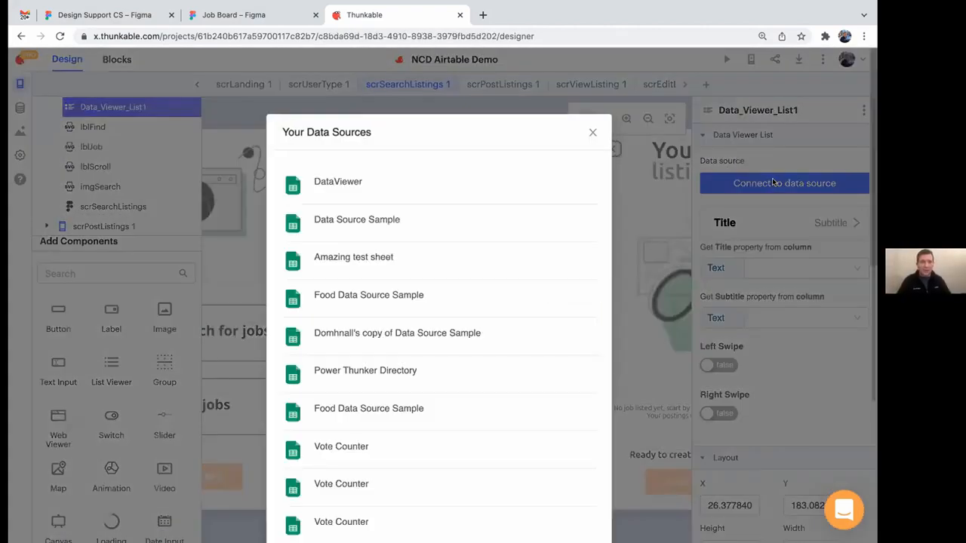
scroll(528, 305, down, 10)
click(560, 504)
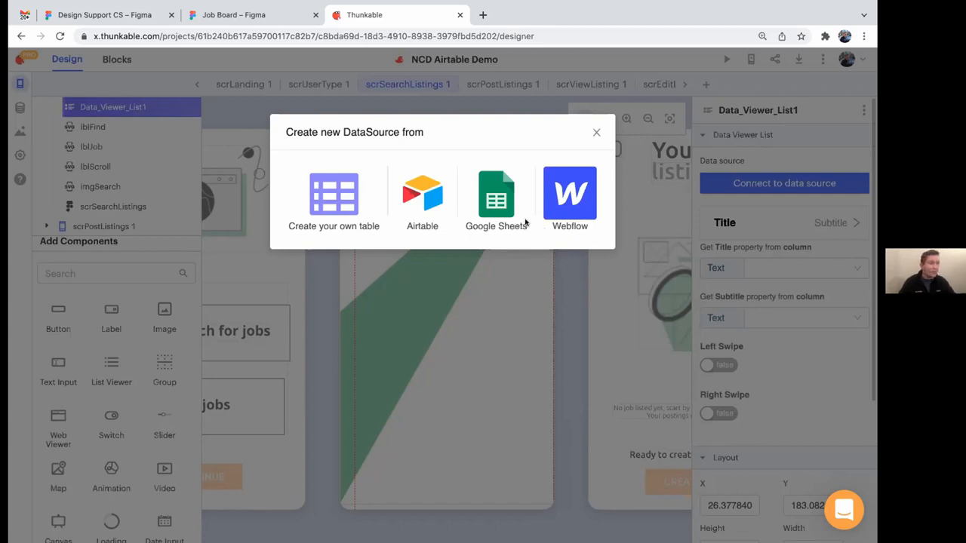
click(415, 199)
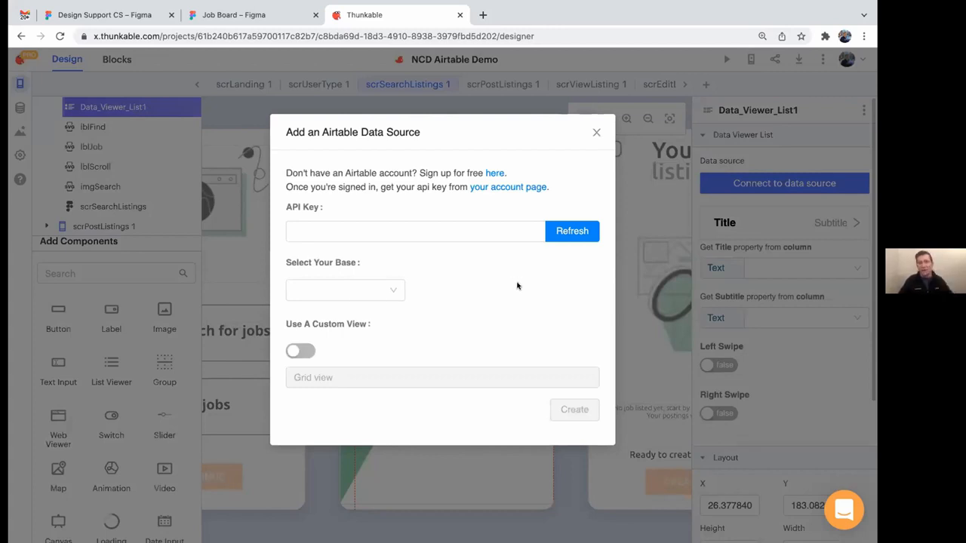
- Switch to the Airtable window, open the account overview, and reveal and select the personal API key for copying
key(ctrl+Right)
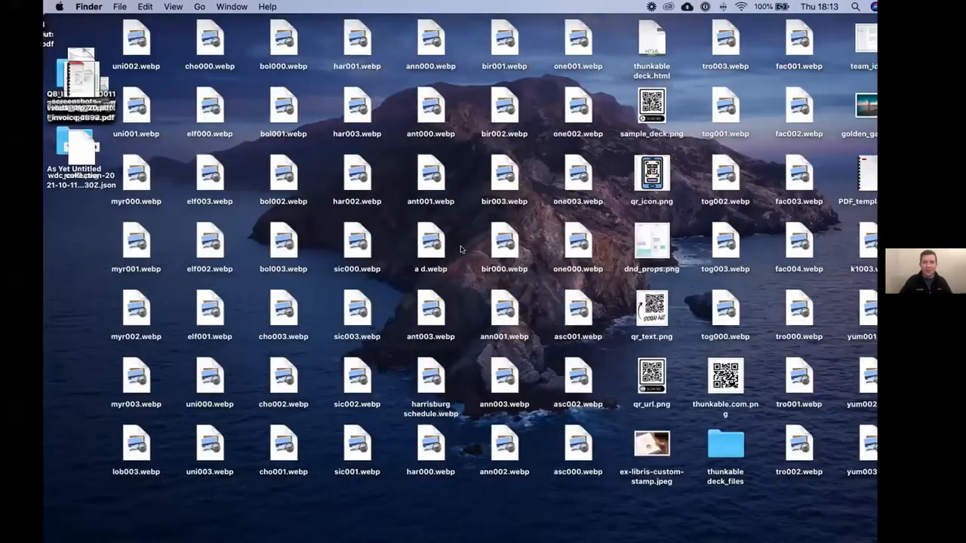
key(ctrl+Left)
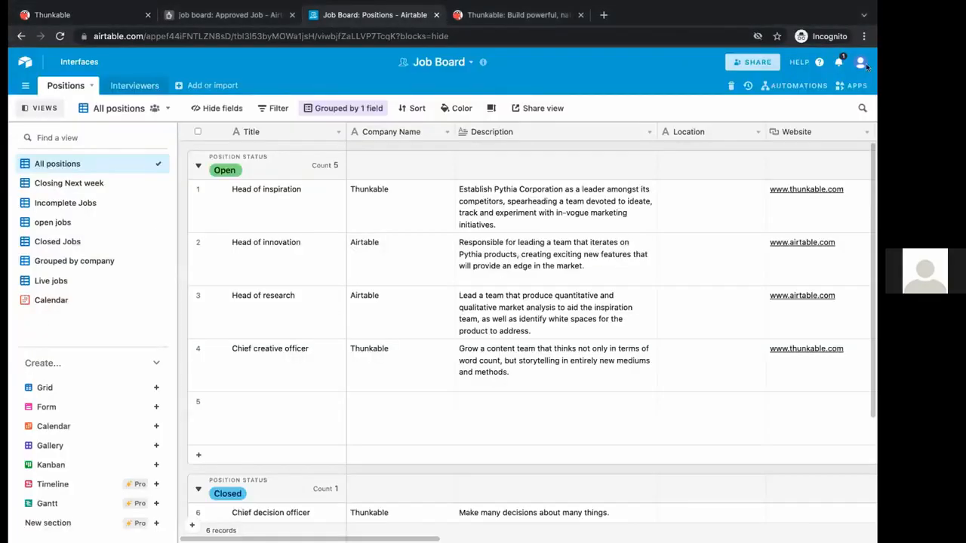
click(860, 62)
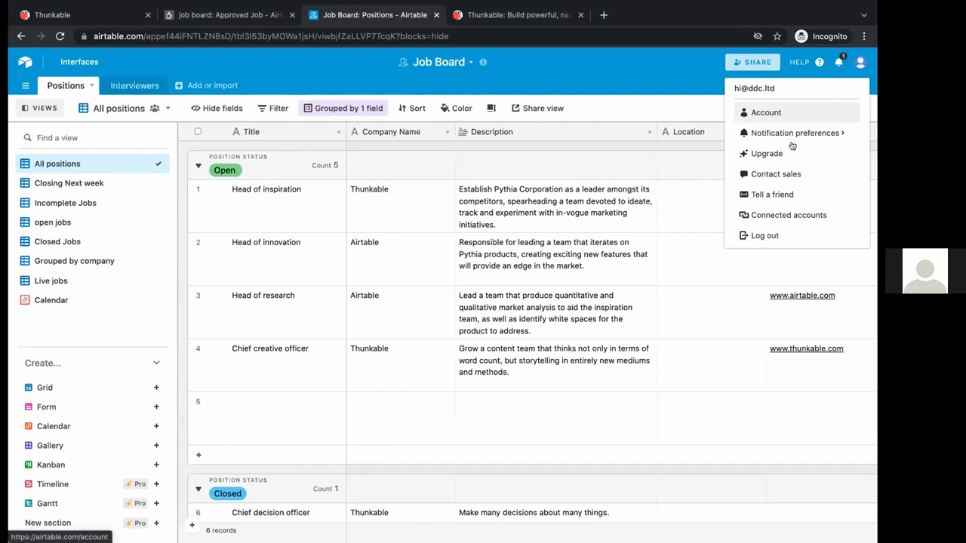
click(747, 113)
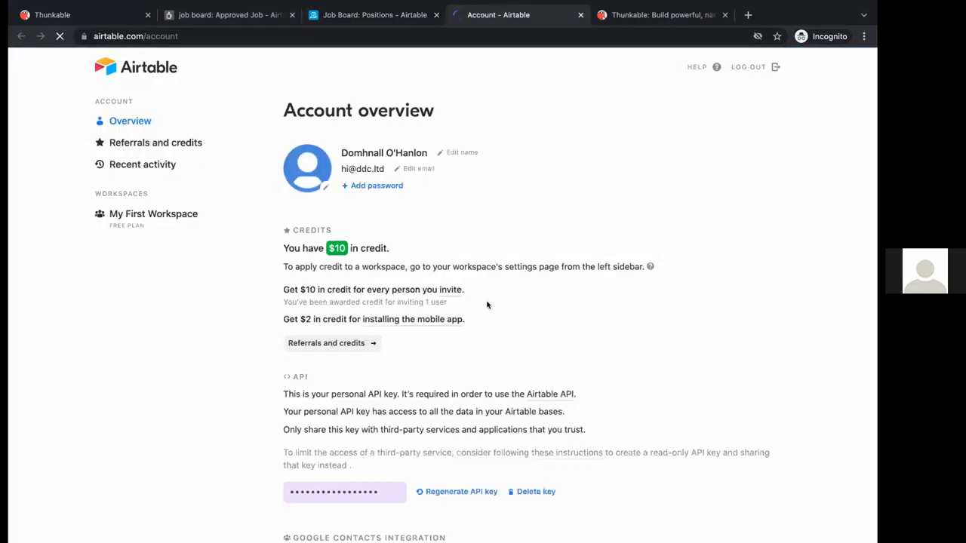
click(351, 491)
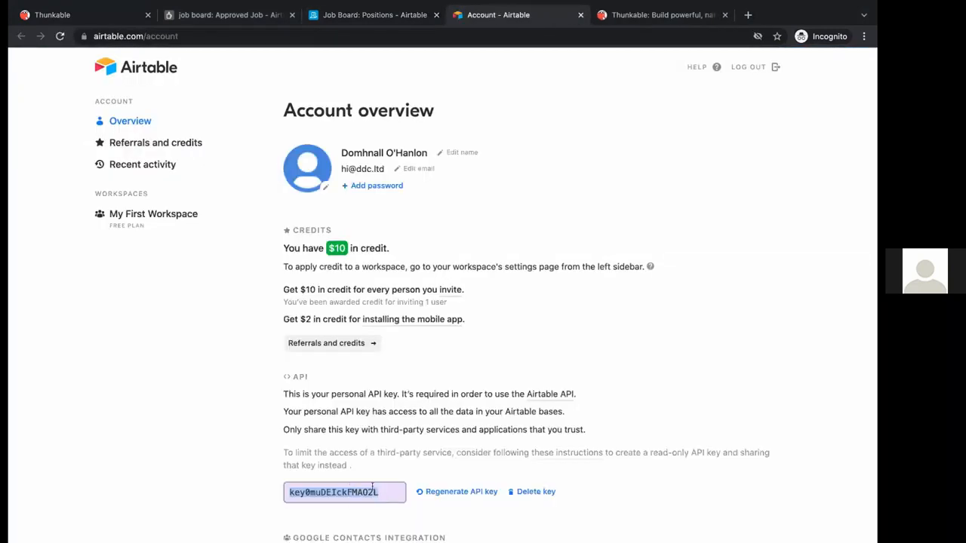
- Paste the API key into the Airtable data source form in Thunkable and refresh the available bases
key(ctrl+Right)
click(423, 222)
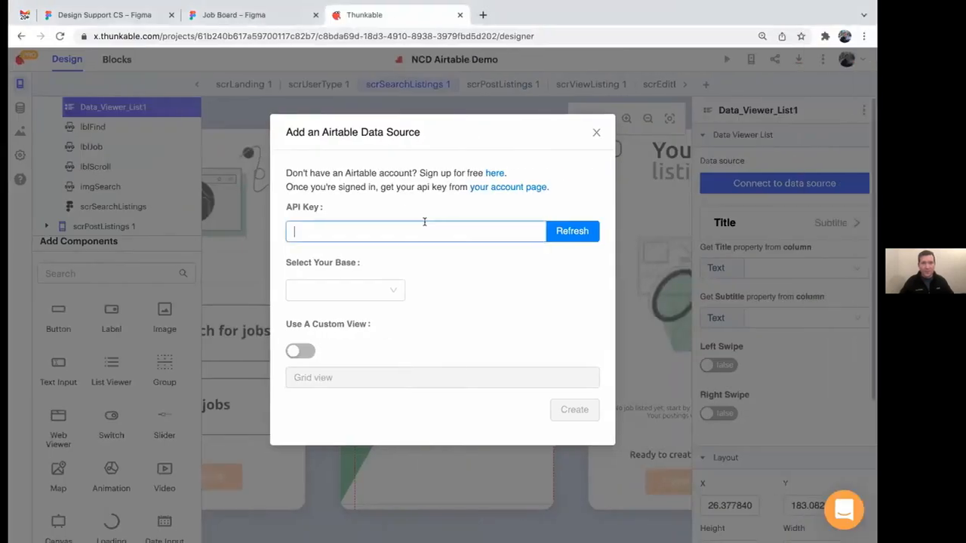
key(ctrl+v)
click(572, 231)
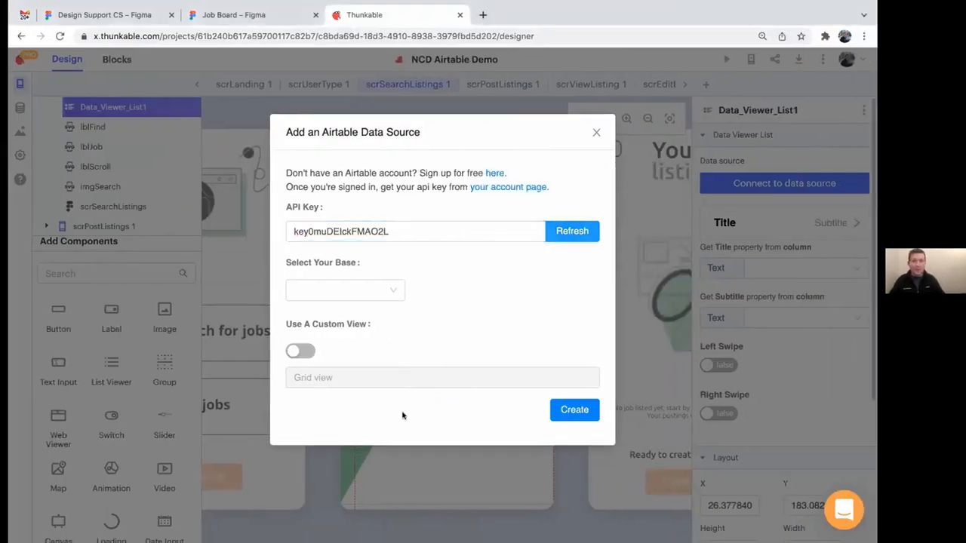
- Select the job board base and create the Airtable data source
click(370, 287)
click(345, 357)
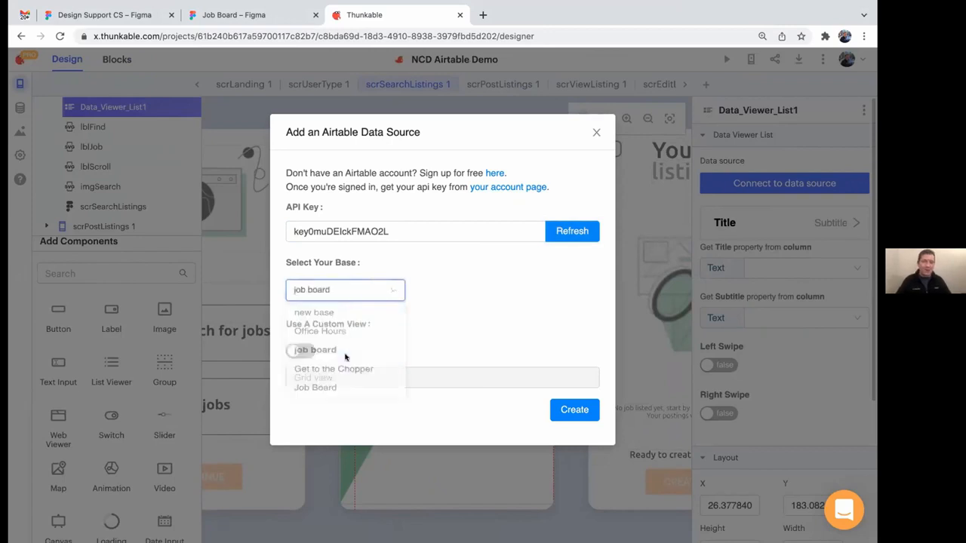
click(562, 410)
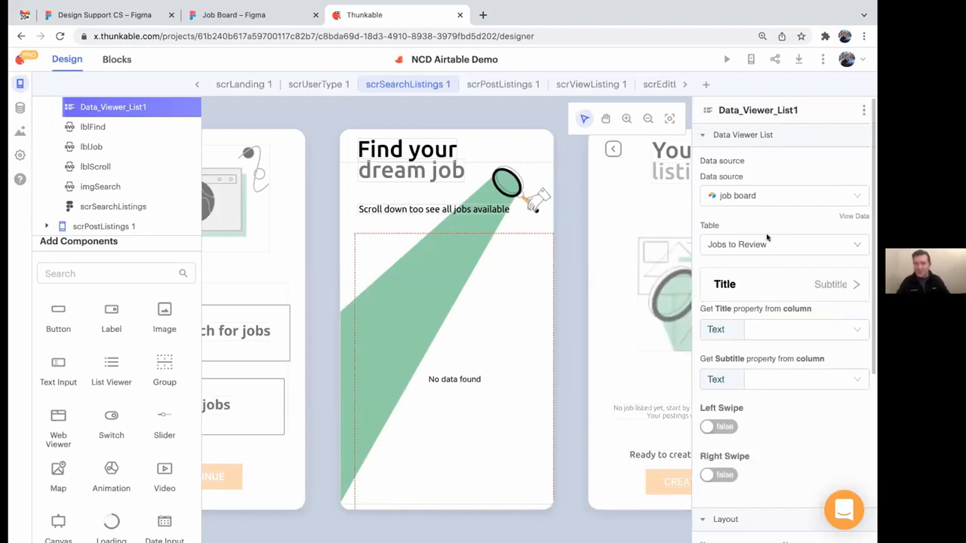
- Look through the row layouts available for Data_Viewer_List1 and close the list without choosing one
click(769, 280)
scroll(772, 269, down, 1)
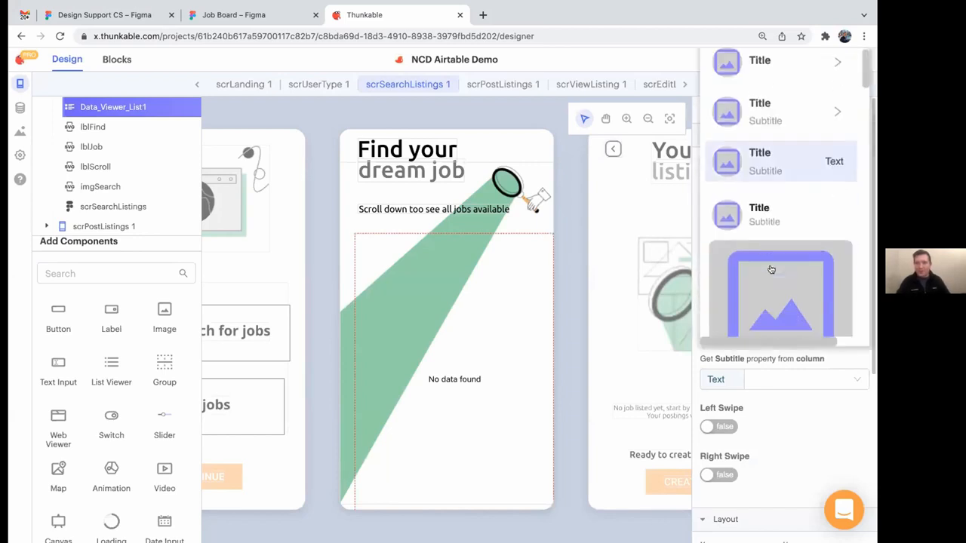
scroll(772, 270, down, 5)
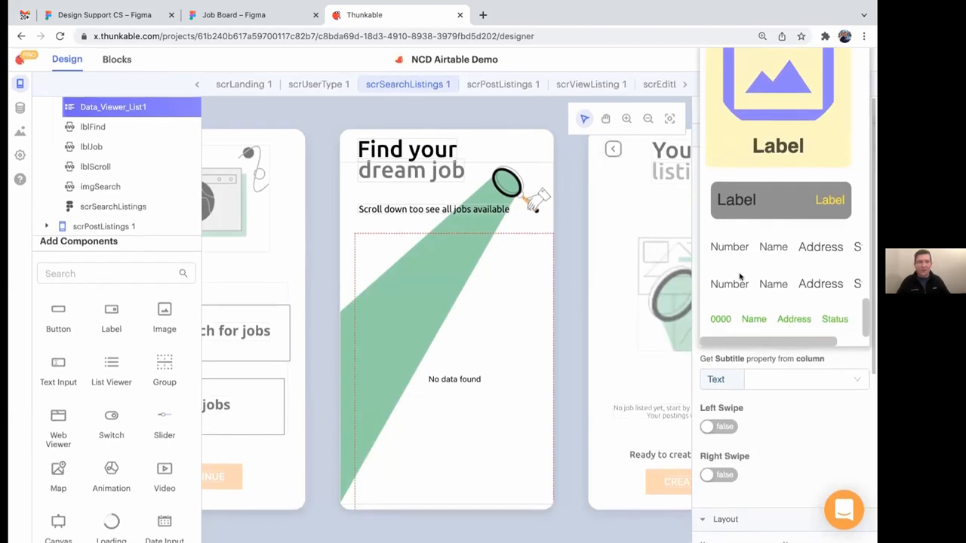
click(588, 283)
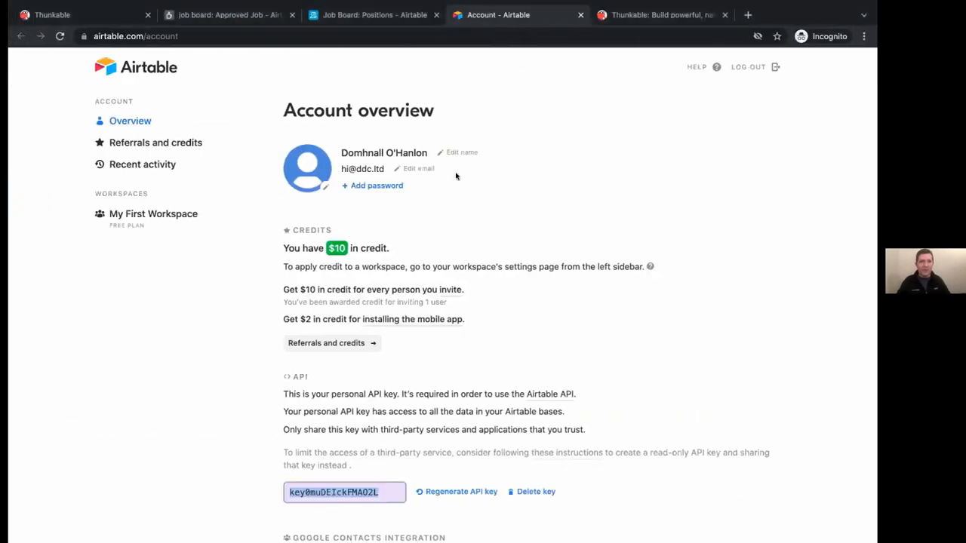
- Switch to the [NCD] Airtable Job board project, end its preview, and select Data_Viewer_List1 on scrSearchListings 1 in the design view
click(81, 12)
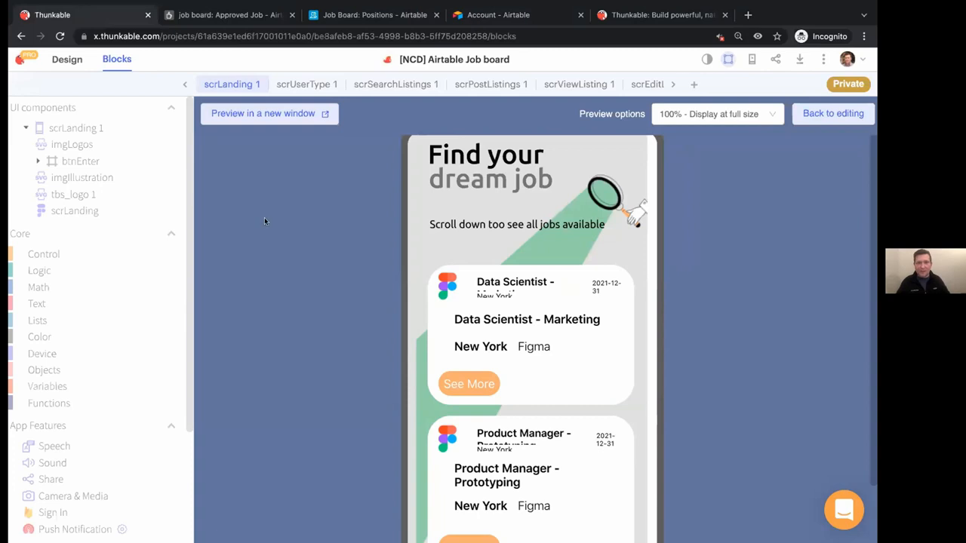
click(837, 111)
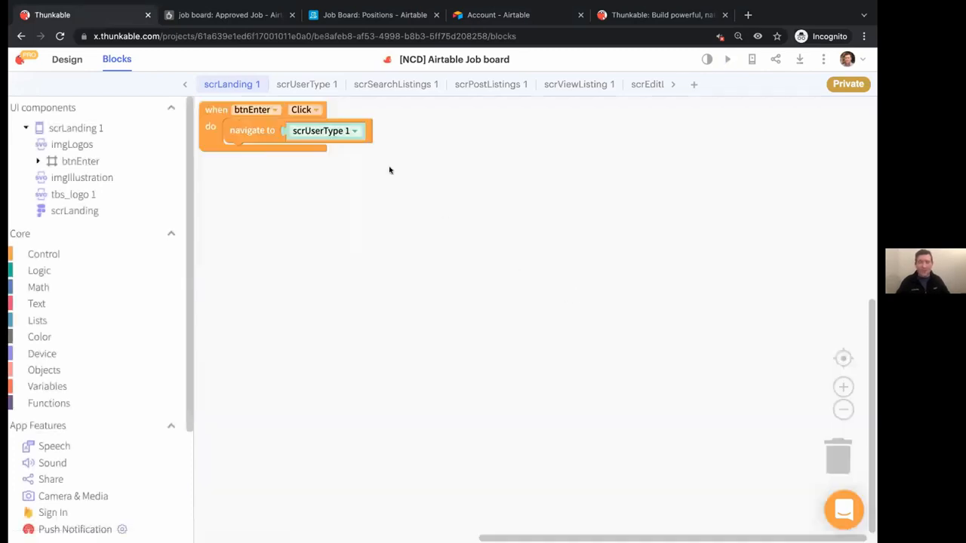
click(60, 59)
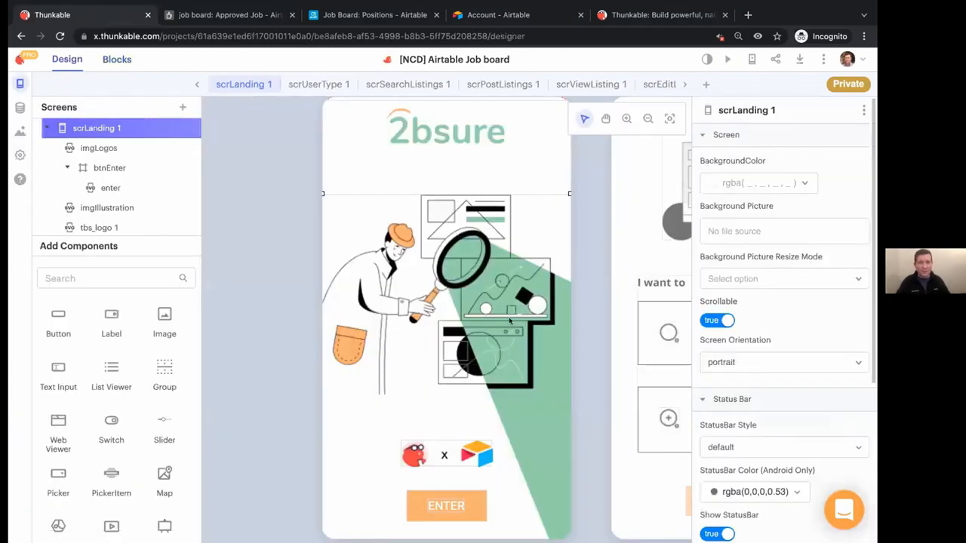
scroll(642, 315, right, 5)
click(410, 278)
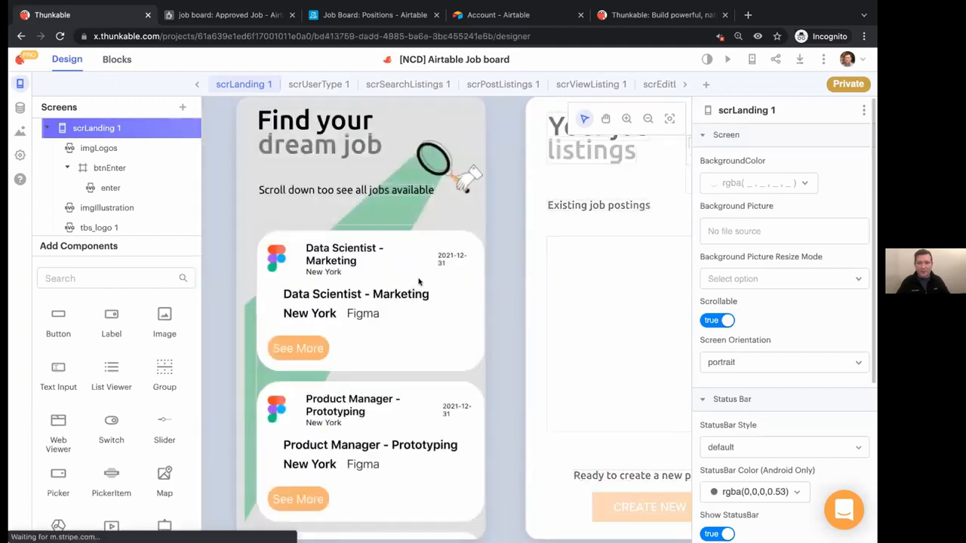
click(462, 296)
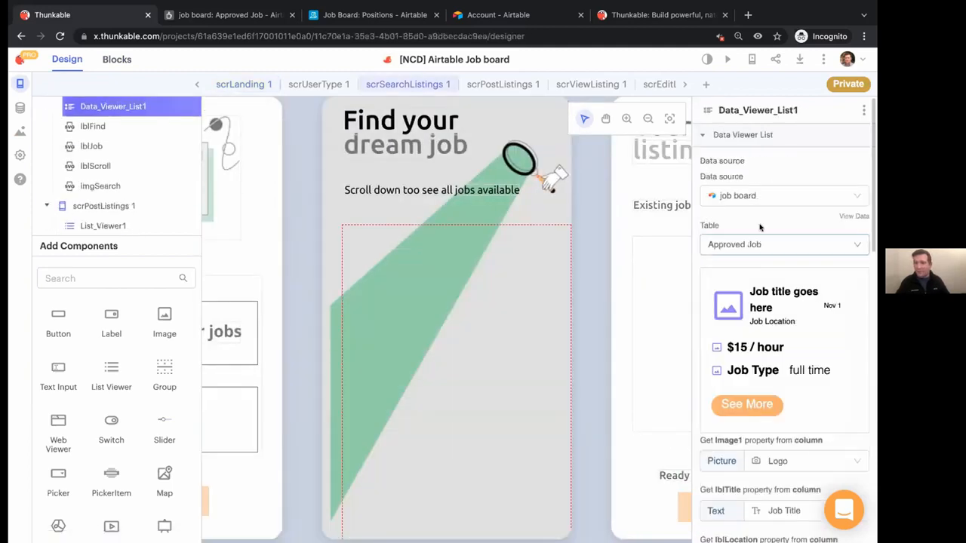
- Choose the custom job card layout with logo, job title, location, date and See More button for Data_Viewer_List1
click(780, 366)
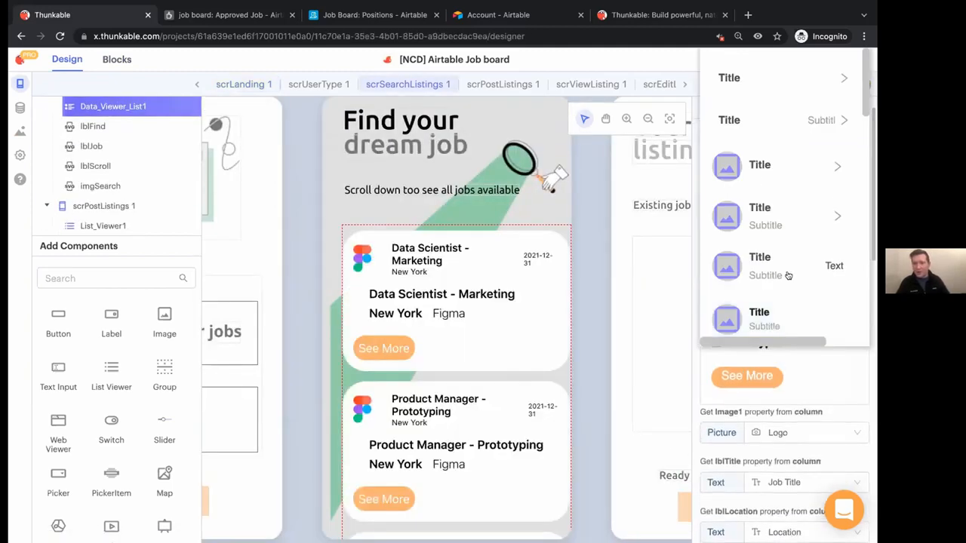
scroll(797, 257, down, 10)
scroll(808, 227, down, 1)
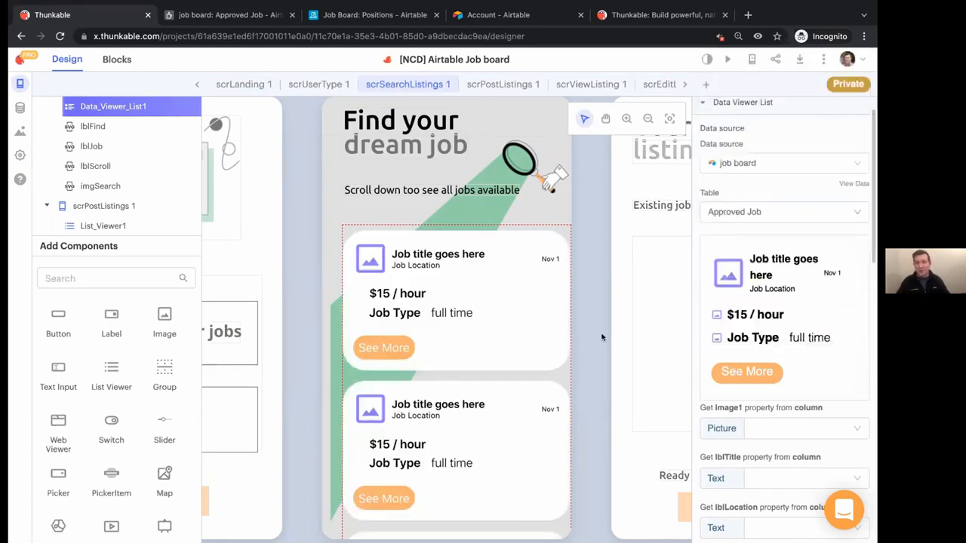
- Bind the card's Image1 to the Logo column and lblTitle to the Job Title column
scroll(769, 425, down, 2)
click(775, 356)
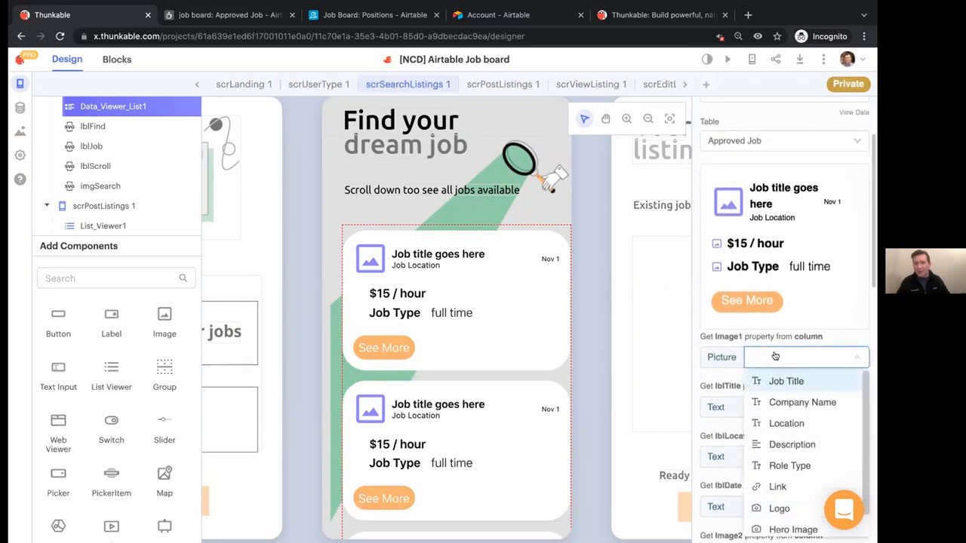
scroll(790, 453, down, 1)
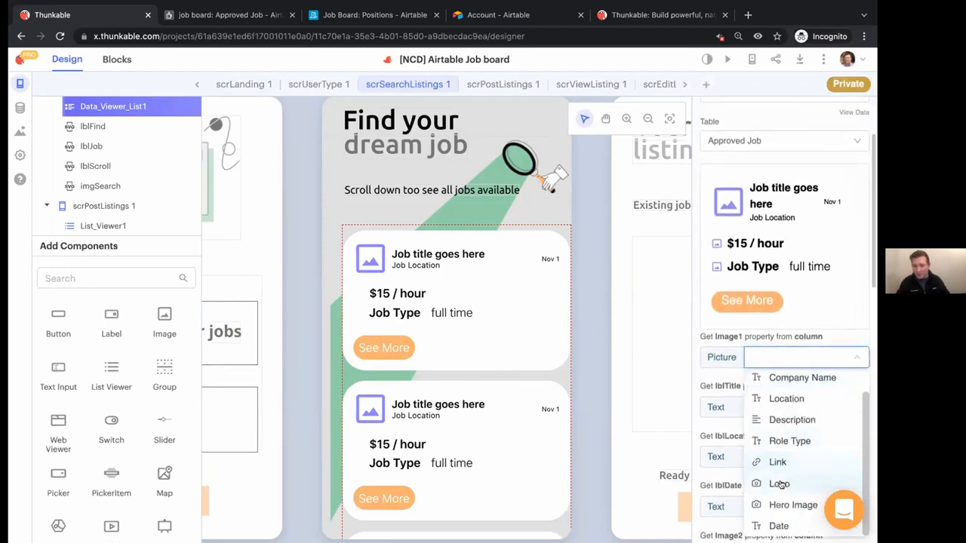
click(780, 484)
click(787, 409)
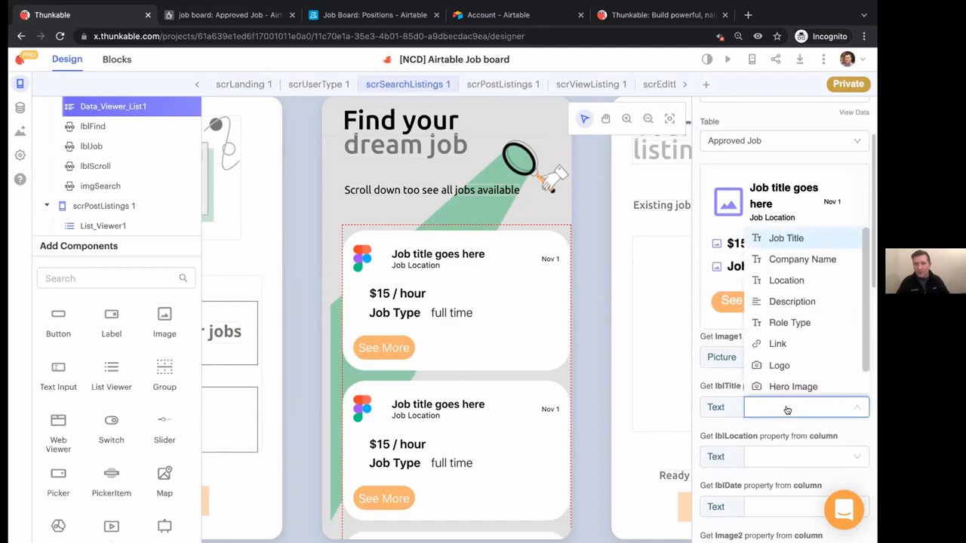
click(785, 238)
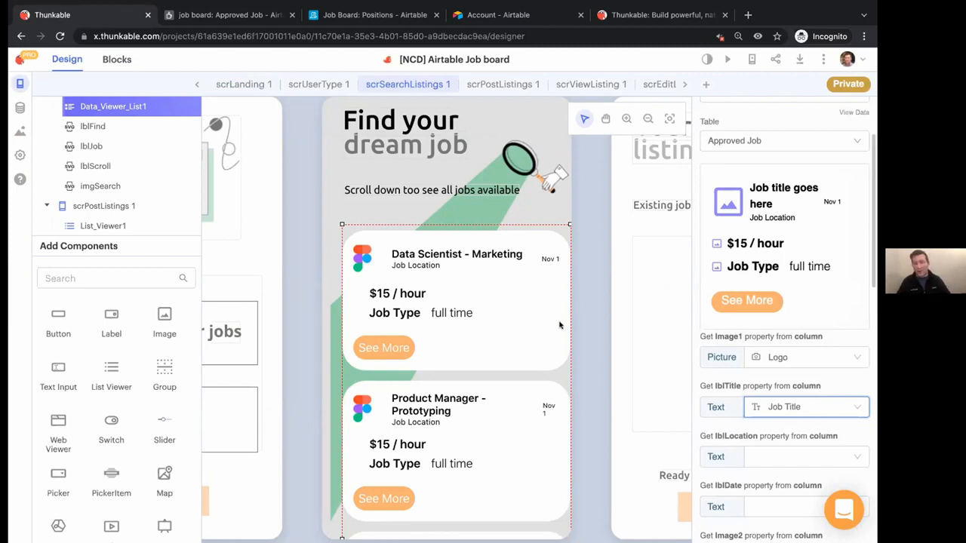
- Look through the Approved Job columns that can be bound to lblLocation
click(778, 458)
scroll(783, 403, down, 1)
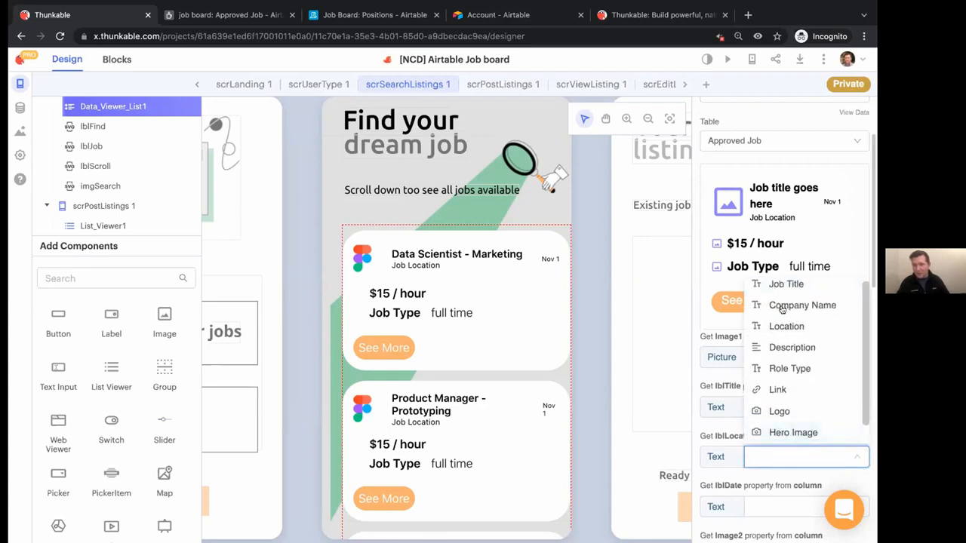
scroll(800, 390, down, 1)
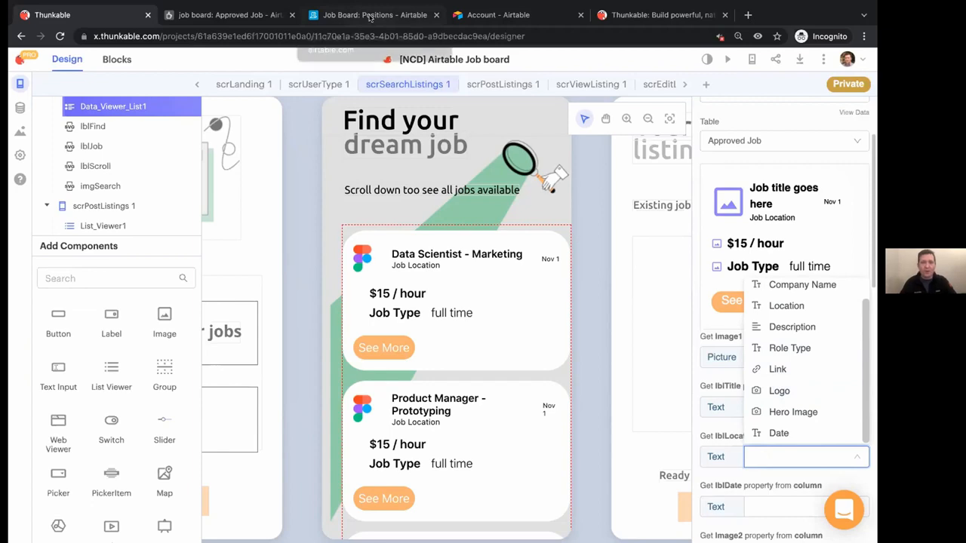
- Switch to the Job Board base in Airtable and look through all columns of the Positions table in the All positions view
click(346, 18)
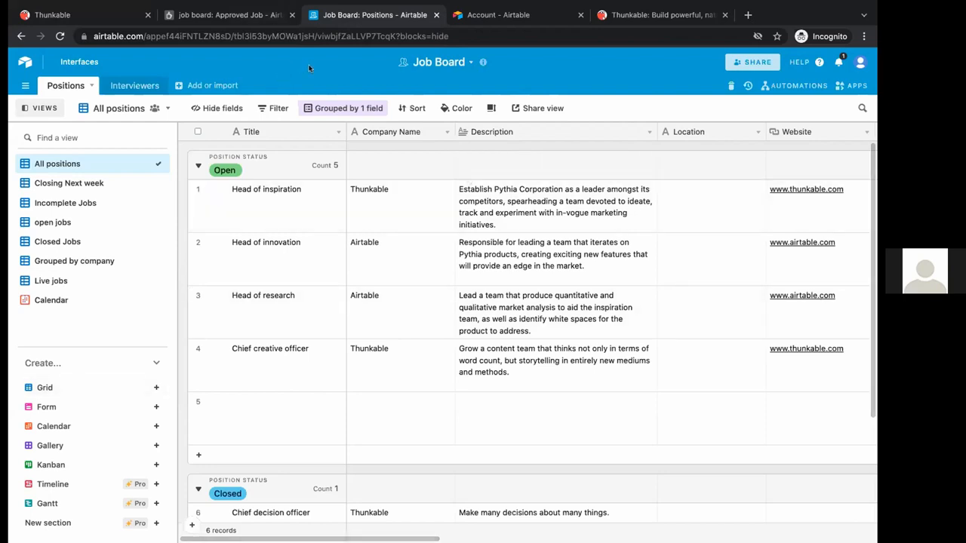
key(ctrl+plus)
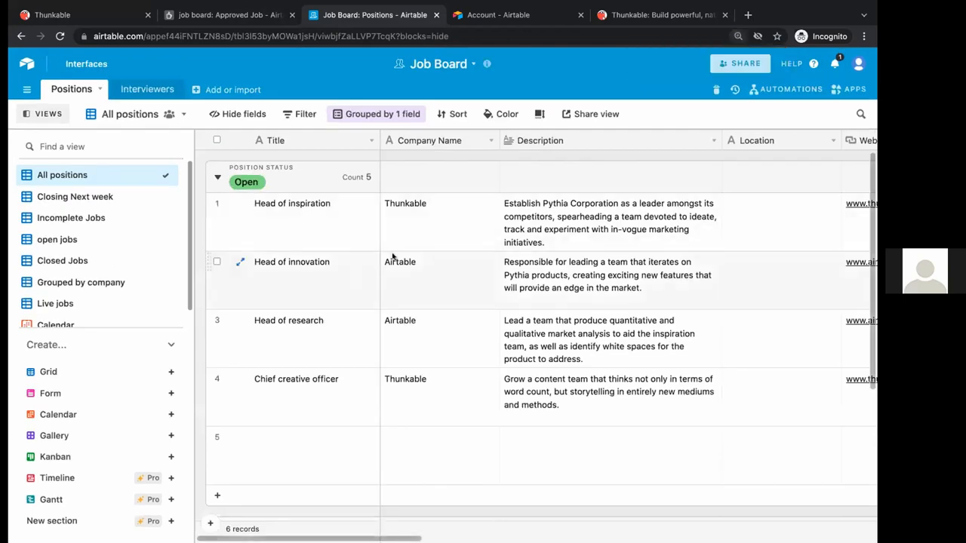
scroll(394, 261, right, 5)
scroll(393, 251, right, 2)
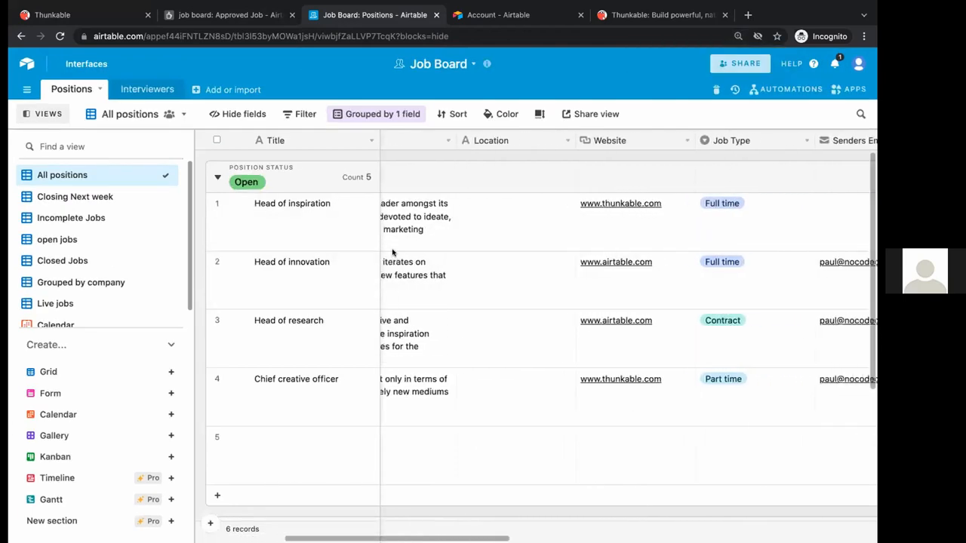
scroll(393, 252, right, 3)
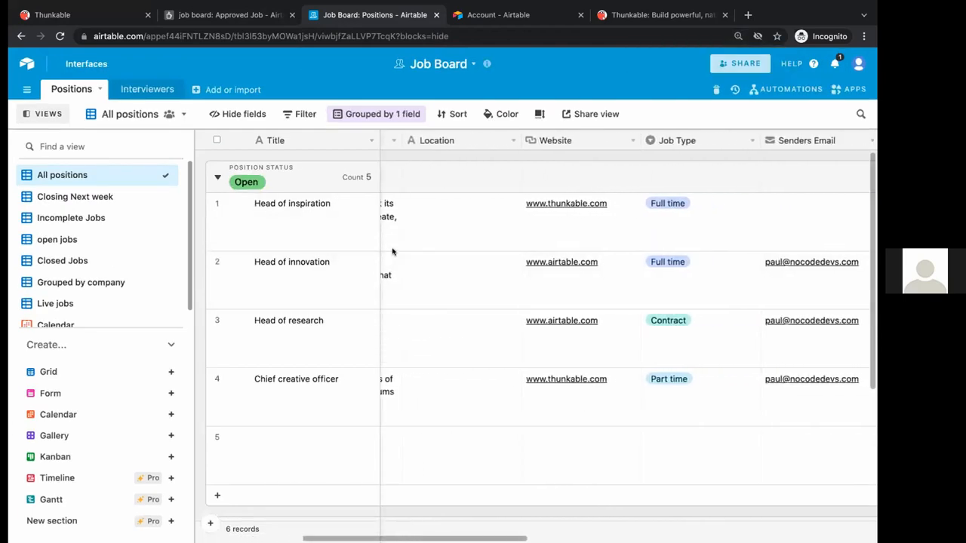
scroll(392, 252, right, 8)
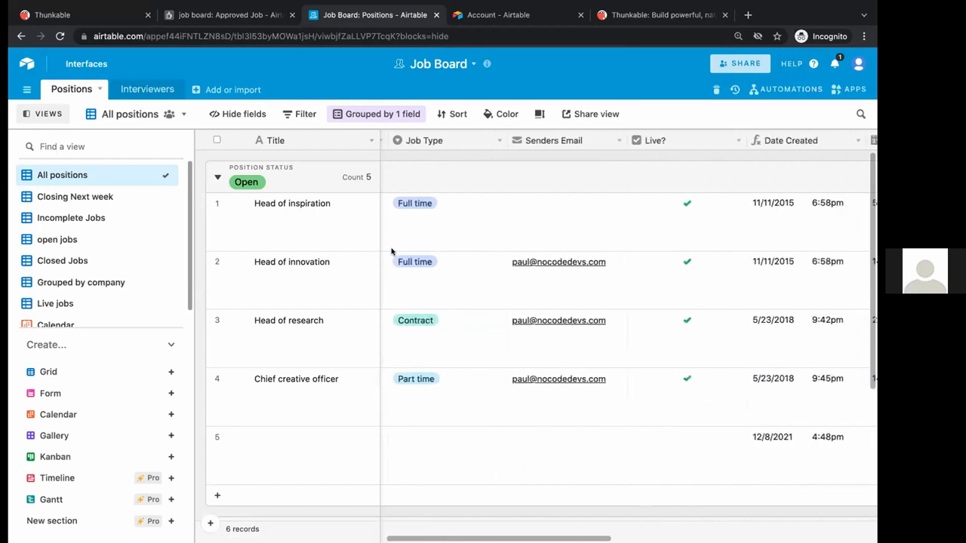
scroll(392, 251, right, 6)
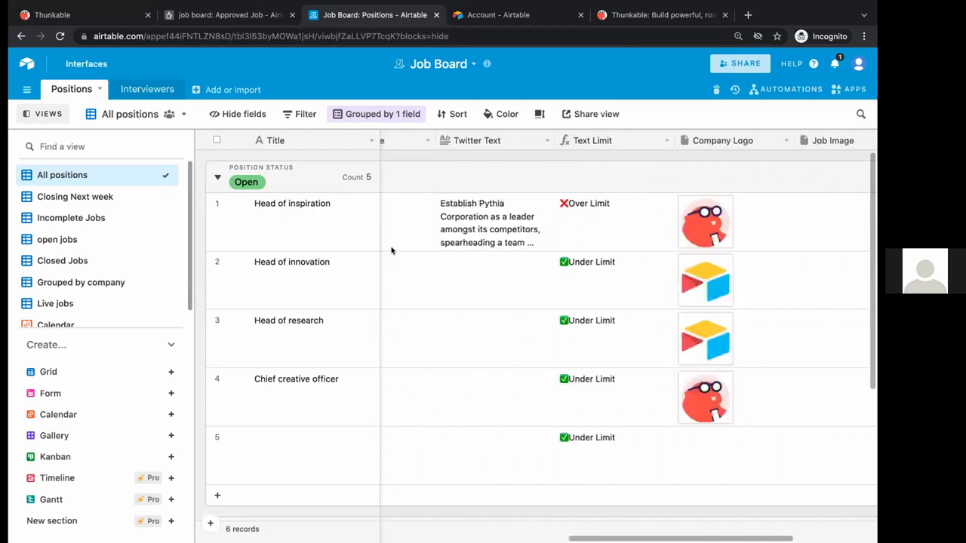
scroll(390, 251, right, 4)
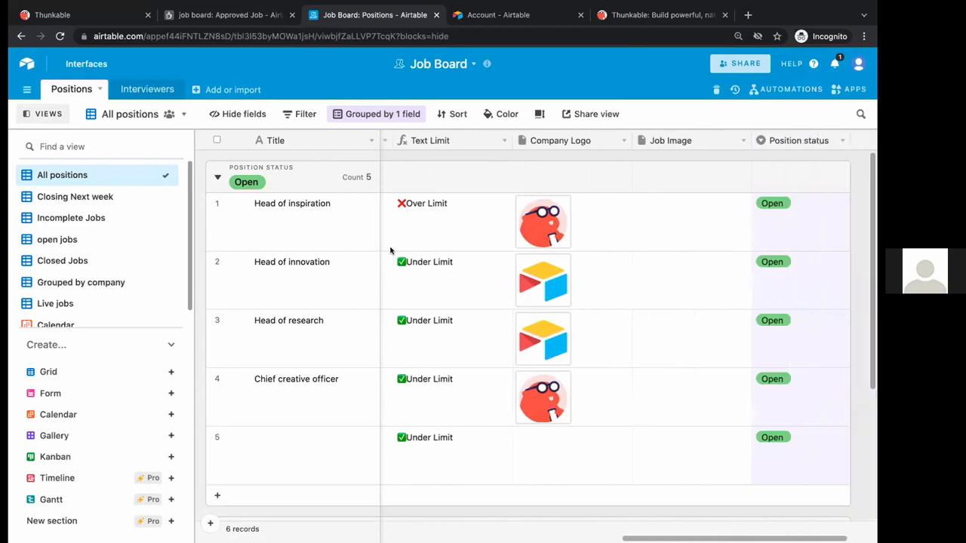
scroll(390, 251, left, 10)
scroll(390, 250, left, 8)
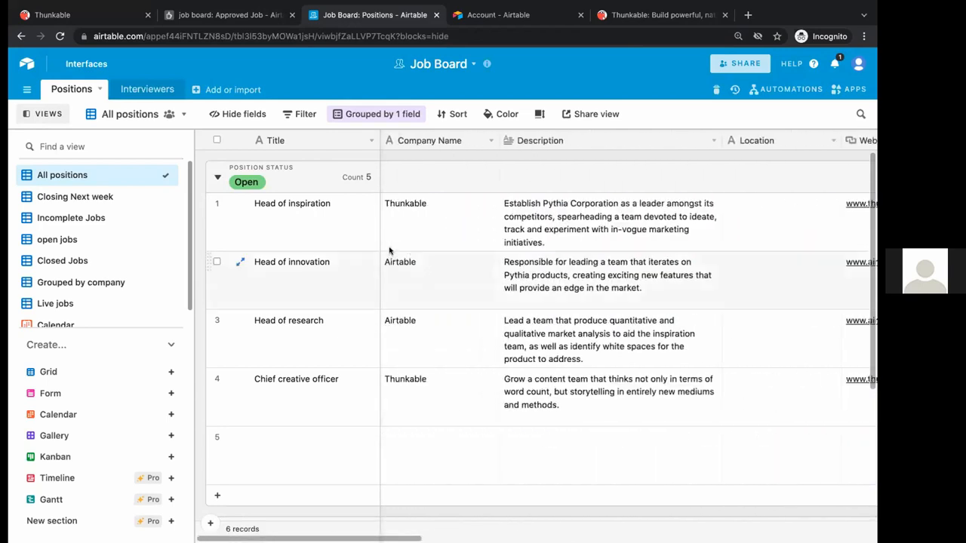
- Examine the Company Name, Description, Location, Website, Job Type, Senders Email and Live? columns of the Positions table one by one
click(427, 142)
click(562, 143)
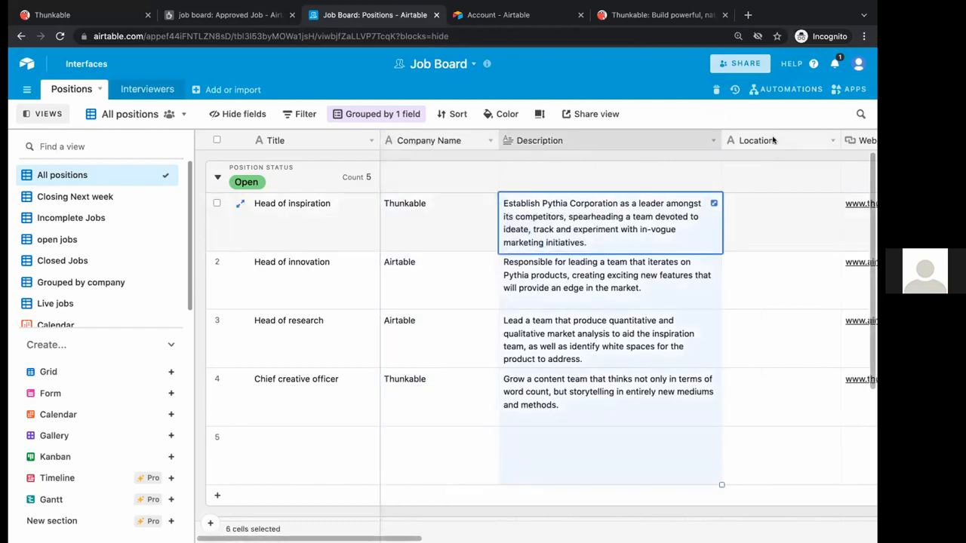
click(751, 144)
scroll(749, 142, right, 5)
click(738, 148)
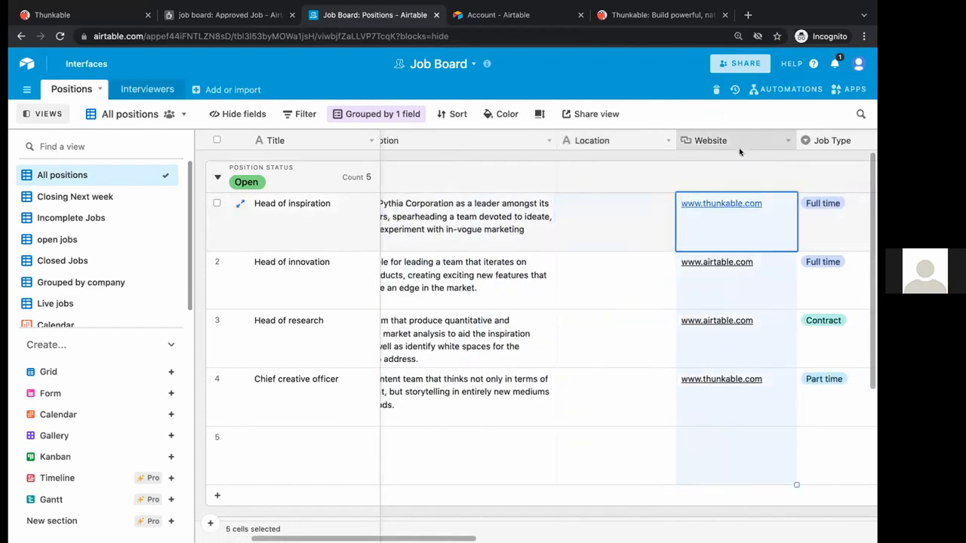
scroll(738, 153, right, 2)
scroll(739, 154, right, 2)
scroll(724, 144, right, 5)
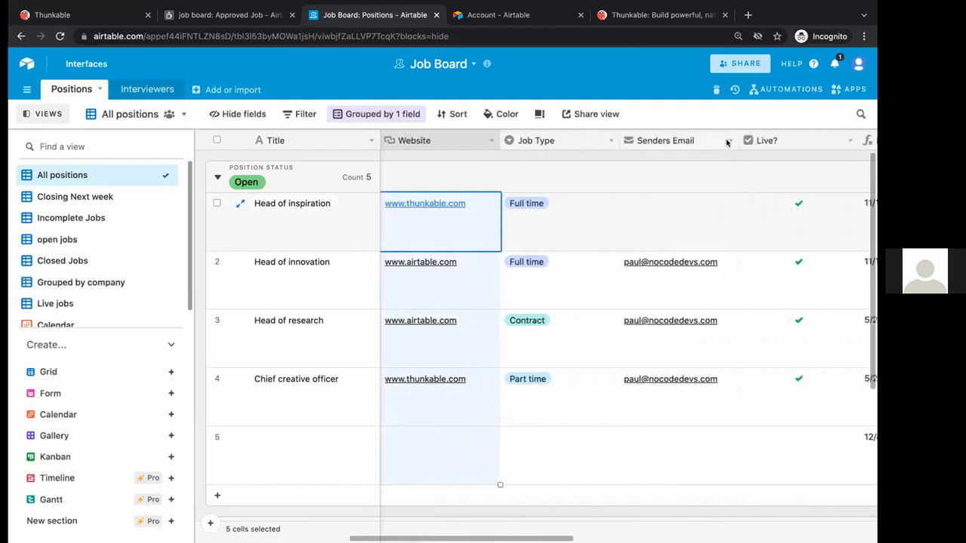
scroll(727, 143, right, 4)
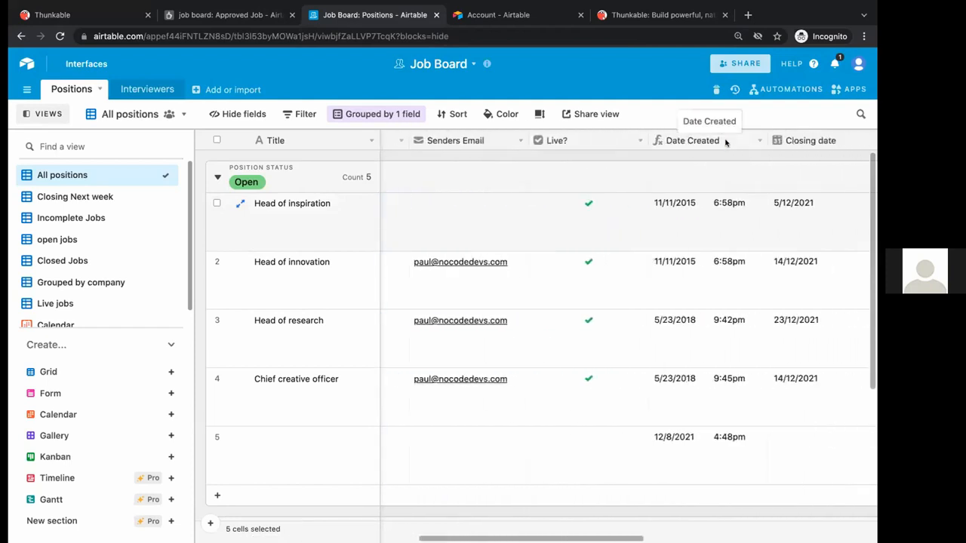
scroll(634, 142, left, 4)
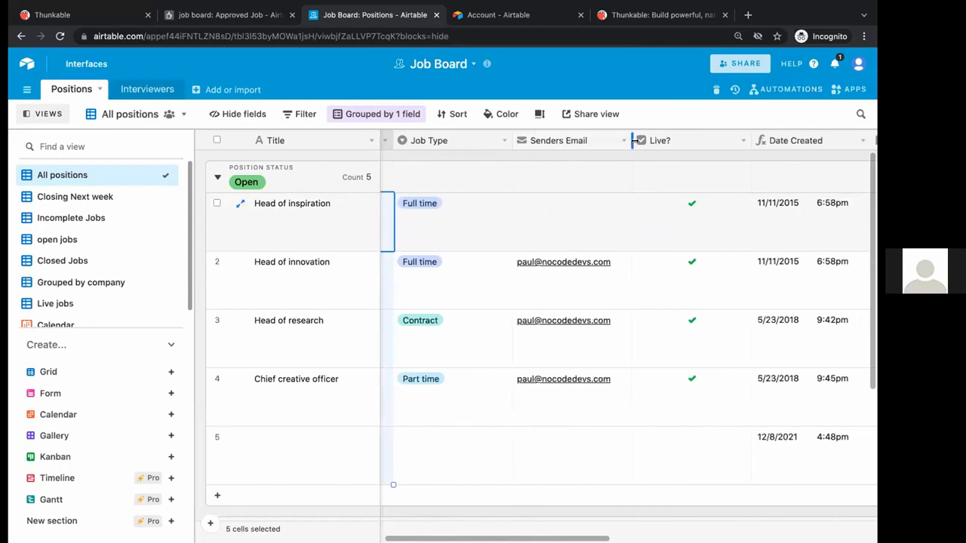
click(683, 142)
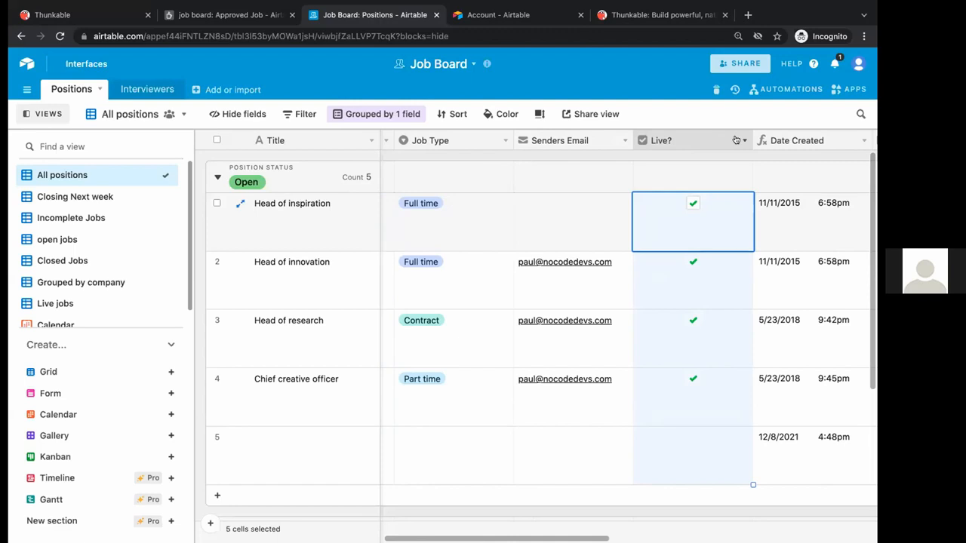
- Inspect the formula behind the Date Created field and leave its settings without saving
scroll(755, 147, right, 2)
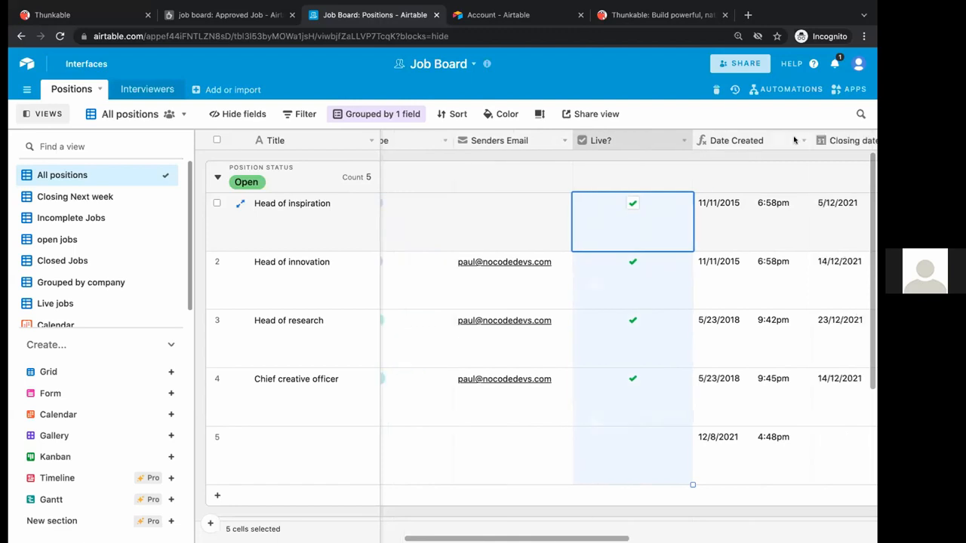
click(799, 142)
click(800, 141)
click(755, 160)
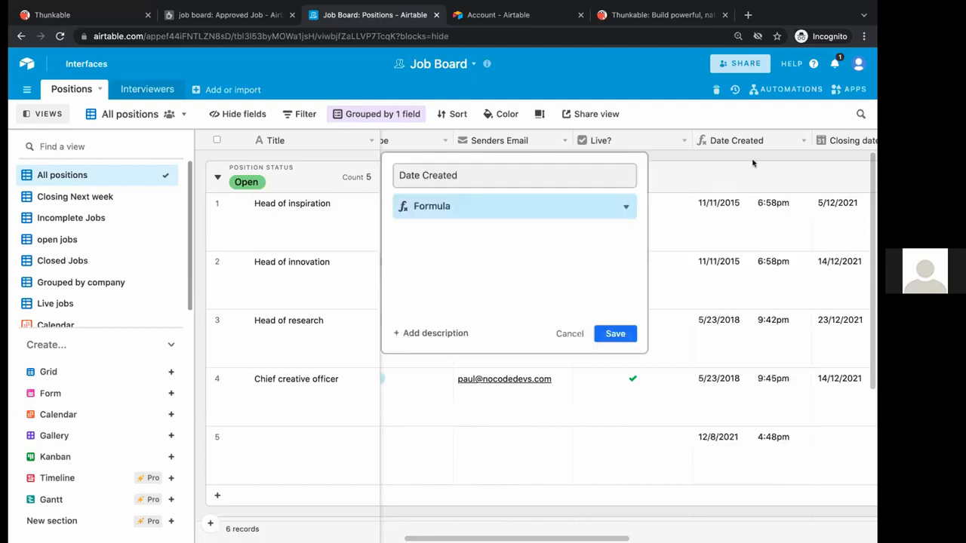
triple_click(475, 293)
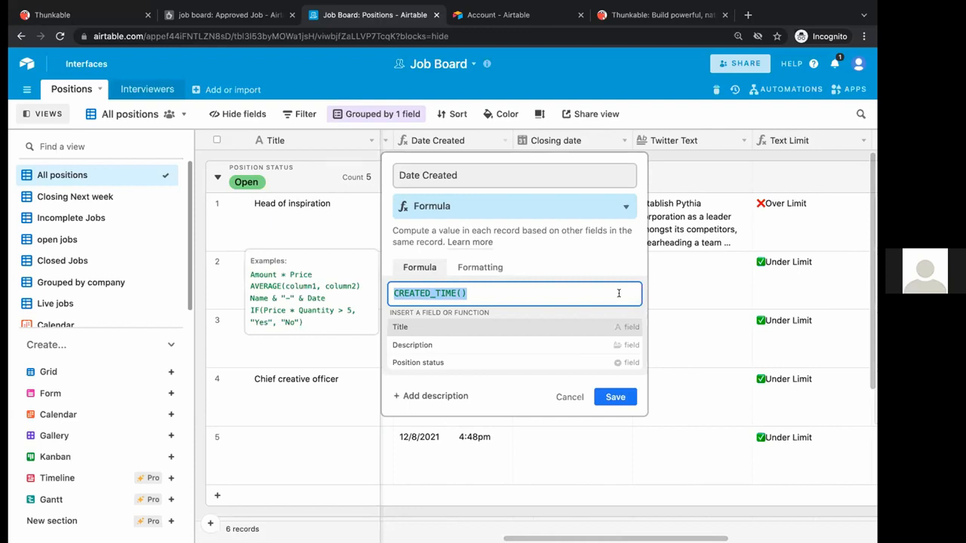
click(569, 291)
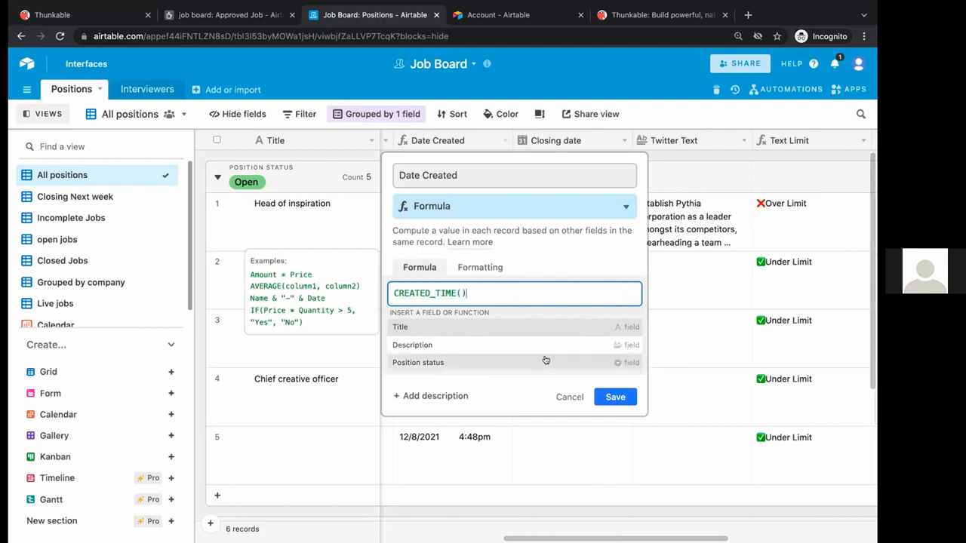
click(569, 398)
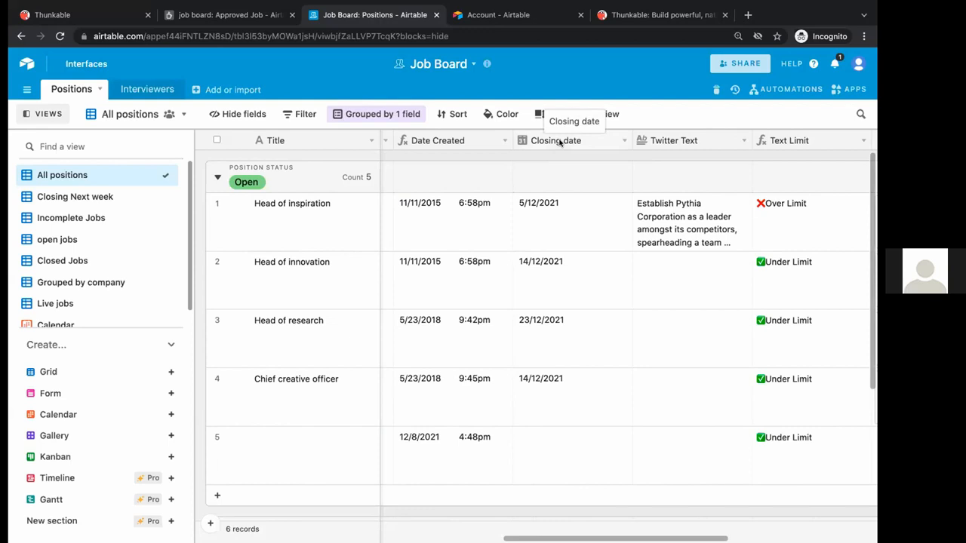
- Examine the Twitter Text and Text Limit columns, followed by the Company Logo, Job Image and Position status columns
click(658, 142)
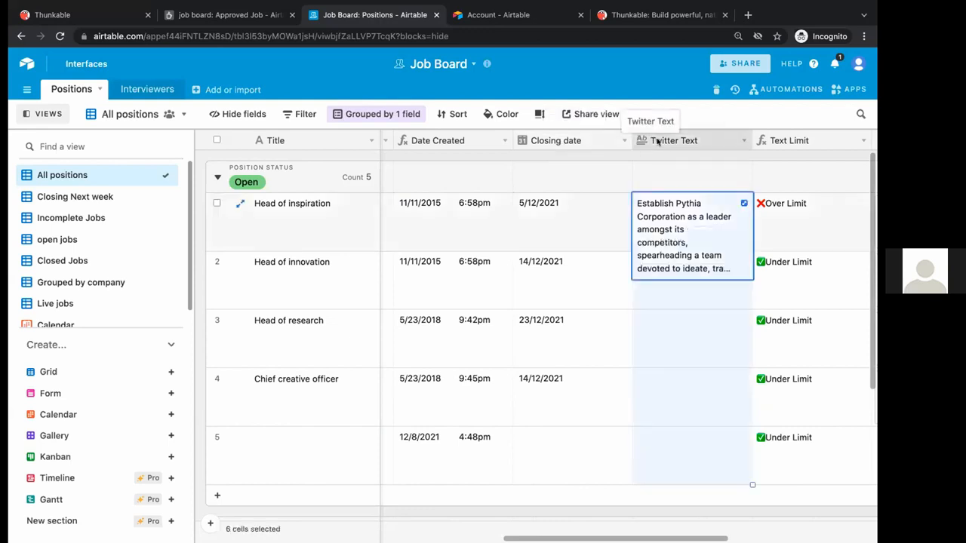
scroll(668, 150, right, 3)
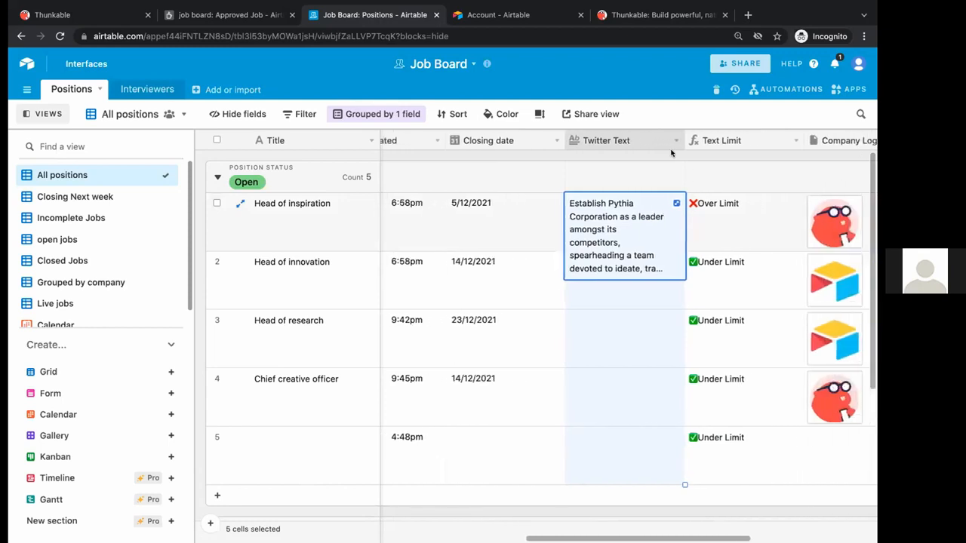
scroll(671, 153, right, 2)
scroll(671, 153, right, 4)
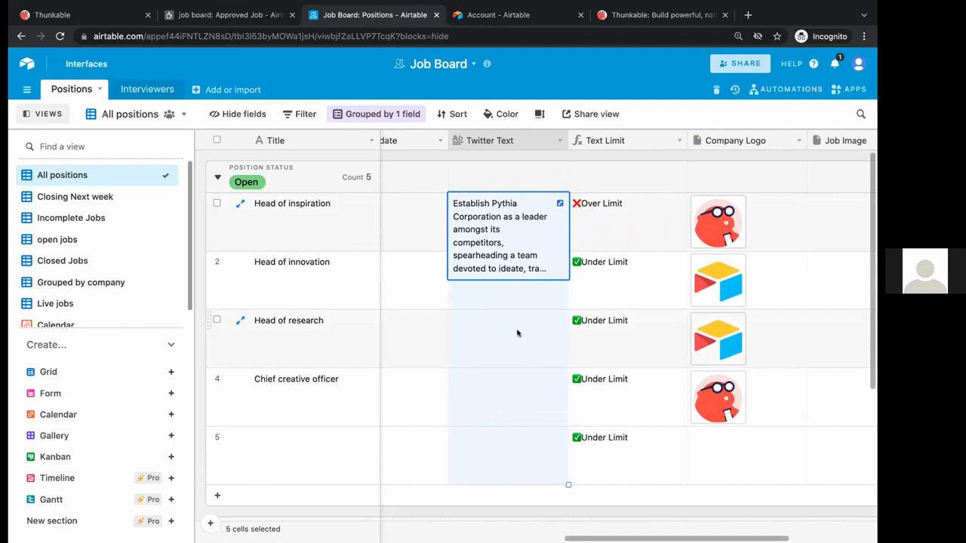
click(678, 141)
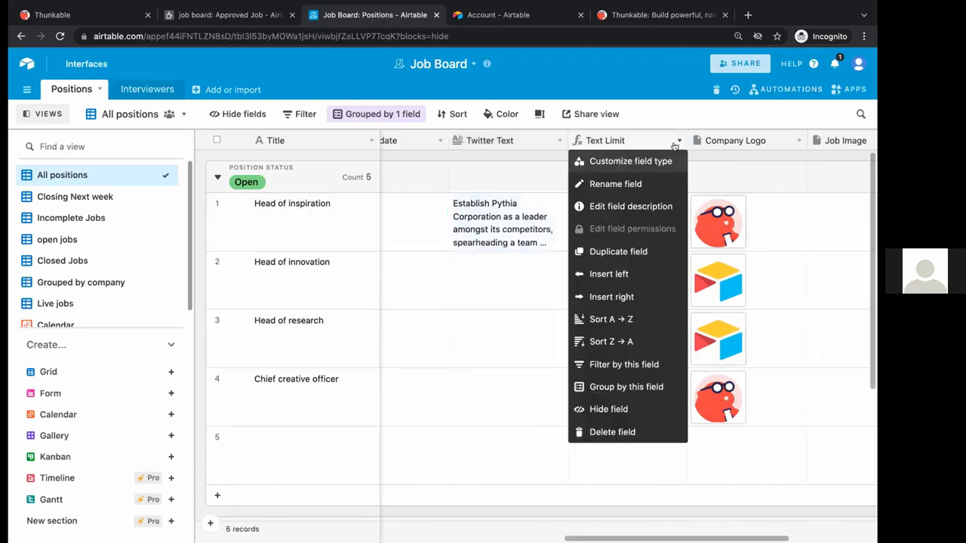
click(636, 141)
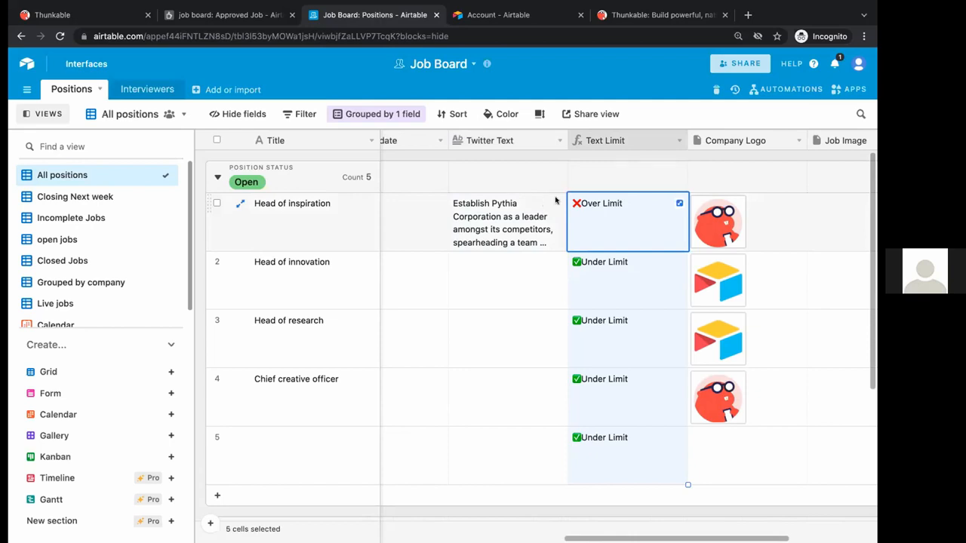
scroll(641, 195, right, 3)
scroll(642, 194, right, 2)
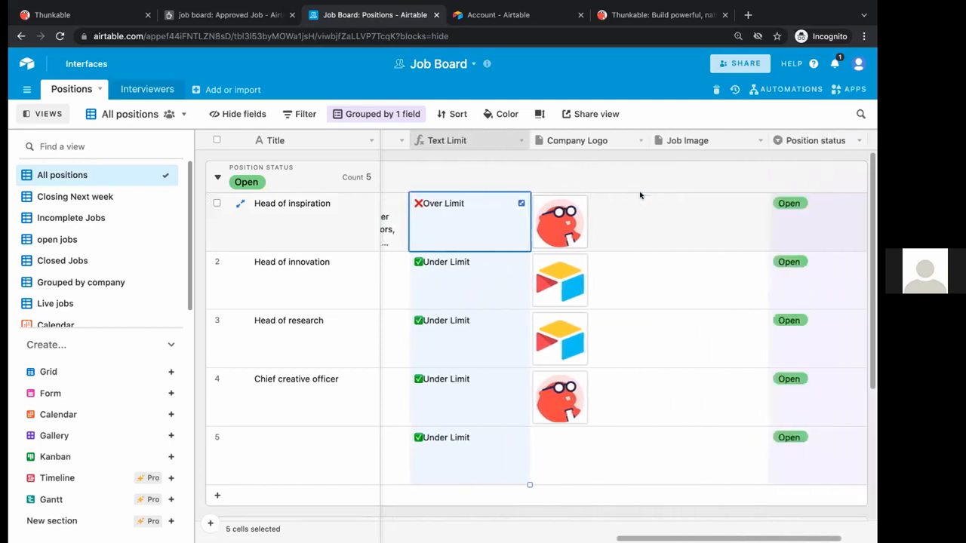
scroll(637, 195, left, 2)
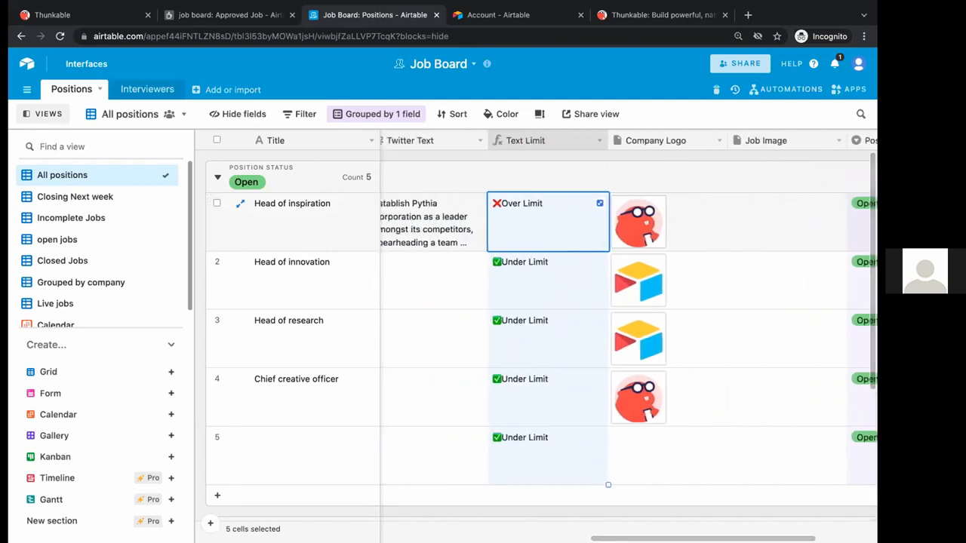
- Review the Closing Next week and Incomplete Jobs views and inspect the filter conditions of Incomplete Jobs
click(75, 197)
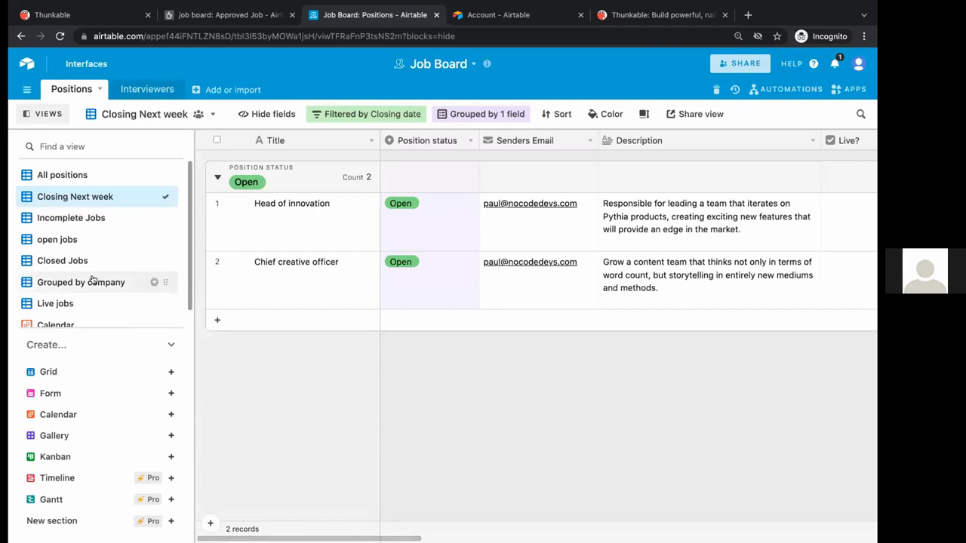
scroll(93, 281, down, 1)
click(80, 203)
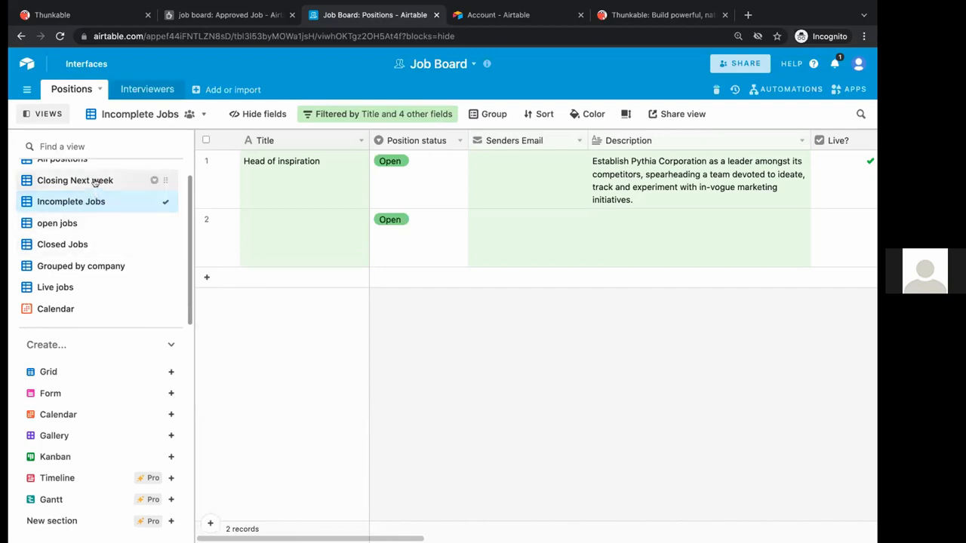
click(99, 181)
click(89, 202)
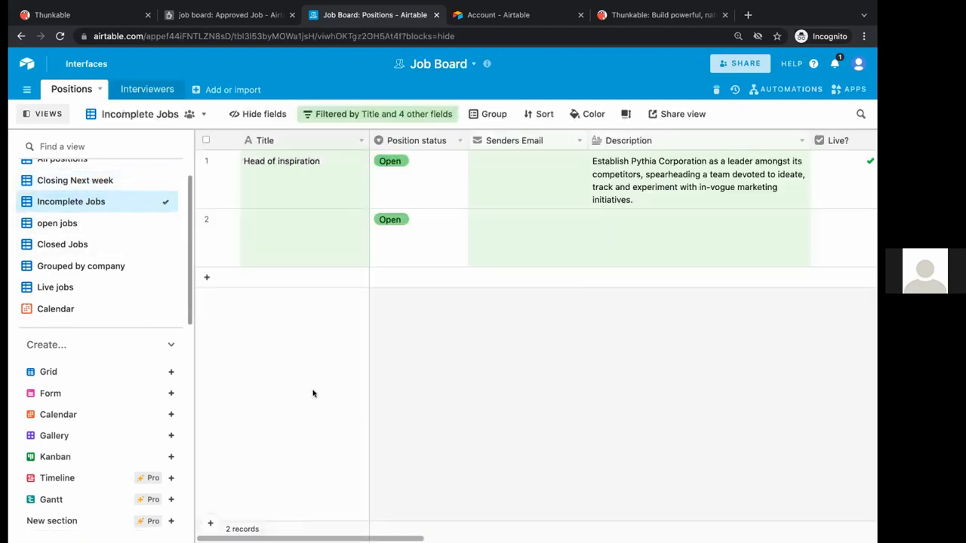
click(362, 115)
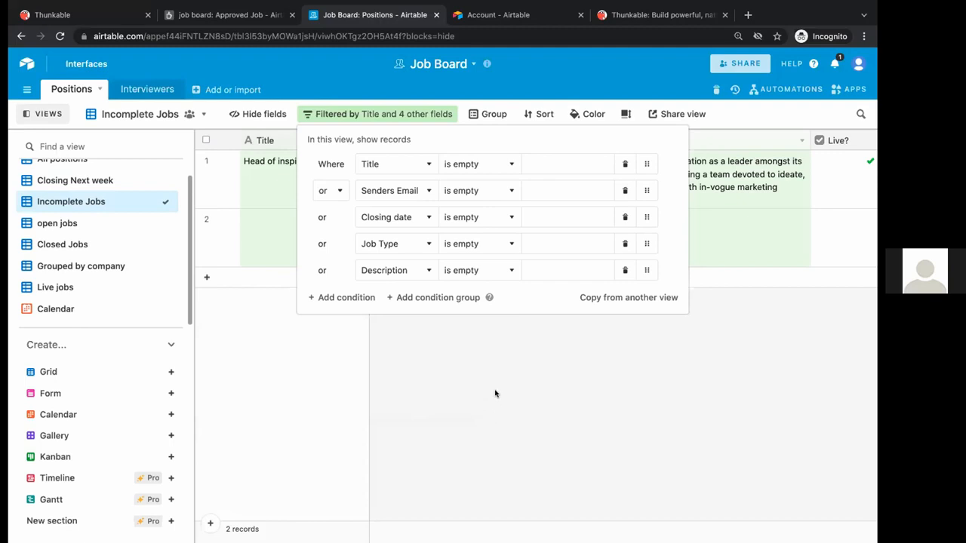
- Review the Closed Jobs and Live jobs views and the Calendar view of closing dates
click(88, 244)
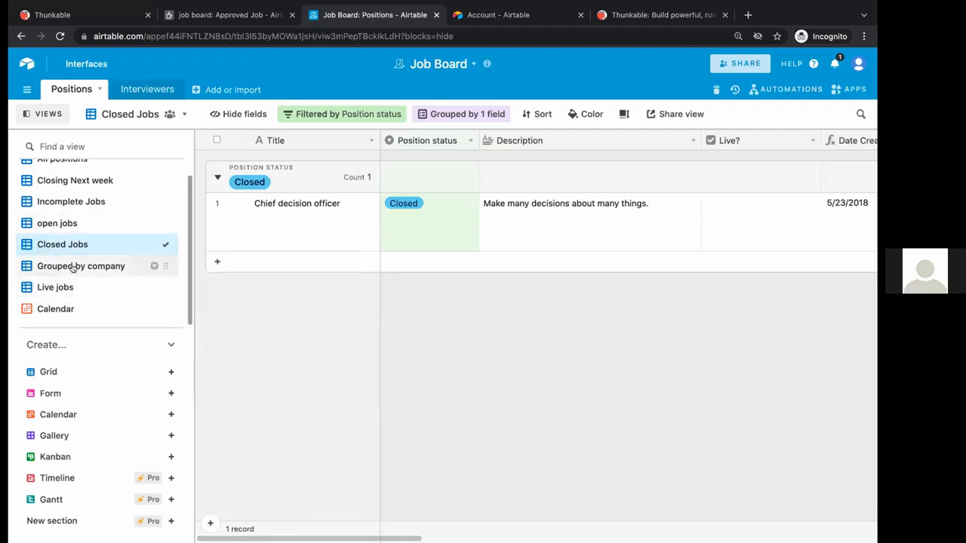
mouse_move(69, 269)
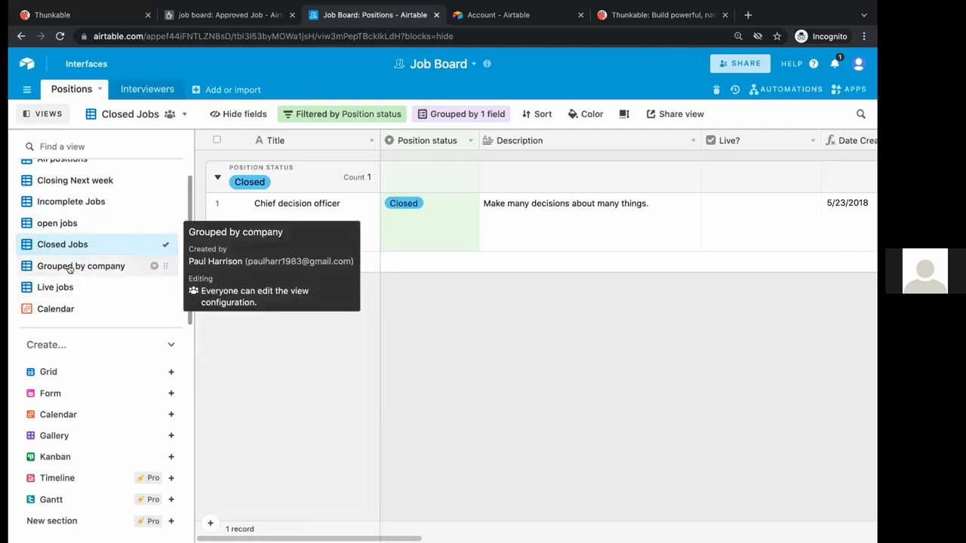
mouse_move(65, 287)
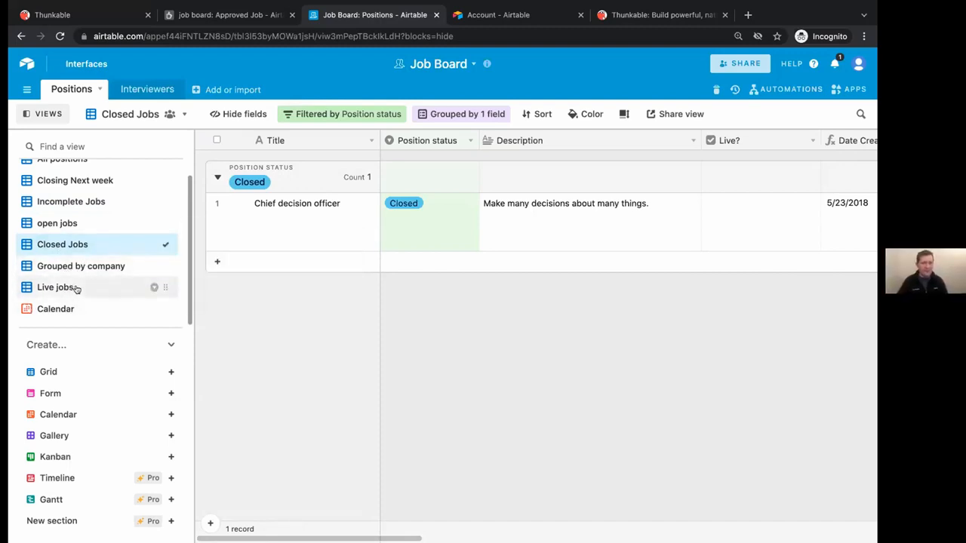
click(72, 287)
click(75, 305)
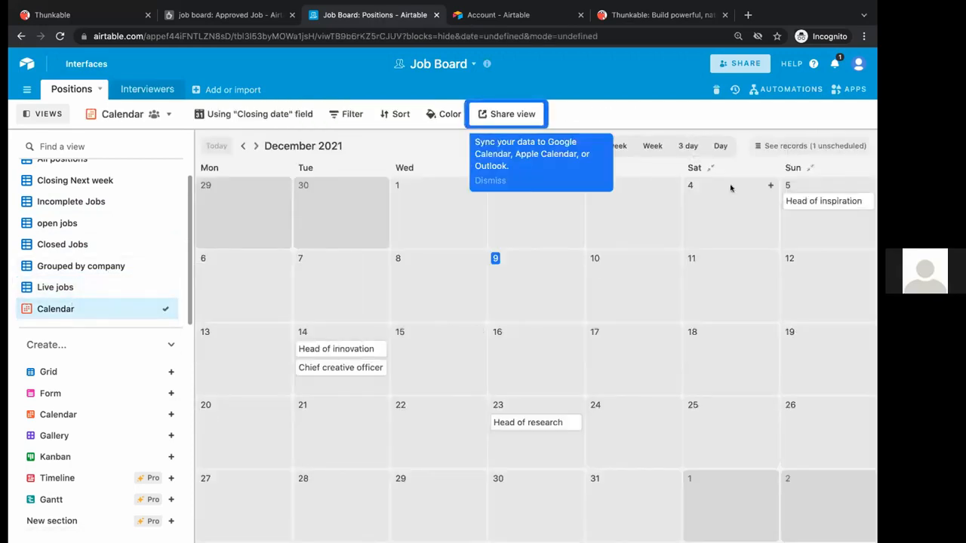
key(ctrl+minus)
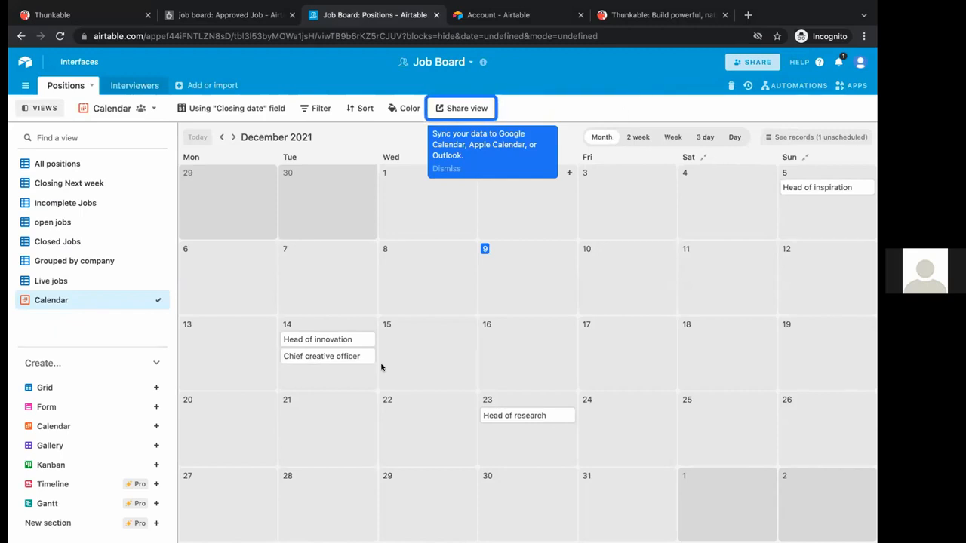
- Inspect the December 2021 calendar entries, including the closing-date details of Head of research and Head of inspiration
click(346, 340)
click(359, 357)
click(545, 415)
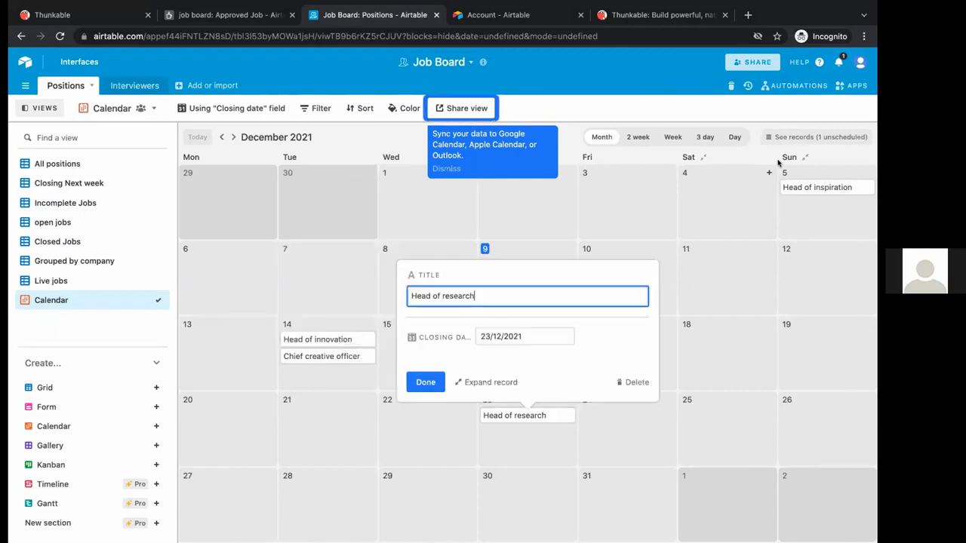
click(850, 187)
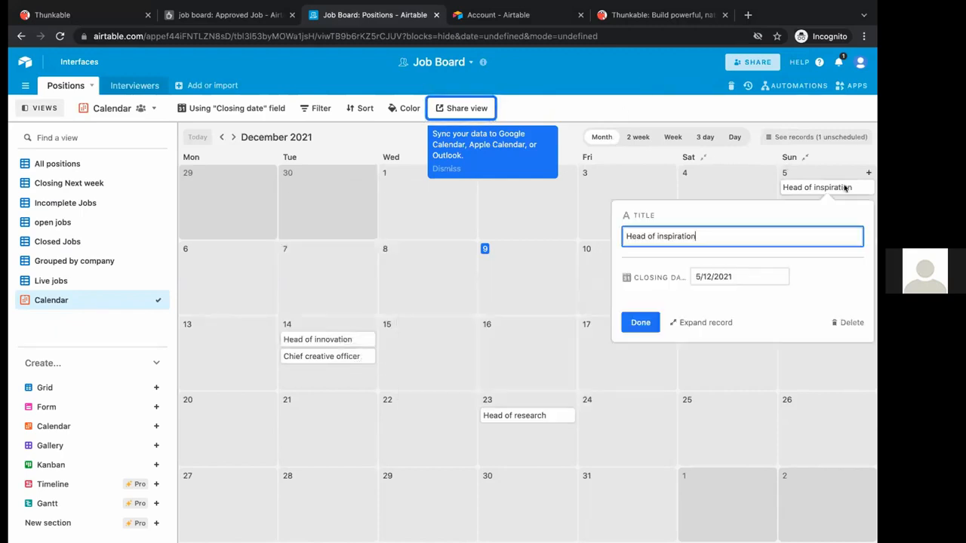
click(587, 105)
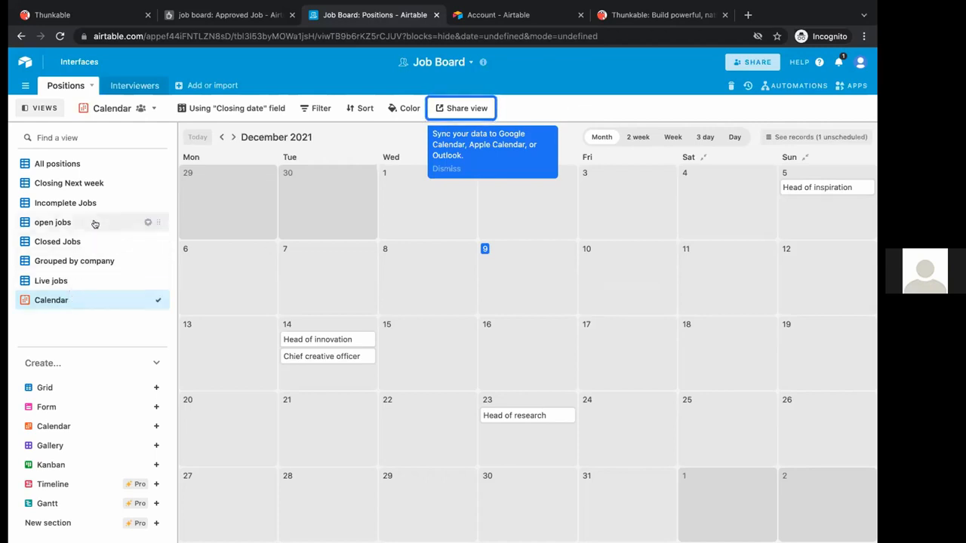
mouse_move(74, 222)
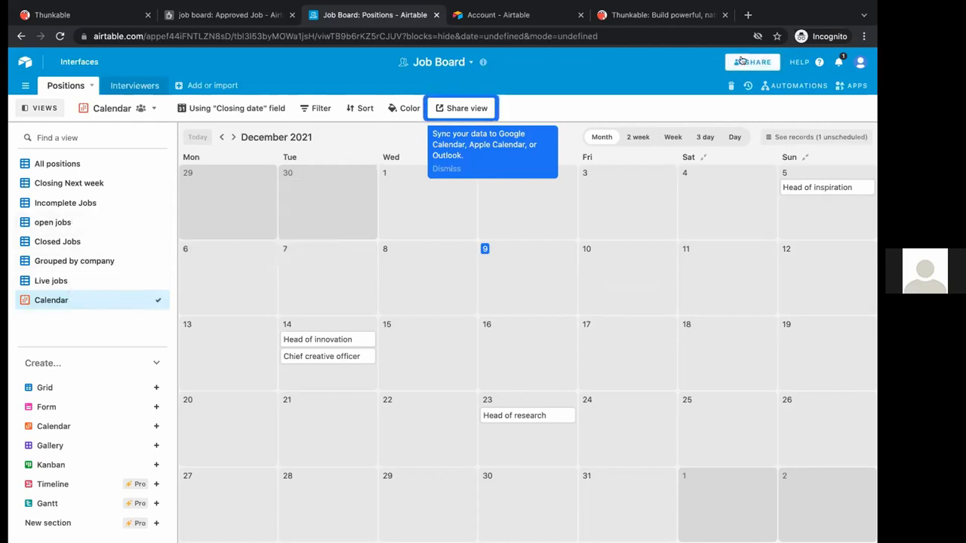
- Examine the Post to Twitter automation's record-matching trigger and its Post tweet action, and close it without changes
click(778, 85)
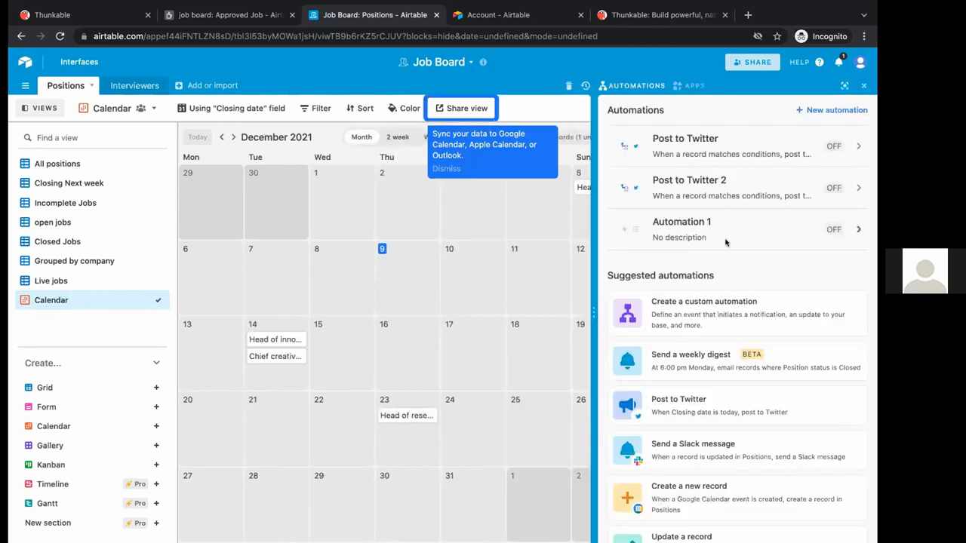
click(739, 147)
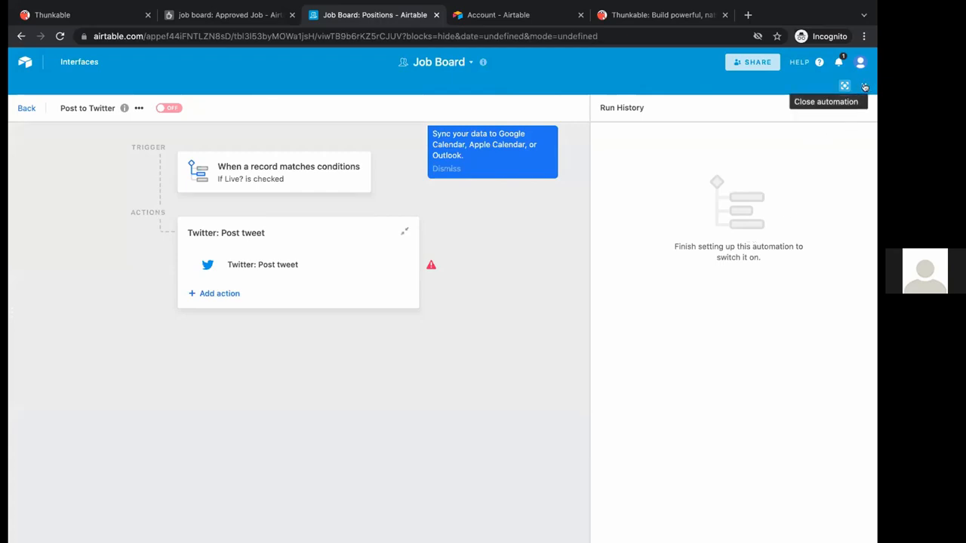
click(326, 182)
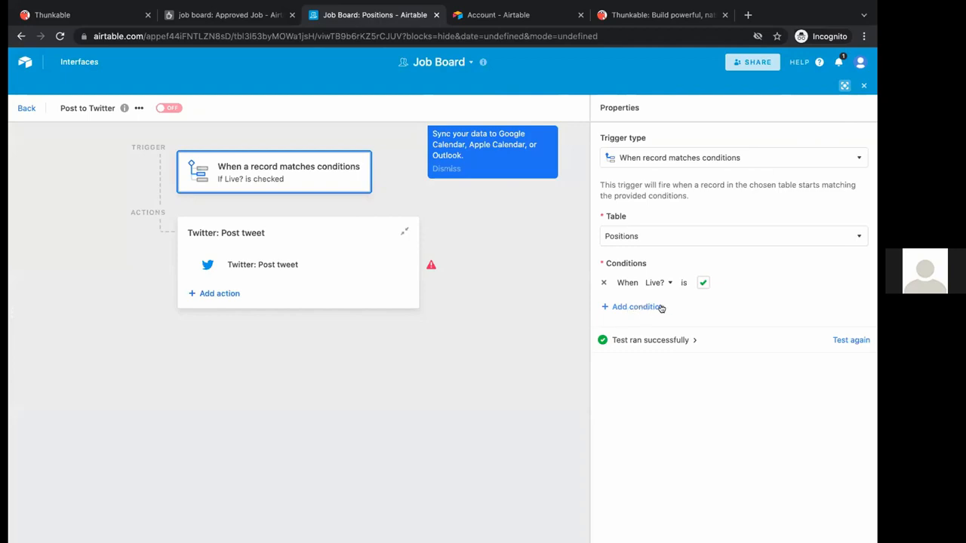
click(263, 273)
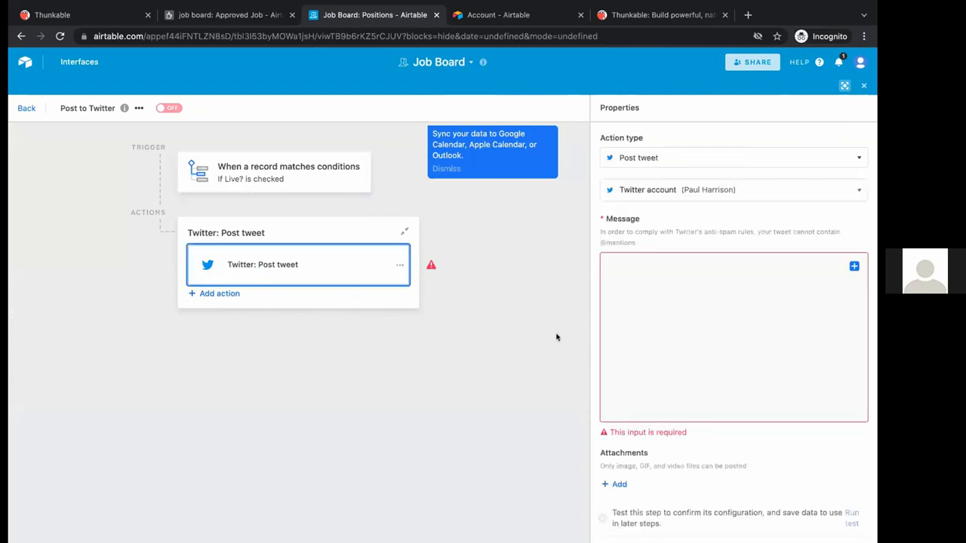
click(629, 262)
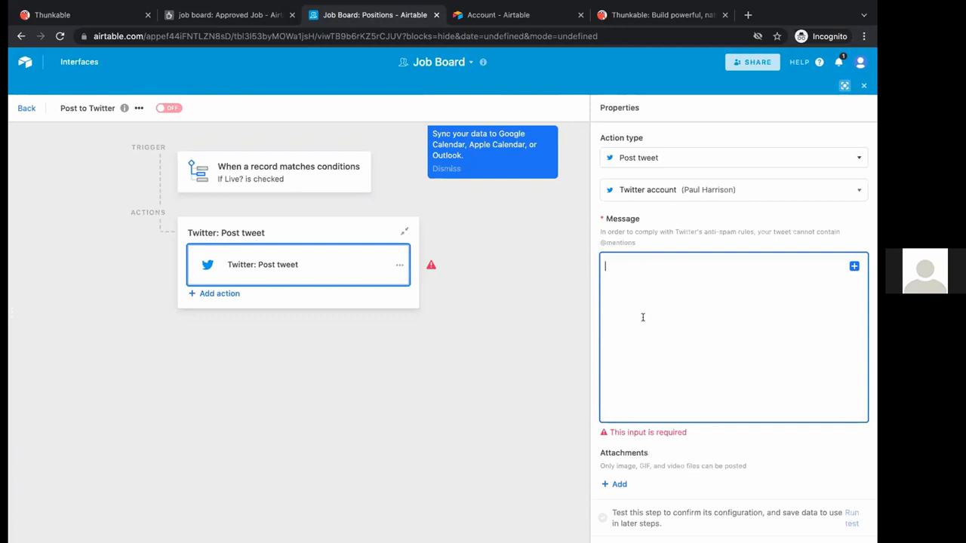
scroll(647, 314, down, 1)
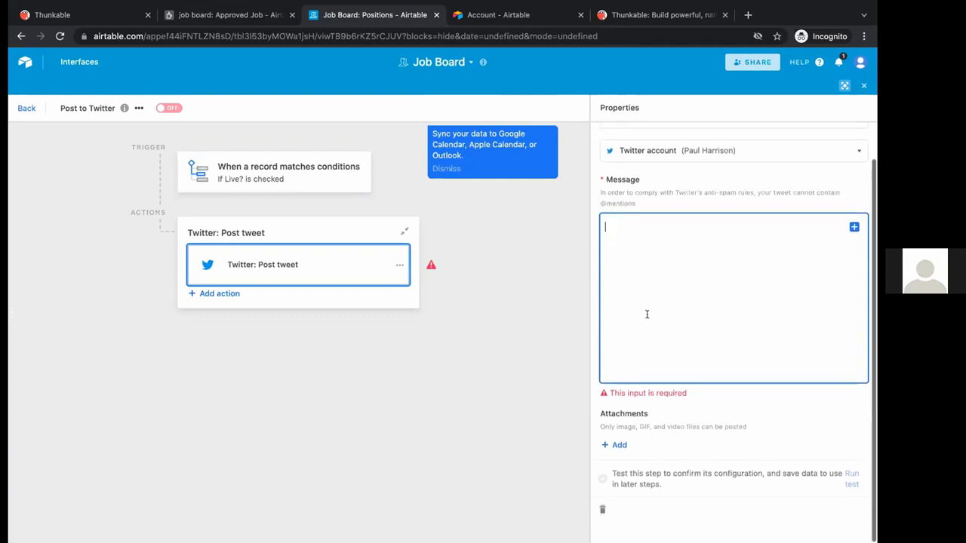
scroll(646, 314, up, 1)
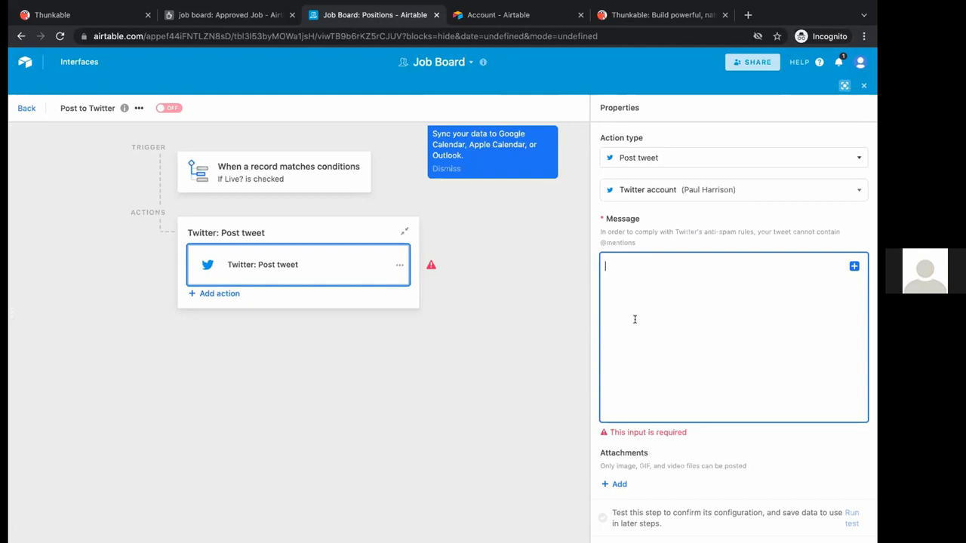
scroll(635, 319, down, 1)
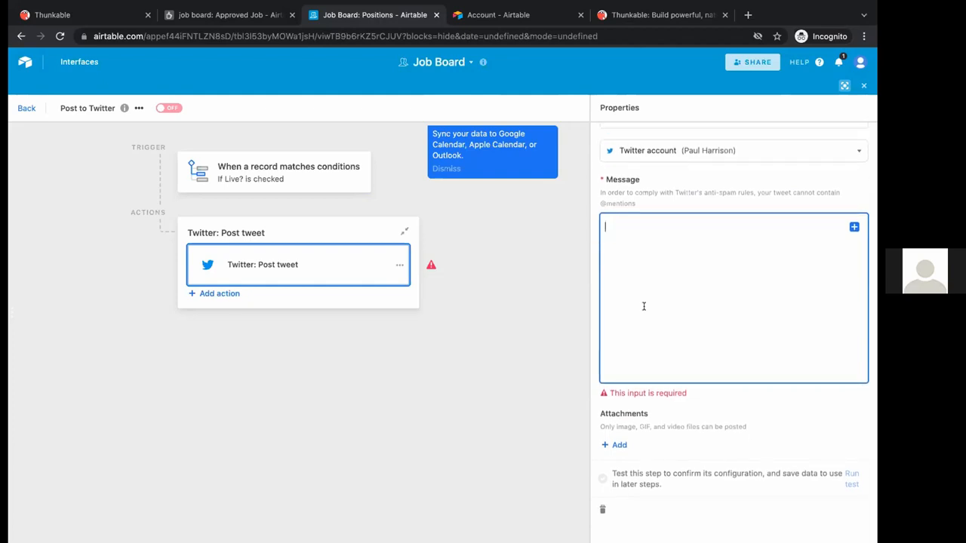
click(863, 85)
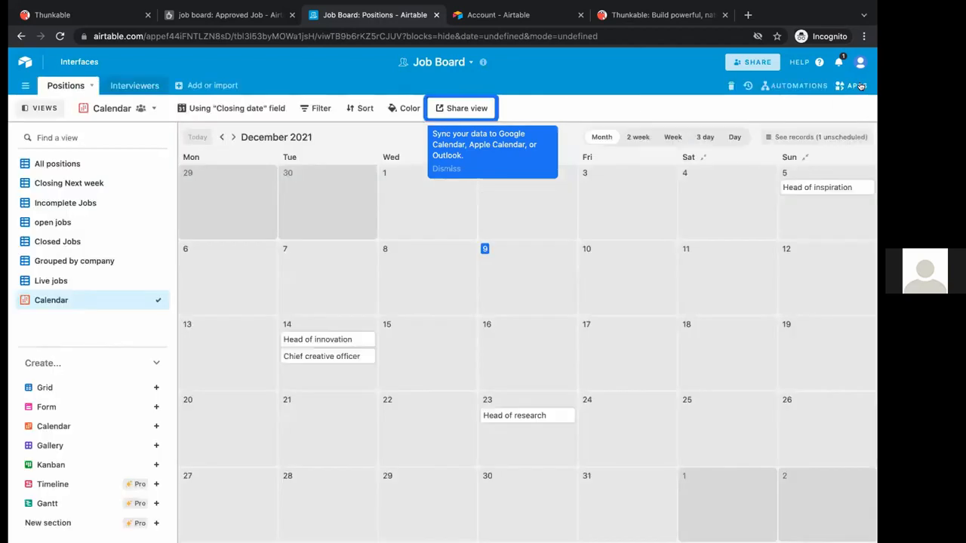
- Review the base's existing and suggested automations and close the list
click(794, 85)
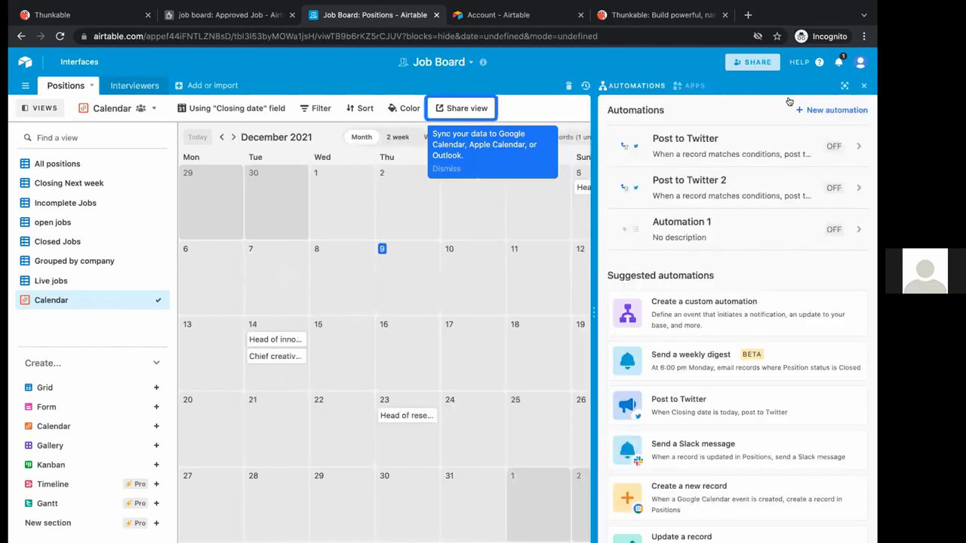
scroll(759, 273, down, 1)
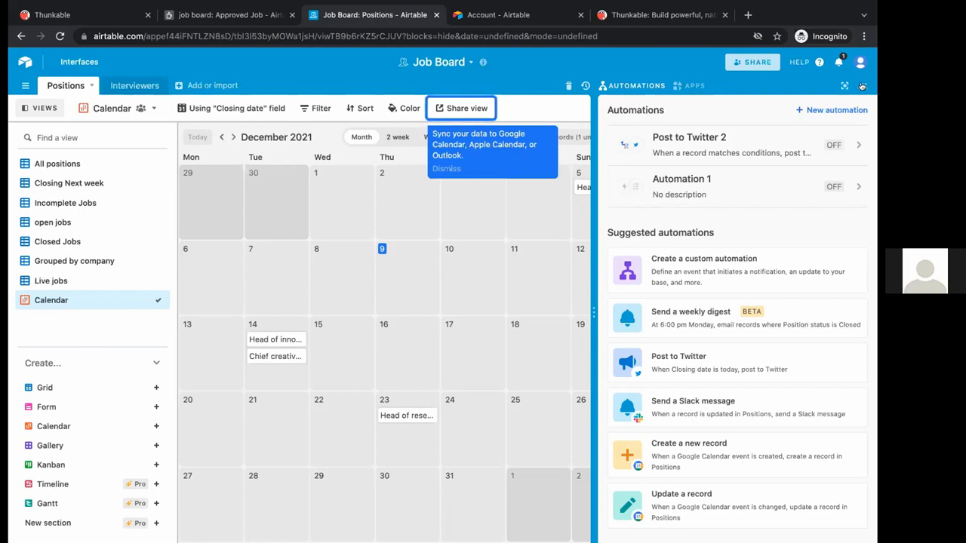
click(862, 86)
- Review the columns of the All positions view, including Closing date, Job Type and Company Logo
click(53, 163)
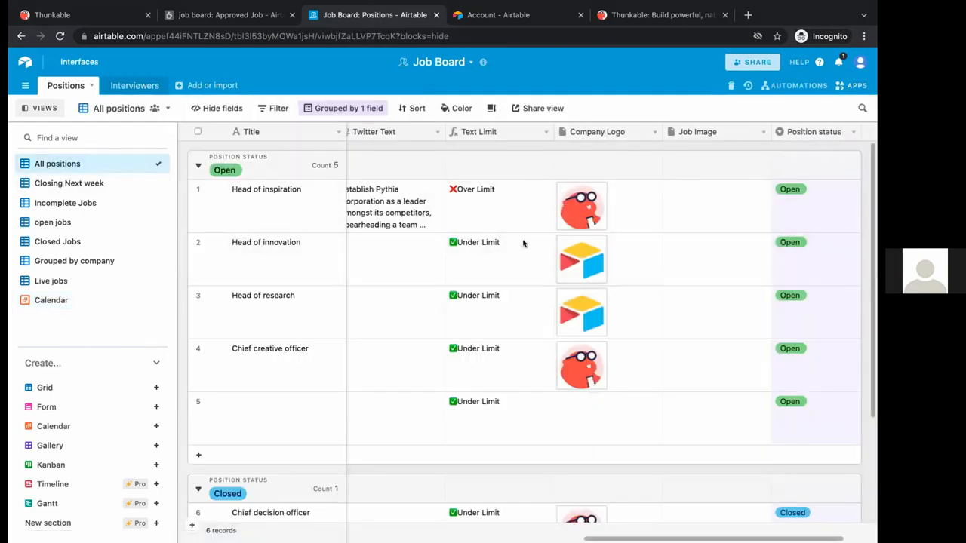
scroll(525, 242, left, 10)
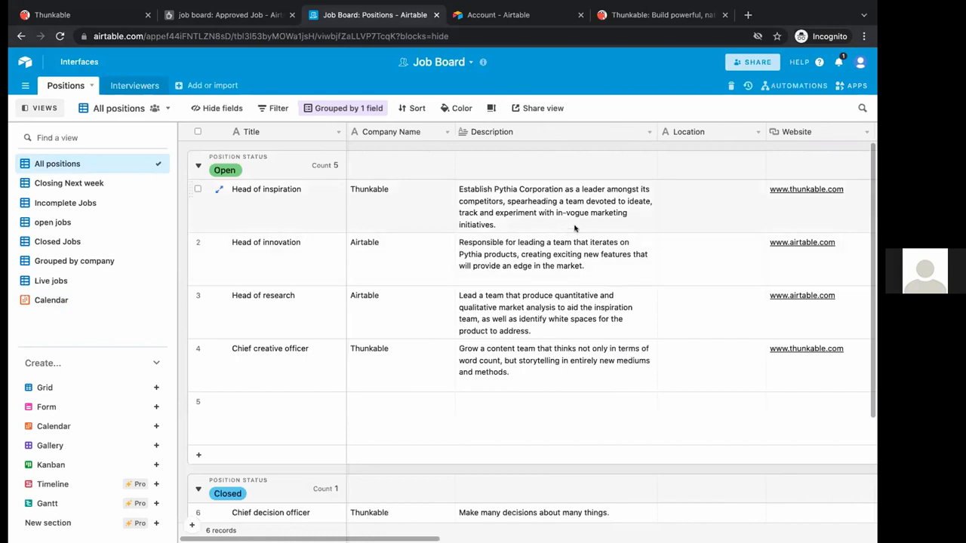
scroll(574, 228, right, 15)
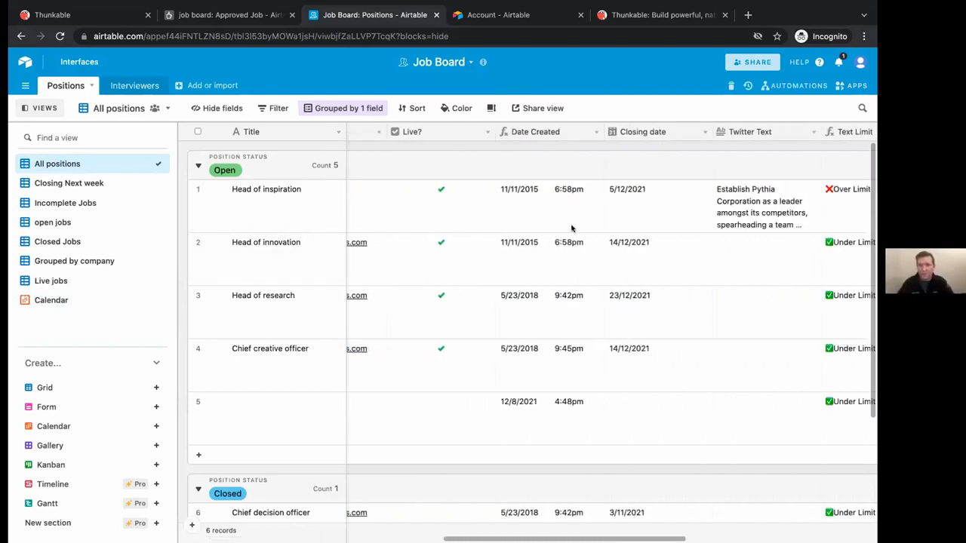
scroll(572, 228, right, 5)
click(688, 130)
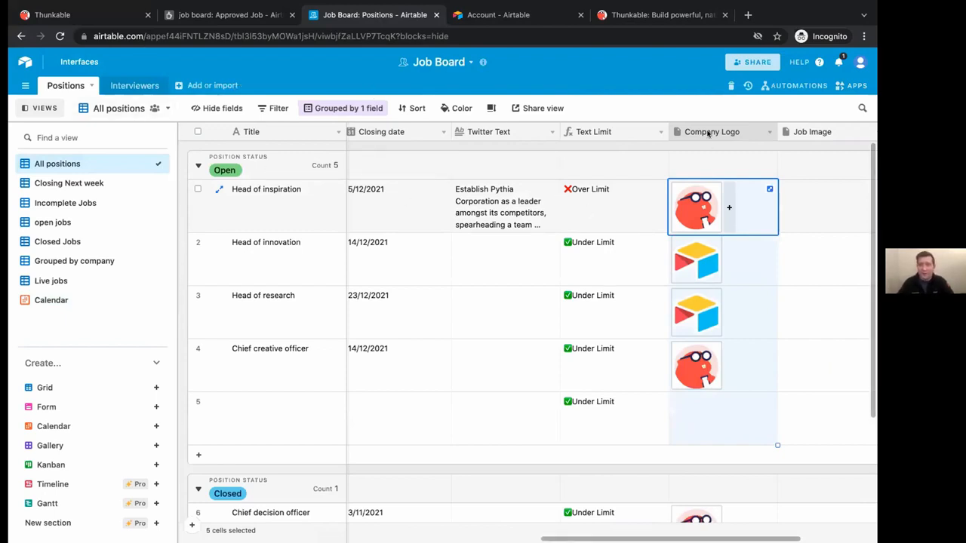
scroll(713, 249, left, 1)
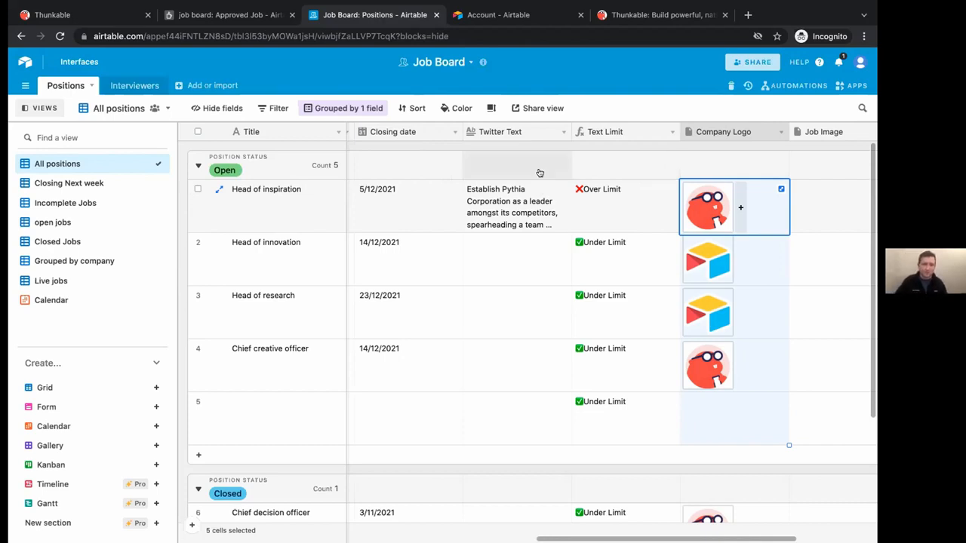
scroll(438, 209, left, 10)
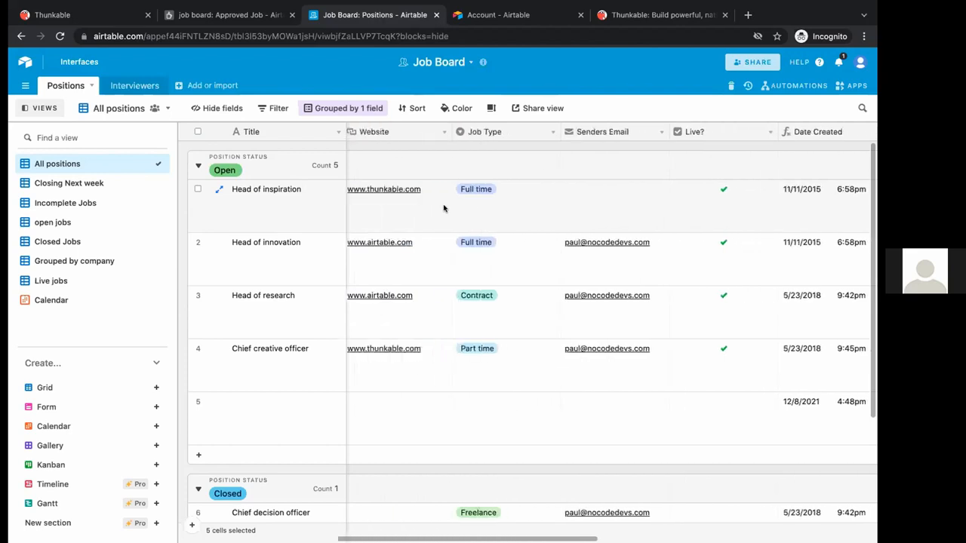
scroll(453, 203, left, 6)
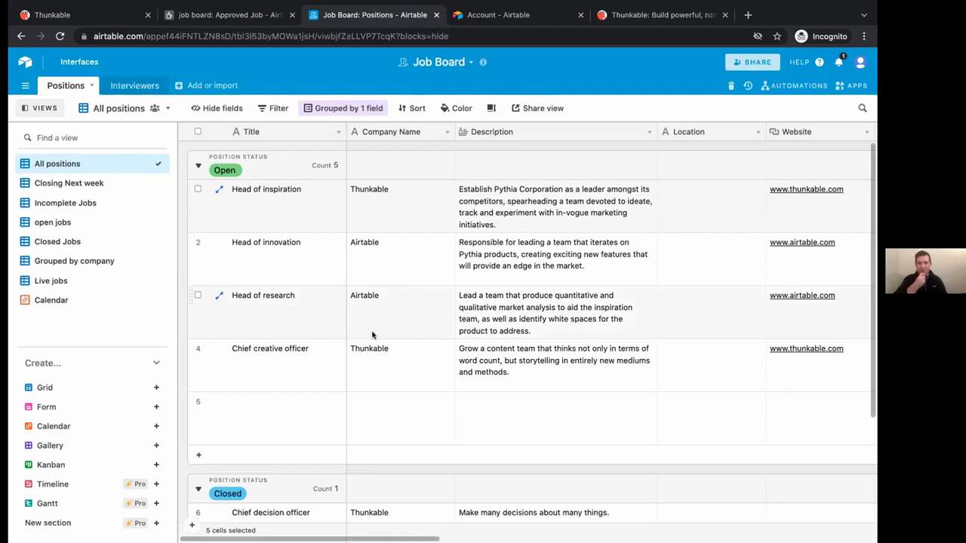
click(227, 15)
click(334, 15)
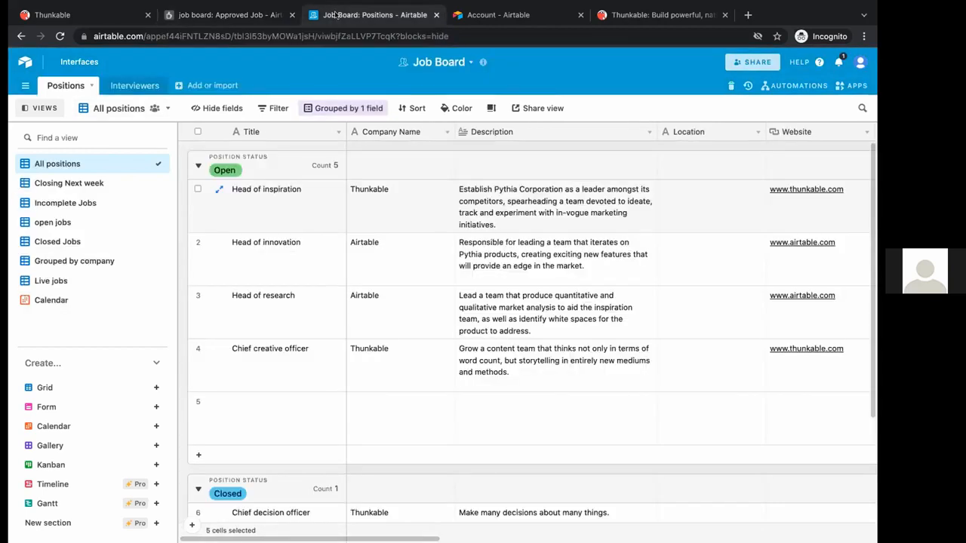
- View the base's Interfaces page and the form for creating a new interface, and back out without creating one
click(80, 63)
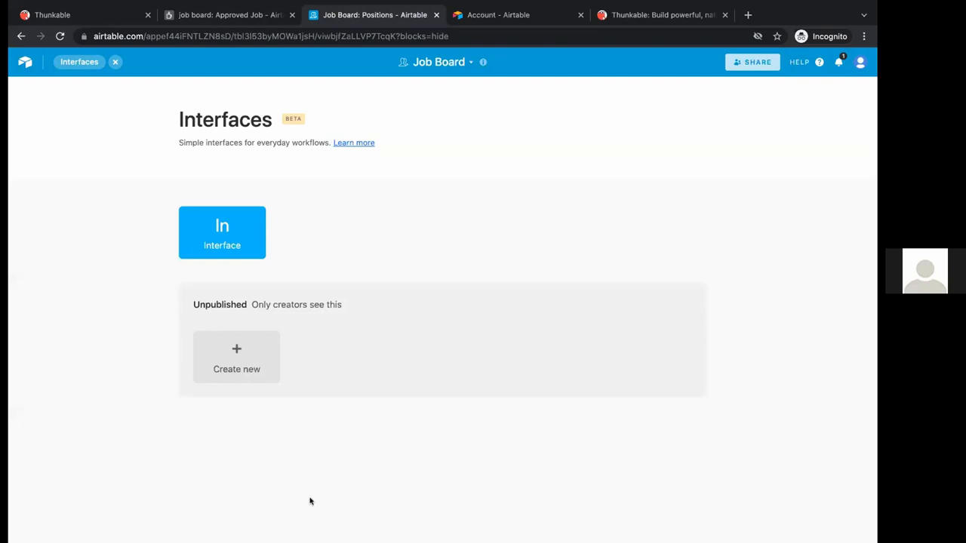
click(224, 345)
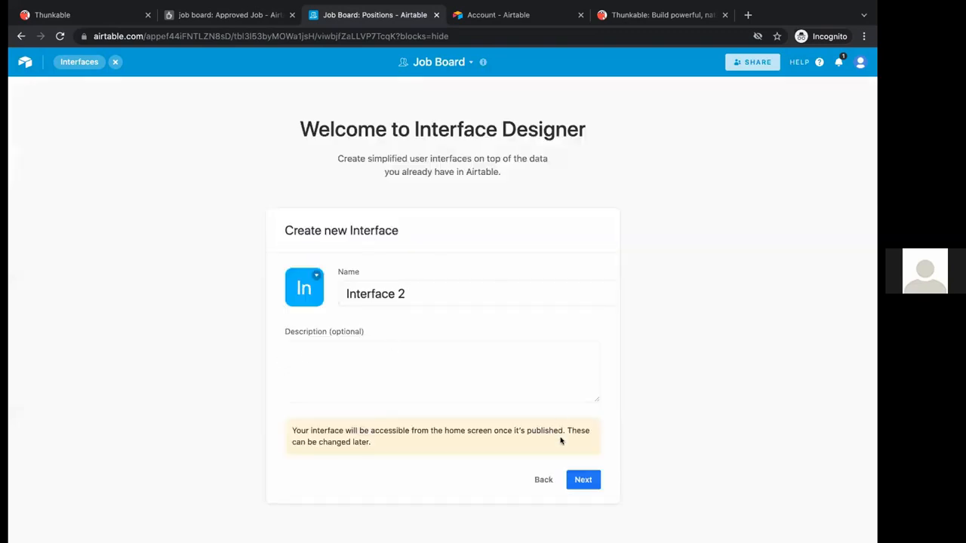
click(538, 478)
- Open the published Interface, review the Head of inspiration record on its Untitled page, and return to the Positions table
click(256, 239)
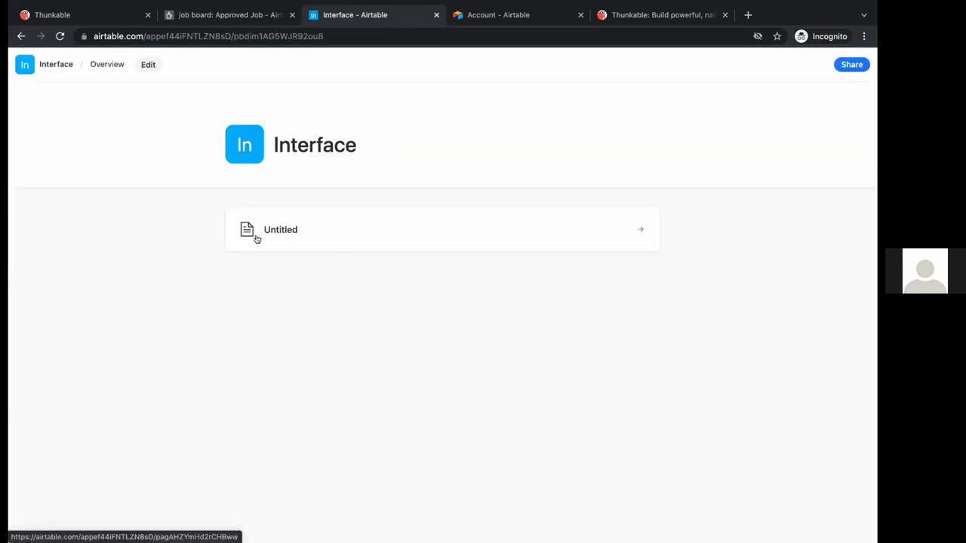
click(349, 240)
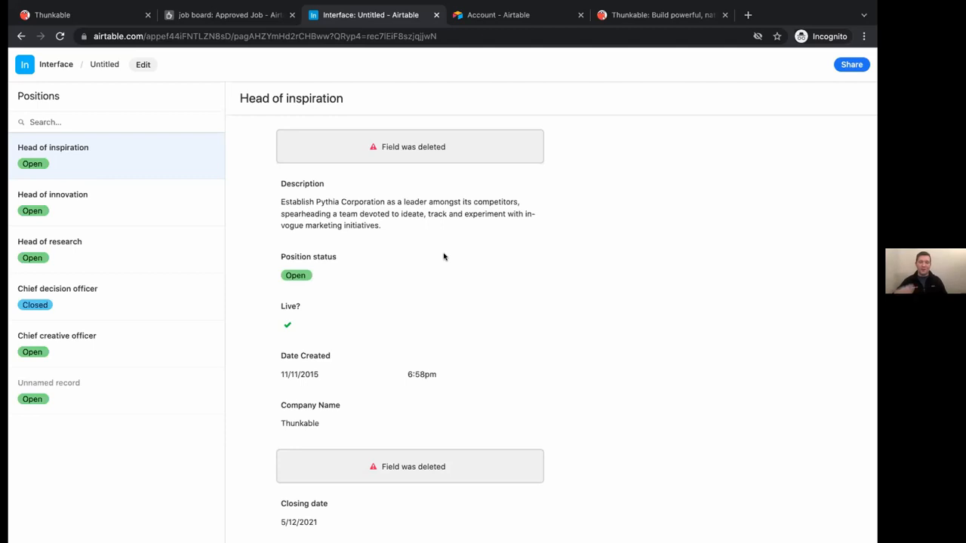
scroll(388, 335, down, 2)
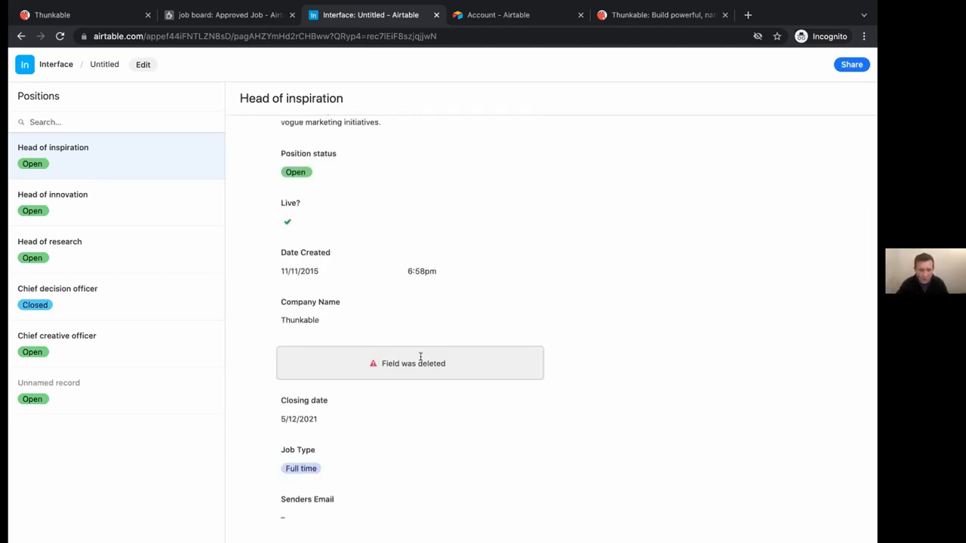
scroll(407, 366, up, 2)
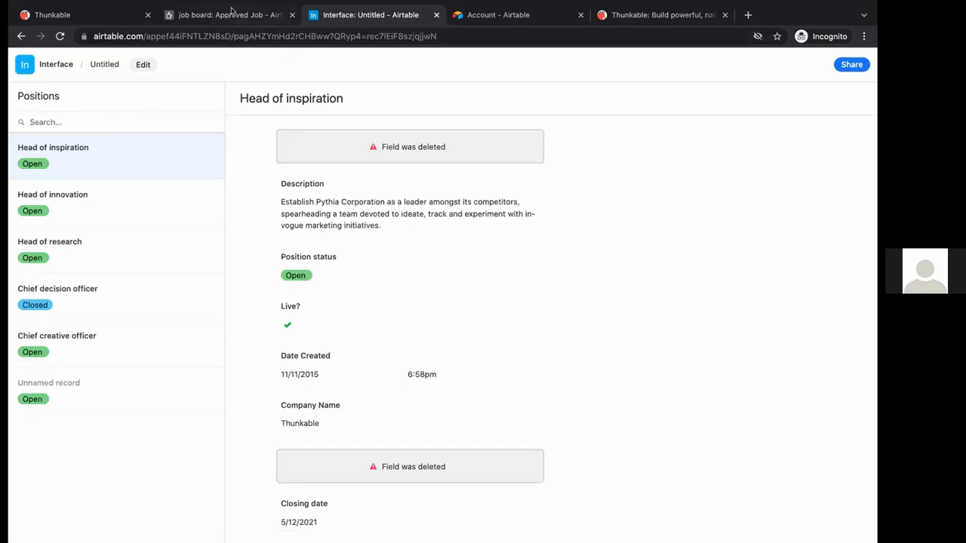
click(21, 36)
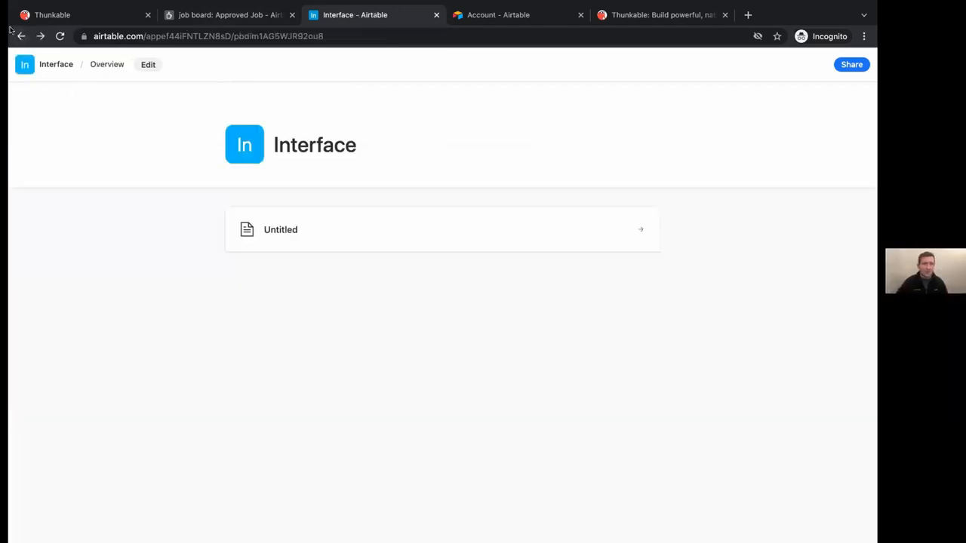
click(21, 36)
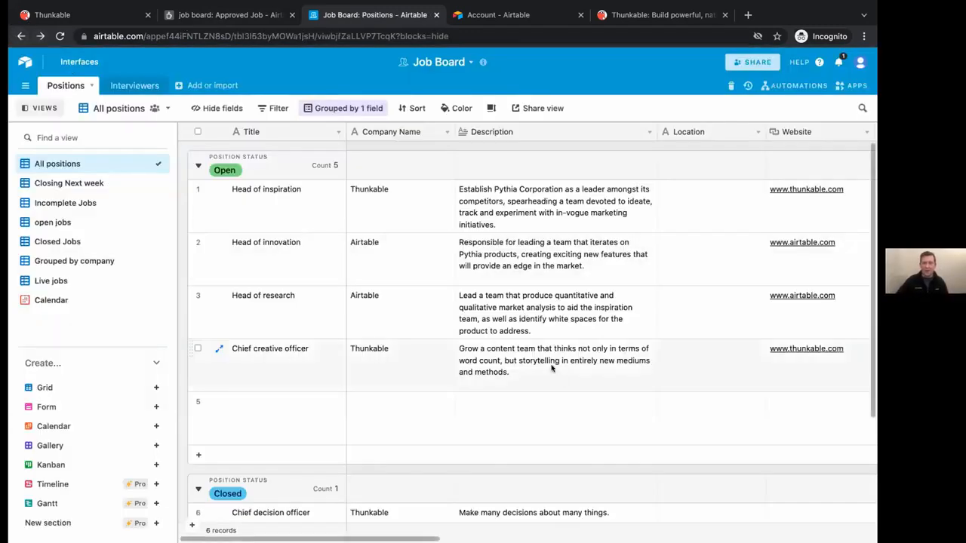
- Look across the All positions columns through to Position status and back to Company Name
scroll(547, 371, right, 10)
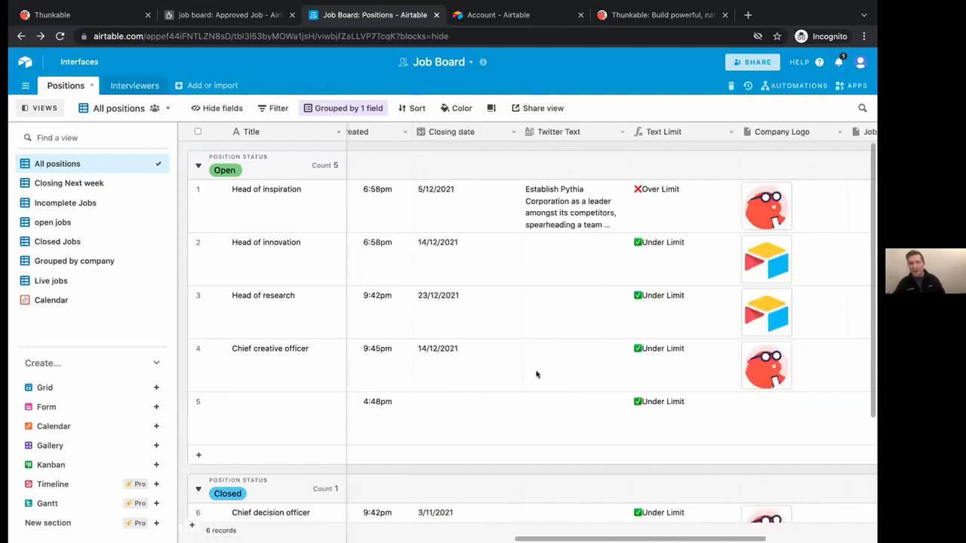
scroll(536, 374, right, 5)
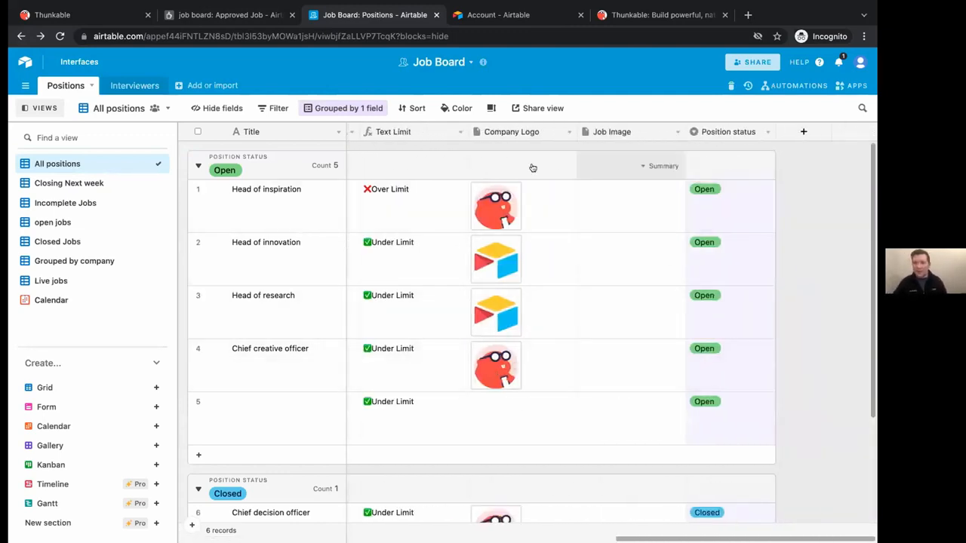
scroll(518, 202, left, 2)
scroll(525, 201, left, 10)
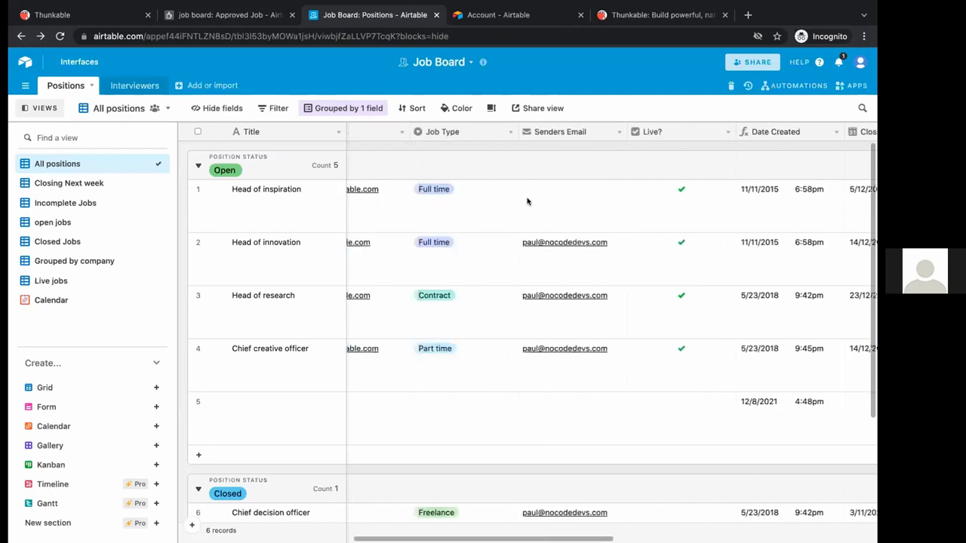
scroll(526, 202, left, 5)
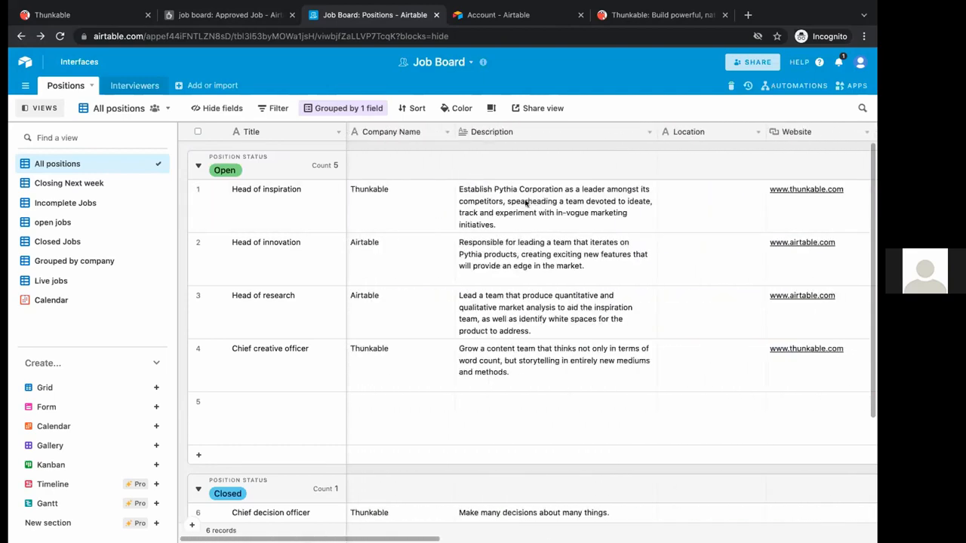
scroll(516, 208, down, 3)
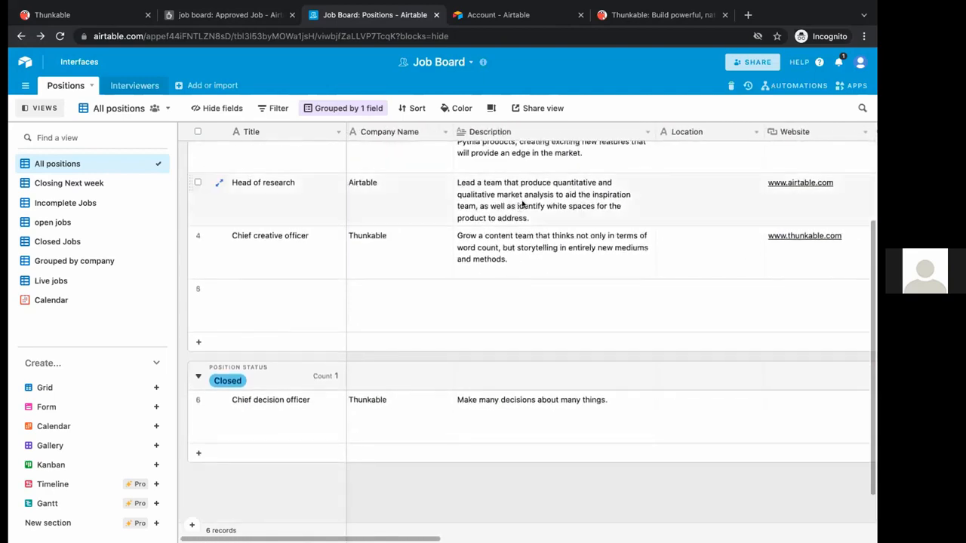
scroll(522, 202, up, 3)
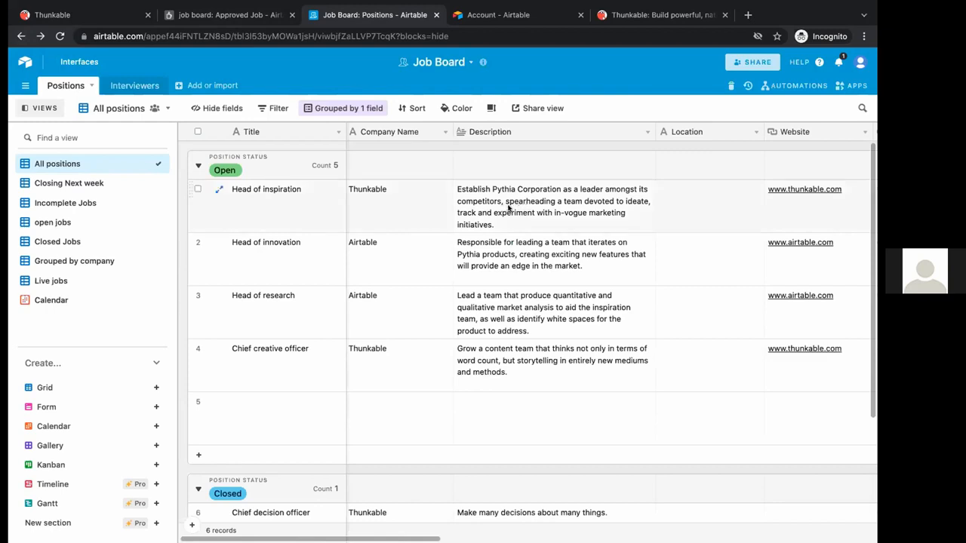
scroll(508, 208, right, 1)
scroll(514, 209, left, 1)
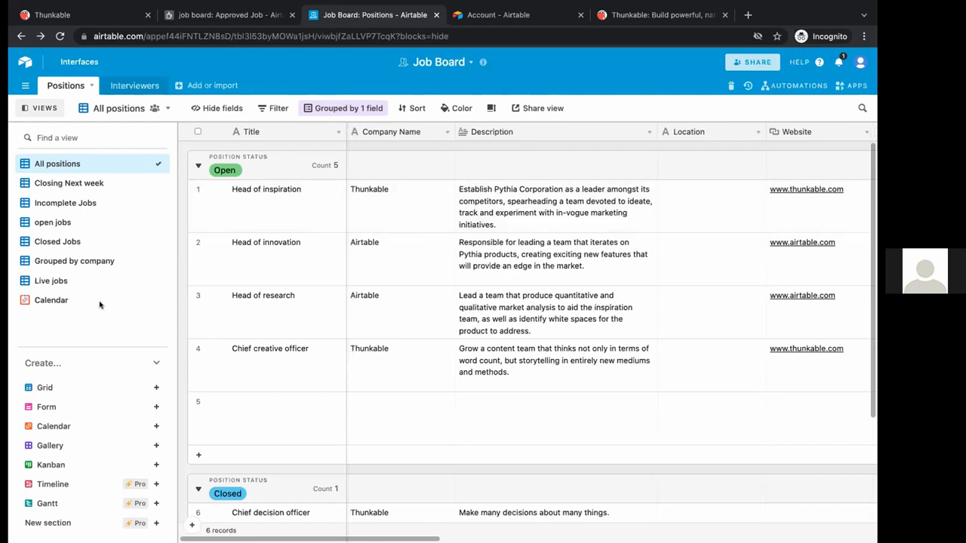
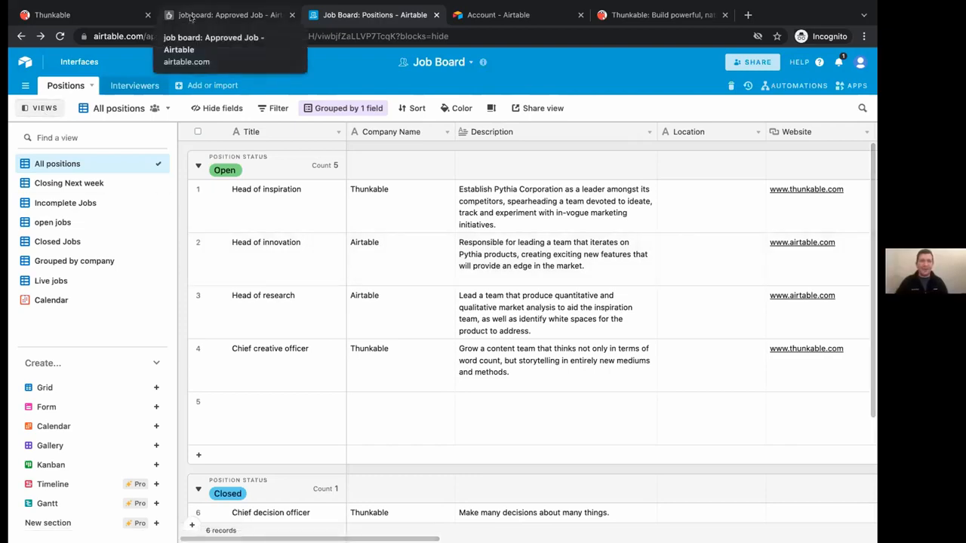
- Switch to Thunkable, go back to the project list and open the [NCD] DVL Jobboard project
click(71, 15)
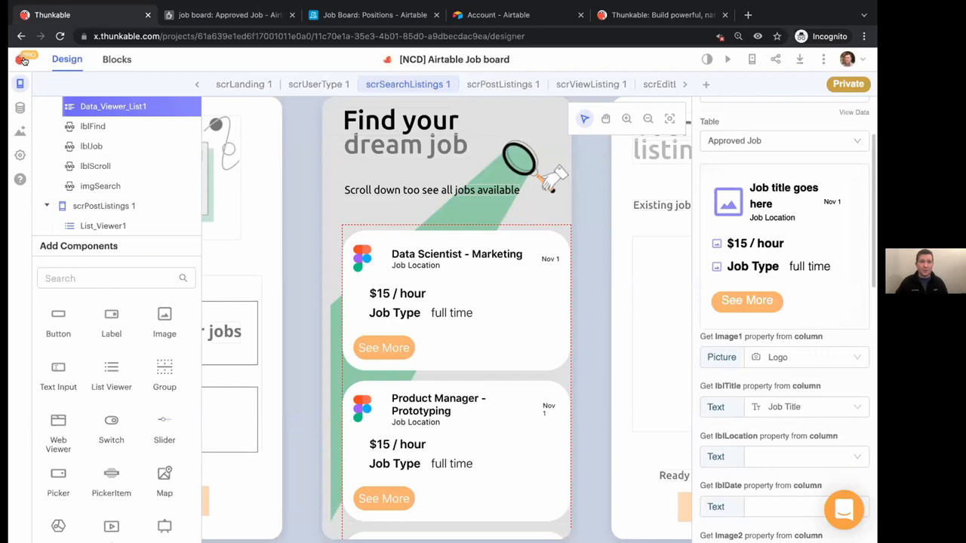
click(20, 61)
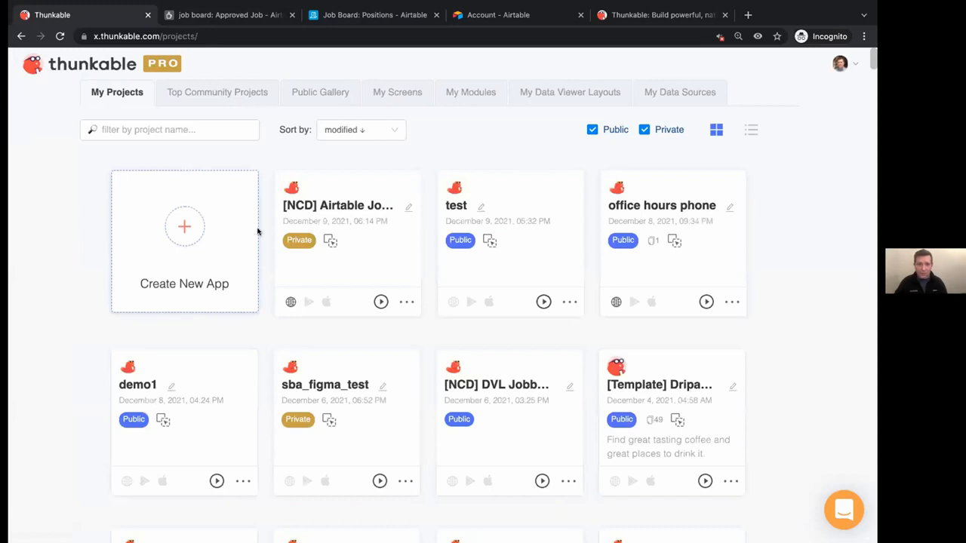
scroll(287, 240, down, 3)
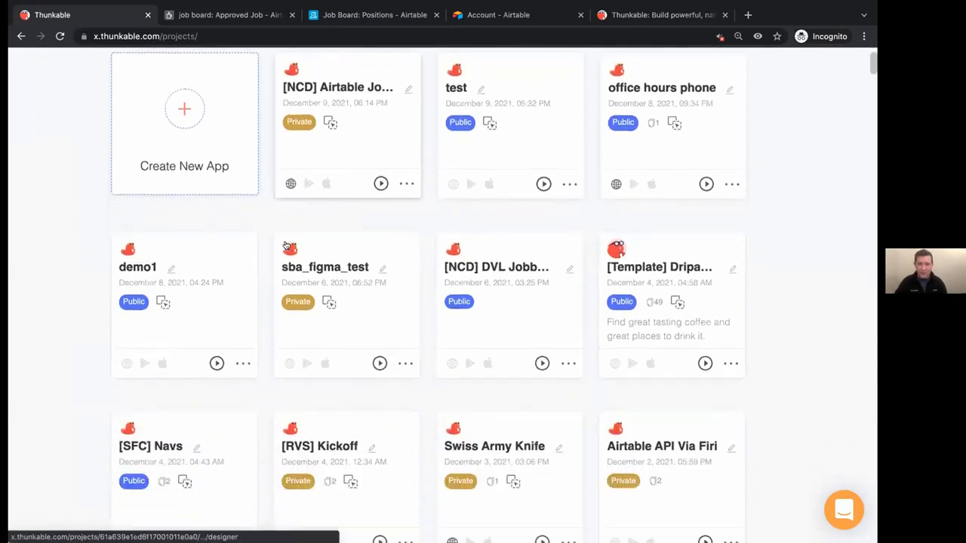
click(548, 322)
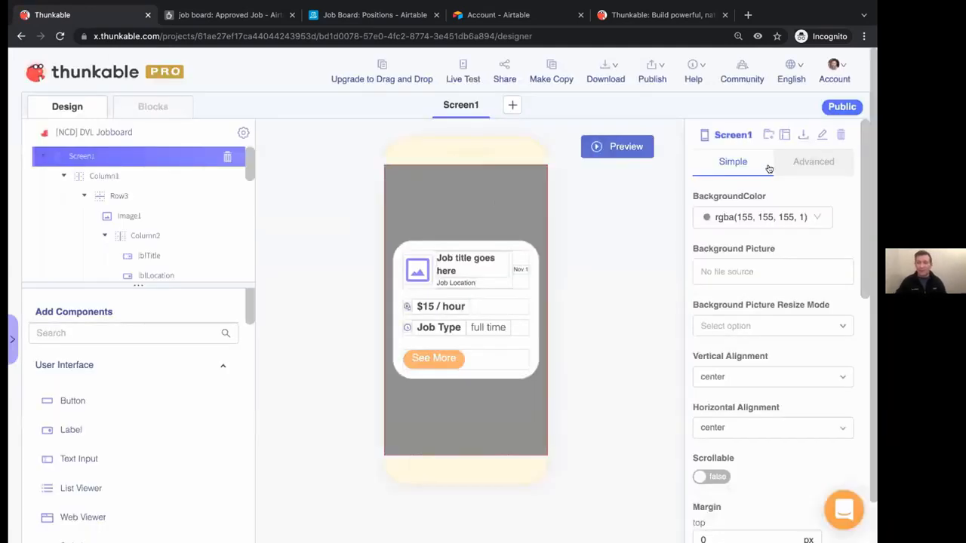
- Generate a share link for the [NCD] DVL Jobboard project without API keys and passwords, and copy it
click(512, 80)
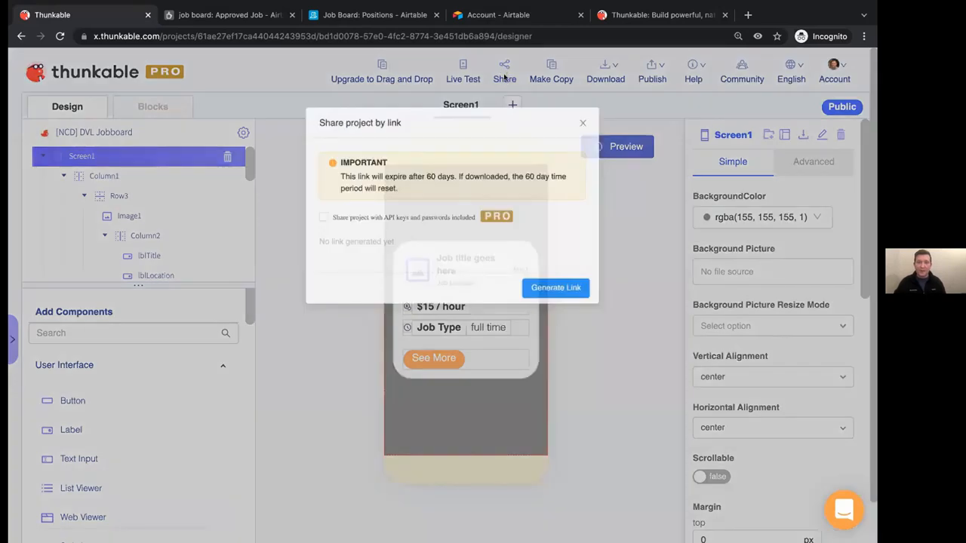
click(546, 326)
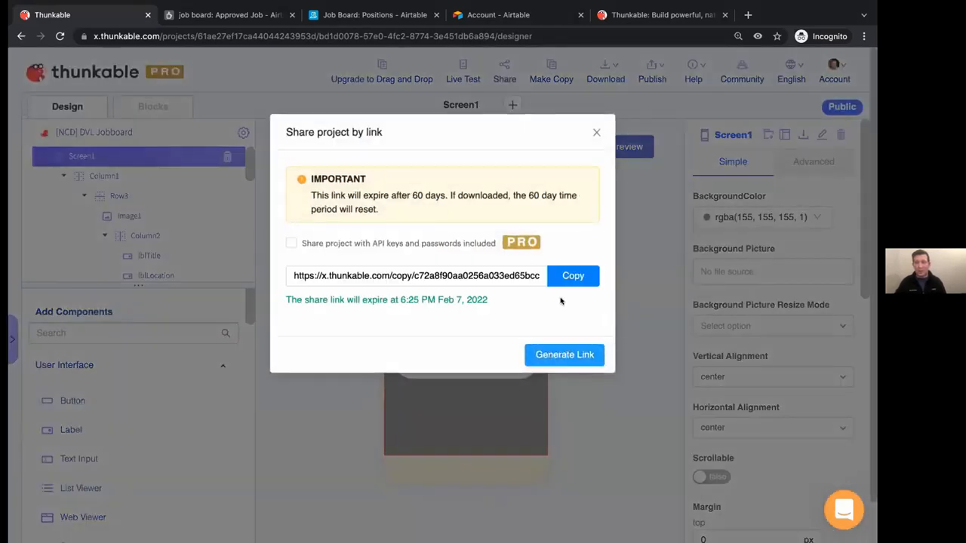
click(571, 275)
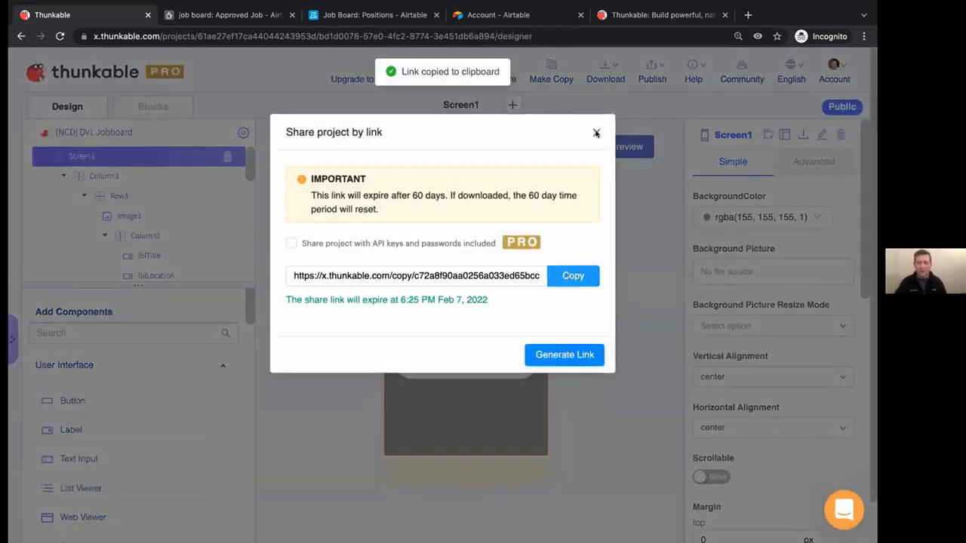
click(569, 279)
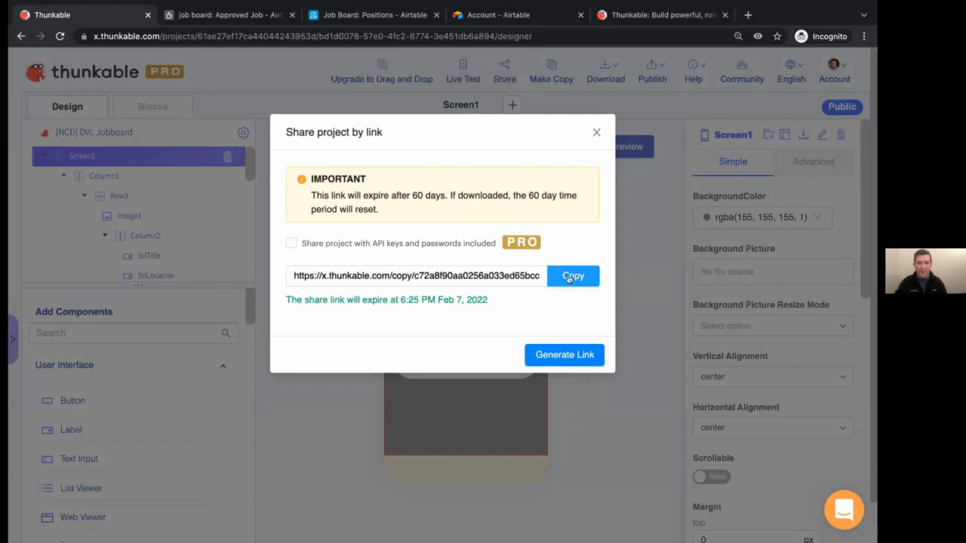
click(638, 273)
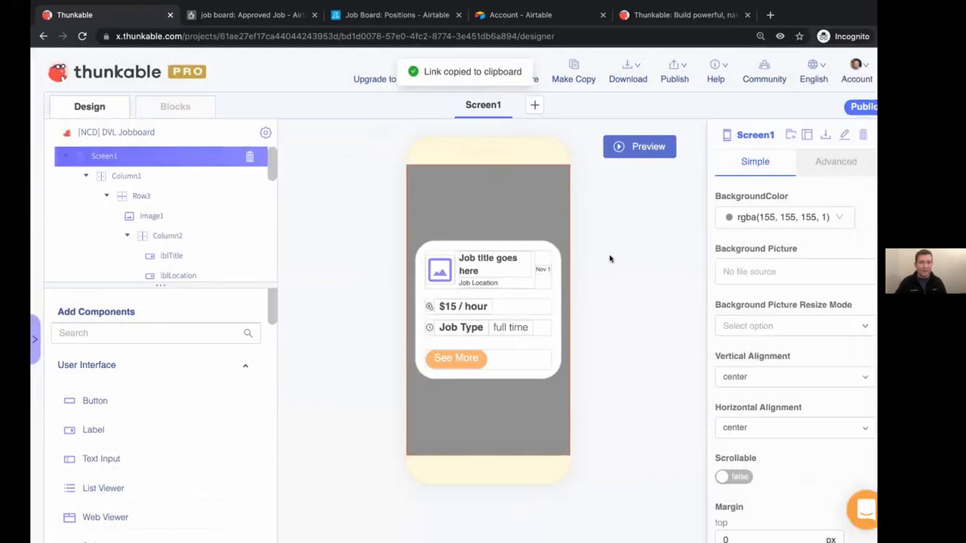
- Open the copied share link in a new tab of the other browser window, where the NCD Airtable Demo project is open
key(ctrl+Right)
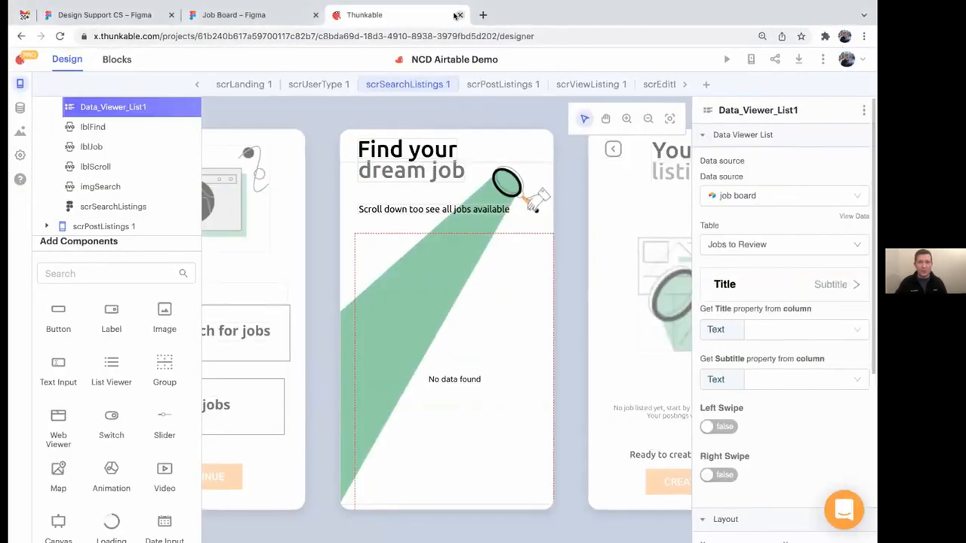
click(480, 15)
key(super+v)
key(Return)
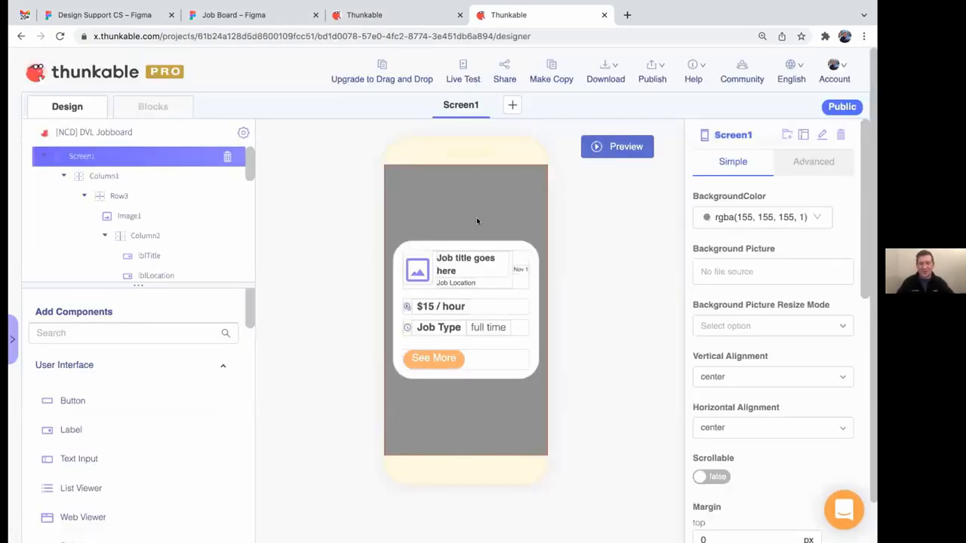
click(802, 134)
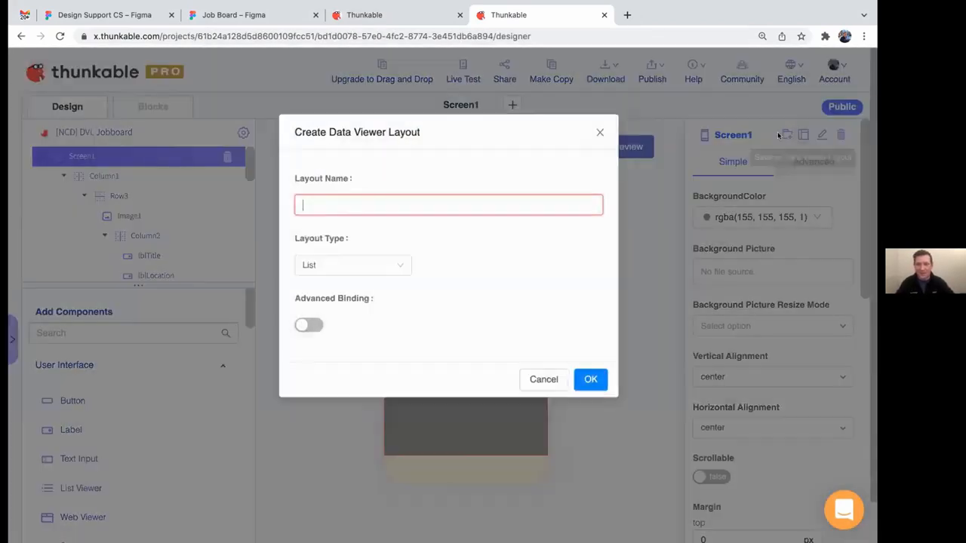
click(369, 206)
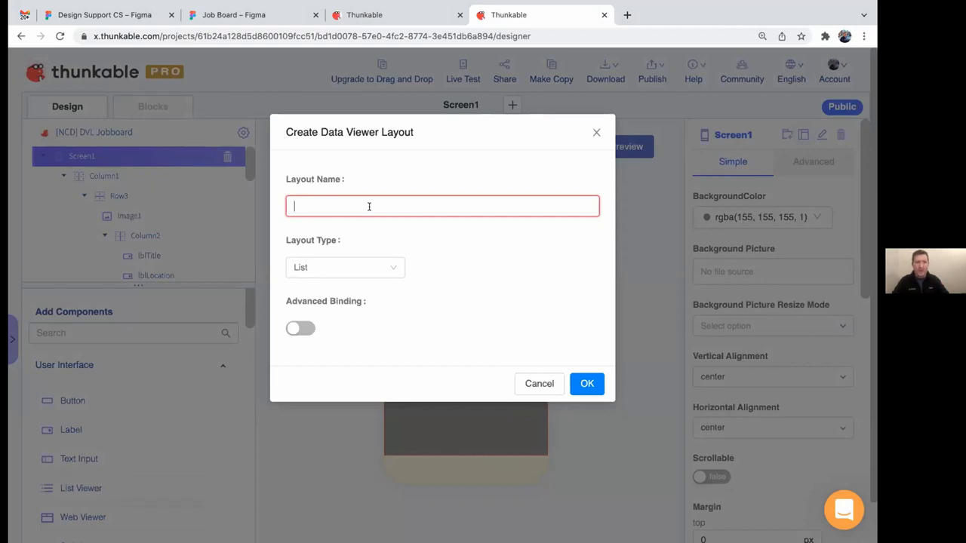
click(596, 132)
- Set the text of the card's "$15 / hour" label to Location
click(442, 306)
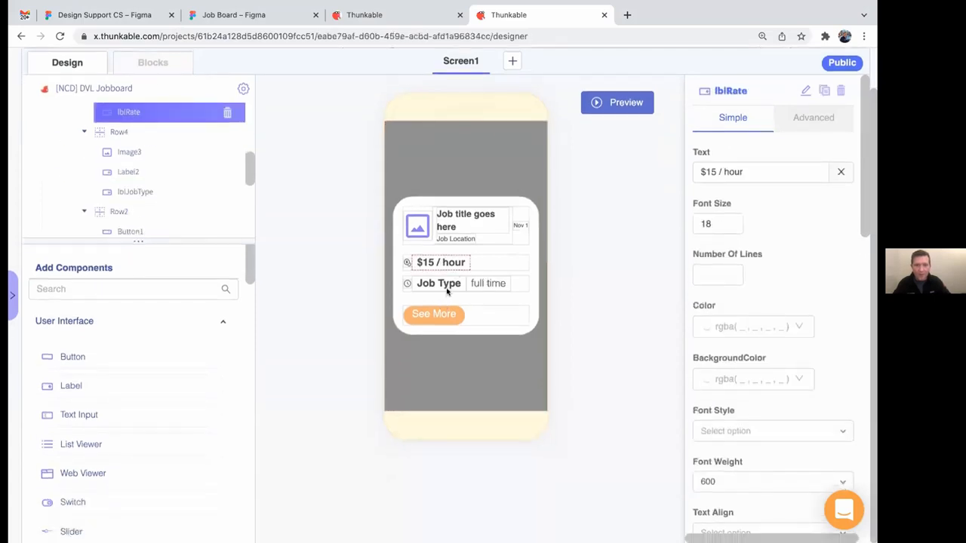
triple_click(758, 174)
text(Location)
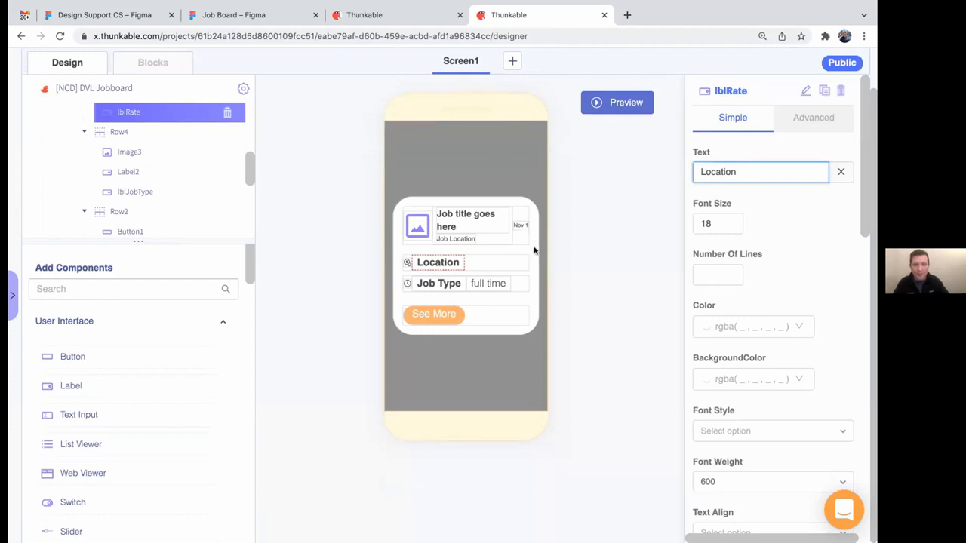
- Delete the small Job Location label below the job title on the card
click(465, 239)
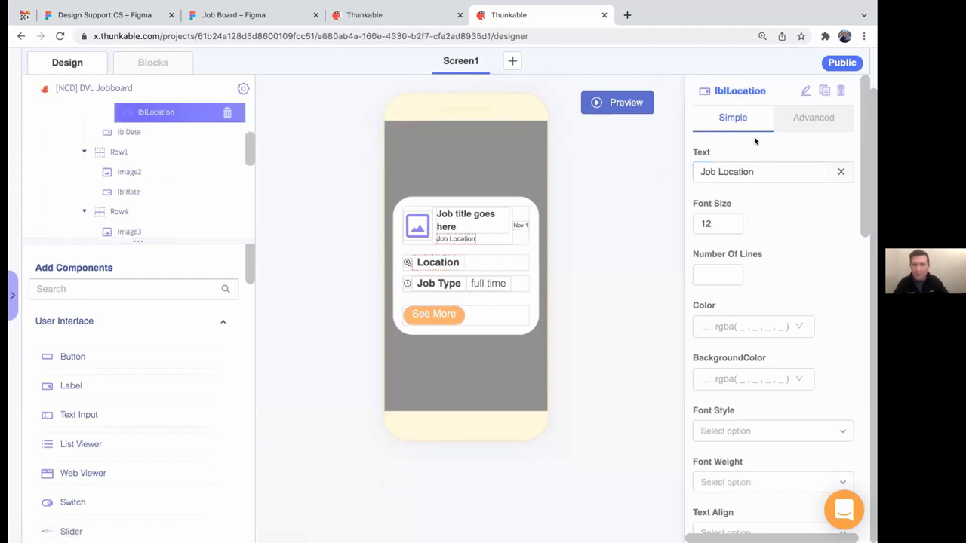
click(842, 92)
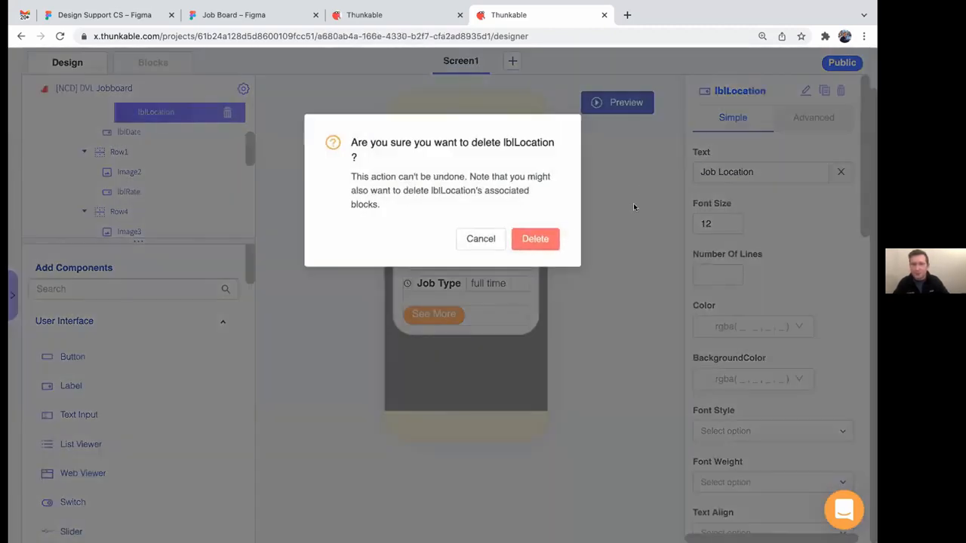
click(532, 236)
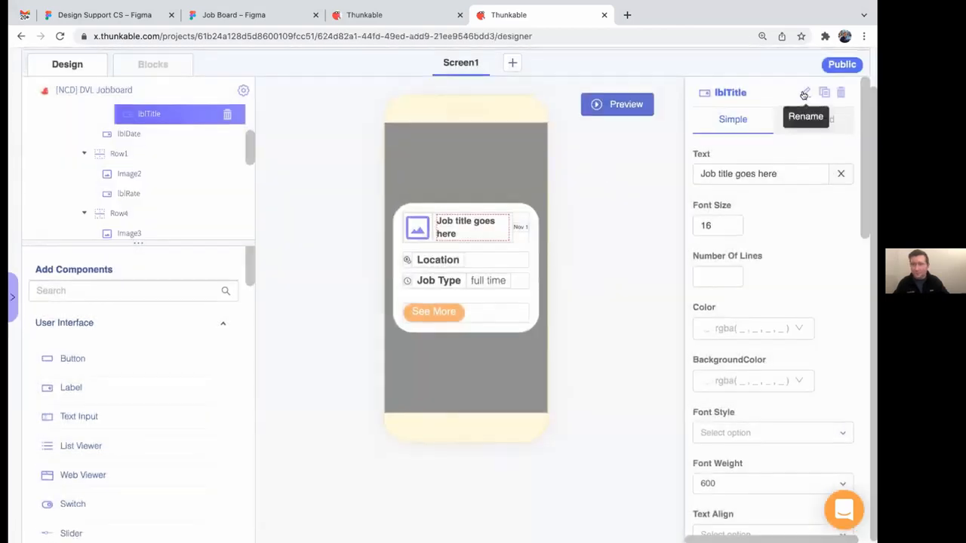
- Save Column1 as a List data viewer layout named "job board layout", with advanced binding off
scroll(142, 134, up, 3)
click(104, 134)
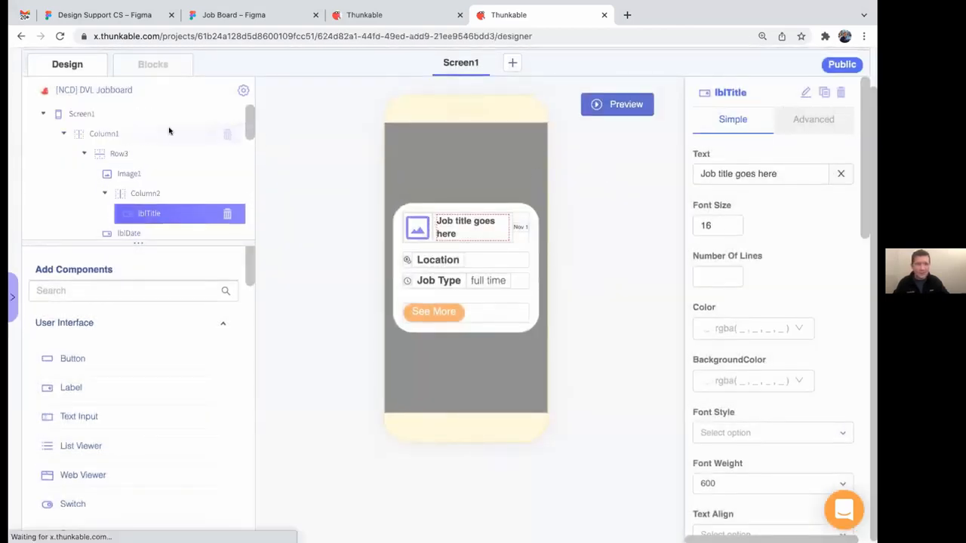
click(786, 90)
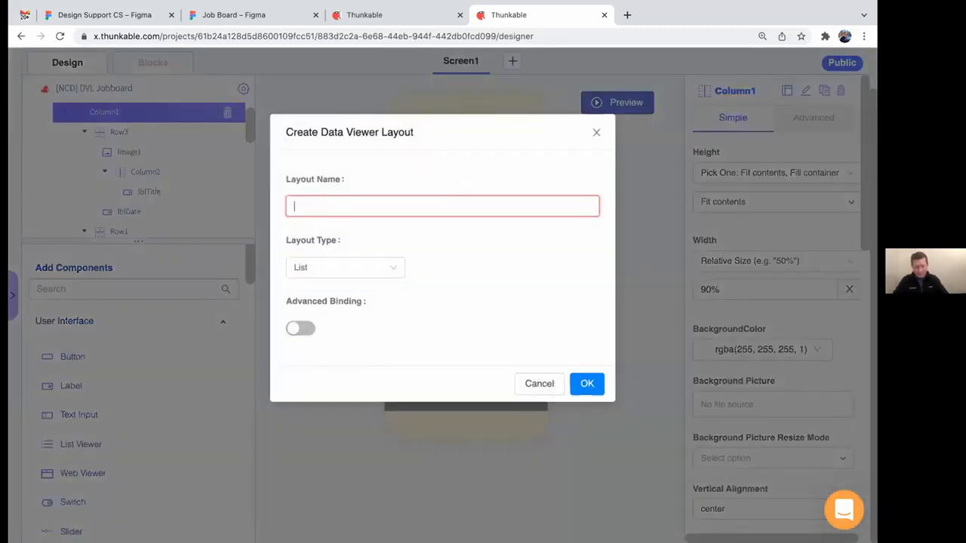
text(job boa)
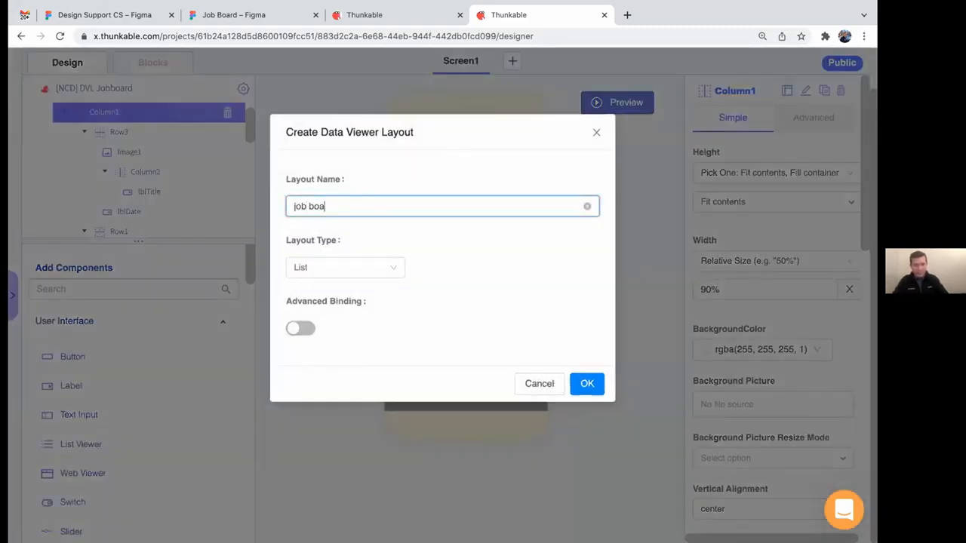
text(rd la)
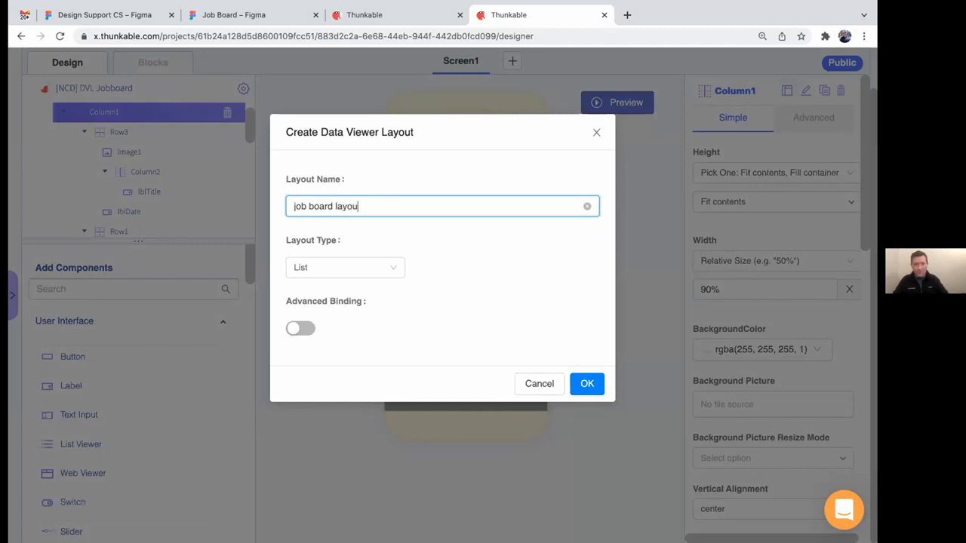
text(yout)
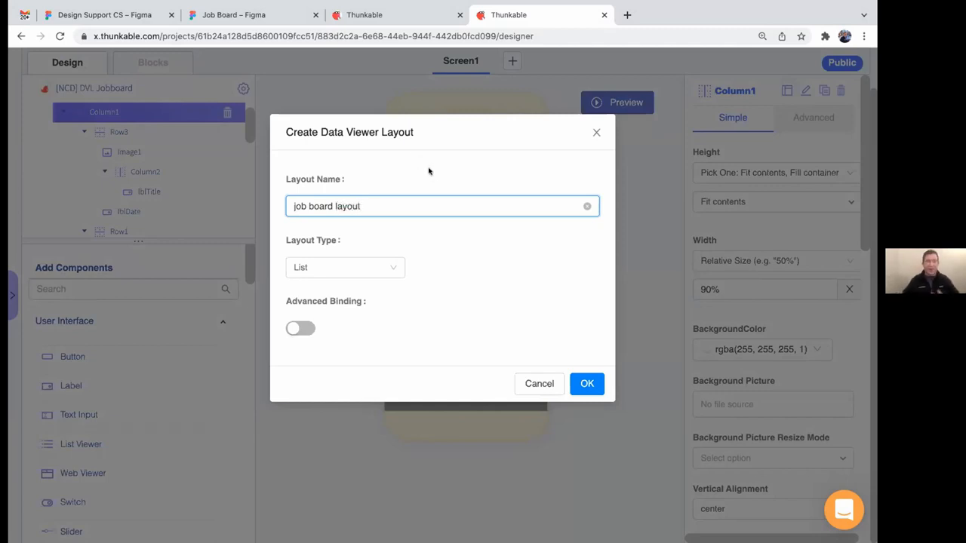
click(581, 385)
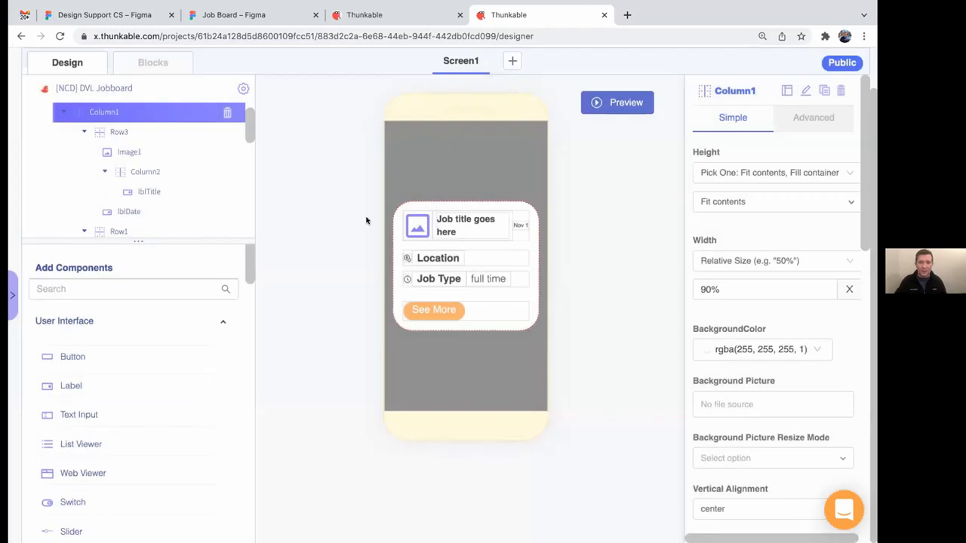
- Leave the DVL Jobboard project, return to the NCD Airtable Demo project and reload it
click(71, 68)
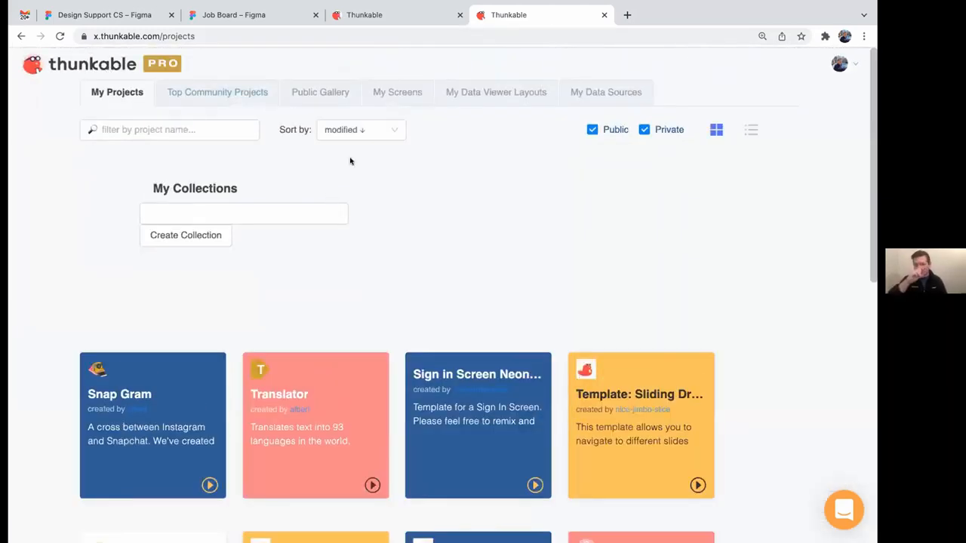
click(378, 14)
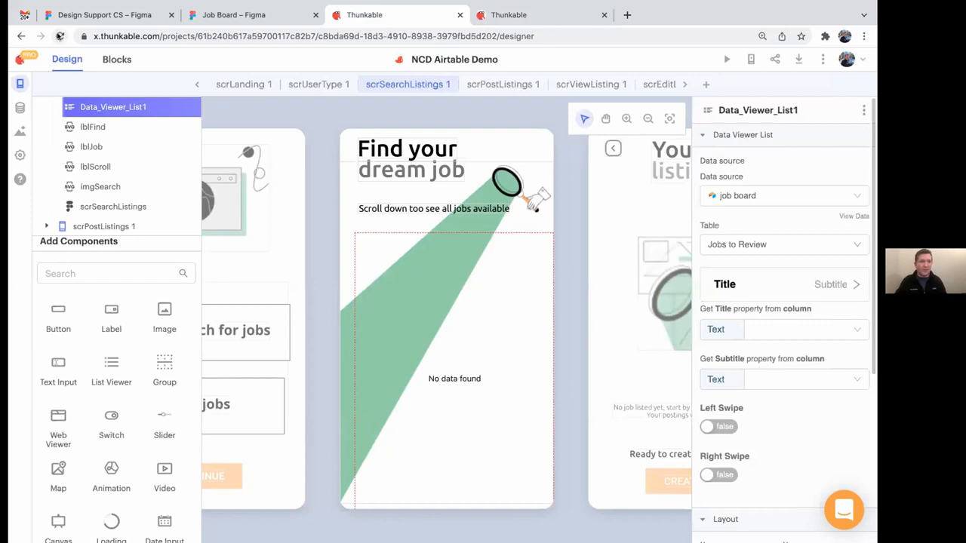
click(60, 36)
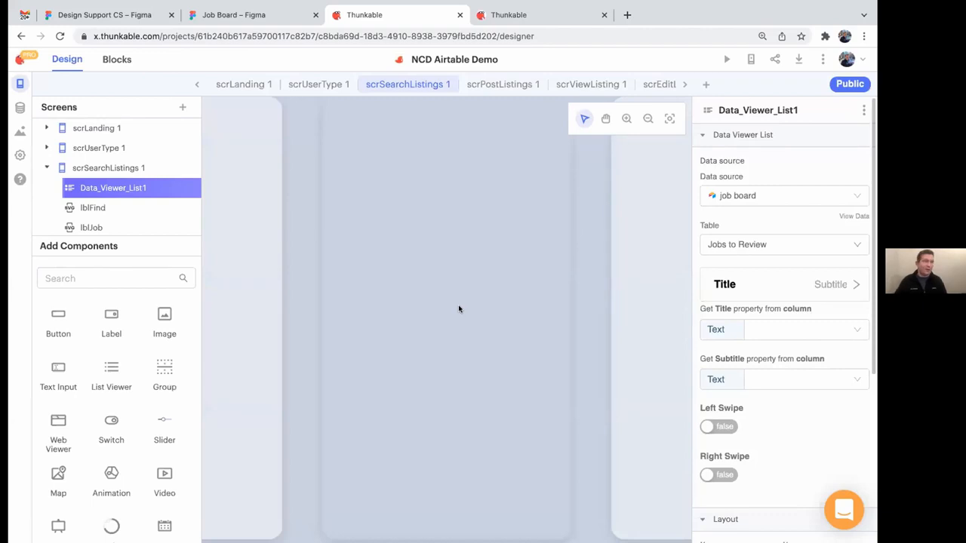
- Set the source table of Data_Viewer_List1 on the search listings screen to Approved Job
scroll(477, 298, down, 1)
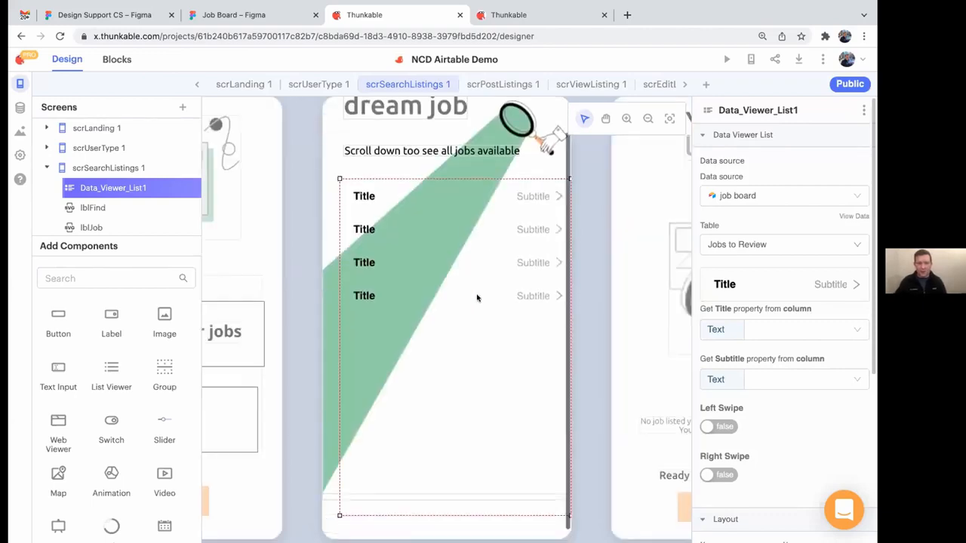
scroll(474, 303, up, 1)
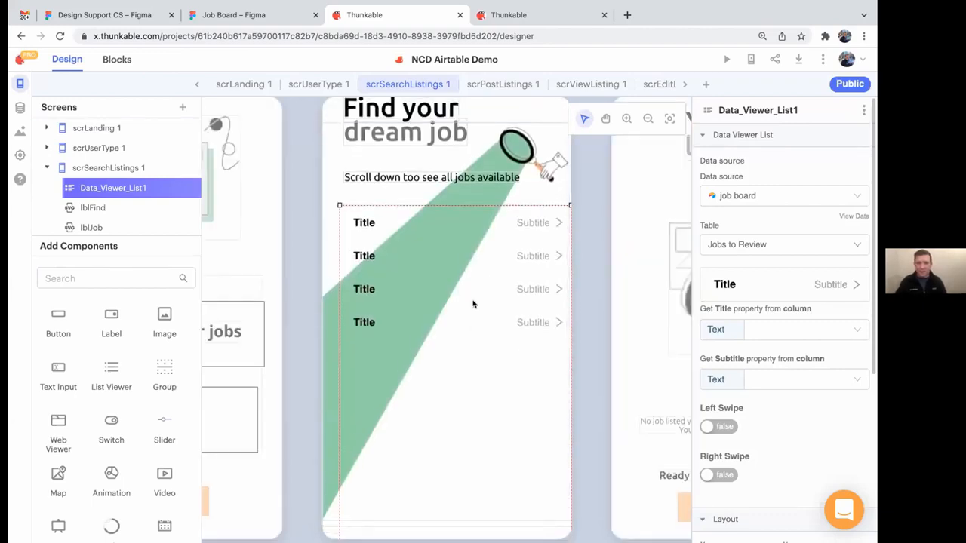
click(473, 304)
click(498, 261)
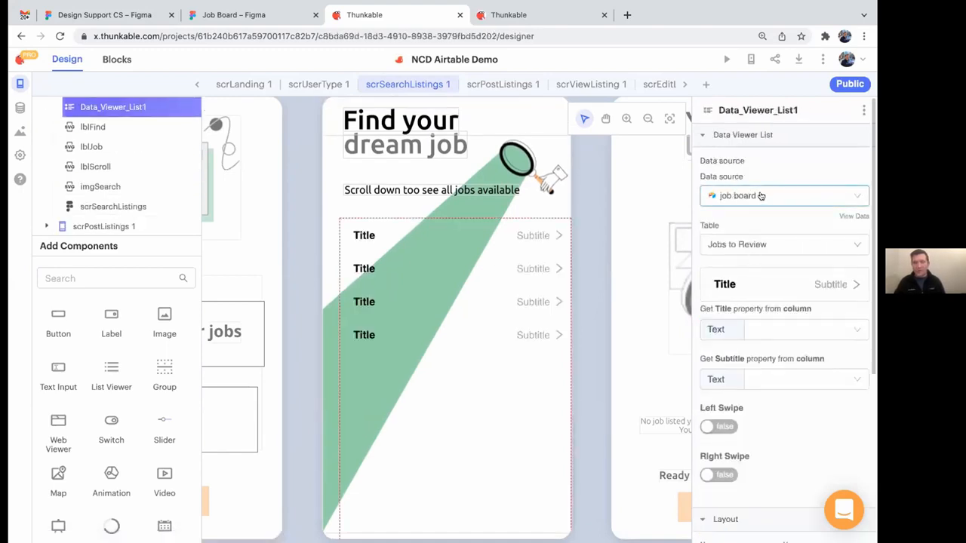
click(757, 246)
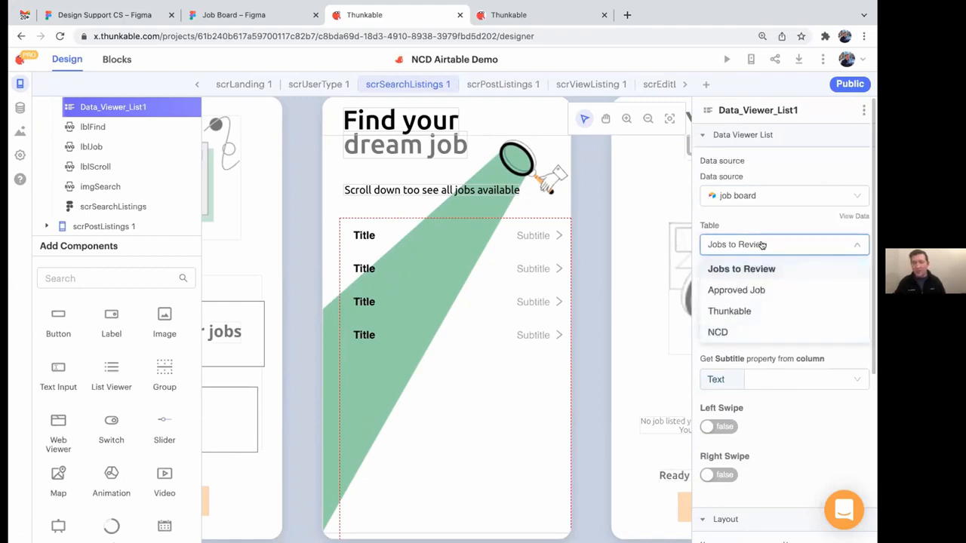
click(756, 289)
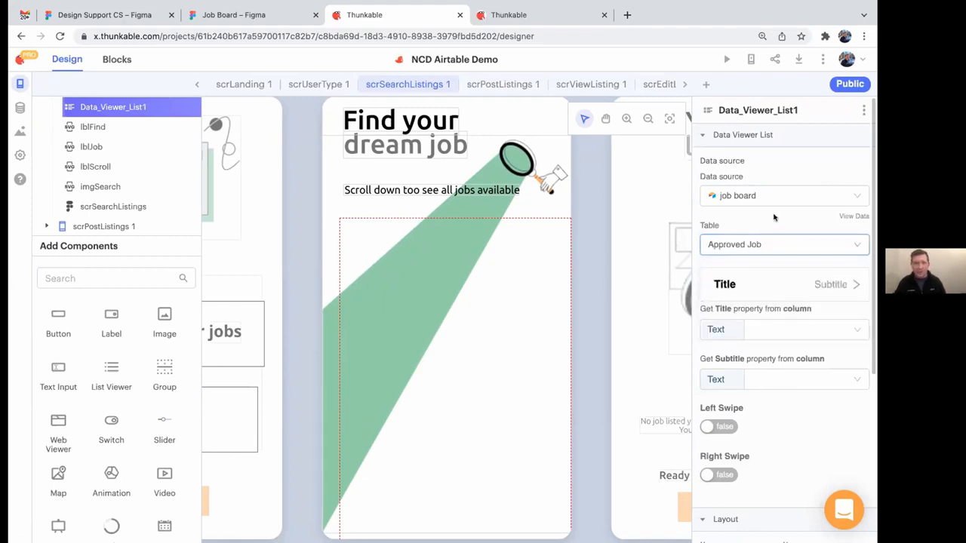
- Apply the custom job card layout with the See More button to Data_Viewer_List1
click(769, 331)
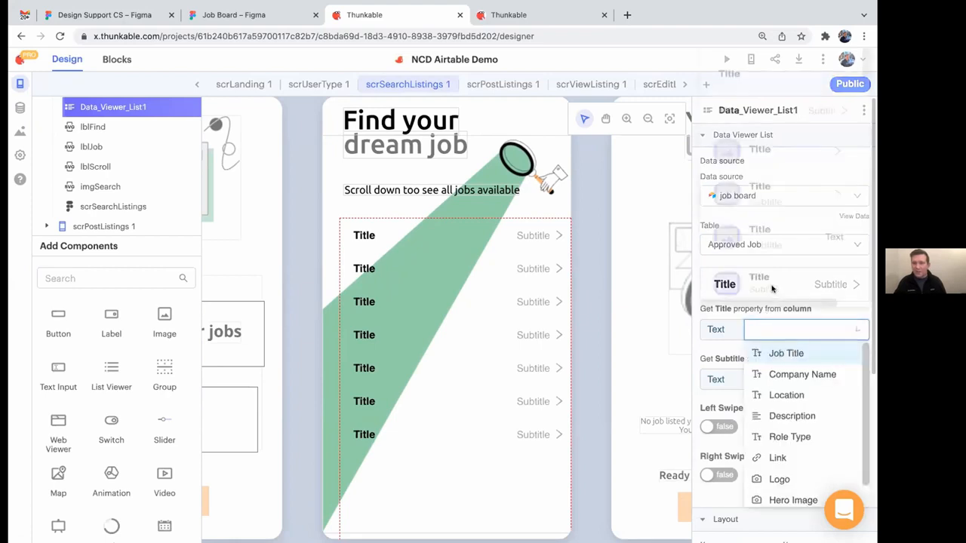
click(768, 287)
scroll(767, 288, down, 5)
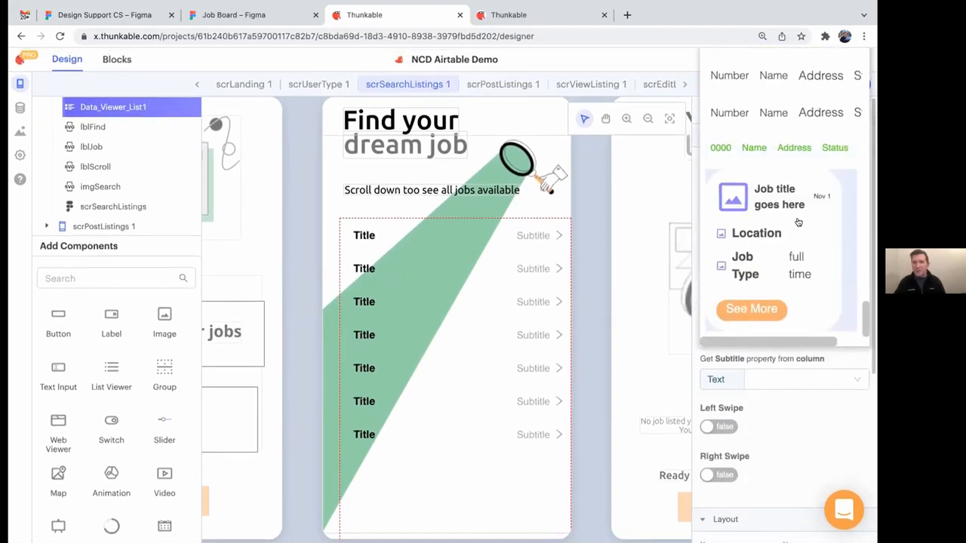
click(773, 211)
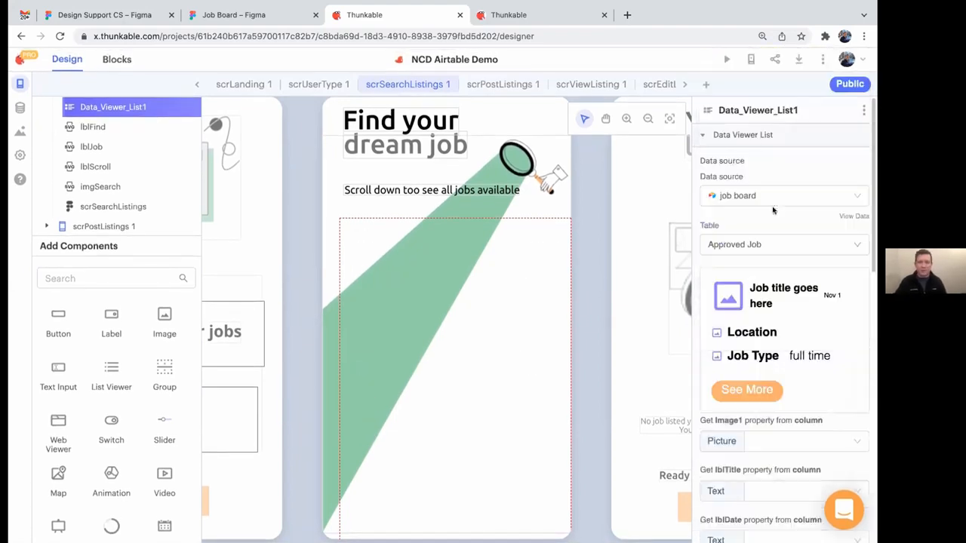
click(791, 346)
click(776, 349)
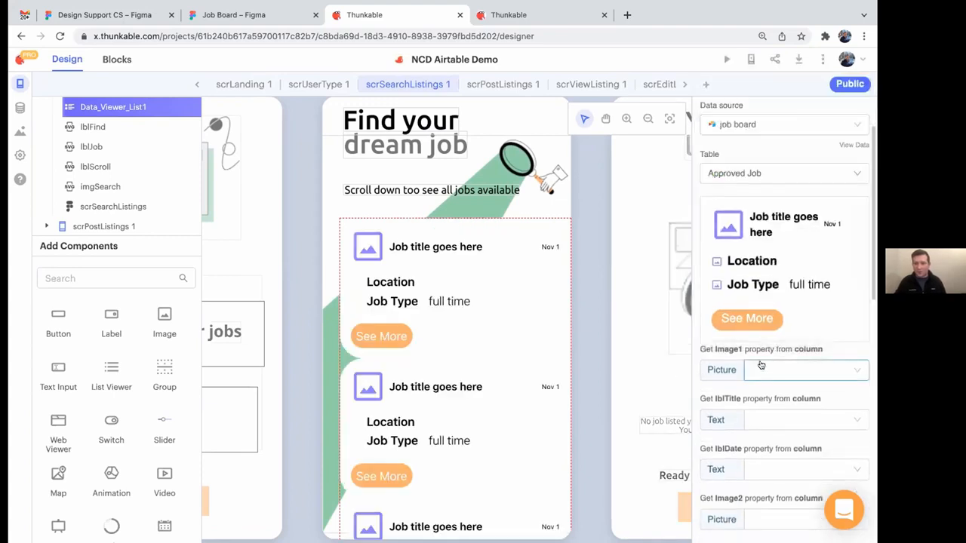
- Bind the card's Image1 picture to the Logo column
click(761, 369)
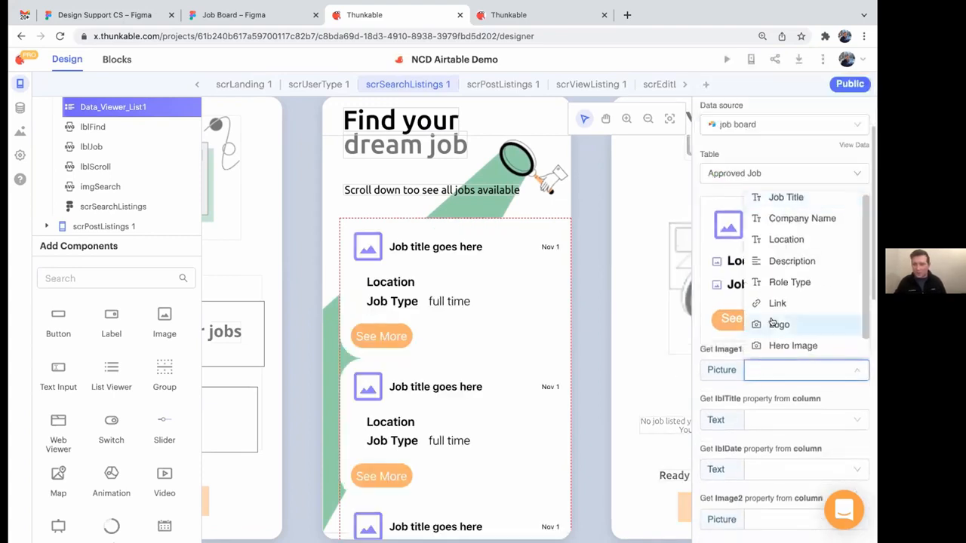
click(772, 323)
scroll(765, 388, down, 1)
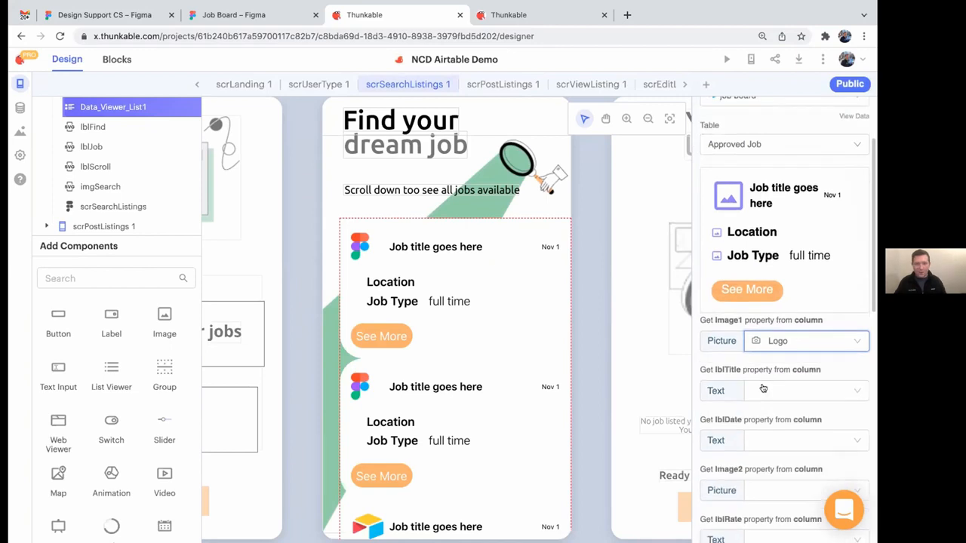
scroll(409, 394, down, 2)
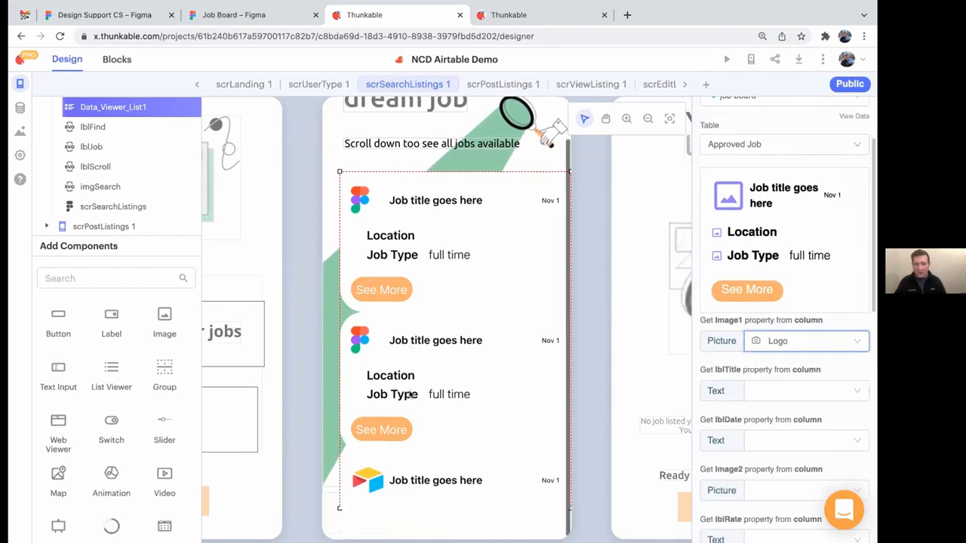
- Bind the card's lblTitle to the Job Title column and lblDate to the Date column
click(770, 391)
scroll(759, 272, down, 1)
scroll(772, 264, up, 1)
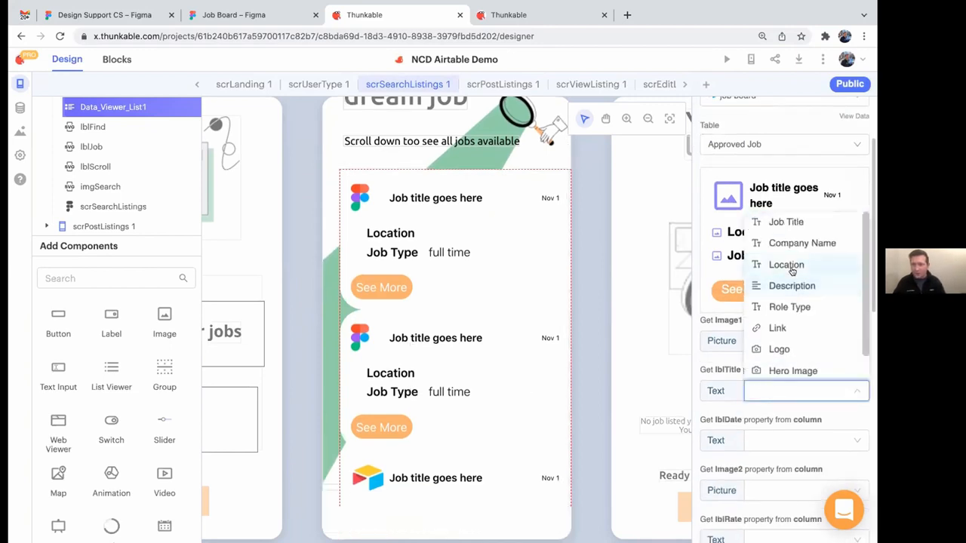
click(782, 223)
click(781, 440)
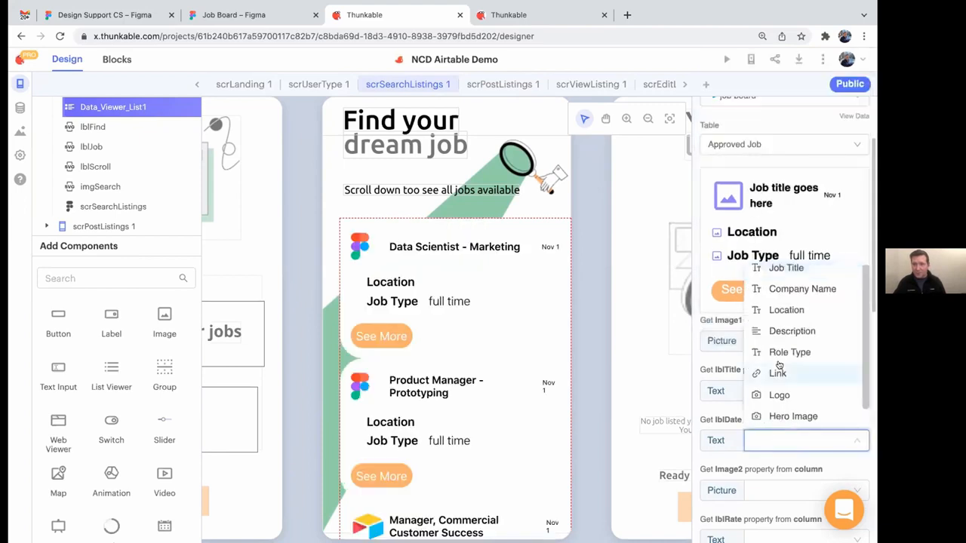
scroll(773, 386, down, 1)
click(776, 415)
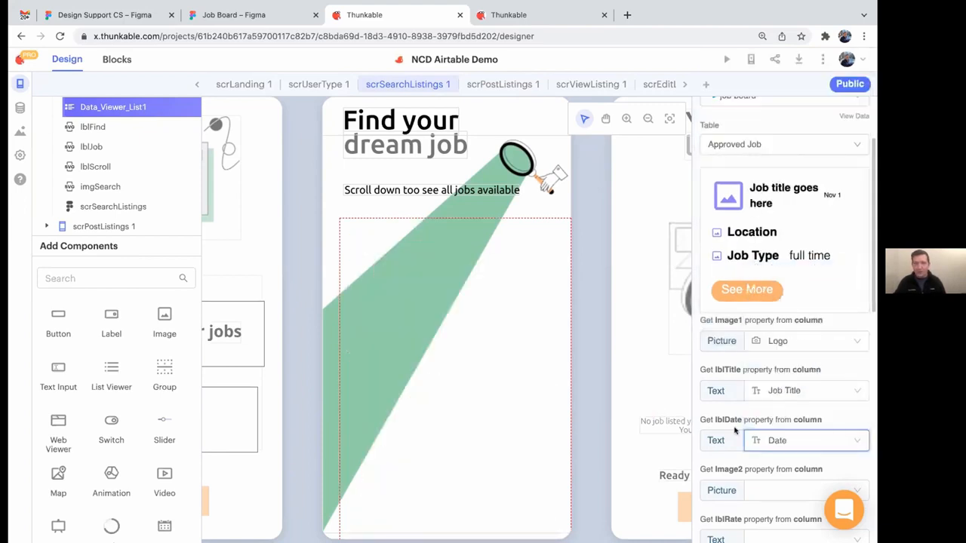
- Bind the card's Label2 text to the Role Type column, leaving lblJobType unbound
scroll(754, 377, down, 2)
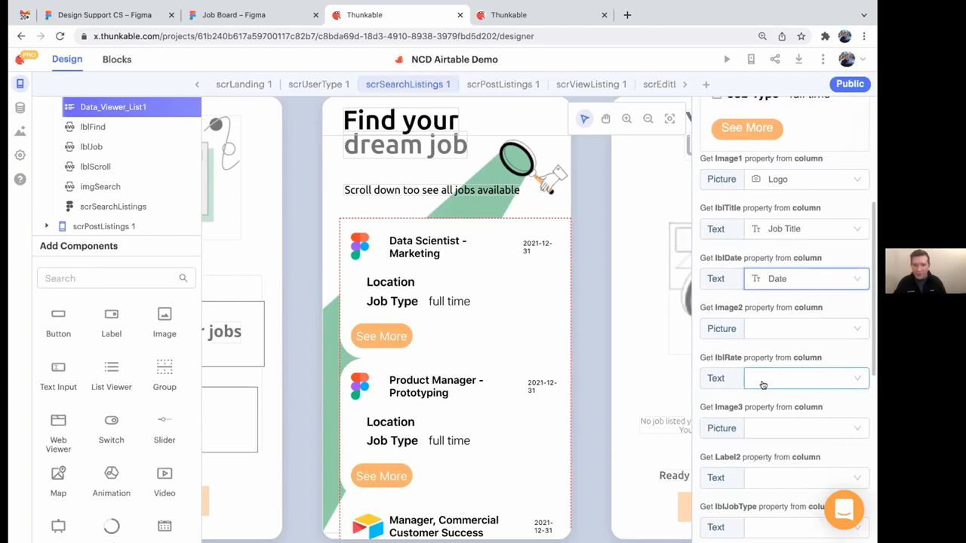
scroll(763, 388, down, 1)
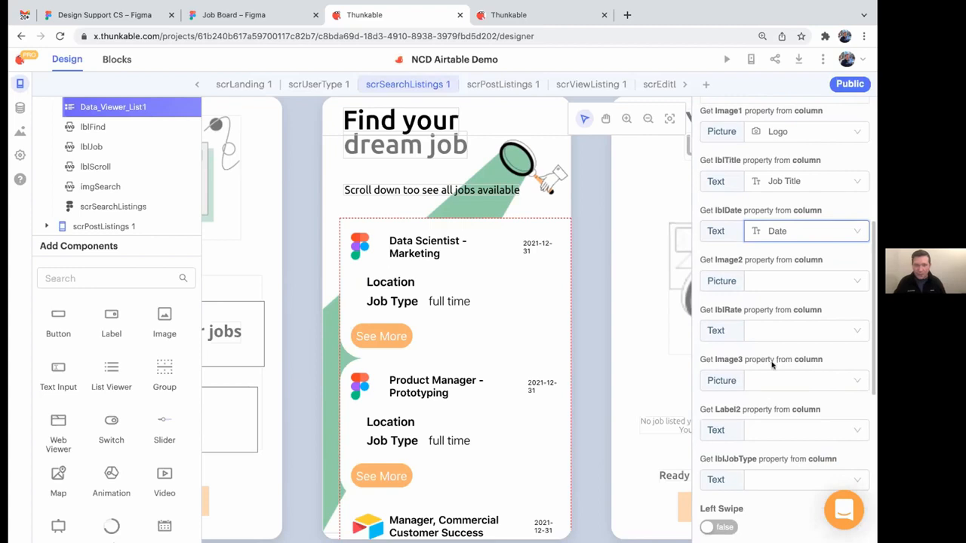
scroll(767, 382, down, 1)
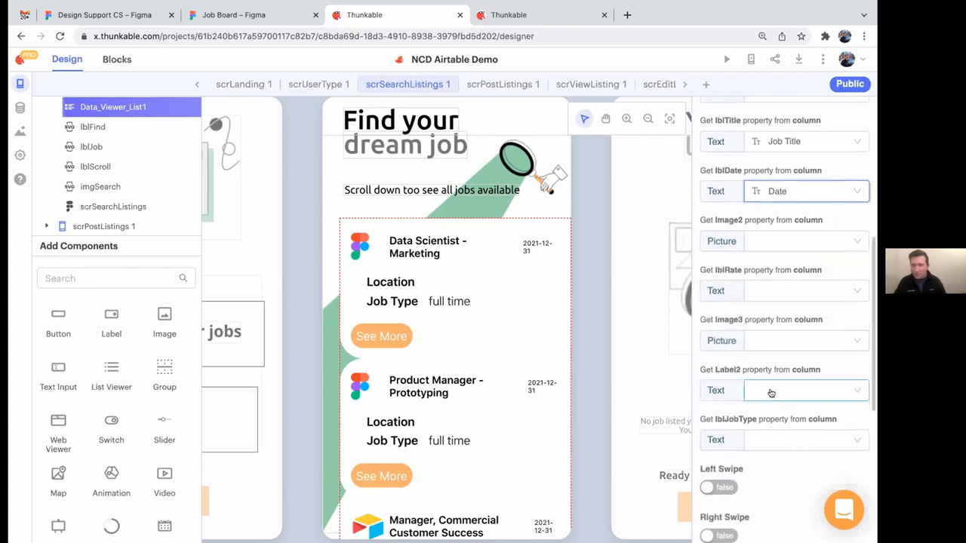
click(771, 390)
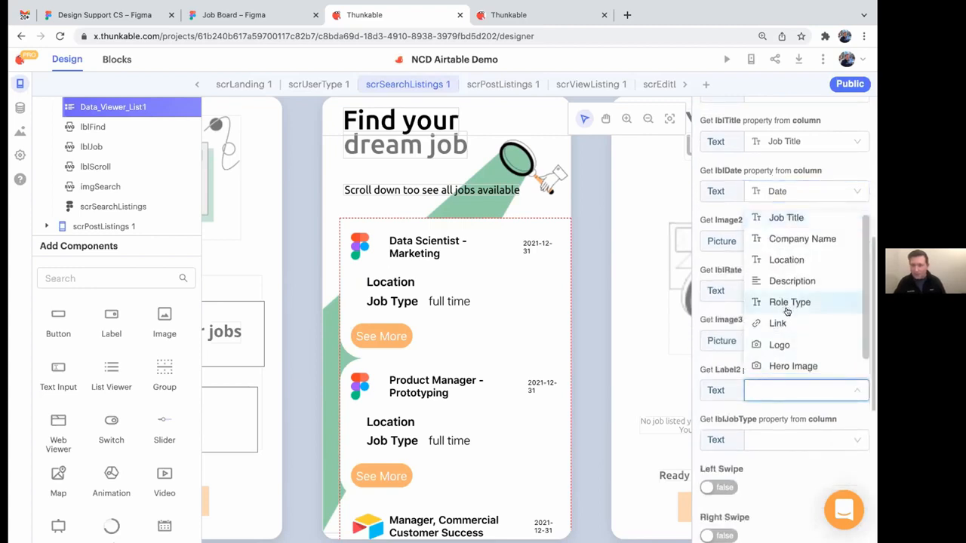
click(781, 302)
scroll(785, 441, down, 1)
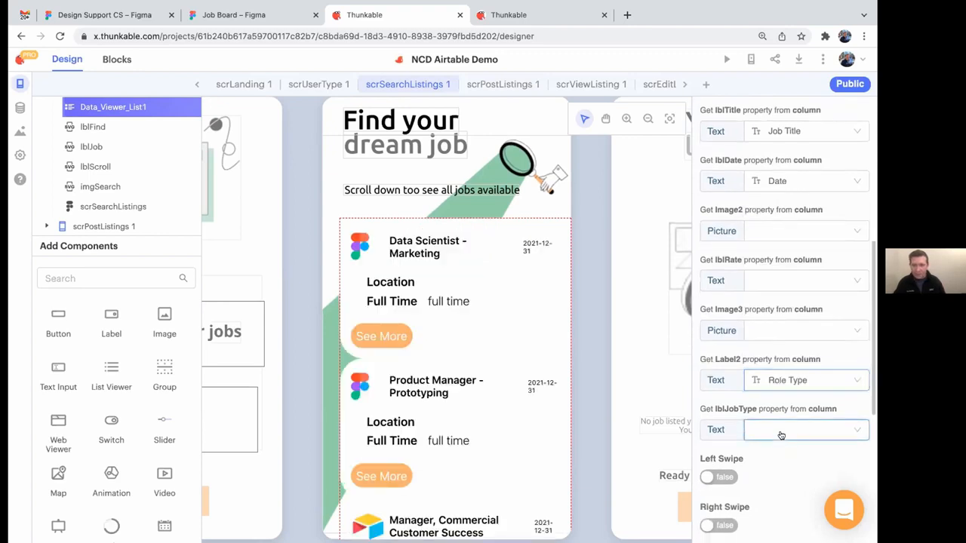
click(781, 436)
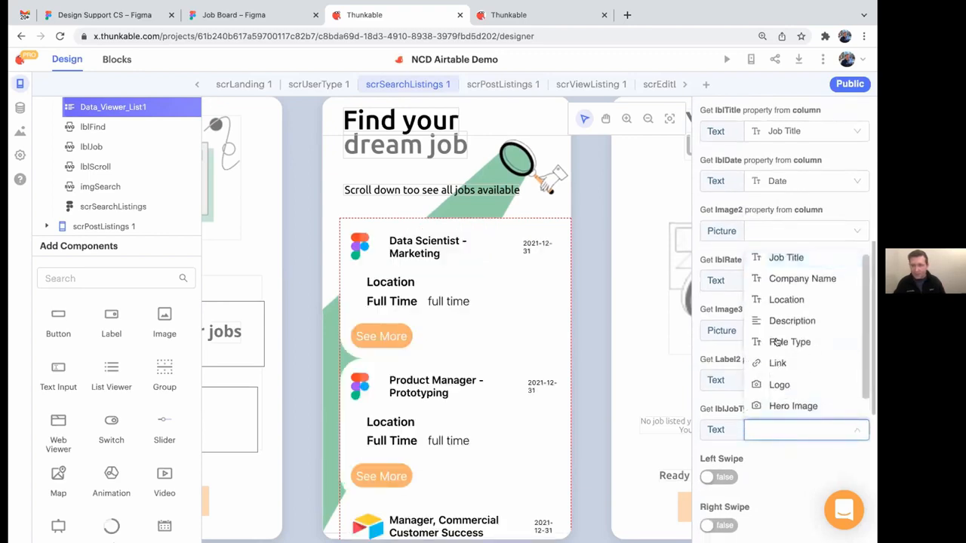
click(603, 398)
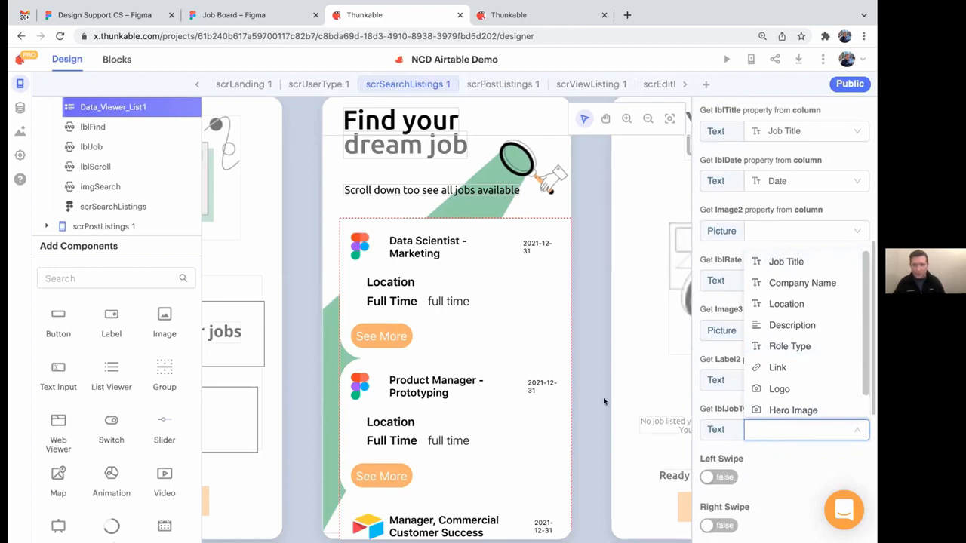
- Preview the search listings screen and look through the job cards
click(727, 59)
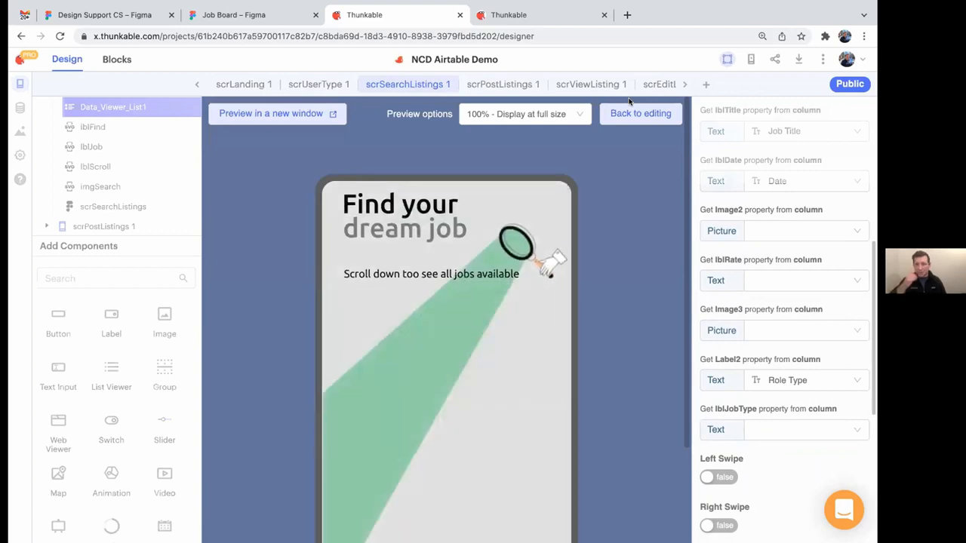
scroll(551, 302, down, 3)
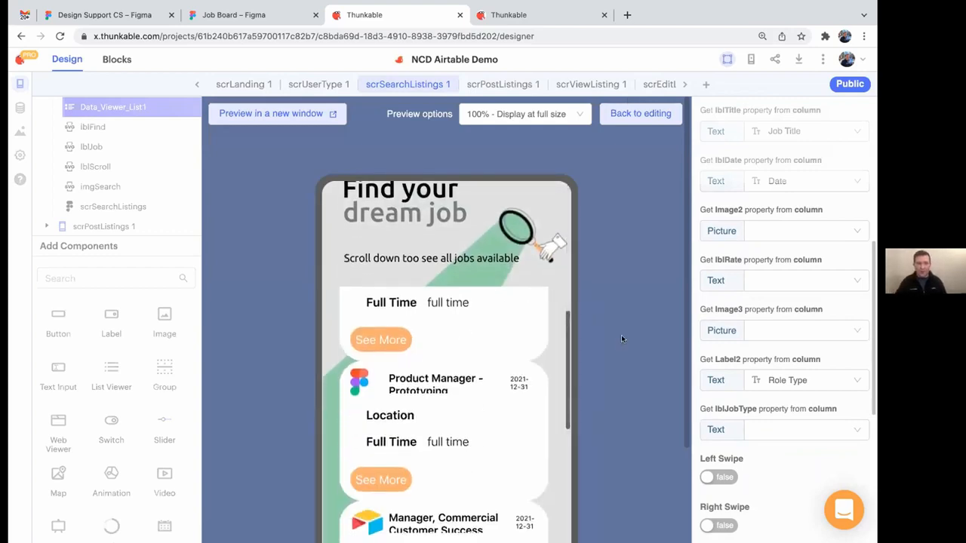
scroll(621, 334, down, 2)
scroll(614, 330, down, 1)
scroll(479, 340, up, 2)
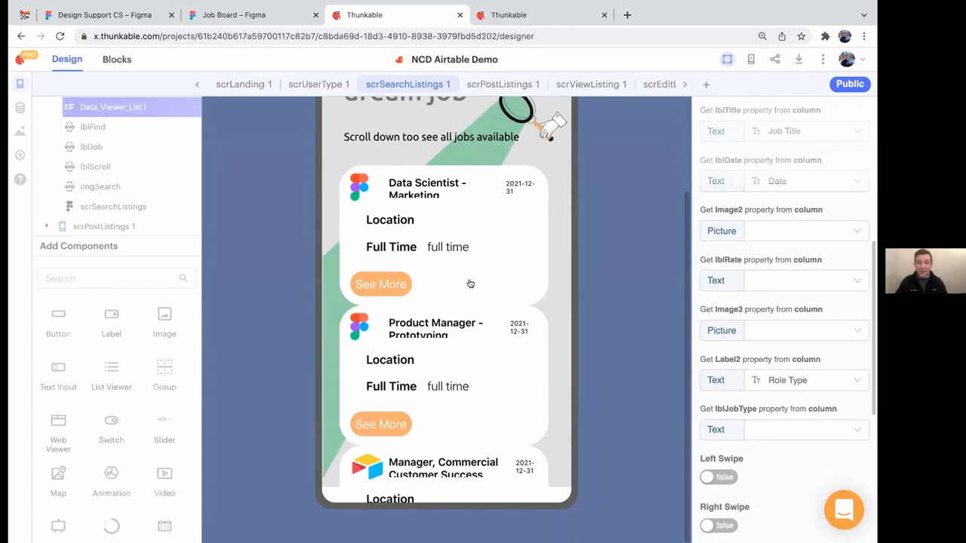
- Switch to the job board base in Airtable and examine the Approved Job table's columns, including Company Name, Location, Logo and Hero Image
key(ctrl+Right)
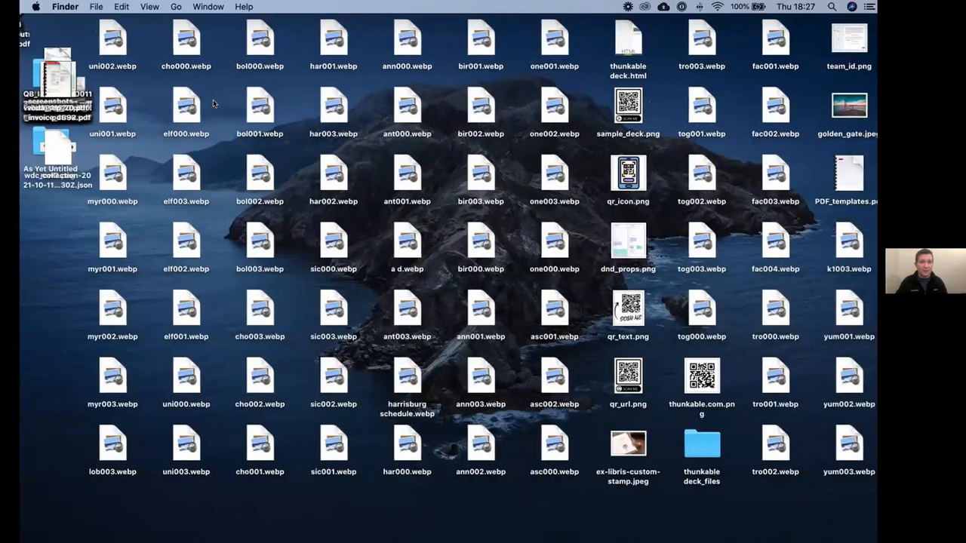
key(ctrl+Right)
key(ctrl+Right)
key(ctrl+Right)
key(ctrl+Right)
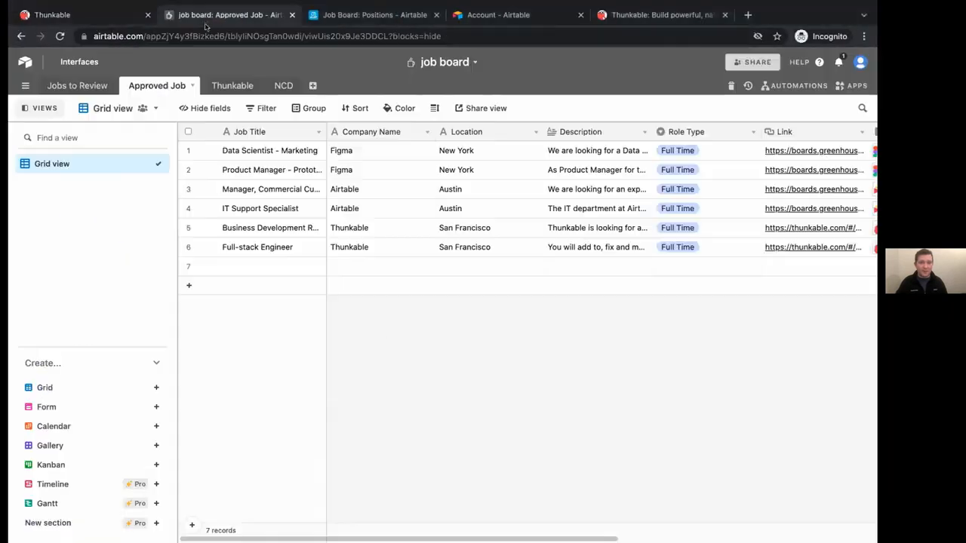
click(254, 132)
click(377, 131)
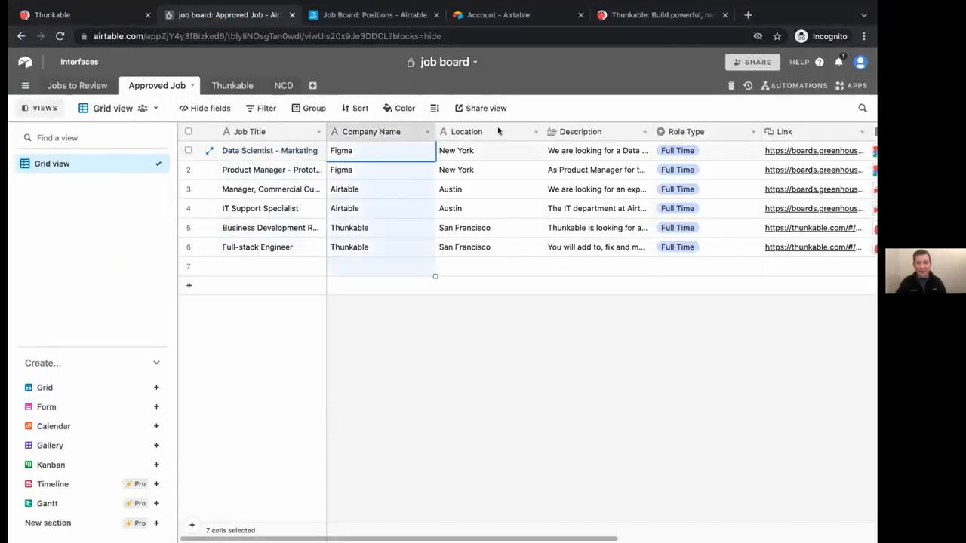
click(498, 131)
scroll(596, 151, right, 10)
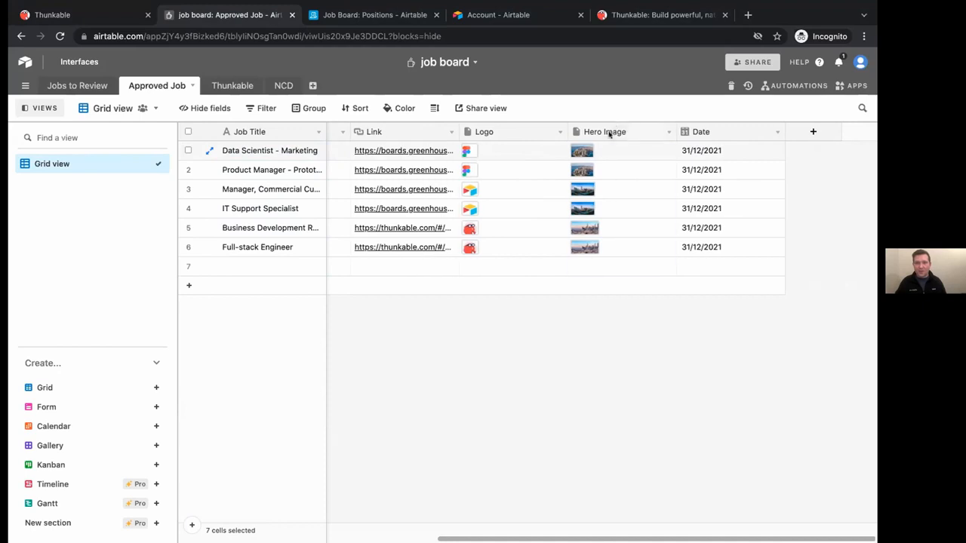
click(609, 133)
click(483, 131)
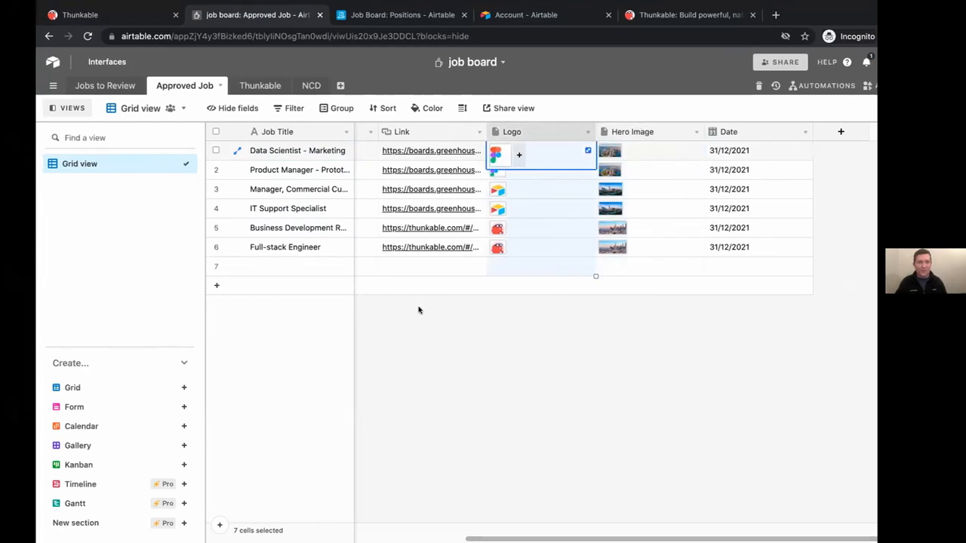
- Return to the Thunkable preview and check the listings down to the last job card
key(ctrl+Right)
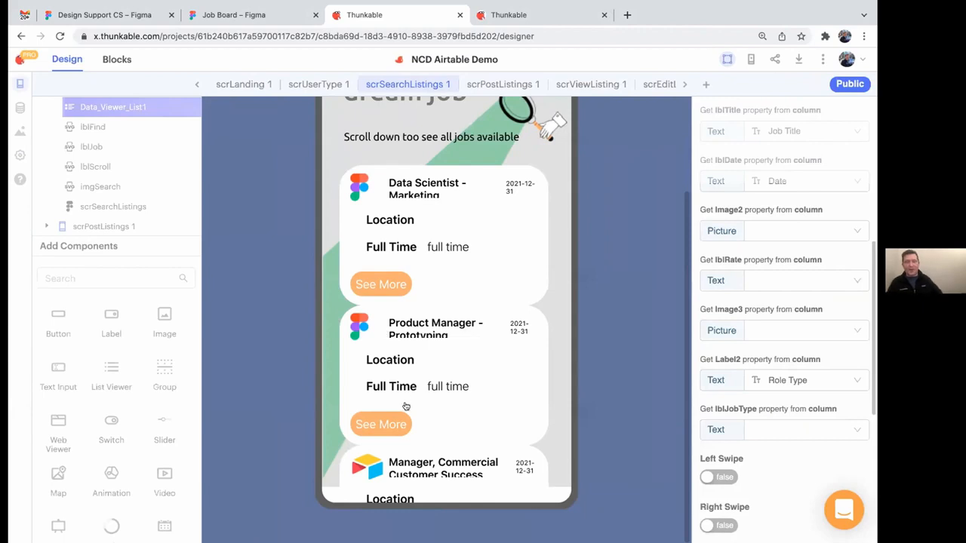
scroll(410, 406, down, 5)
scroll(413, 400, down, 5)
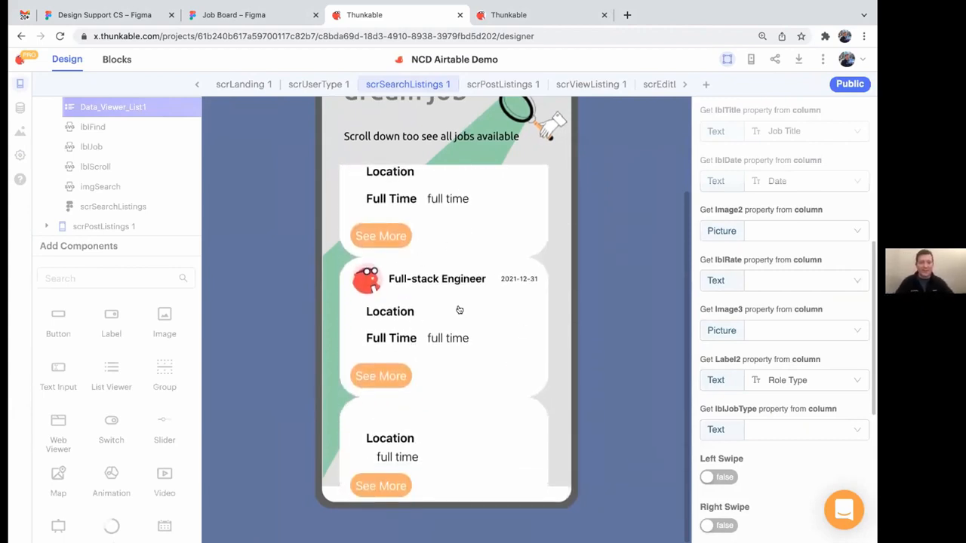
- View the scrViewListing screen in the preview and examine its job detail layout
click(575, 86)
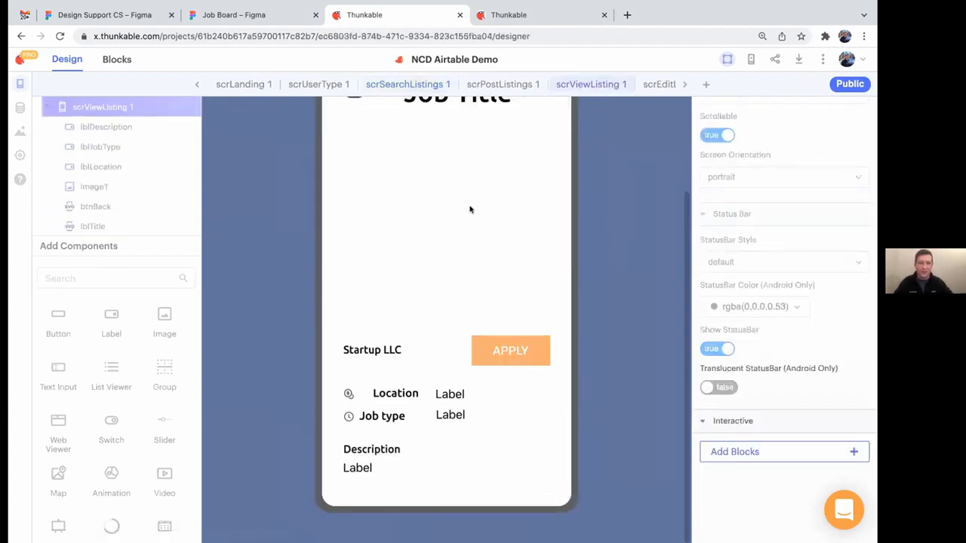
scroll(469, 209, up, 1)
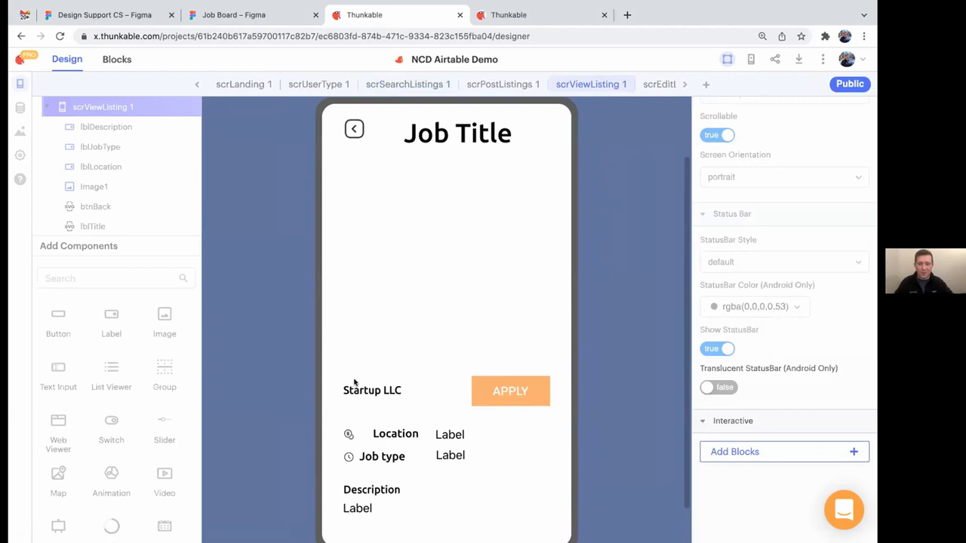
scroll(373, 99, up, 1)
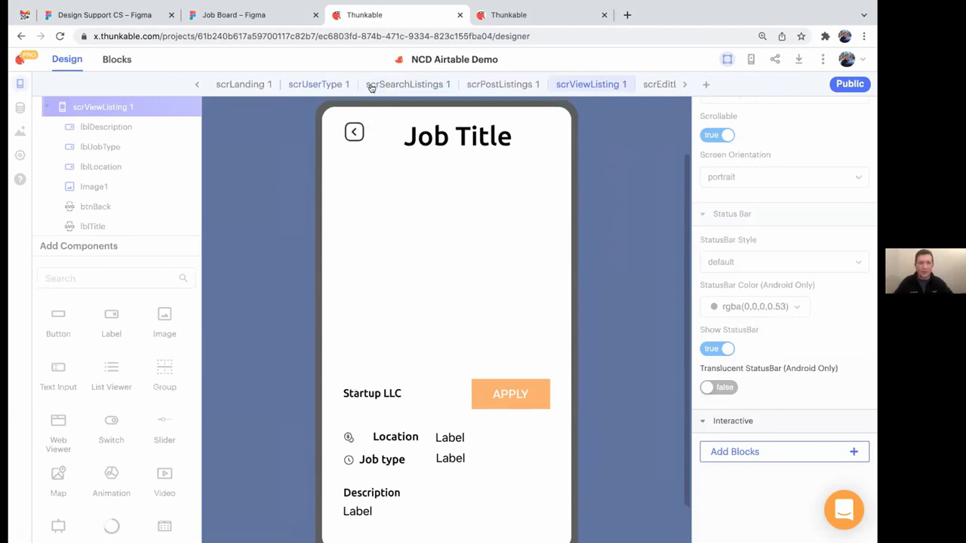
- Check the scrSearchListings preview, exit the preview, and look over the neighbouring job listing and job detail screens in the designer
click(371, 88)
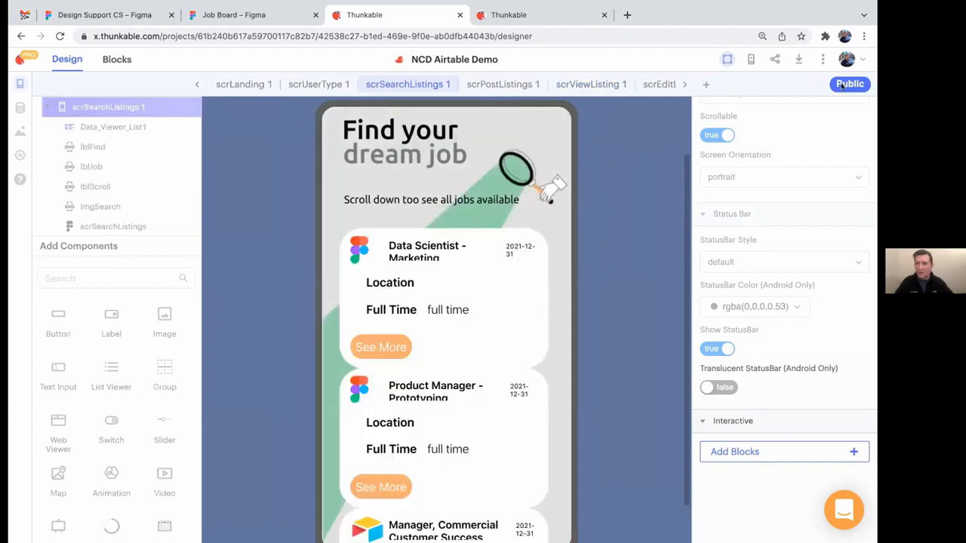
scroll(621, 213, up, 2)
click(634, 117)
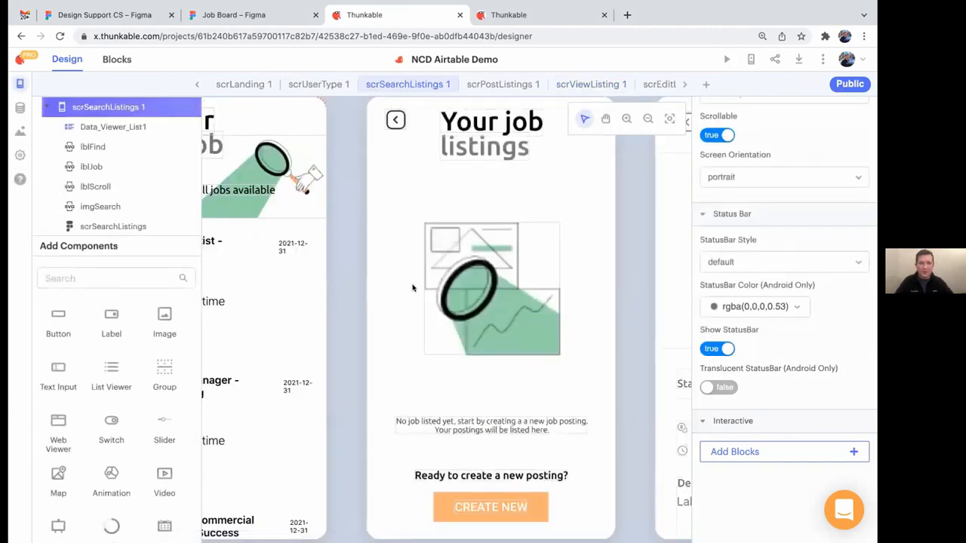
scroll(413, 287, right, 8)
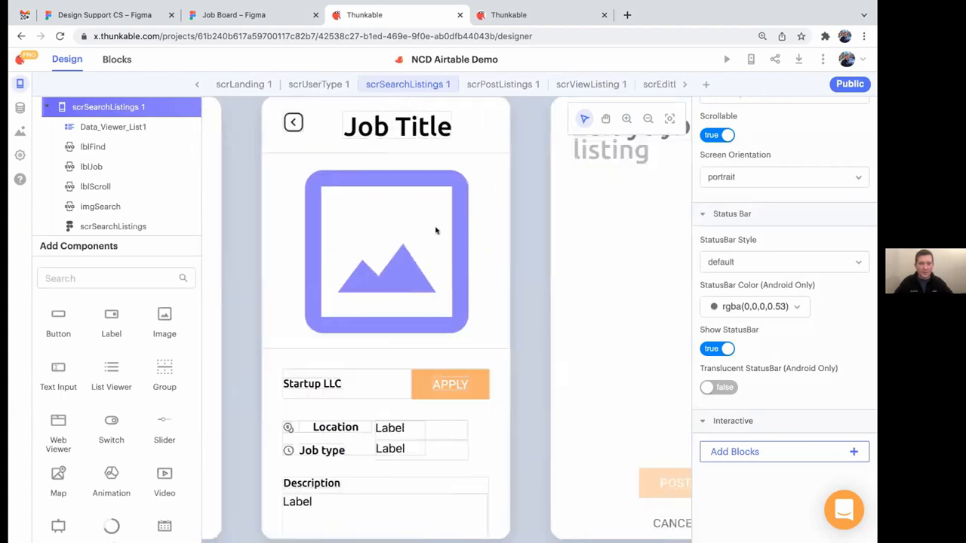
scroll(436, 230, left, 7)
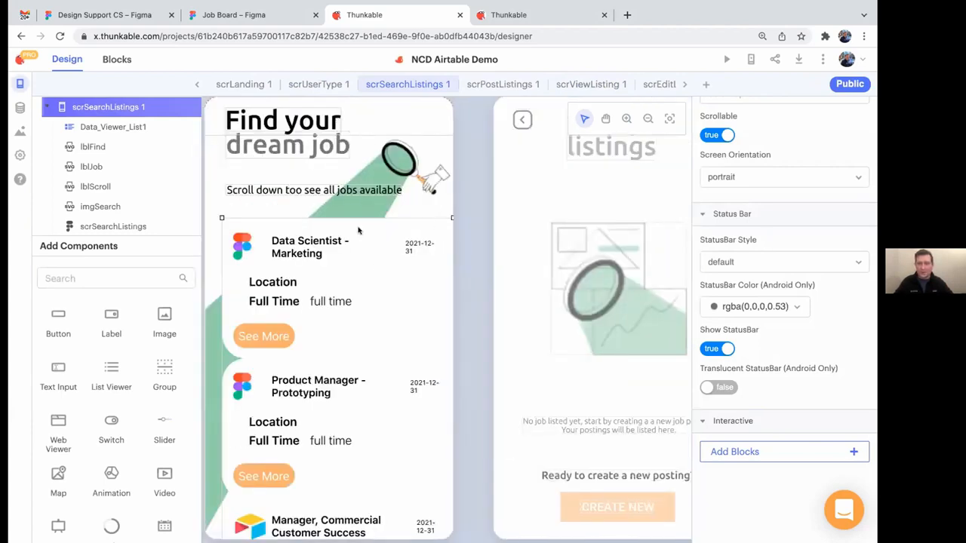
- Select btnEnter on the scrLanding screen and add its Click event block to the workspace
click(223, 86)
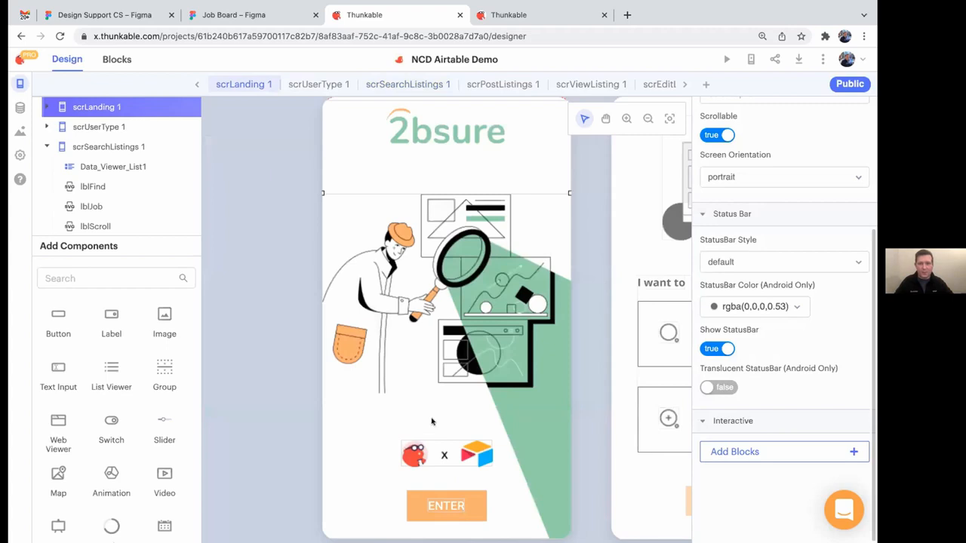
click(417, 507)
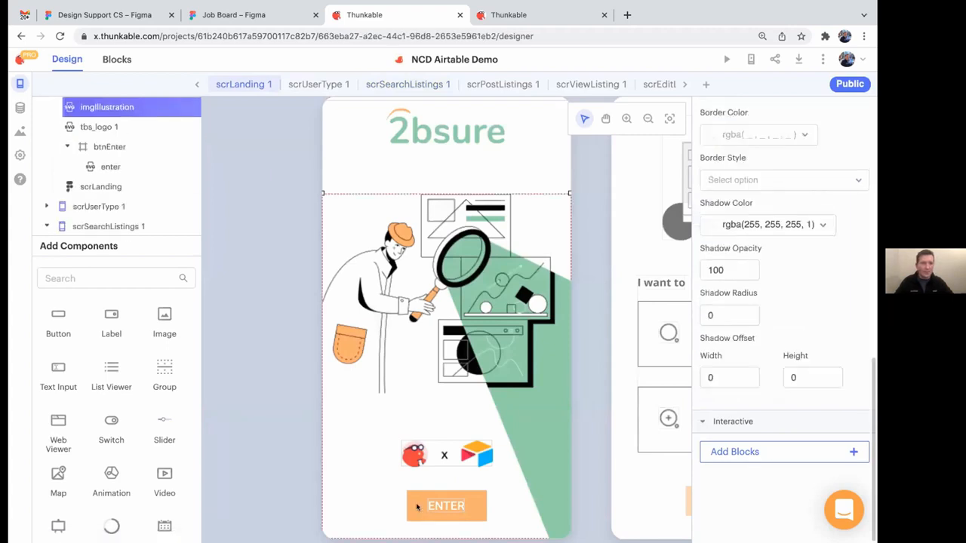
click(412, 507)
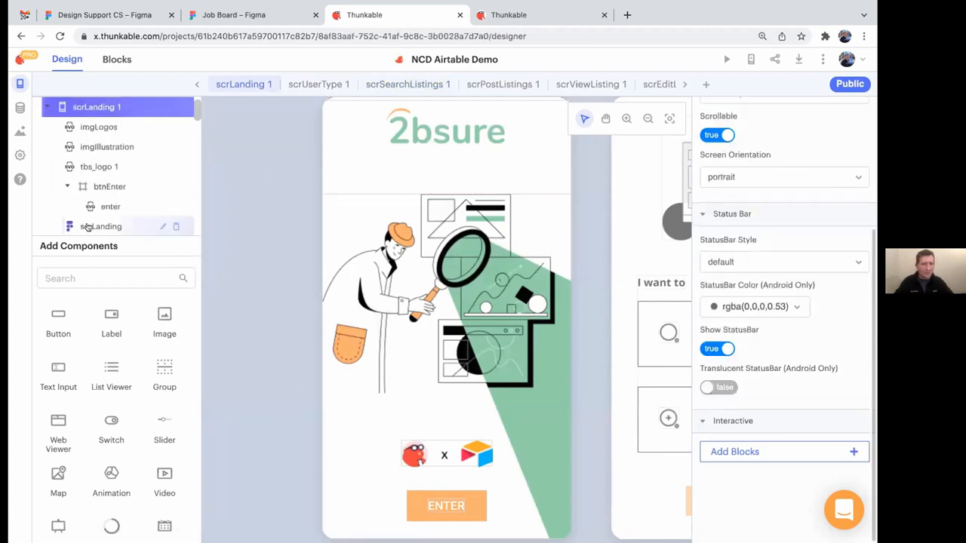
click(103, 186)
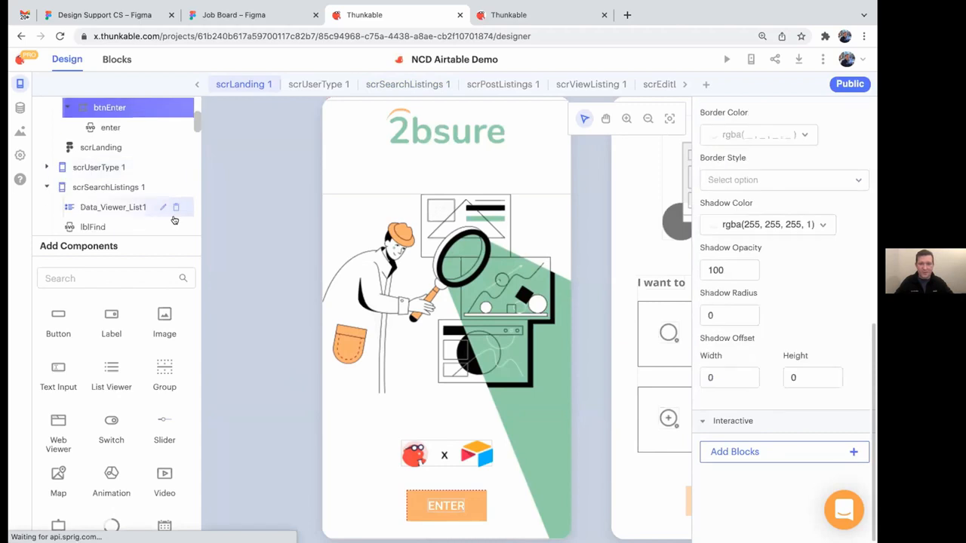
click(757, 449)
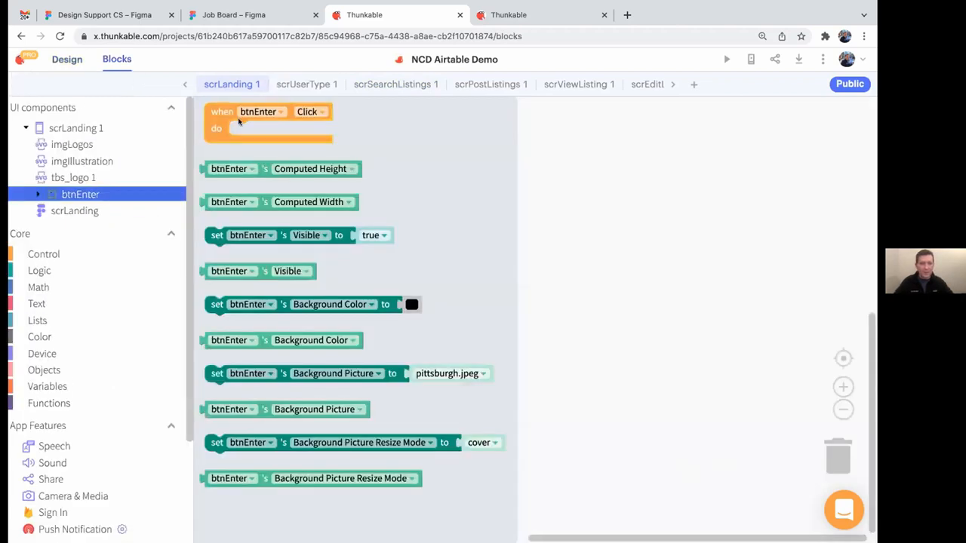
drag(239, 121, 337, 158)
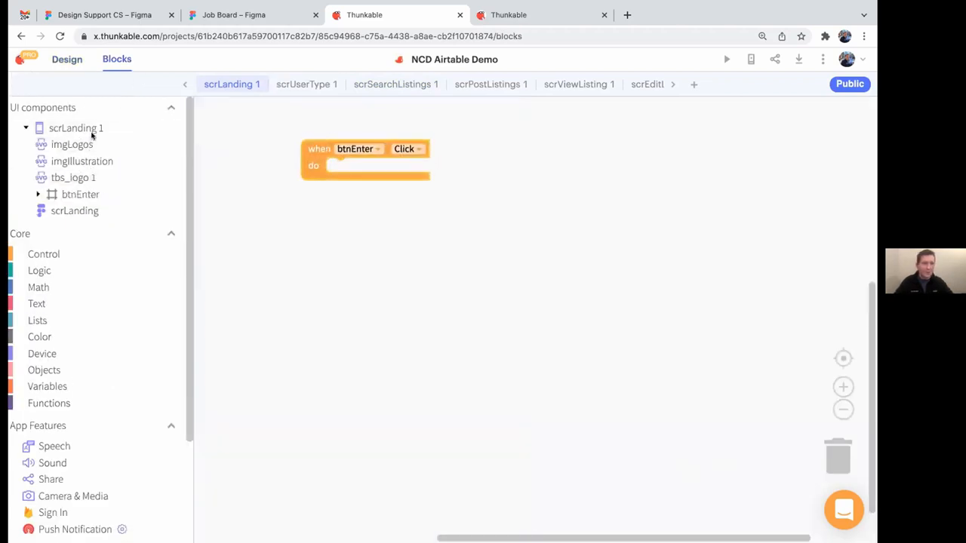
- Add a navigate block inside the btnEnter Click event and set its destination to scrUserType
click(90, 195)
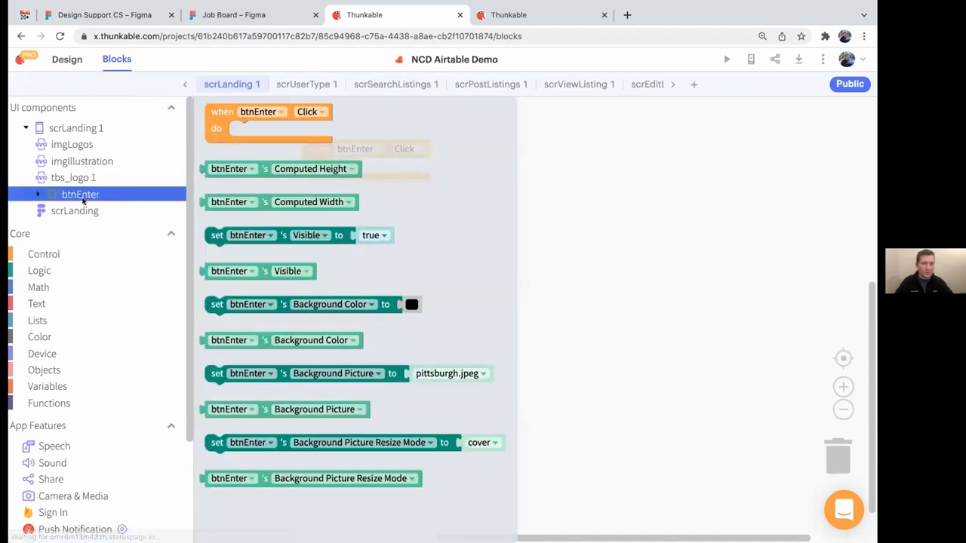
click(69, 256)
drag(234, 124, 356, 178)
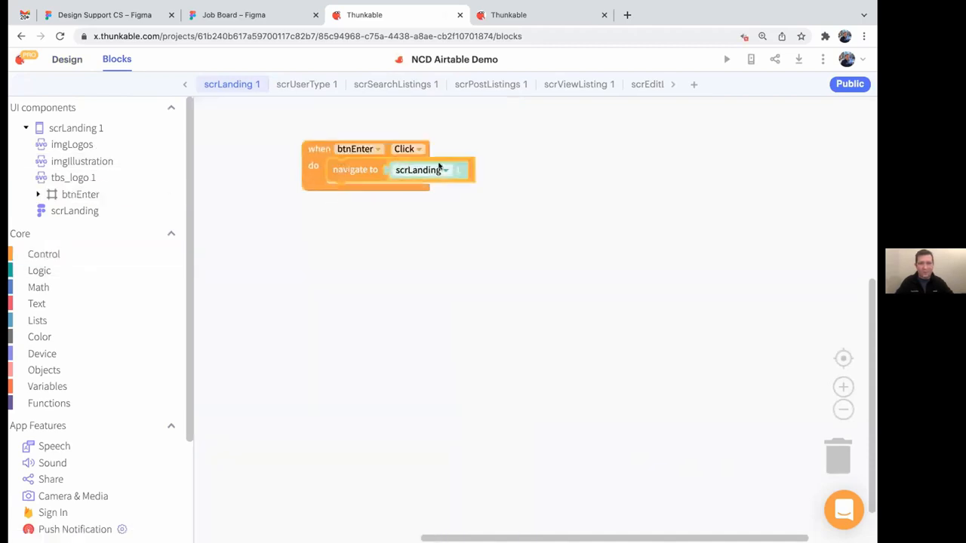
click(444, 170)
click(441, 198)
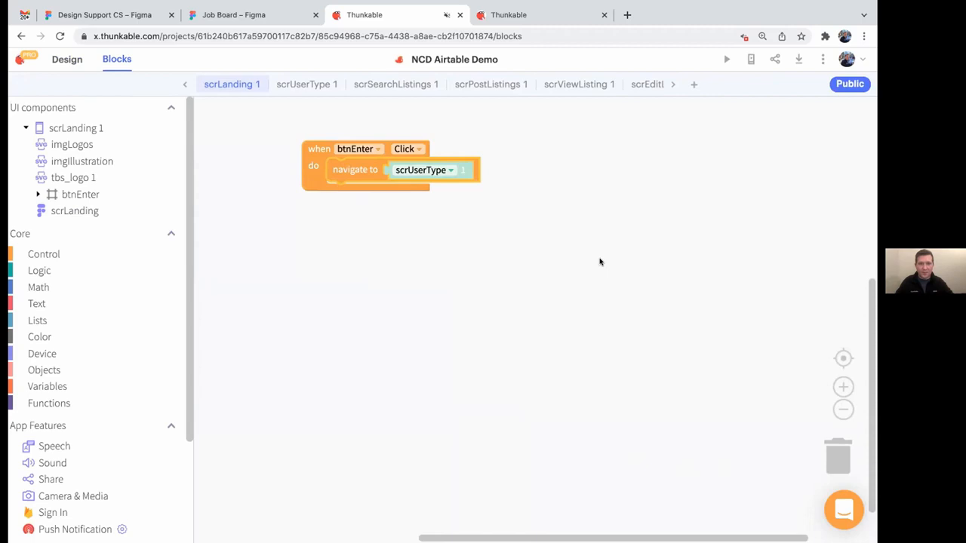
- Add separate Click event blocks for btnSearch and btnPost from grpButtons on the scrUserType screen
click(320, 88)
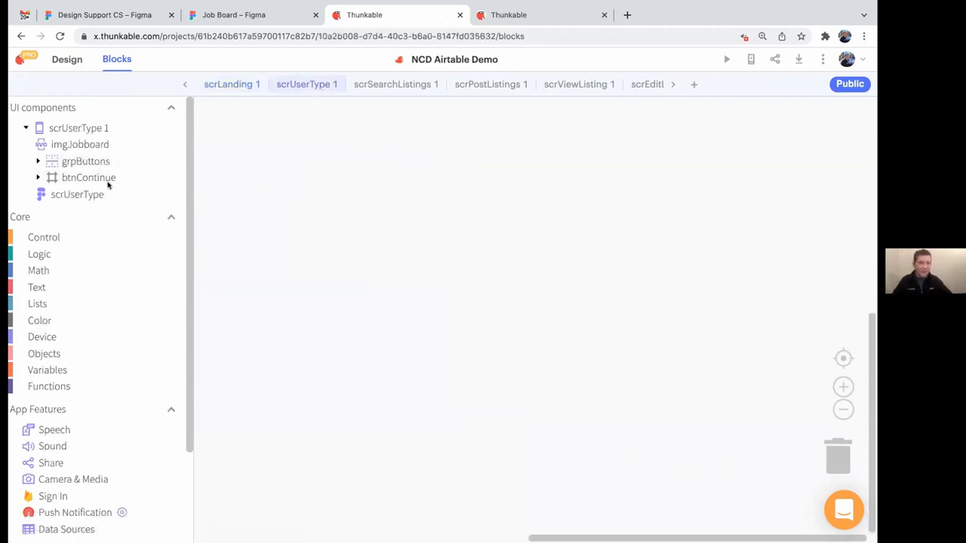
click(37, 162)
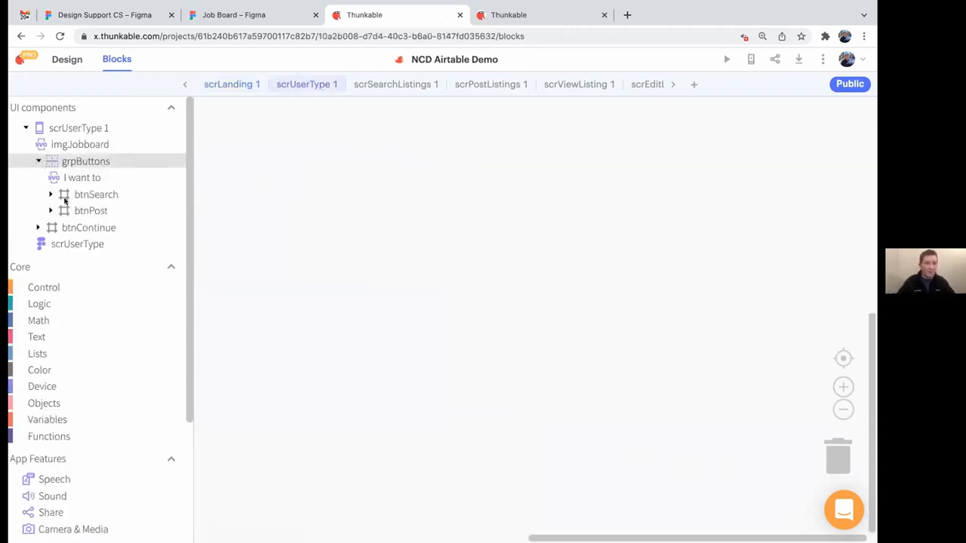
click(81, 195)
drag(205, 110, 308, 164)
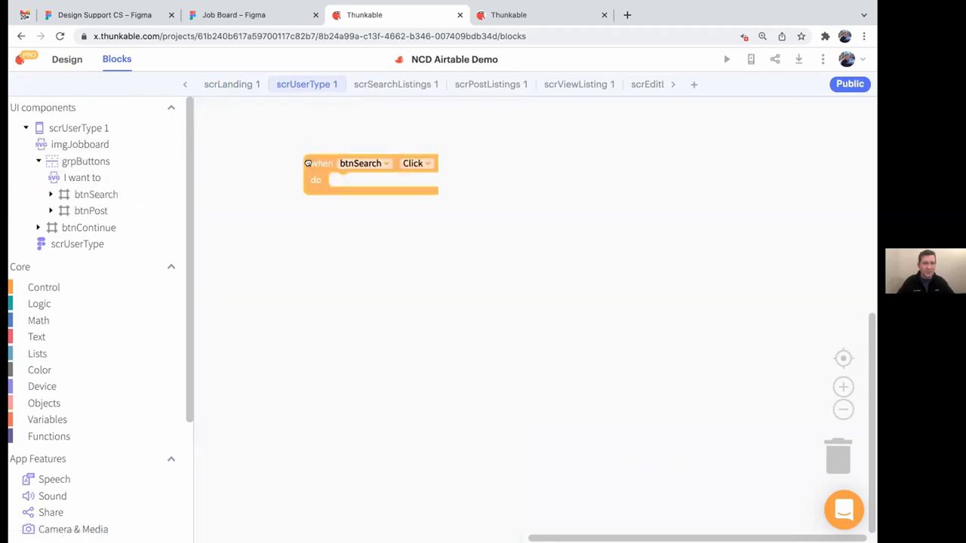
click(91, 211)
drag(214, 117, 318, 285)
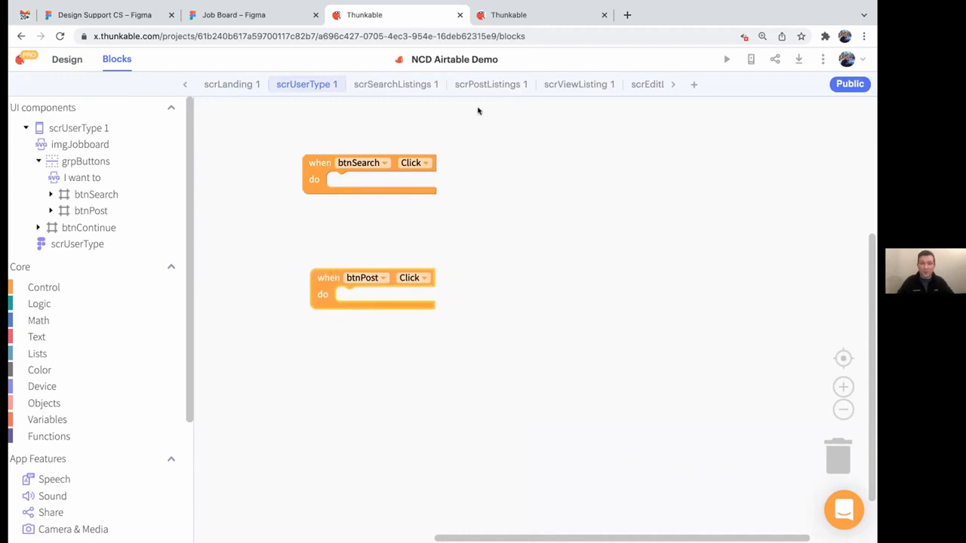
- Place a navigate block inside the btnPost Click event and set its destination to scrPostListings
click(89, 288)
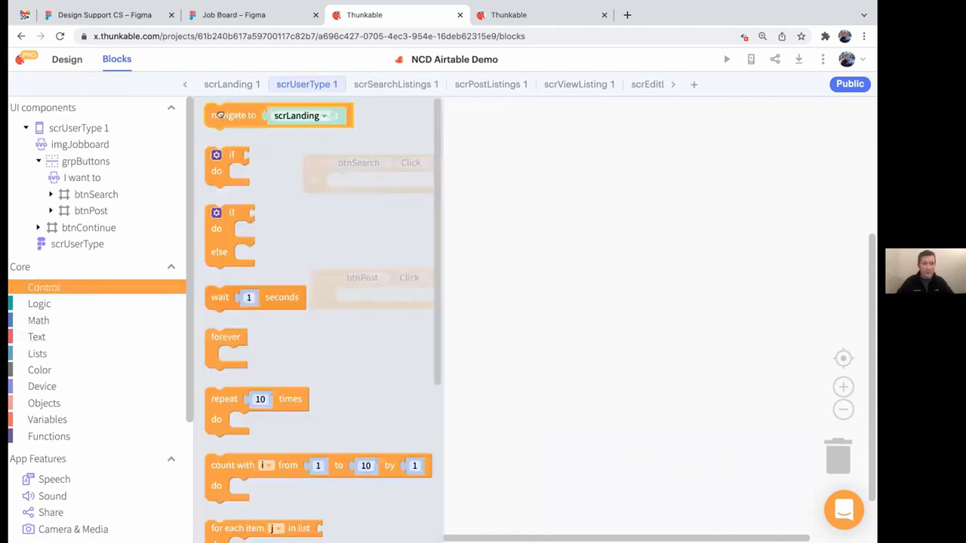
drag(221, 115, 343, 298)
click(441, 300)
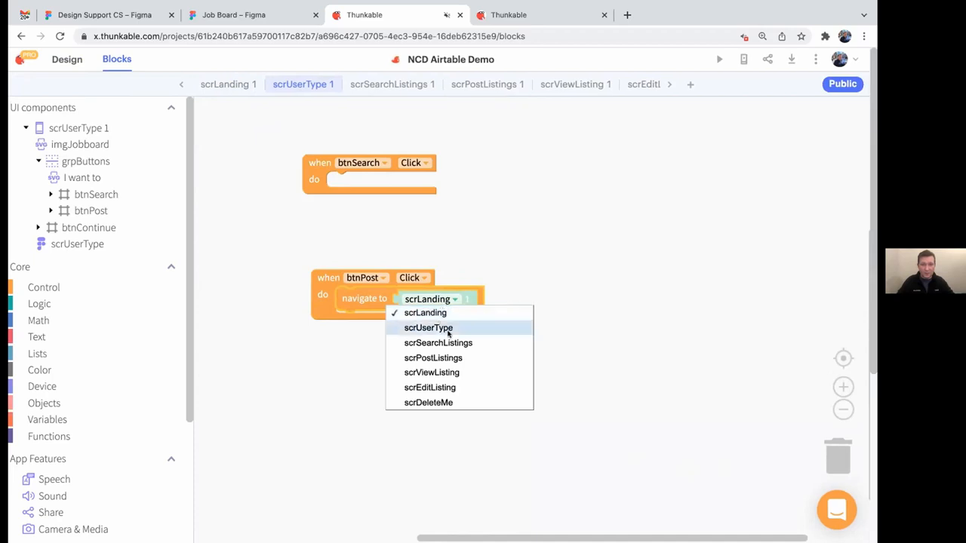
click(469, 359)
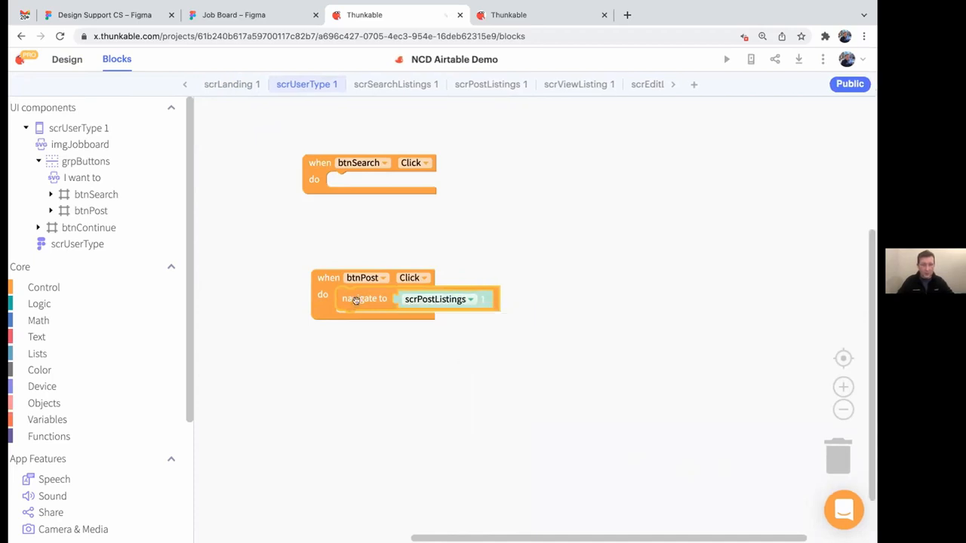
- Copy the navigate block into the btnSearch Click event and set the copy's destination to scrSearchListings
key(ctrl+c)
key(ctrl+v)
drag(381, 332, 356, 185)
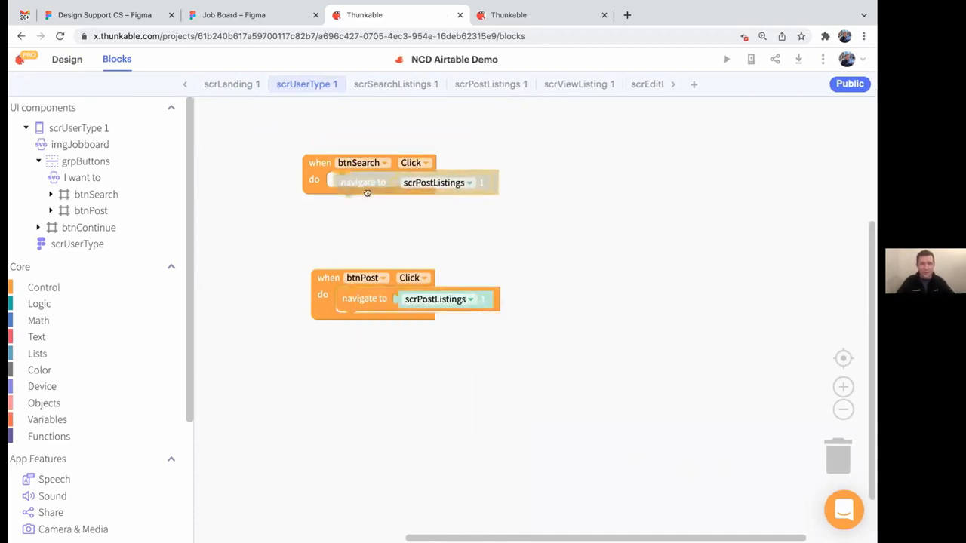
click(843, 386)
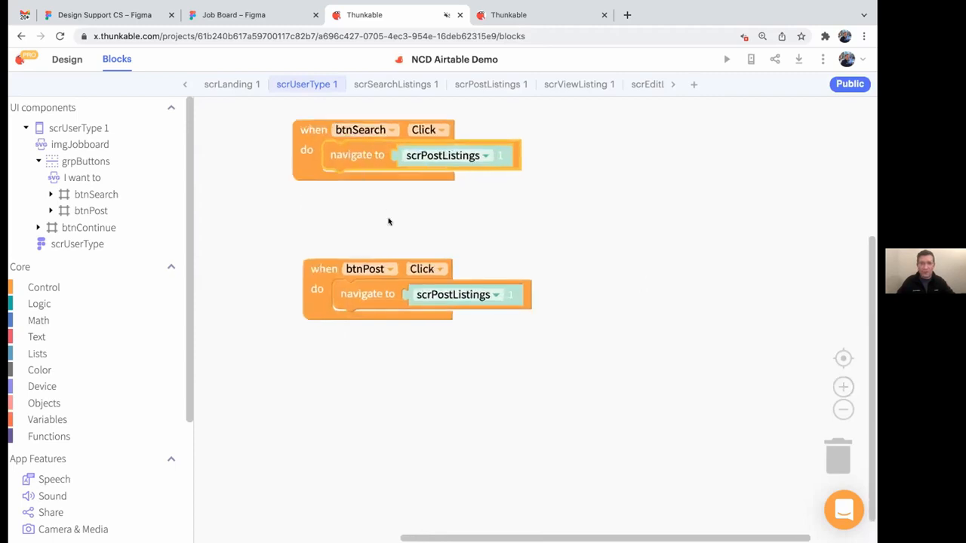
scroll(388, 220, up, 1)
click(440, 207)
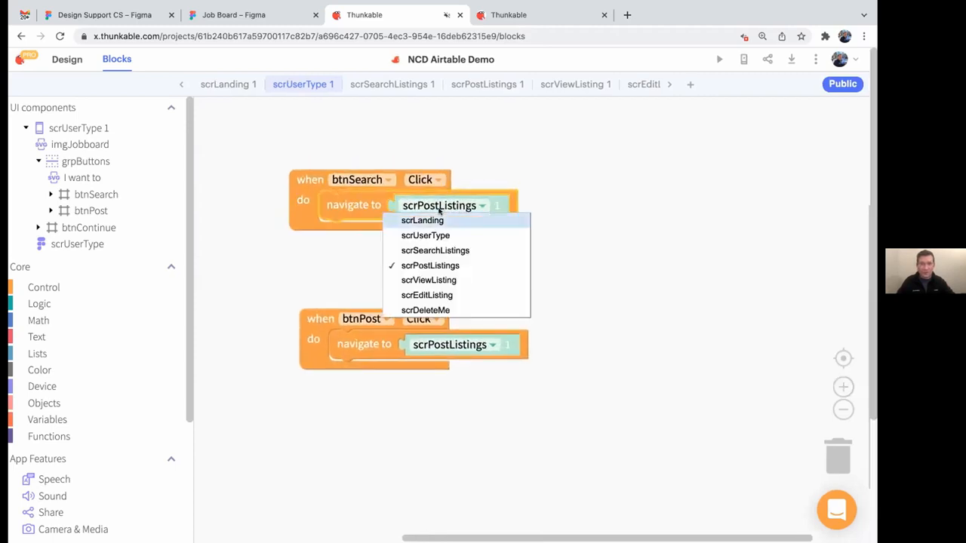
click(457, 283)
click(453, 205)
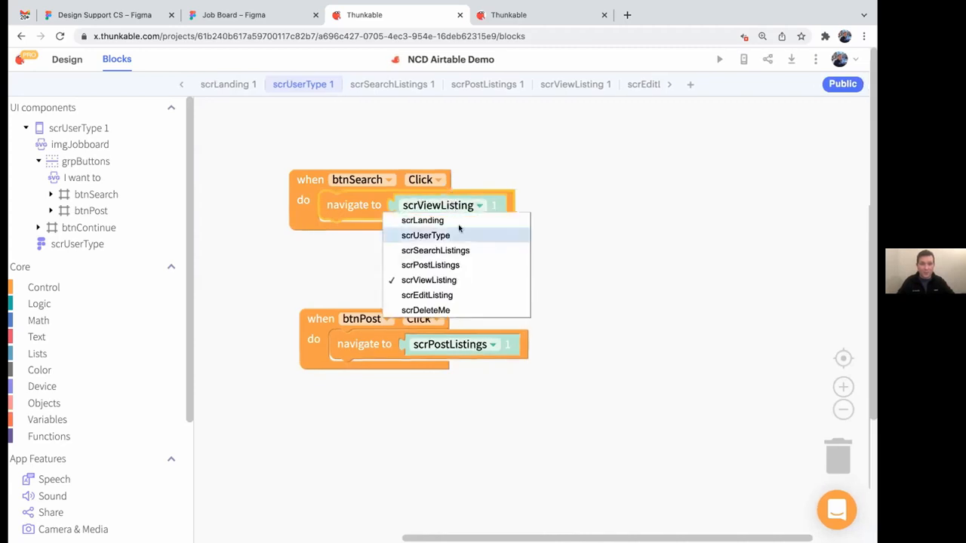
click(438, 251)
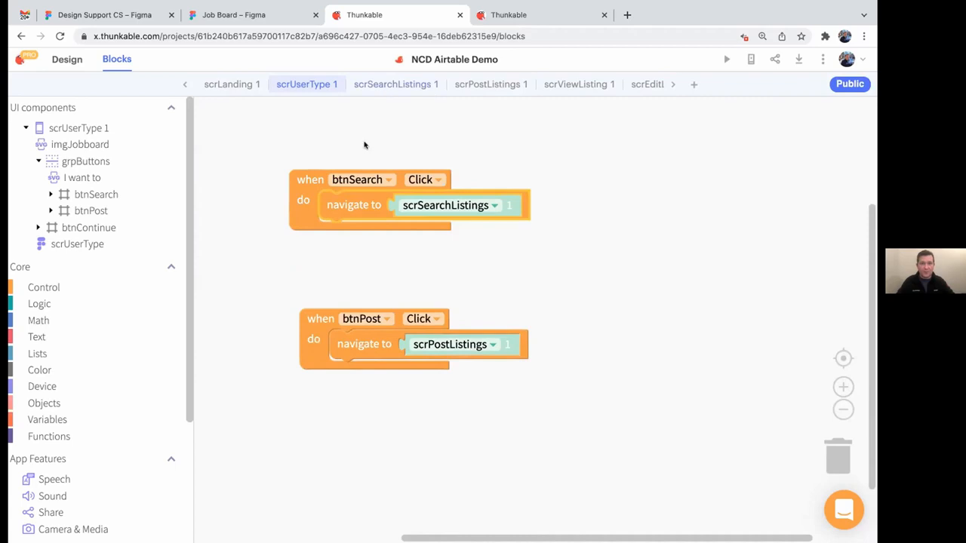
- Add the Item Click event block for Data_Viewer_List1 on the scrSearchListings screen
click(383, 82)
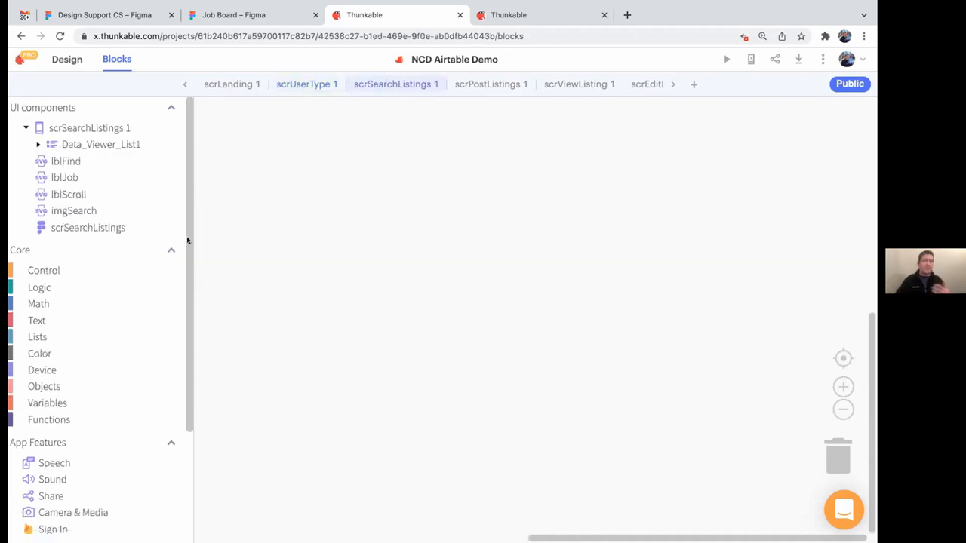
click(93, 144)
drag(216, 112, 404, 221)
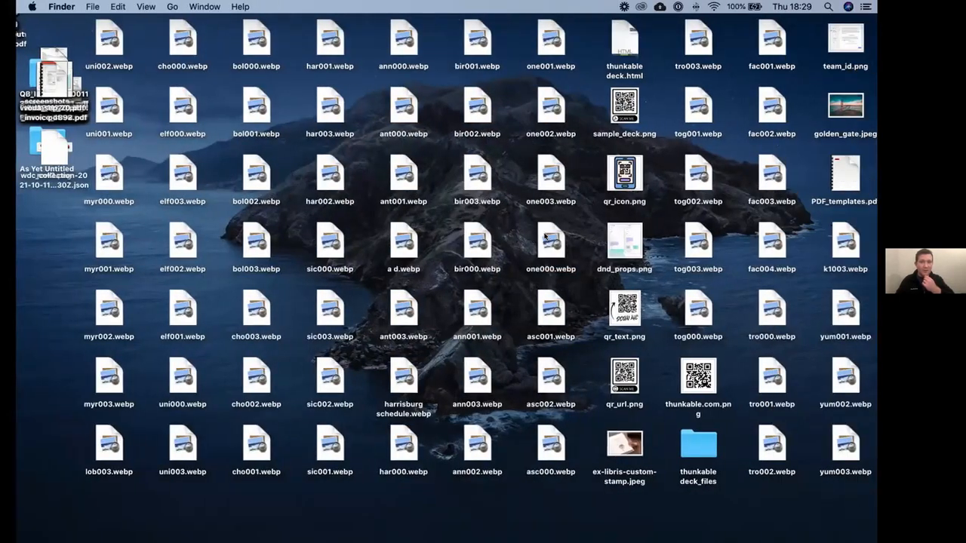
- Switch to the job board base in Airtable and examine the rows of the Approved Job table
key(ctrl+Left)
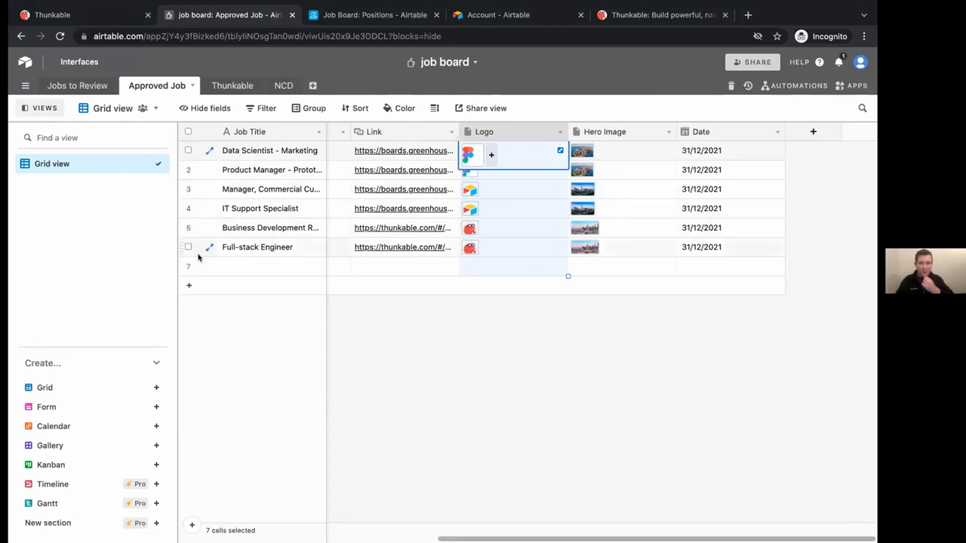
scroll(194, 252, left, 1)
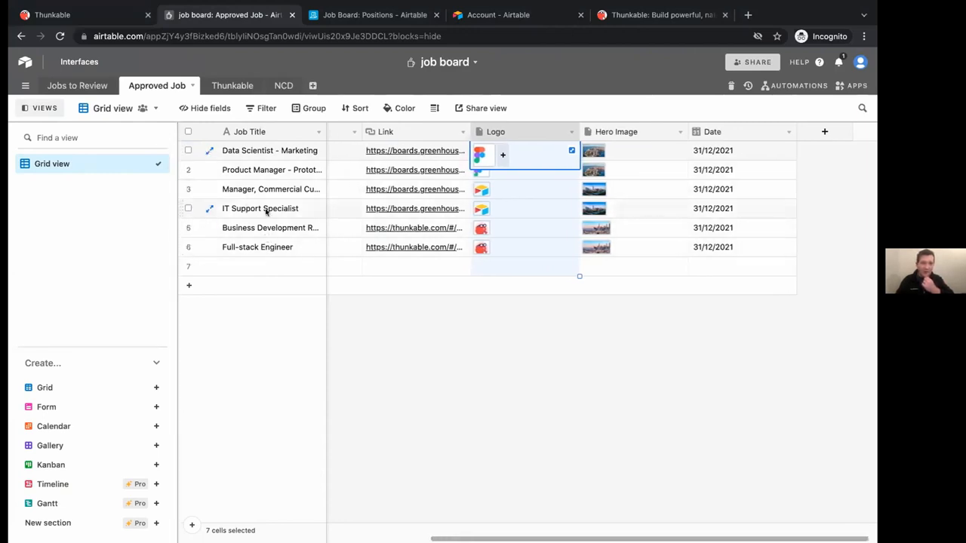
scroll(259, 210, left, 1)
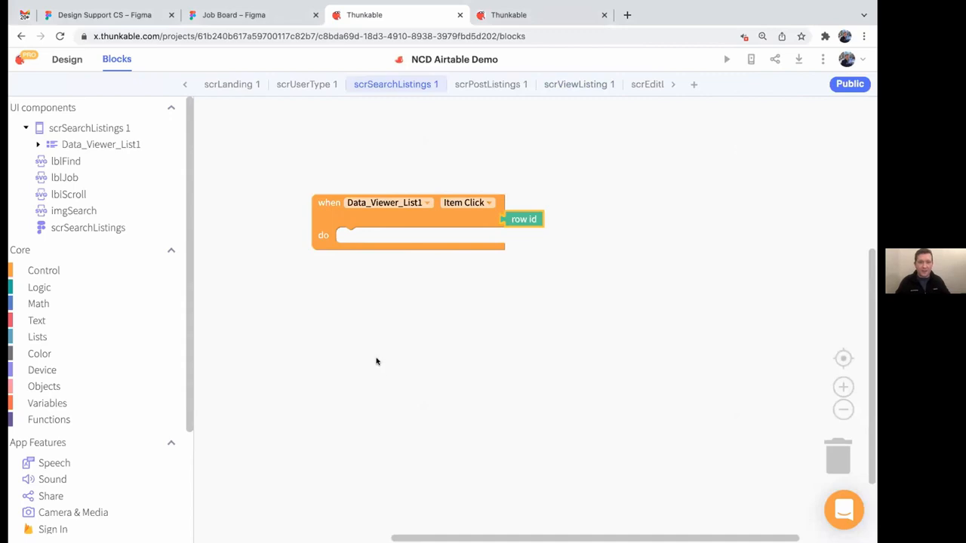
- Add a block on scrSearchListings that initializes an app variable named selectedRow
click(71, 401)
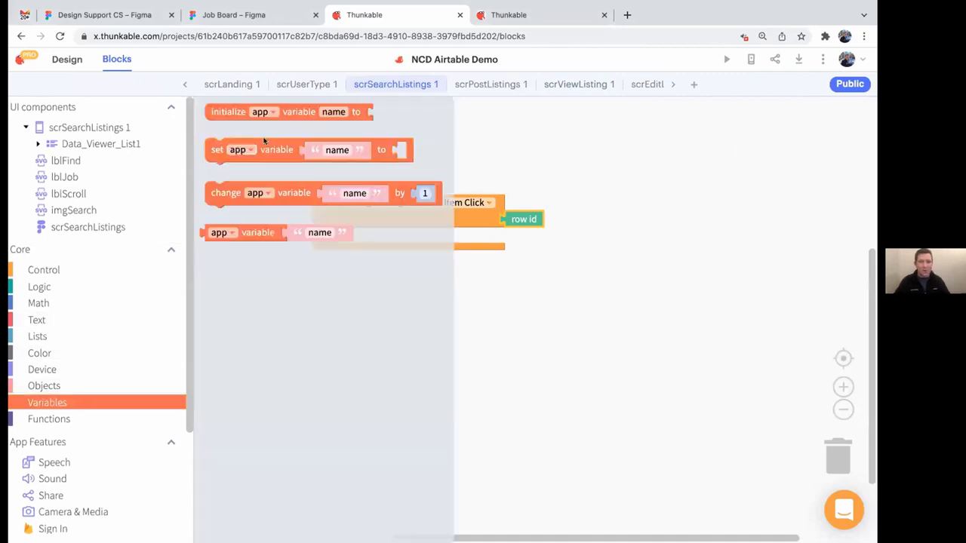
drag(295, 111, 373, 158)
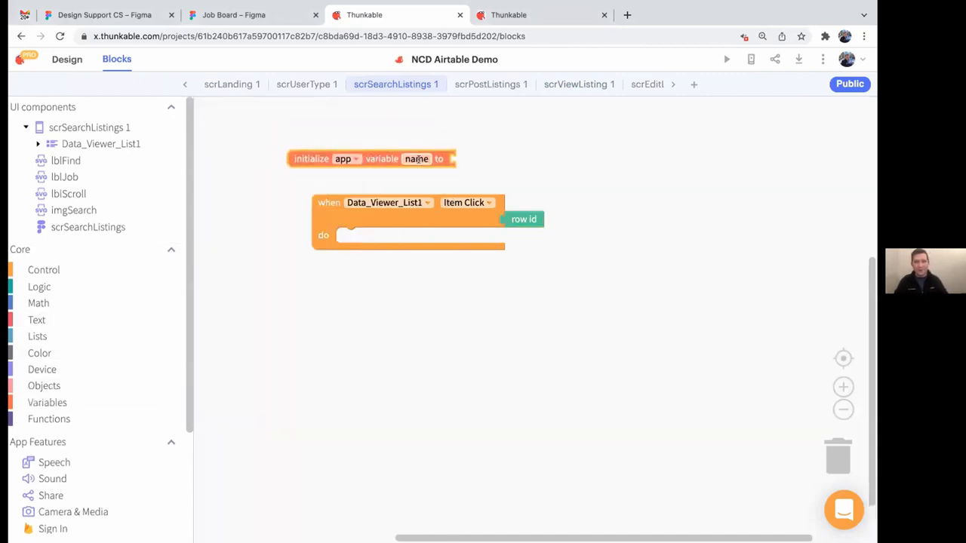
click(417, 157)
click(843, 387)
click(843, 386)
click(842, 386)
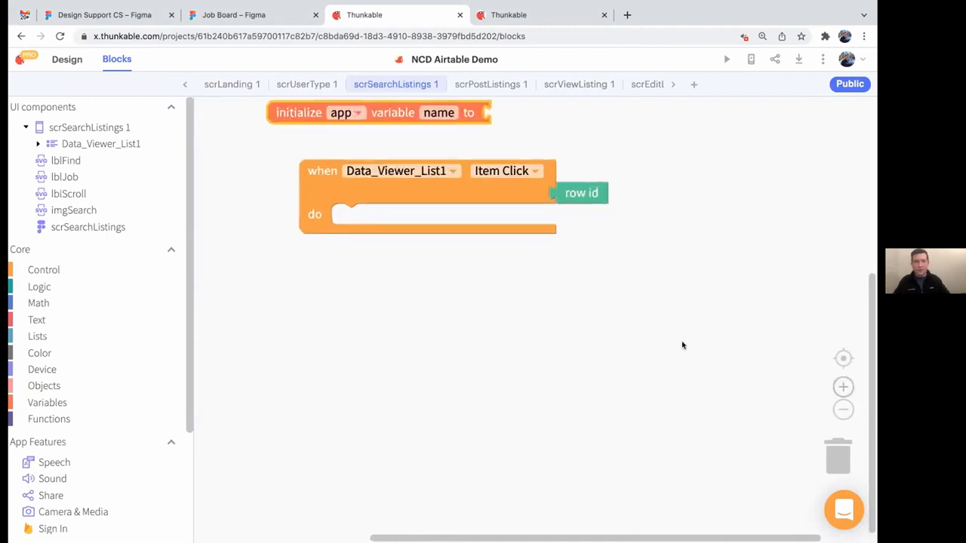
scroll(428, 323, up, 3)
click(381, 234)
text(sle)
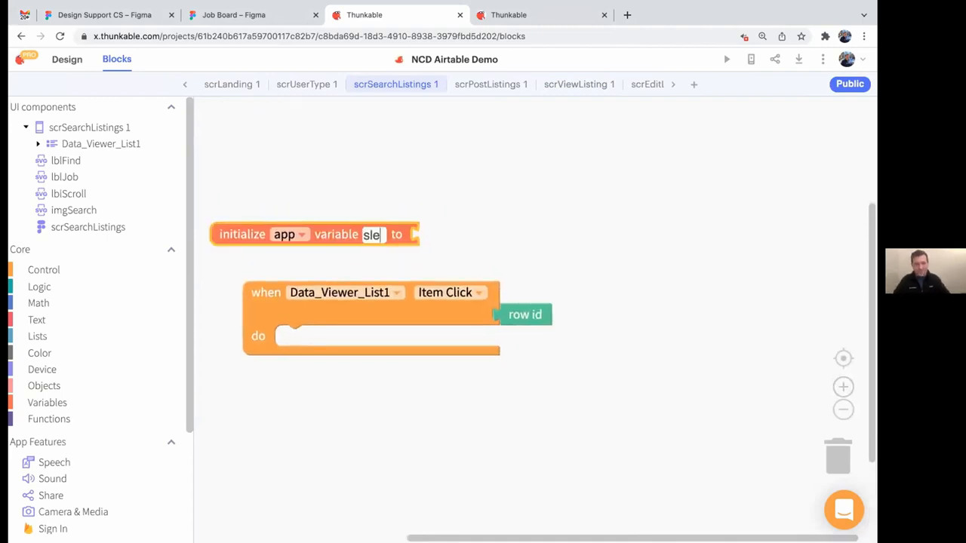
key(BackSpace)
key(BackSpace)
text(ele)
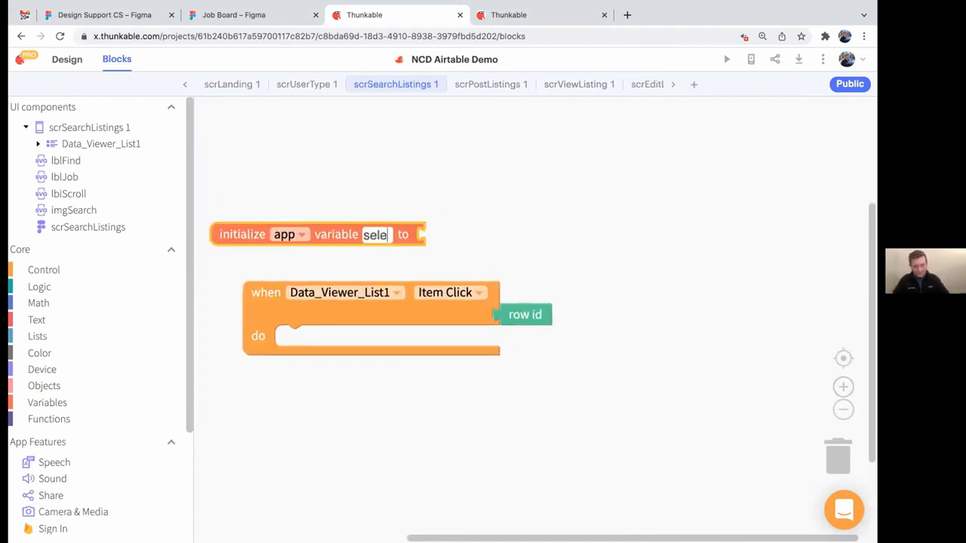
text(ctedRow)
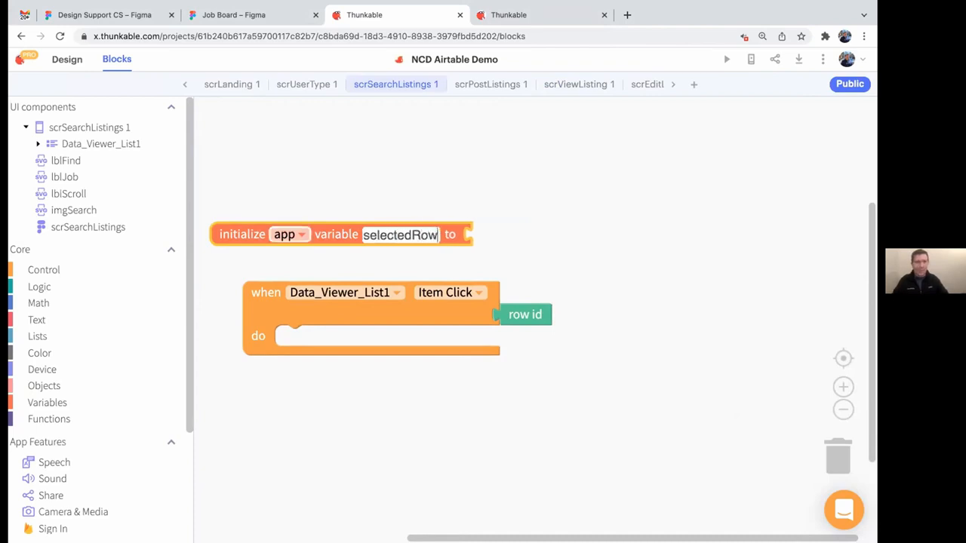
- Inside the Data_Viewer_List1 Item Click event, set the app variable selectedRow to the event's row id
click(64, 406)
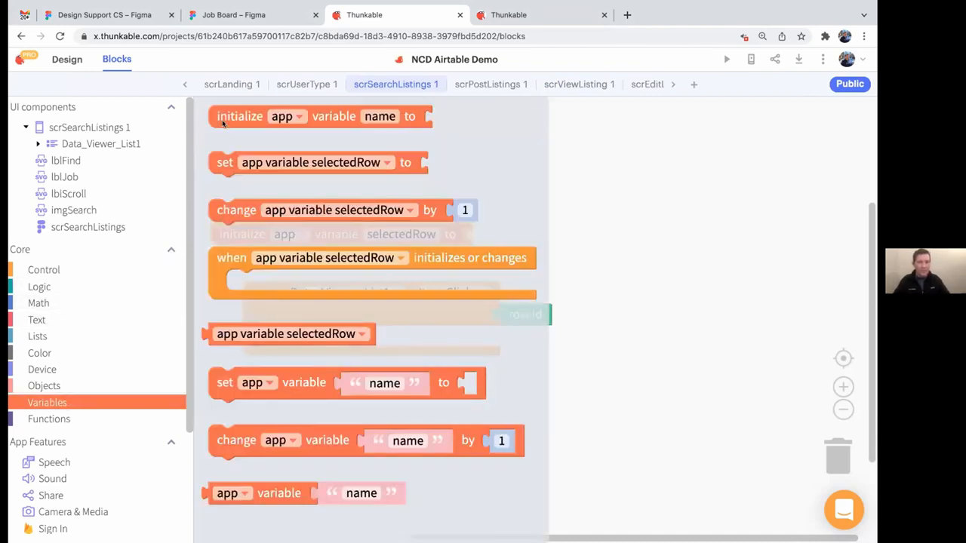
drag(227, 161, 289, 338)
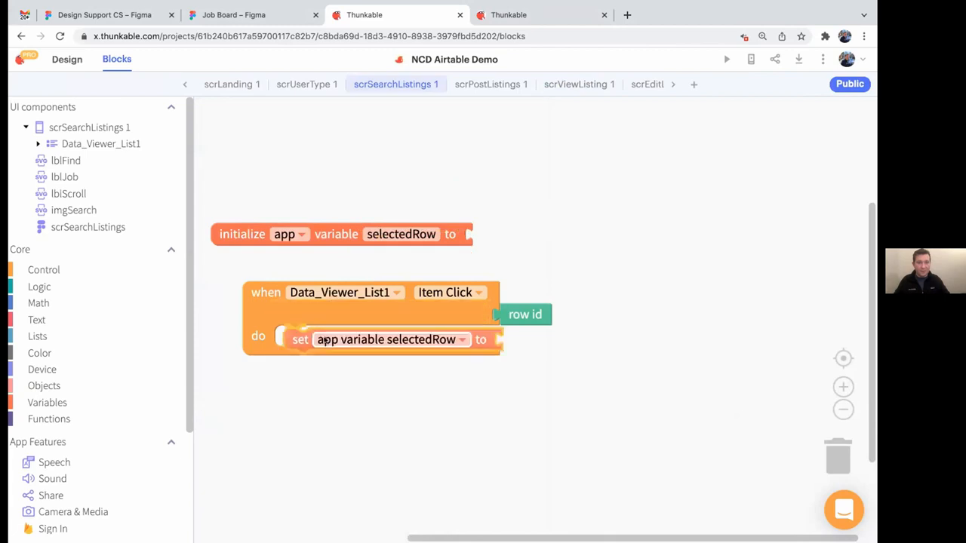
drag(527, 315, 523, 338)
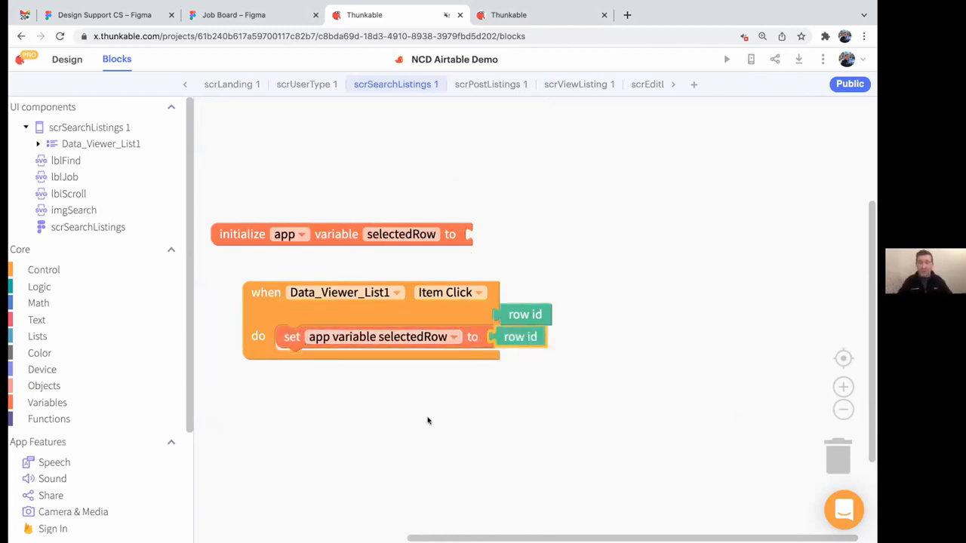
- Add a navigate block below the selectedRow assignment and set its destination to scrViewListing
drag(322, 430, 326, 405)
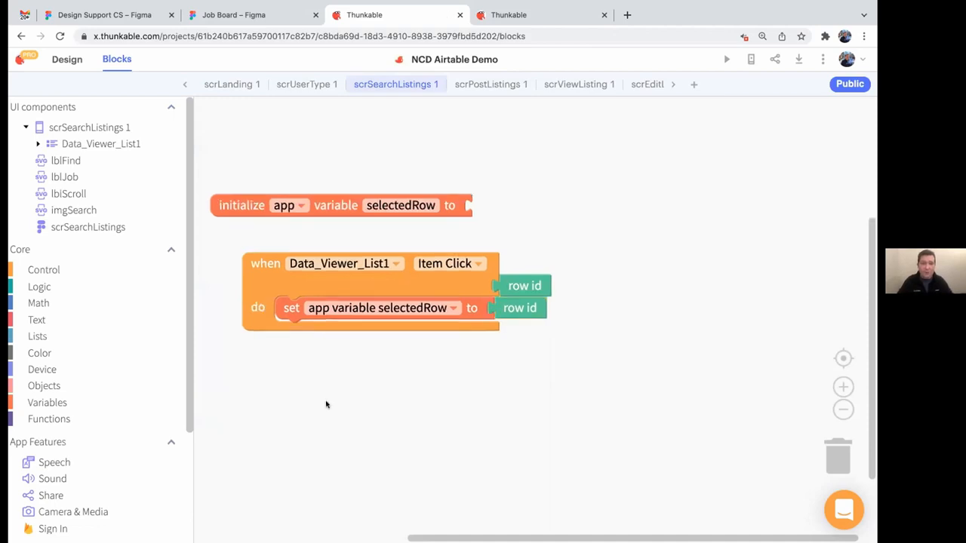
click(85, 272)
drag(246, 119, 299, 322)
click(407, 336)
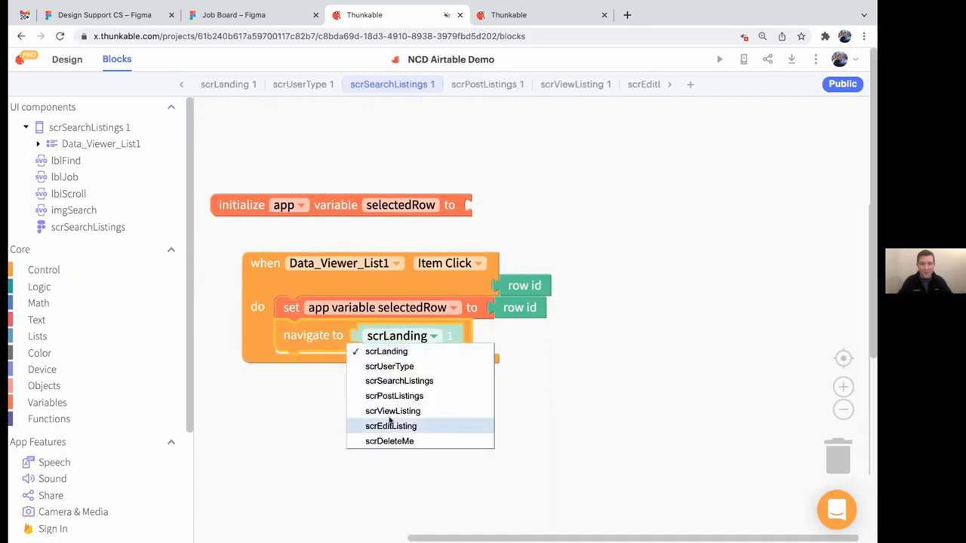
click(428, 411)
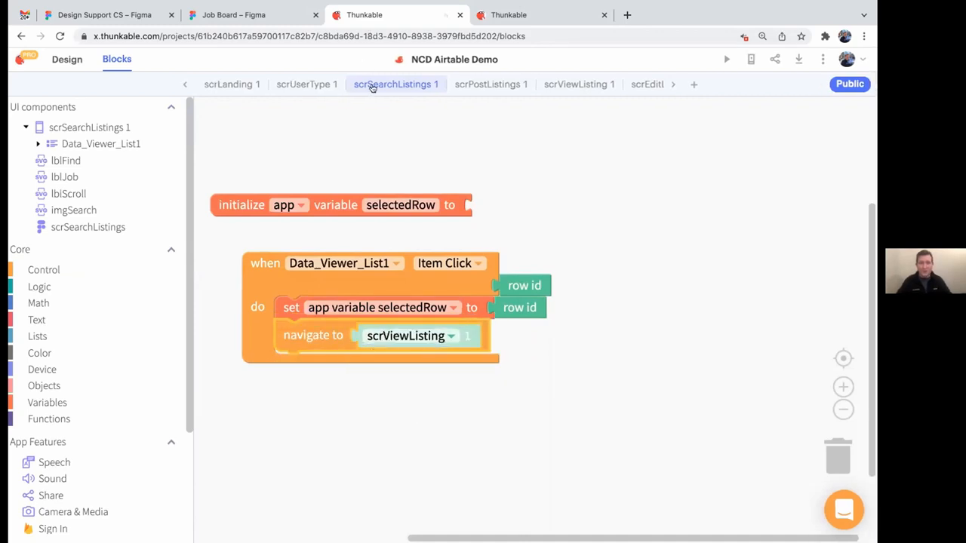
- Open the design of scrViewListing and delete the lblTitle image from its header
click(580, 85)
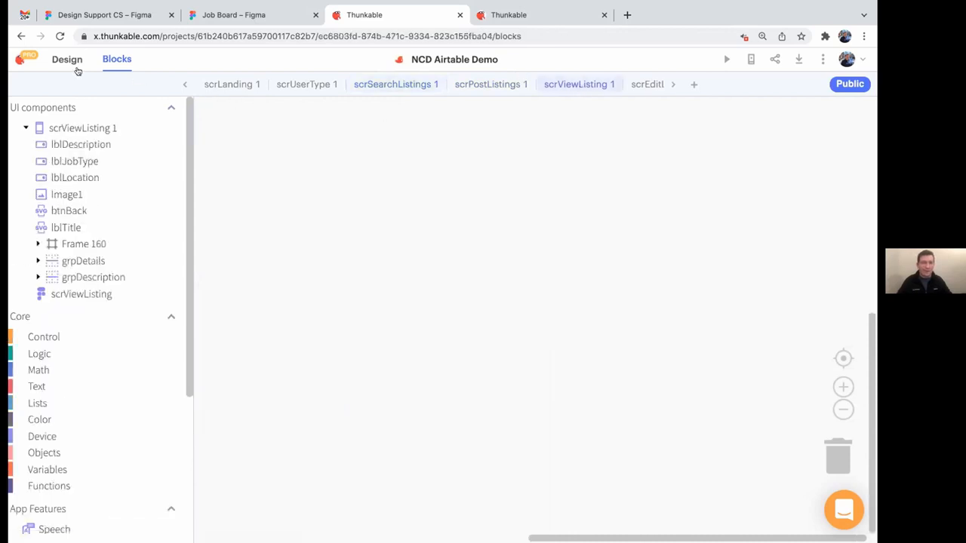
click(65, 59)
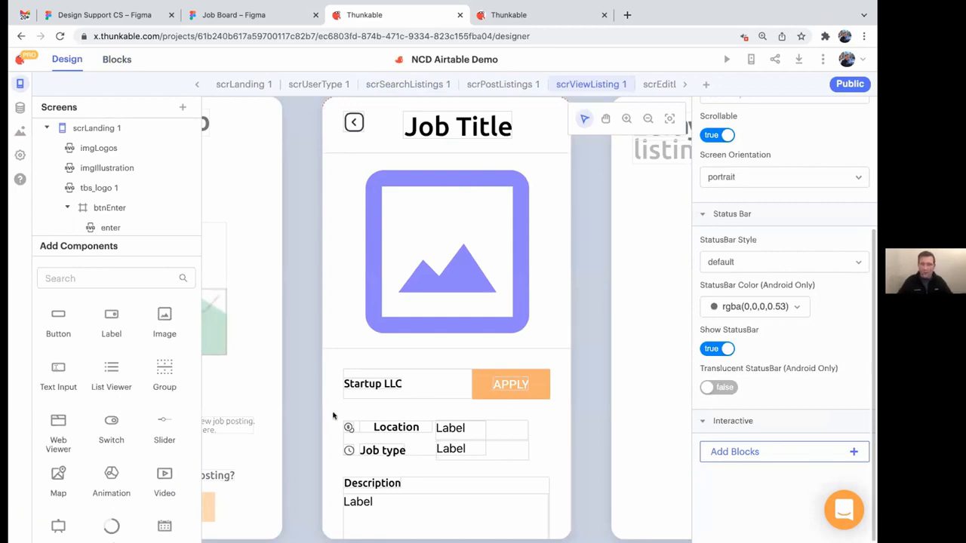
click(445, 126)
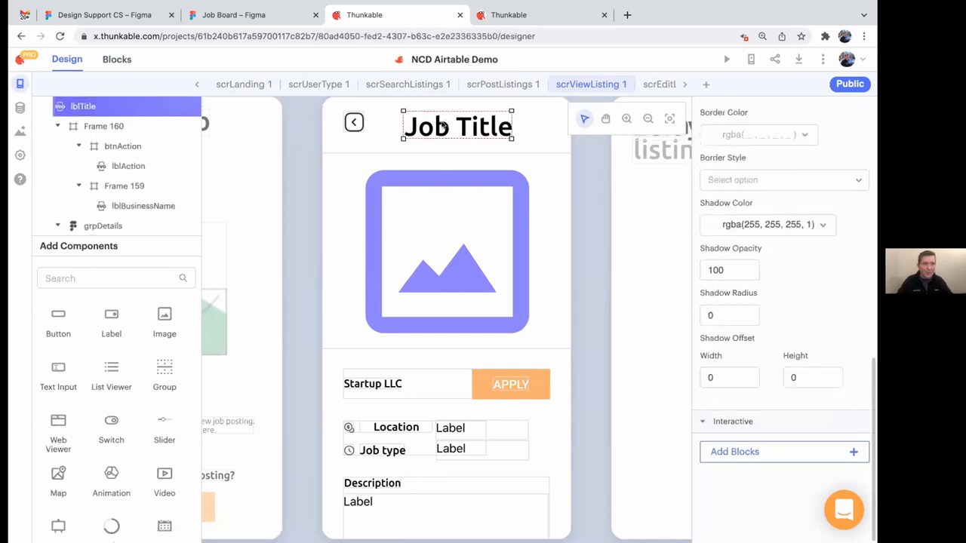
scroll(749, 144, up, 10)
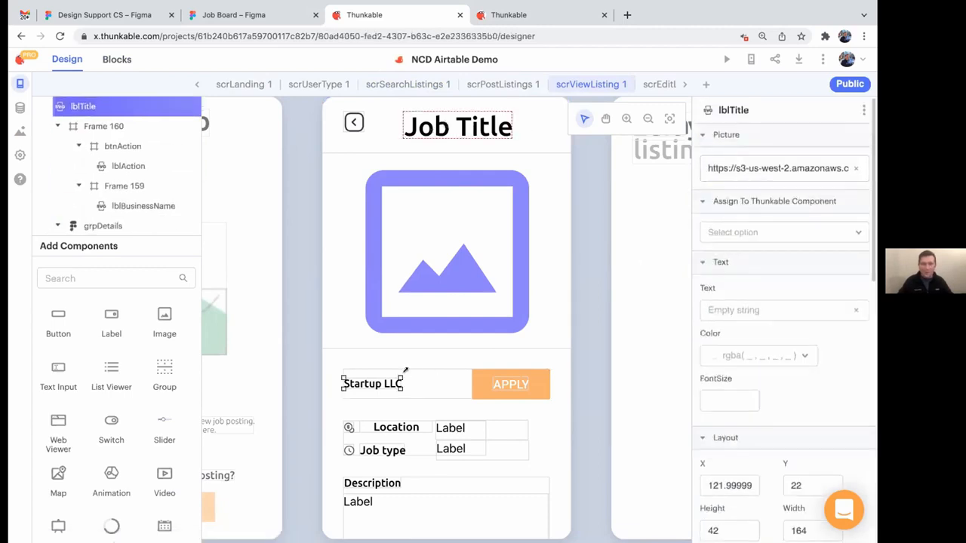
click(860, 110)
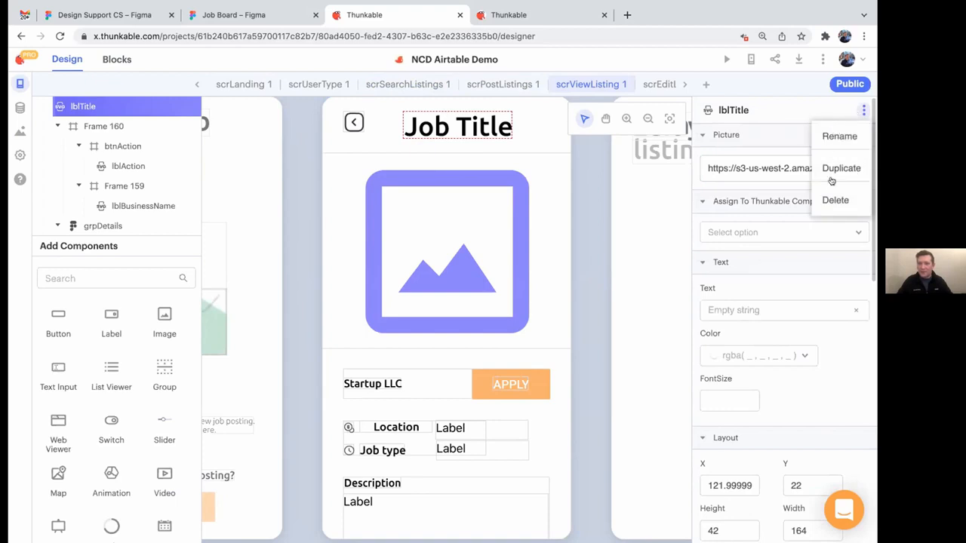
click(834, 201)
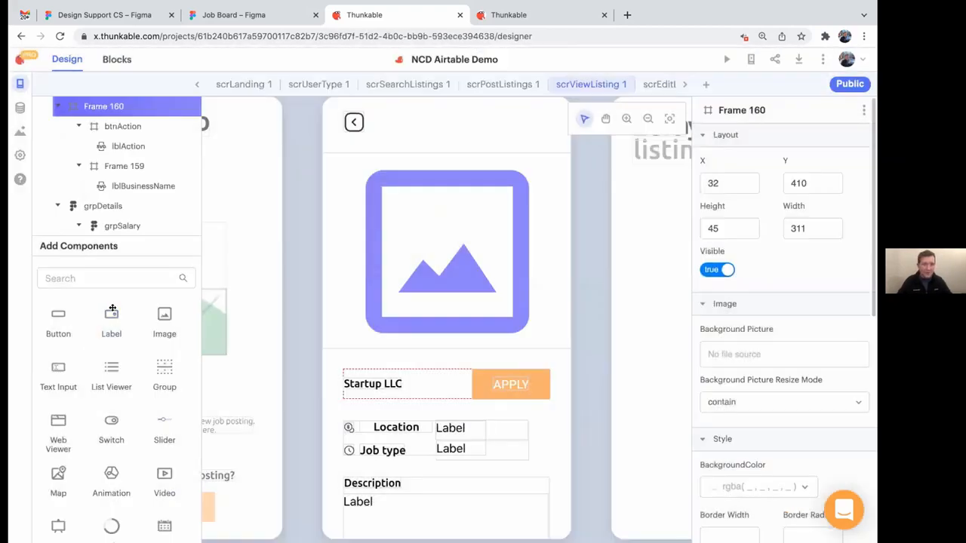
- Place a label beside the back button in the header, enlarge it to fill the title area, and name it lblJobTitle
drag(111, 309, 412, 123)
drag(474, 129, 535, 141)
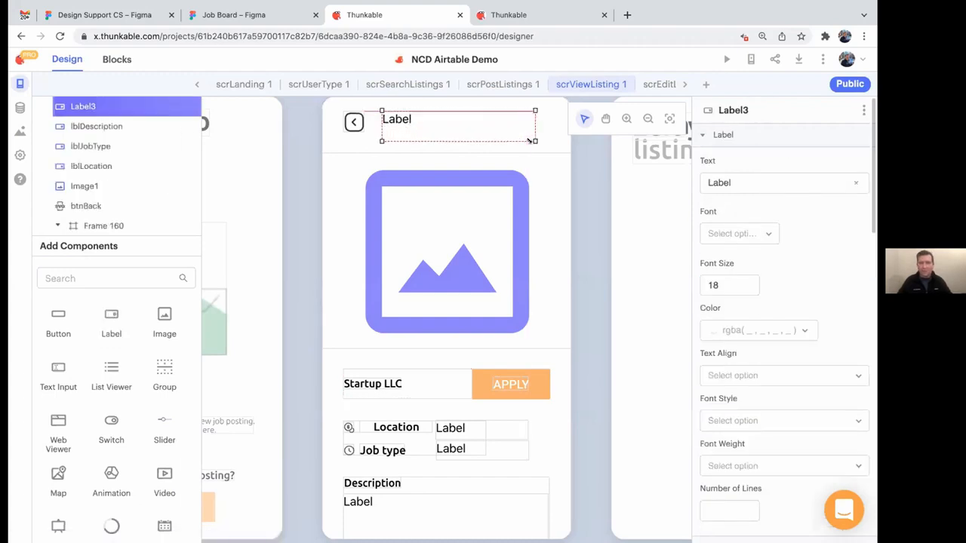
click(744, 111)
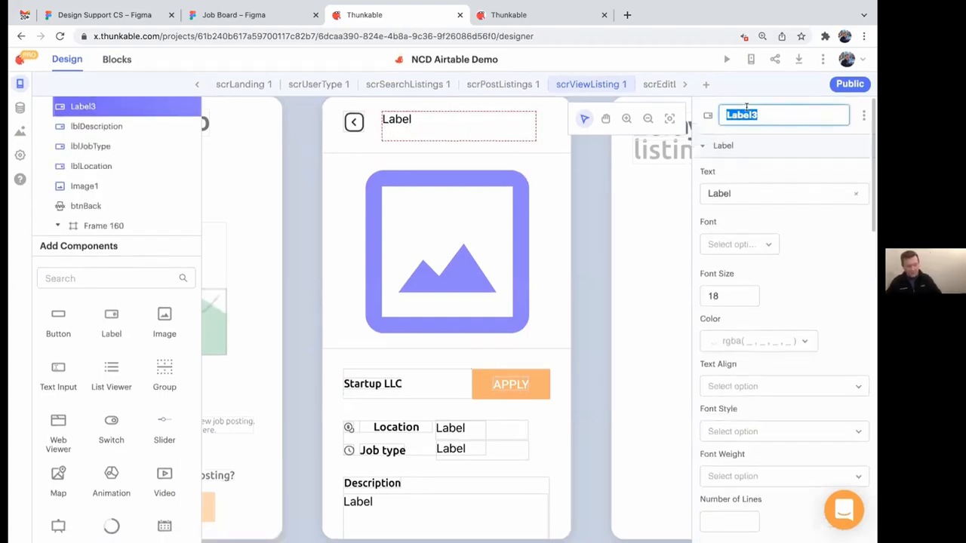
text(lblJobTitle)
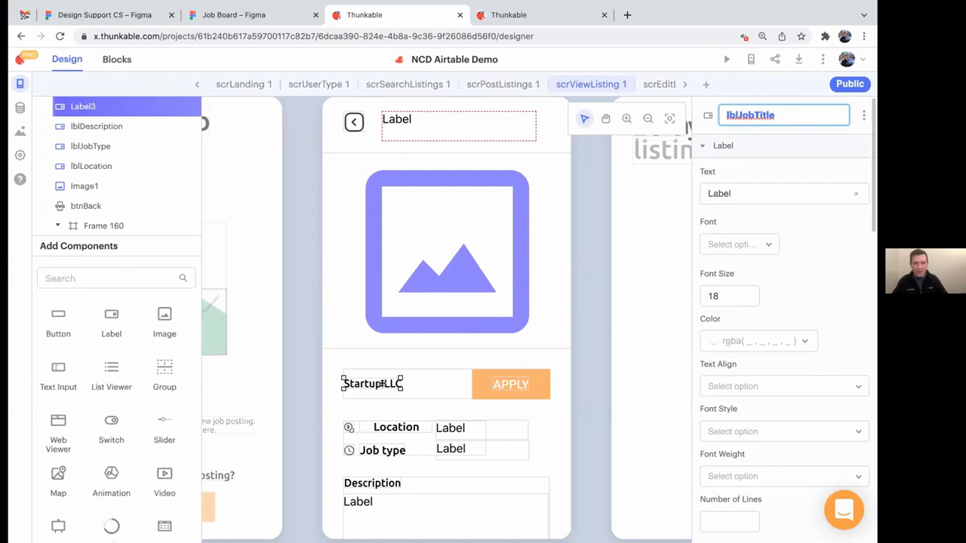
key(Return)
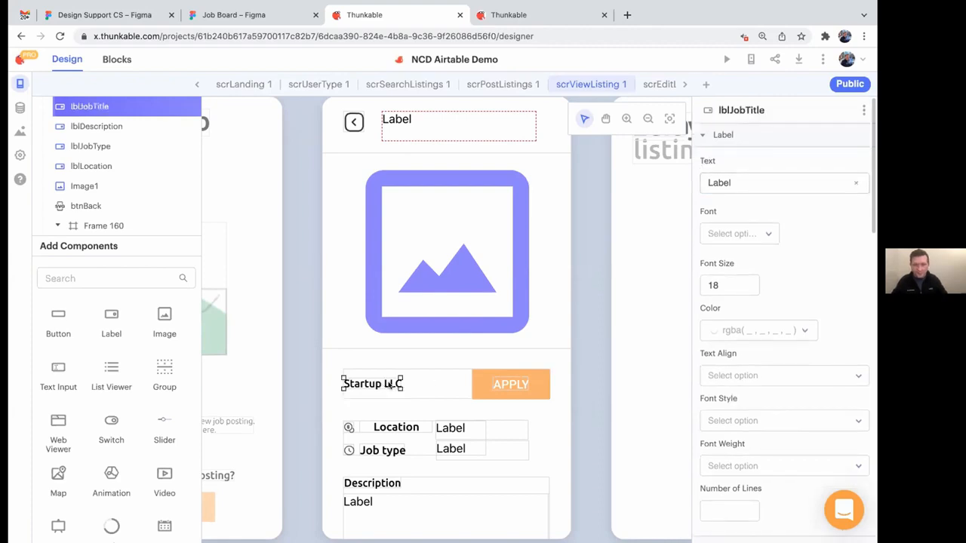
- Delete the lblBusinessName image reading Startup LLC beside the APPLY button
click(391, 384)
click(860, 110)
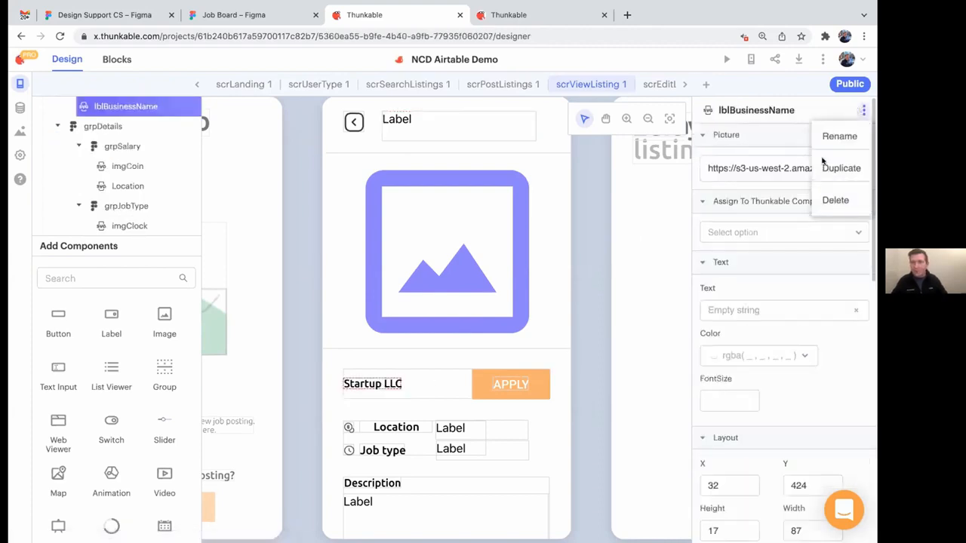
click(830, 200)
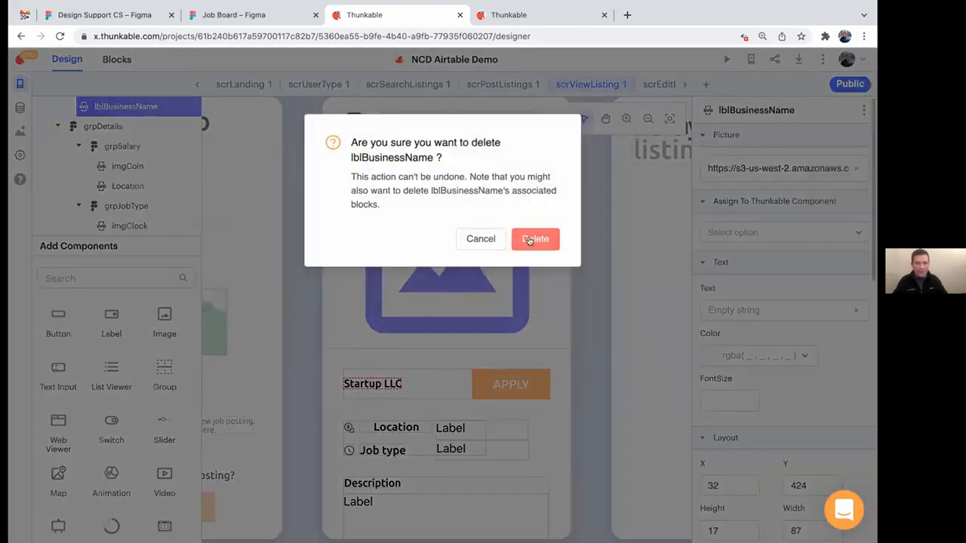
key(Return)
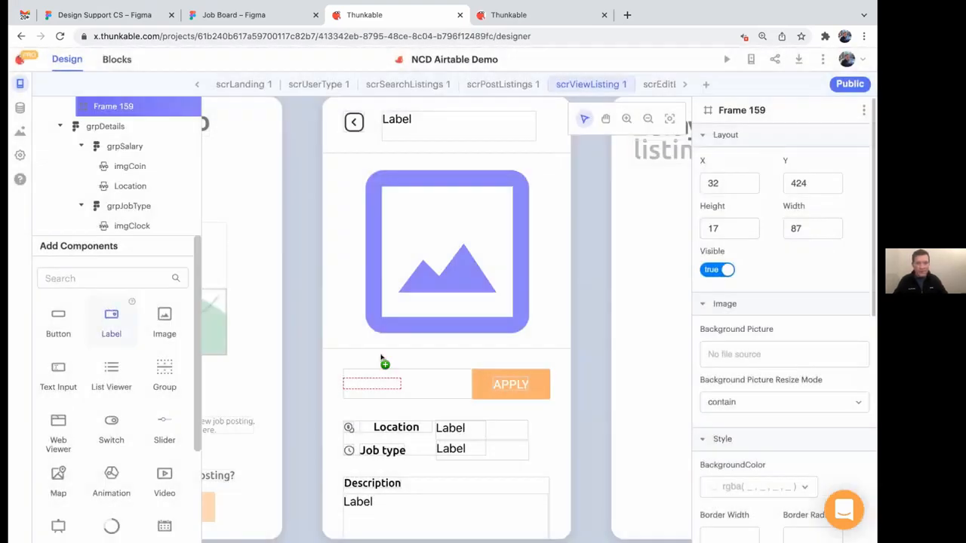
- Place a label in the empty space beside the APPLY button and name it lblCompanyName
drag(381, 359, 416, 383)
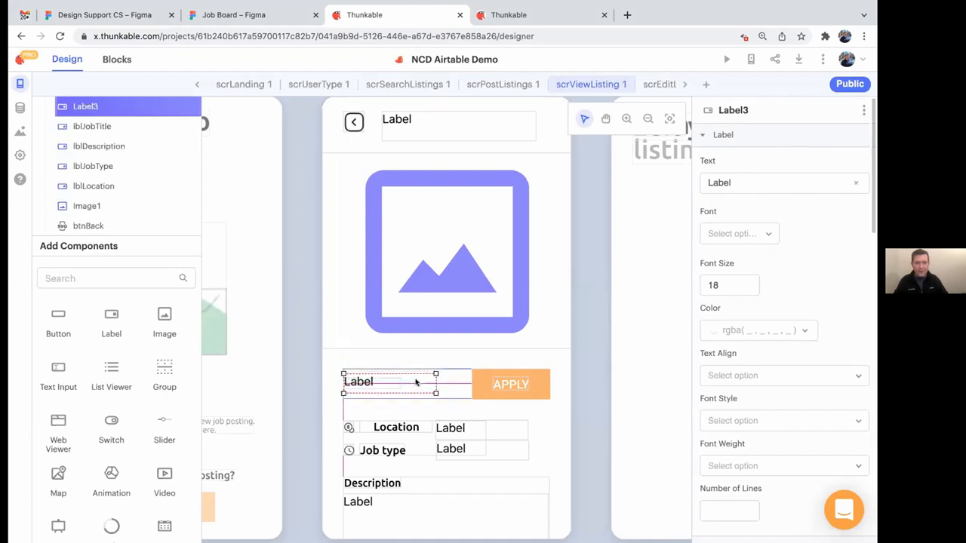
click(736, 111)
text(l)
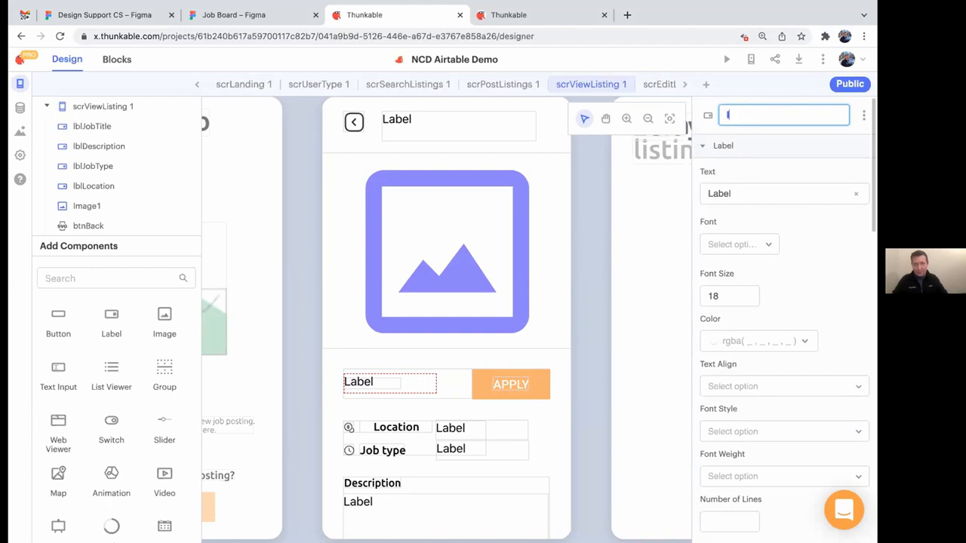
text(blCompanyName)
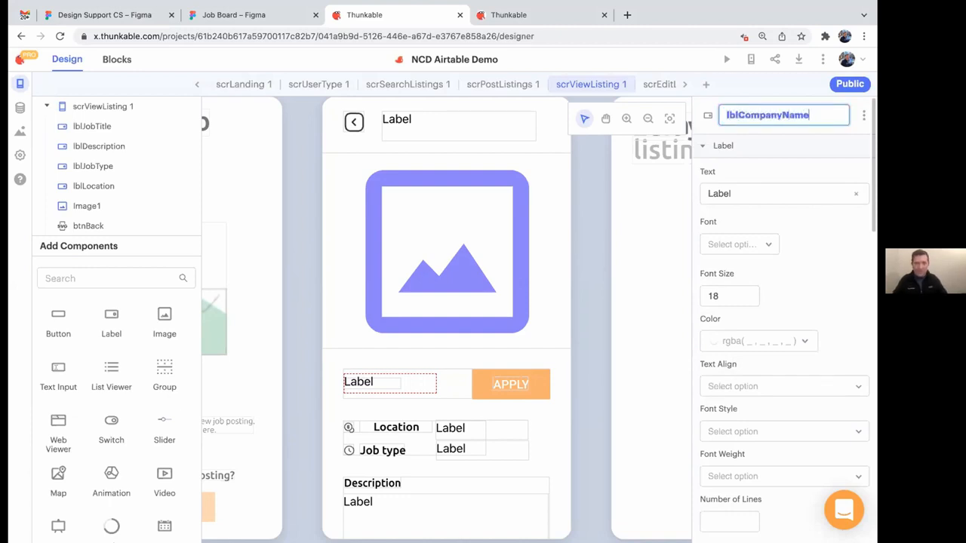
key(Return)
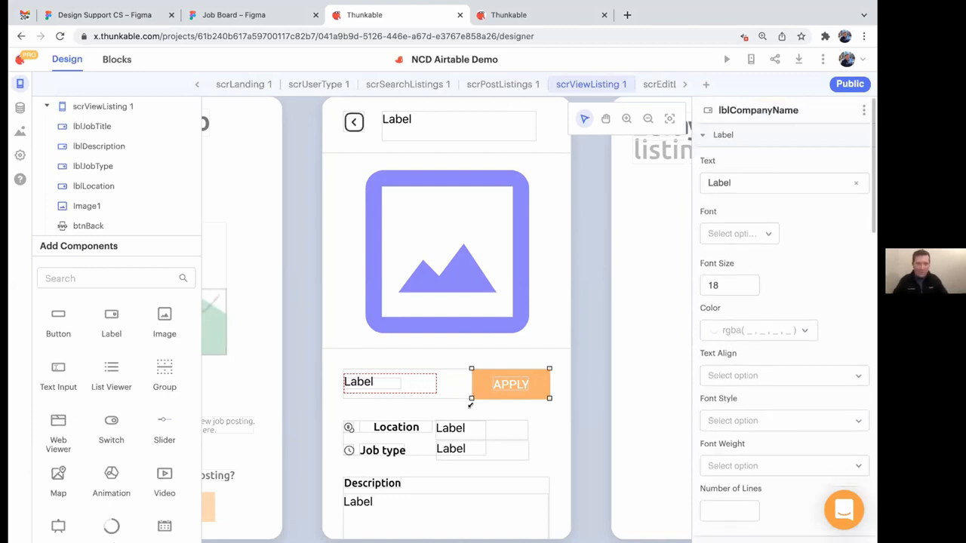
- Check the names of the location, job type and description labels, and open the blocks of scrViewListing
click(453, 432)
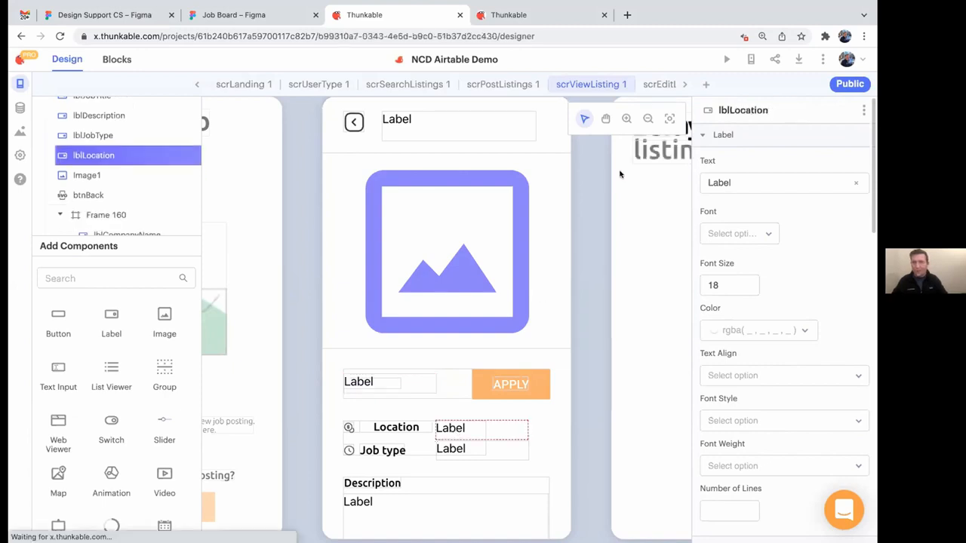
click(455, 447)
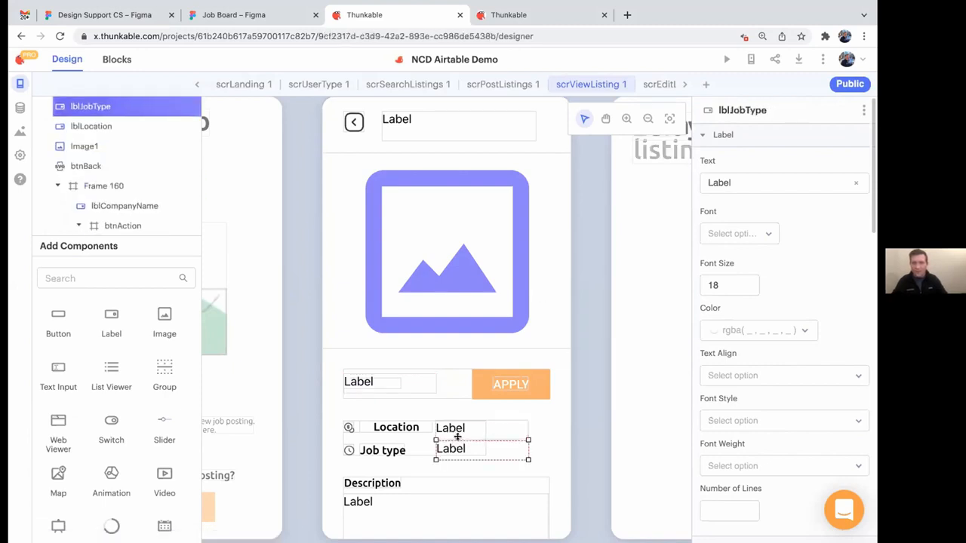
scroll(460, 441, down, 3)
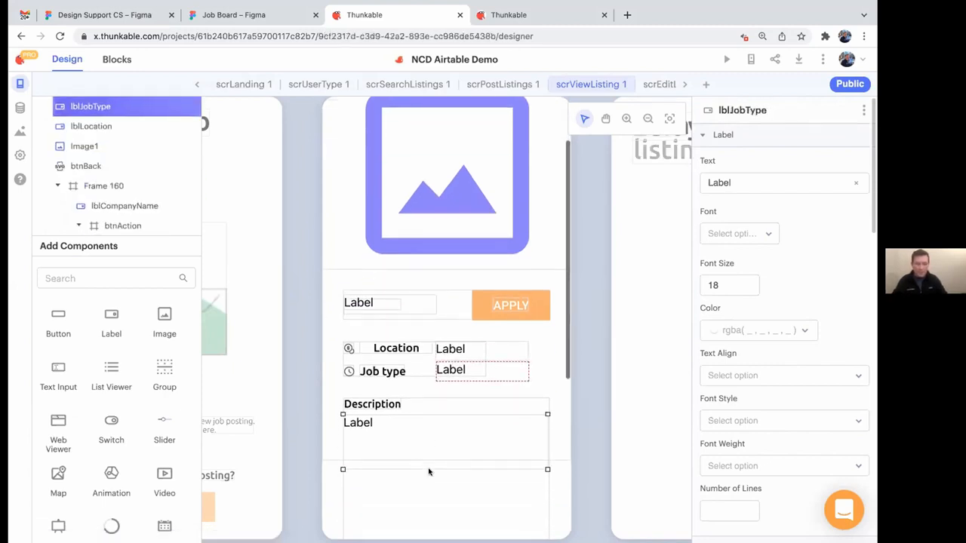
click(380, 433)
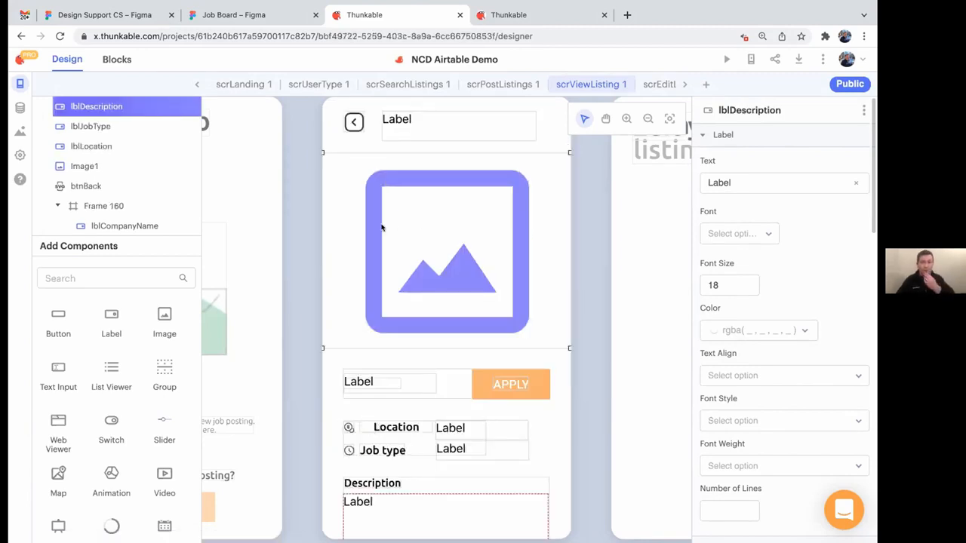
click(112, 60)
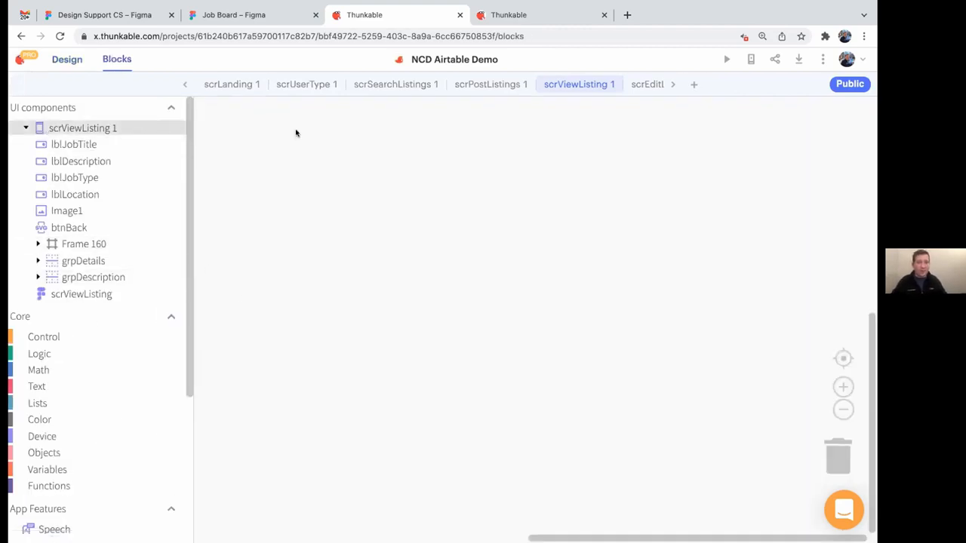
- Add an event block that runs when scrViewListing 1 Starts
click(97, 130)
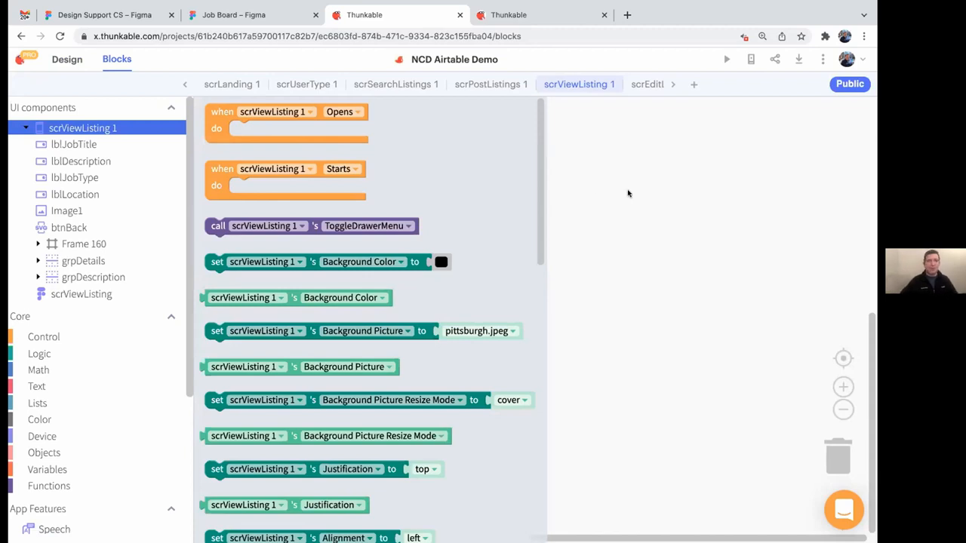
drag(207, 127, 285, 157)
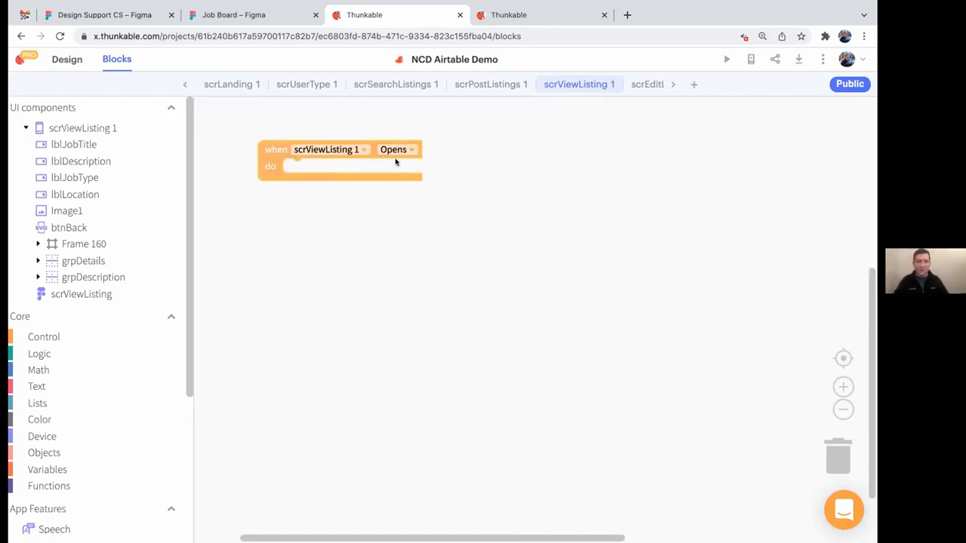
click(395, 159)
click(400, 181)
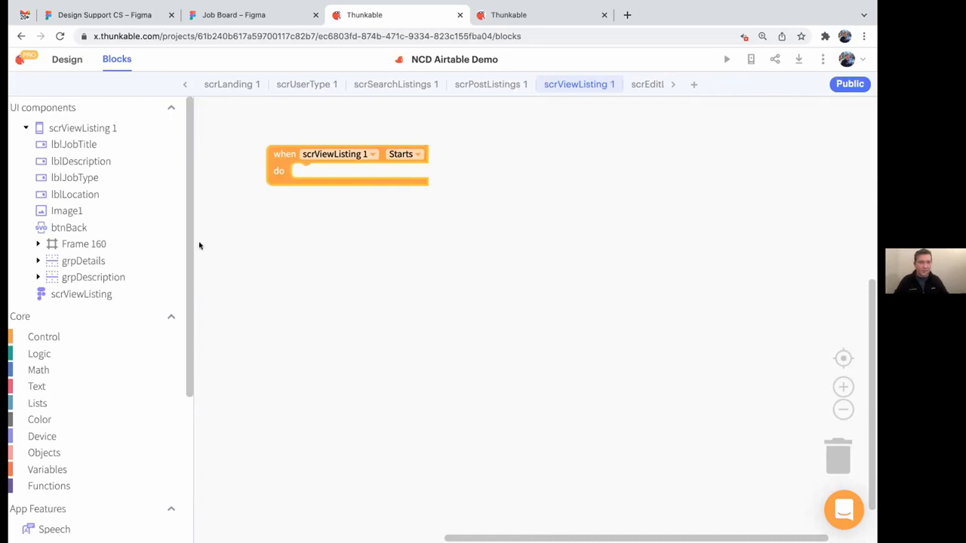
- Add a get row object block for the job board's Jobs to Review table, with app variable selectedRow as its row id
scroll(102, 391, down, 3)
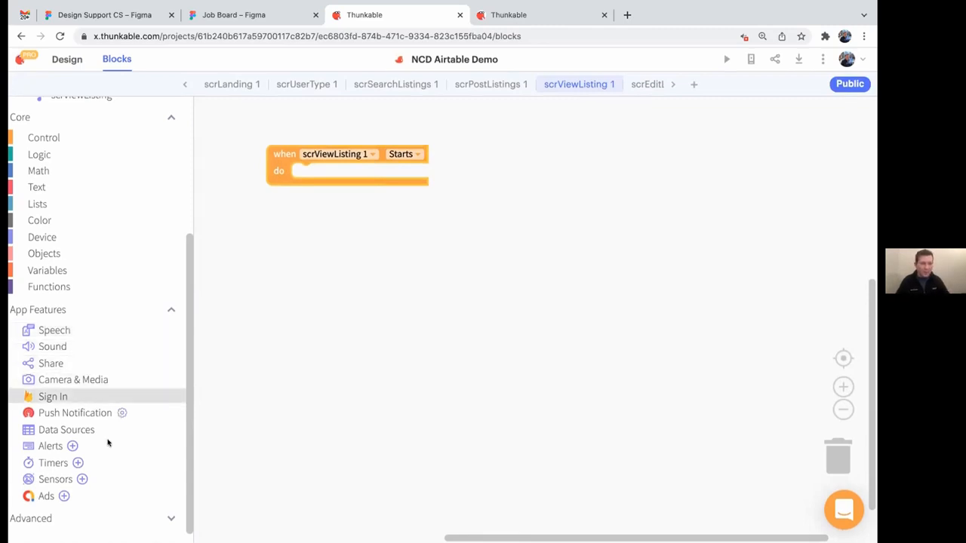
click(51, 430)
scroll(305, 336, down, 3)
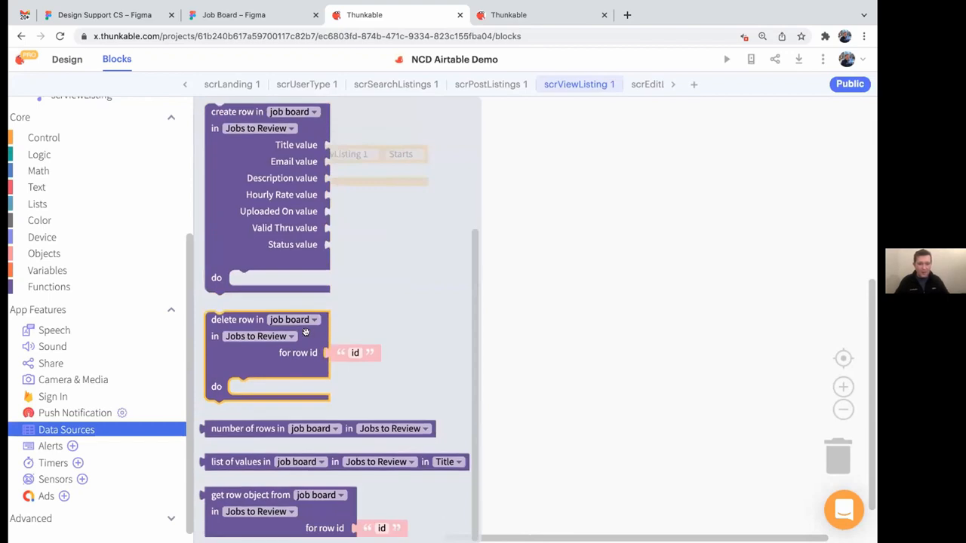
drag(285, 515, 444, 245)
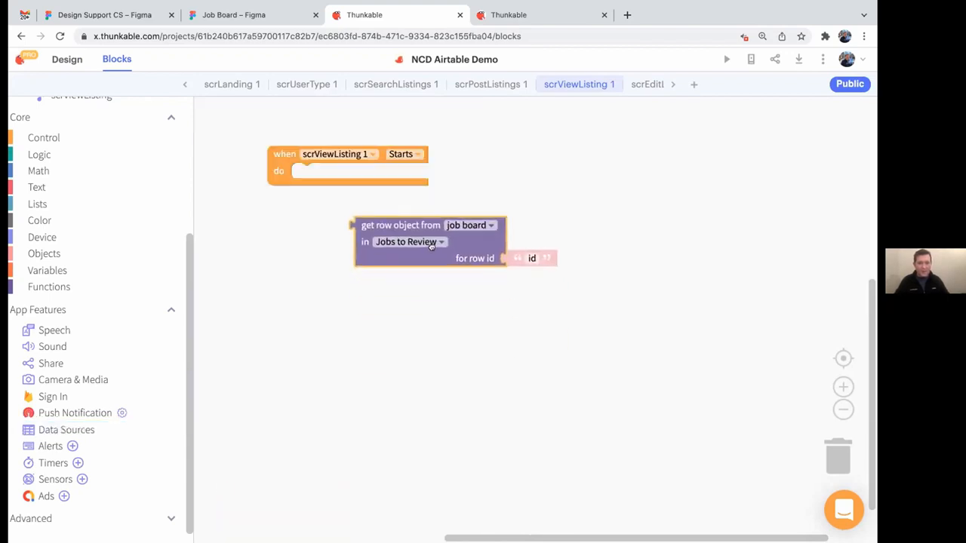
click(63, 271)
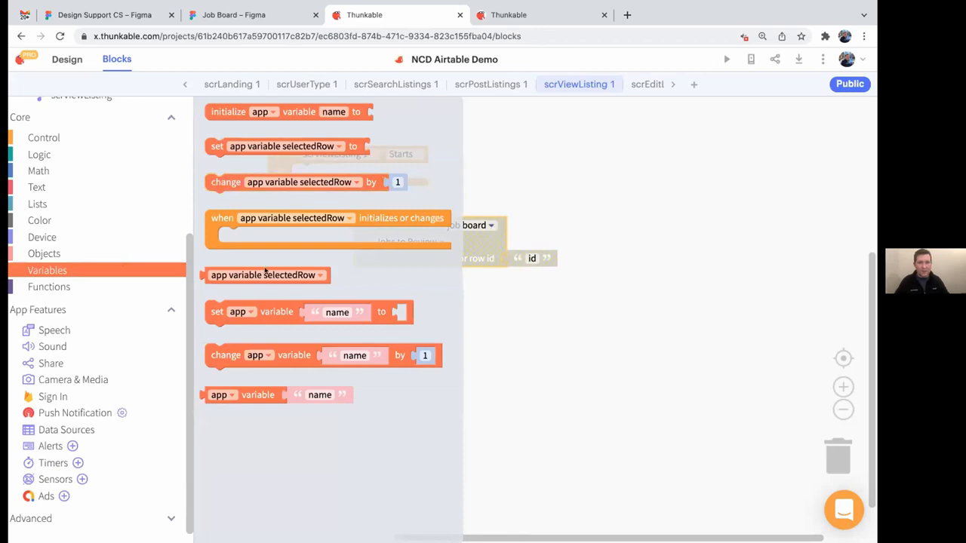
drag(264, 275, 564, 260)
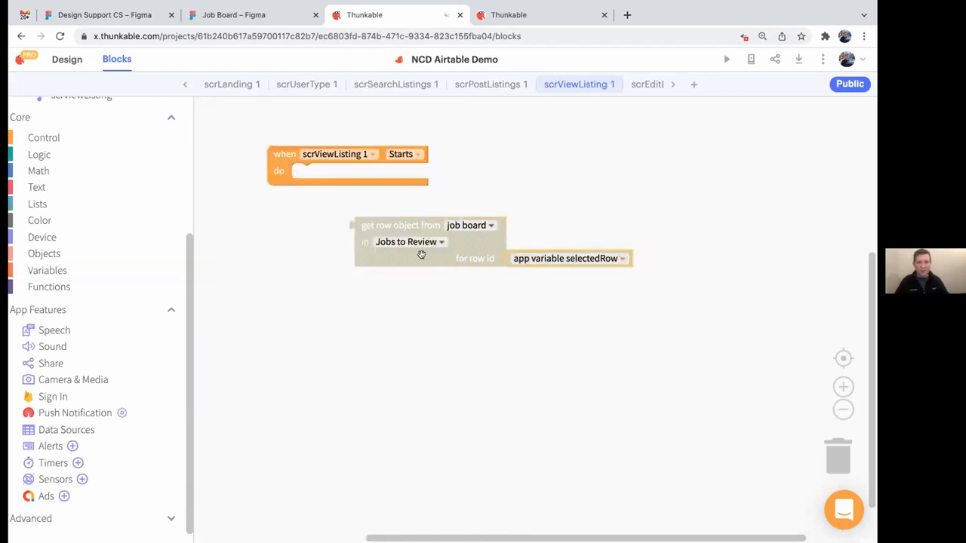
drag(431, 254, 470, 254)
drag(324, 271, 341, 305)
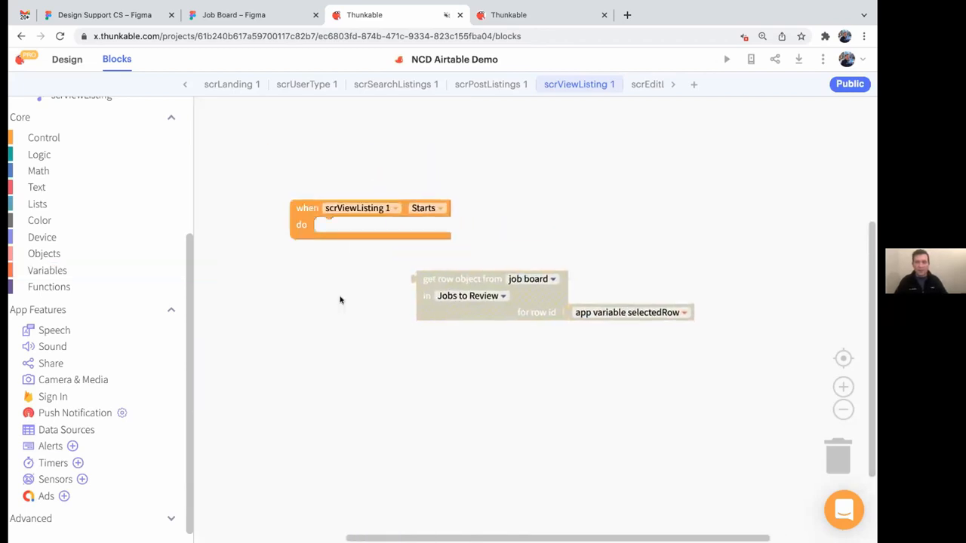
- Add a block above the Starts event that initializes an app variable named jobObject
click(74, 269)
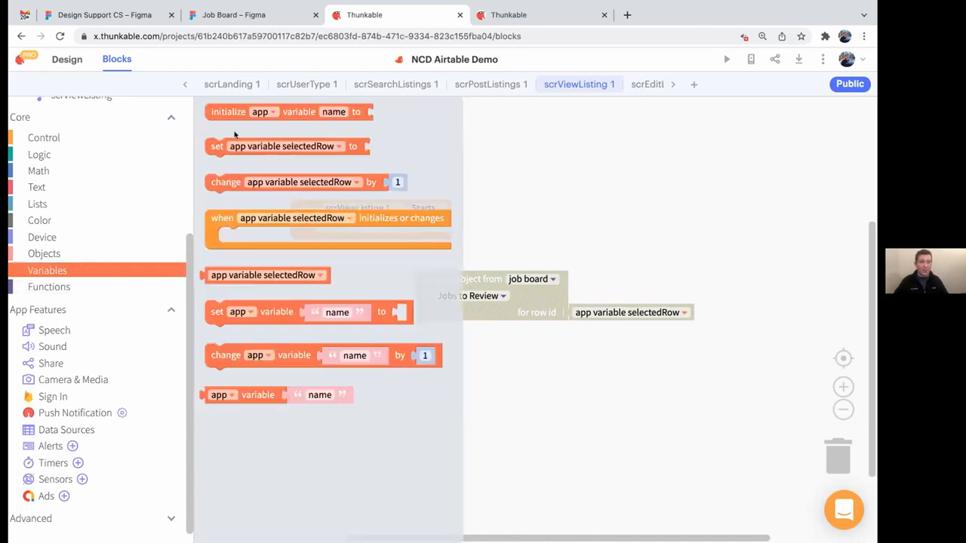
drag(337, 110, 390, 146)
click(390, 146)
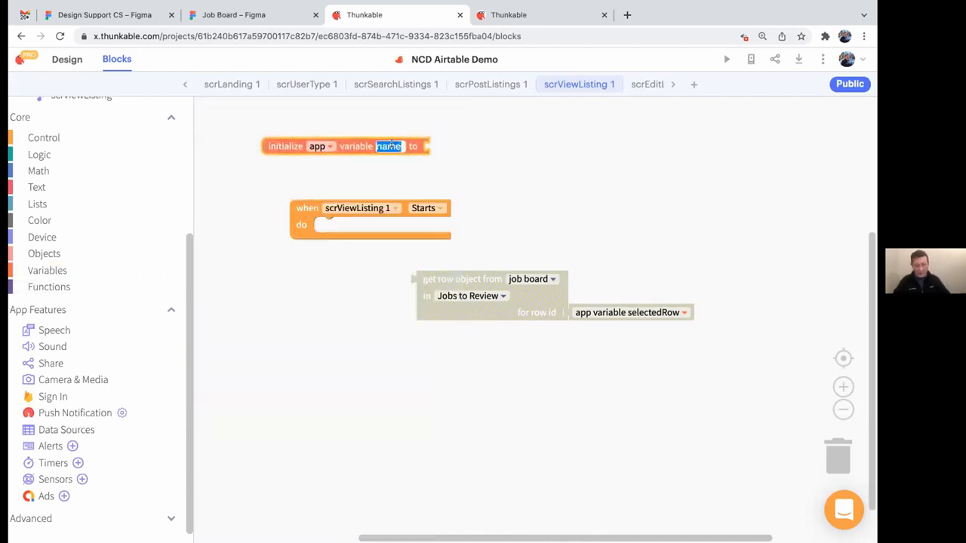
text(jobO)
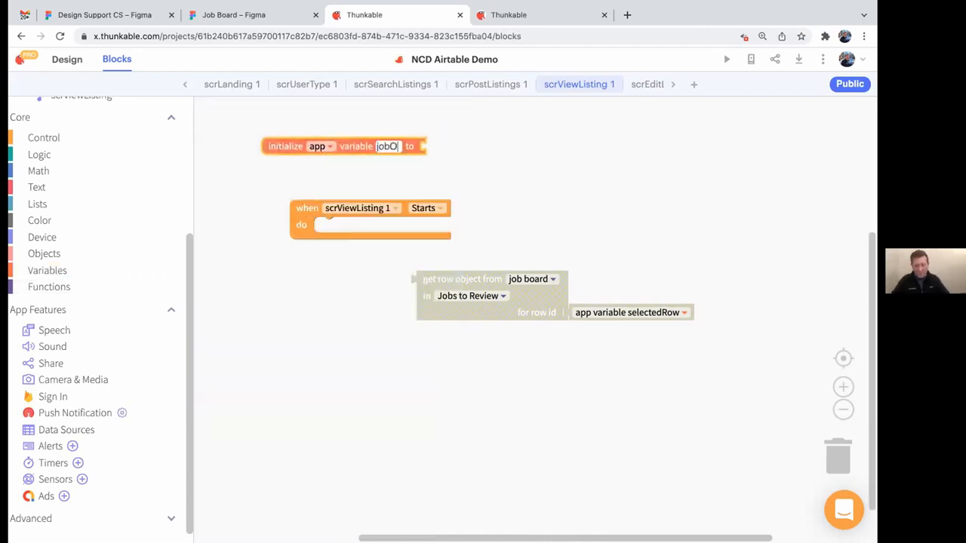
text(bject)
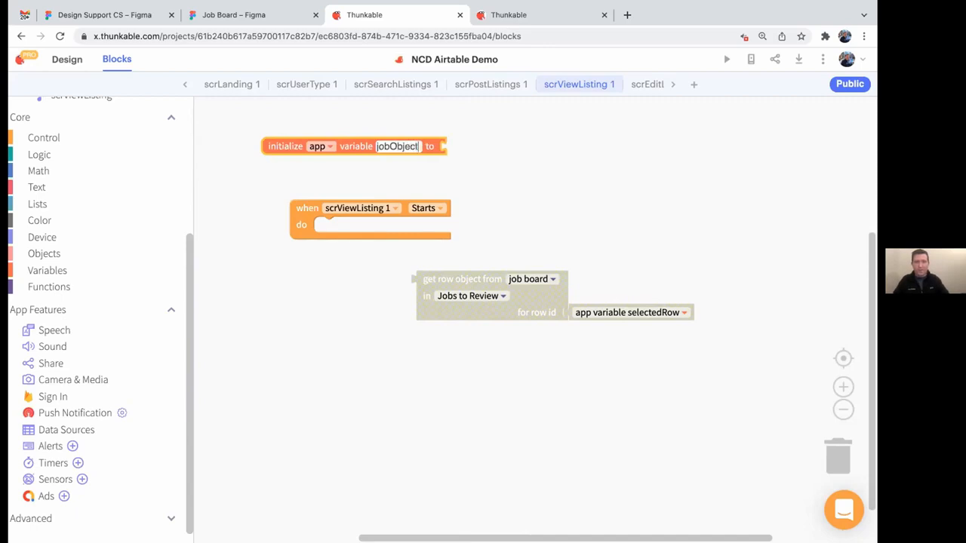
- Inside the Starts event, set app variable jobObject to the get row object block
click(101, 271)
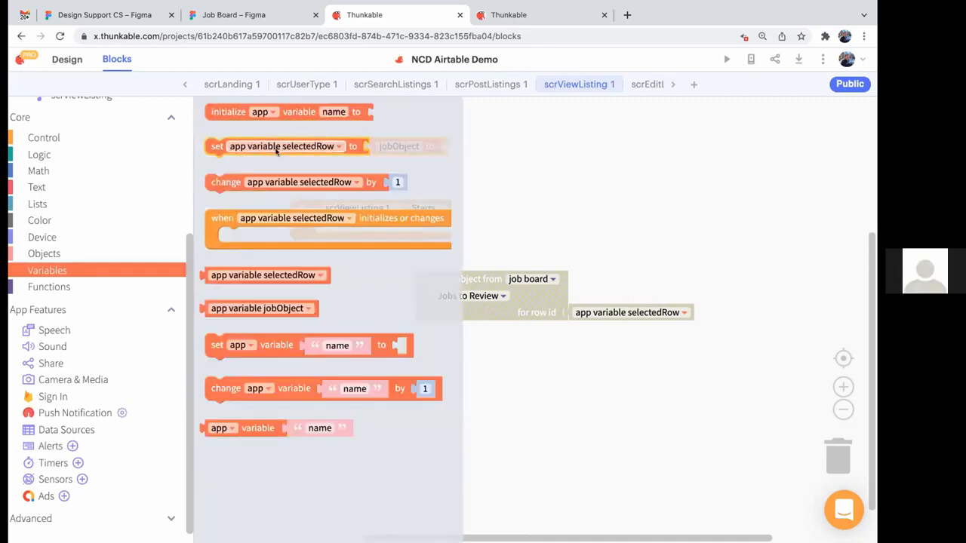
drag(277, 151, 374, 228)
click(392, 225)
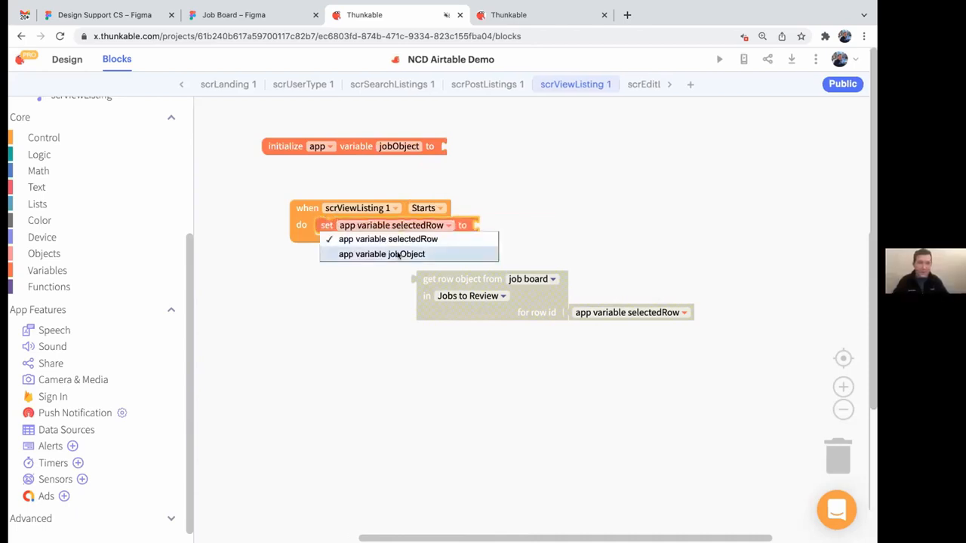
click(398, 255)
drag(483, 313, 537, 249)
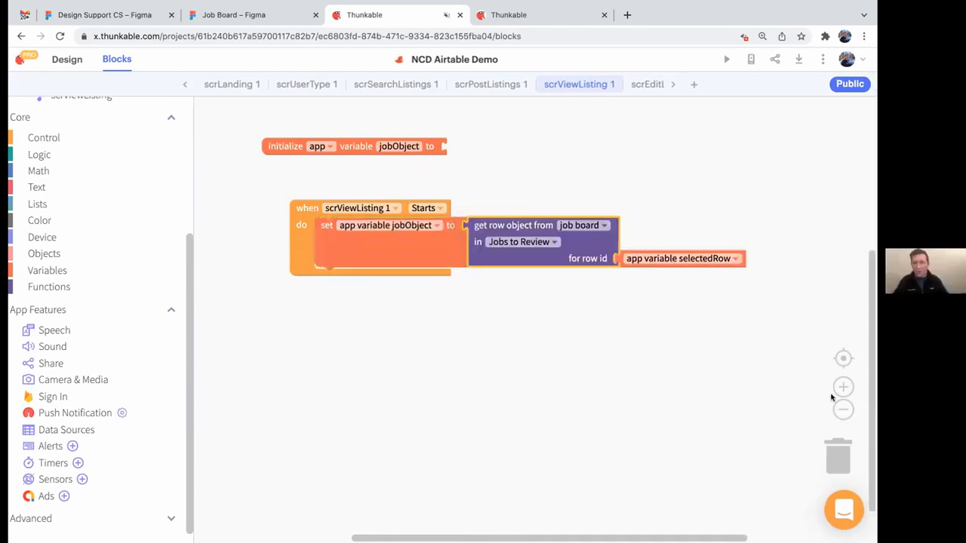
click(844, 388)
click(843, 409)
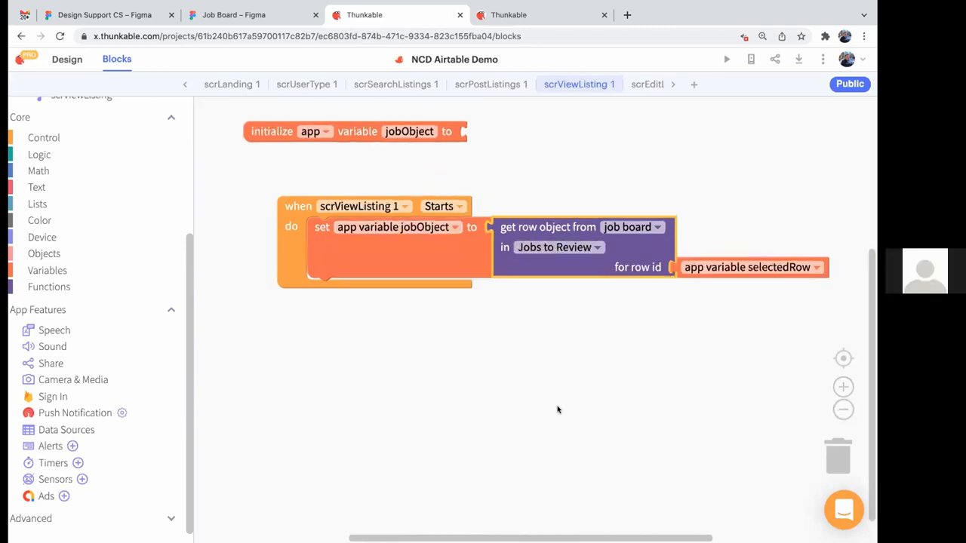
scroll(550, 382, down, 1)
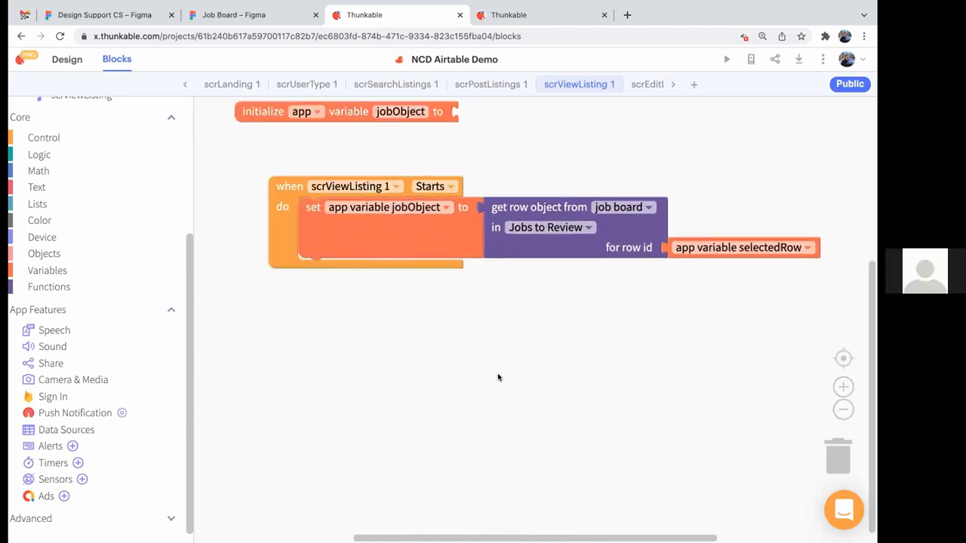
- Below the jobObject assignment, set lblJobTitle's Text to a get property block with the property name Job Title
scroll(123, 402, up, 5)
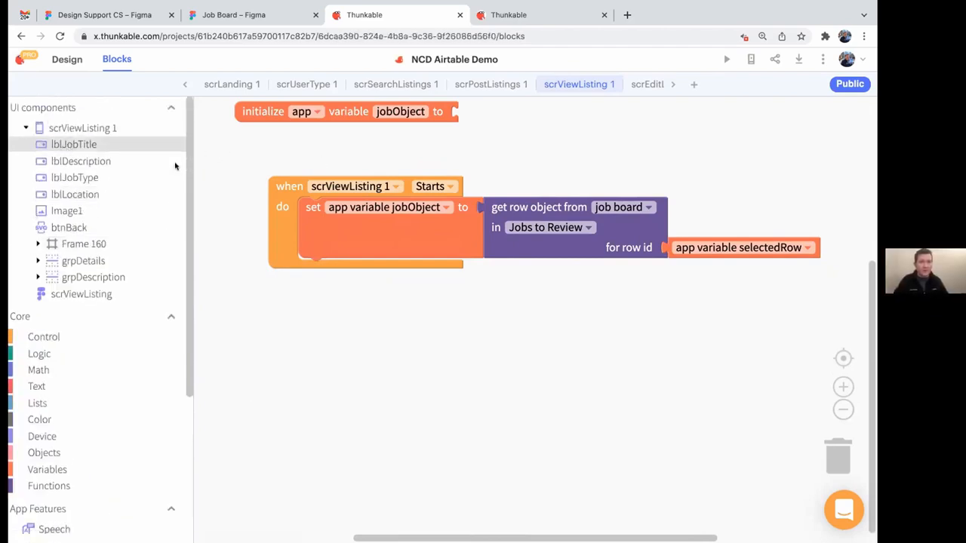
click(92, 143)
drag(246, 183, 346, 270)
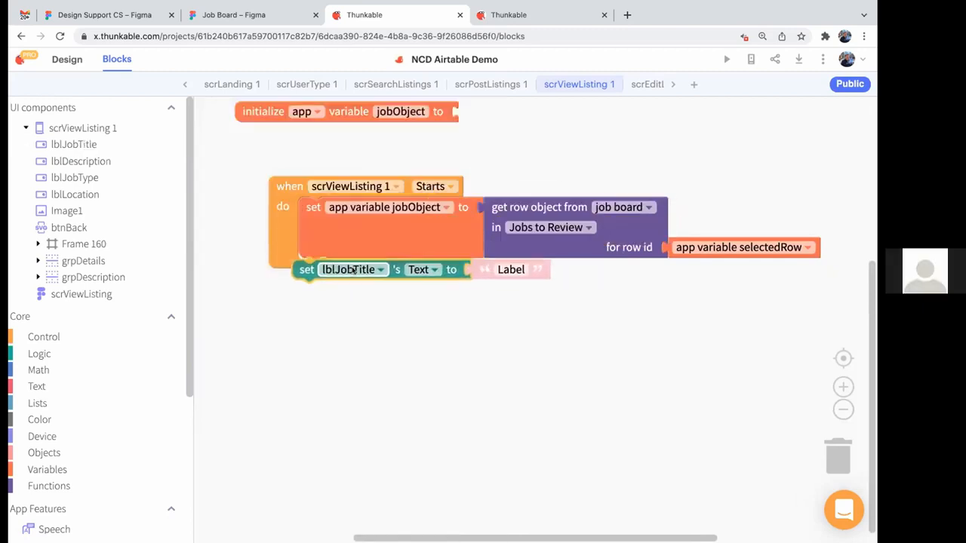
click(72, 455)
drag(253, 219, 532, 281)
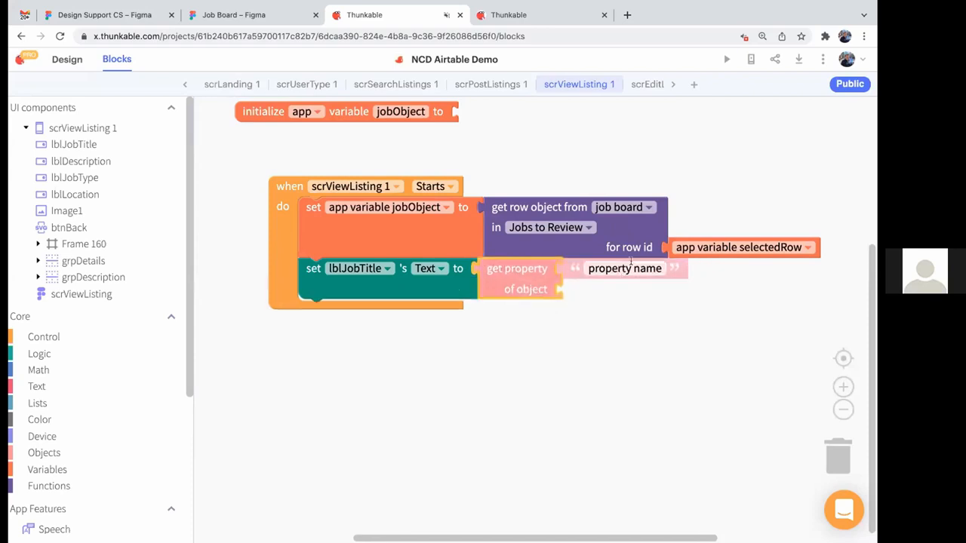
click(626, 268)
text(Job)
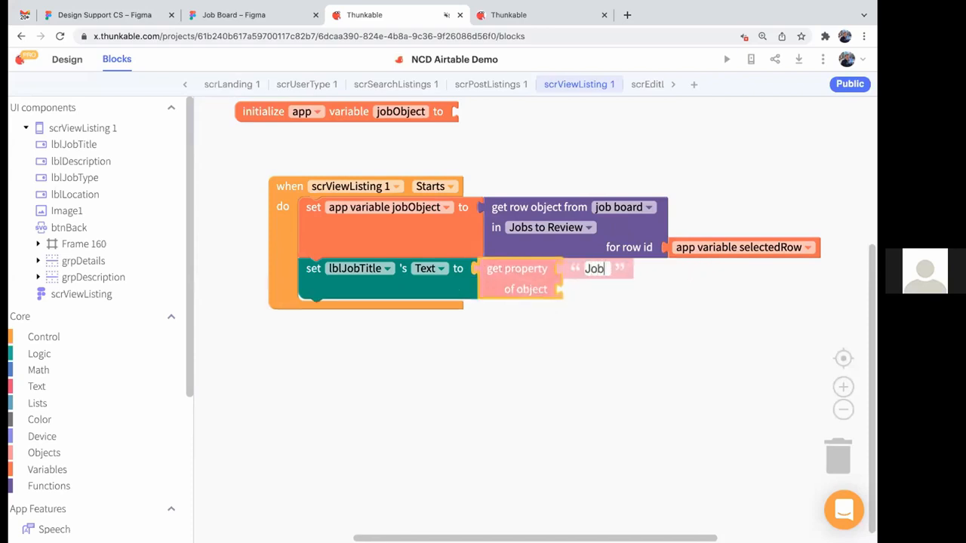
text( Title)
click(605, 383)
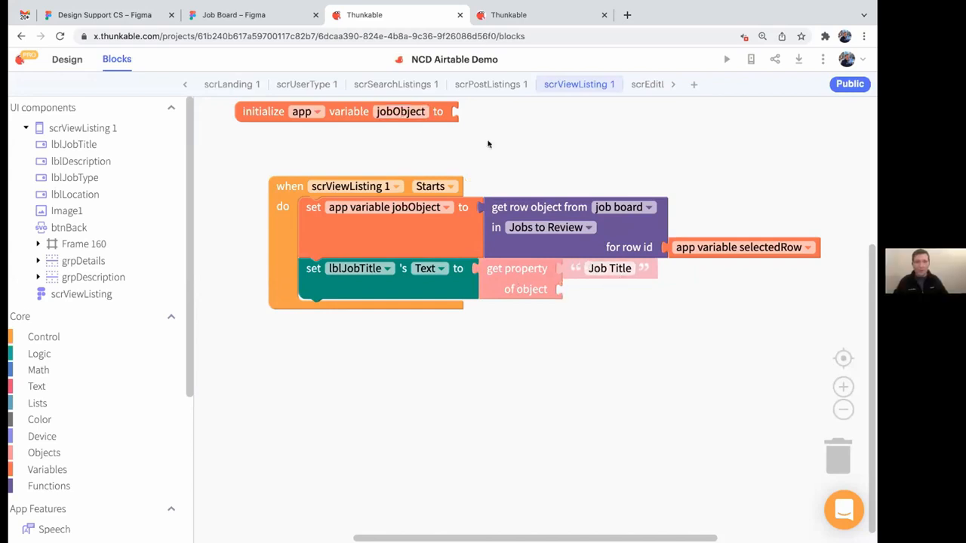
- Duplicate the selectedRow variable block into the Job Title property's empty object slot and change it to app variable jobObject
click(813, 243)
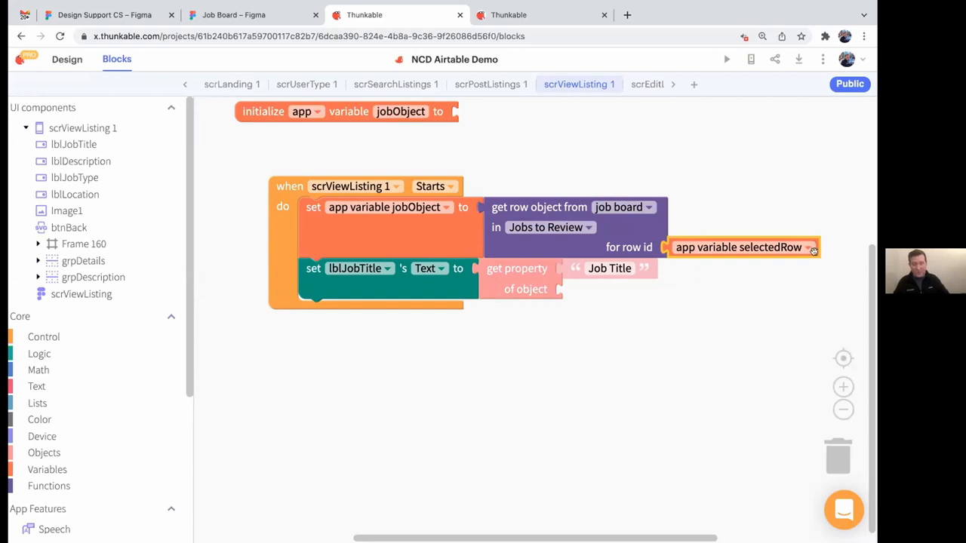
key(ctrl+c)
key(ctrl+v)
drag(815, 274, 674, 289)
click(674, 289)
click(612, 318)
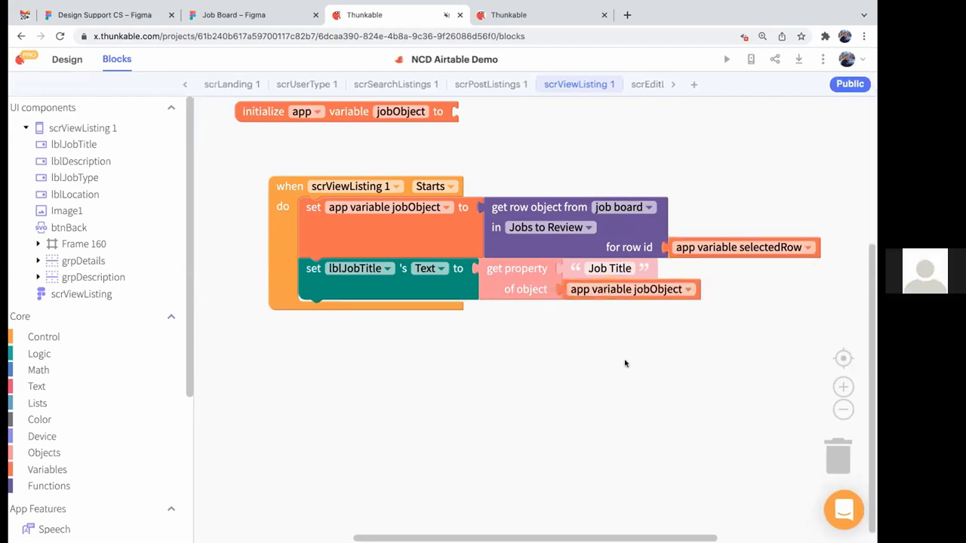
- Check the job board columns in Airtable and duplicate the lblJobTitle block to set lblDescription's Text to jobObject's Description property
key(ctrl+Right)
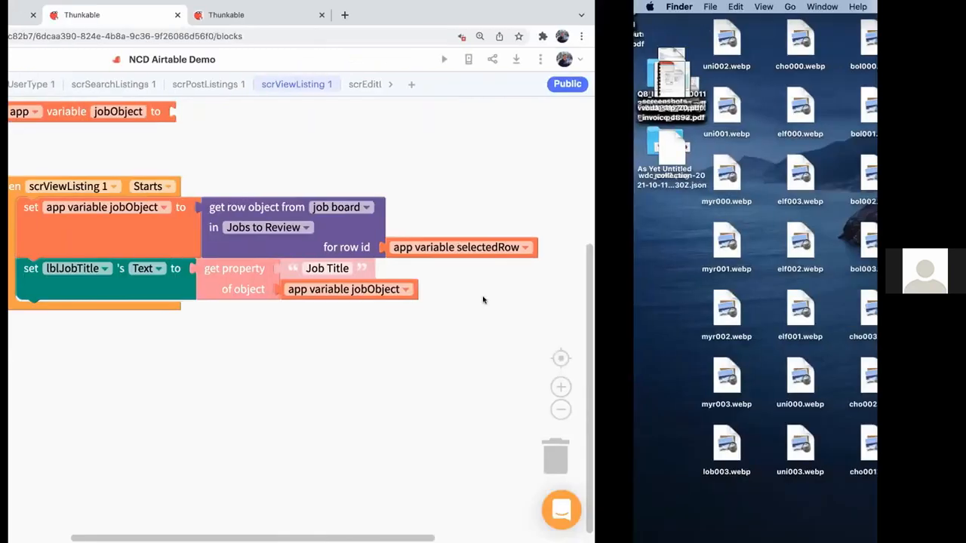
key(ctrl+Left)
key(ctrl+Left)
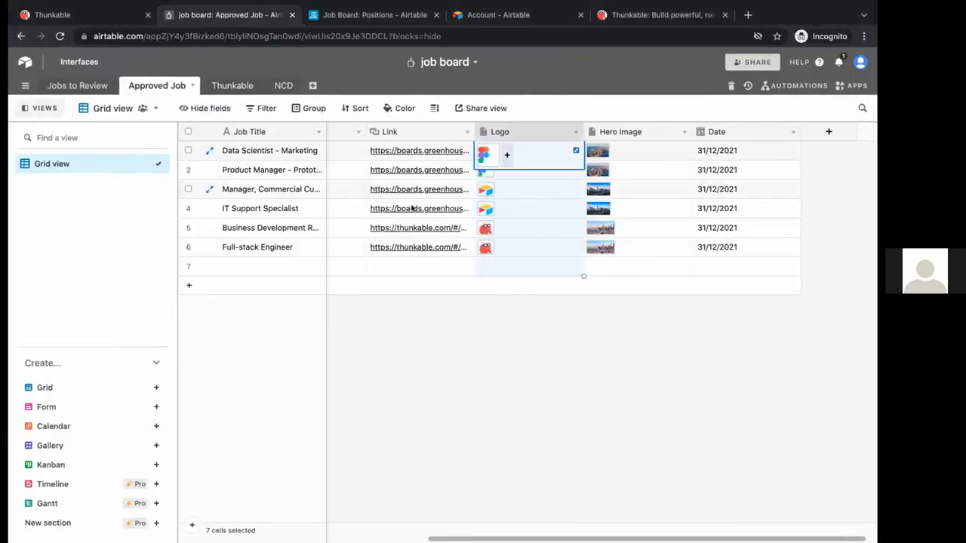
key(ctrl+Right)
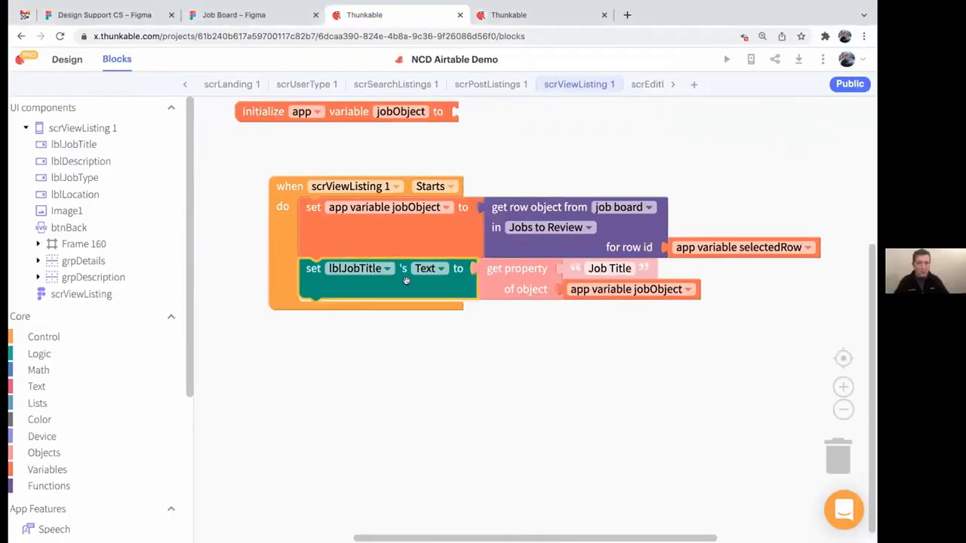
key(super+v)
mouse_move(415, 312)
mouse_down()
mouse_move(403, 334)
mouse_move(397, 317)
mouse_up()
click(386, 313)
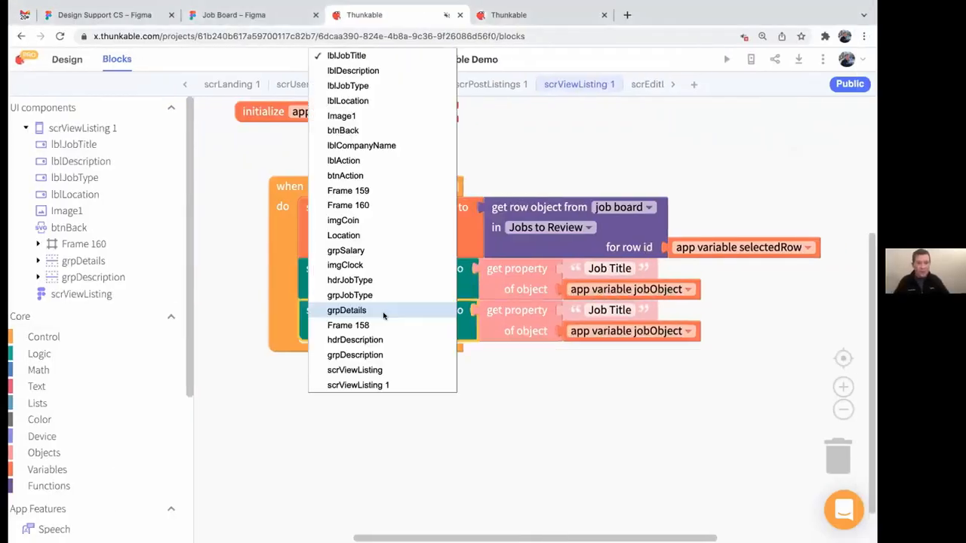
click(365, 69)
click(611, 310)
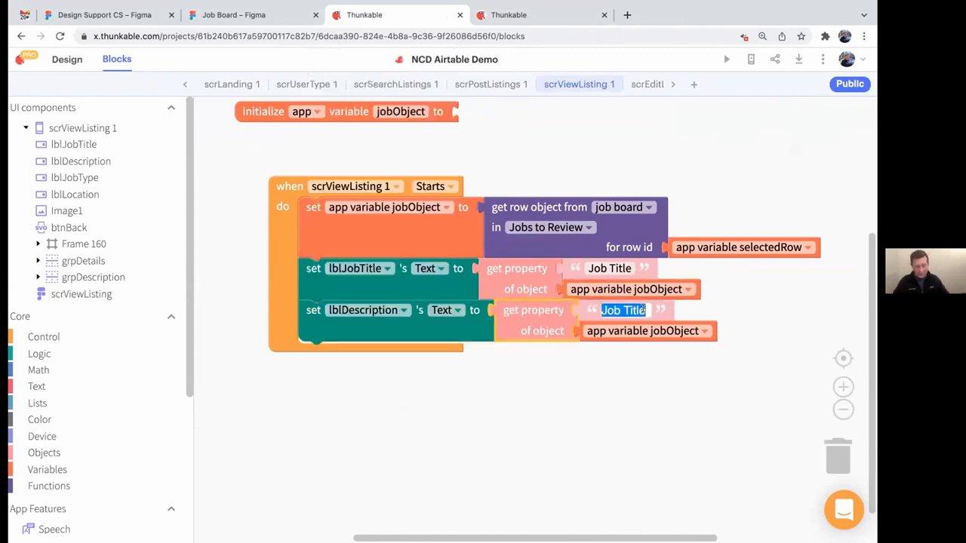
text(Description)
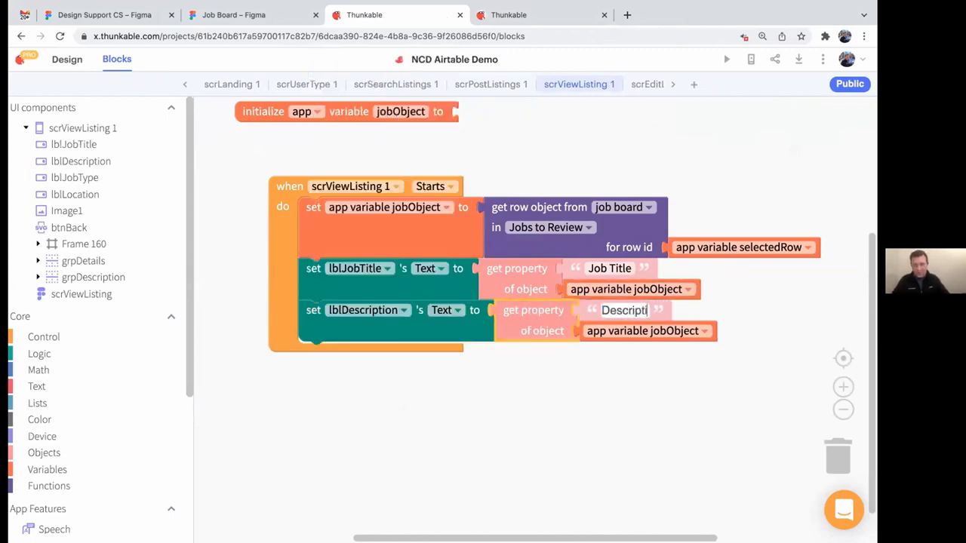
- Duplicate the lblDescription block, attach the copy below it in the Starts event, and change its target label to lblJobType
click(406, 326)
key(super+c)
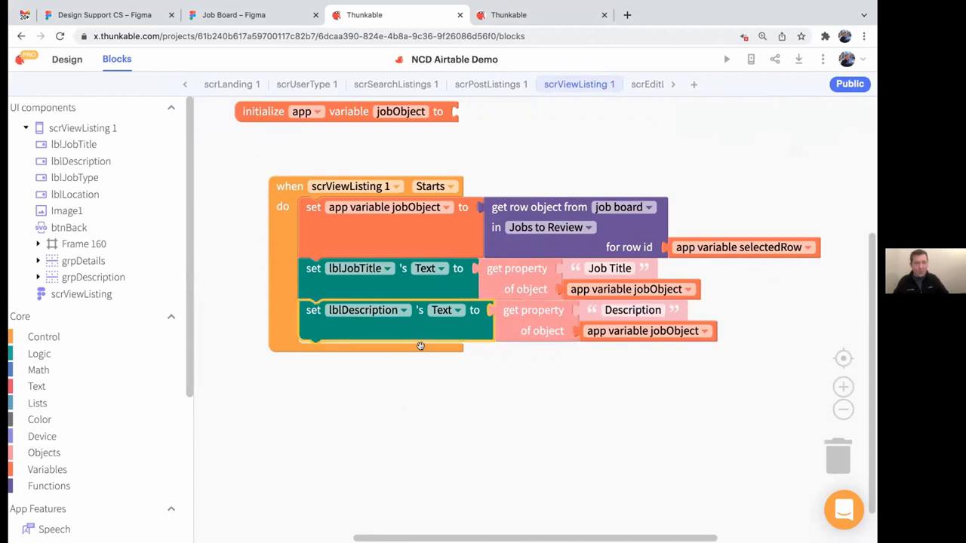
key(super+v)
drag(418, 352, 401, 362)
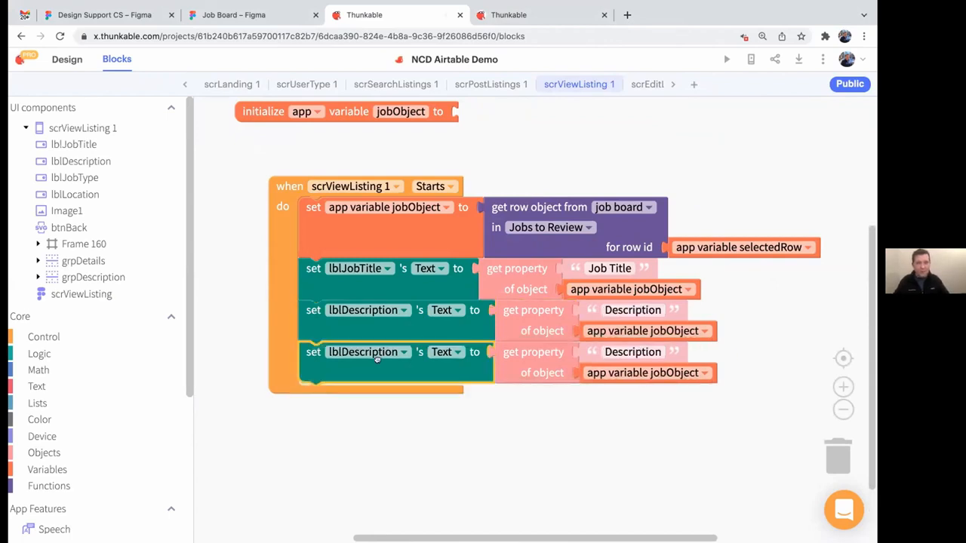
click(403, 352)
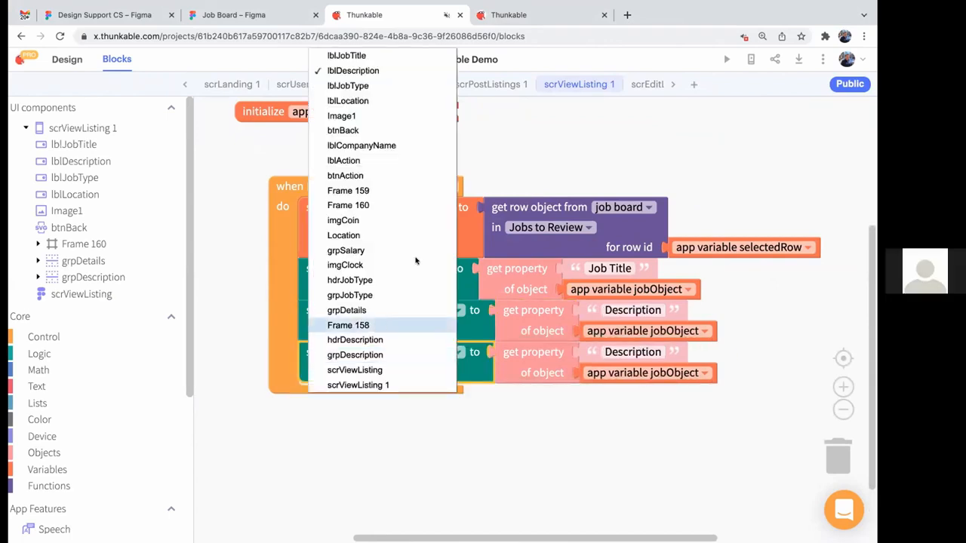
click(392, 86)
- Check the role column's name in Airtable and set the lblJobType block's property name to Role Type
click(628, 352)
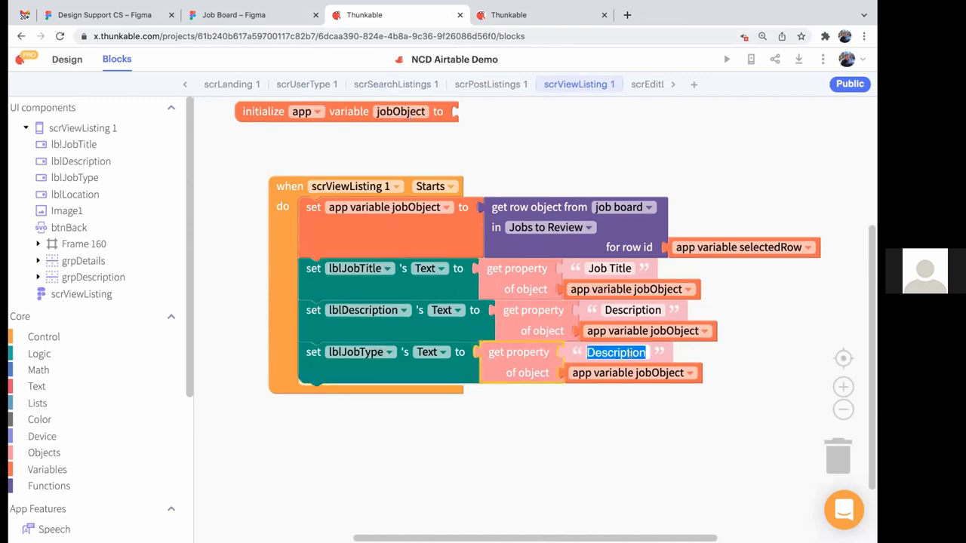
key(ctrl+Right)
key(ctrl+Left)
key(ctrl+Left)
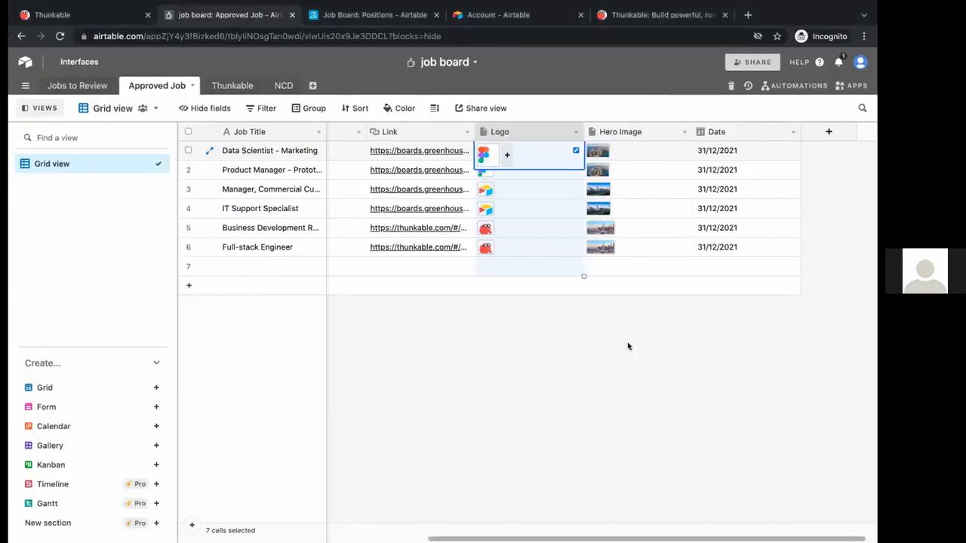
scroll(468, 223, left, 5)
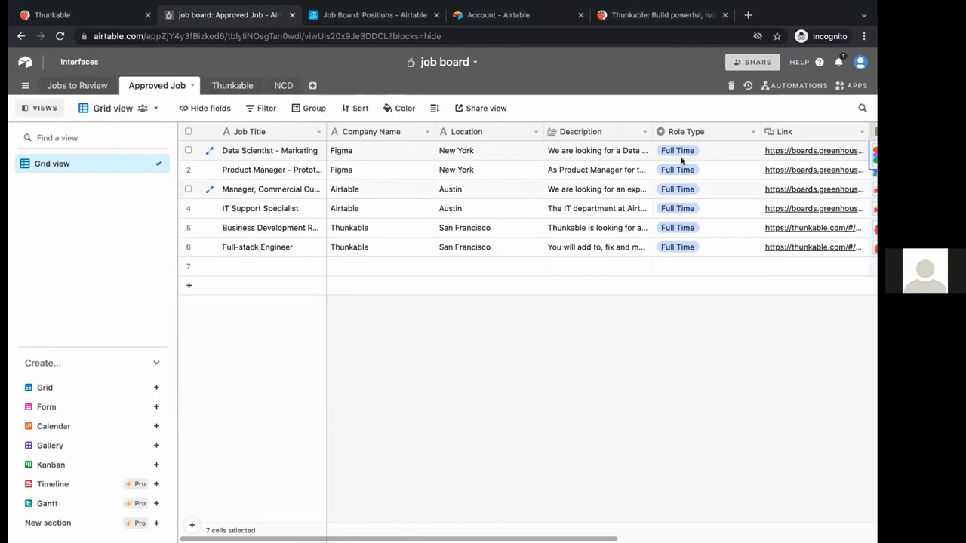
key(ctrl+Right)
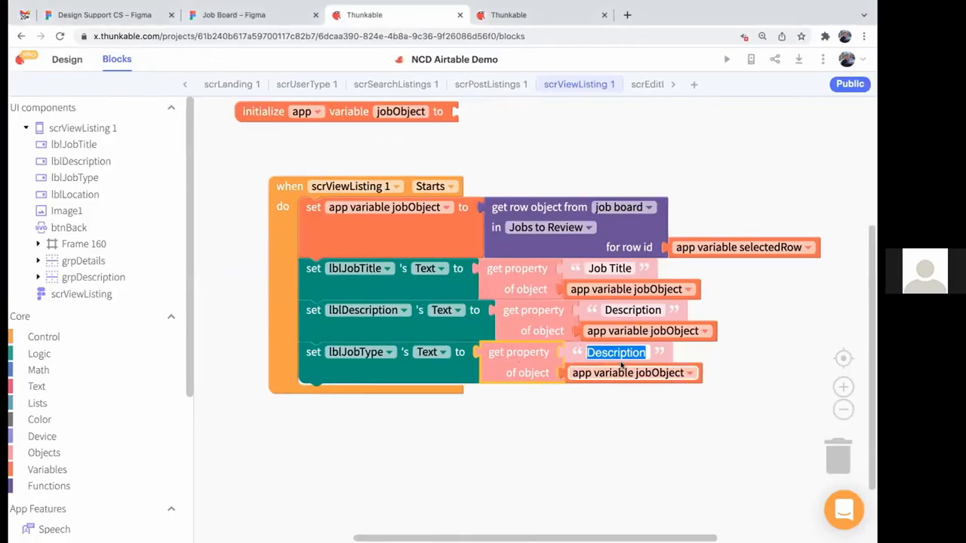
text(Role Type)
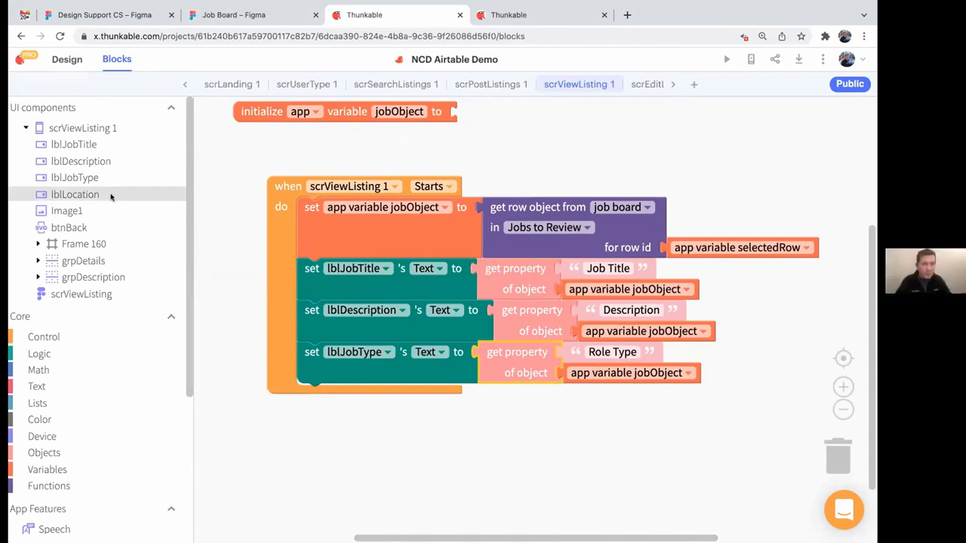
- Duplicate the lblJobType block, attach the copy beneath it, and change its target label to lblLocation
click(348, 370)
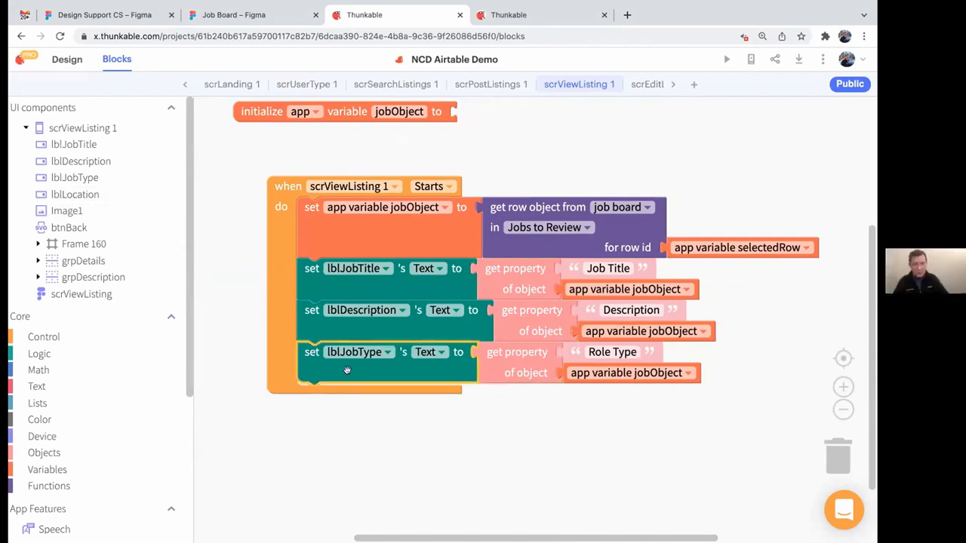
key(super+v)
drag(372, 405, 359, 417)
click(377, 396)
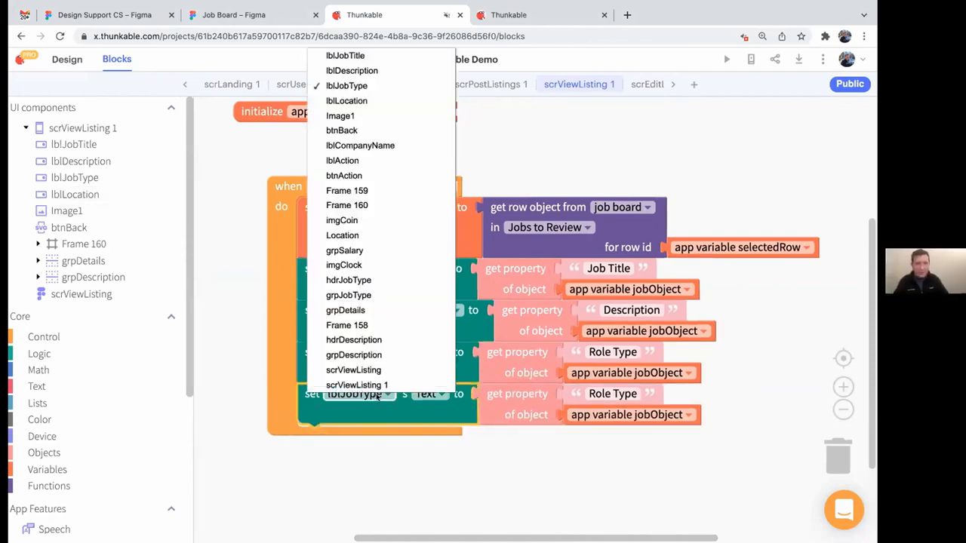
click(346, 101)
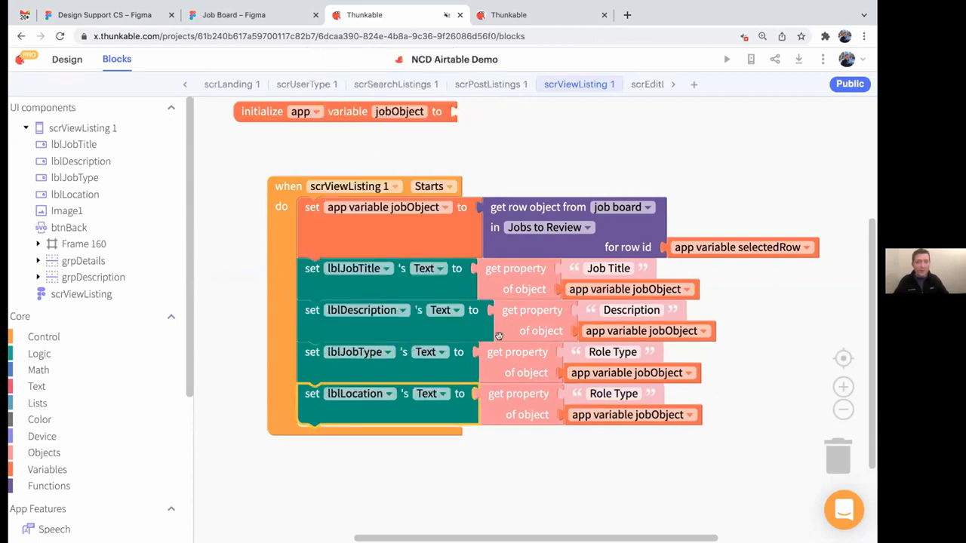
- Set the property name in the lblLocation block to Location, matching the Airtable column
key(ctrl+Left)
key(ctrl+Right)
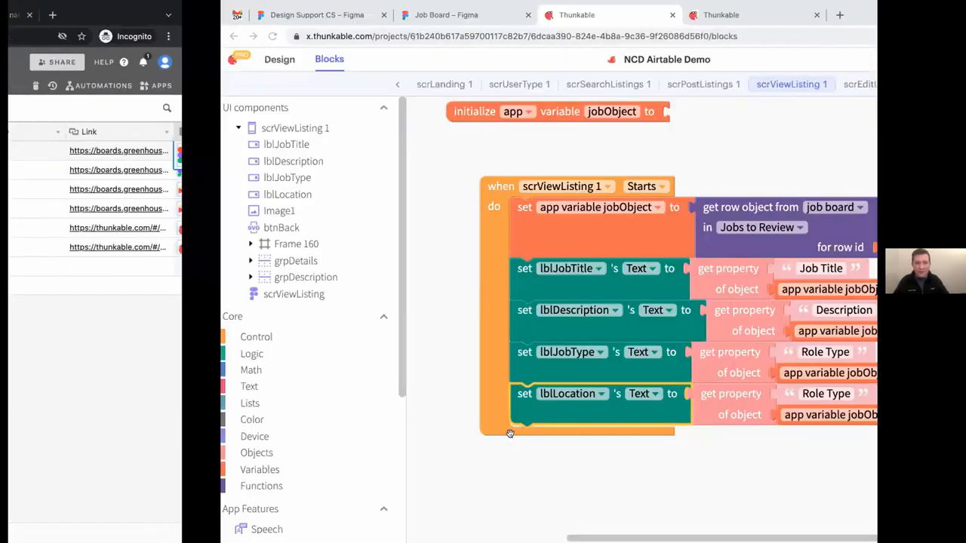
click(612, 394)
text(Locati)
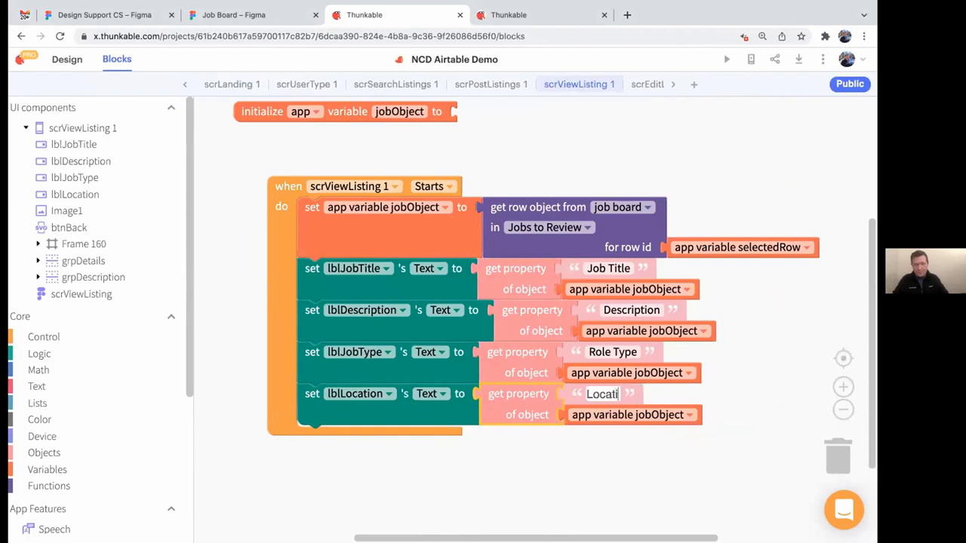
text(9on)
key(BackSpace)
key(BackSpace)
key(BackSpace)
text(on)
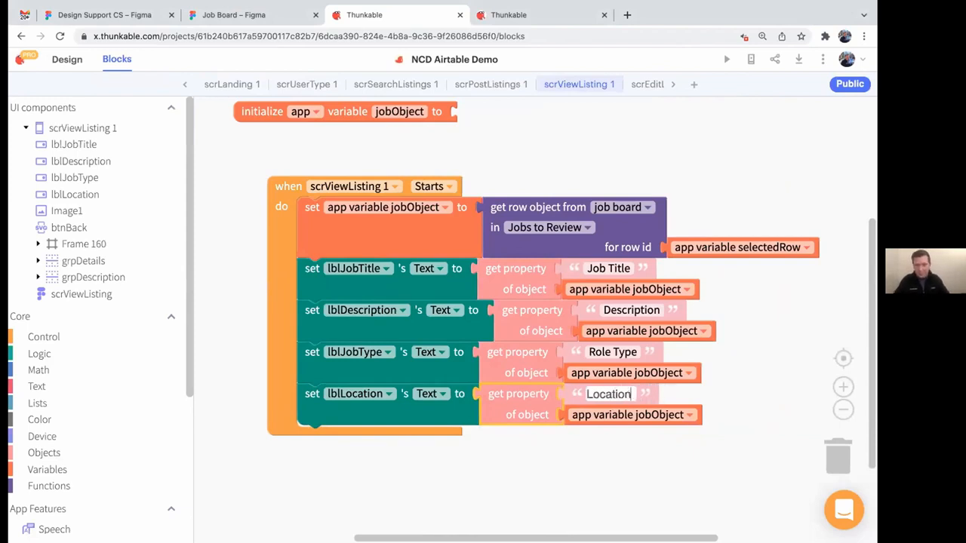
click(493, 462)
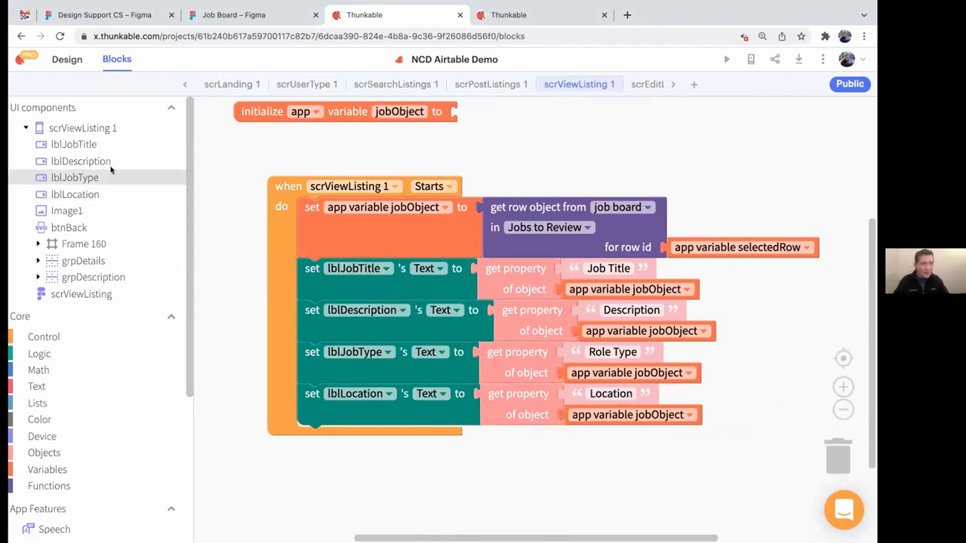
- Add a set Image1's Picture block below the lblLocation block and fill it with a copy of the Location get property block
click(107, 215)
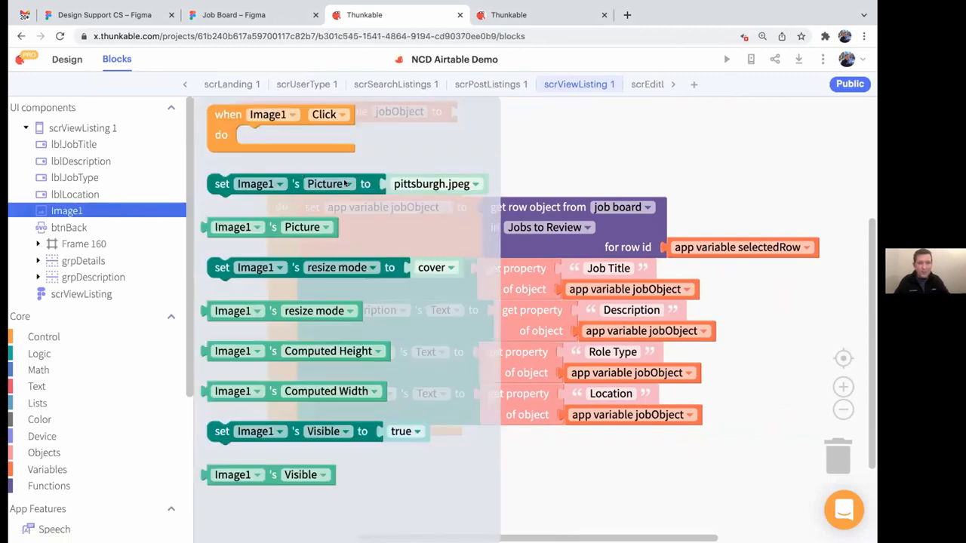
drag(237, 183, 327, 470)
drag(376, 439, 376, 433)
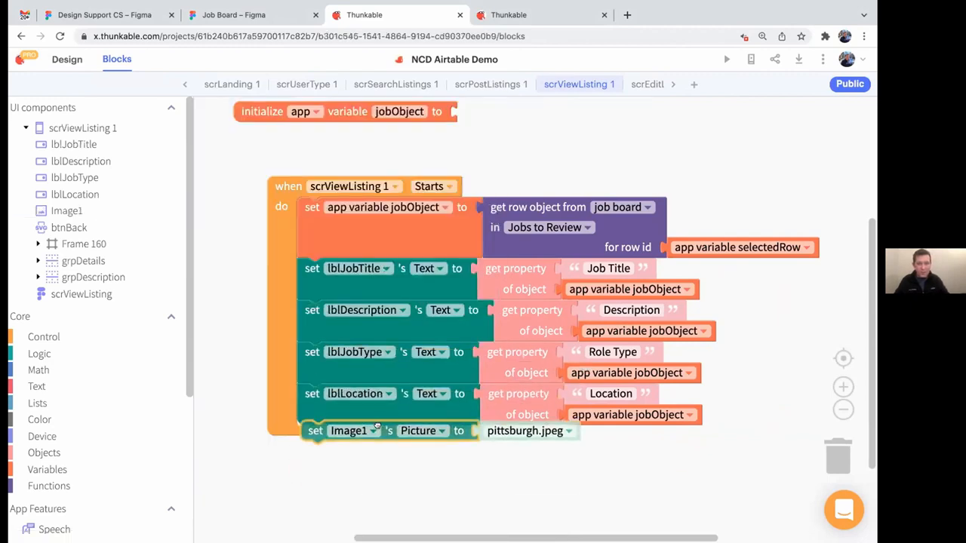
click(521, 395)
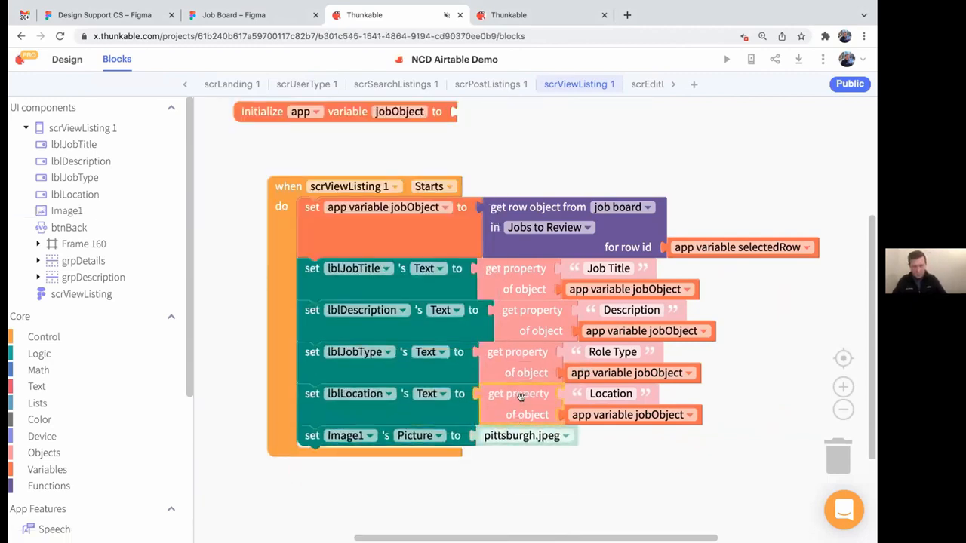
key(ctrl+c)
key(ctrl+v)
drag(525, 422, 517, 440)
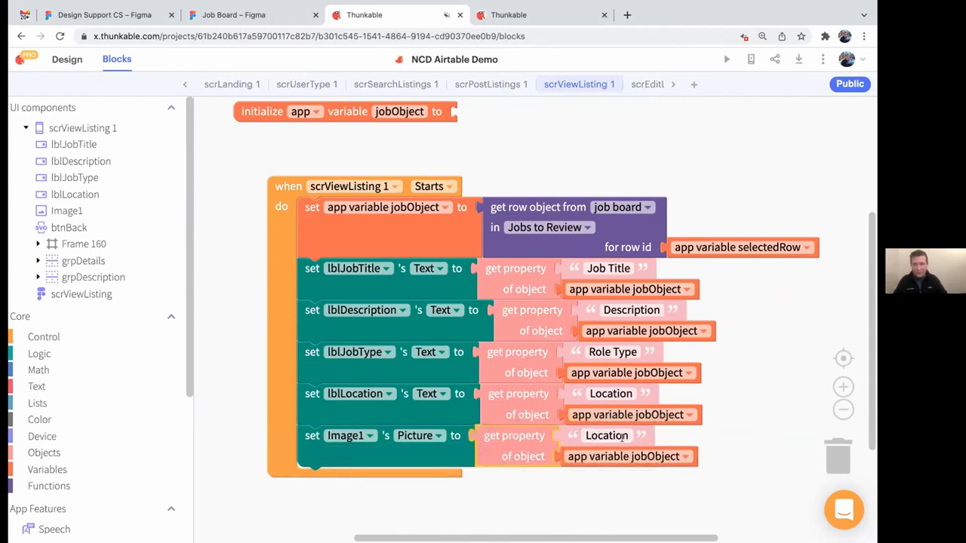
- Set the property name in the Image1 Picture block to Hero Image and compare it with the Airtable columns
click(622, 438)
text(Hea)
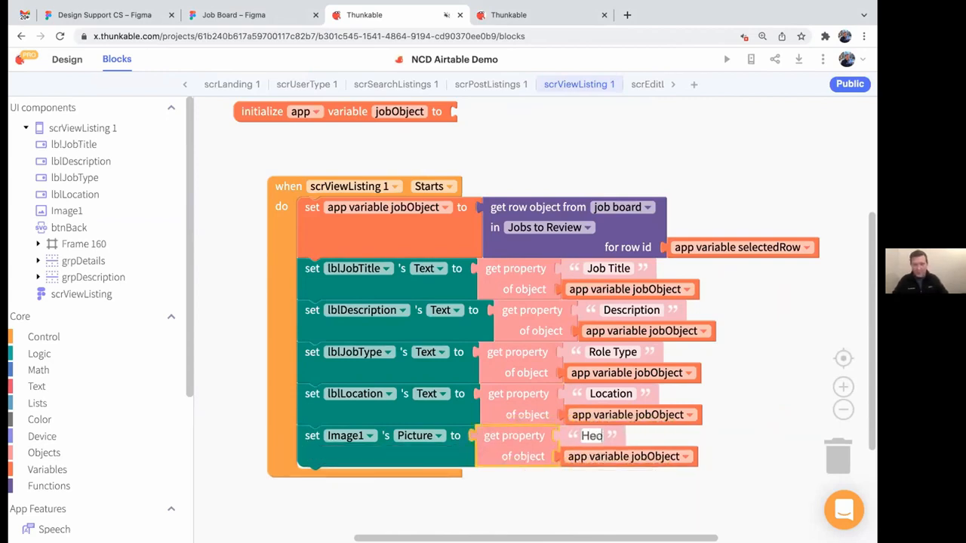
text(o)
key(Return)
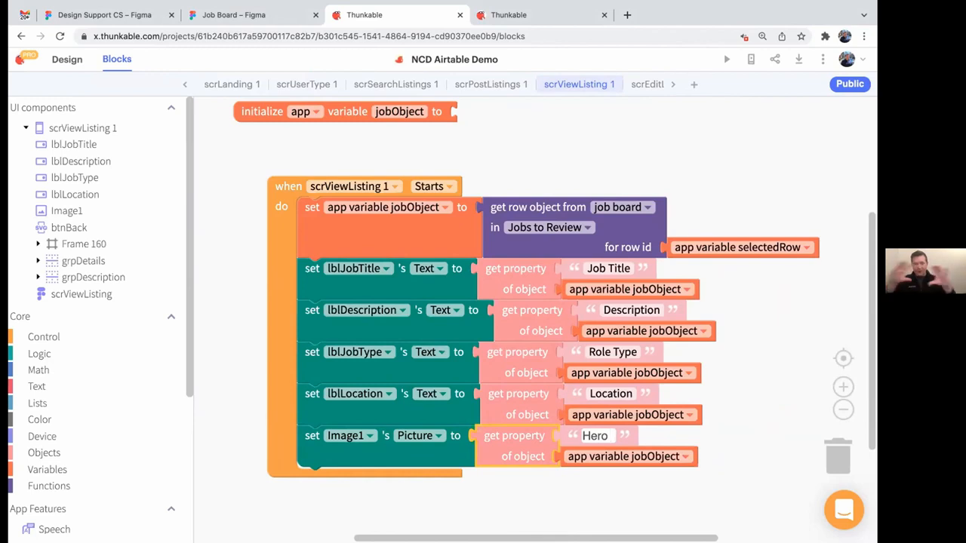
text(Image)
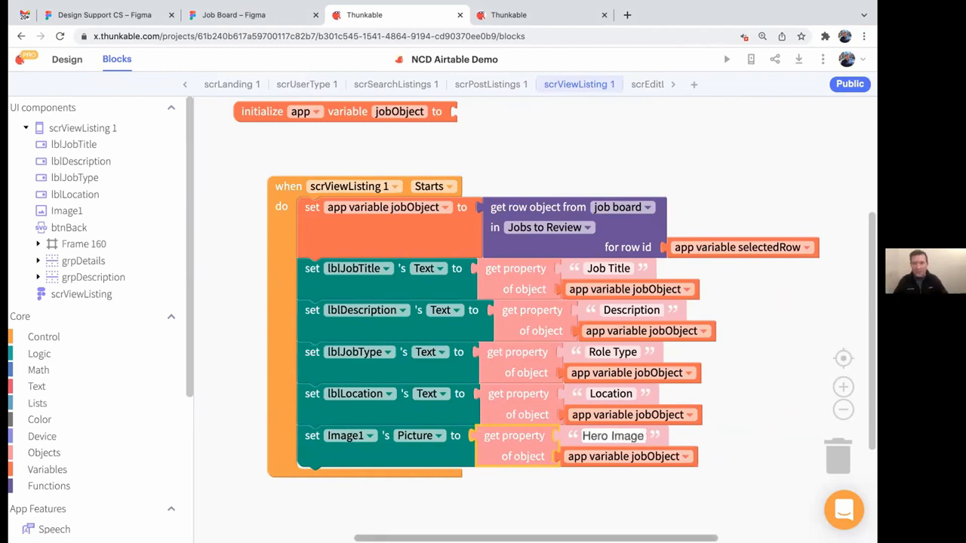
click(620, 500)
key(ctrl+Left)
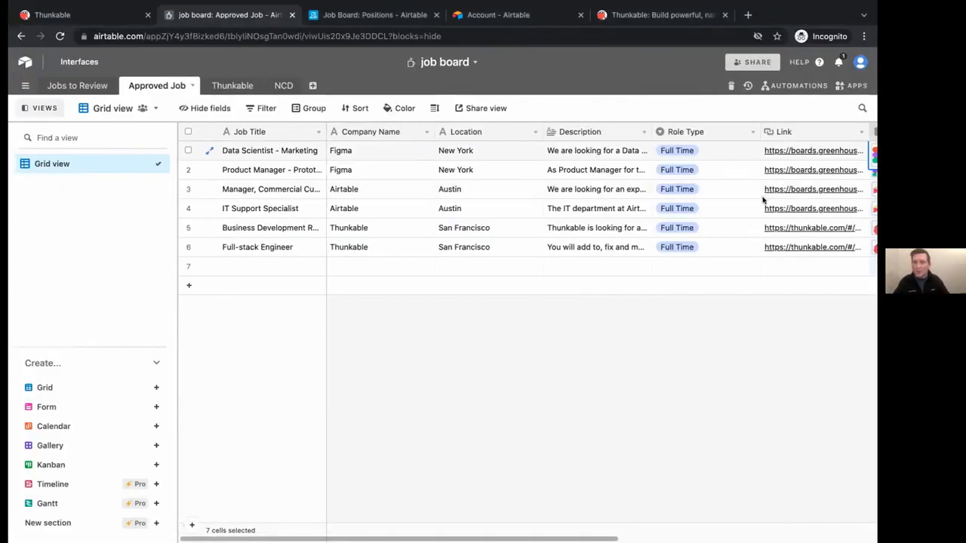
scroll(761, 198, right, 5)
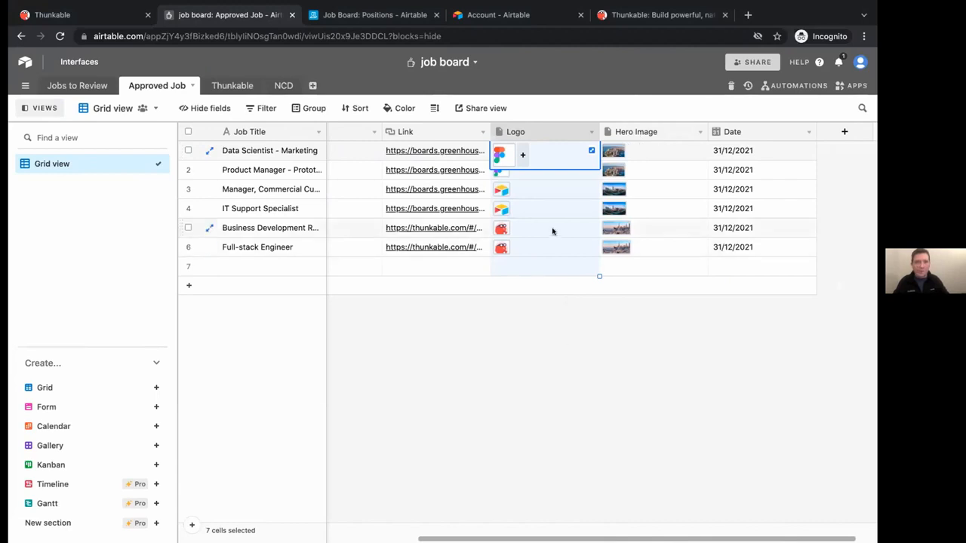
scroll(553, 231, left, 4)
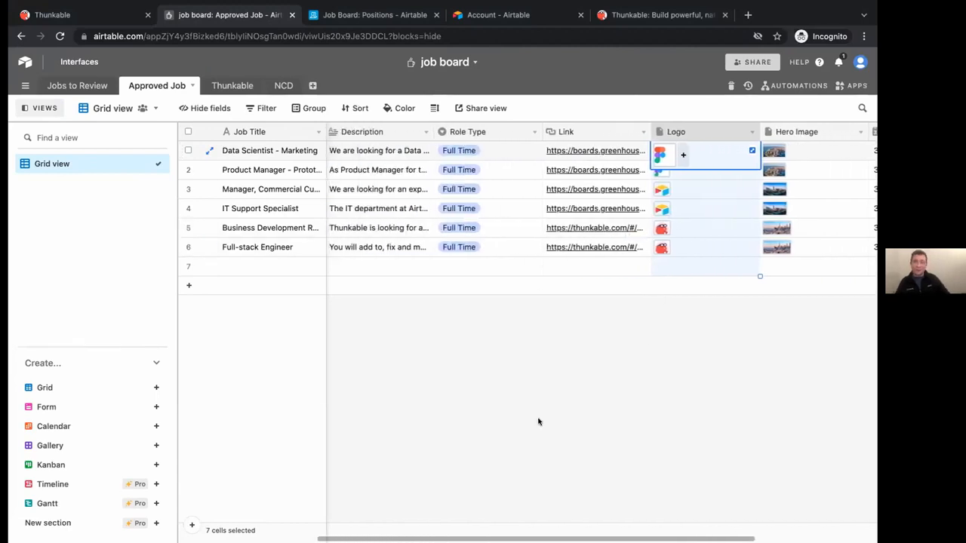
key(ctrl+Right)
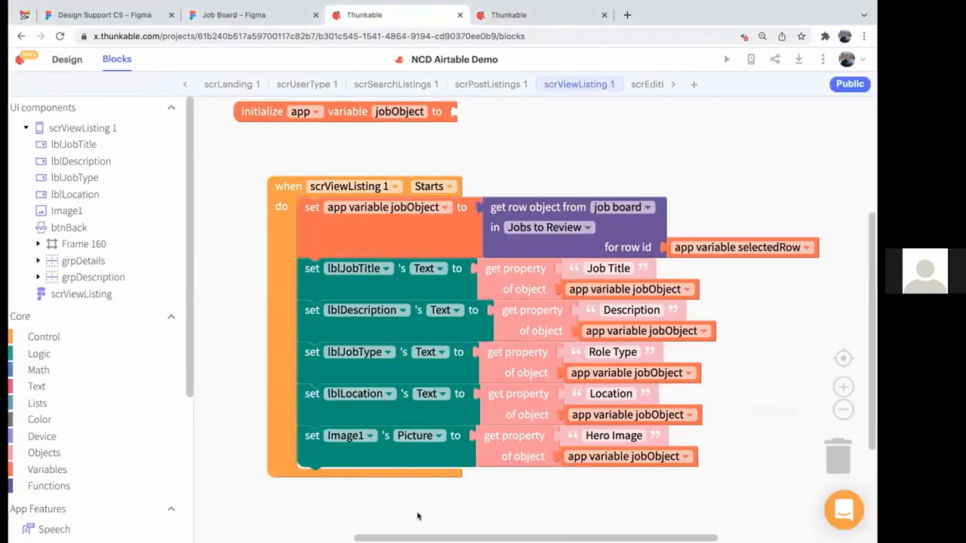
- Expand Frame 160 and add a btnAction Click event block below the Starts event
scroll(373, 434, up, 3)
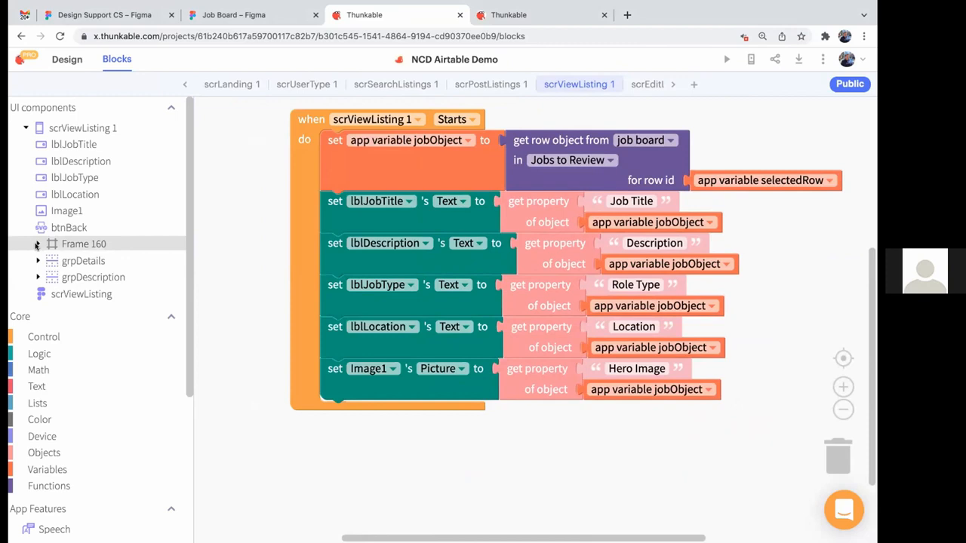
click(37, 244)
click(84, 278)
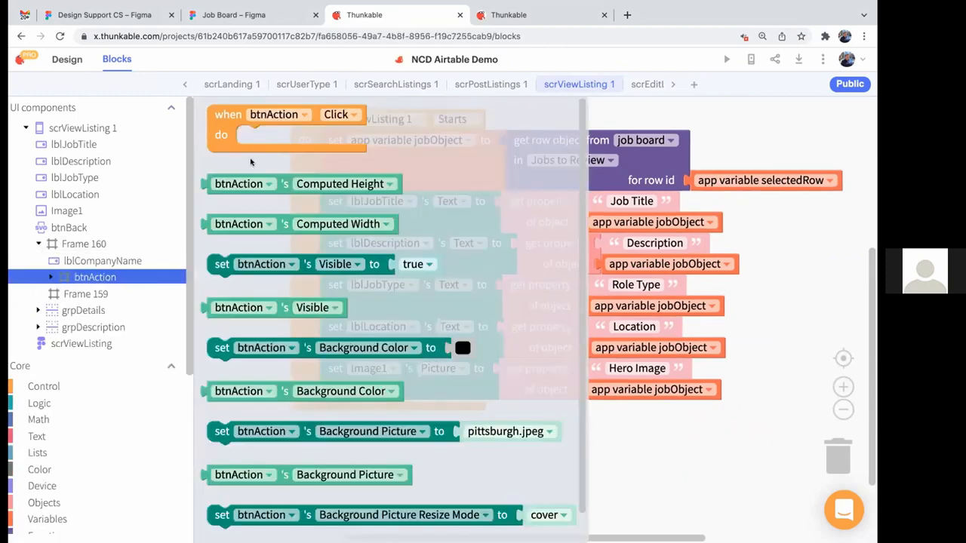
drag(252, 150, 357, 494)
- Place an open link block inside the btnAction Click event
click(50, 386)
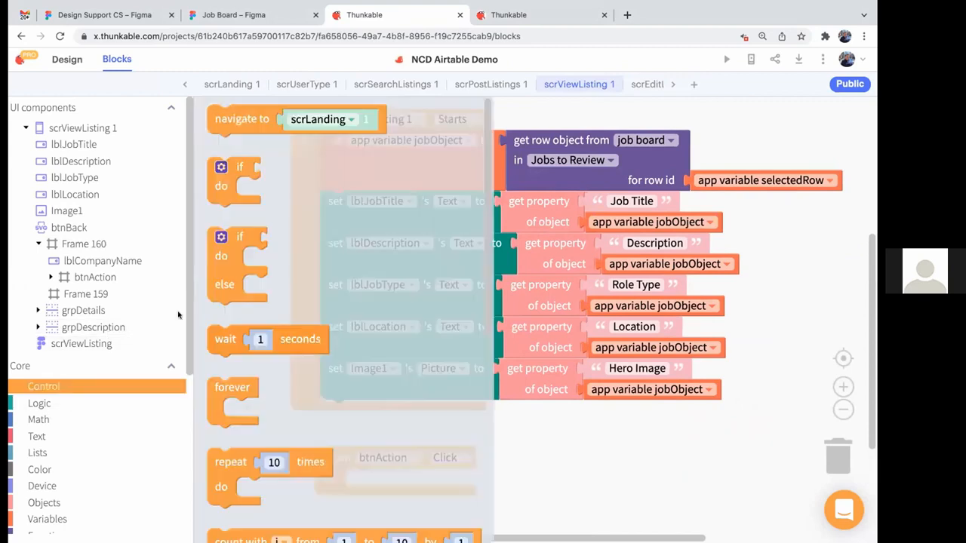
scroll(227, 386, down, 5)
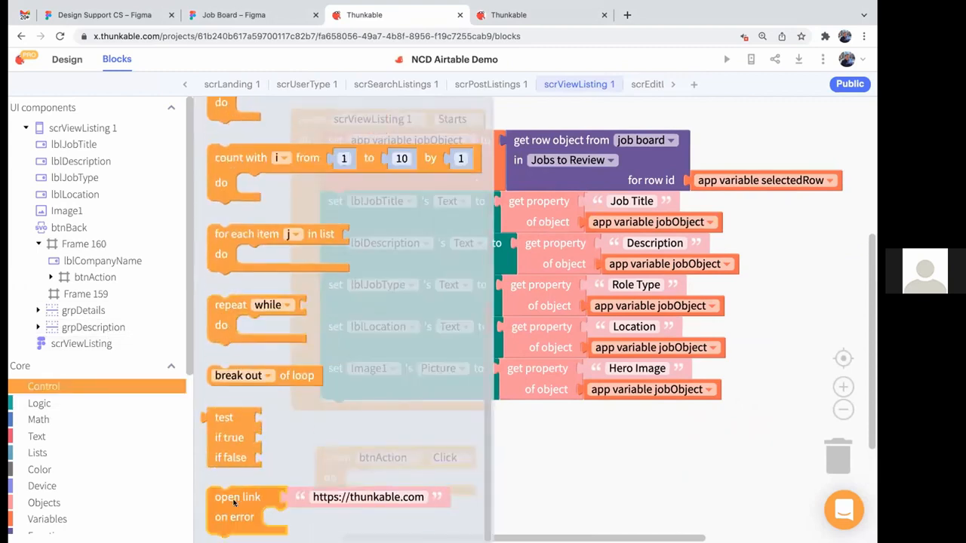
drag(230, 511, 381, 508)
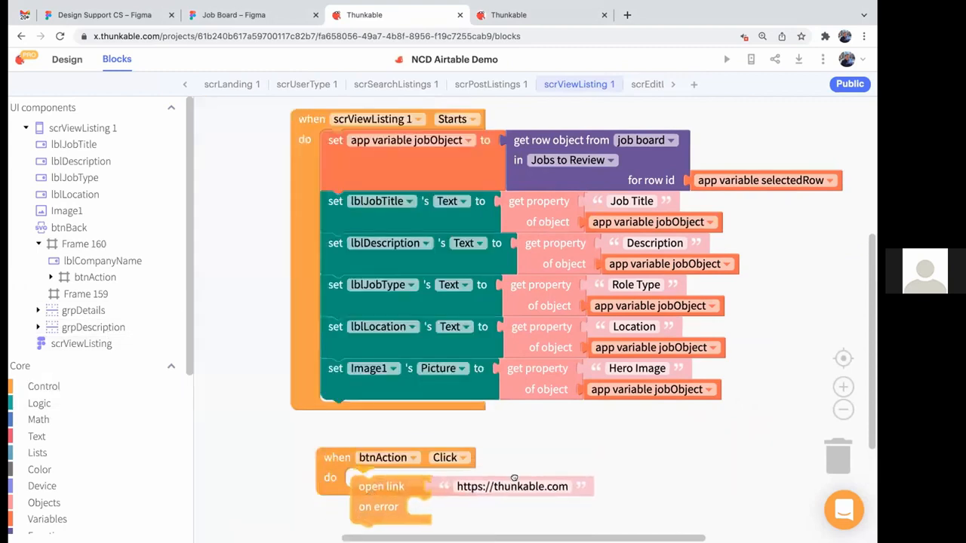
- Duplicate the Hero Image get property block and use the copy as the open link block's URL in place of the default address
scroll(653, 436, down, 2)
scroll(586, 431, down, 2)
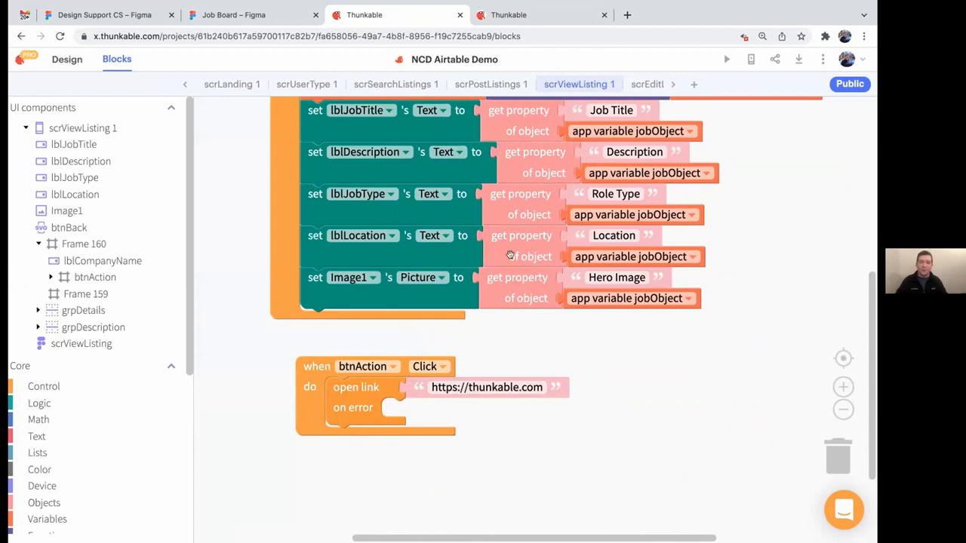
click(519, 298)
key(ctrl+c)
key(ctrl+v)
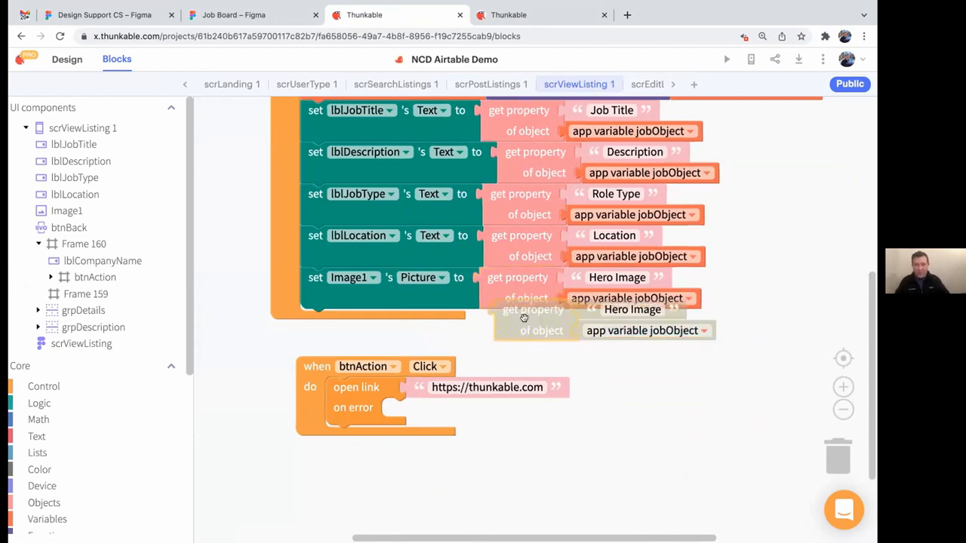
drag(550, 308, 520, 387)
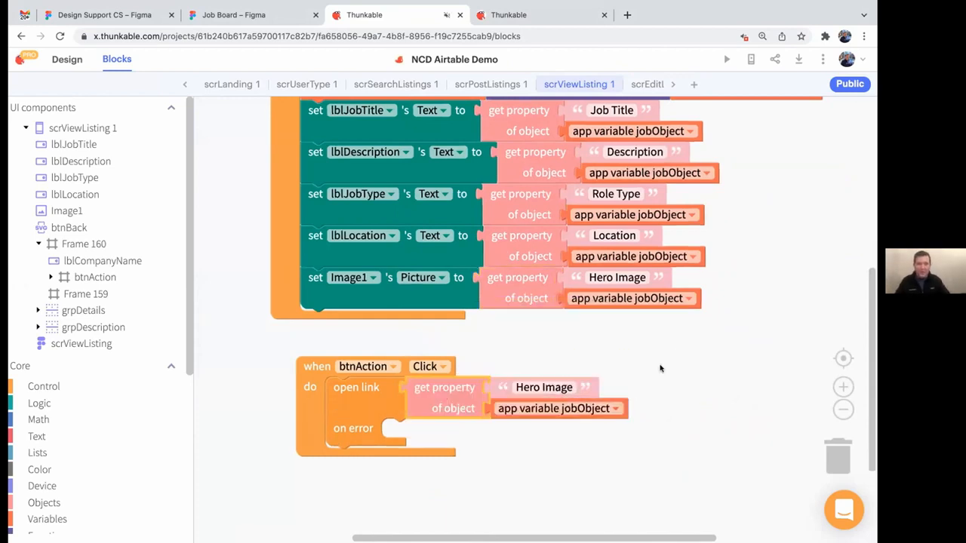
- Check the Link column in the Airtable Approved Job table and set the open link block's property name to Link
key(ctrl+Left)
click(606, 132)
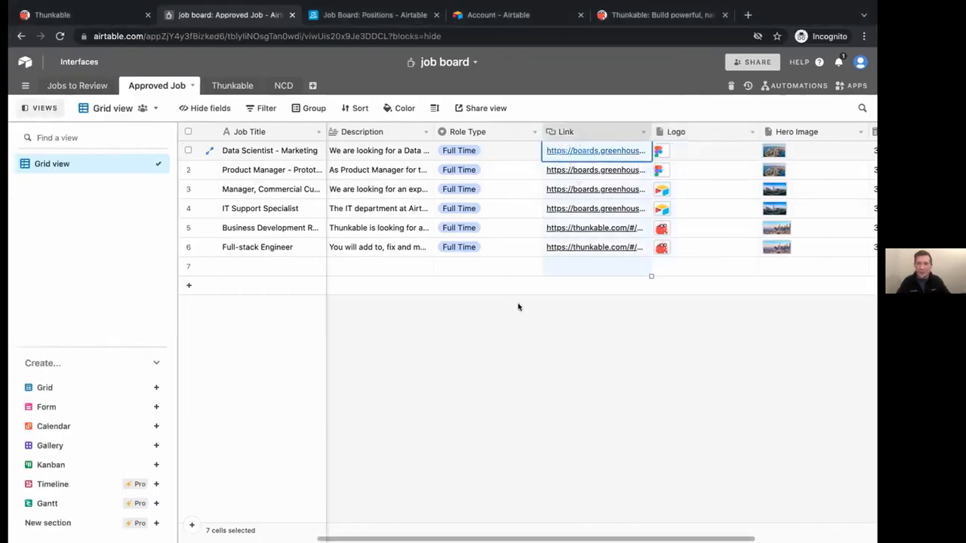
key(ctrl+Right)
click(537, 382)
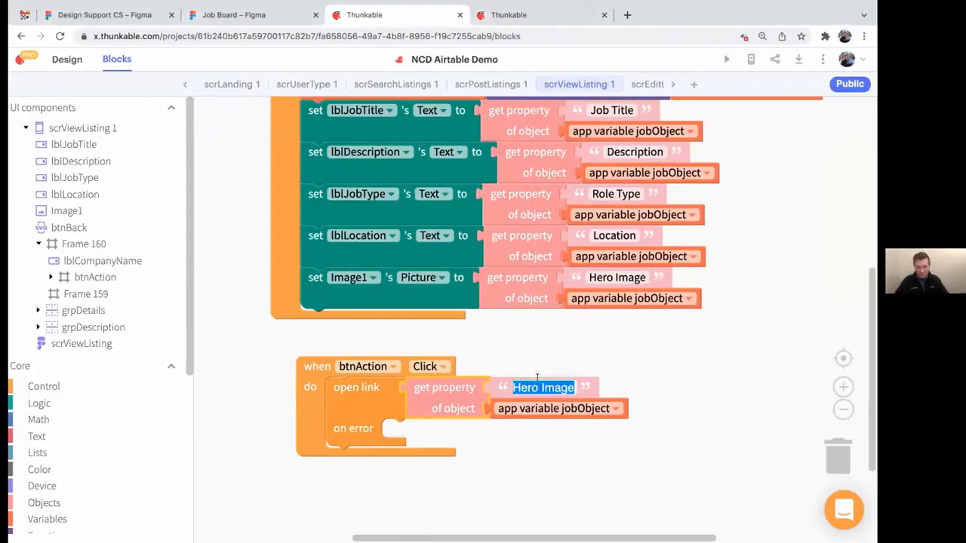
text(Link)
key(Return)
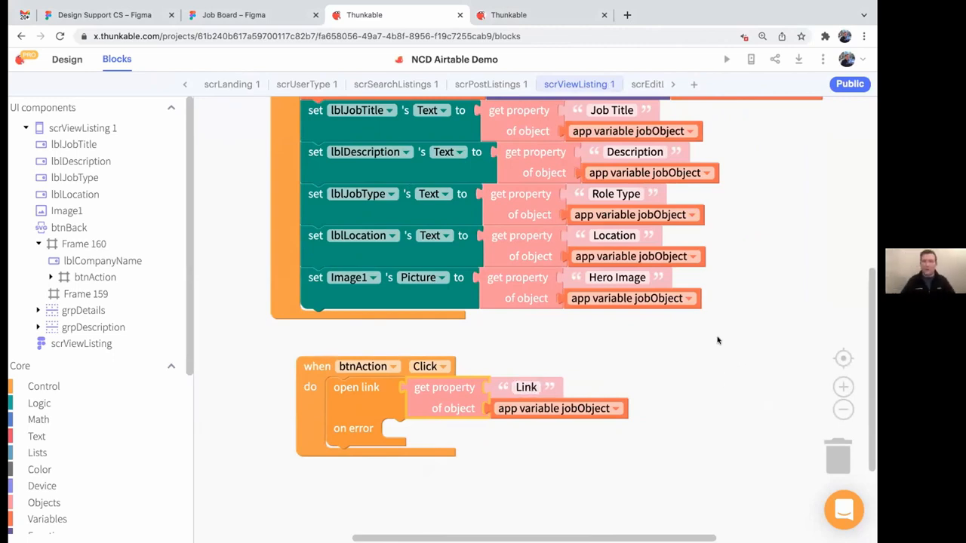
- Start a web preview from scrSearchListings 1 and open the Business Development Representative listing
click(385, 85)
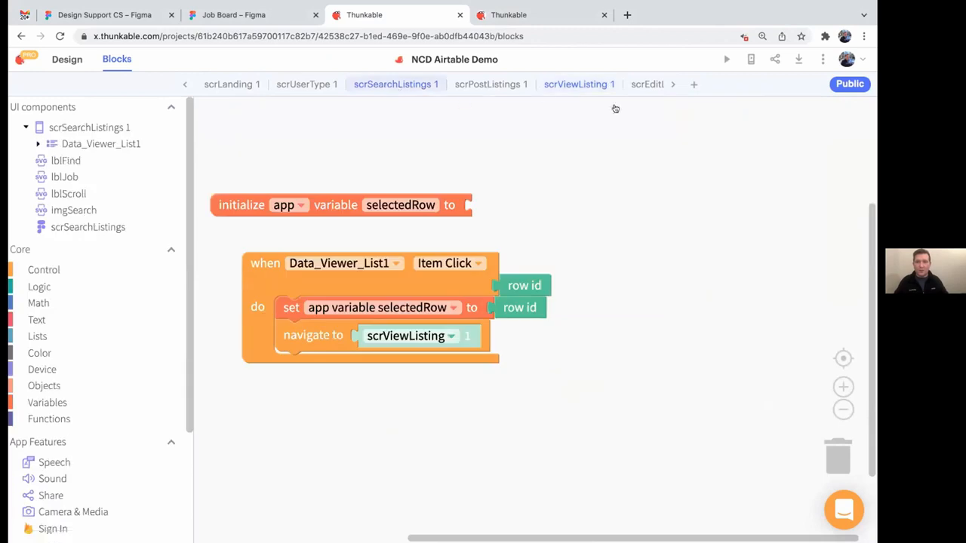
click(727, 59)
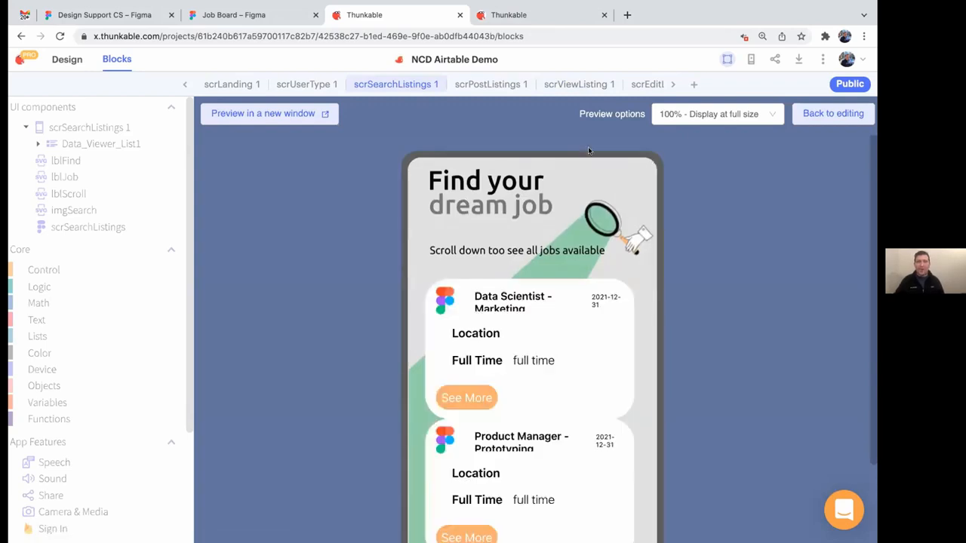
click(797, 62)
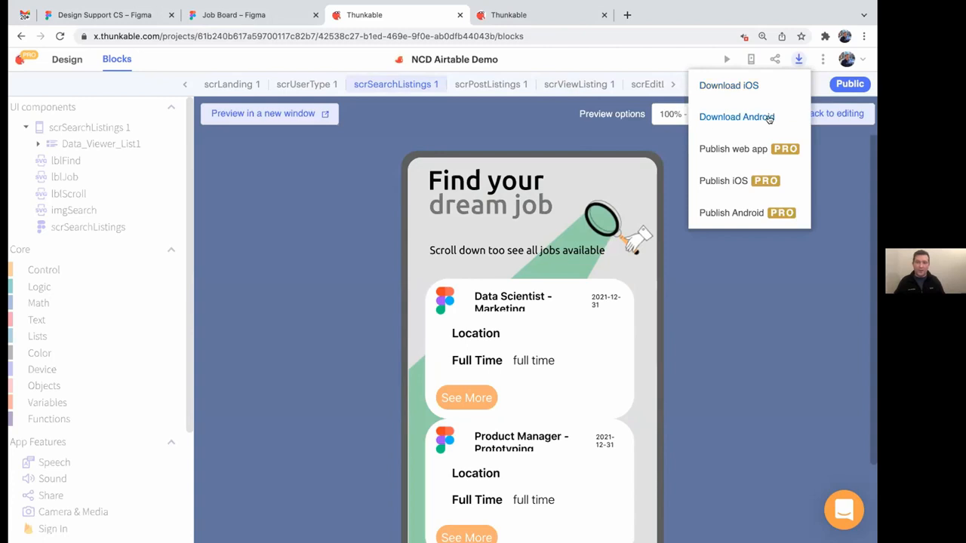
click(739, 426)
scroll(582, 436, down, 10)
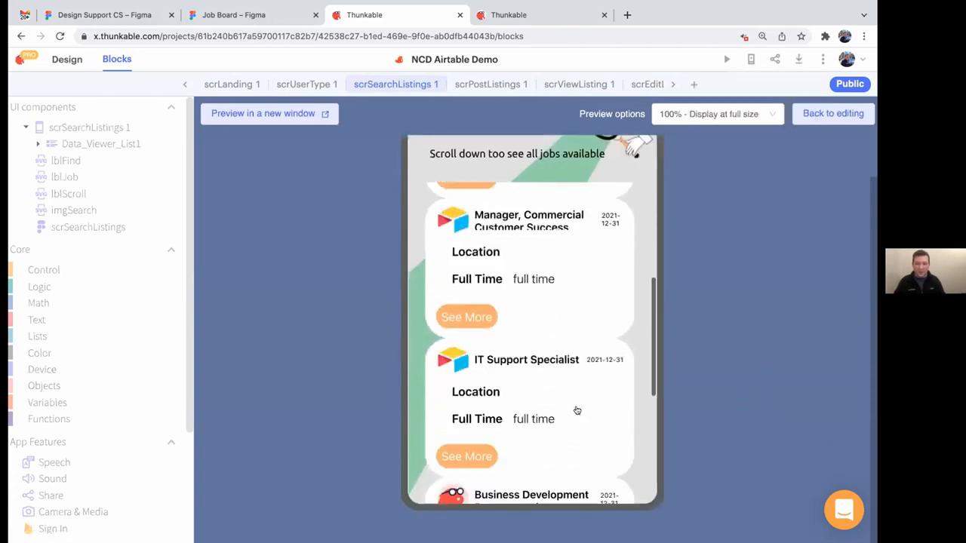
scroll(577, 412, down, 3)
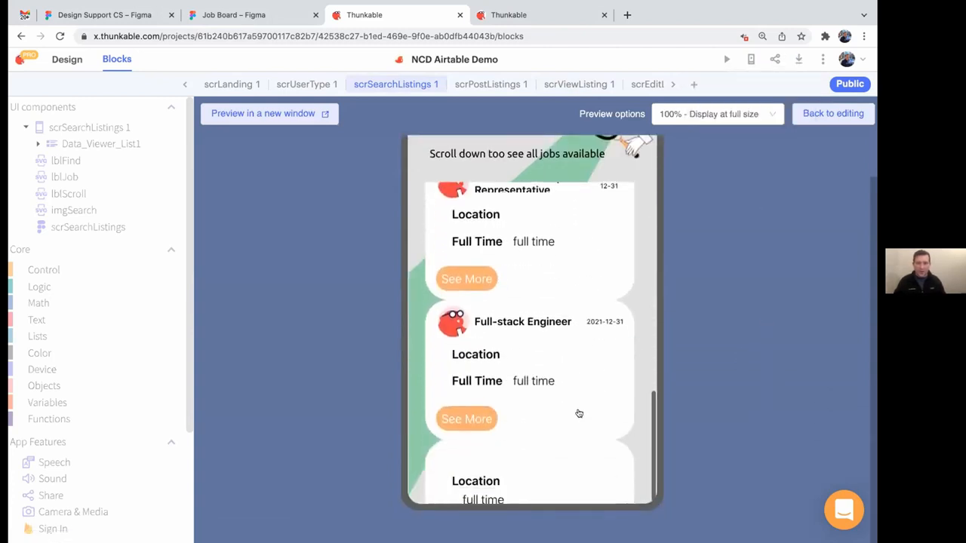
scroll(566, 385, up, 4)
click(564, 369)
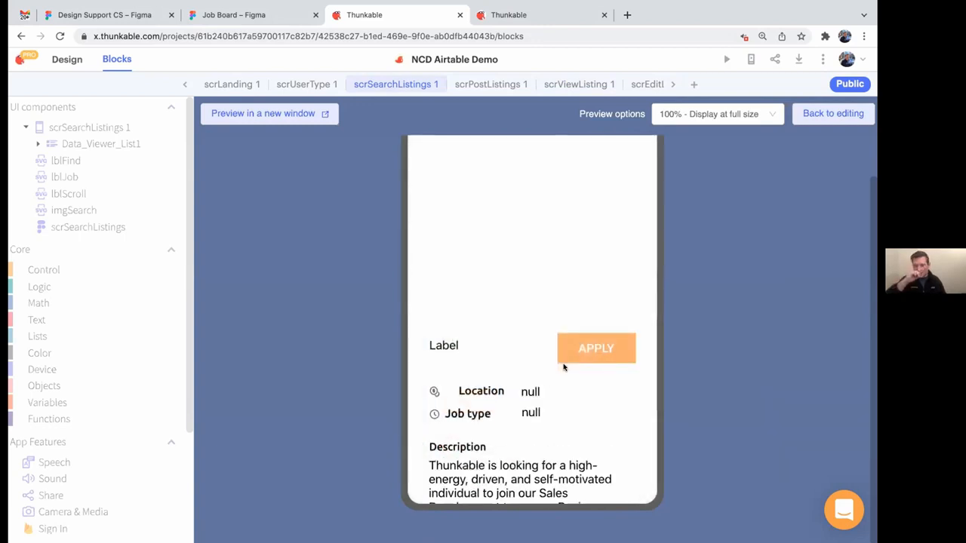
- Examine the previewed job's details, test its APPLY link, close the page it opens and return to editing
scroll(517, 214, up, 3)
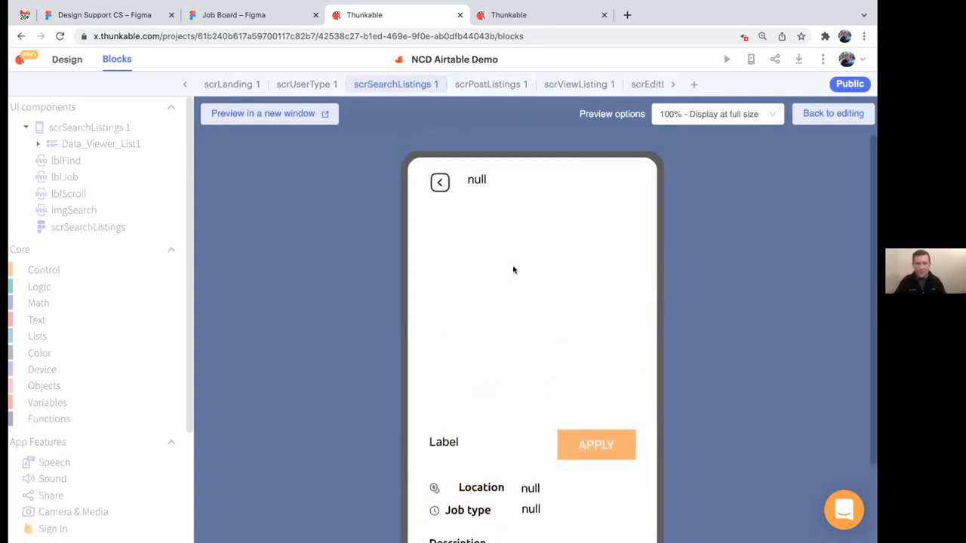
scroll(506, 301, down, 4)
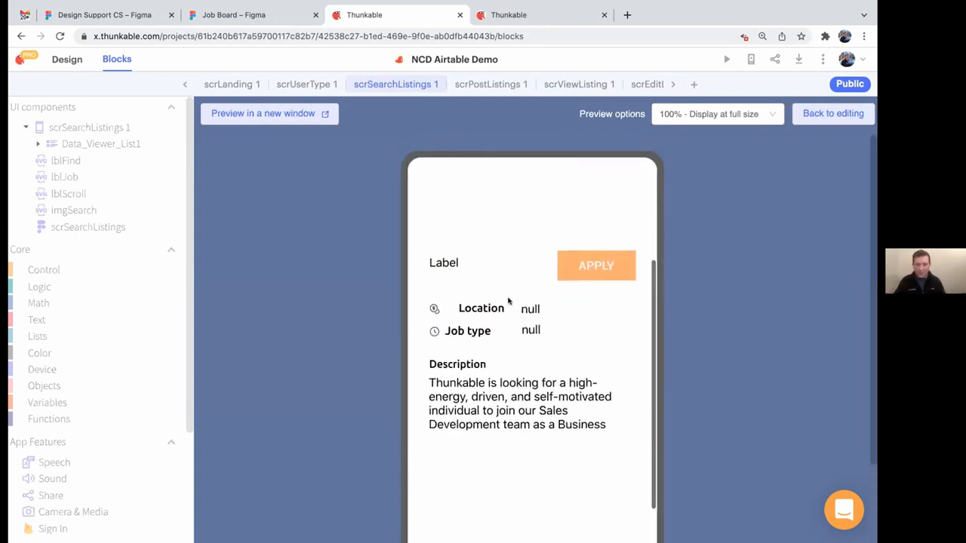
scroll(508, 300, up, 1)
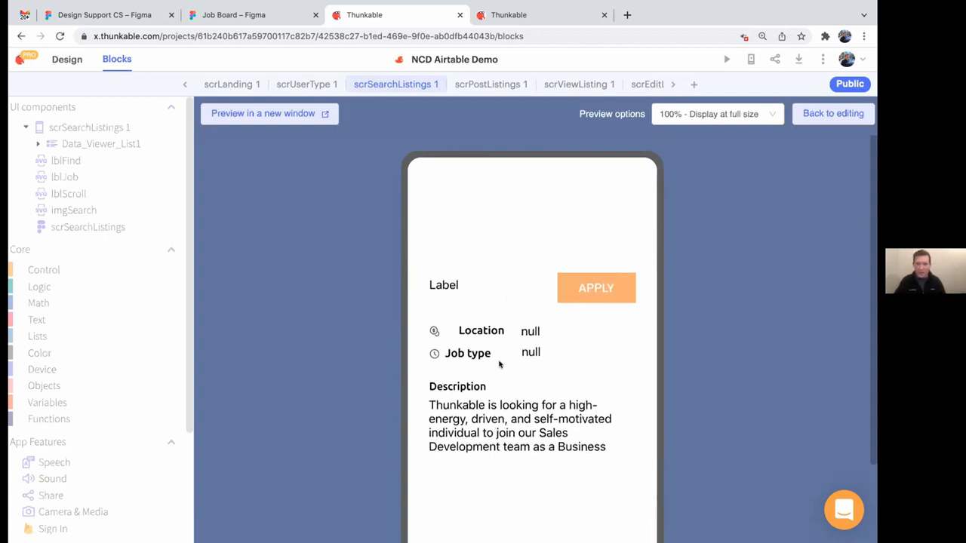
scroll(557, 355, up, 2)
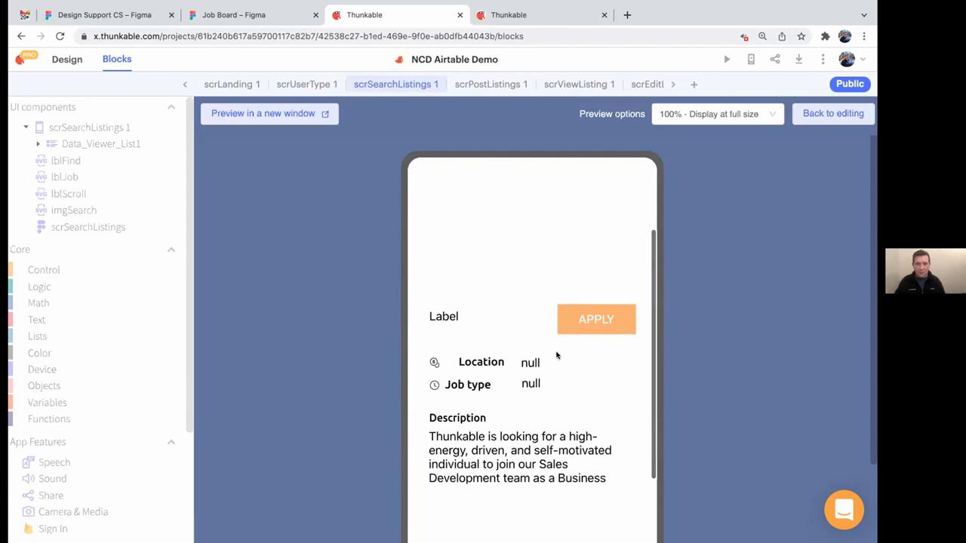
click(600, 325)
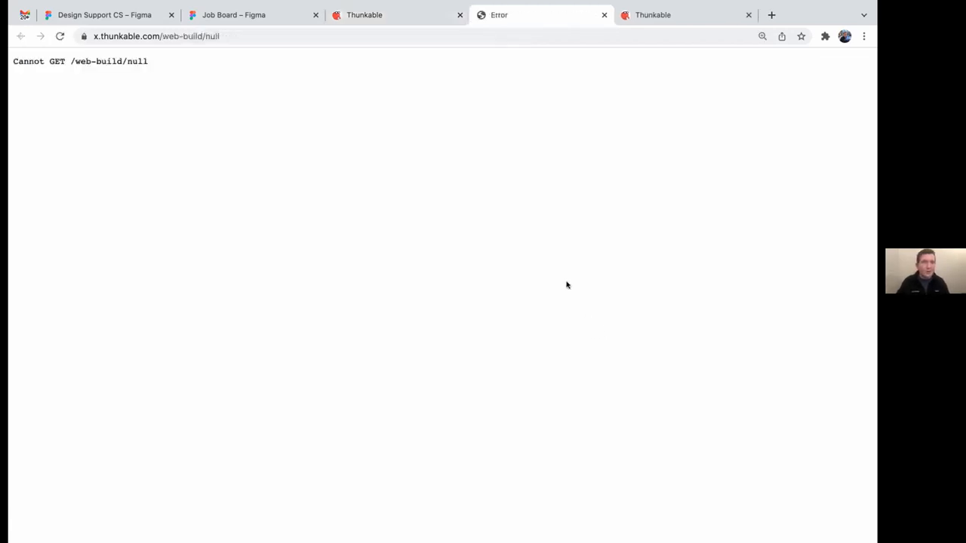
click(603, 15)
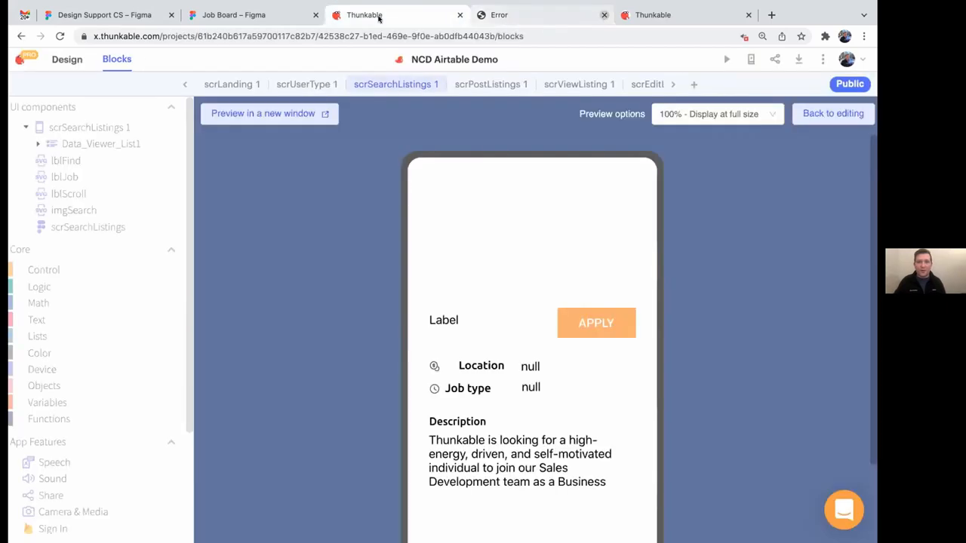
click(819, 117)
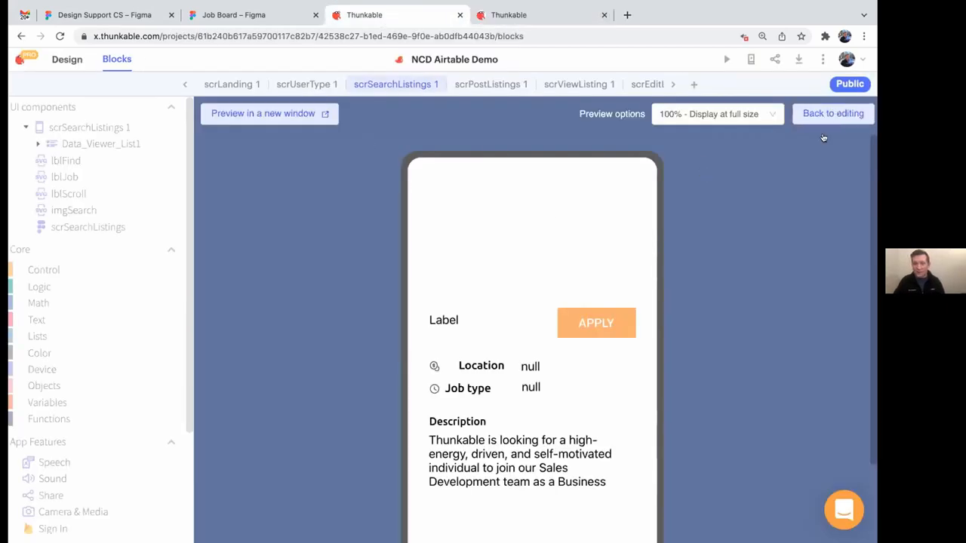
- Open the [NCD] Airtable Job board project and examine the blocks of its scrViewListing 1 screen for comparison
click(576, 85)
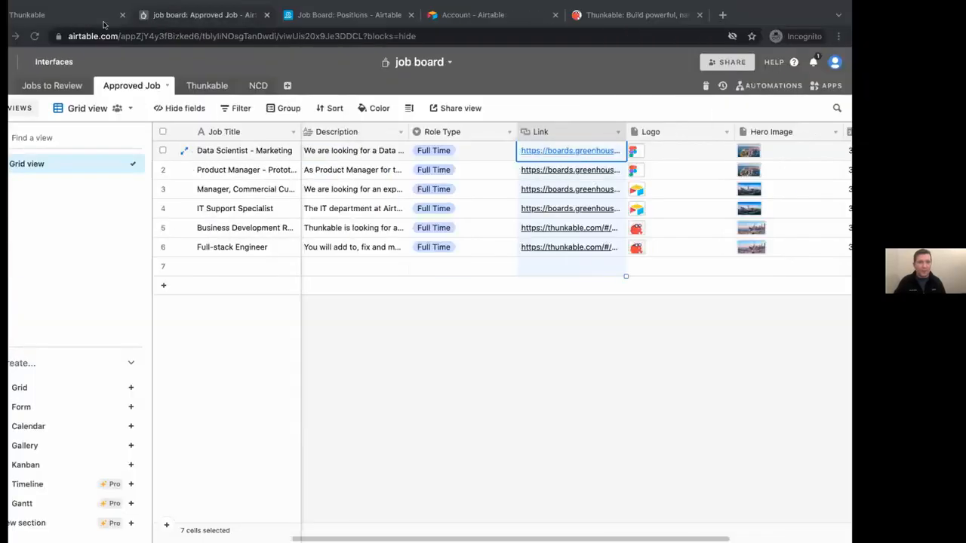
click(90, 15)
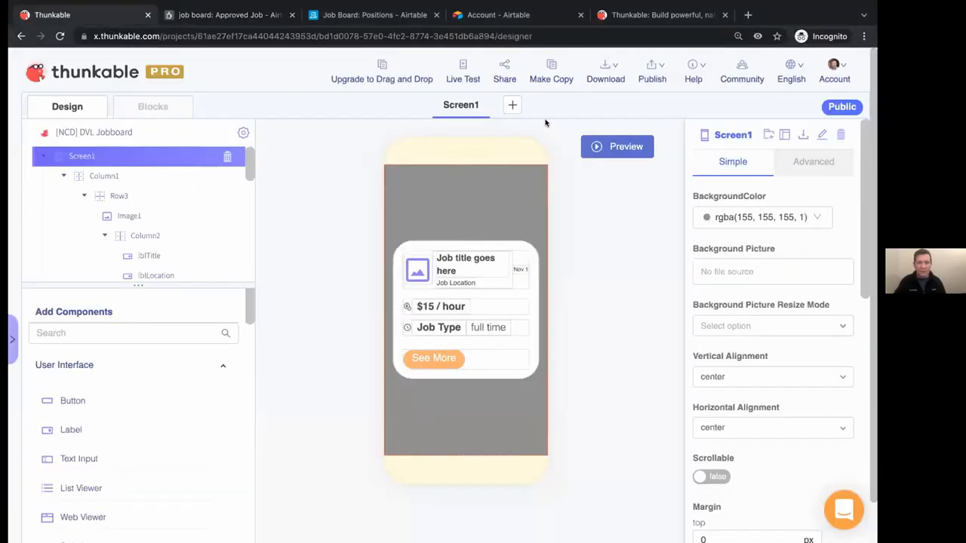
click(57, 74)
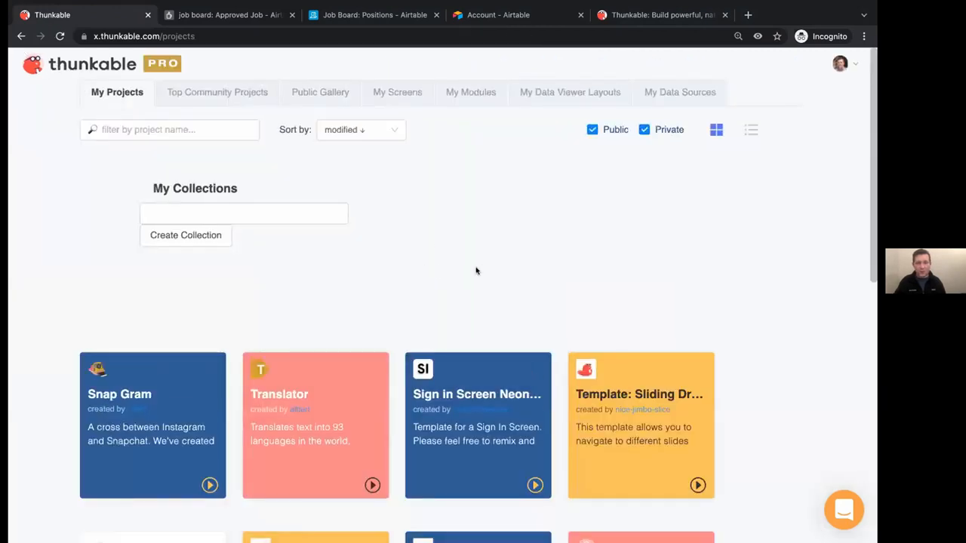
click(531, 254)
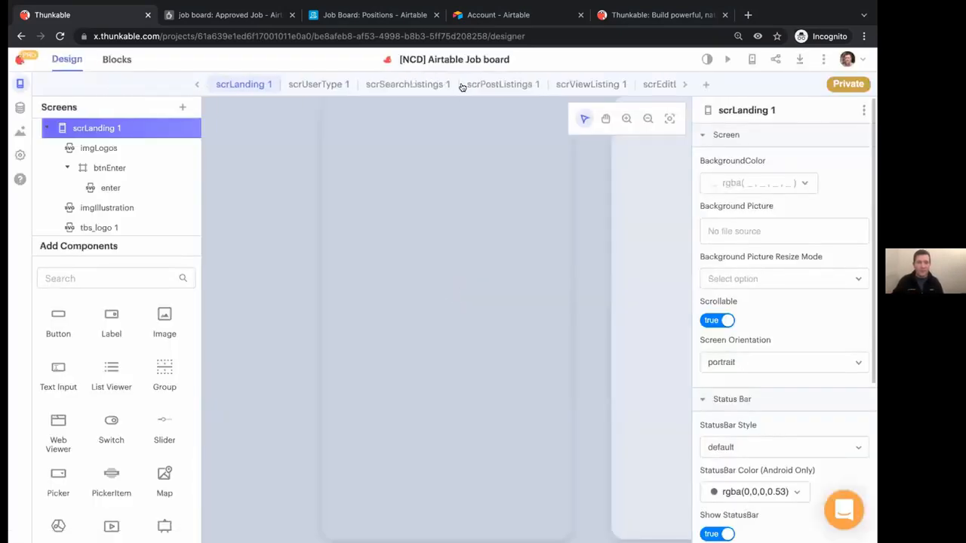
click(562, 85)
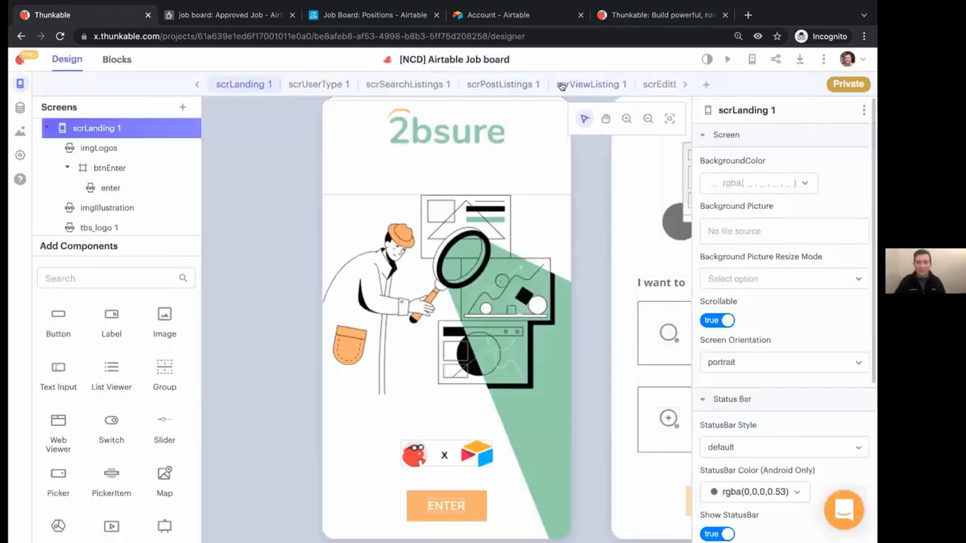
click(105, 59)
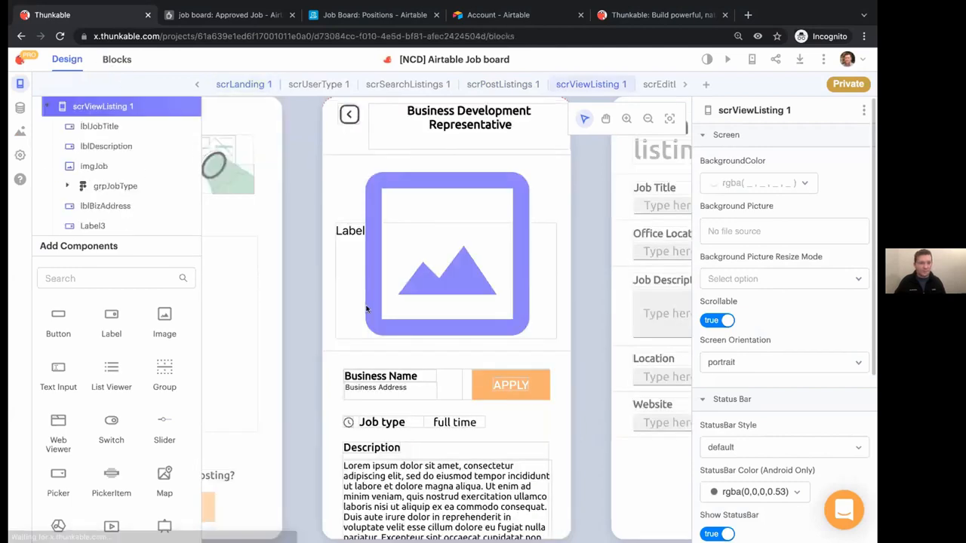
drag(410, 373, 279, 276)
drag(273, 372, 273, 345)
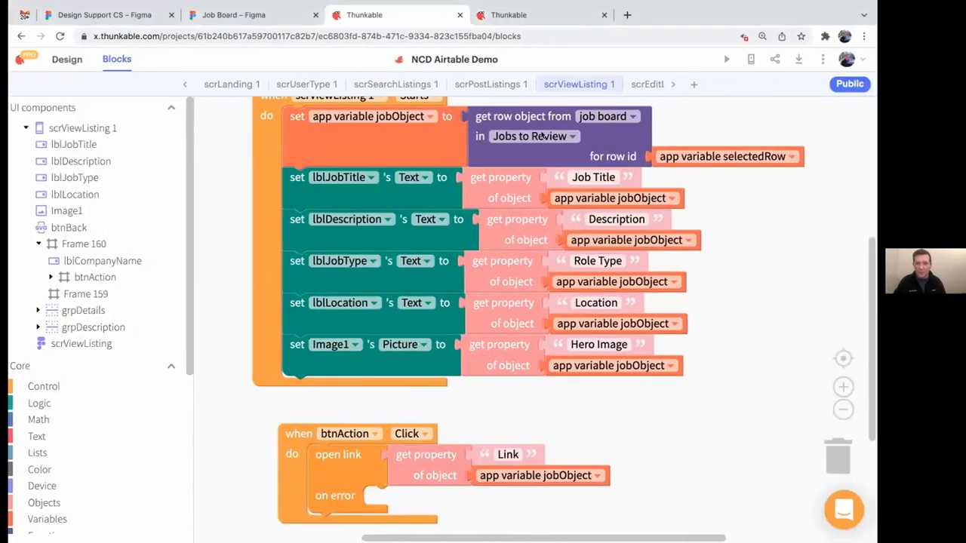
- In the NCD Airtable Demo project, set the get row object block in scrViewListing 1 to the Approved Job table
click(543, 136)
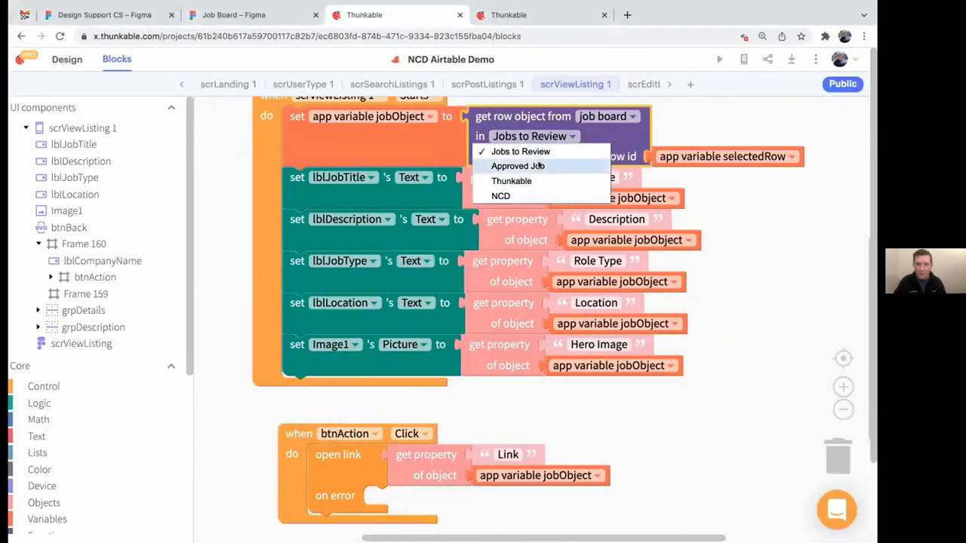
click(538, 162)
scroll(786, 316, up, 2)
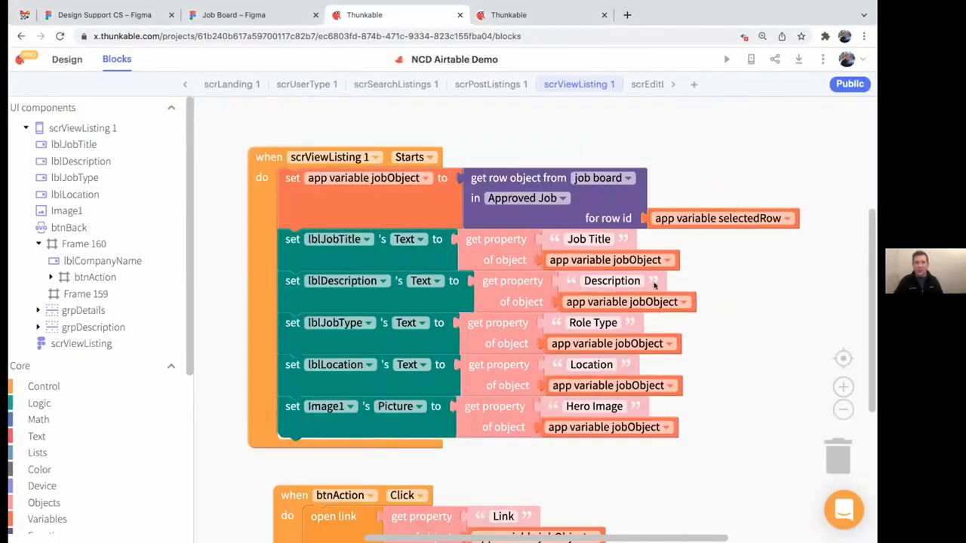
click(515, 198)
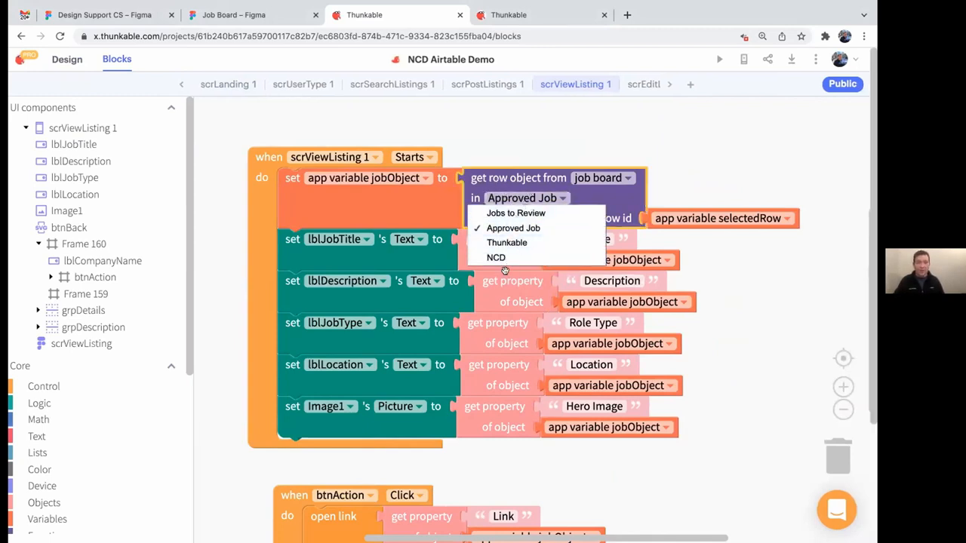
click(514, 228)
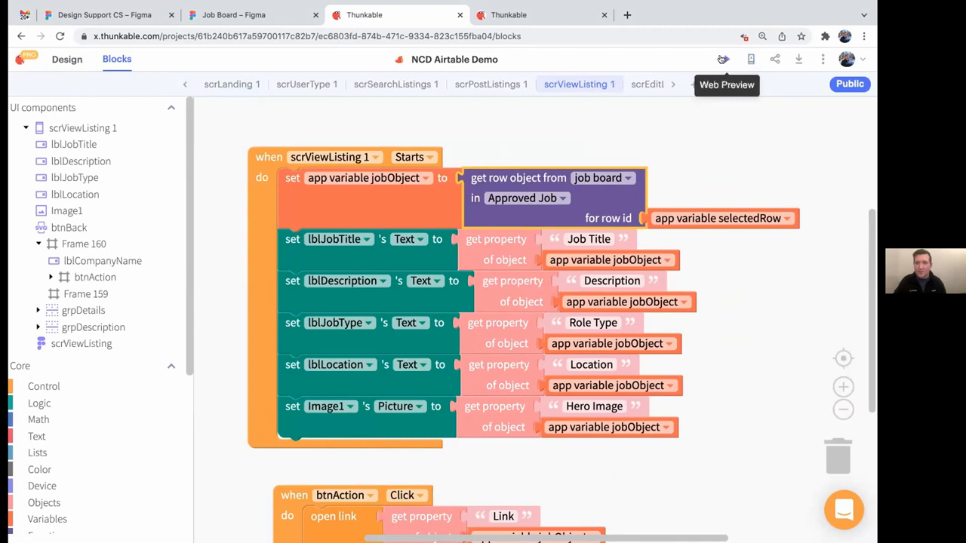
- Preview the app from scrSearchListings 1 again, open the Full-stack Engineer listing and check its details
click(358, 83)
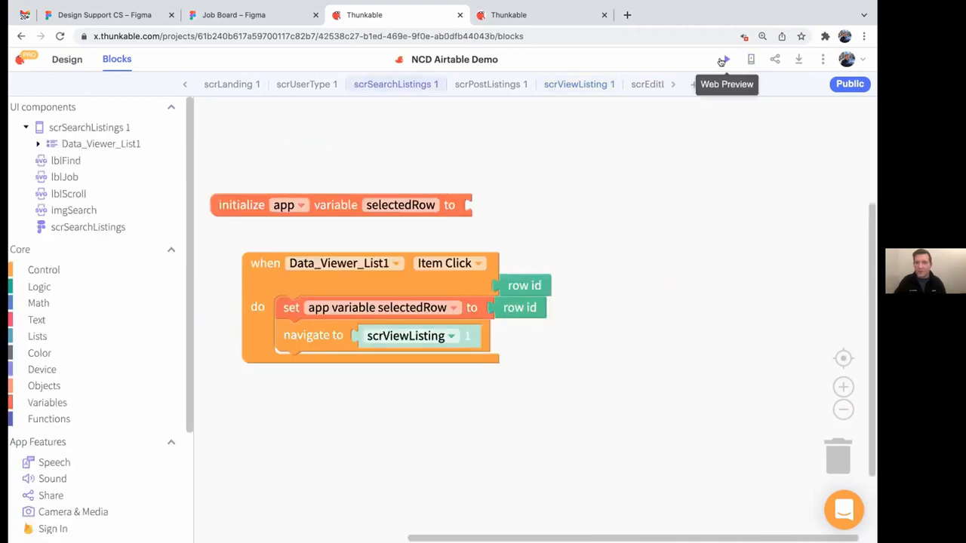
click(726, 59)
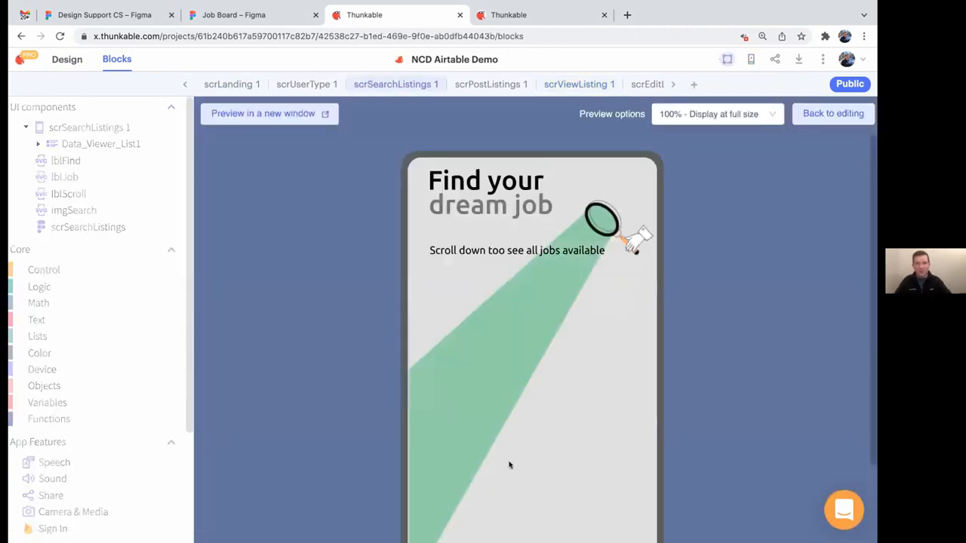
scroll(546, 409, down, 3)
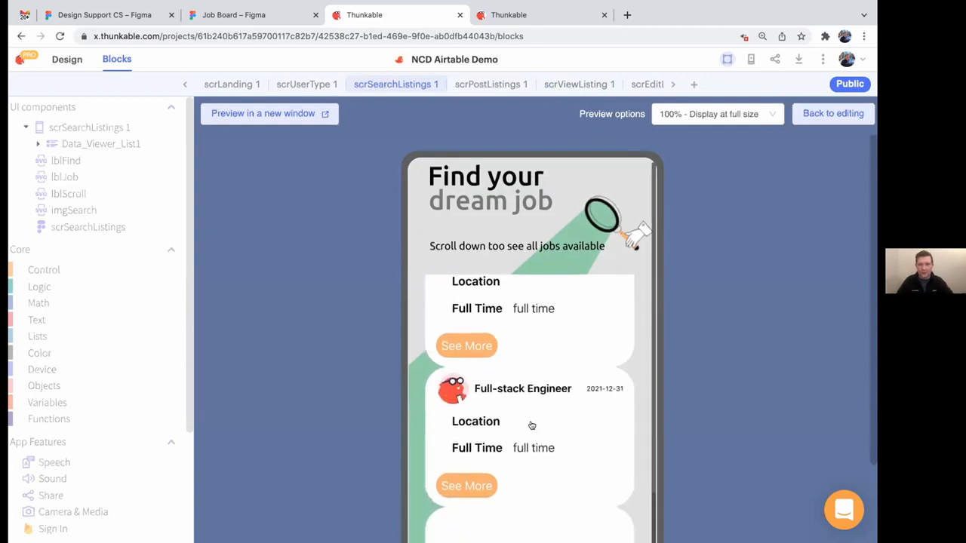
click(534, 424)
scroll(569, 350, down, 3)
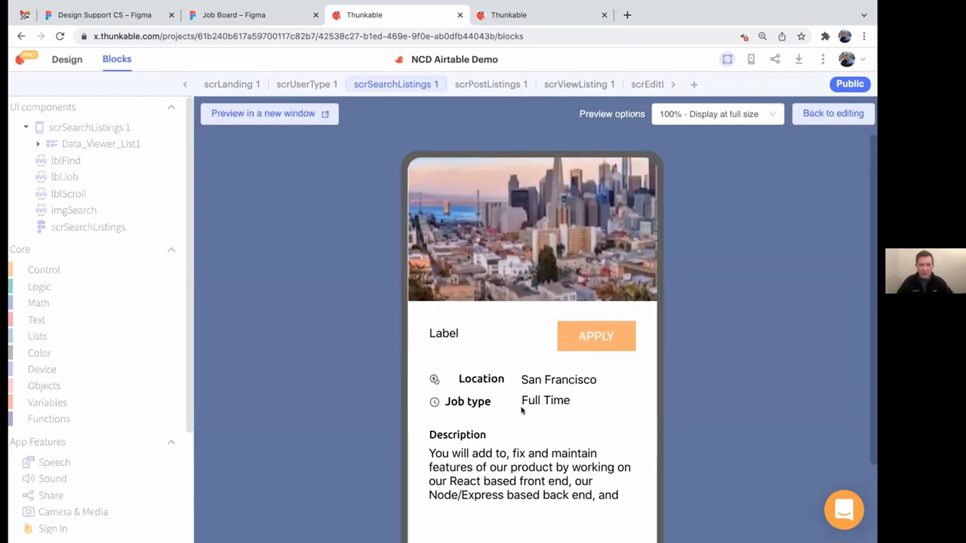
scroll(495, 398, up, 3)
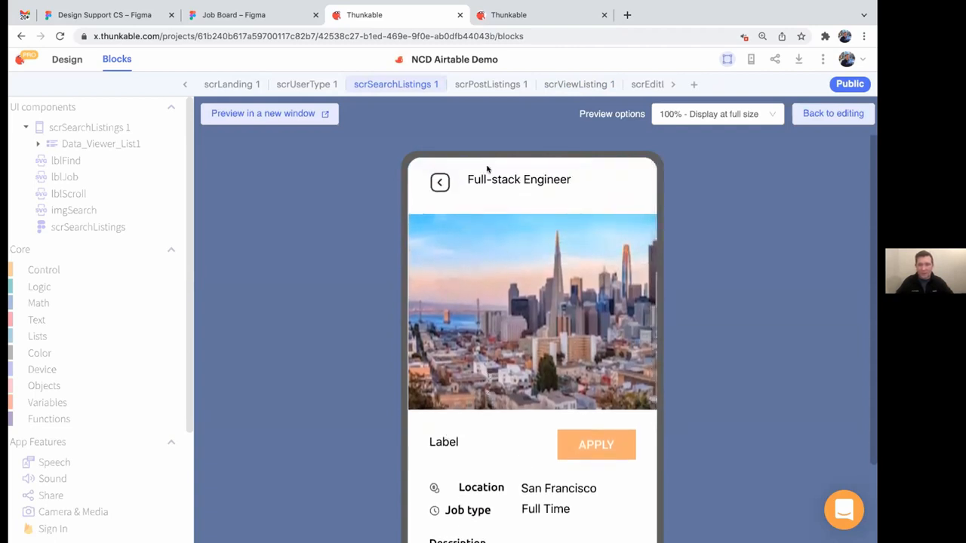
- Test the APPLY button of the previewed Full-stack Engineer listing and look through the openings on the linked page
click(592, 443)
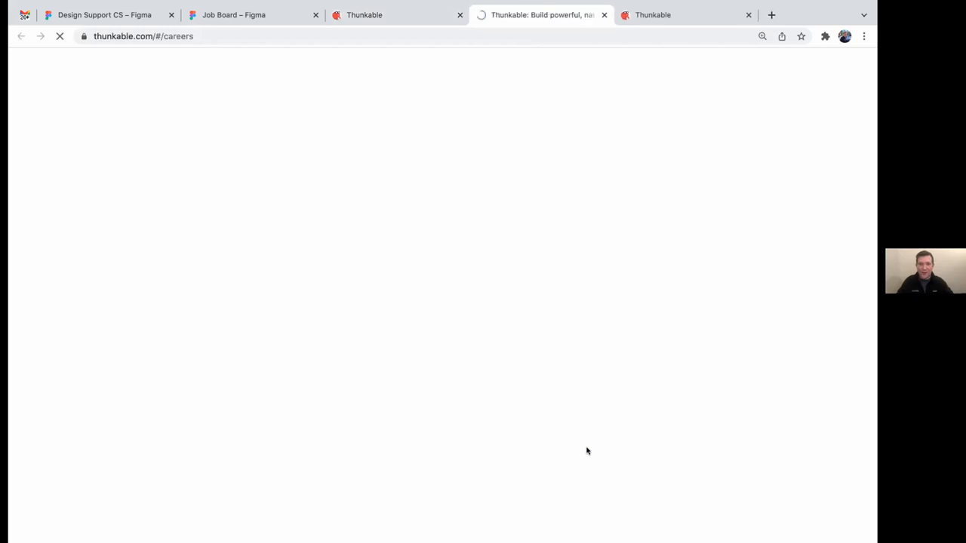
scroll(343, 346, down, 10)
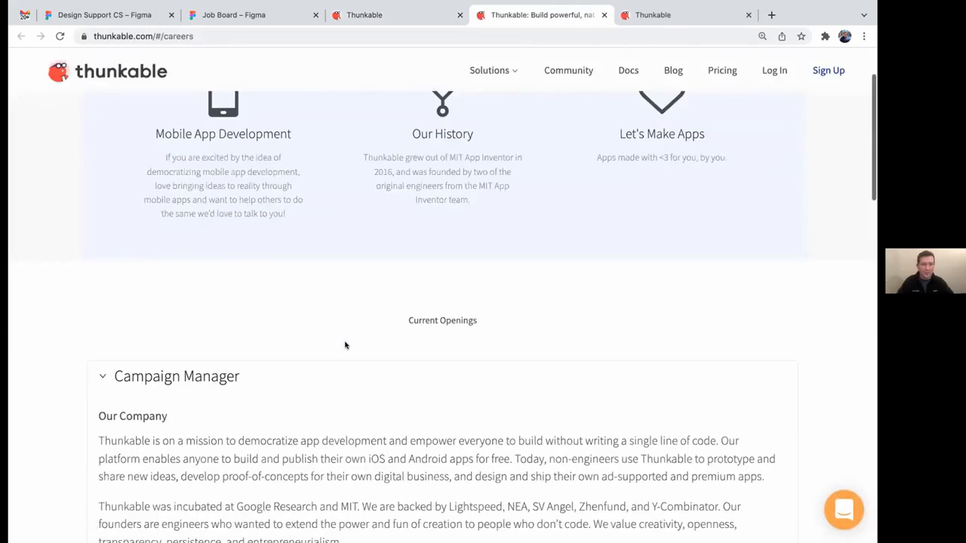
scroll(344, 346, down, 15)
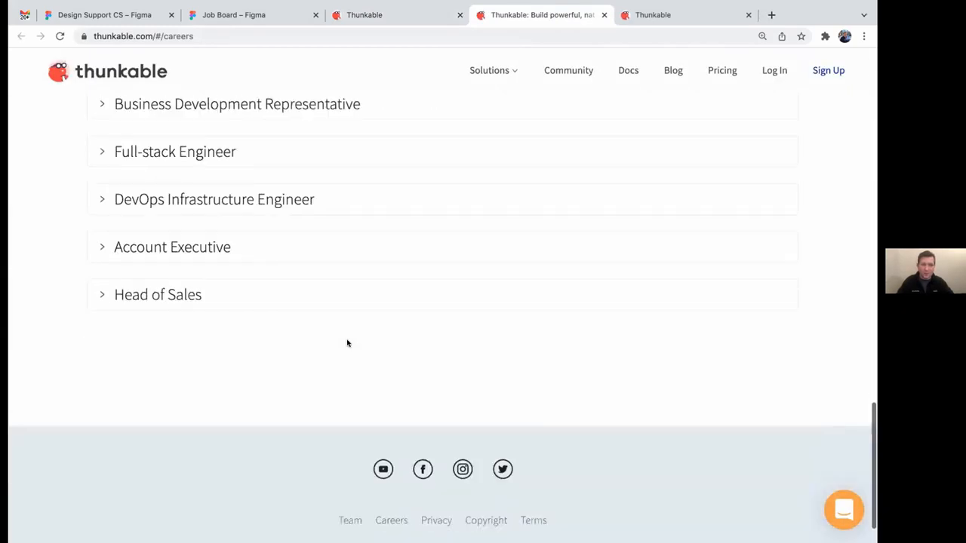
- Look back over the Thunkable careers page, close it, and end the NCD Airtable Demo preview
scroll(346, 341, up, 15)
scroll(347, 342, up, 10)
scroll(314, 301, down, 1)
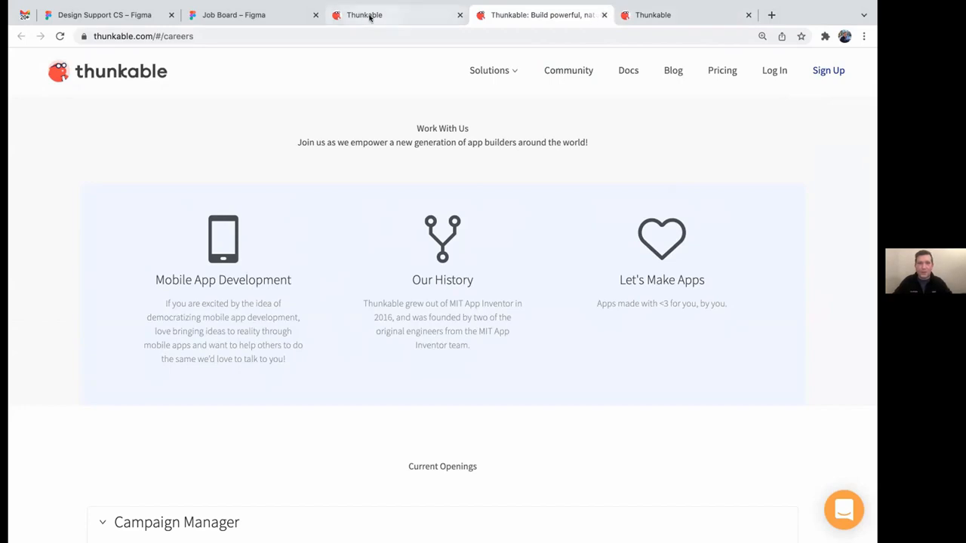
click(604, 15)
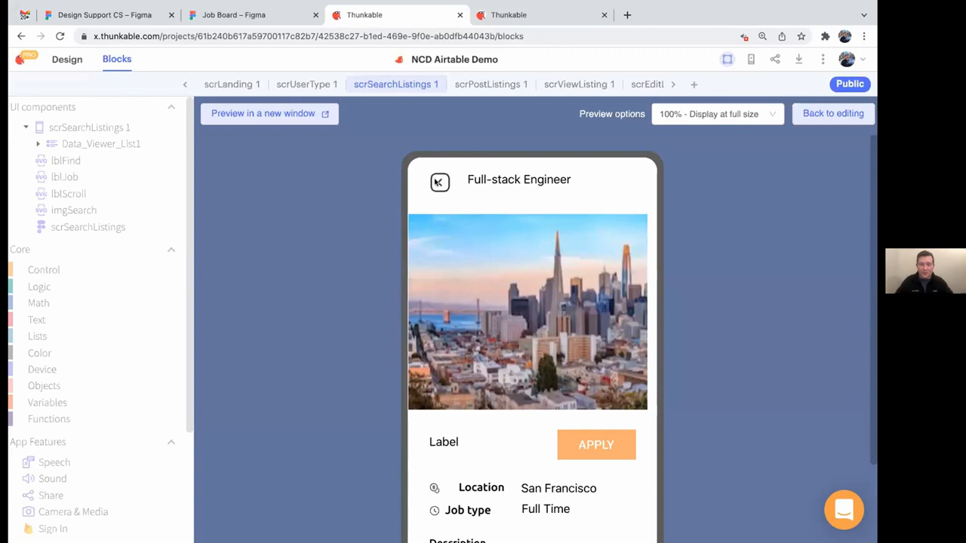
click(833, 115)
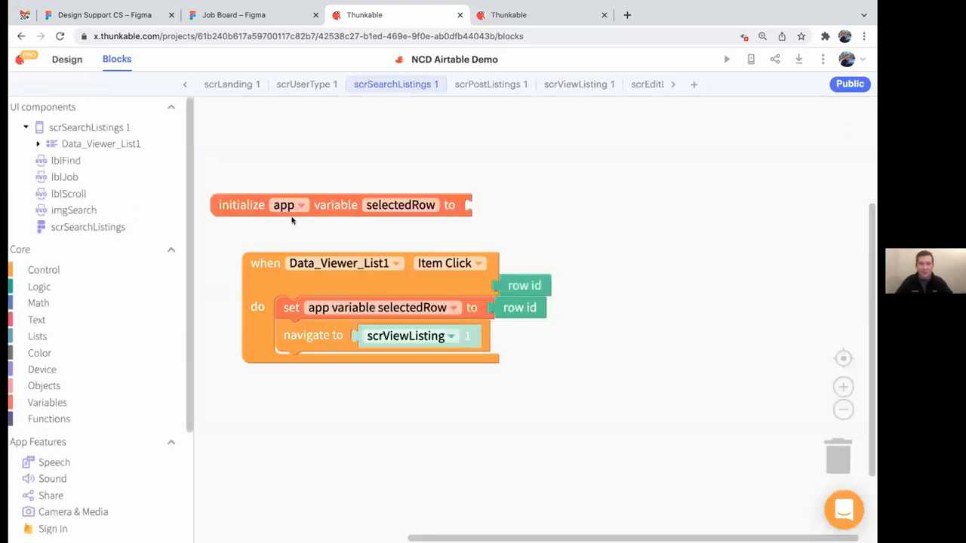
- In the scrViewListing 1 blocks, add a btnBack click event that navigates to scrSearchListings
click(563, 84)
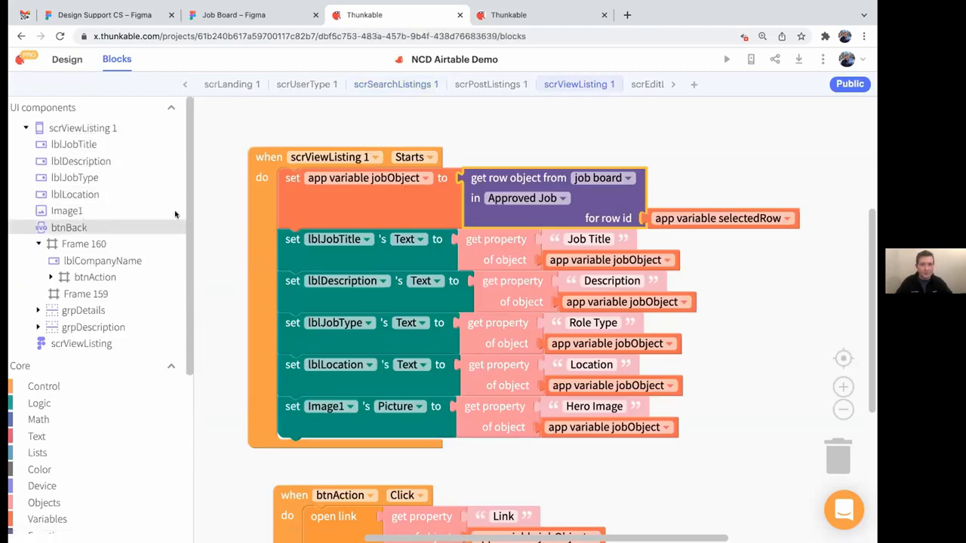
click(113, 227)
drag(224, 112, 280, 97)
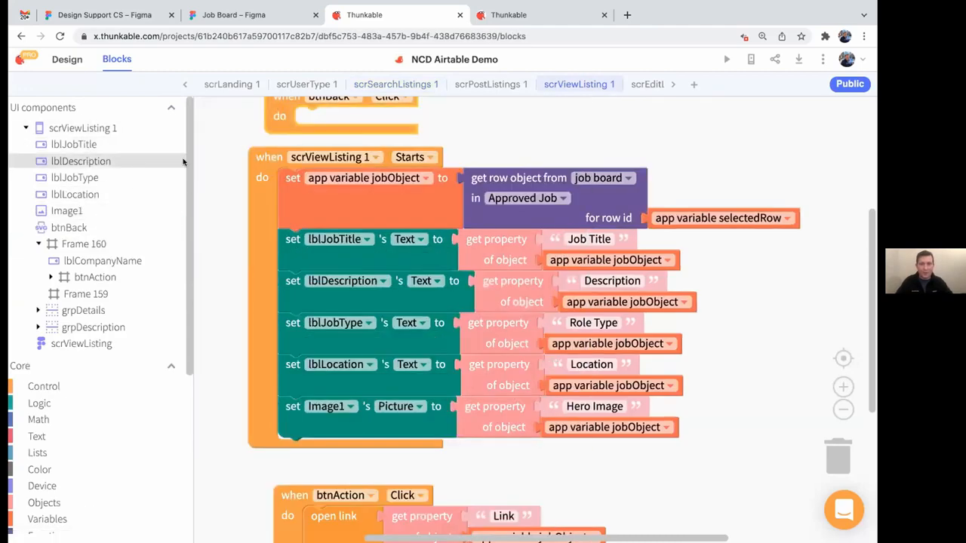
drag(216, 163, 317, 351)
drag(380, 294, 337, 178)
click(68, 387)
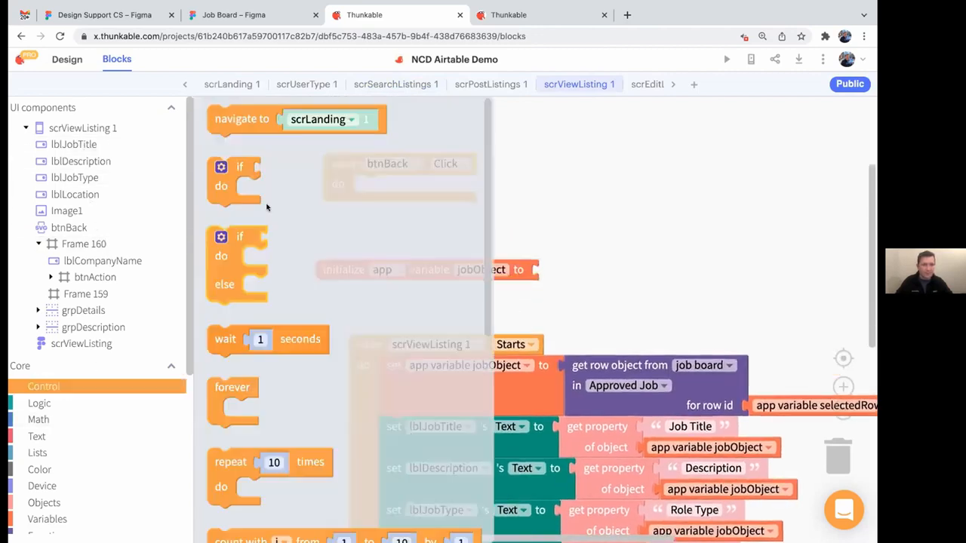
drag(242, 115, 389, 190)
click(476, 192)
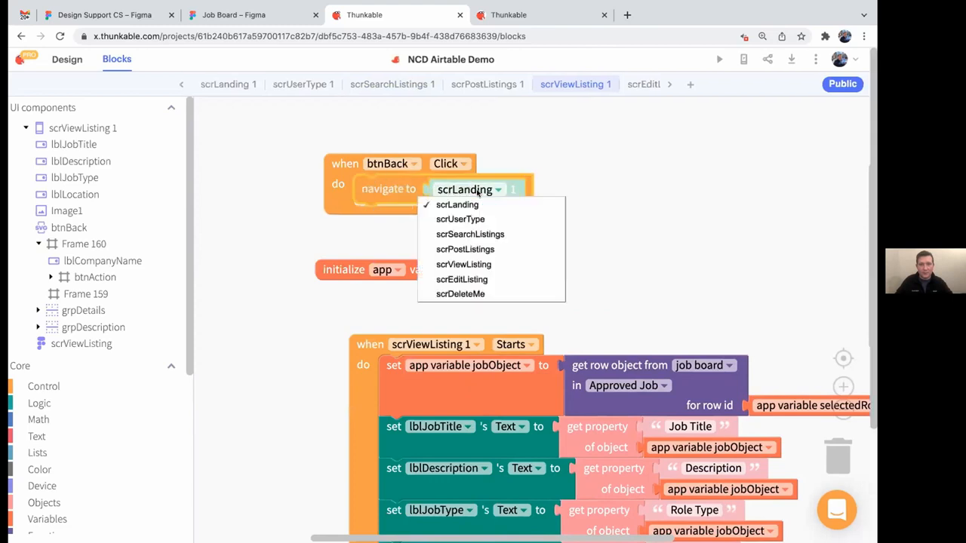
click(483, 234)
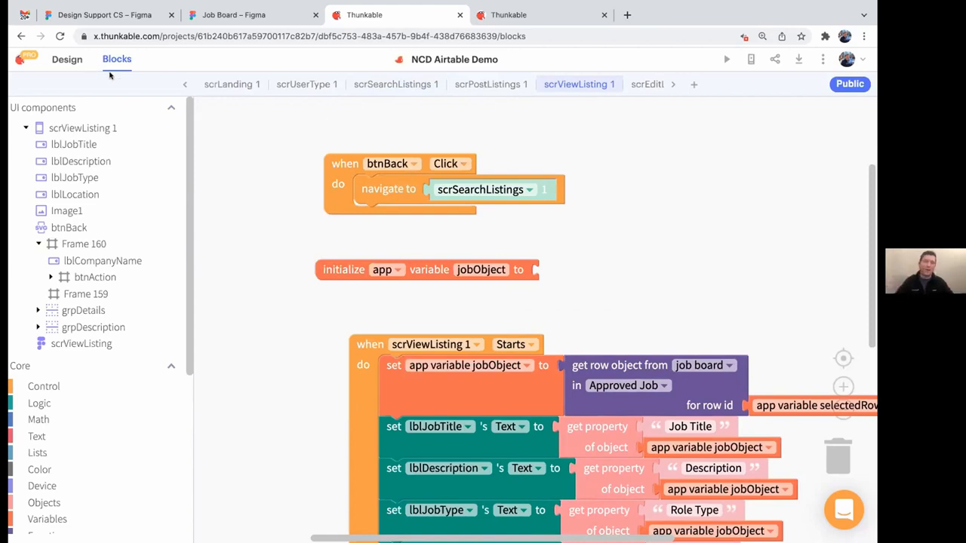
- Examine the job board user flowchart in the Design Support CS Figma file, covering the find-job and post-job paths
click(75, 14)
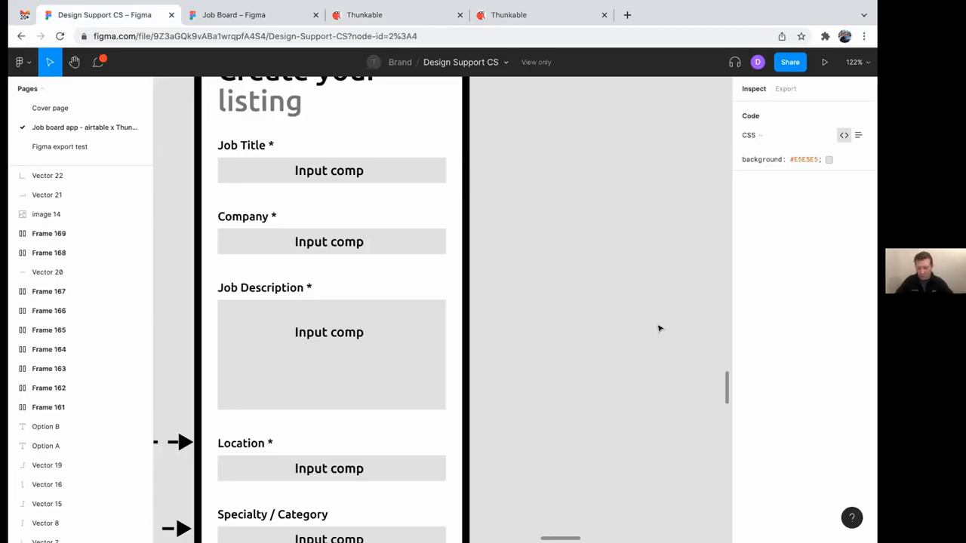
scroll(604, 368, down, 5)
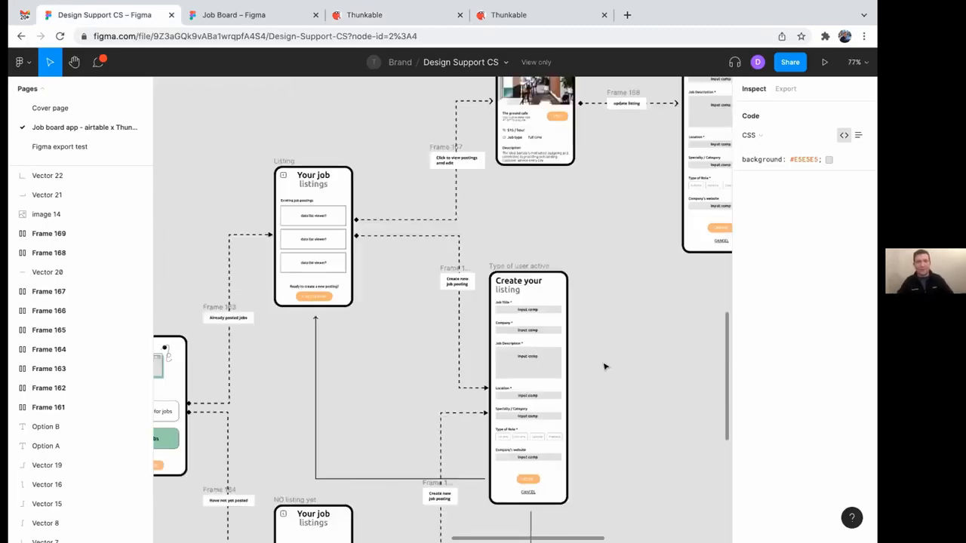
scroll(604, 367, down, 1)
scroll(593, 328, up, 10)
scroll(593, 328, left, 2)
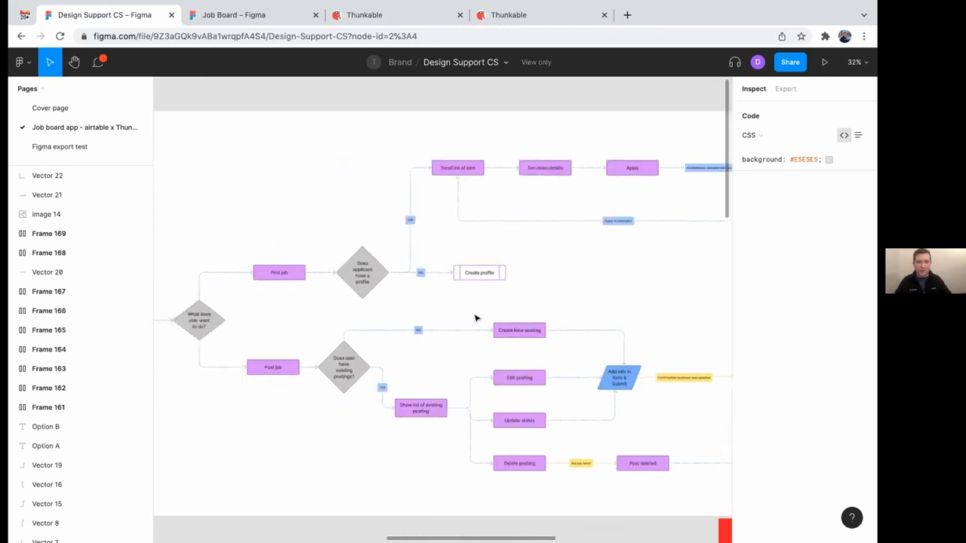
scroll(475, 318, left, 2)
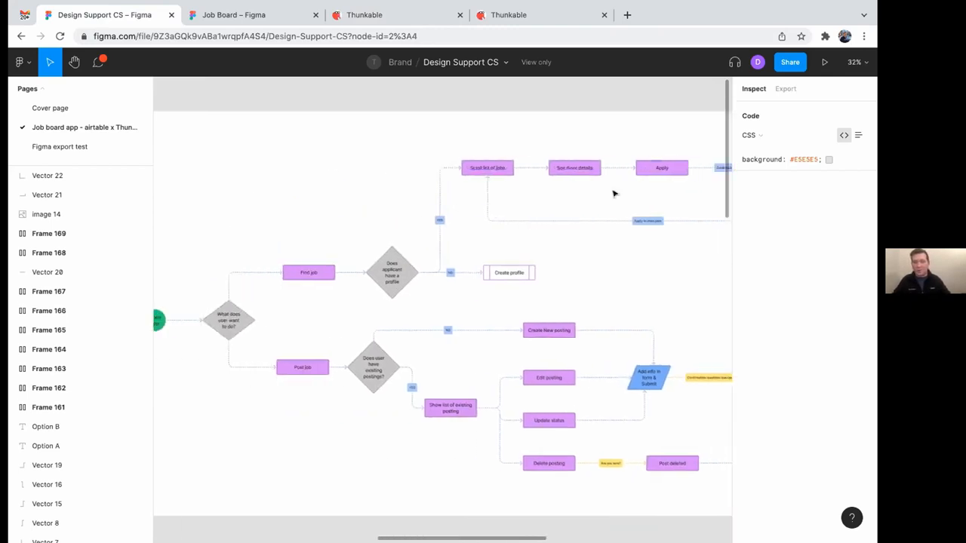
scroll(613, 194, right, 5)
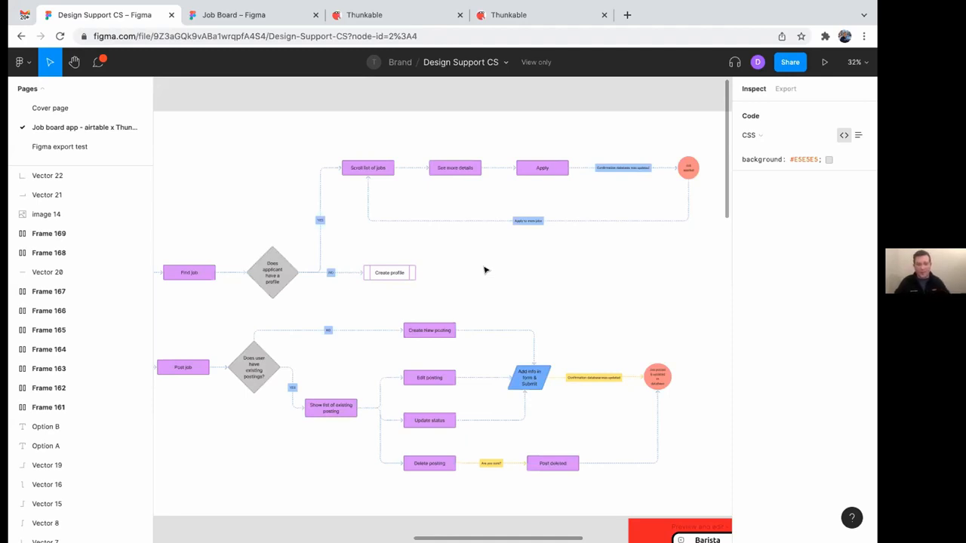
scroll(488, 270, down, 3)
scroll(489, 270, left, 2)
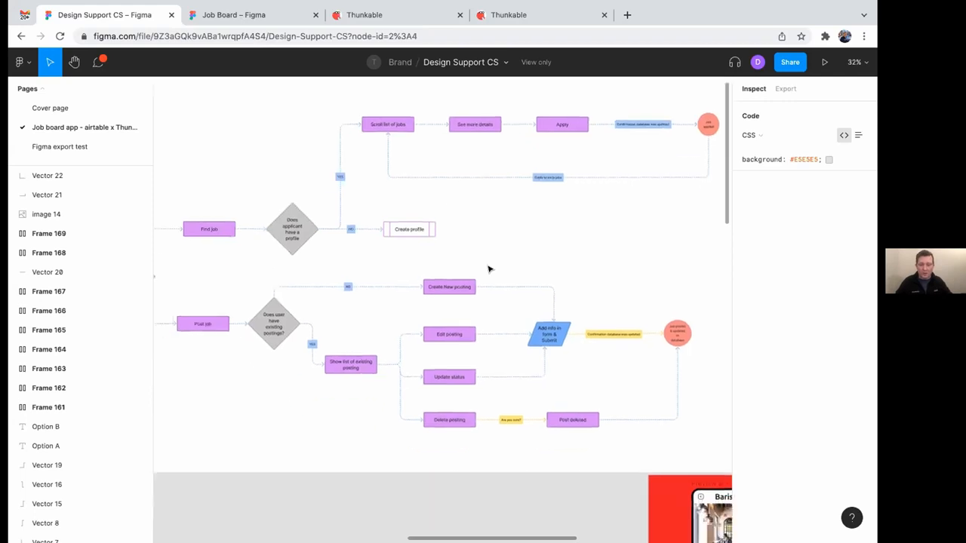
scroll(486, 269, down, 3)
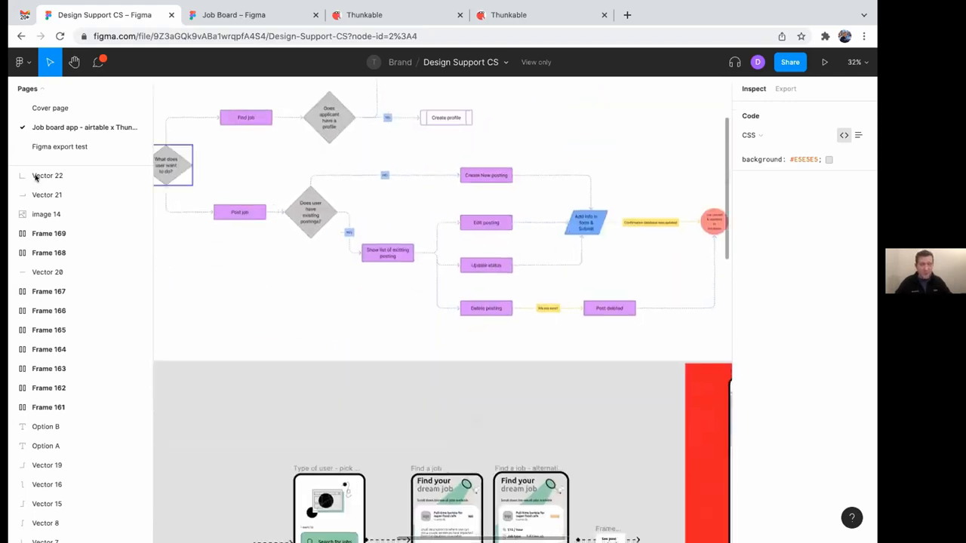
- Look over the import screens in the Job Board Figma file, including scrViewListing and scrPostListings
click(215, 12)
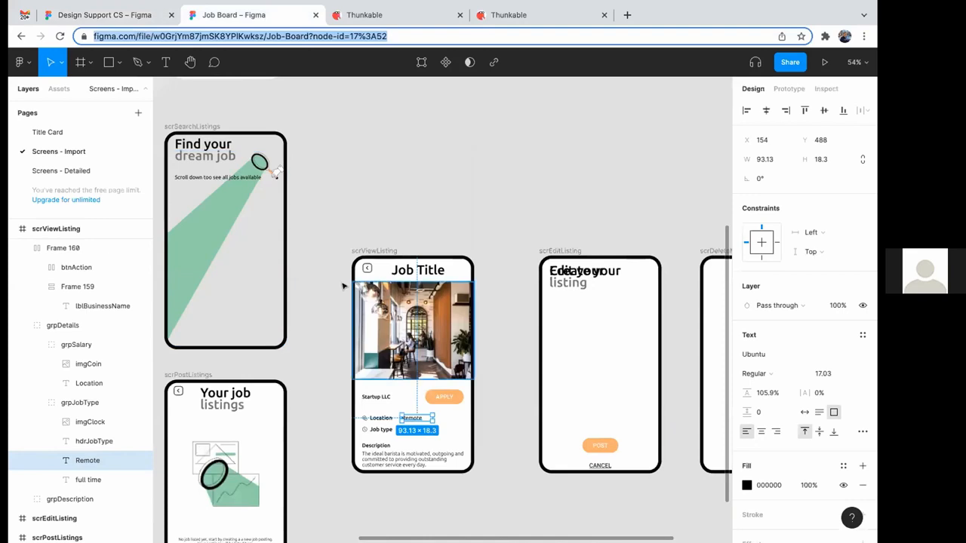
scroll(344, 286, down, 3)
scroll(344, 283, left, 5)
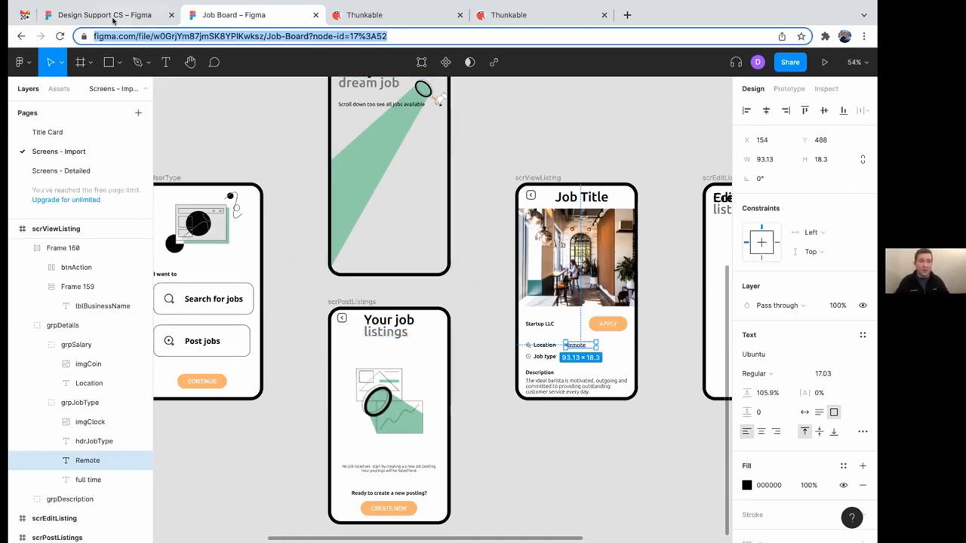
- Return to the NCD Airtable Demo project and open the scrEditListing 1 screen layout in the designer
click(392, 16)
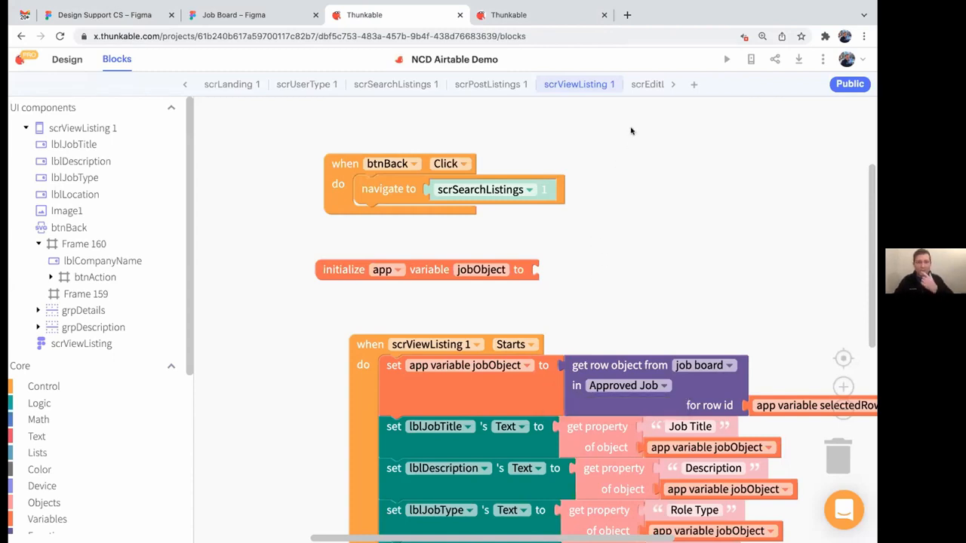
click(52, 59)
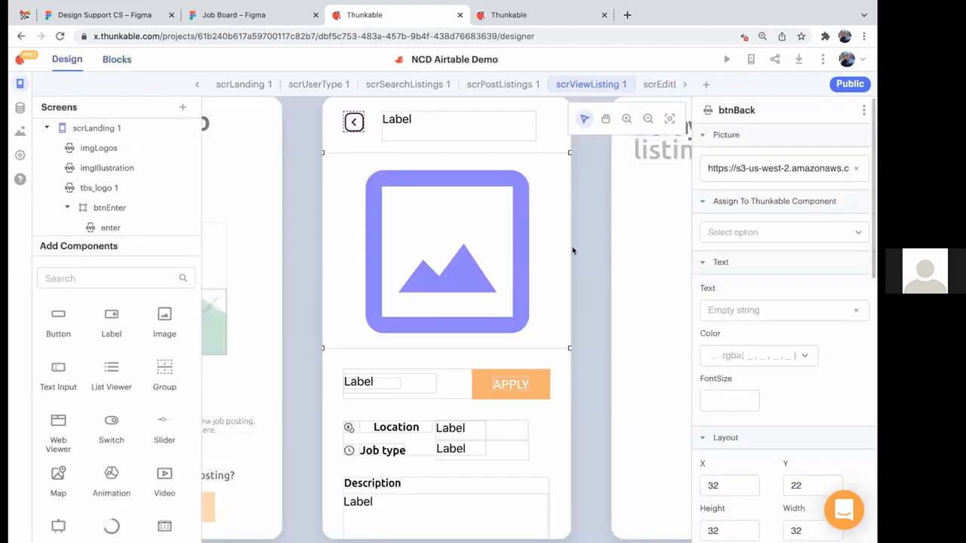
scroll(581, 296, right, 5)
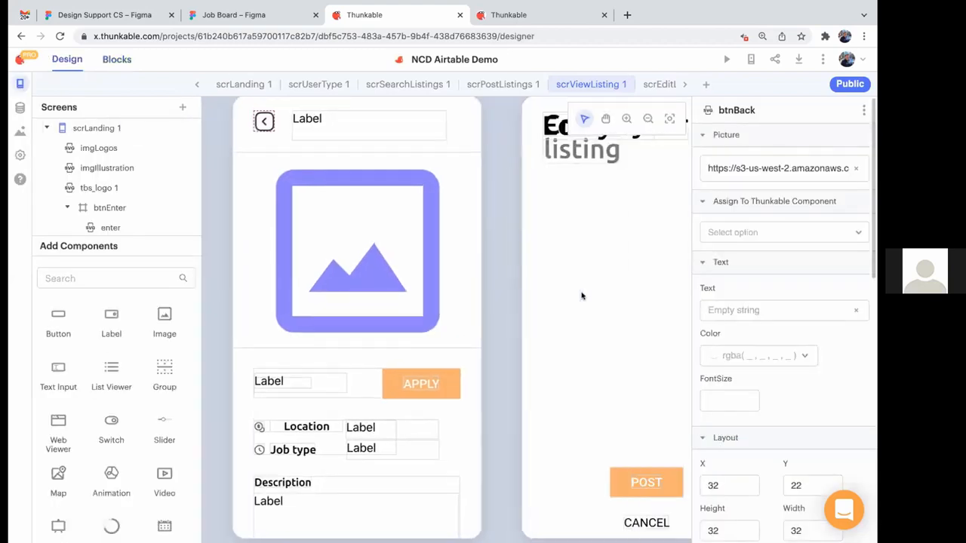
scroll(578, 294, right, 3)
scroll(596, 271, down, 2)
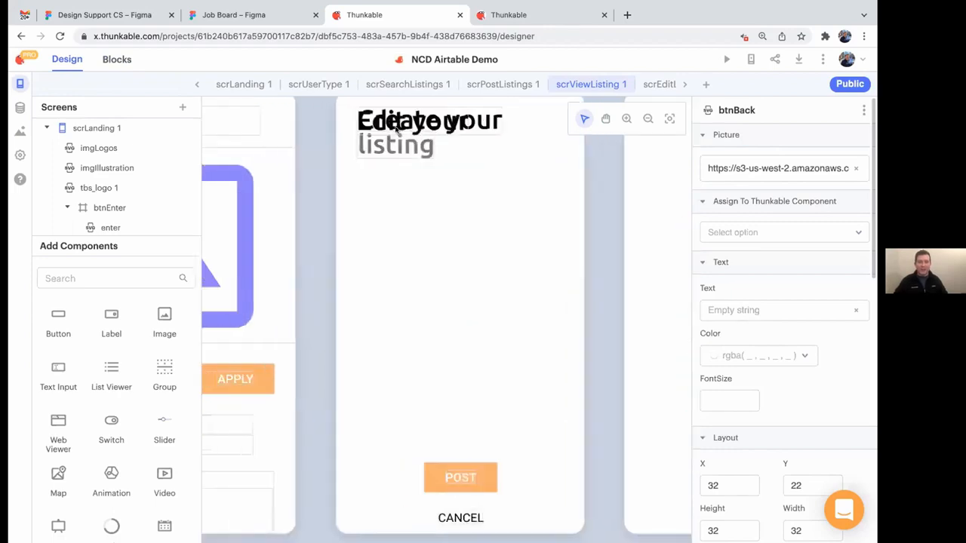
- Check the form fields of the Create your listing mockup in the Design Support CS Figma file, and return to Thunkable
click(113, 18)
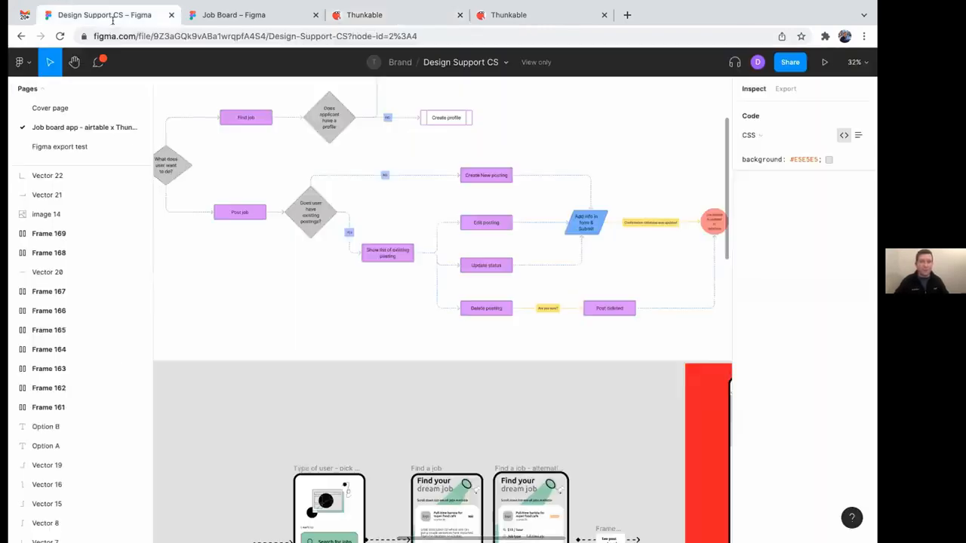
scroll(410, 329, down, 10)
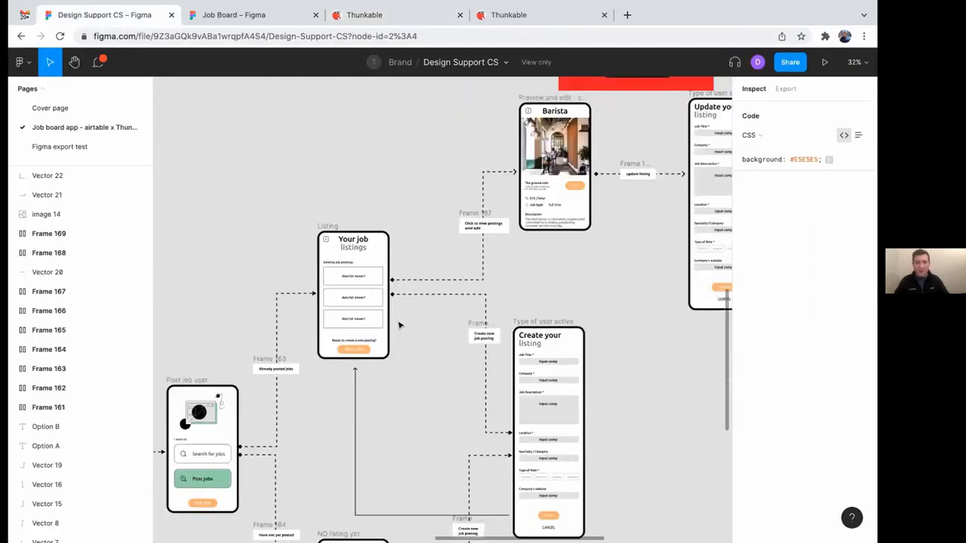
scroll(430, 344, up, 5)
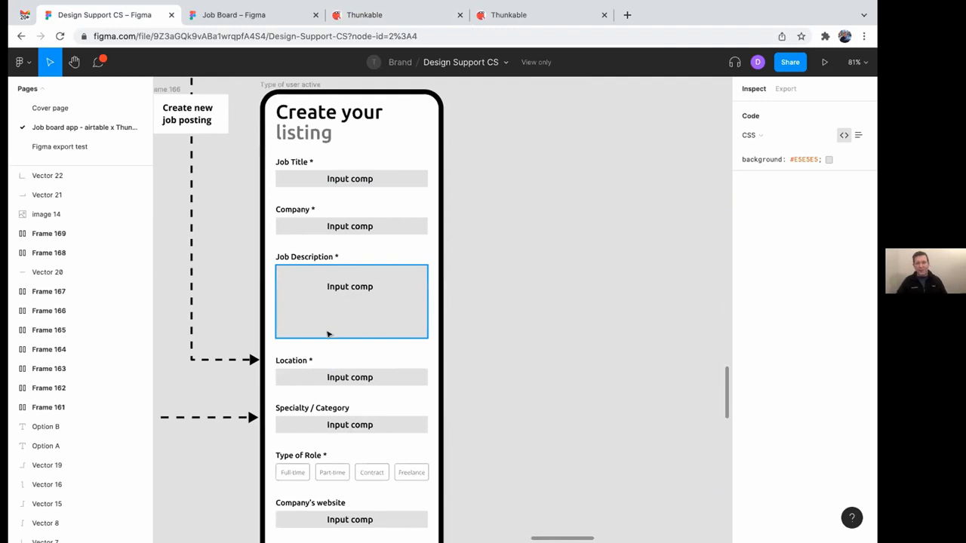
scroll(328, 332, down, 2)
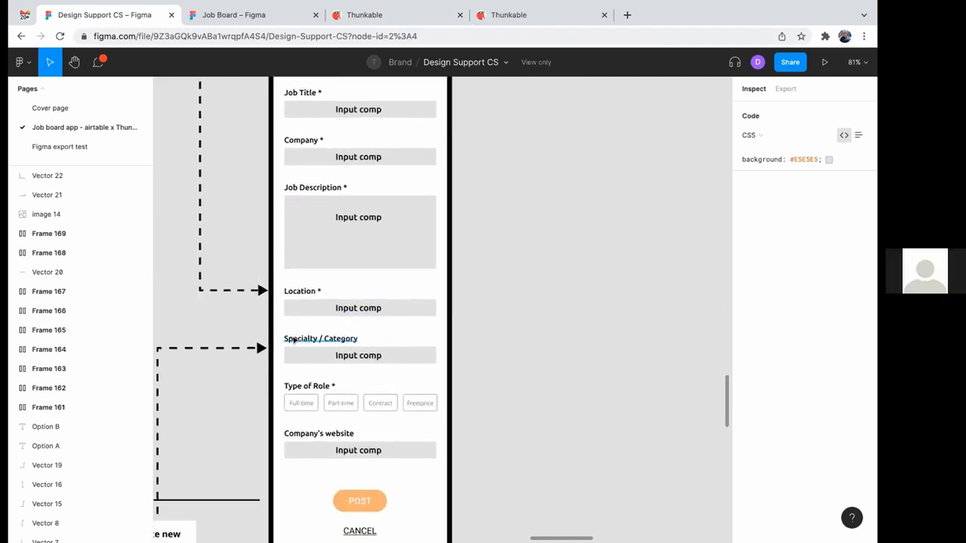
click(402, 15)
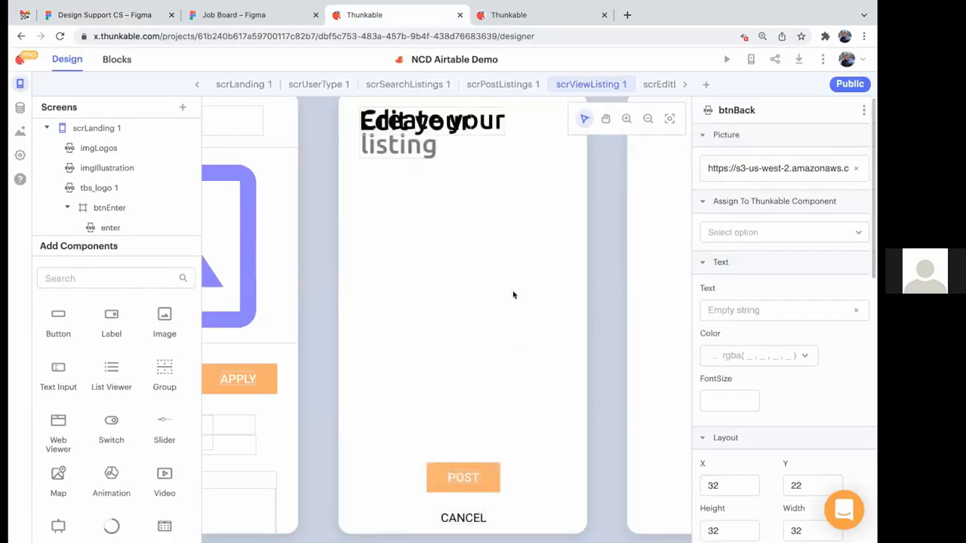
drag(164, 370, 556, 241)
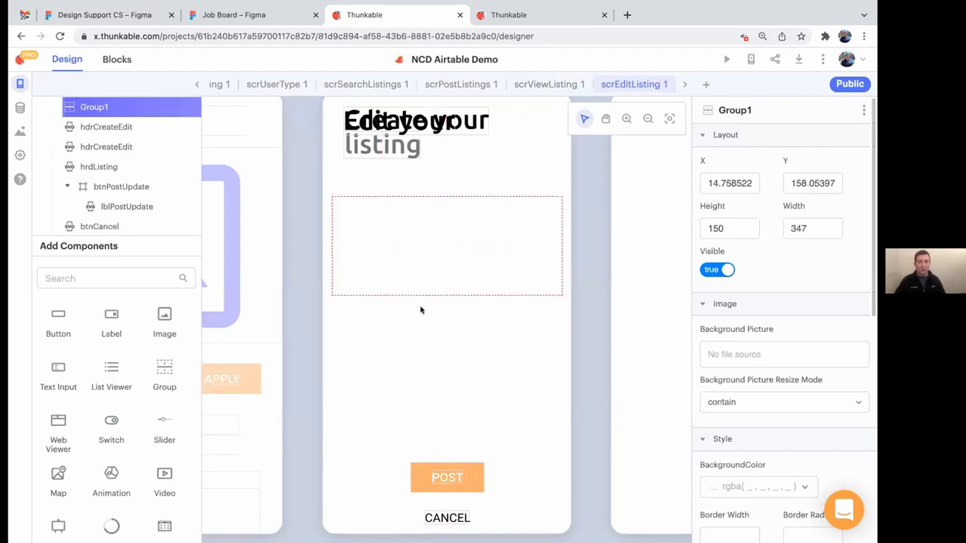
drag(422, 292, 431, 439)
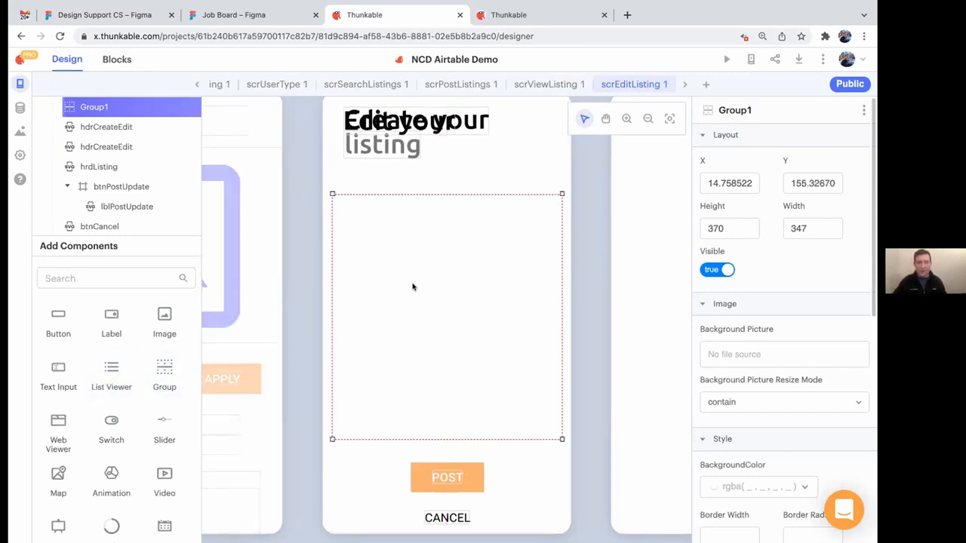
click(863, 110)
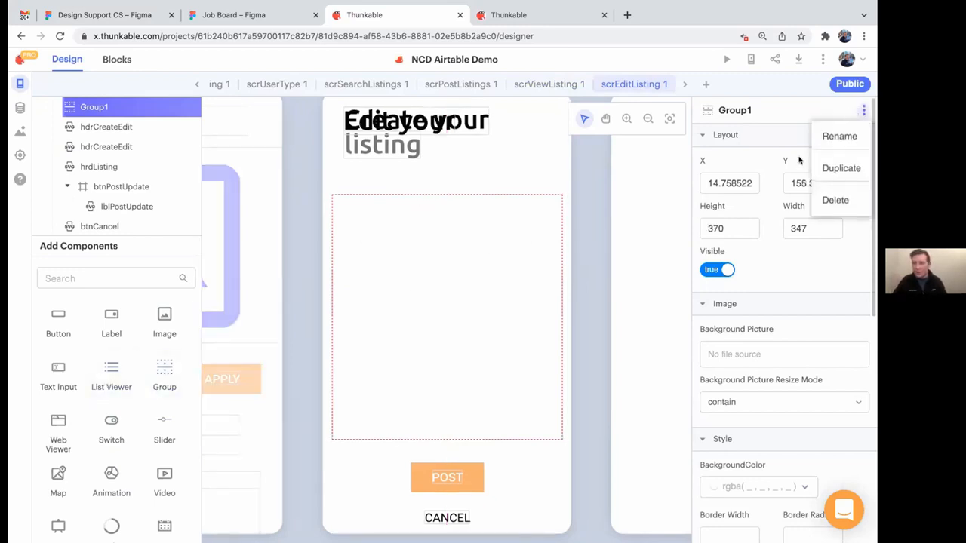
click(828, 199)
click(534, 209)
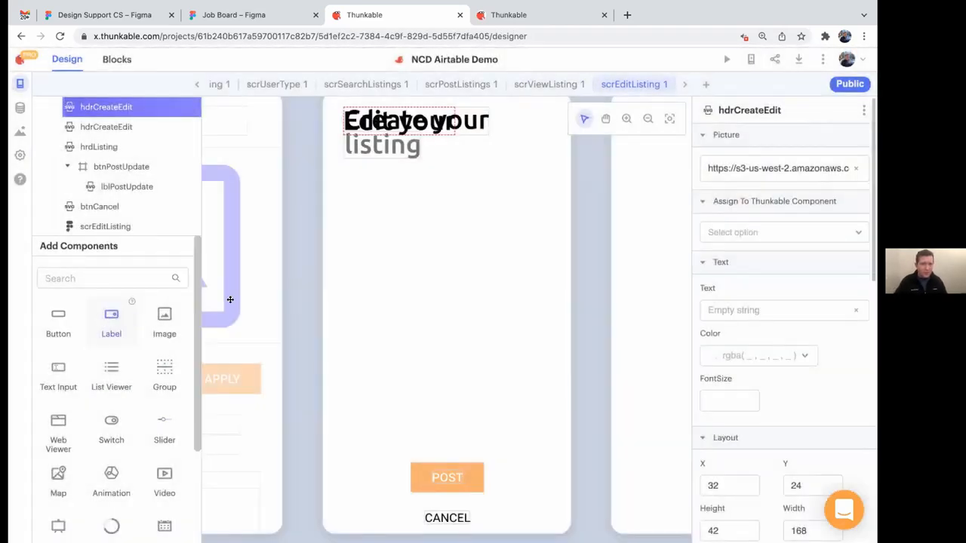
- Add a label below the heading on scrEditListing 1, with the text Job Title and the Ubuntu font
drag(111, 324, 364, 210)
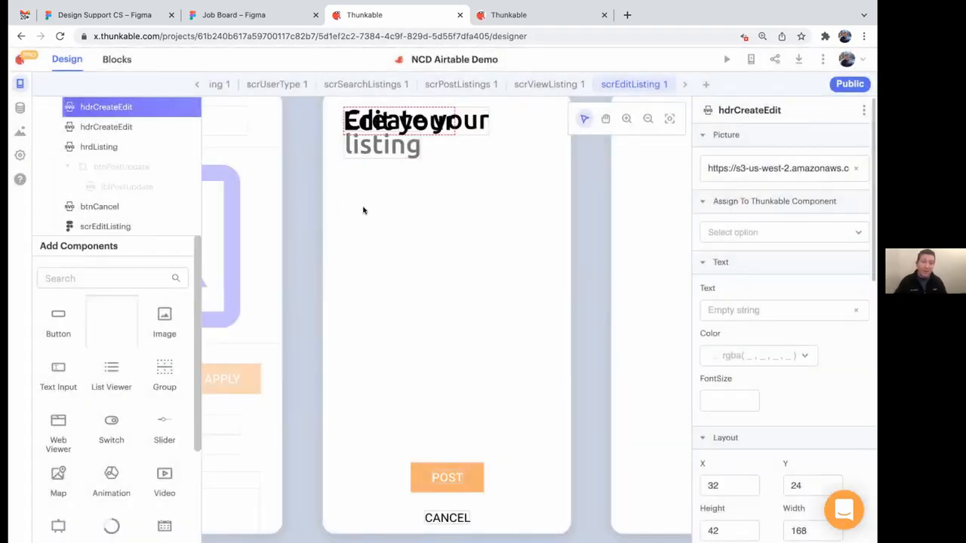
click(728, 188)
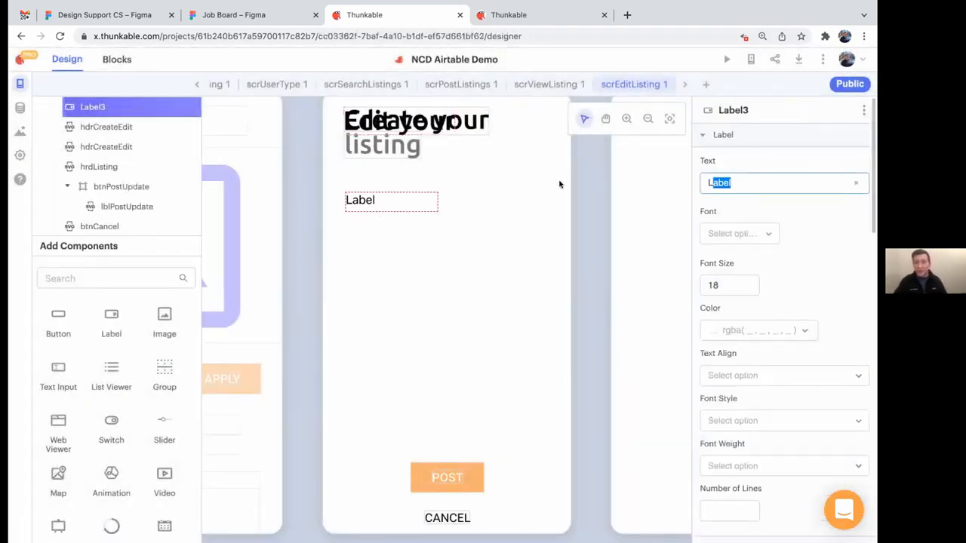
key(ctrl+a)
text(Jo)
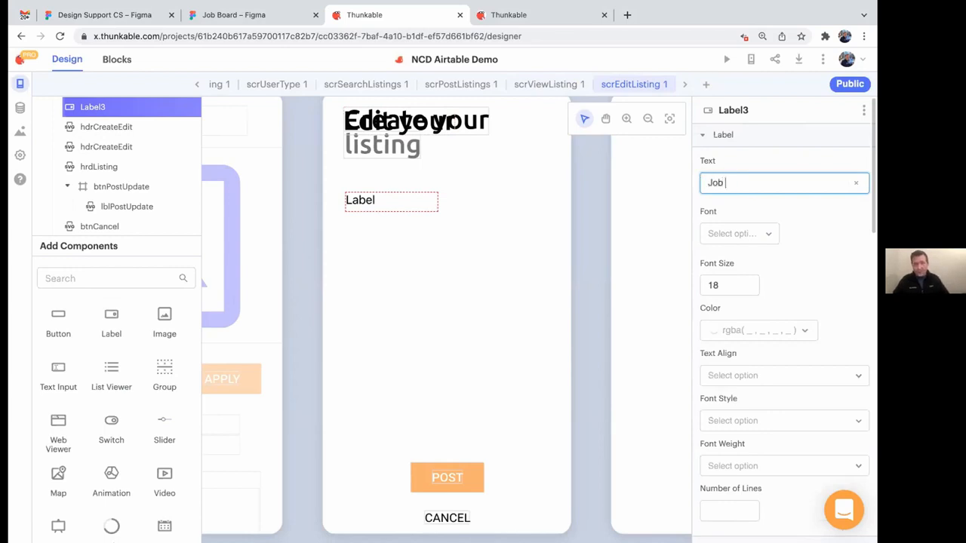
click(747, 238)
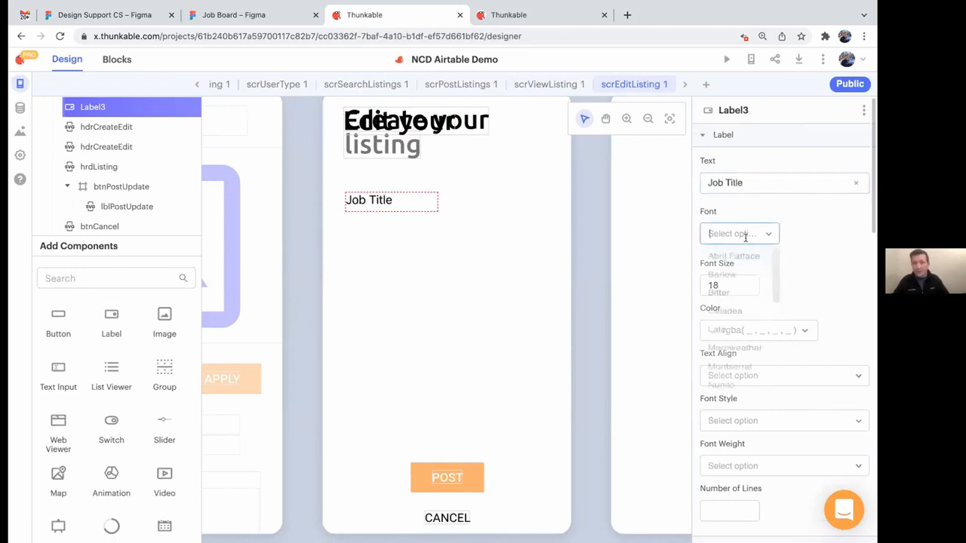
scroll(735, 355, down, 5)
click(724, 401)
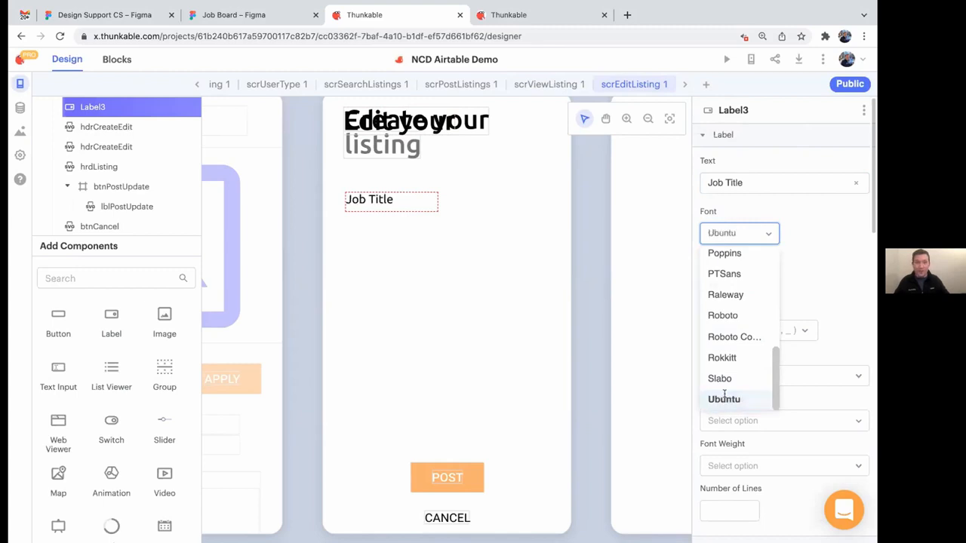
- Set the Job Title label's font weight to 700 and place a text input beneath it, stretched to the form's width
scroll(717, 345, down, 1)
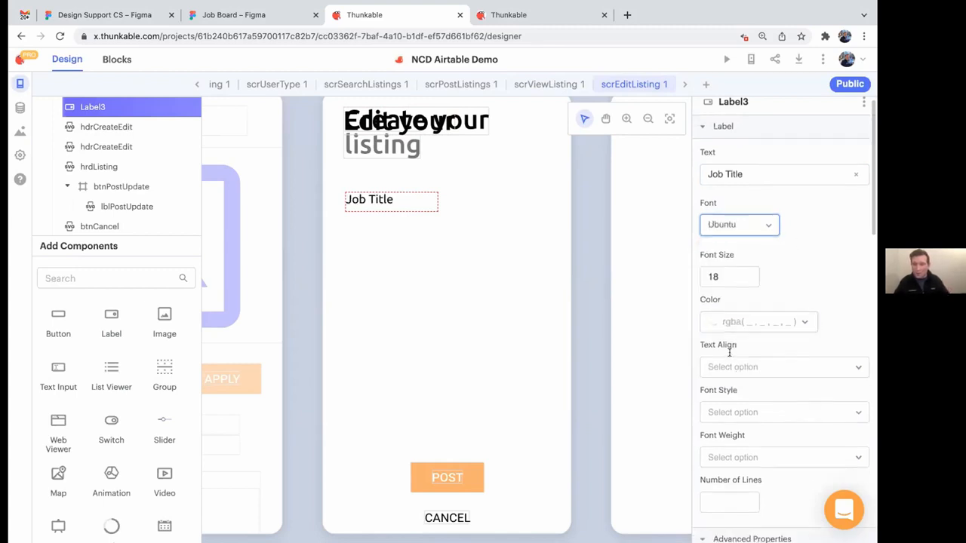
click(725, 447)
scroll(727, 390, down, 2)
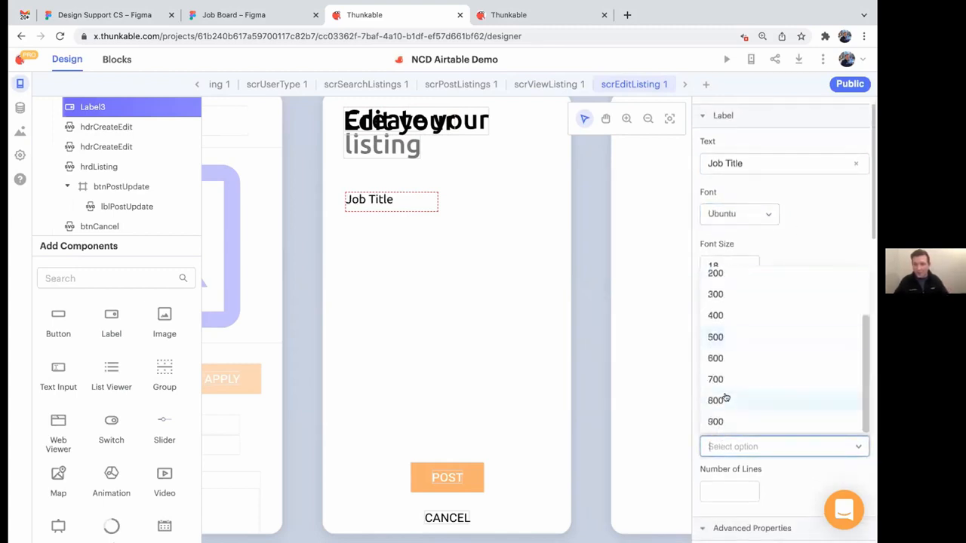
click(727, 378)
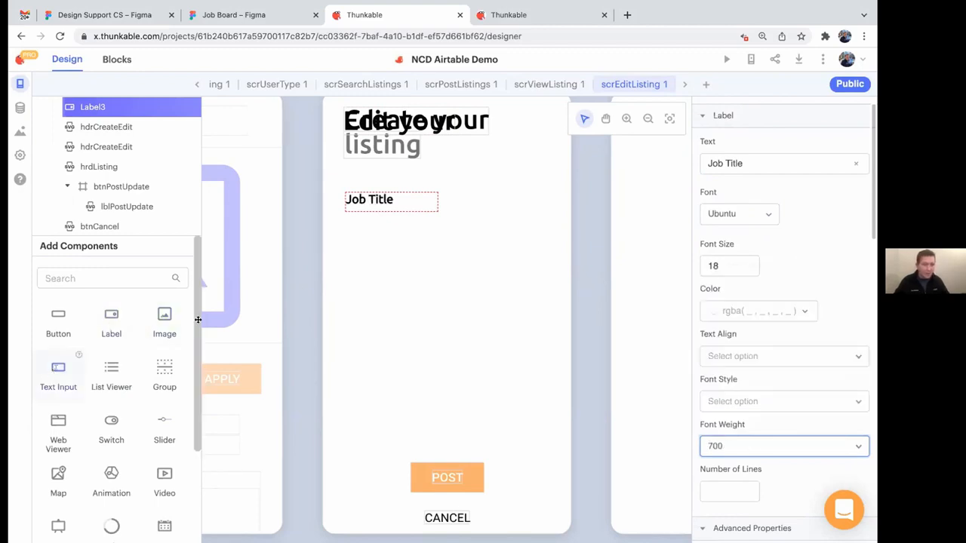
drag(197, 319, 401, 242)
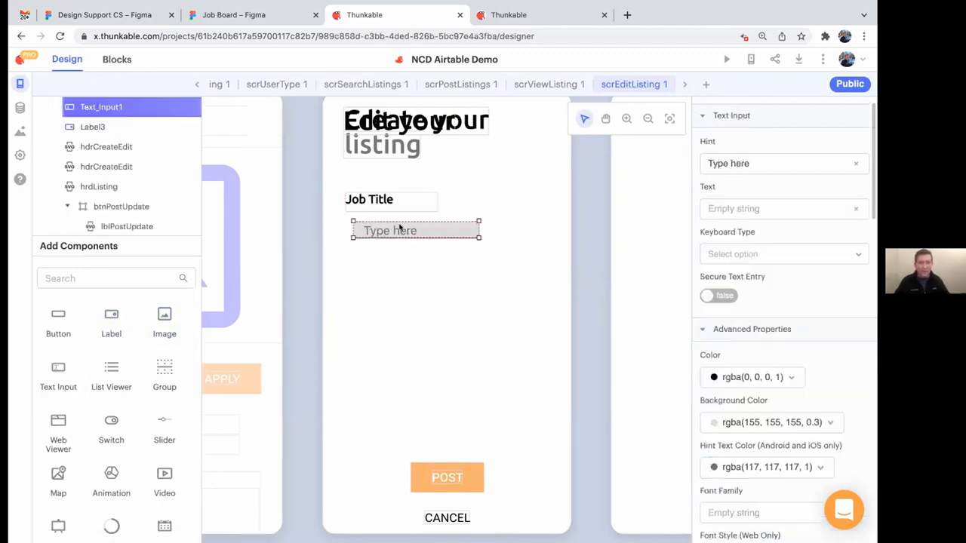
drag(465, 231, 552, 236)
- Duplicate the Job Title label, place the copy below the text input and change its text to Company Name
click(350, 197)
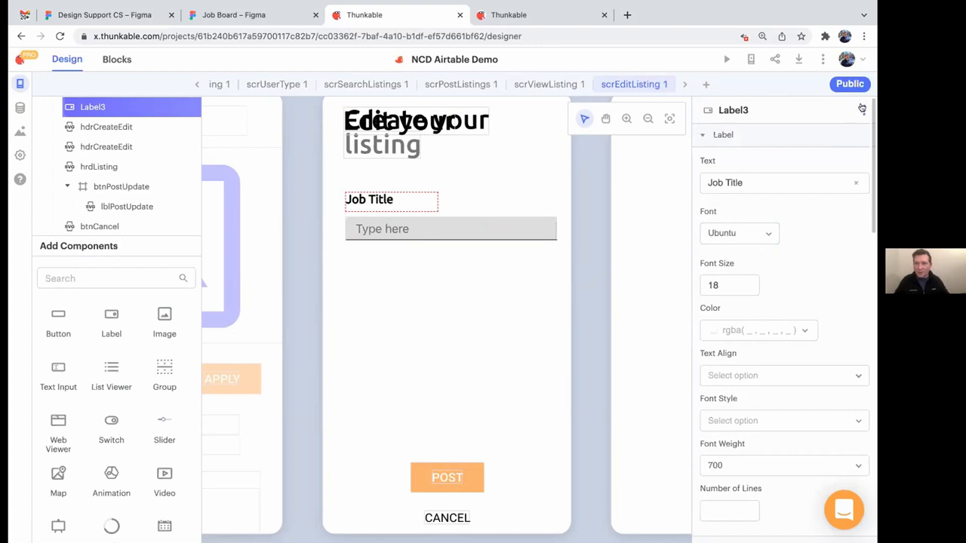
click(862, 110)
click(838, 170)
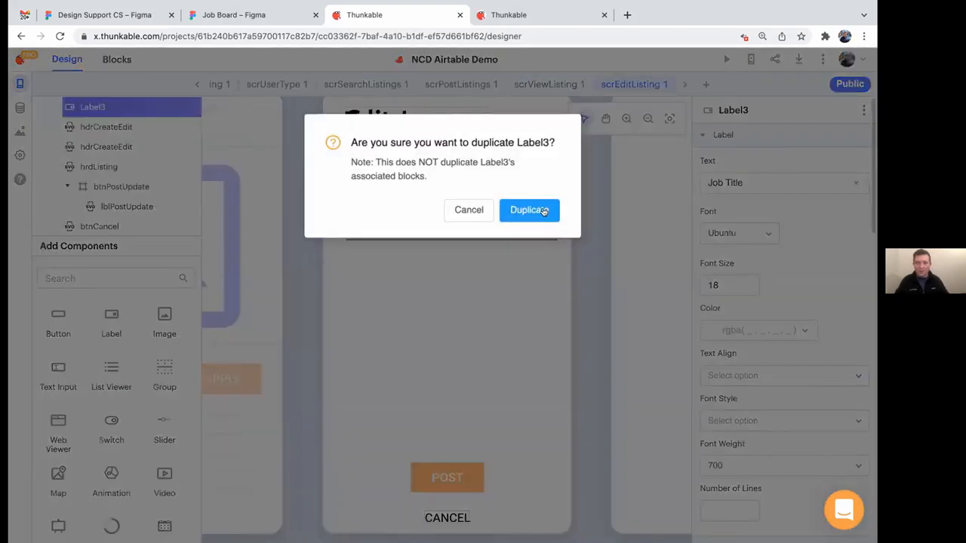
click(532, 210)
drag(391, 201, 394, 263)
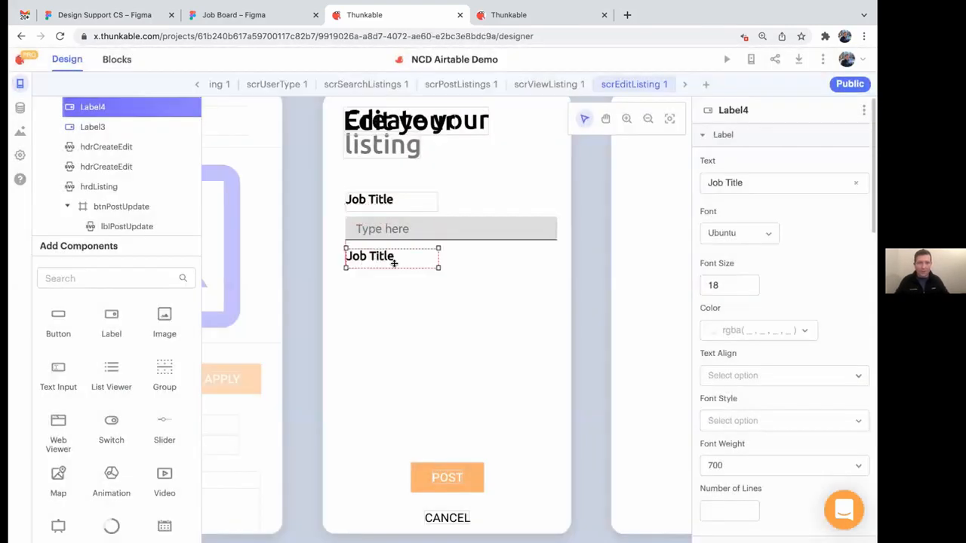
click(750, 184)
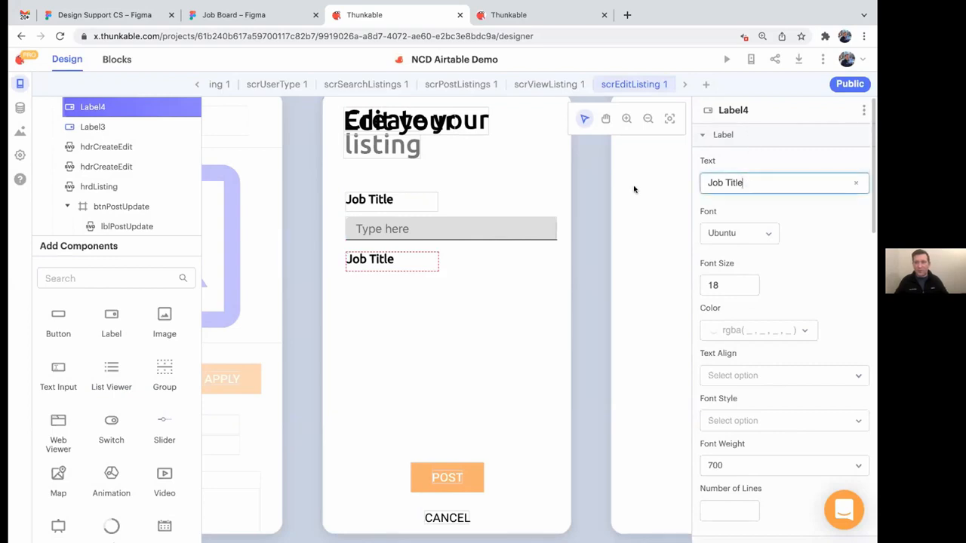
key(shift+Left)
key(ctrl+a)
text(Co)
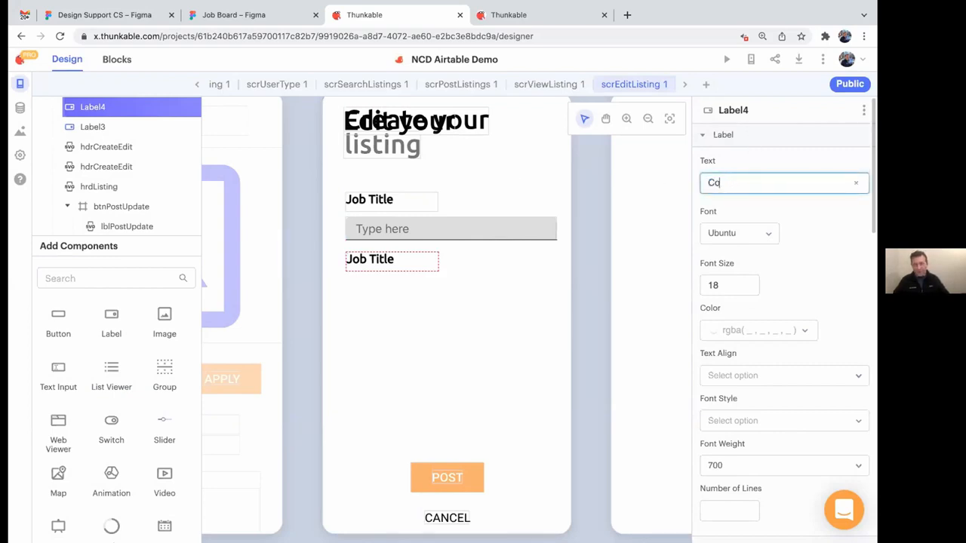
text(mpany Name)
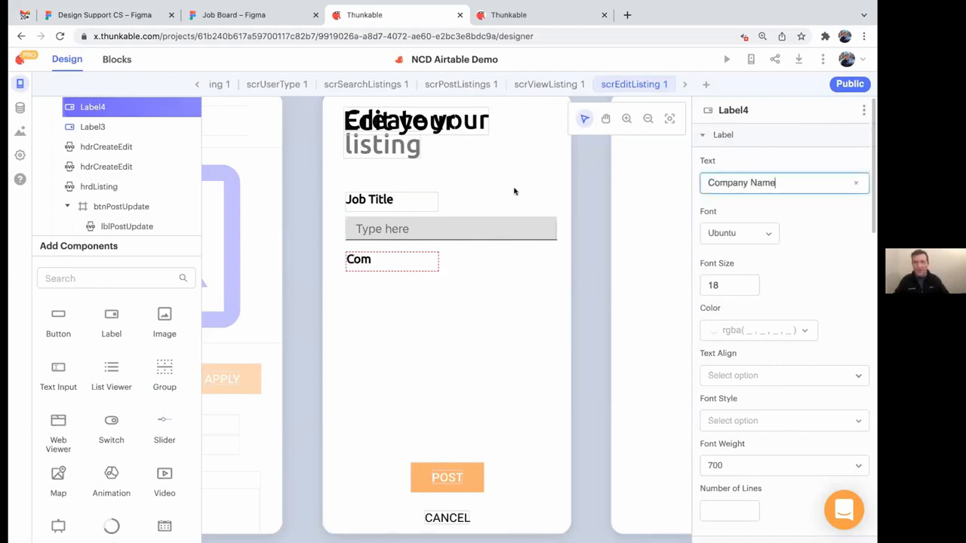
- Duplicate the text input and place the copy beneath the Company Name label
click(506, 221)
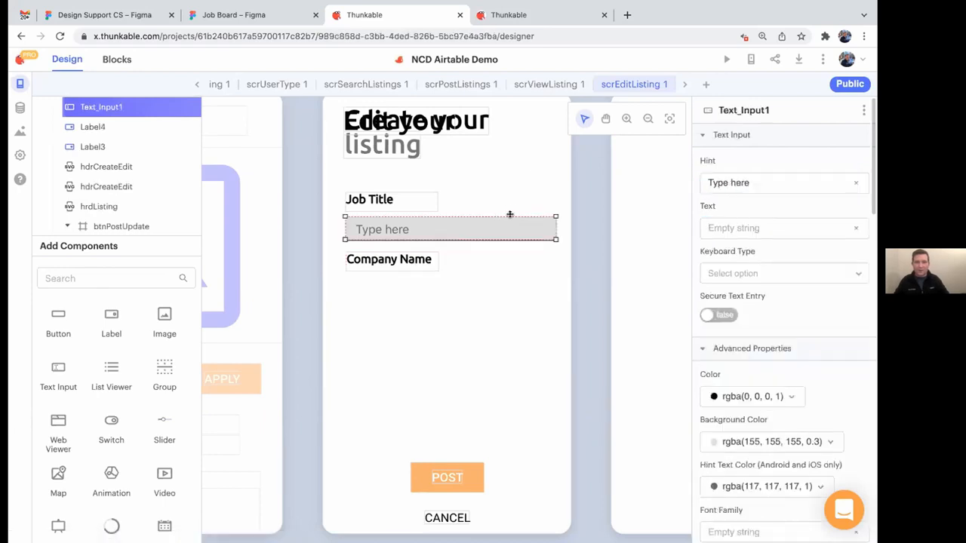
click(861, 110)
click(824, 166)
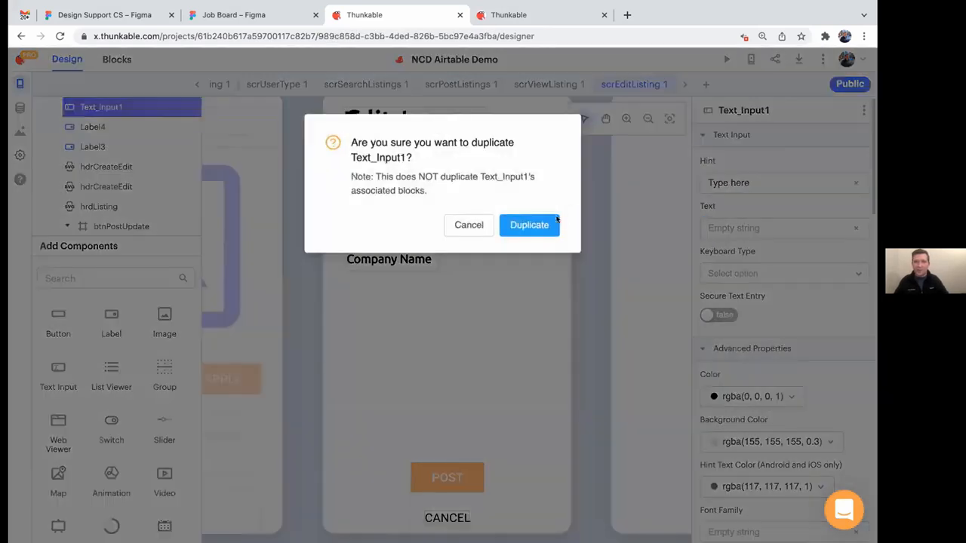
click(540, 227)
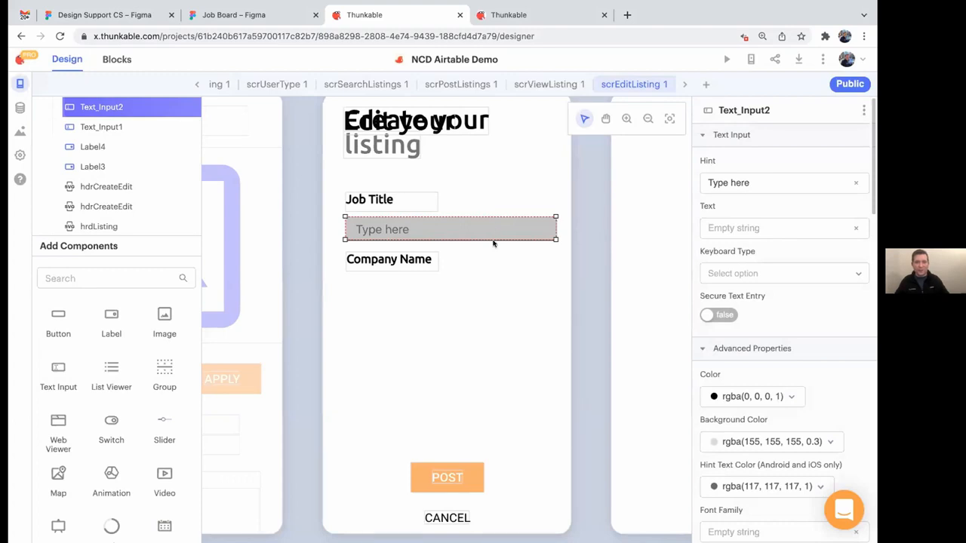
drag(493, 243, 497, 290)
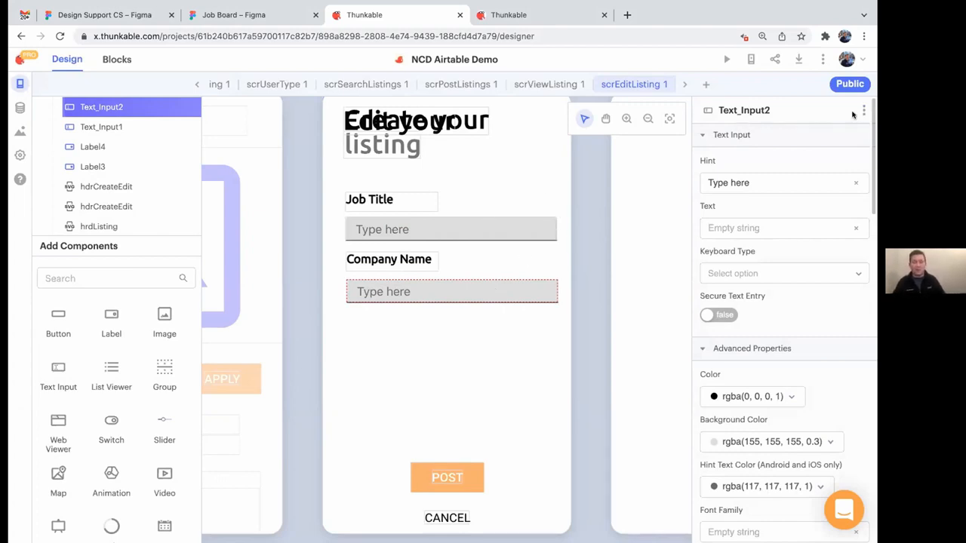
- Delete the Job Title label and the text input beneath it from scrEditListing 1
click(400, 201)
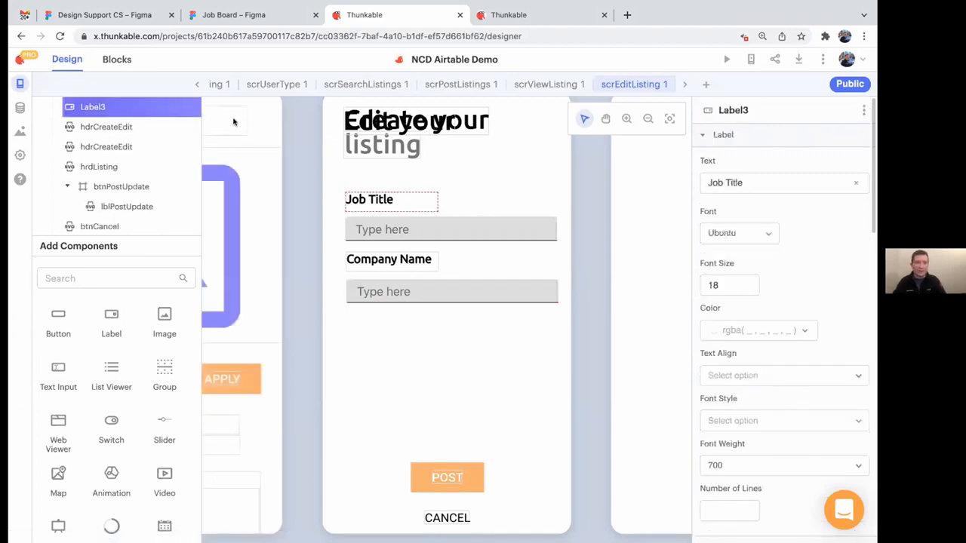
click(175, 107)
click(535, 210)
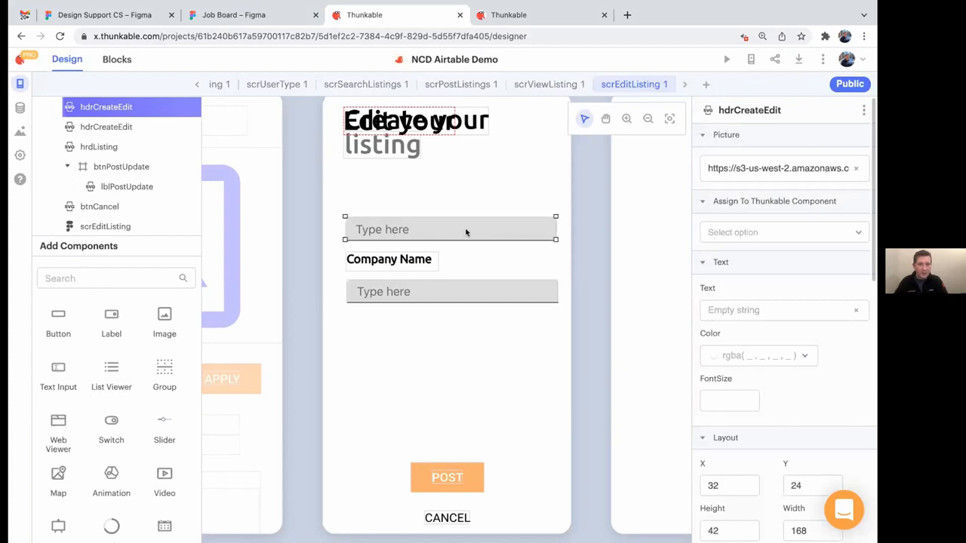
click(863, 110)
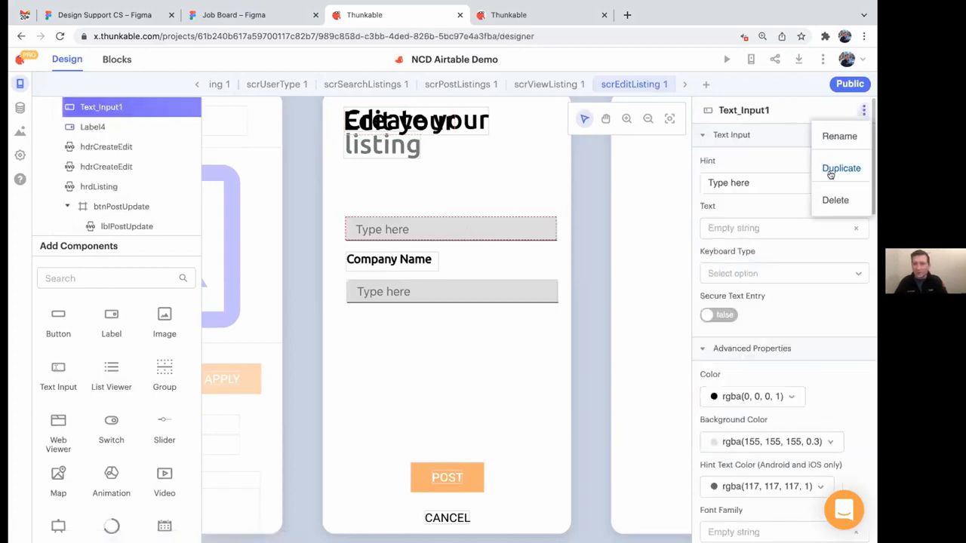
click(826, 200)
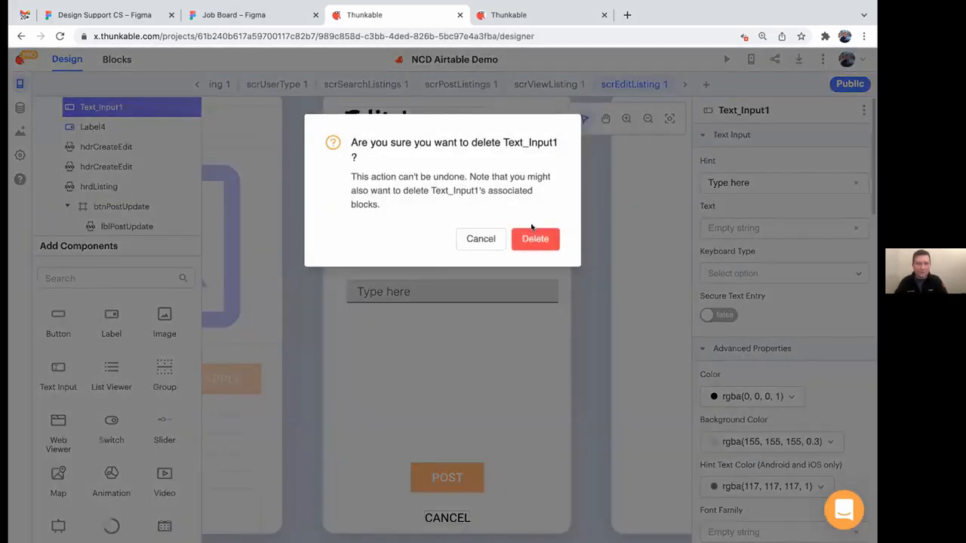
click(529, 240)
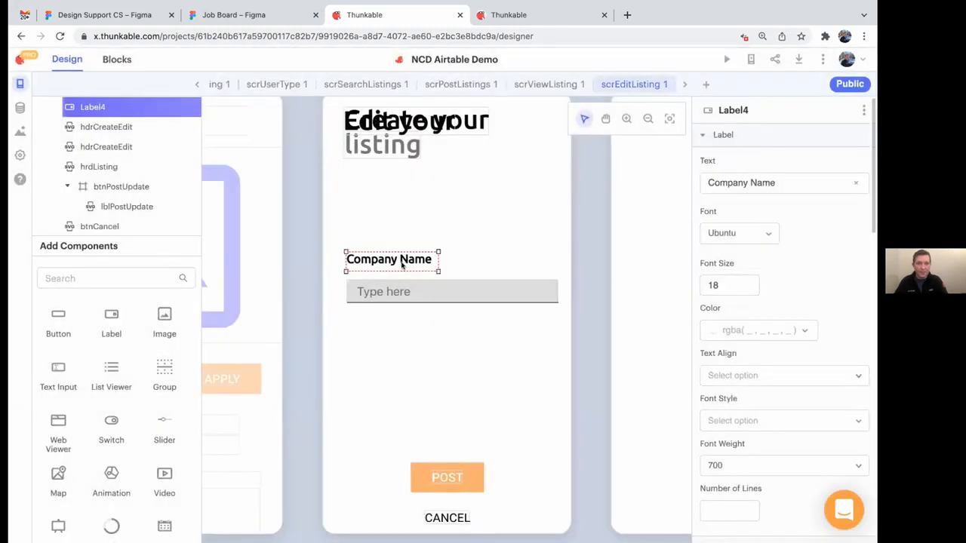
- Try to delete the Company Name label and the text input beneath it from scrEditListing 1
click(864, 110)
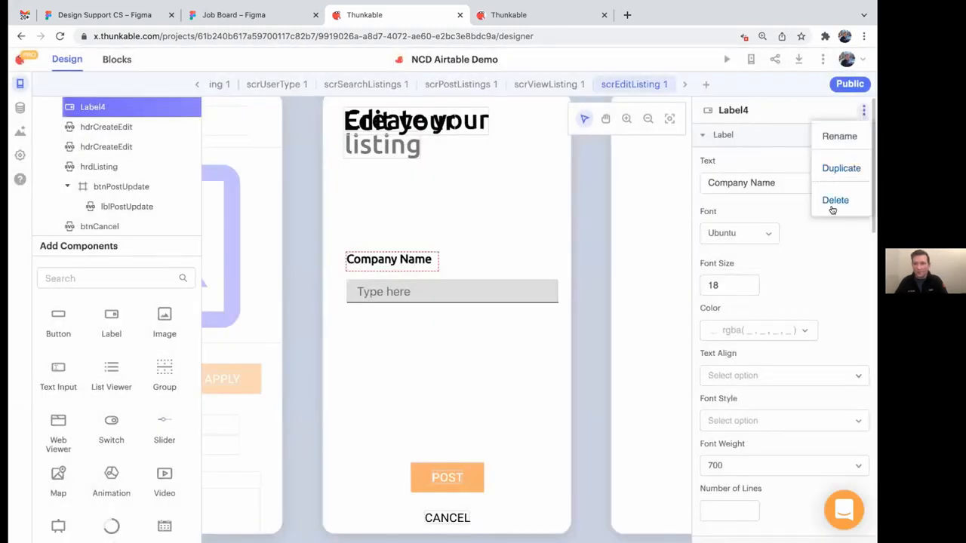
click(833, 200)
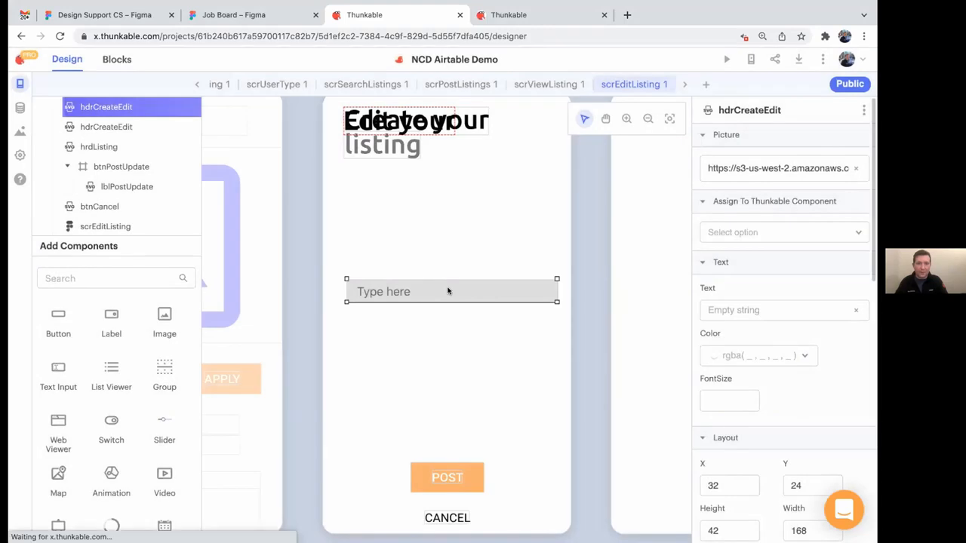
click(448, 290)
click(864, 110)
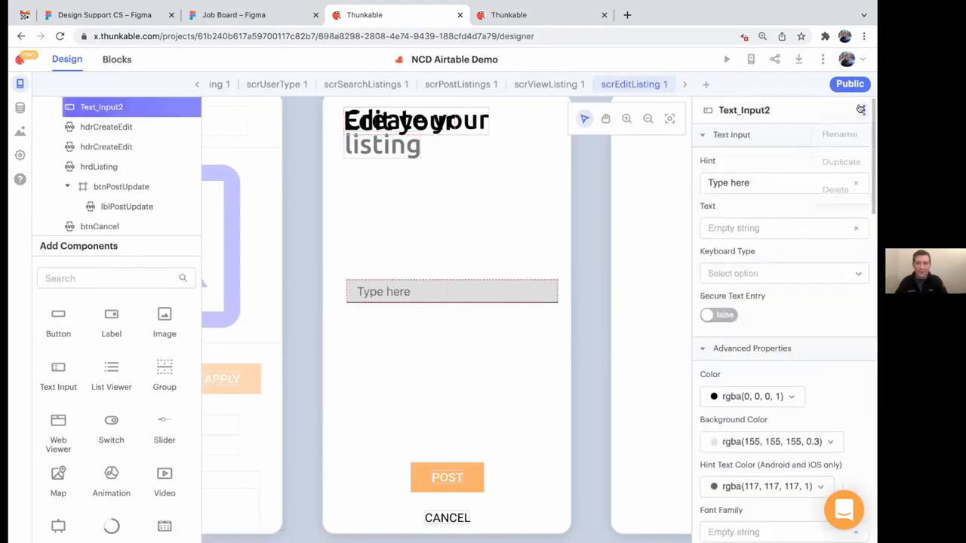
click(830, 201)
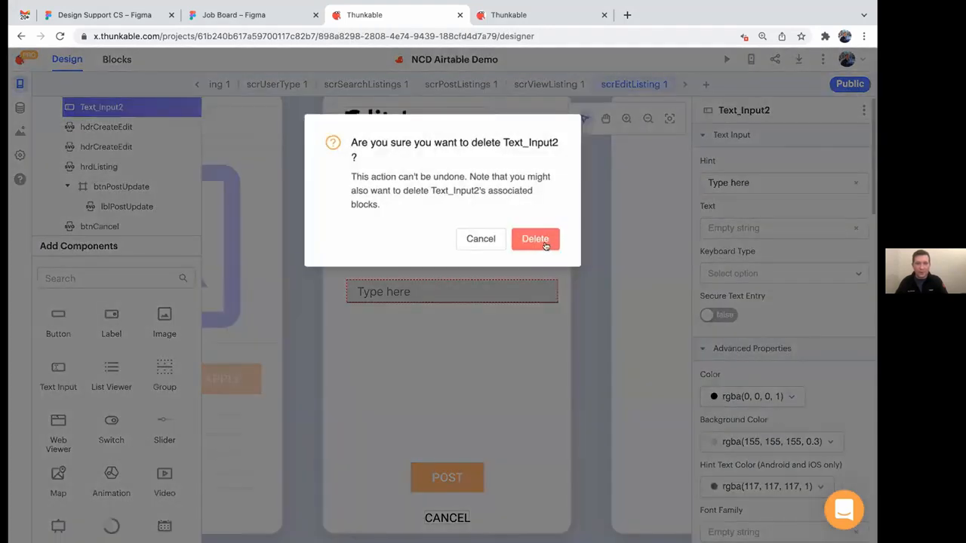
click(543, 240)
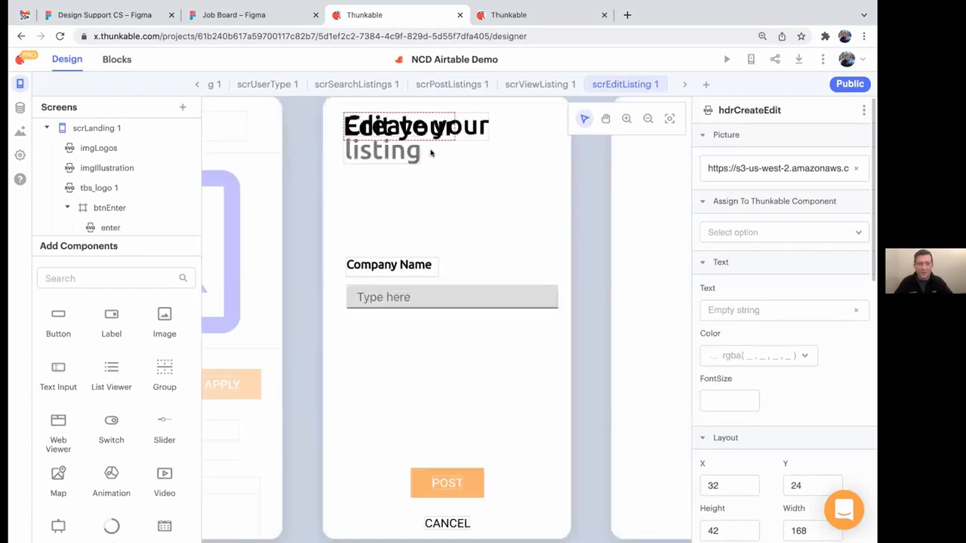
- Delete the Company Name label and its text input again, leaving only the imported elements on scrEditListing 1
click(381, 269)
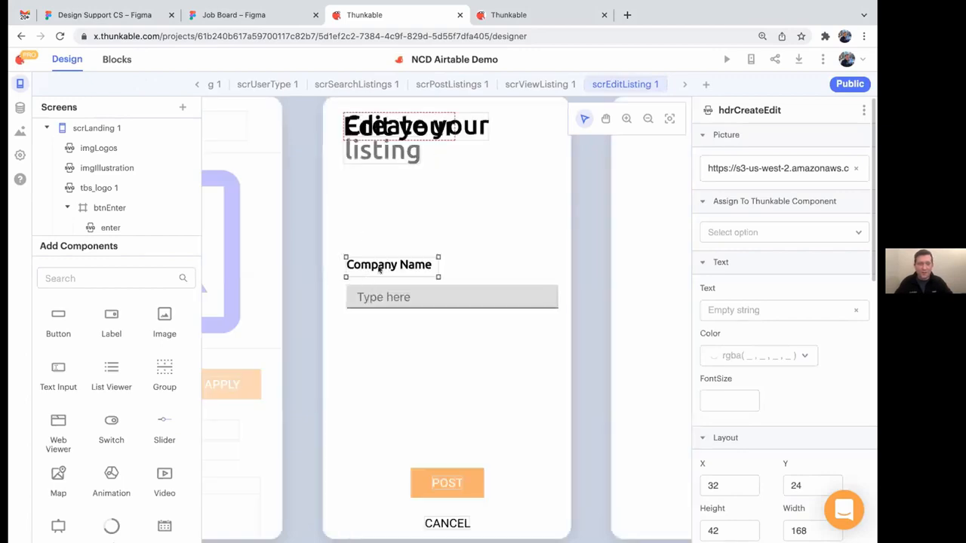
click(863, 110)
click(834, 200)
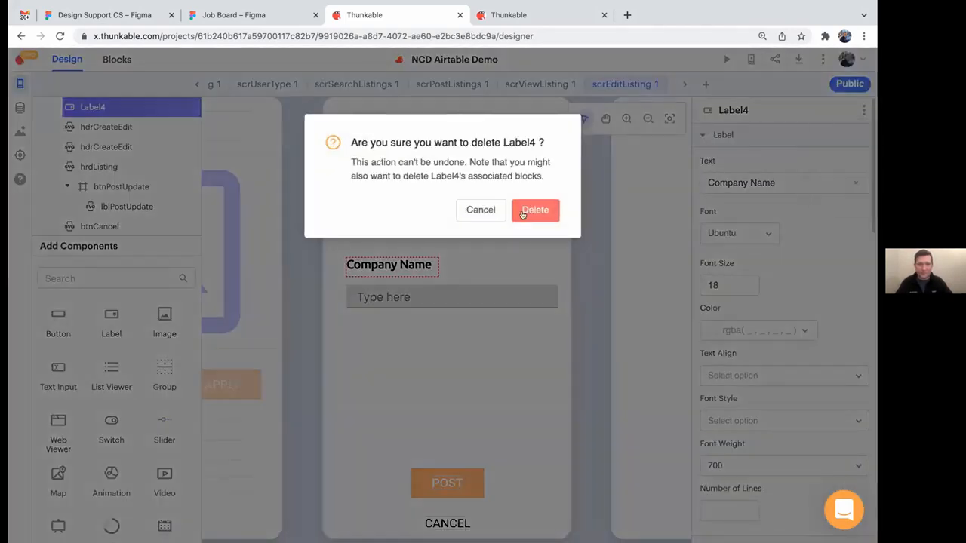
click(528, 211)
click(472, 286)
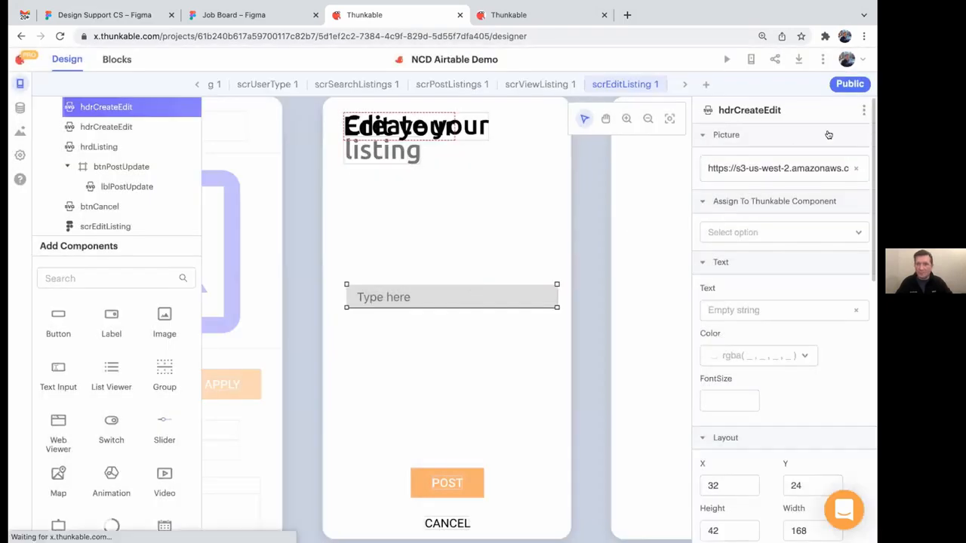
click(864, 110)
click(836, 201)
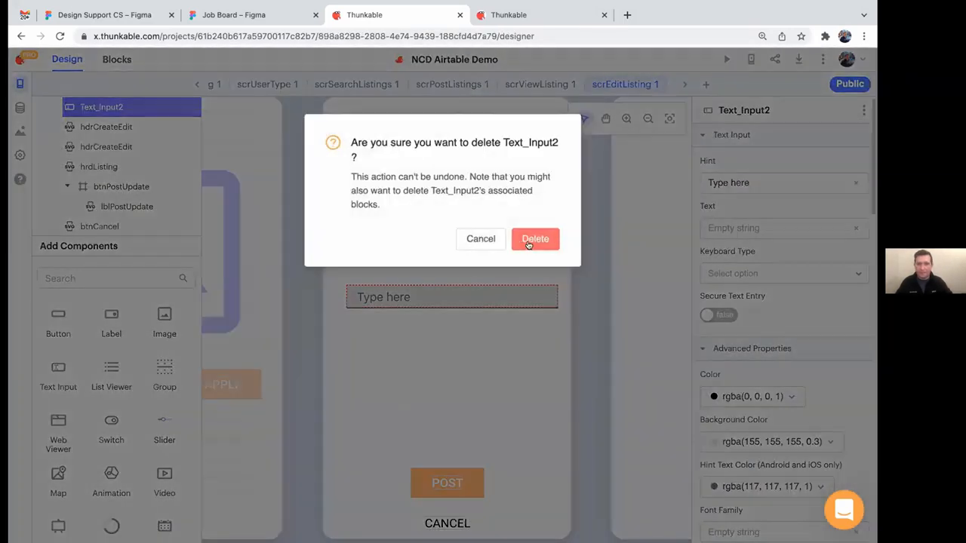
click(535, 240)
scroll(166, 142, up, 10)
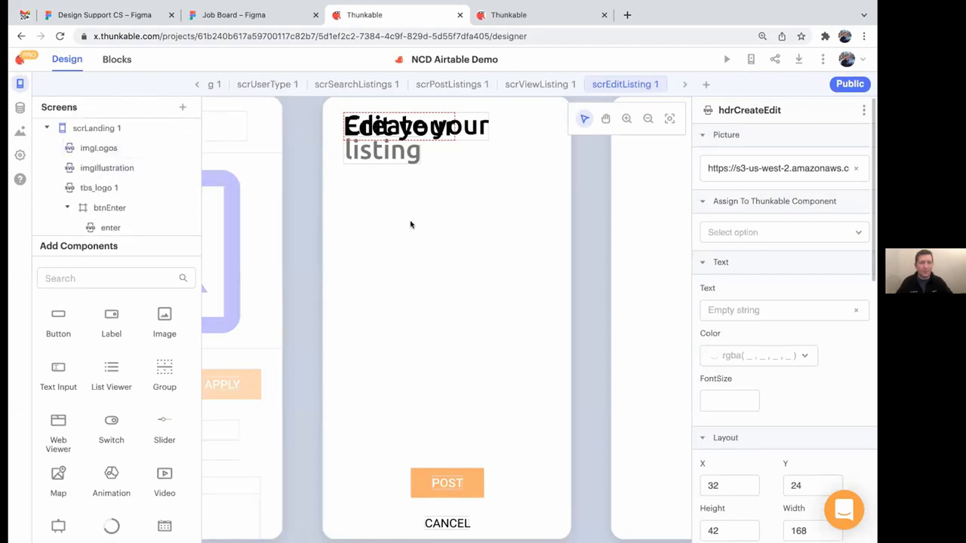
- Switch to the [NCD] Airtable Job board project's designer and examine the form on its Create your listing screen
key(ctrl+Left)
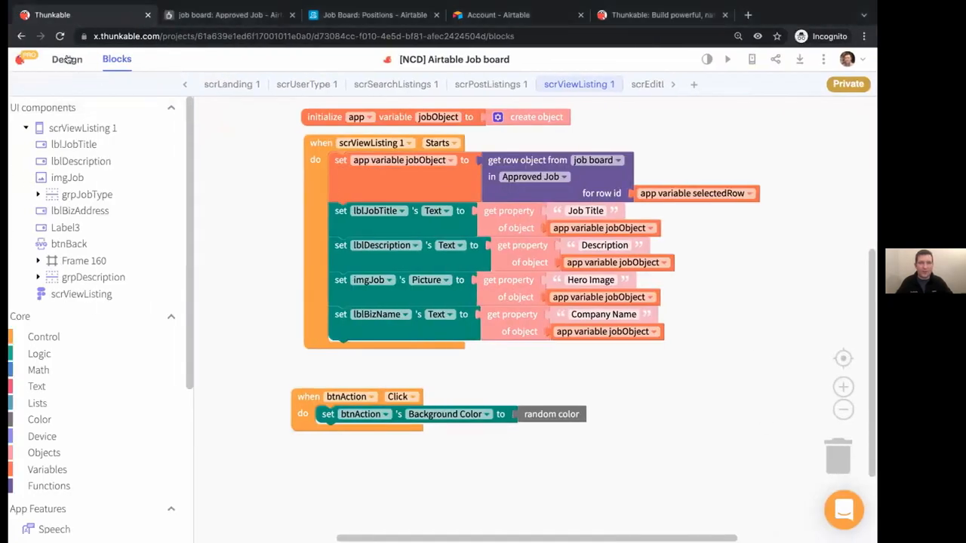
click(67, 60)
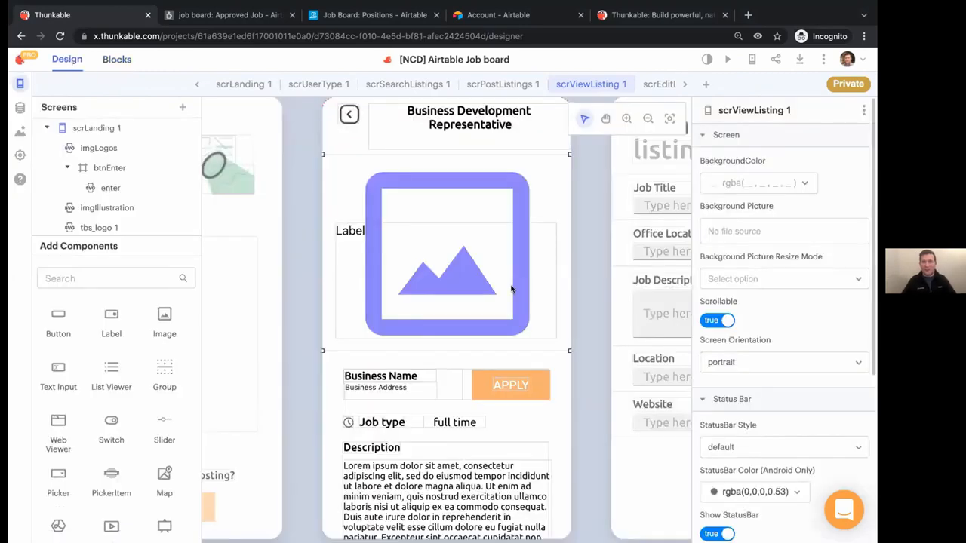
scroll(583, 327, right, 6)
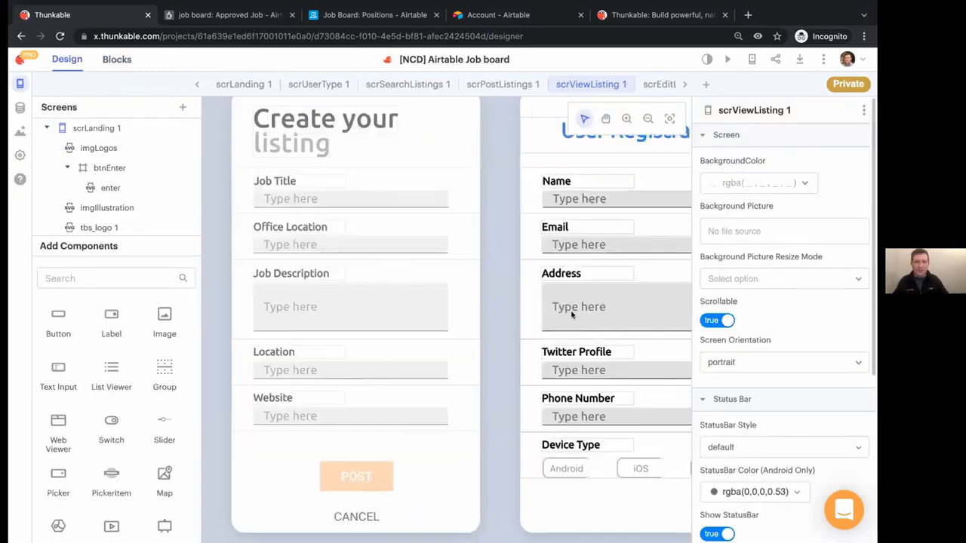
scroll(576, 309, up, 1)
scroll(228, 152, left, 1)
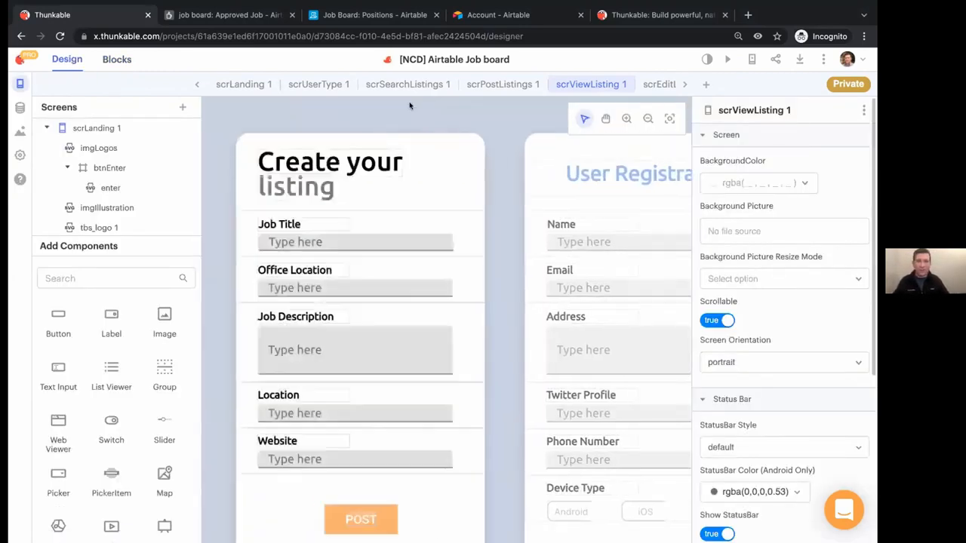
- Add a copy of the saved Register New User screen to the [NCD] Airtable Job board project
click(183, 107)
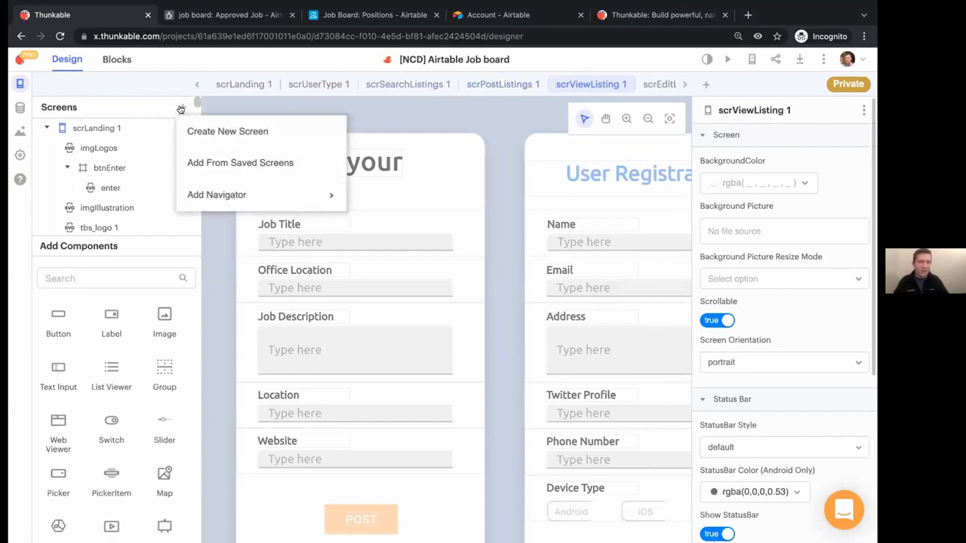
click(202, 133)
click(182, 107)
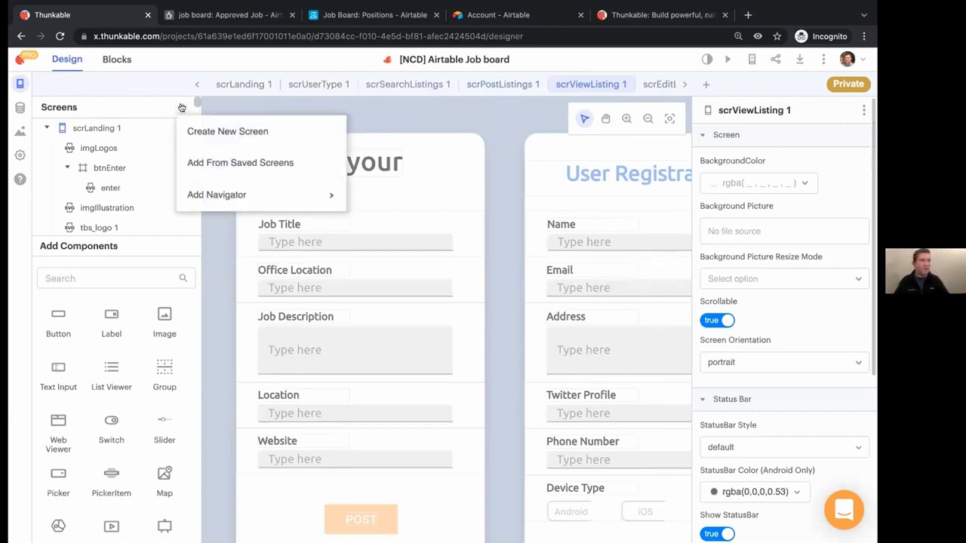
click(240, 163)
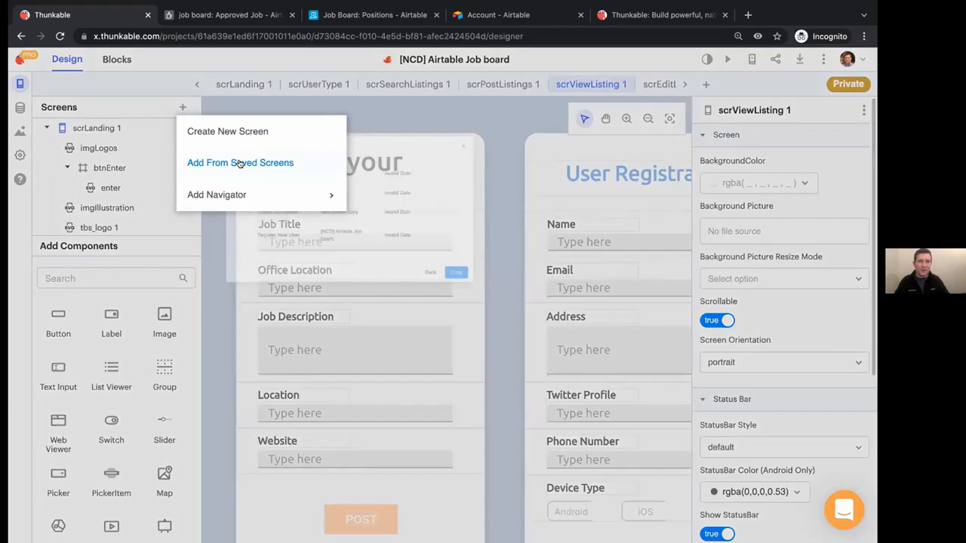
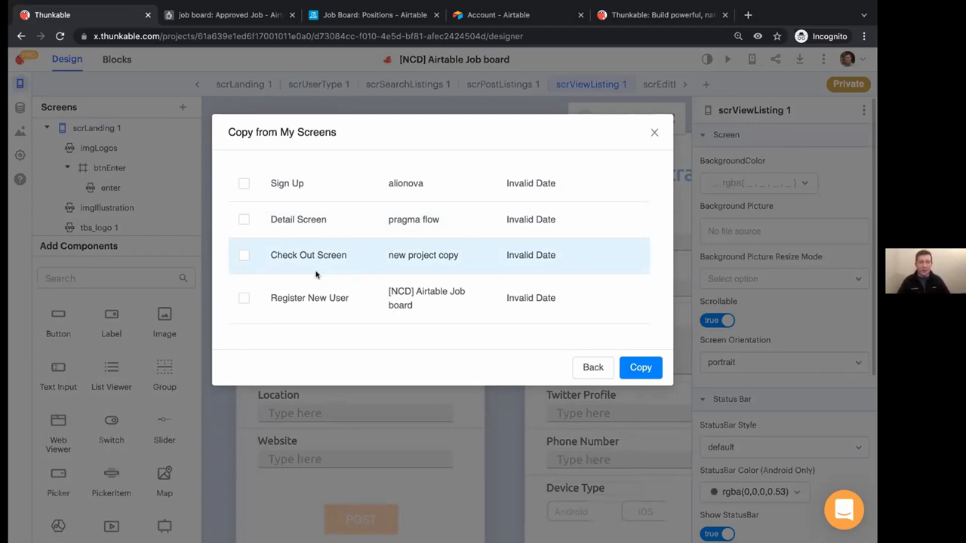
click(240, 300)
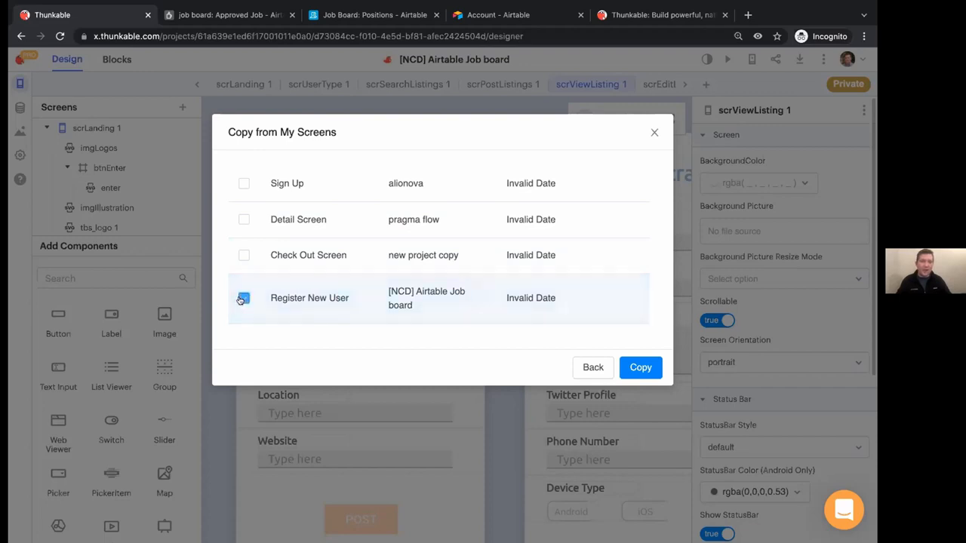
click(640, 368)
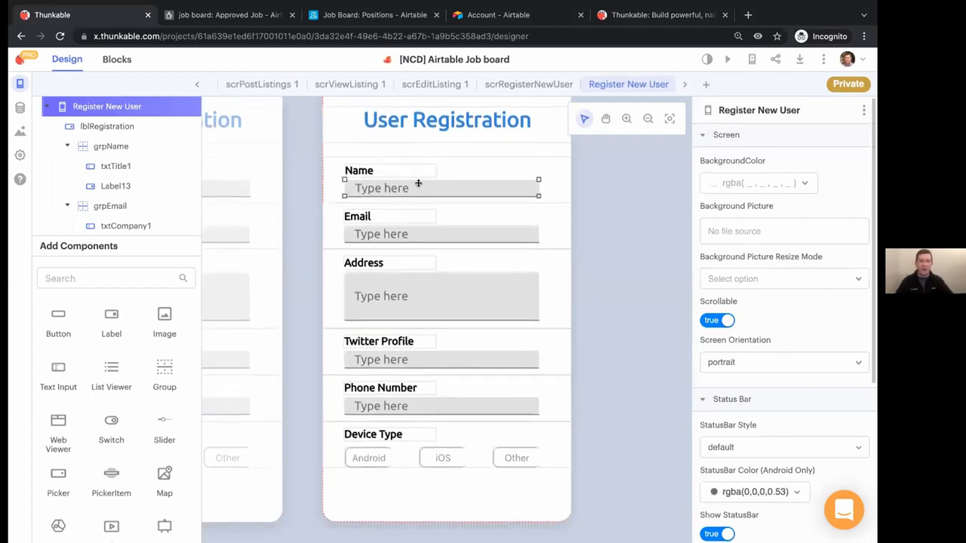
scroll(417, 181, up, 1)
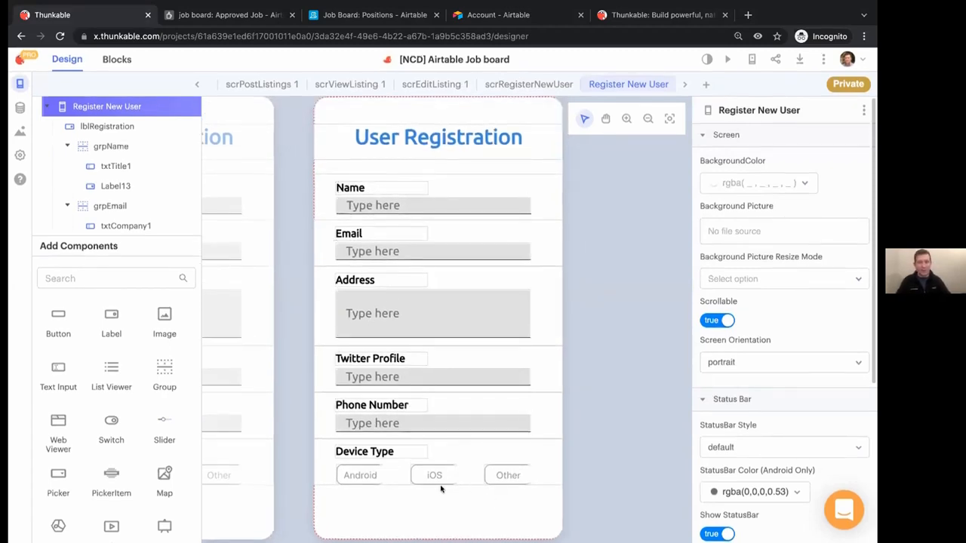
scroll(407, 457, down, 1)
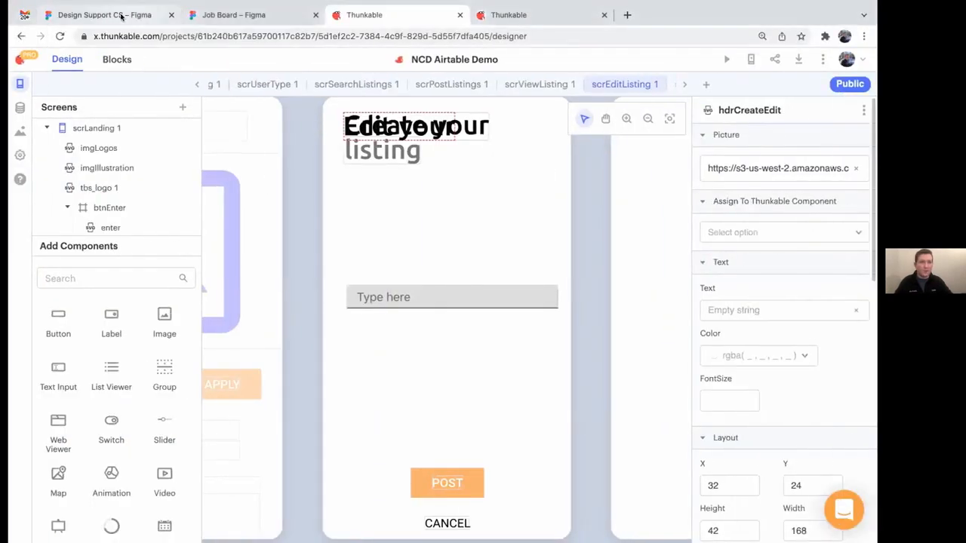
- Check the Approved Job table's columns in Airtable and set the Name label's text on the copied Register New User screen to Job Title
click(123, 15)
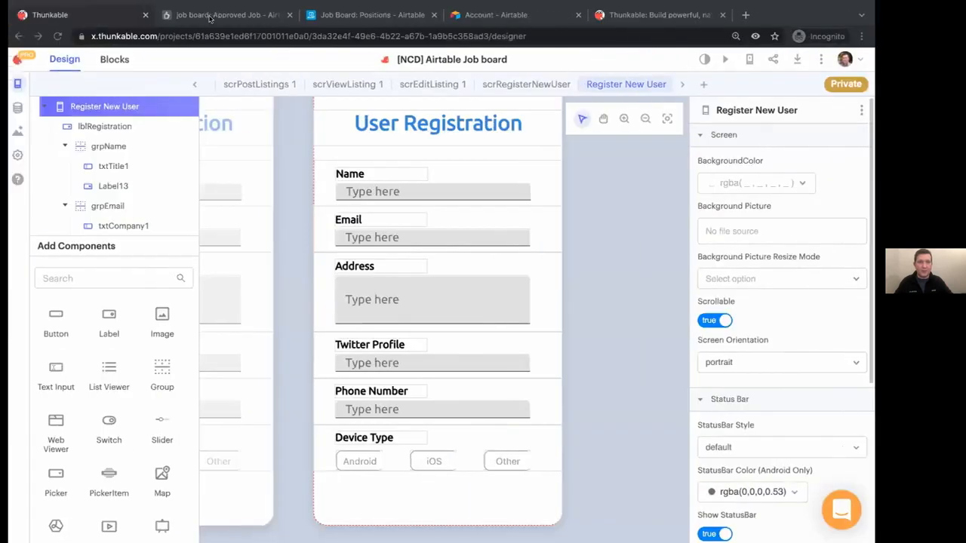
click(210, 15)
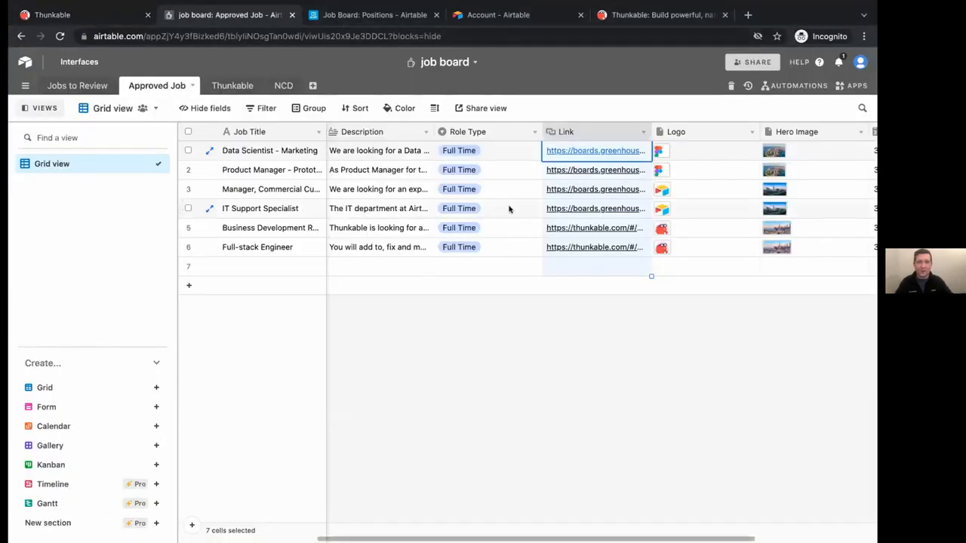
scroll(504, 206, left, 3)
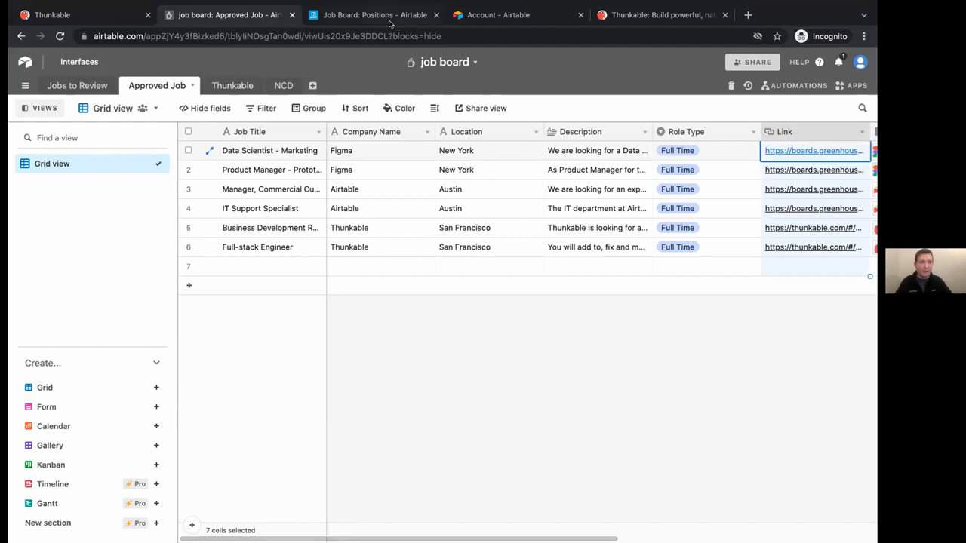
click(95, 17)
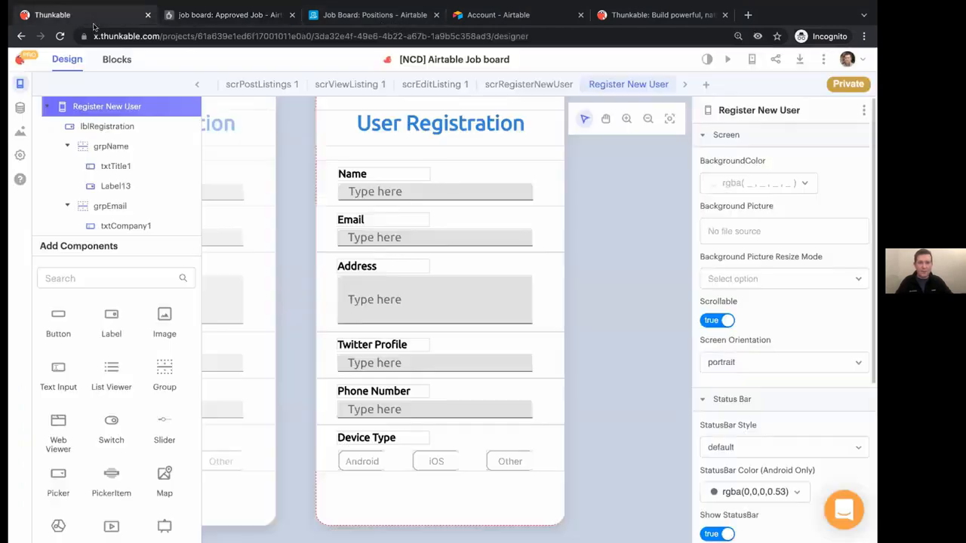
click(364, 175)
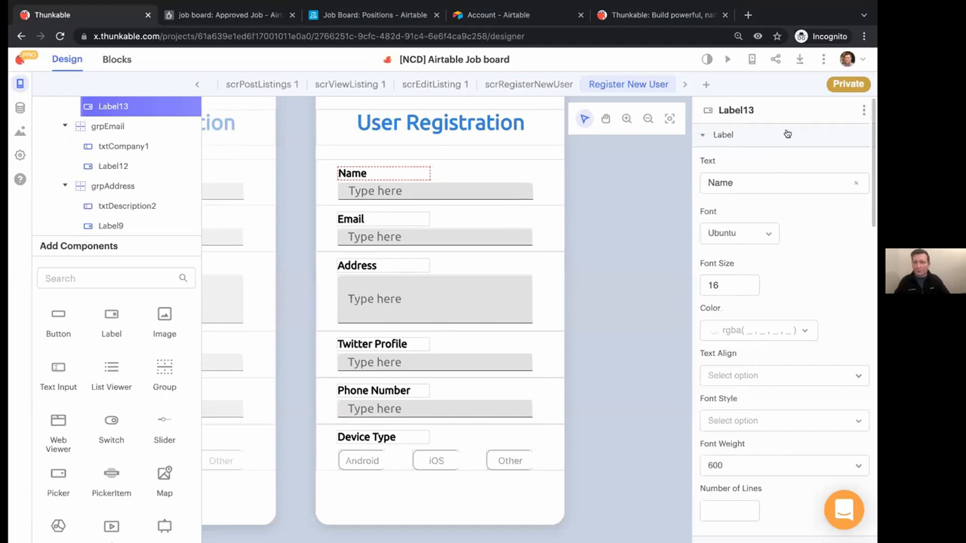
double_click(726, 185)
text(JOb)
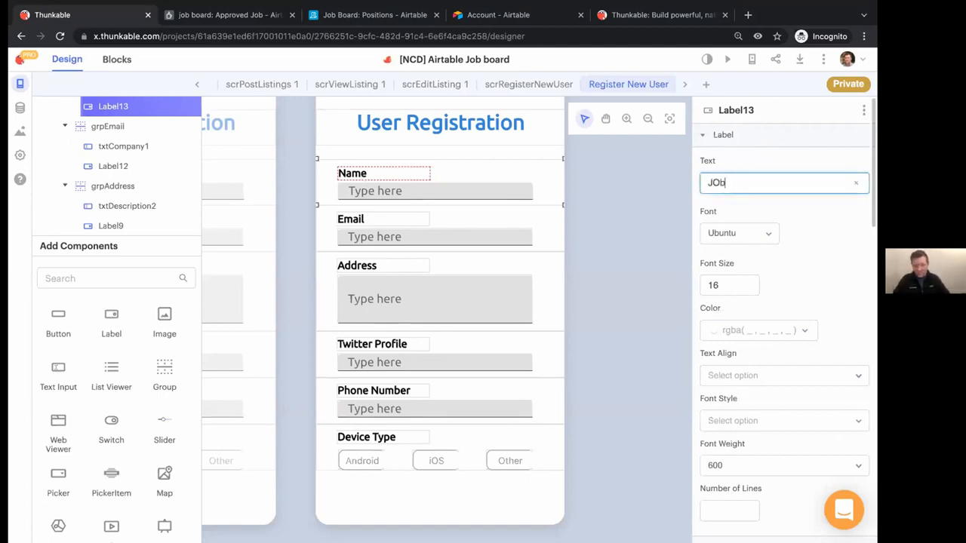
key(BackSpace)
key(BackSpace)
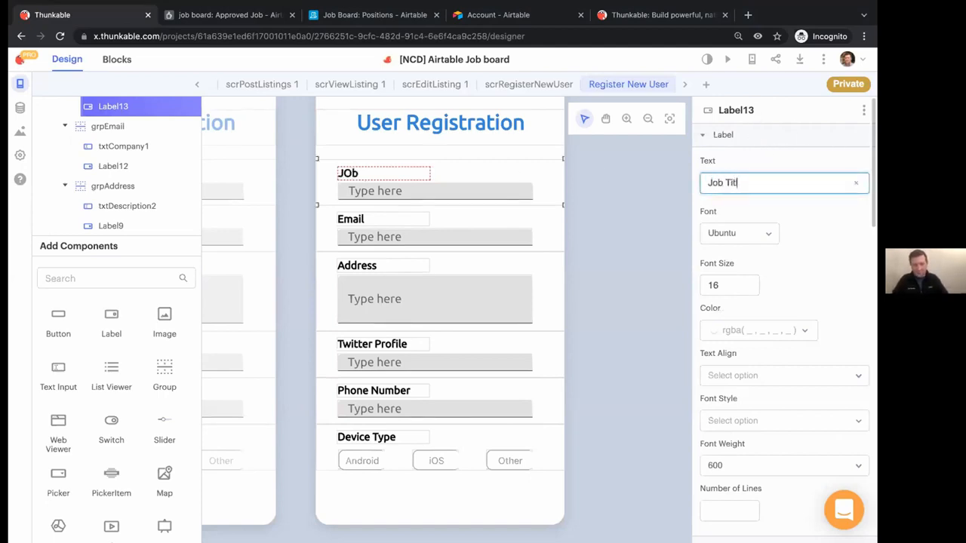
- Set the Email label's text on the Register New User screen to Company Name
click(362, 217)
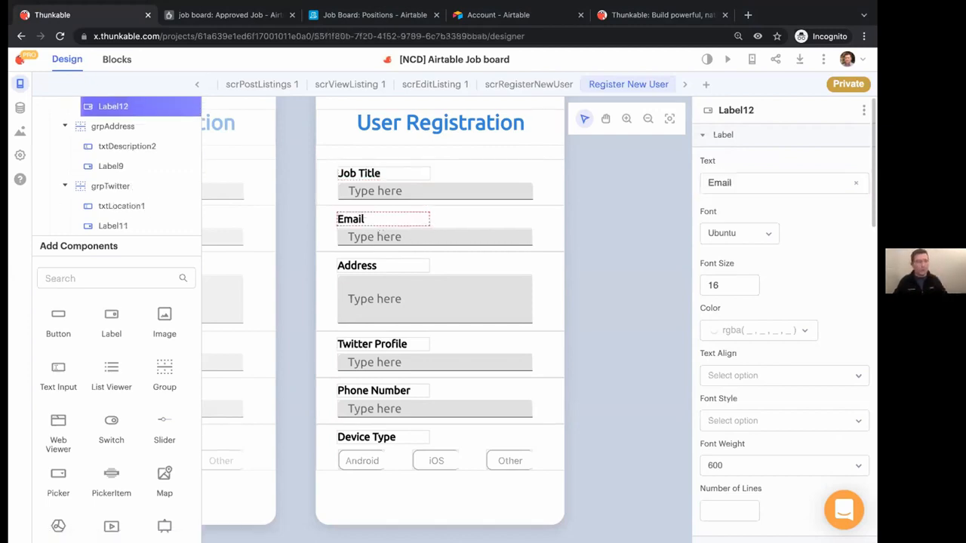
click(746, 192)
double_click(759, 182)
text(C)
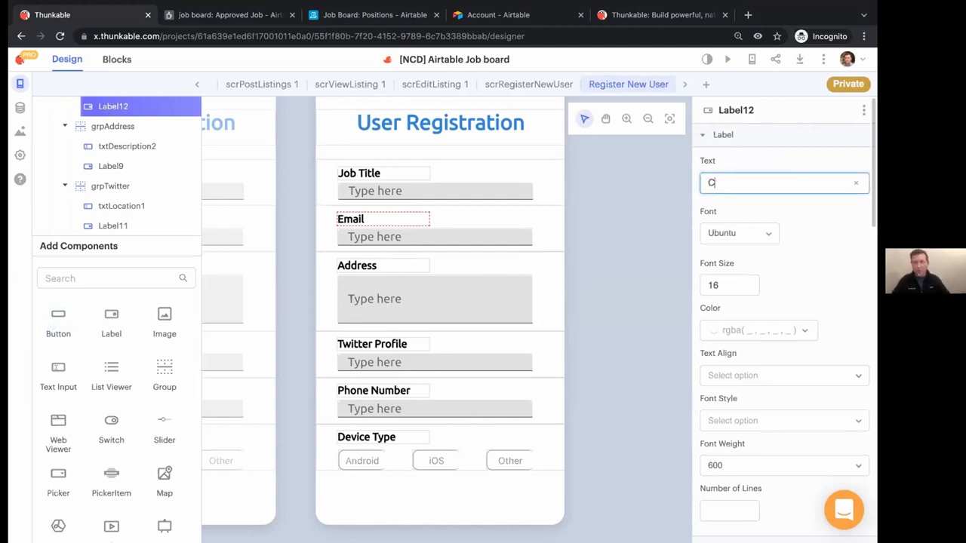
text(omap)
key(BackSpace)
key(BackSpace)
text(pany Name)
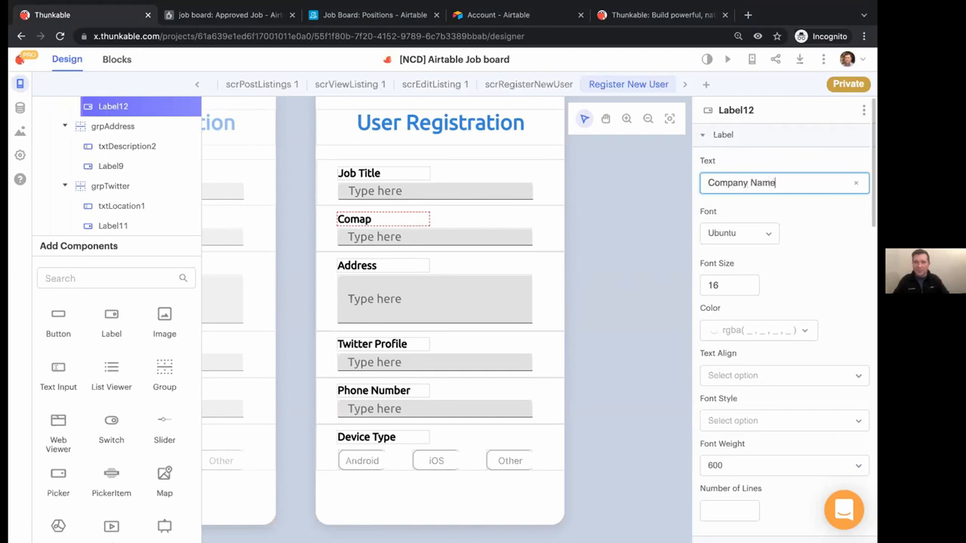
- Set the Address label's text to Job Description
click(406, 268)
key(super+a)
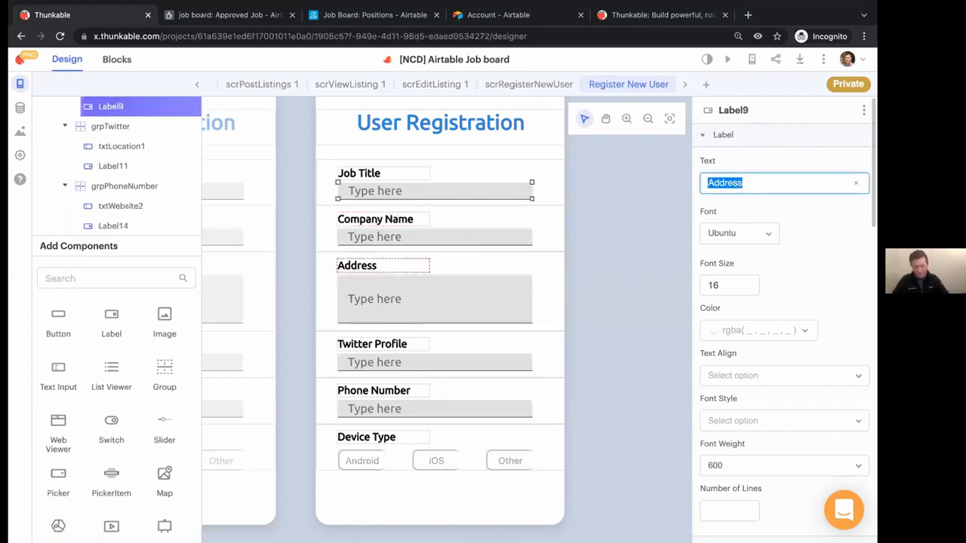
text(Job Description)
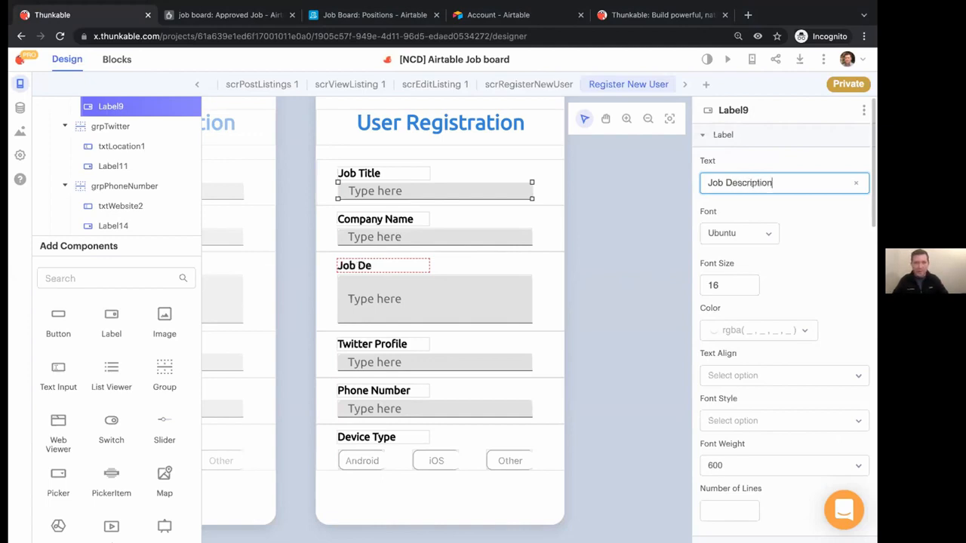
- Recheck the Approved Job columns in Airtable and set the Device Type label's text on the copied screen to Role Type
click(393, 344)
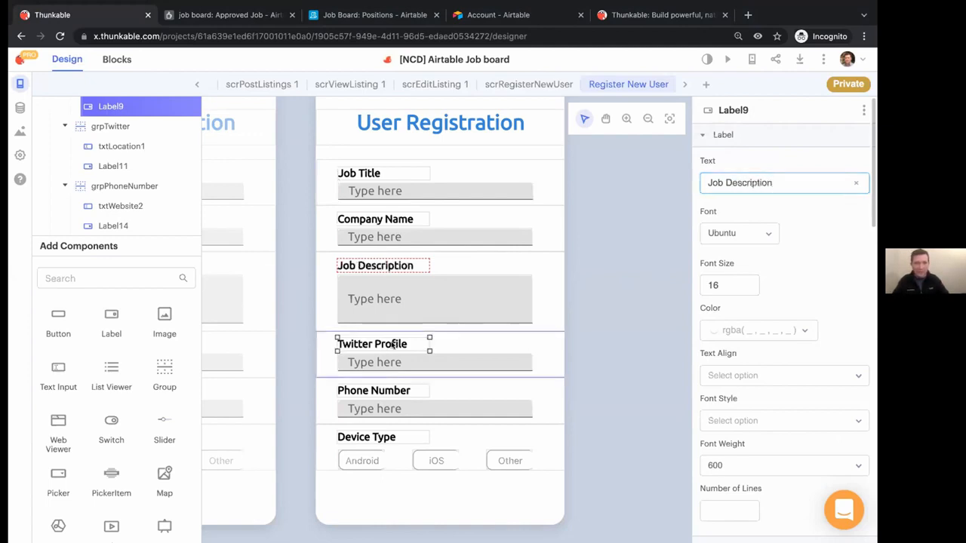
click(257, 16)
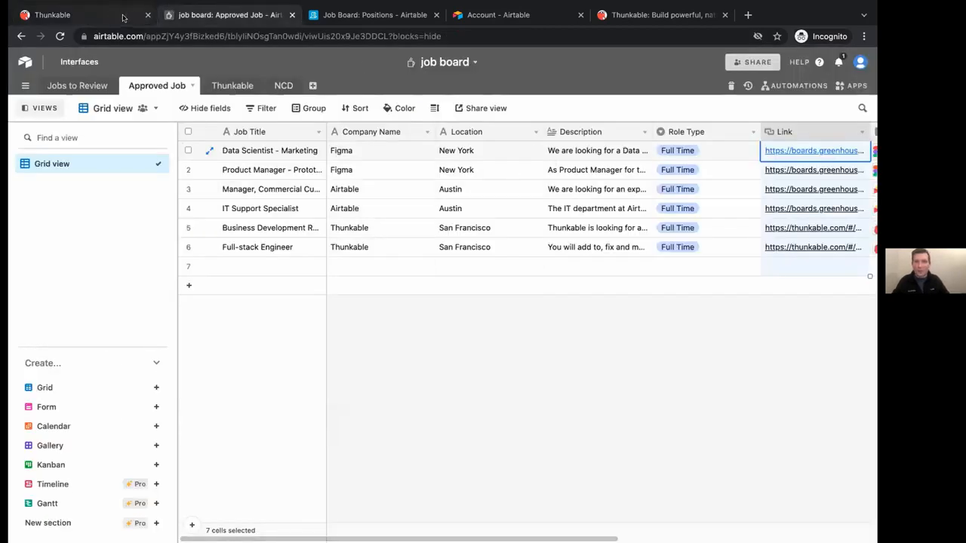
click(73, 15)
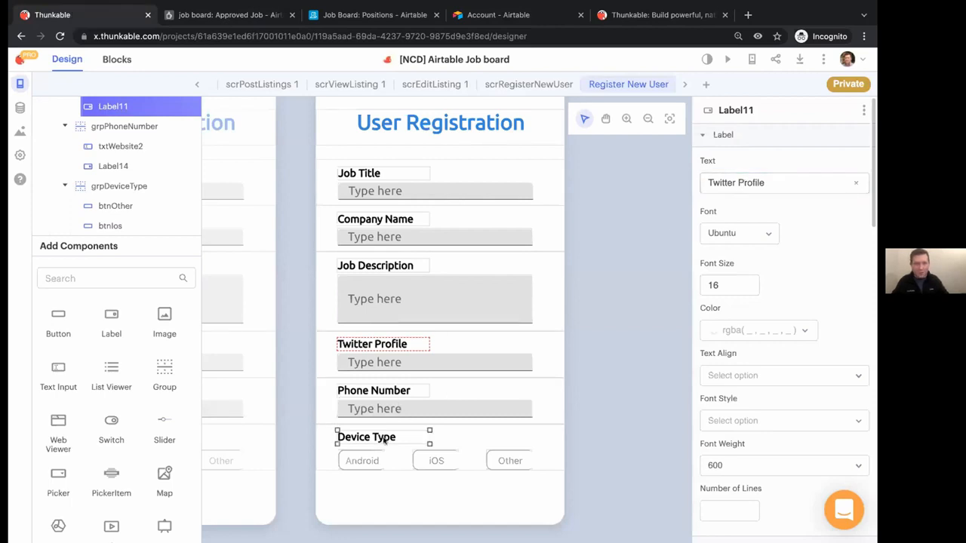
click(344, 437)
double_click(748, 183)
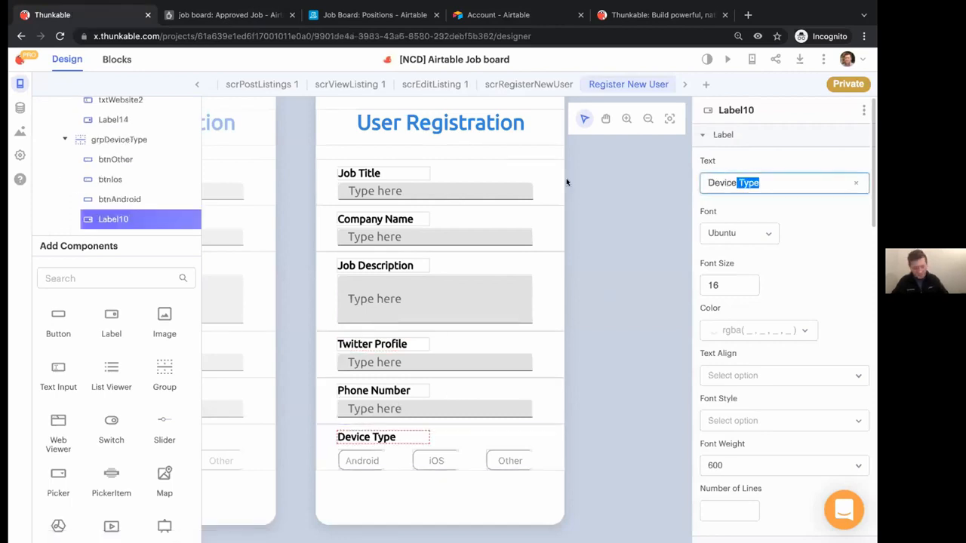
drag(737, 182, 719, 182)
text(Role)
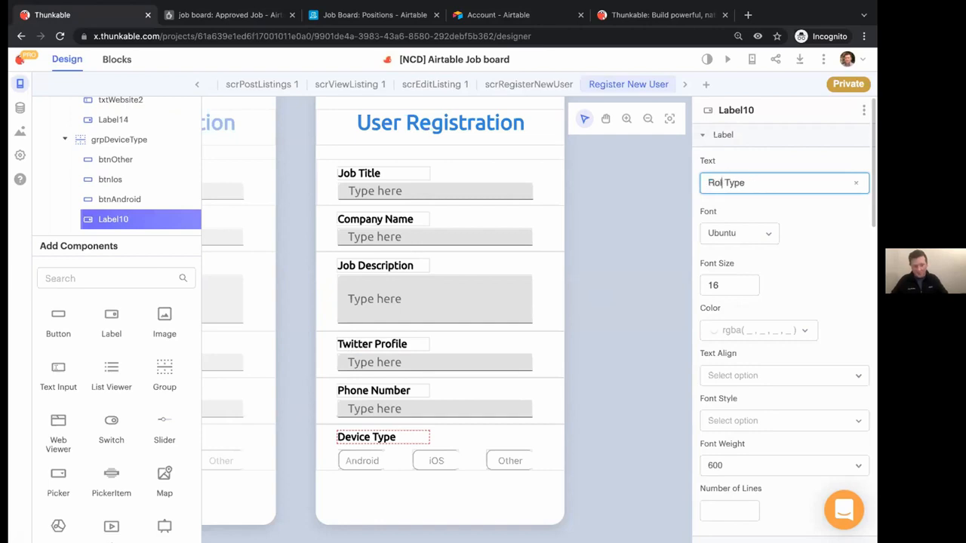
- Set the Twitter Profile label's text to Link
click(377, 344)
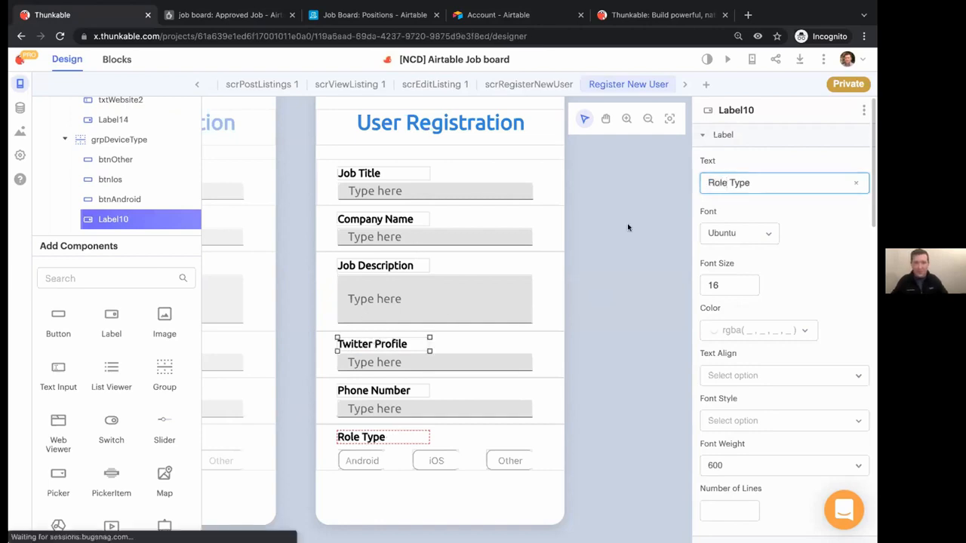
triple_click(776, 182)
text(Link)
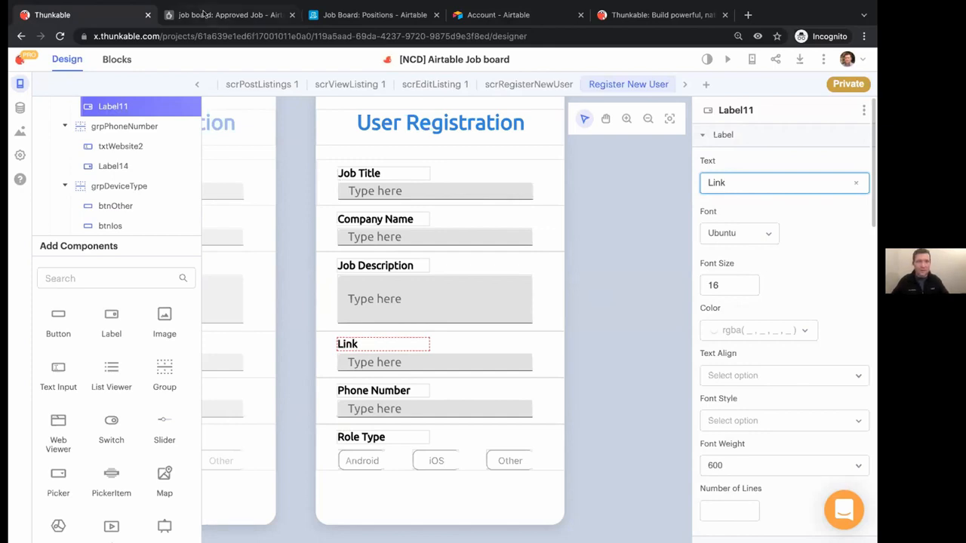
- Look through the remaining Approved Job columns in Airtable and set the Phone Number label's text on the copied screen to Location
click(204, 15)
scroll(605, 202, right, 10)
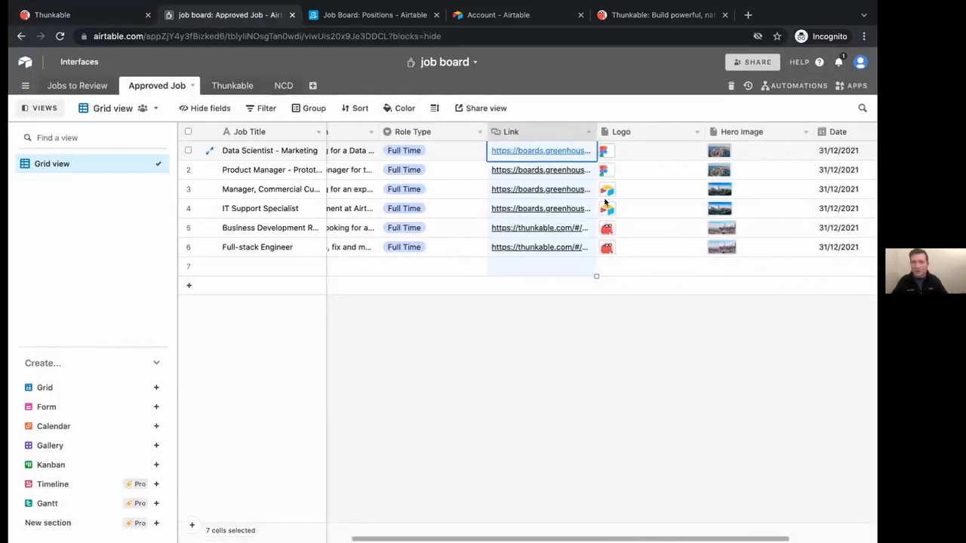
scroll(604, 202, right, 4)
scroll(604, 202, left, 10)
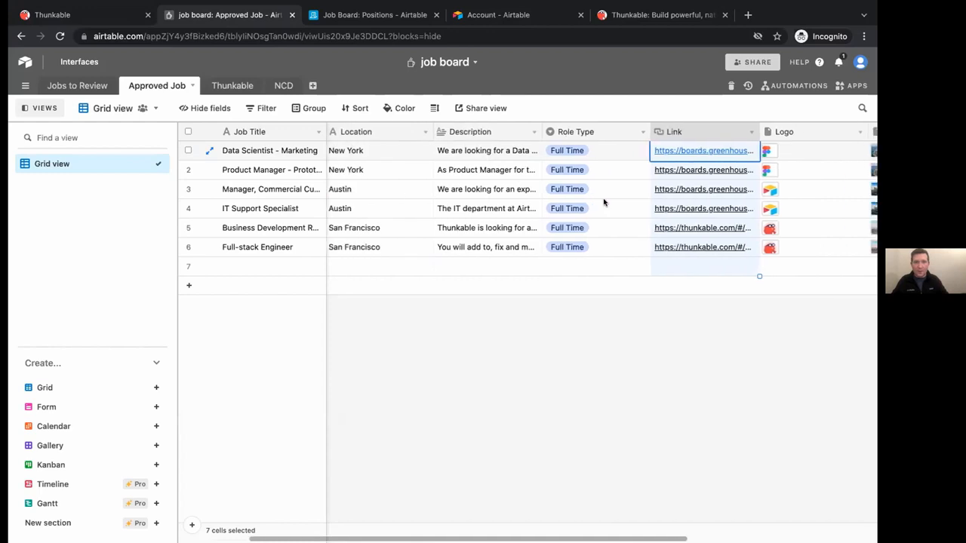
scroll(604, 202, left, 3)
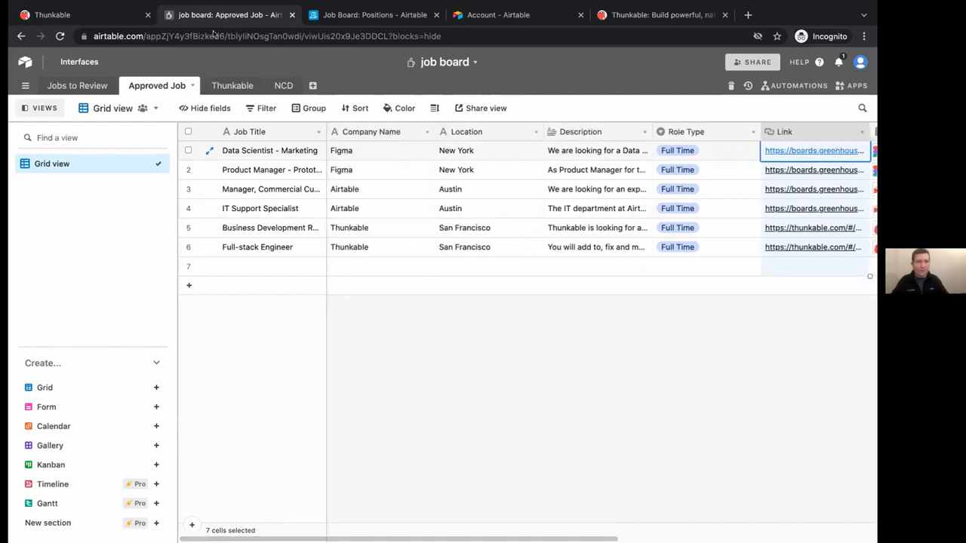
click(90, 16)
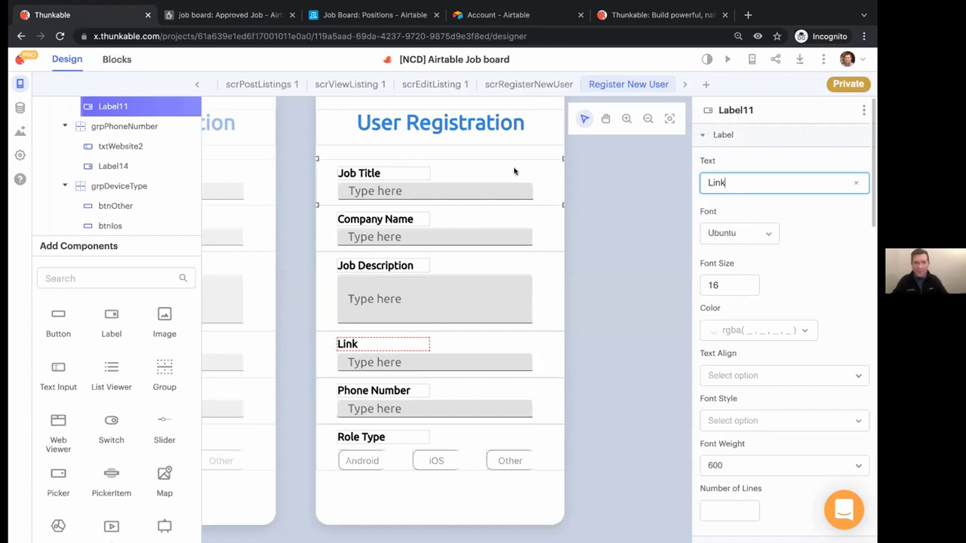
click(426, 391)
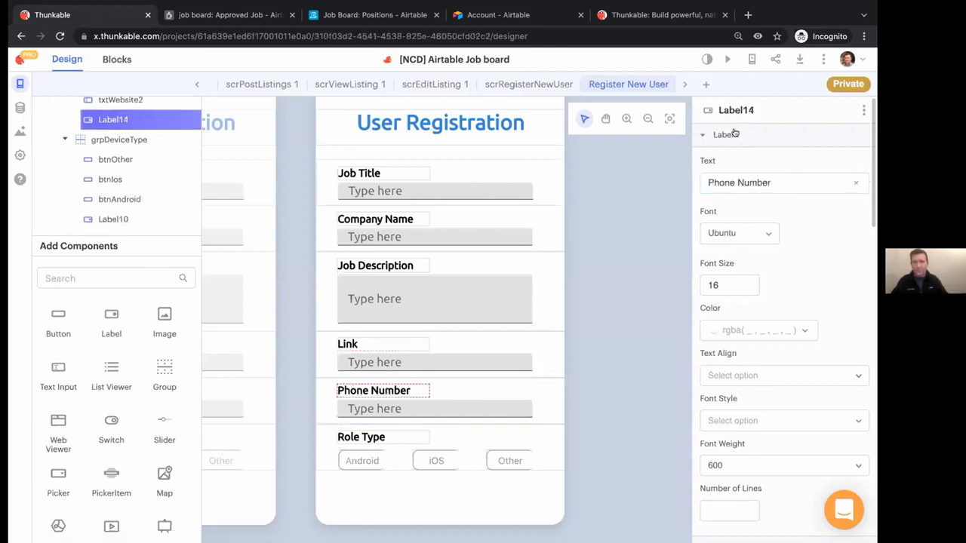
click(777, 181)
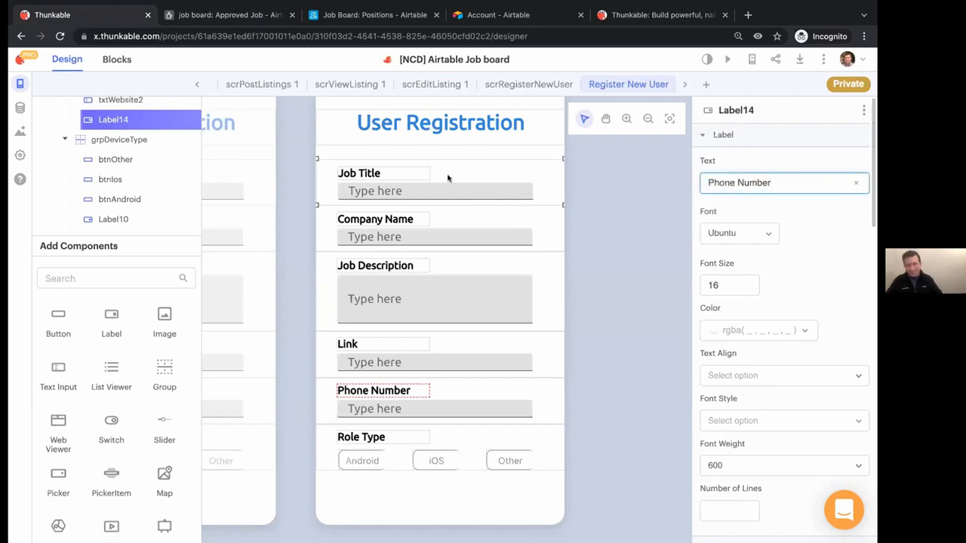
key(ctrl+a)
text(Locati)
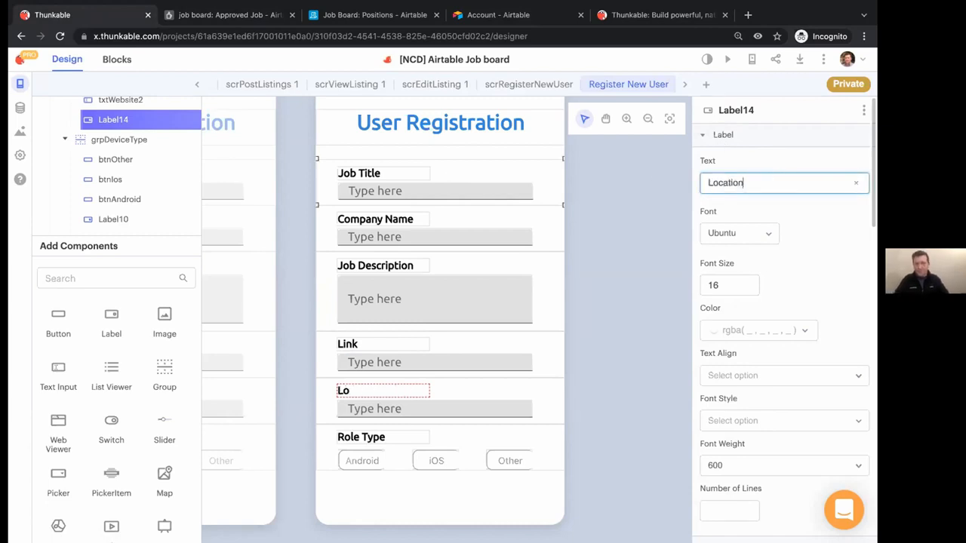
click(428, 194)
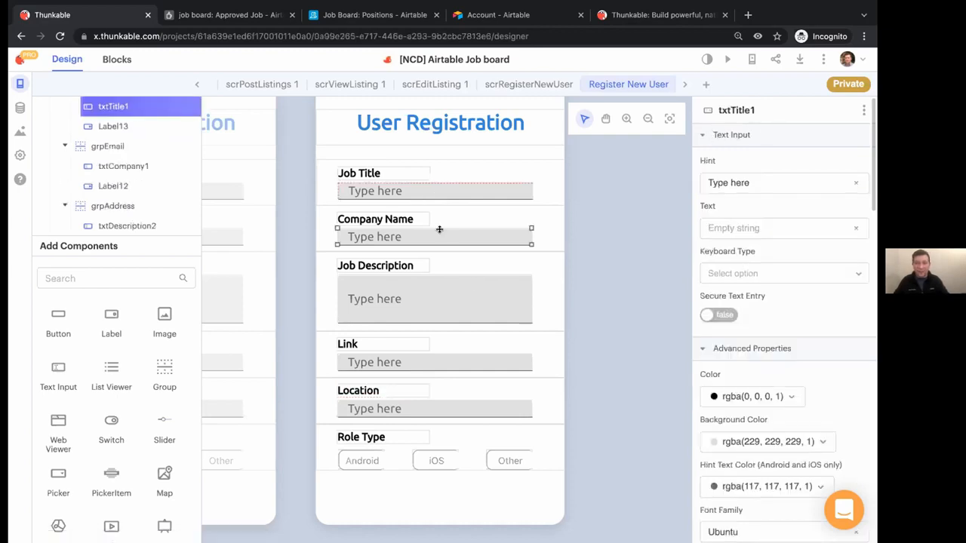
- Check the component names of the form's text inputs and set the Link label's text to Location
click(440, 228)
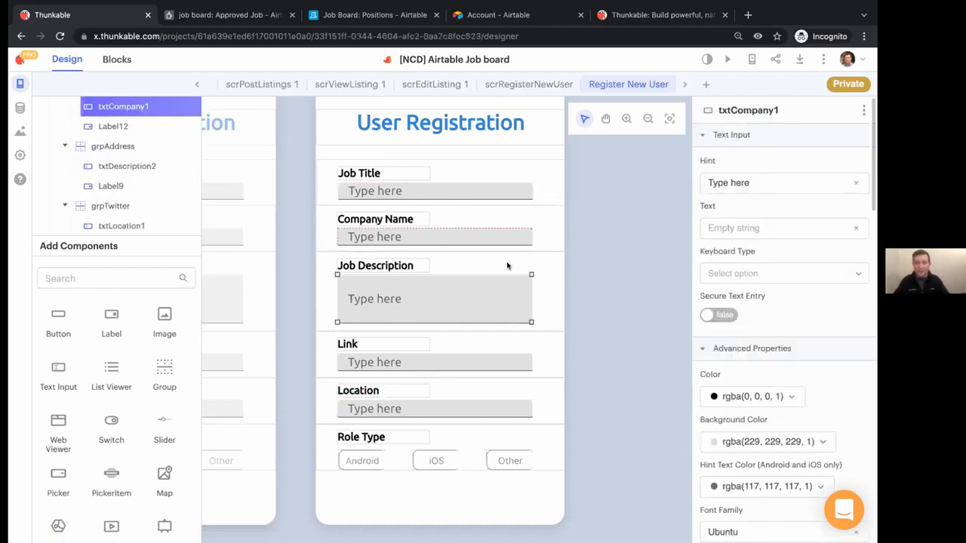
click(427, 306)
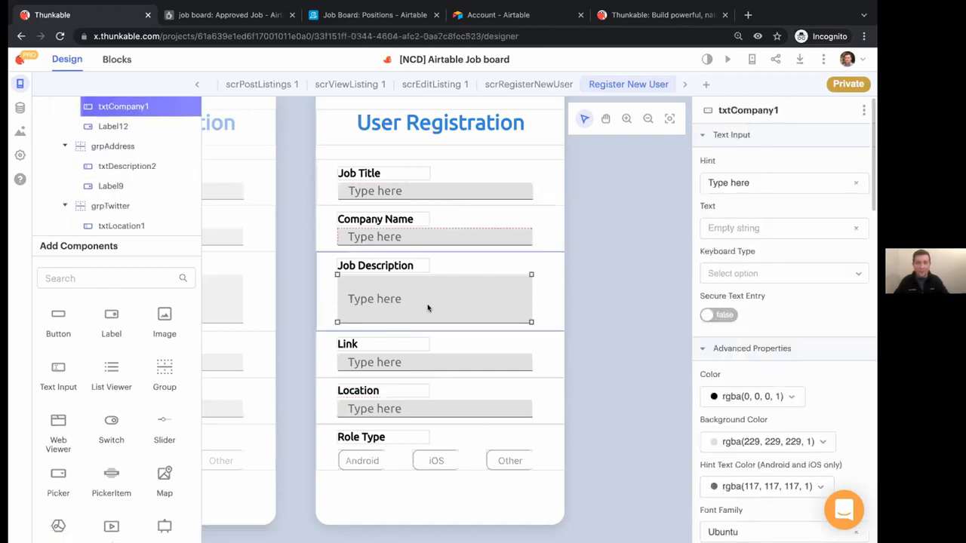
click(410, 360)
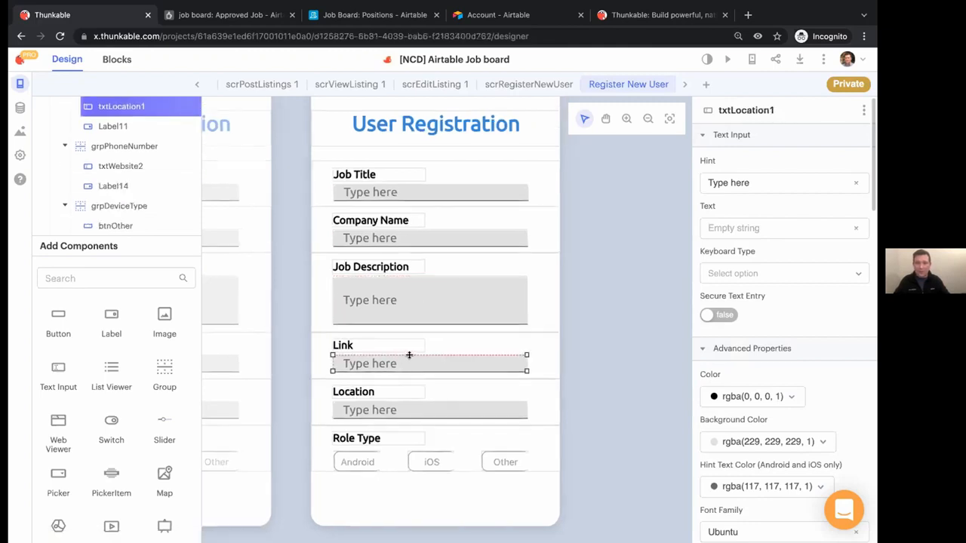
click(385, 347)
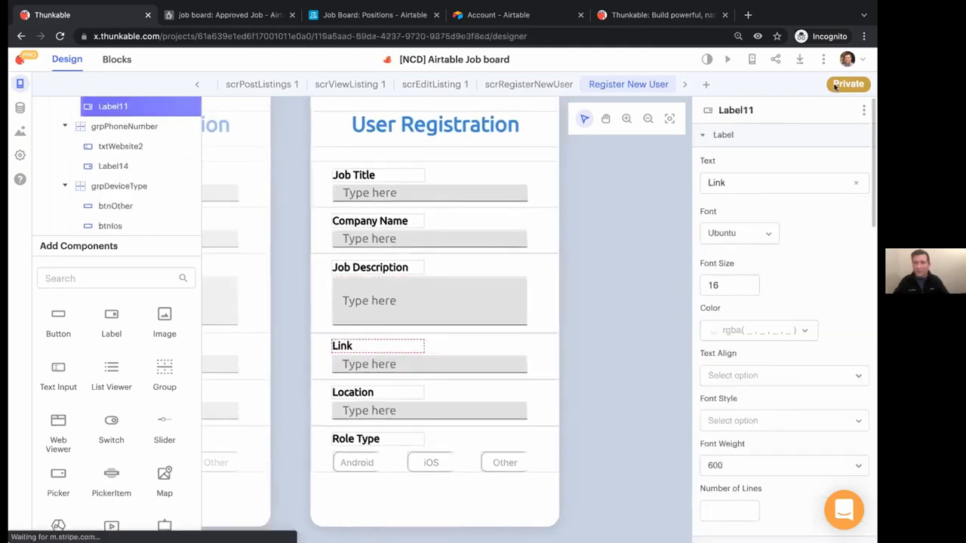
drag(731, 183, 572, 174)
text(Locatio)
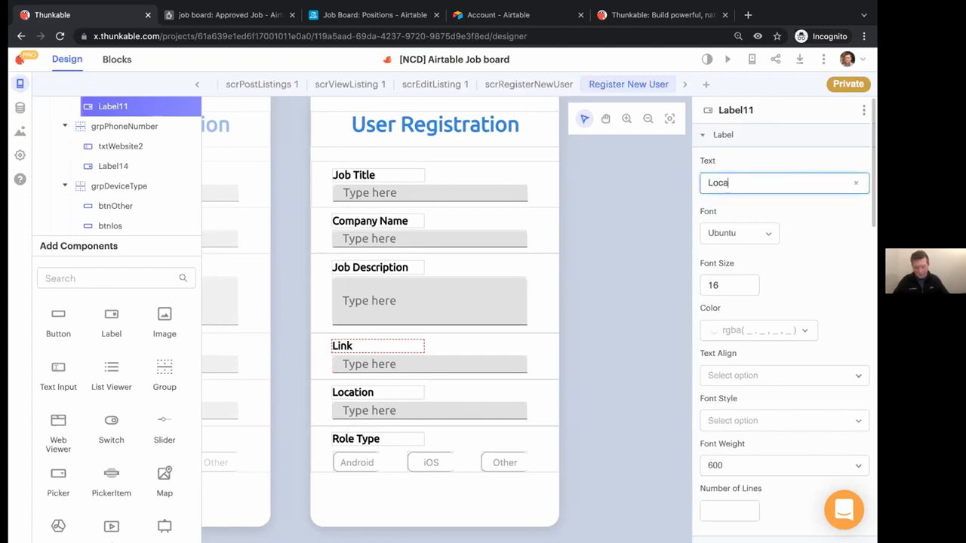
- Set the text of the Location label directly above Role Type to Link and check its text input
click(400, 388)
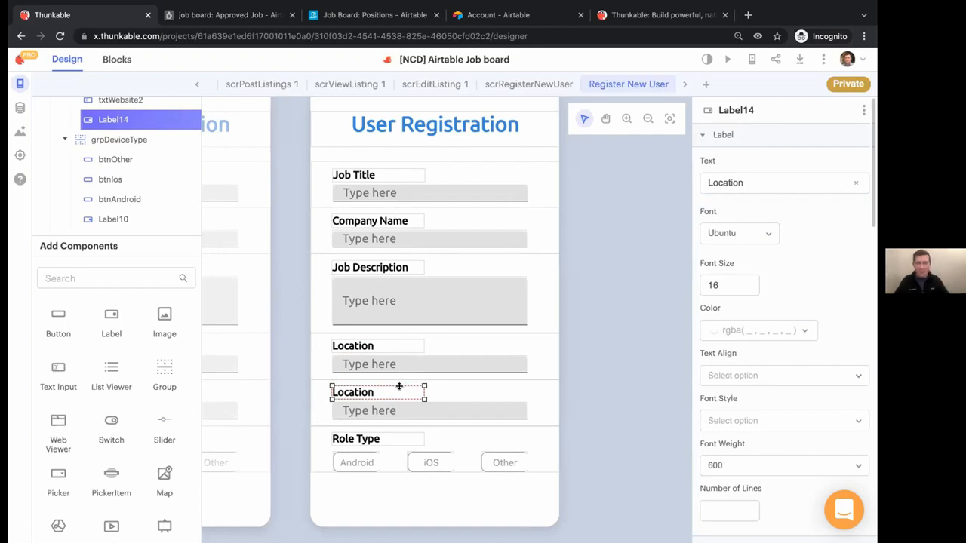
click(724, 182)
double_click(724, 183)
text(Link)
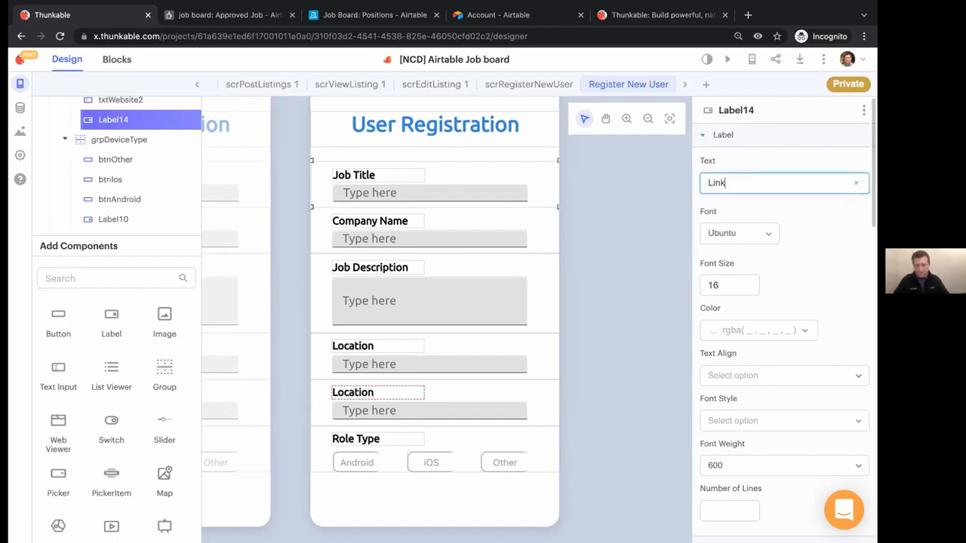
click(406, 413)
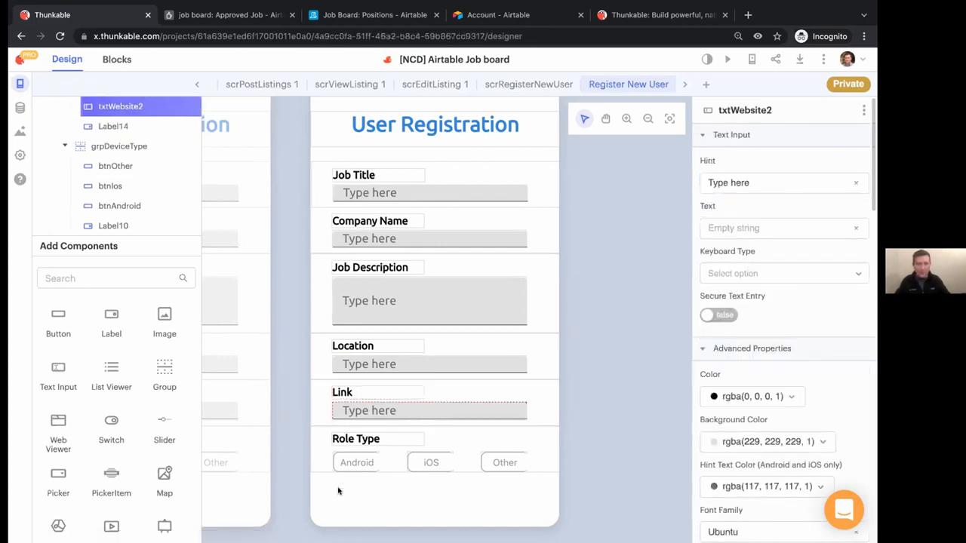
- Set the text of the Android button under Role Type to Full Time
click(349, 462)
click(754, 182)
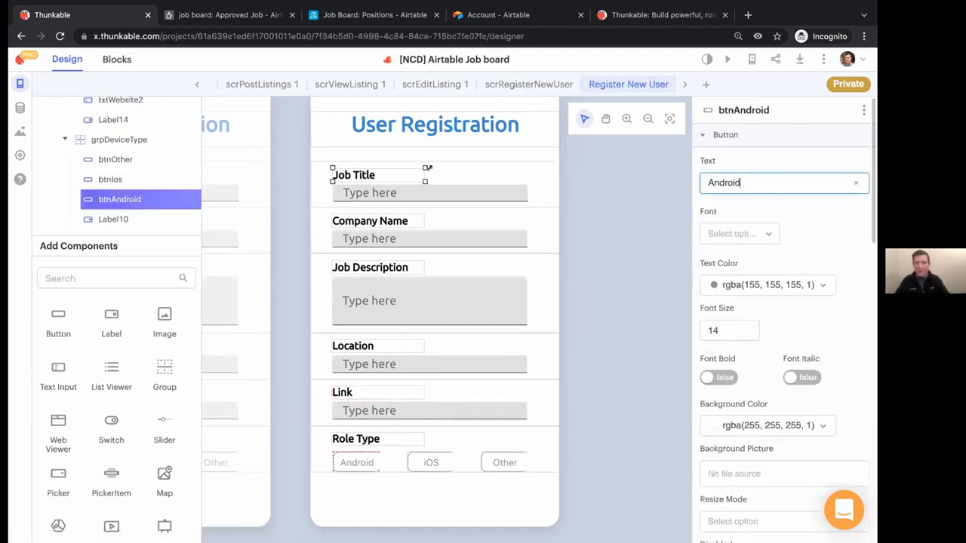
key(ctrl+a)
text(Fu)
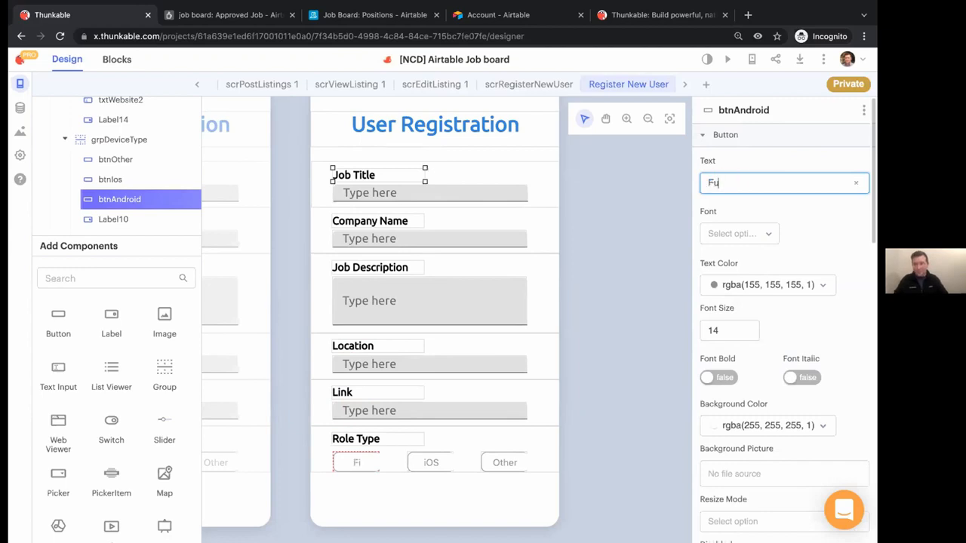
text(ll Time)
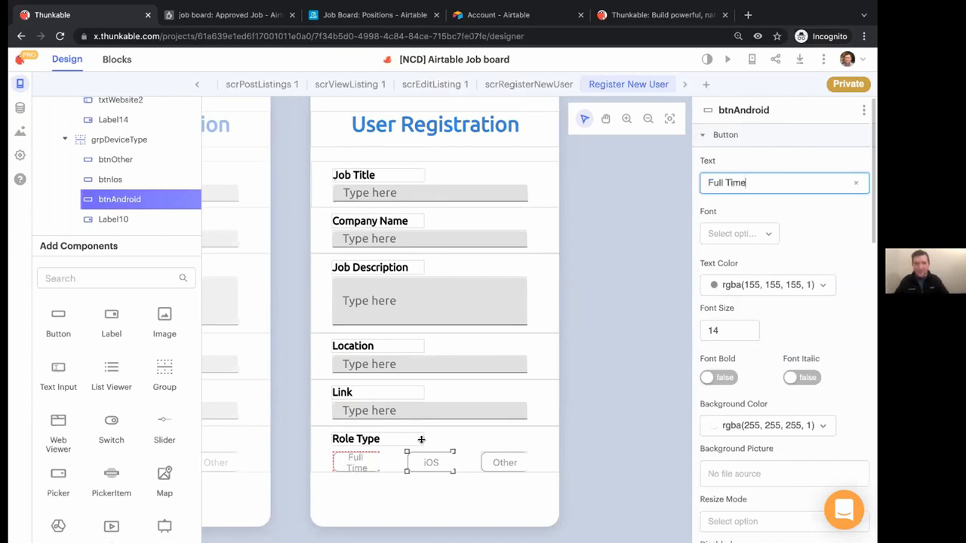
- Set the iOS button's text to Part Time and the Other button's text to Freelance
click(431, 462)
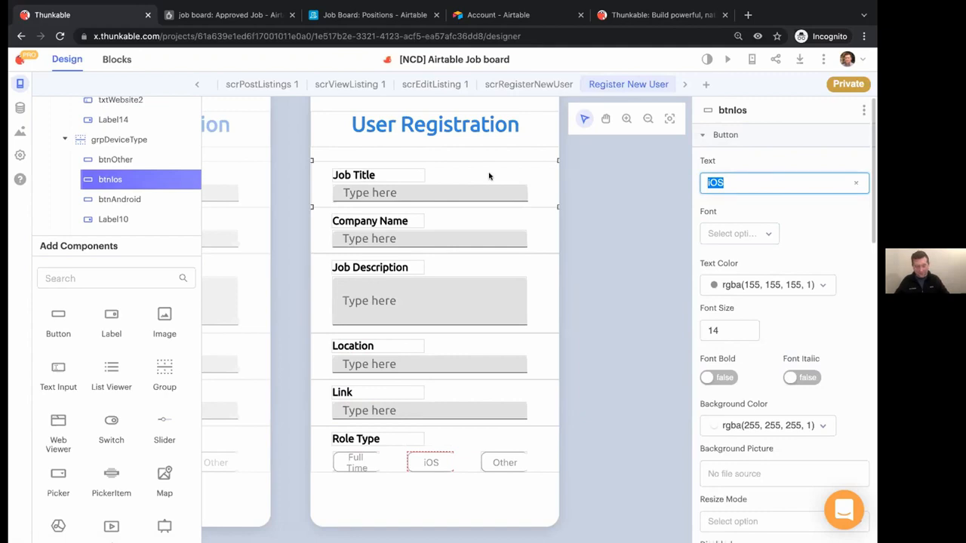
text(Part Time)
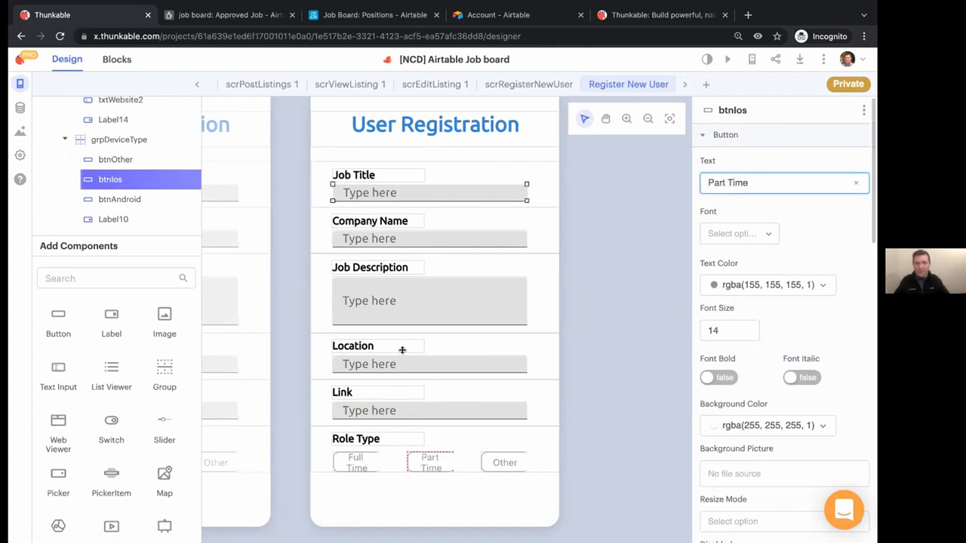
click(506, 463)
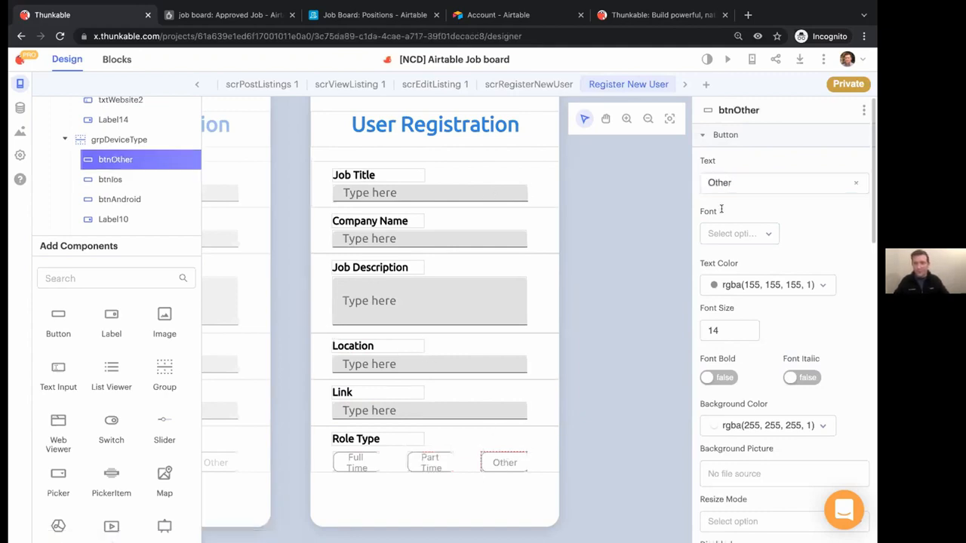
text(Free)
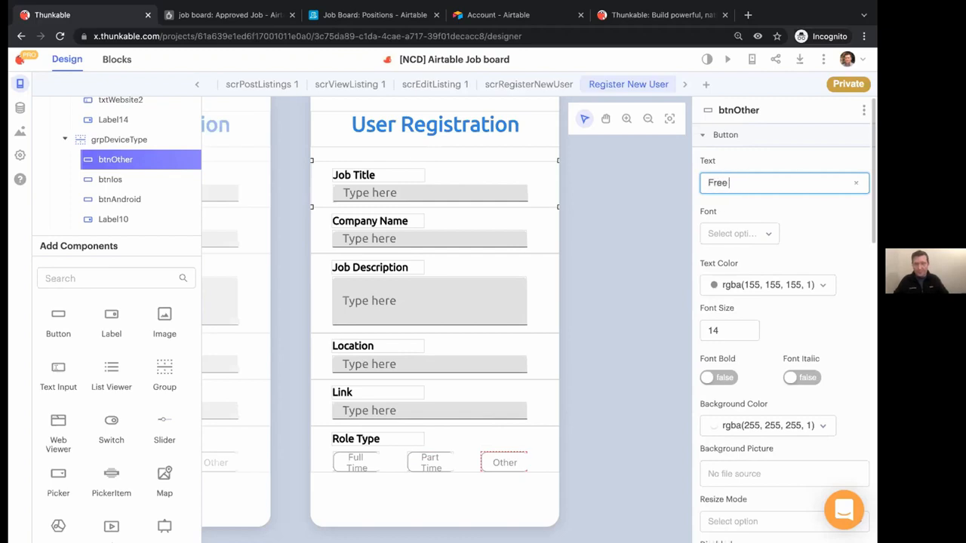
text(lance)
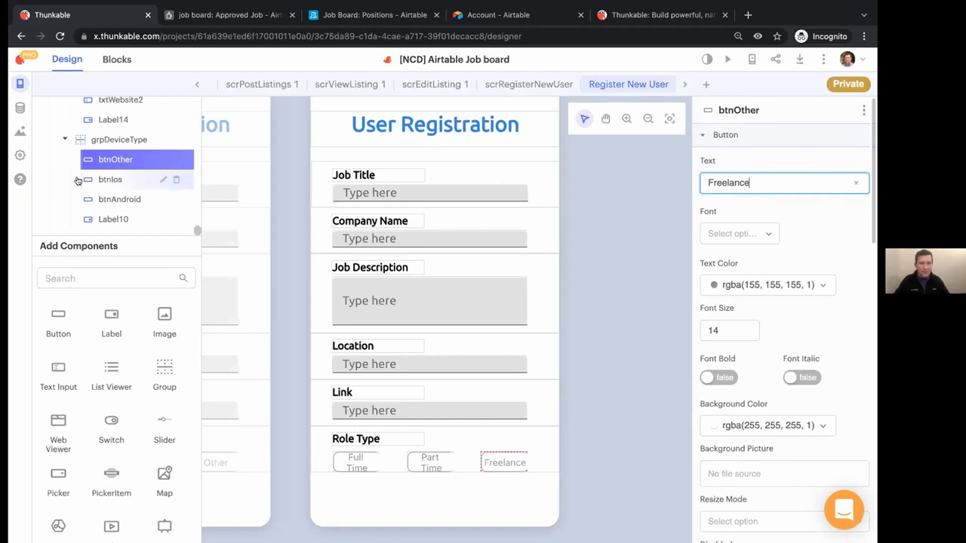
- Change the User Registration heading's text to Submit new Job
click(366, 139)
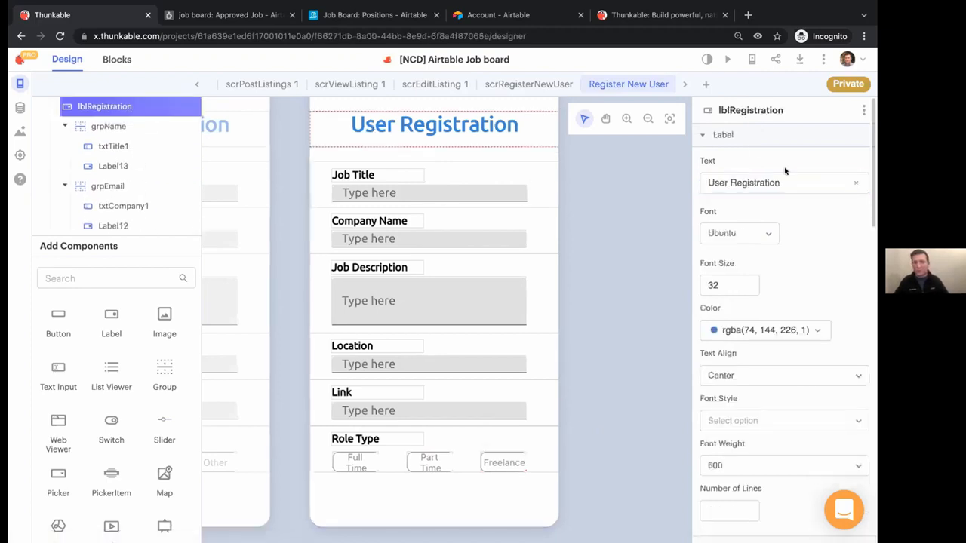
click(762, 182)
key(ctrl+a)
text(Su)
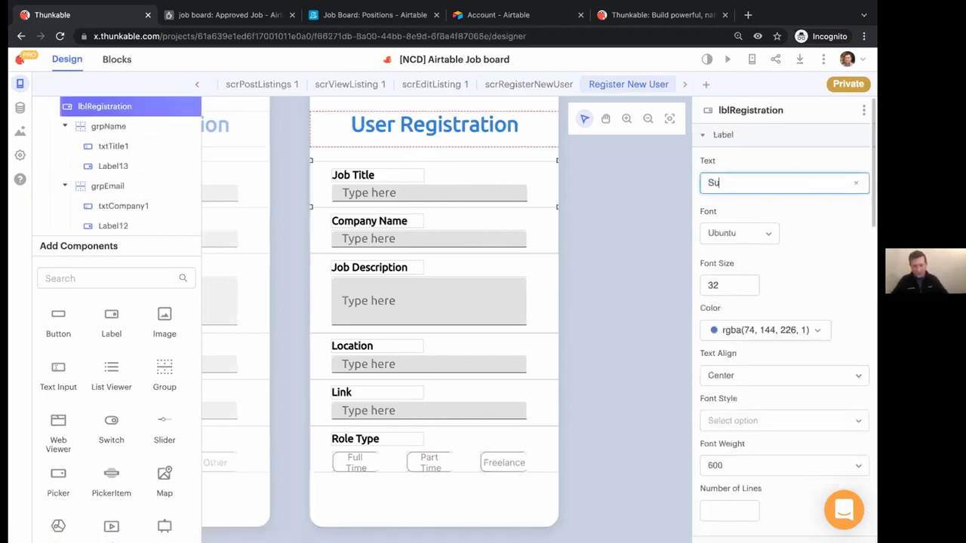
text(bmit new Job)
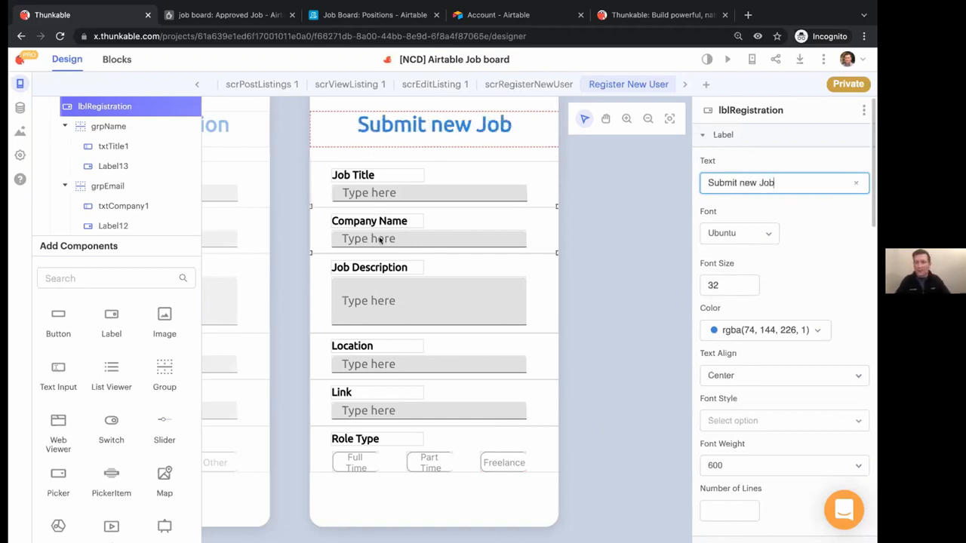
- Add a button below the role type buttons, set its text to Submit and widen it
drag(58, 317, 419, 501)
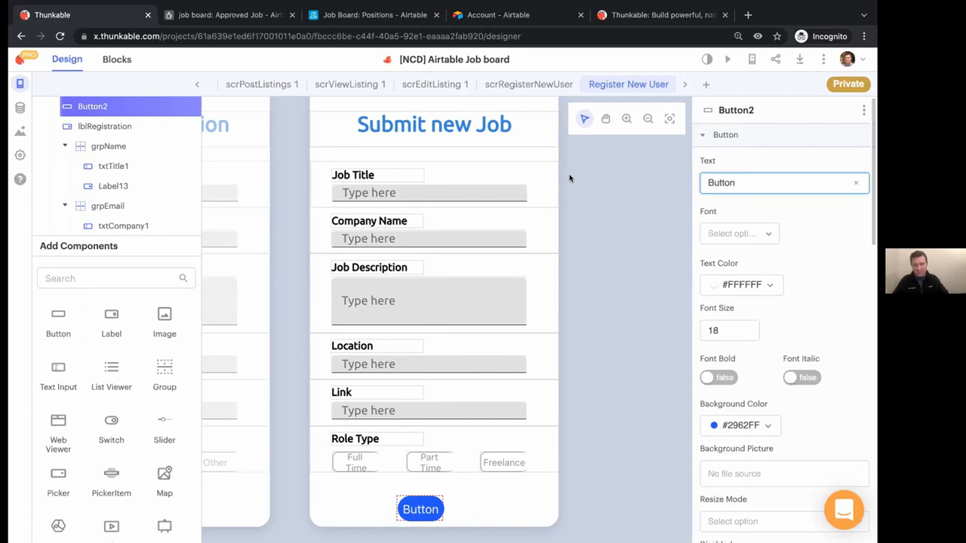
key(ctrl+a)
text(S)
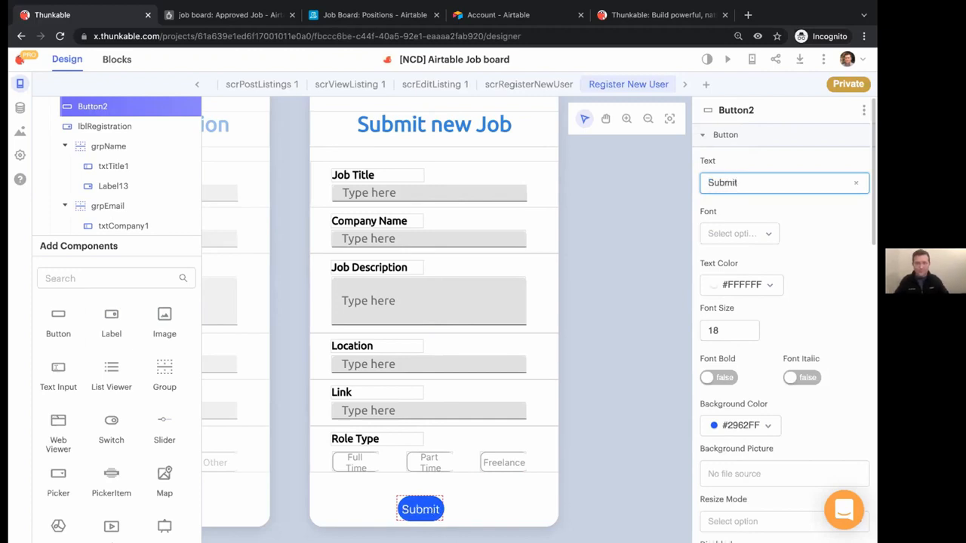
mouse_move(443, 508)
mouse_down()
mouse_move(455, 510)
mouse_move(442, 510)
mouse_up()
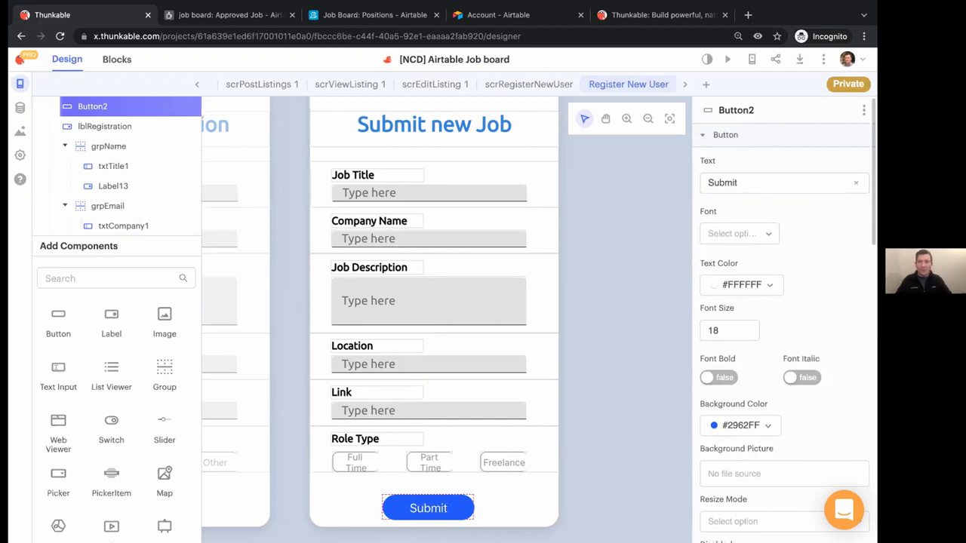
- Open the copied screen's blocks and examine the click events of the role type buttons
click(110, 59)
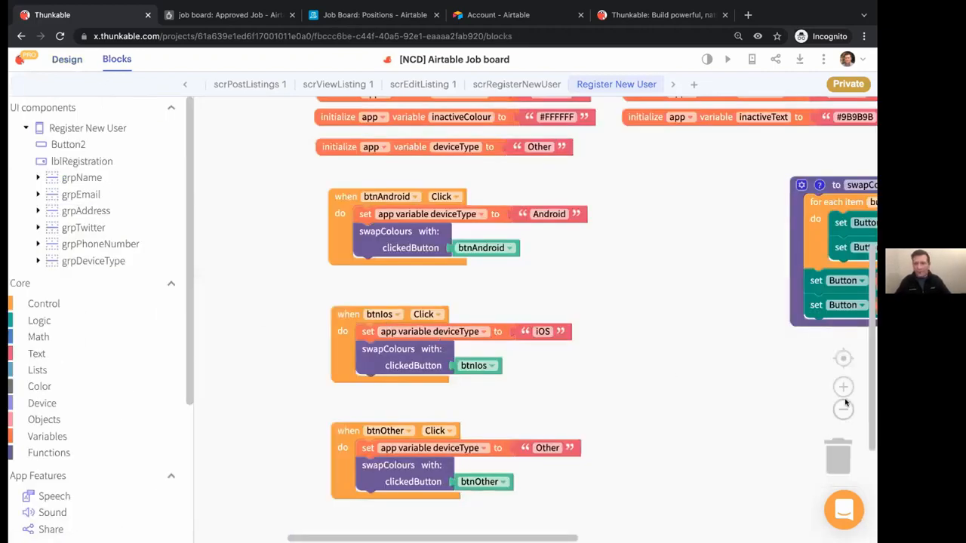
click(845, 403)
click(845, 403)
click(845, 403)
drag(673, 469, 732, 253)
drag(323, 345, 608, 366)
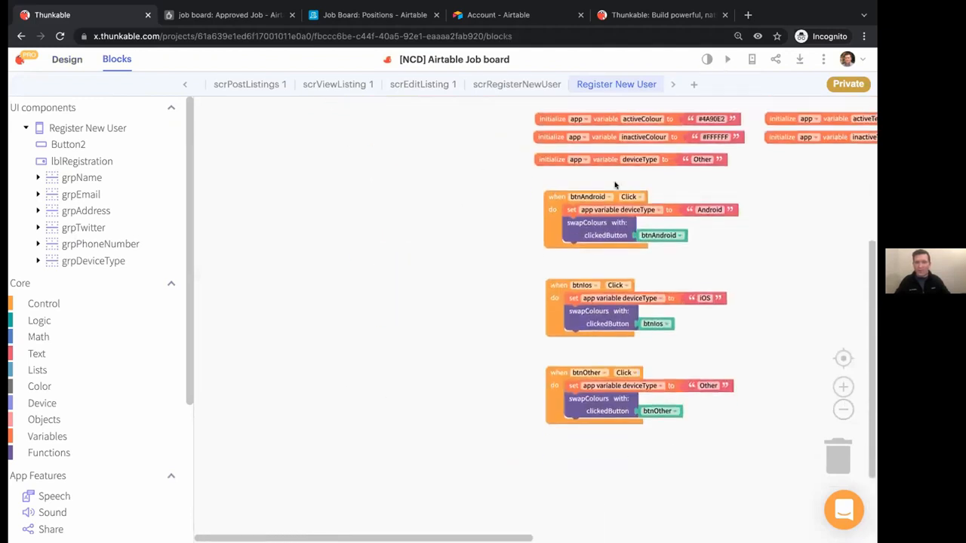
- Preview the app, test switching between Full Time, Part Time and Freelance, and return to editing
click(728, 59)
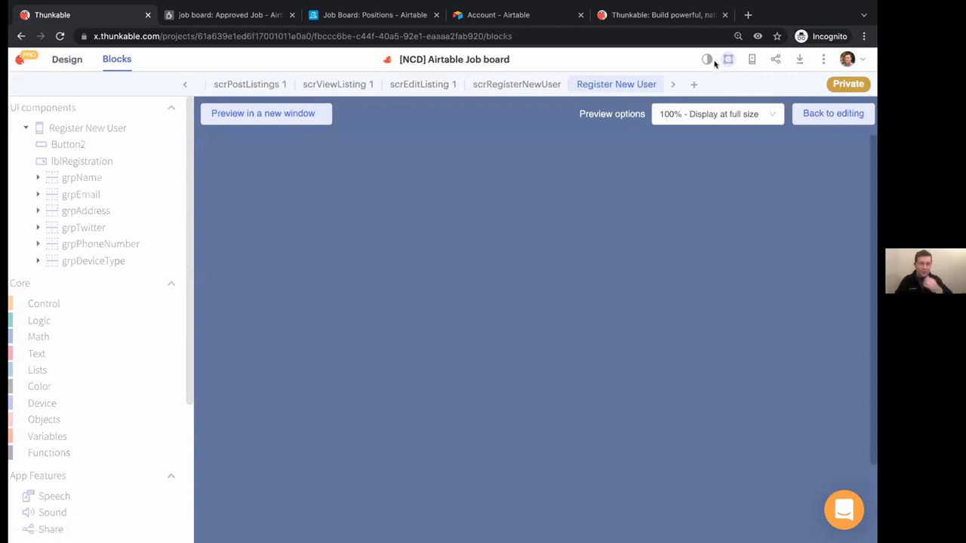
scroll(570, 327, down, 3)
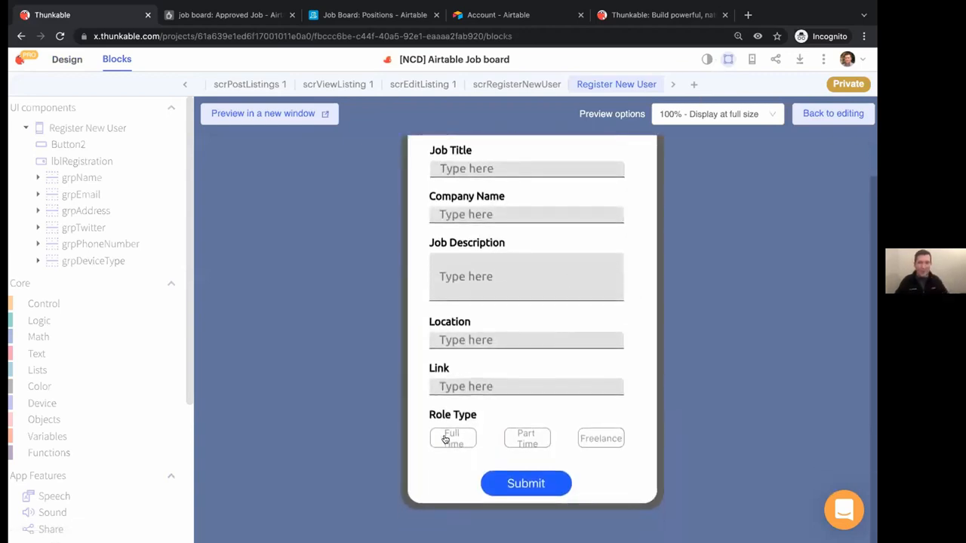
click(445, 440)
click(532, 437)
click(613, 437)
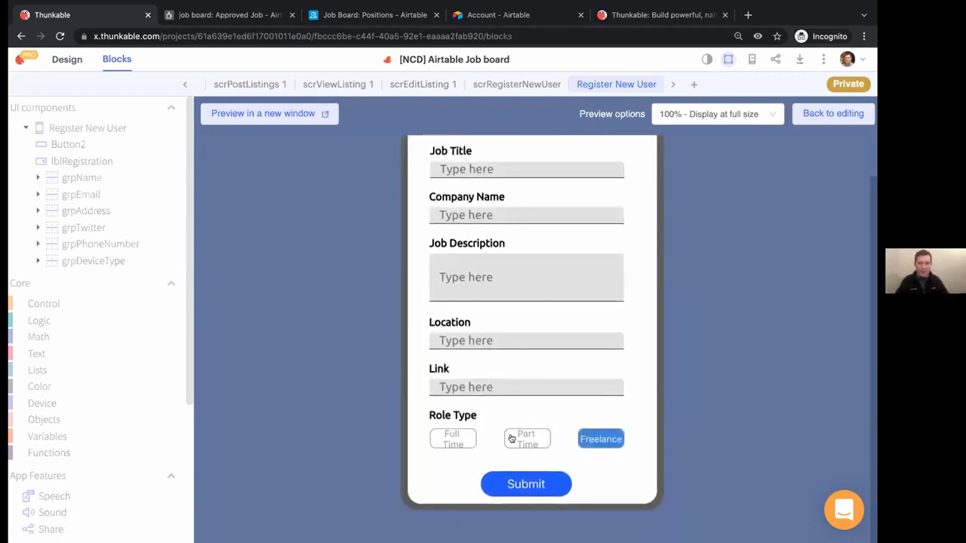
click(508, 440)
click(445, 440)
click(531, 439)
click(599, 441)
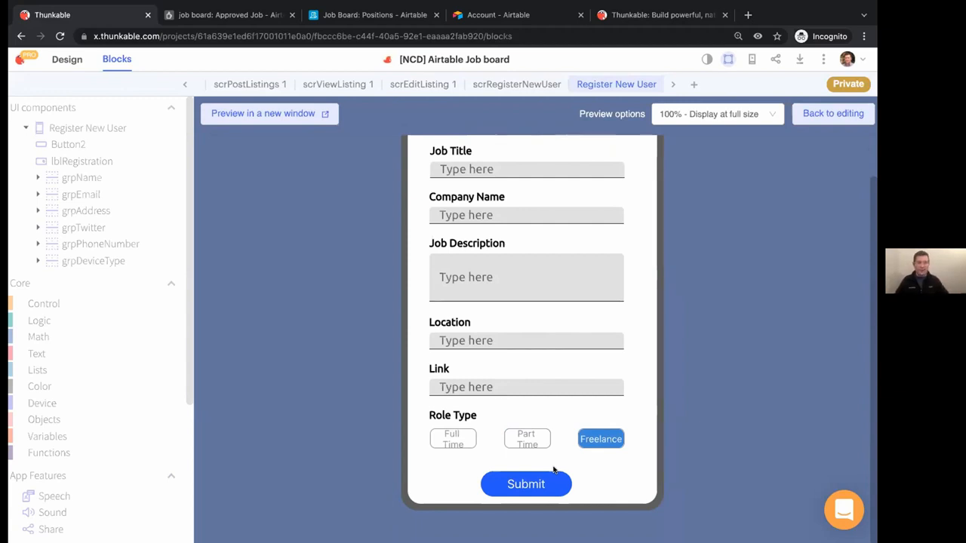
click(445, 439)
click(536, 443)
click(585, 445)
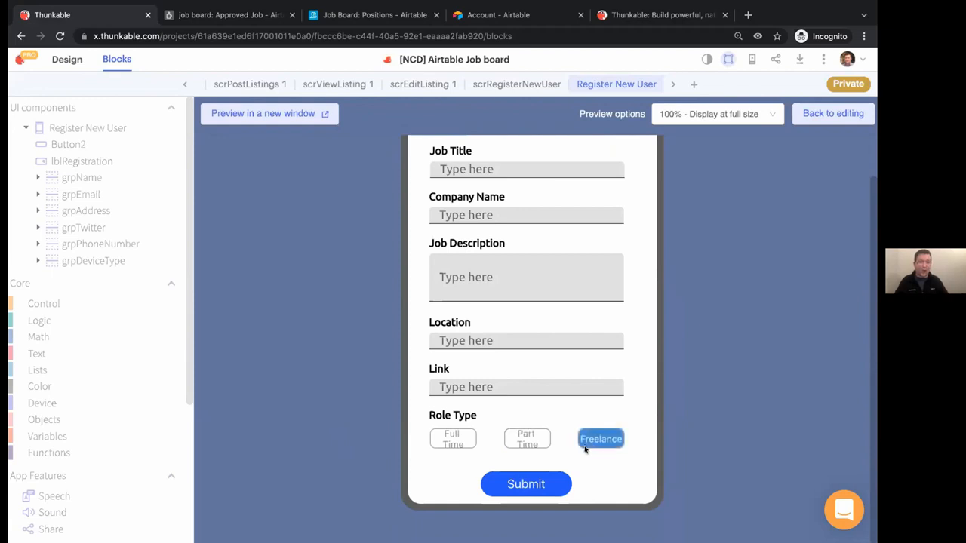
click(818, 125)
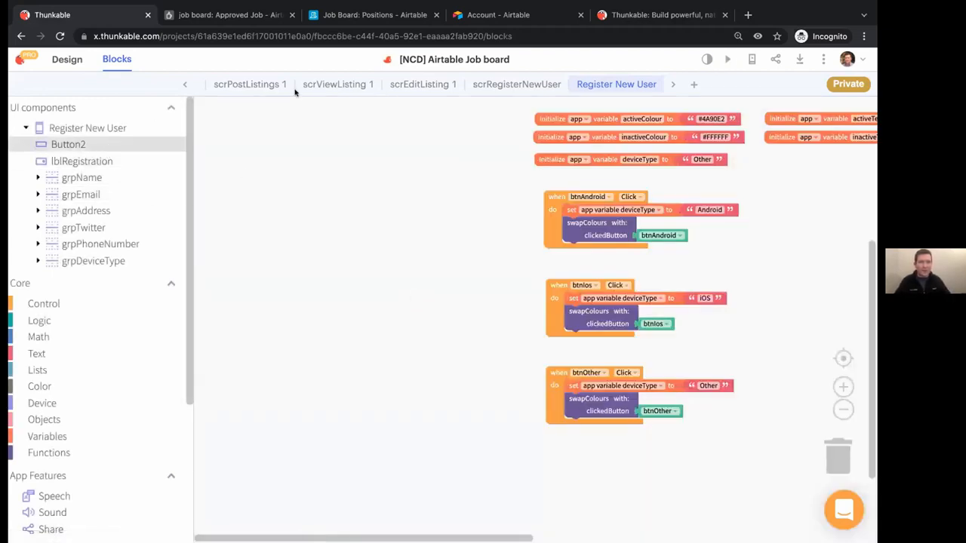
- Add a click event for the Submit button (Button2) that creates a row in the job board's Approved Job table
drag(226, 109, 268, 176)
scroll(39, 366, down, 3)
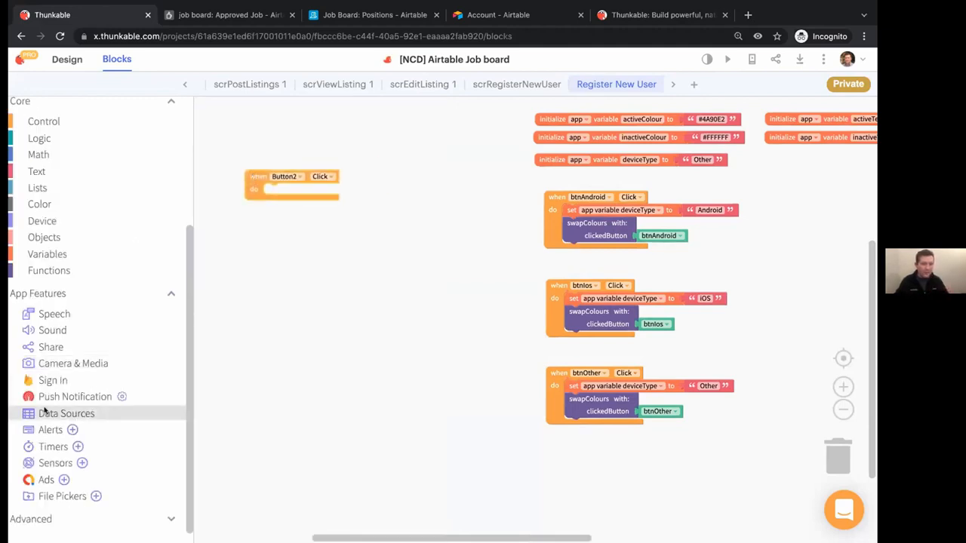
click(67, 413)
drag(241, 324, 301, 267)
click(302, 202)
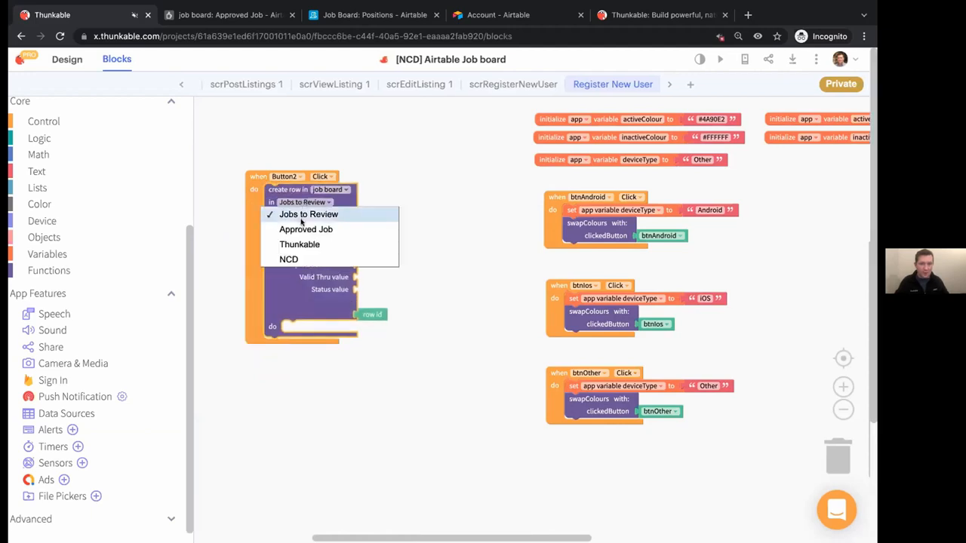
click(298, 229)
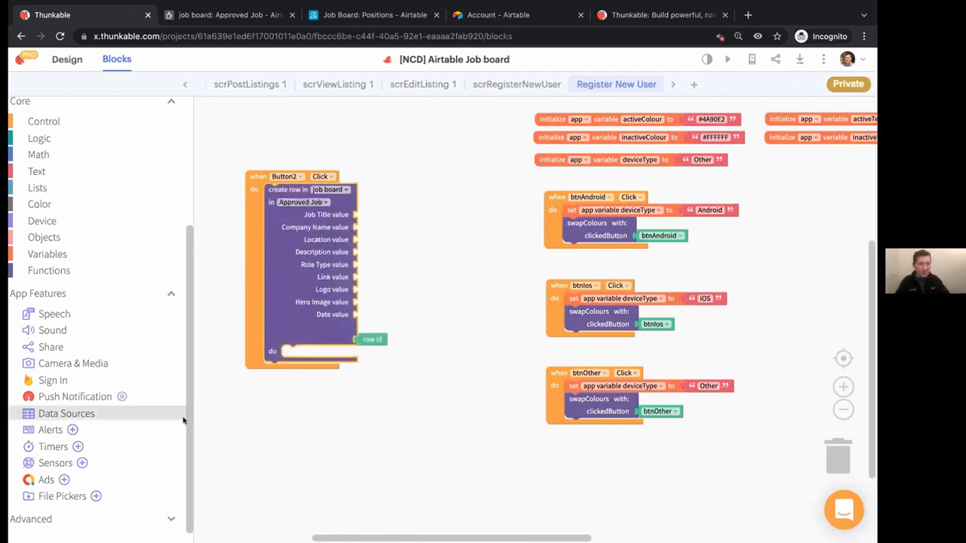
- Fill the new row's Job Title value with txtTitle1's Text and its Company Name value with txtCompany1's Text
scroll(76, 183, up, 3)
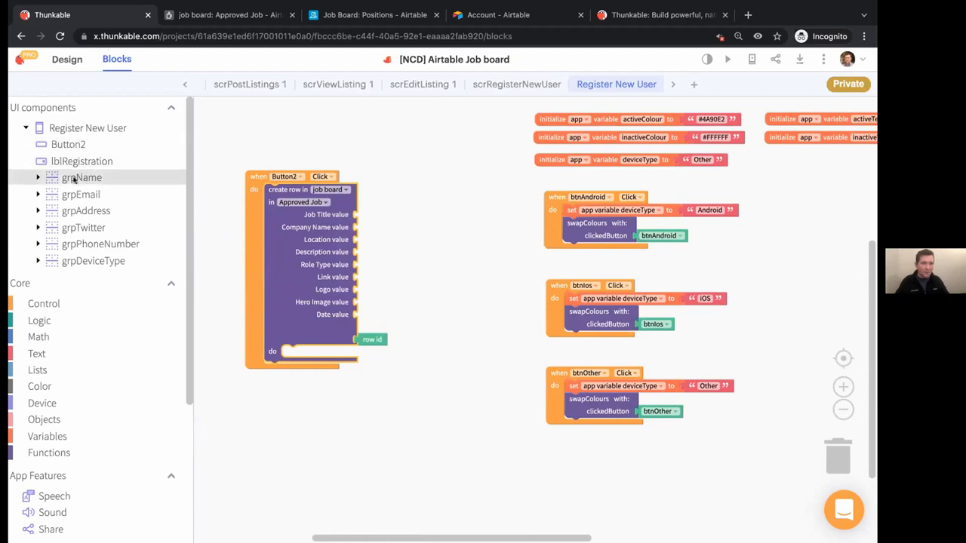
click(34, 176)
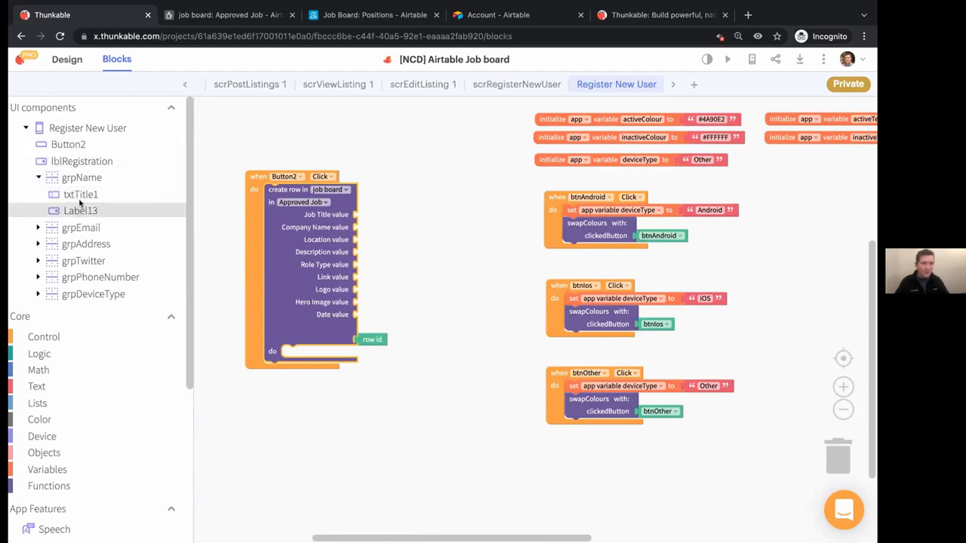
click(80, 194)
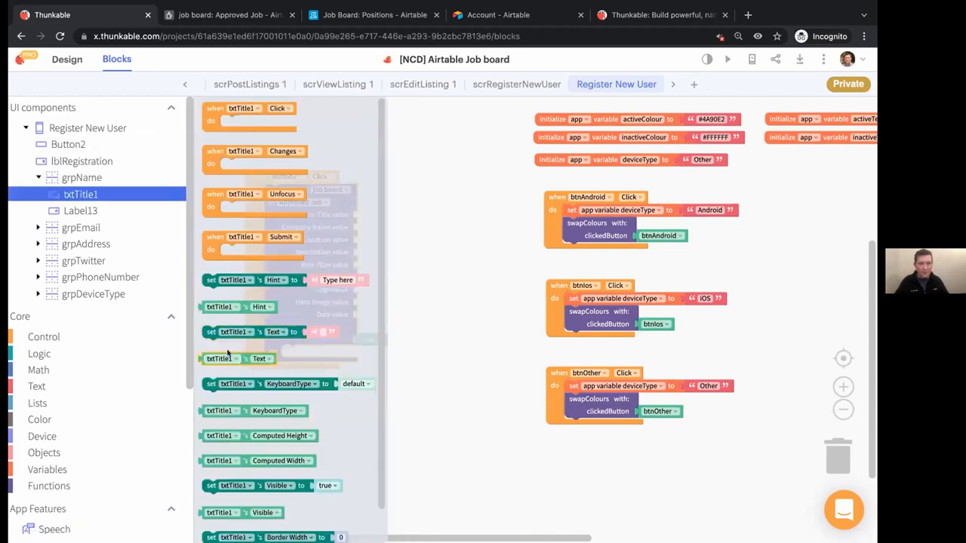
drag(227, 353, 377, 229)
key(ctrl+c)
key(ctrl+v)
click(368, 228)
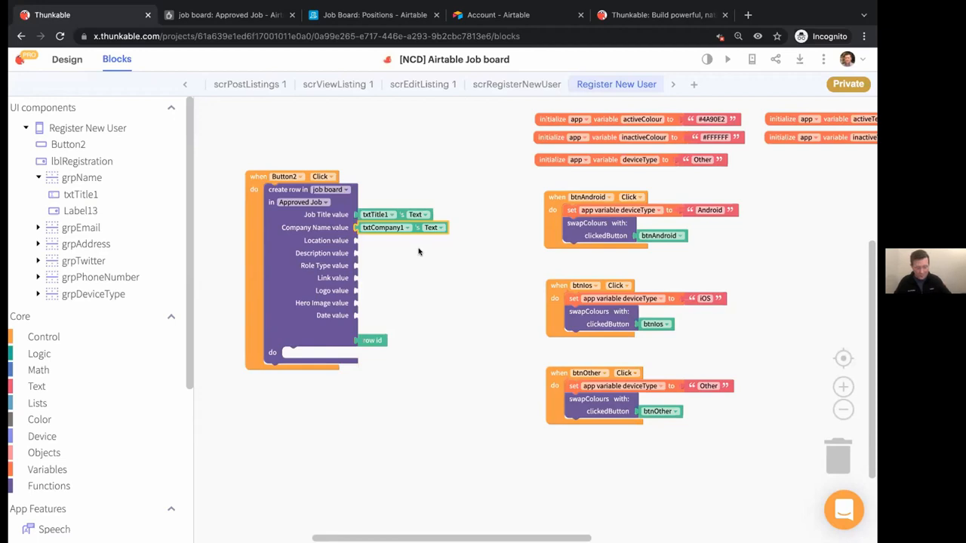
- Fill the row's Location value with txtLocation1's Text and its Description value with txtDescription2's Text
key(ctrl+v)
drag(412, 247, 400, 240)
click(384, 241)
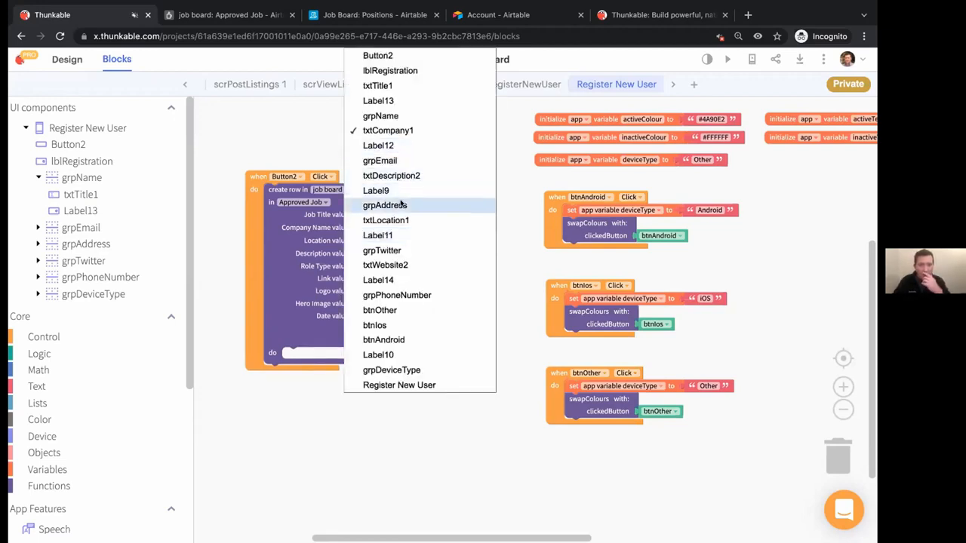
click(402, 219)
key(ctrl+c)
key(ctrl+v)
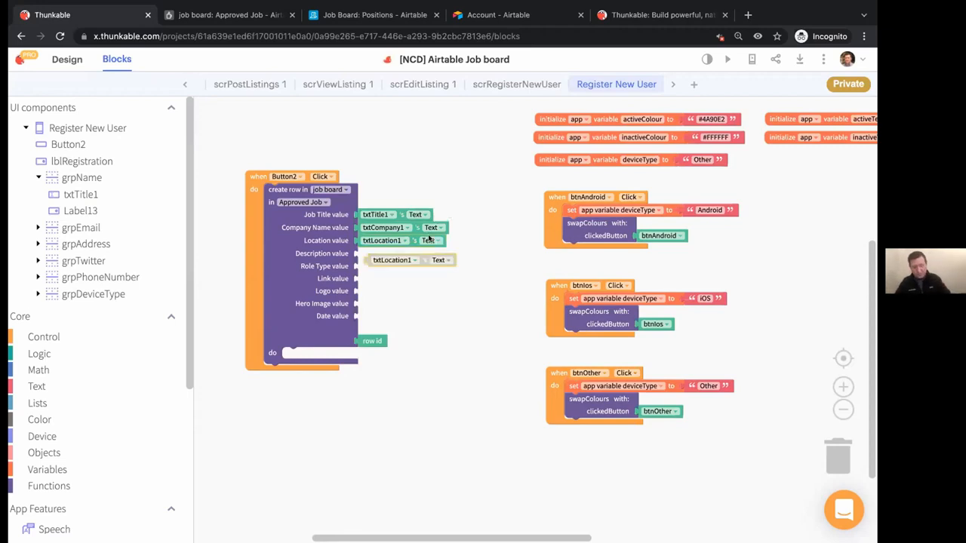
drag(415, 255, 401, 253)
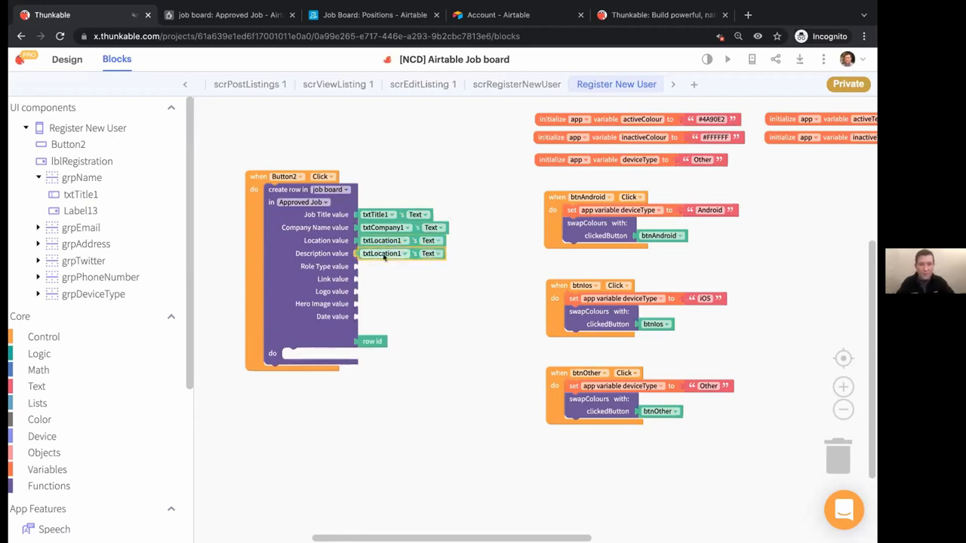
click(385, 254)
click(390, 175)
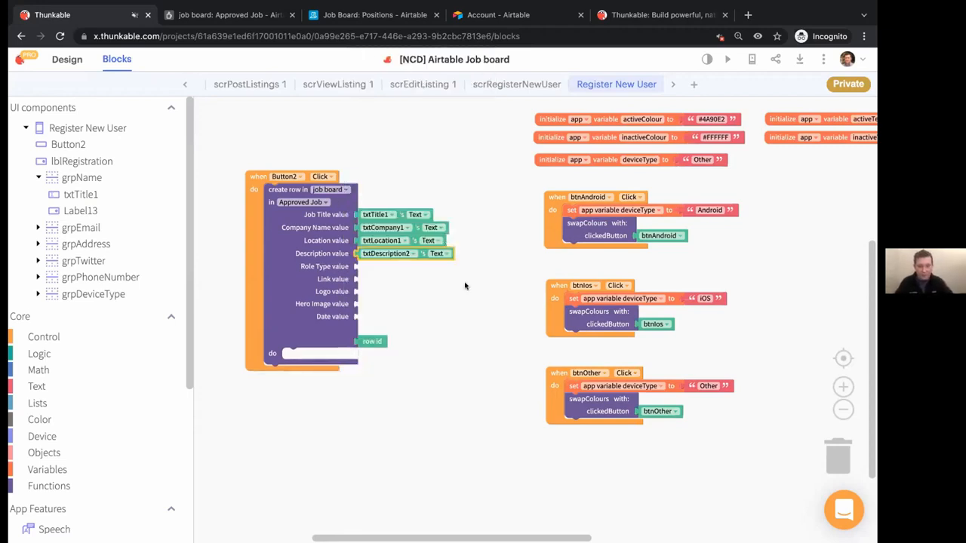
- Duplicate the txtDescription2 Text block and attach the copy to the Role Type value
key(ctrl+c)
key(ctrl+v)
drag(425, 271, 393, 268)
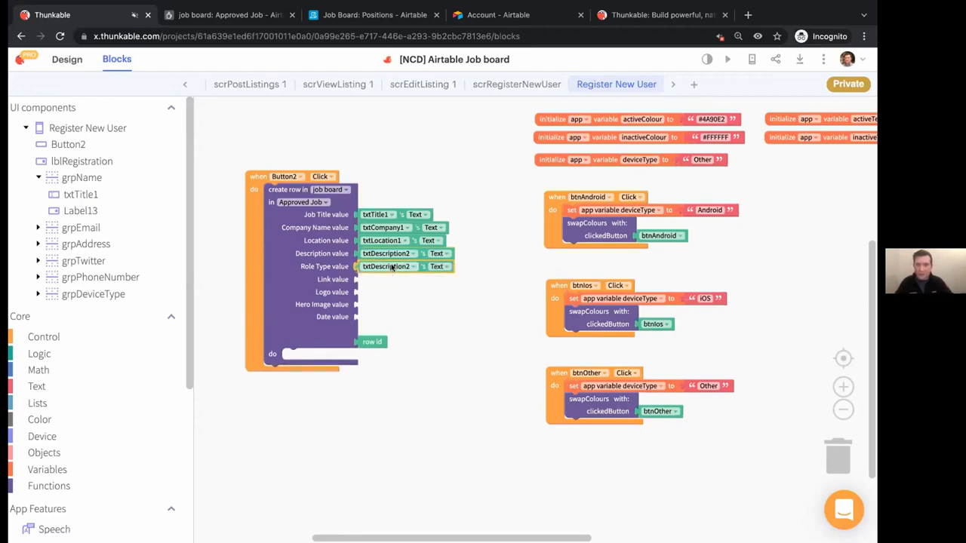
- Set the deviceType texts in the btnAndroid, btnIos and btnOther click events to Full Time, Part Time and Freelance
drag(797, 274, 755, 303)
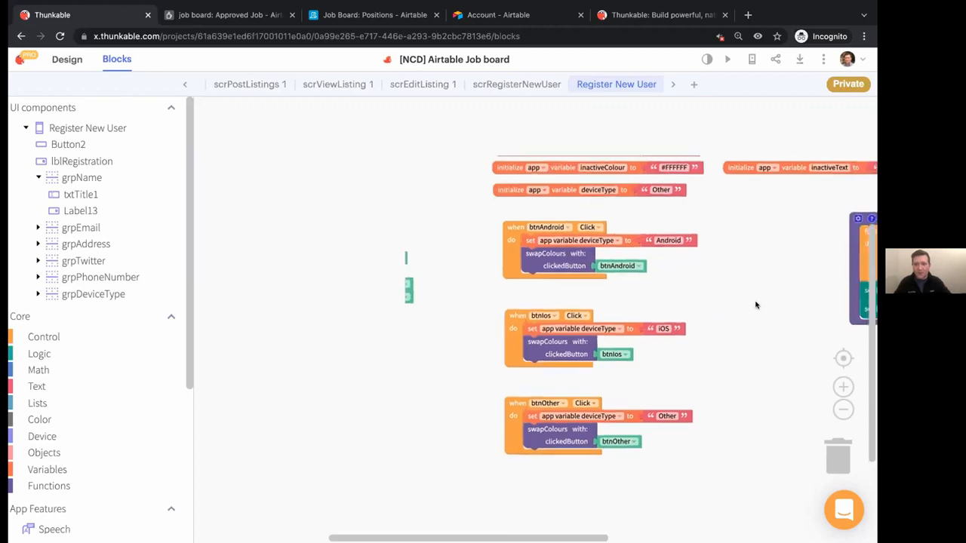
click(667, 239)
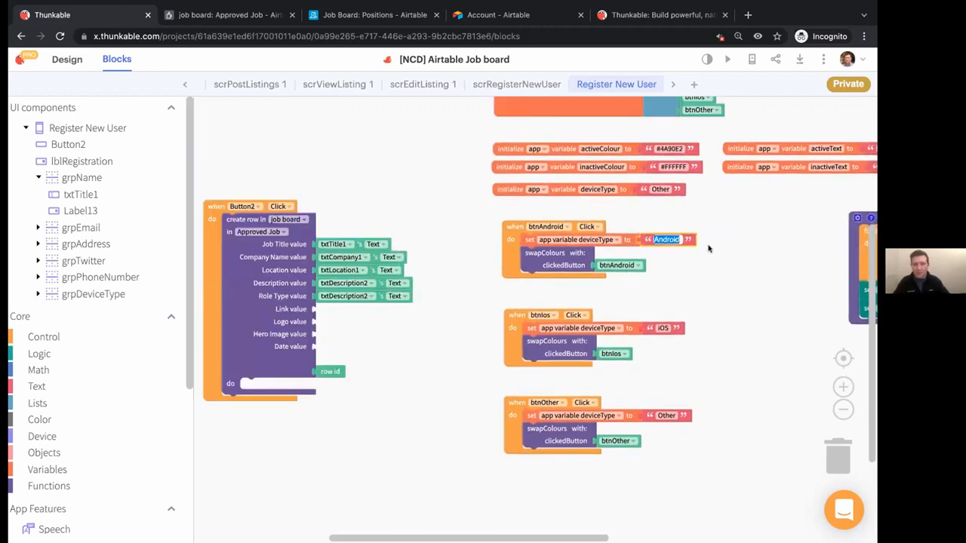
text(Full Time)
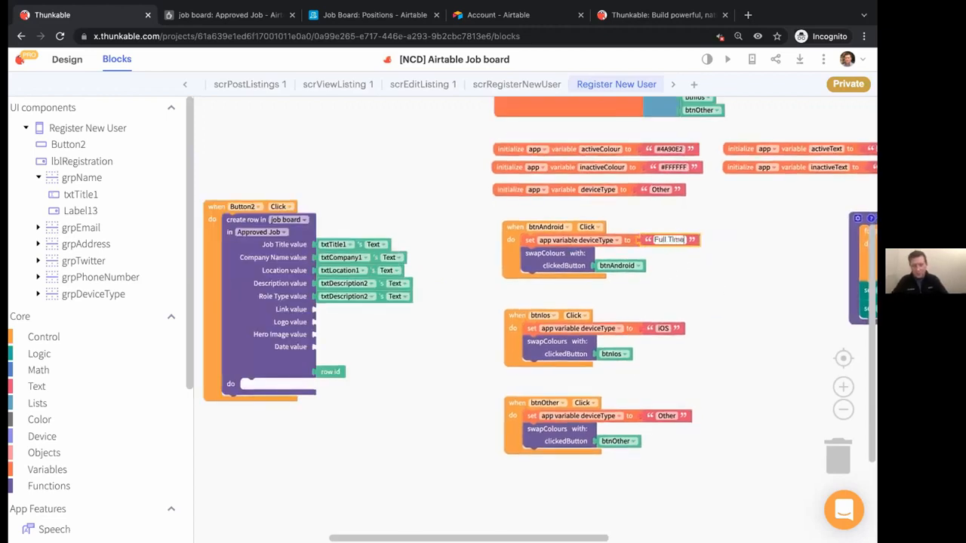
click(663, 329)
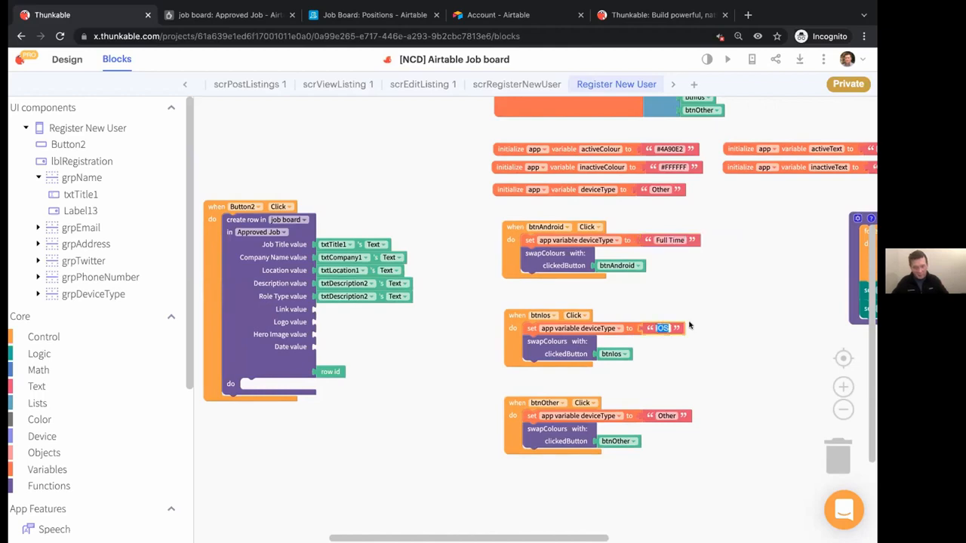
text(Part Time)
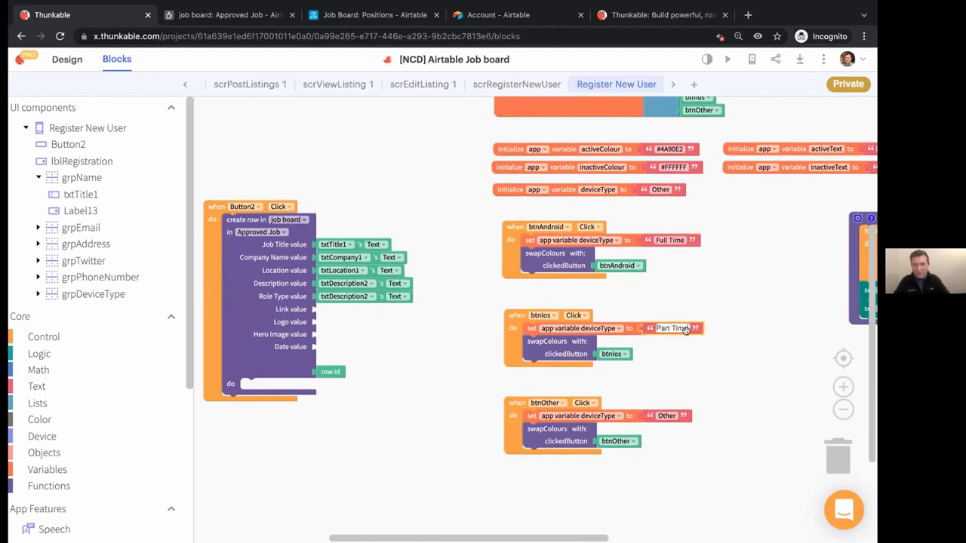
click(666, 416)
text(Fr)
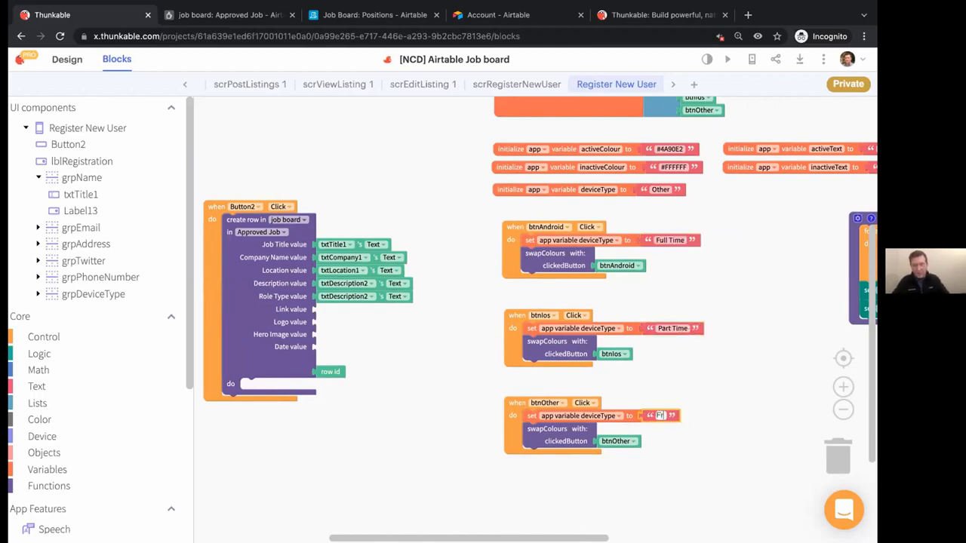
text(eelance)
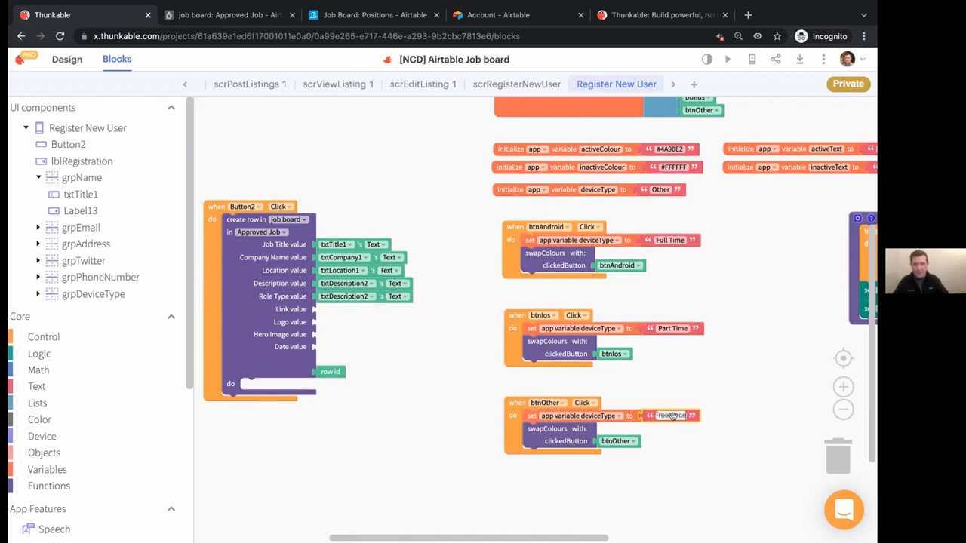
click(776, 374)
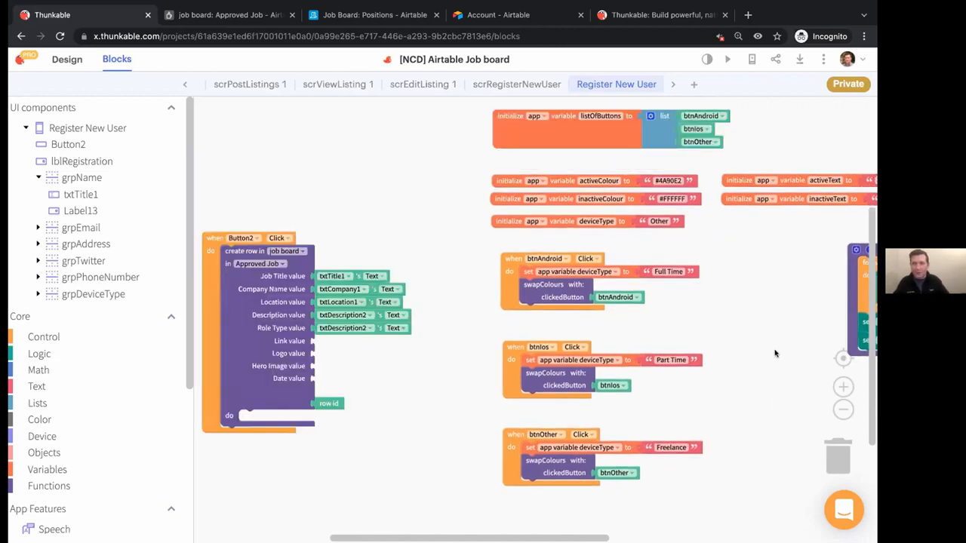
- Replace the txtDescription2 block in the Role Type value with the app variable deviceType, leaving the detached block on the canvas
drag(372, 371, 399, 387)
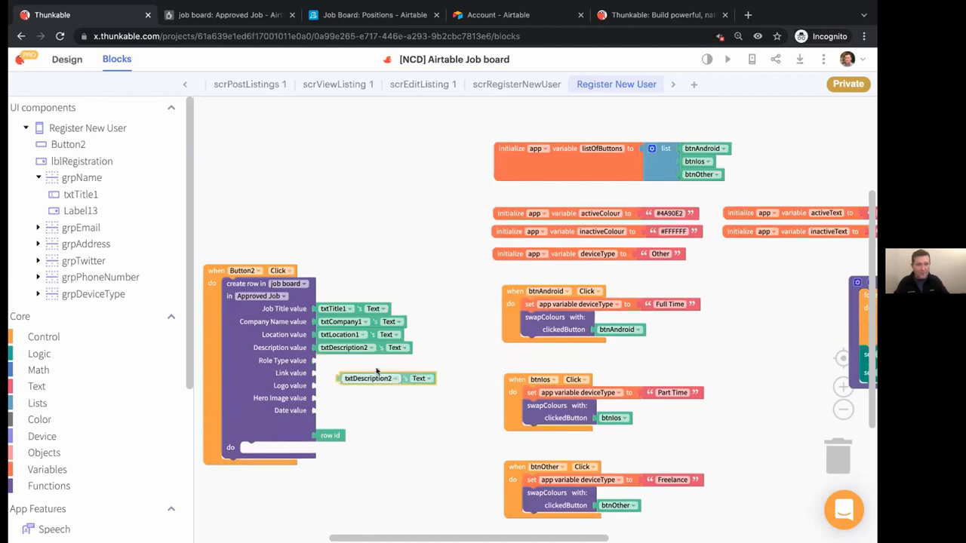
click(60, 469)
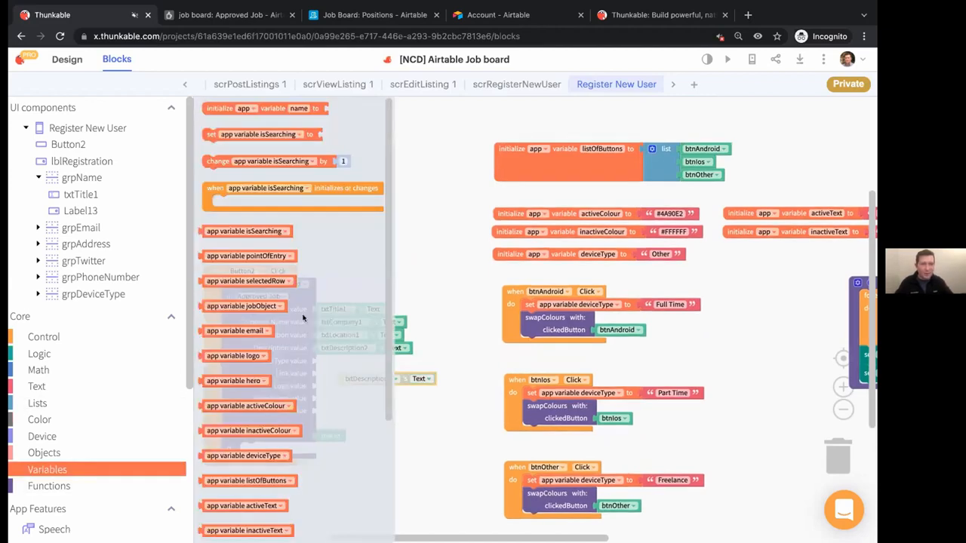
scroll(298, 339, down, 3)
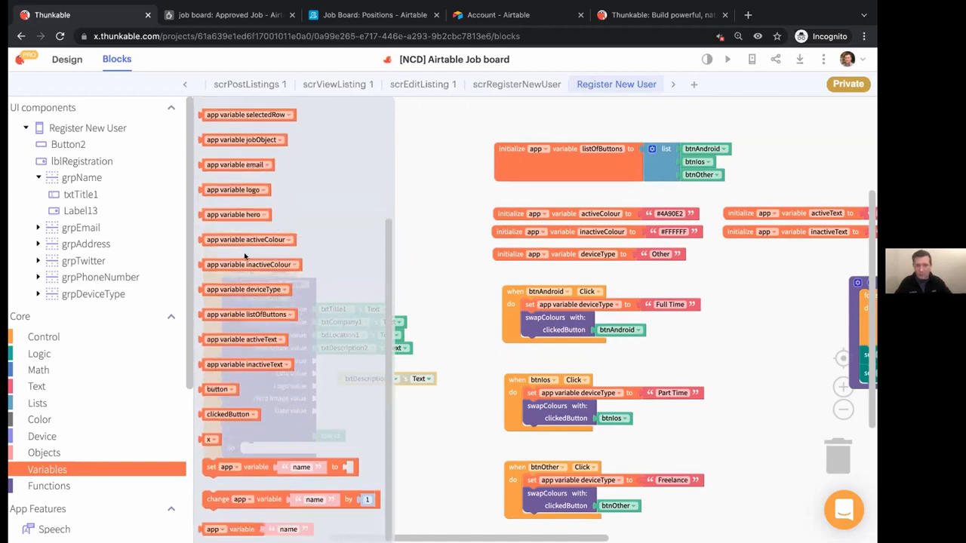
drag(240, 289, 355, 366)
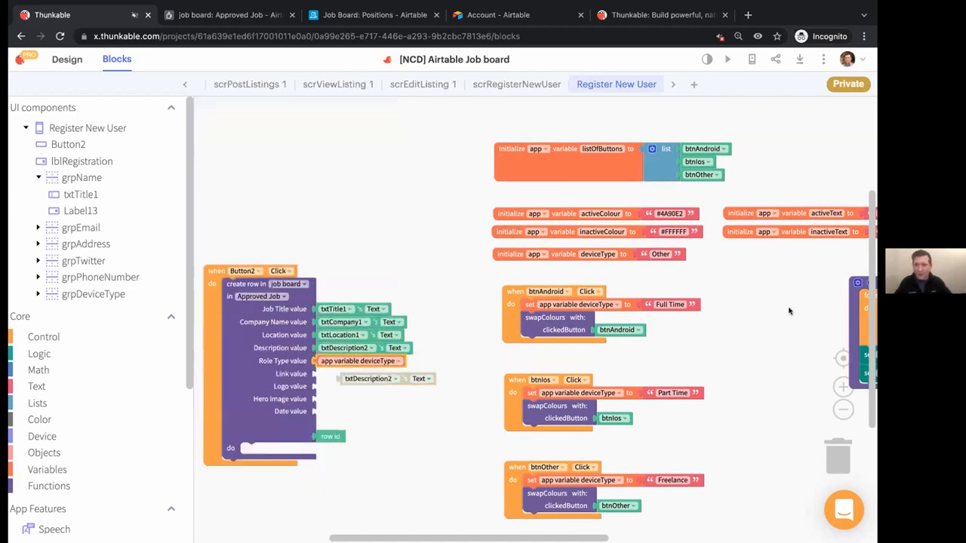
- Rename the app variable deviceType to roleType in its initialize block
drag(790, 311, 711, 372)
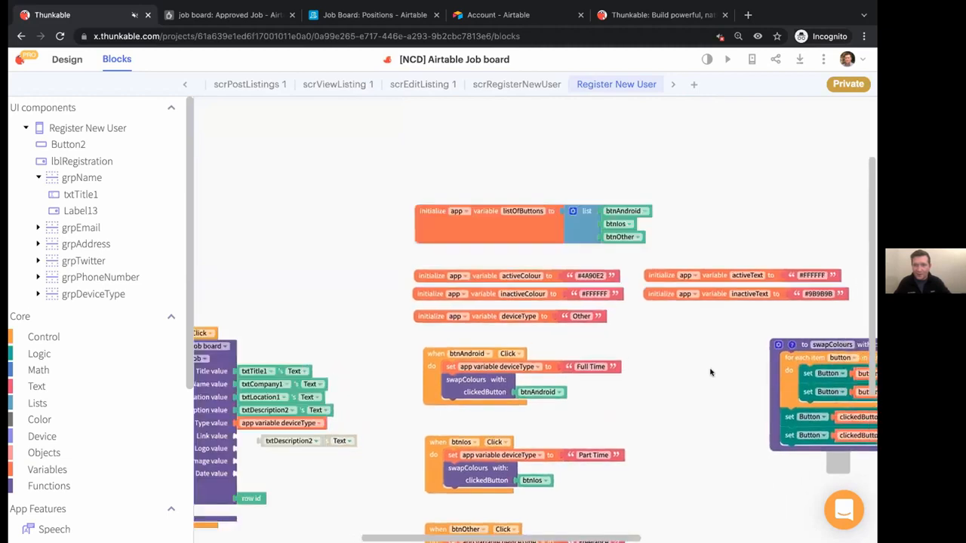
click(513, 316)
drag(519, 316, 373, 319)
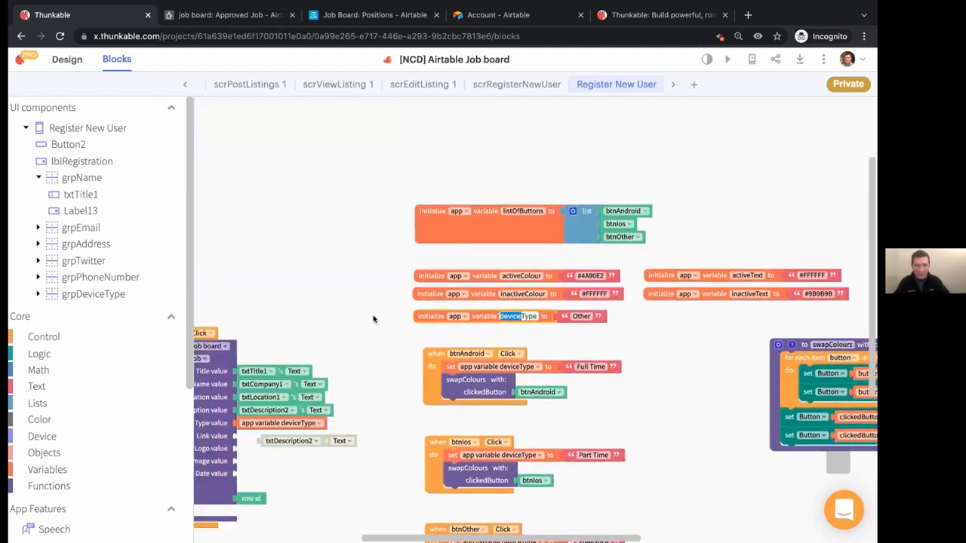
text(role)
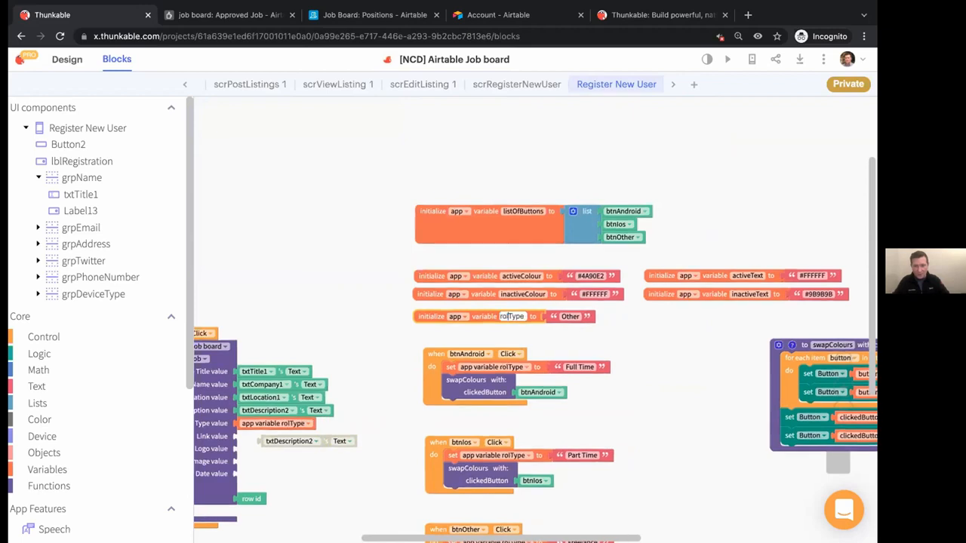
- Attach the loose Text block to the Link value and change its component to txtWebsite2
drag(351, 501, 477, 391)
drag(415, 332, 391, 332)
click(392, 327)
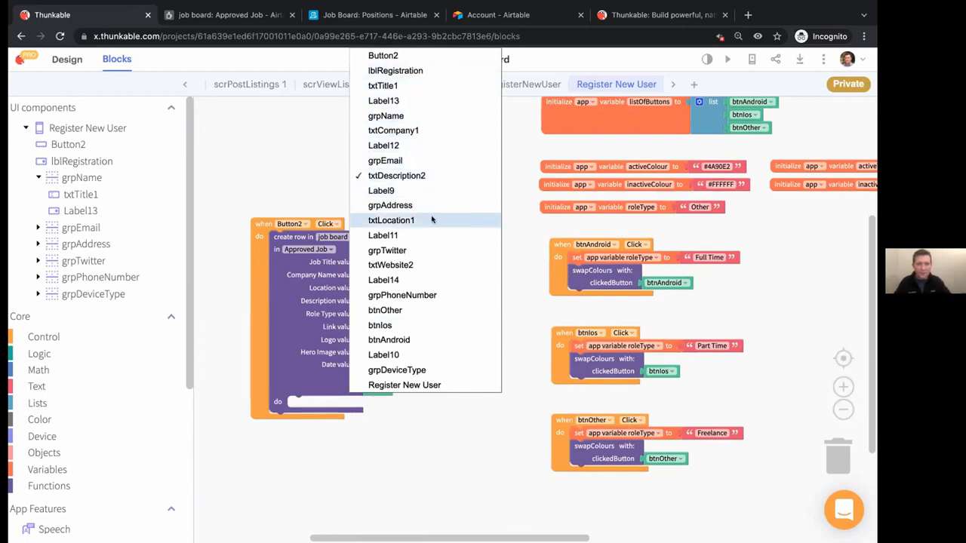
click(420, 264)
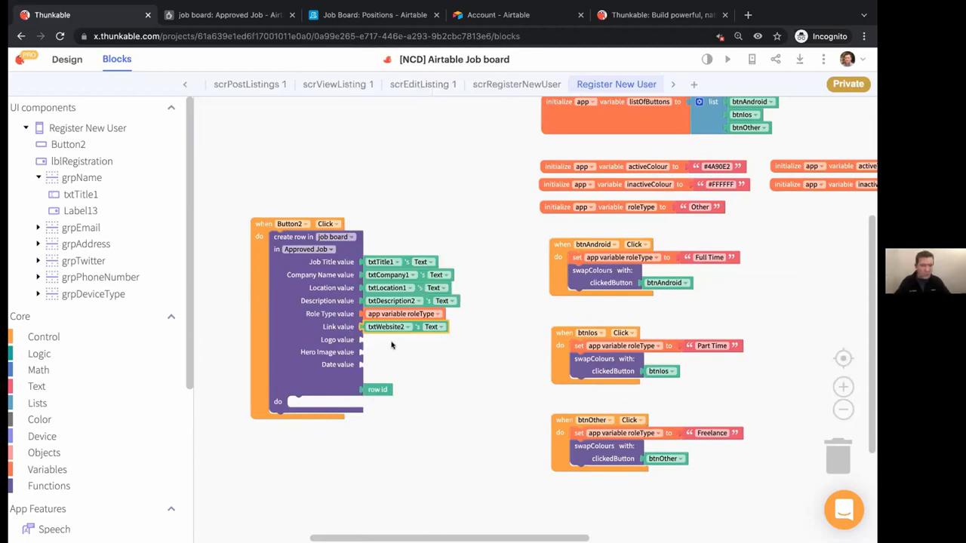
- Place a current hour block on the canvas, check the Date column's format in Airtable's Approved Job table, and return to Thunkable
click(97, 435)
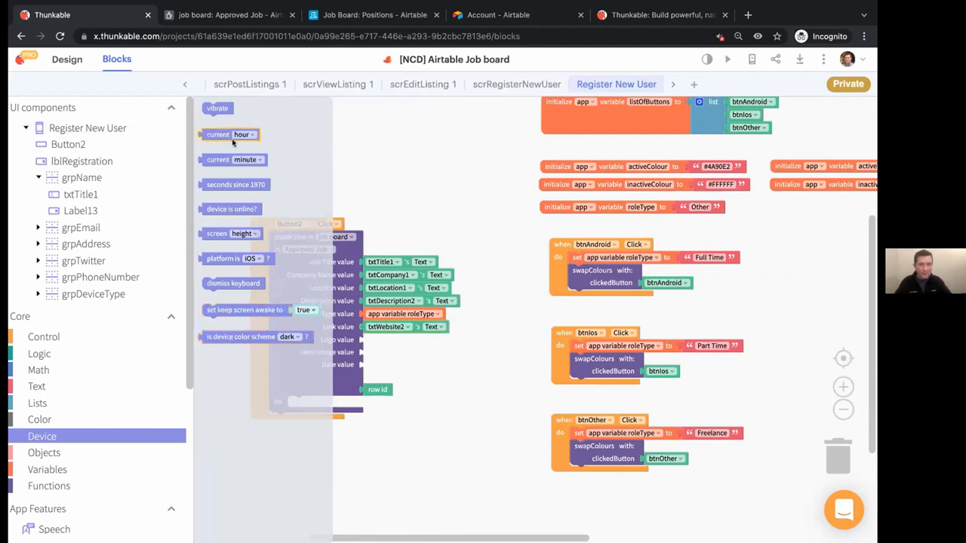
drag(218, 134, 450, 373)
click(247, 15)
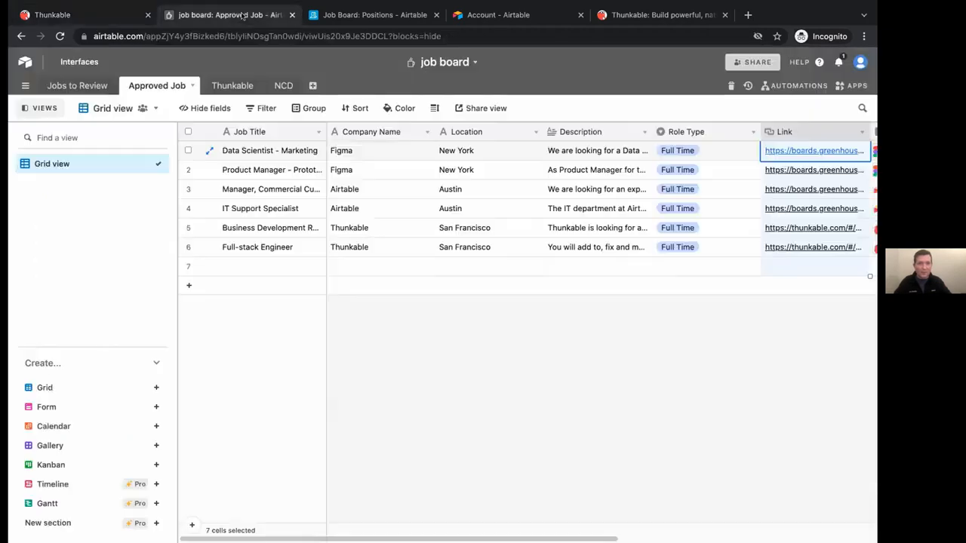
scroll(725, 264, right, 5)
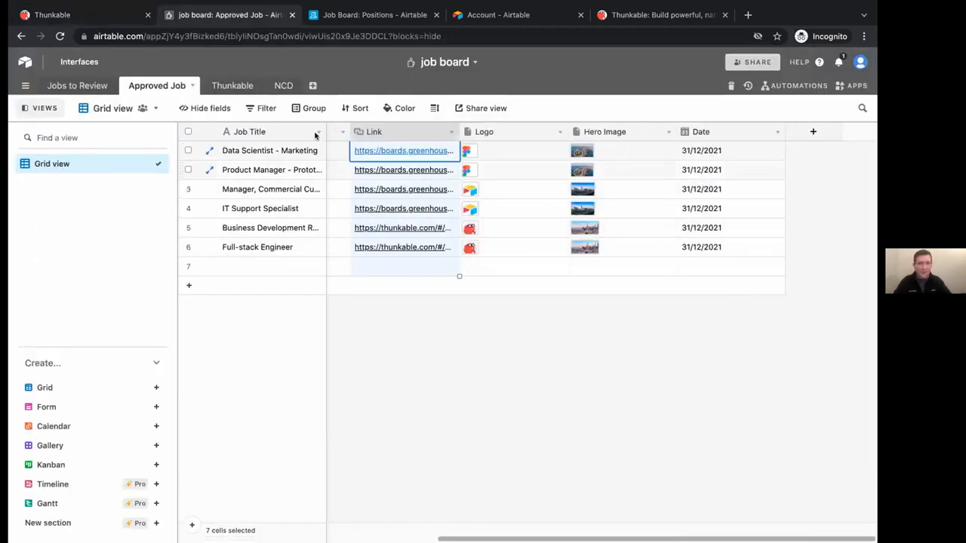
click(52, 14)
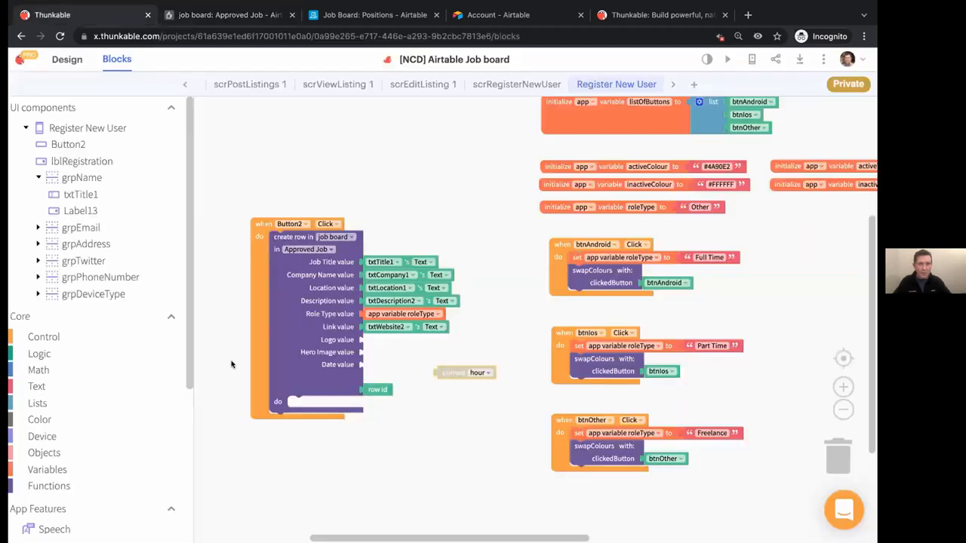
- Attach a join text block to the Date value and replace its hello item with the current hour block
click(75, 385)
drag(215, 134, 386, 363)
click(427, 365)
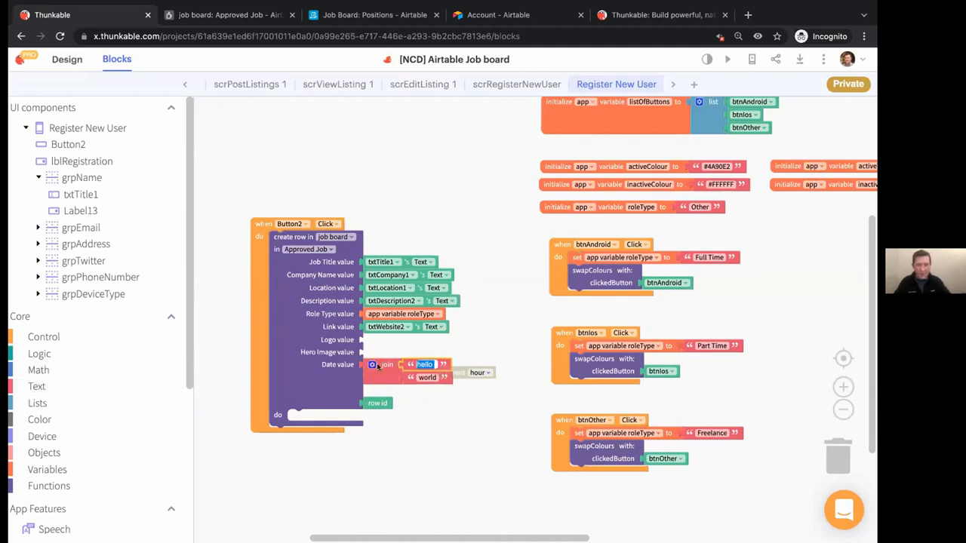
drag(462, 369, 464, 435)
drag(461, 356, 435, 363)
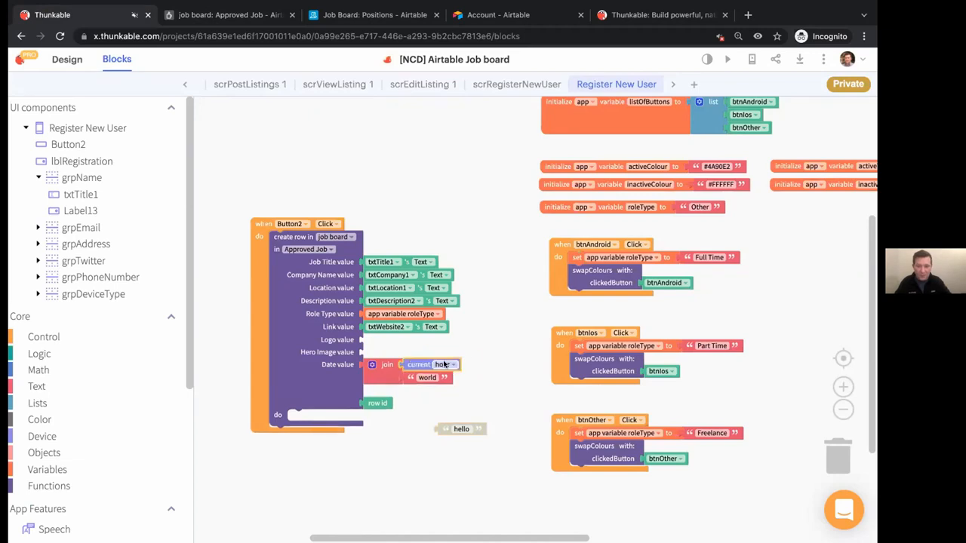
- Change the join's current hour item to day of the month and set the text item below it to "/"
click(445, 363)
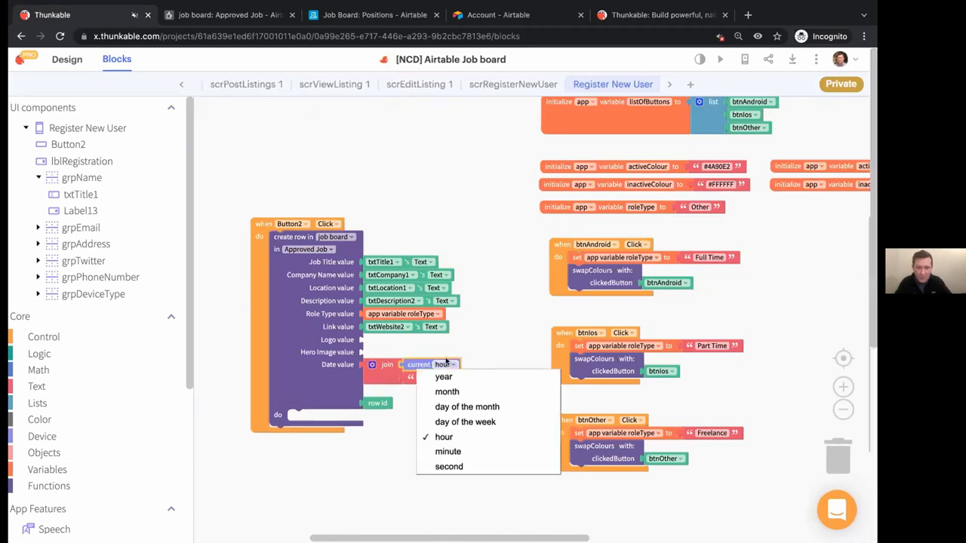
click(477, 408)
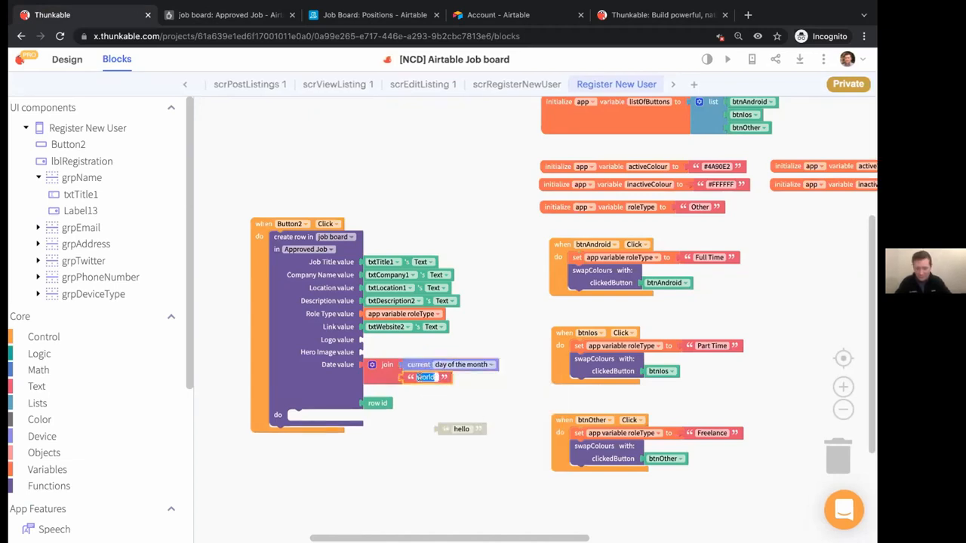
click(428, 377)
text(/)
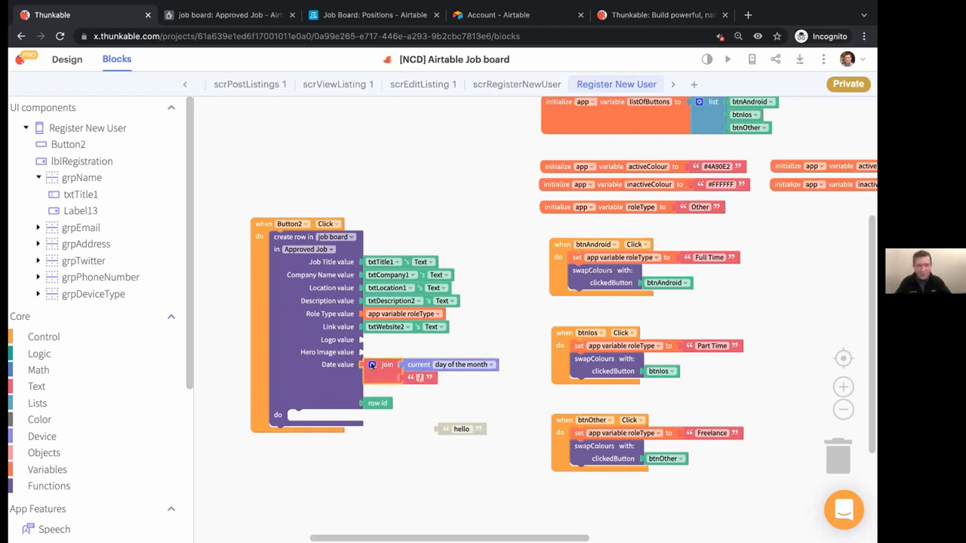
- Extend the join block on the Date value to six items
click(371, 366)
drag(368, 287, 416, 340)
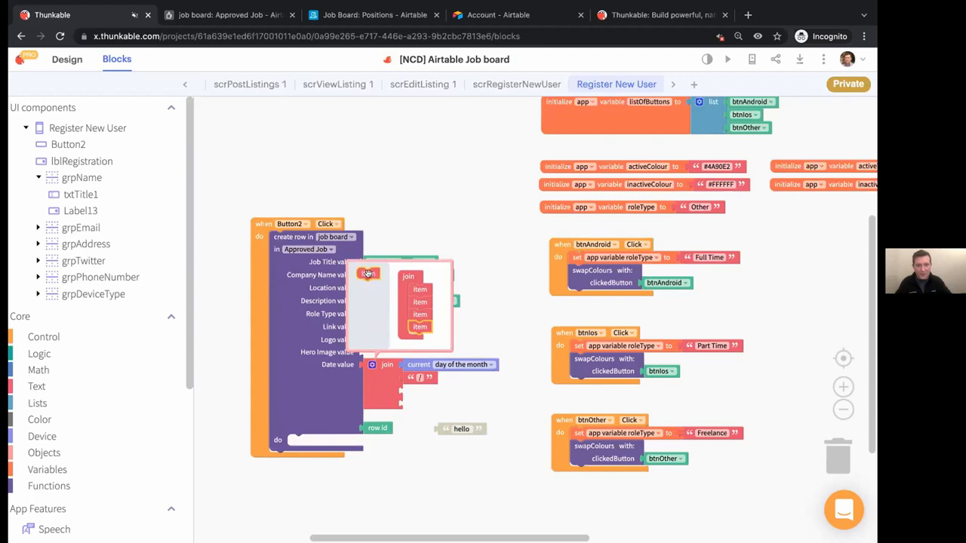
drag(367, 273, 416, 343)
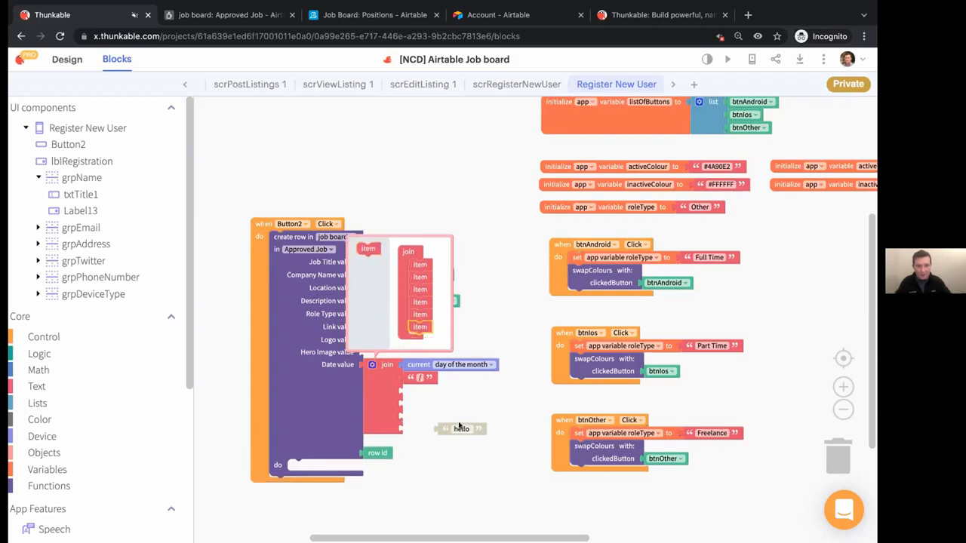
- Duplicate the current day of the month block, attach the copy as the join's third item and change it to month
click(491, 364)
click(492, 364)
key(super+c)
key(super+v)
drag(496, 387, 481, 394)
click(478, 392)
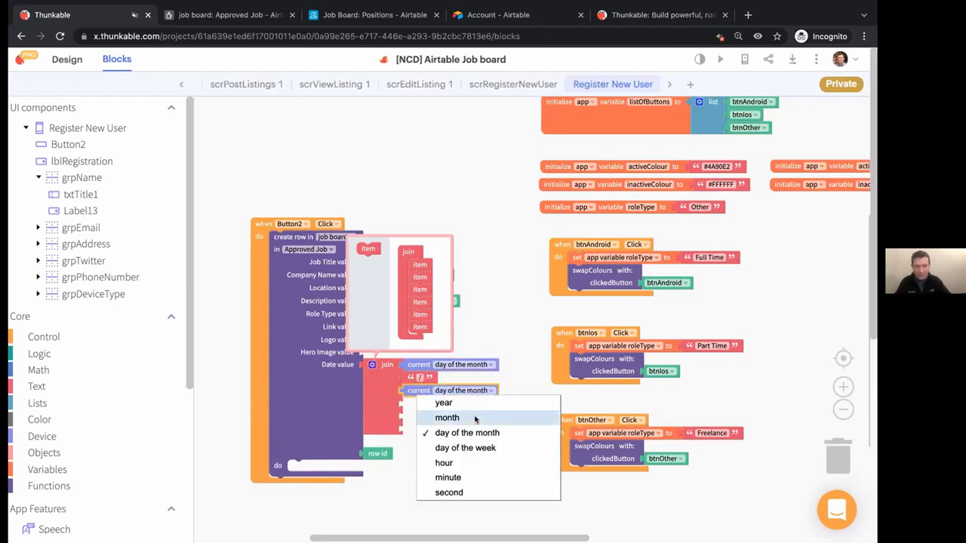
click(474, 418)
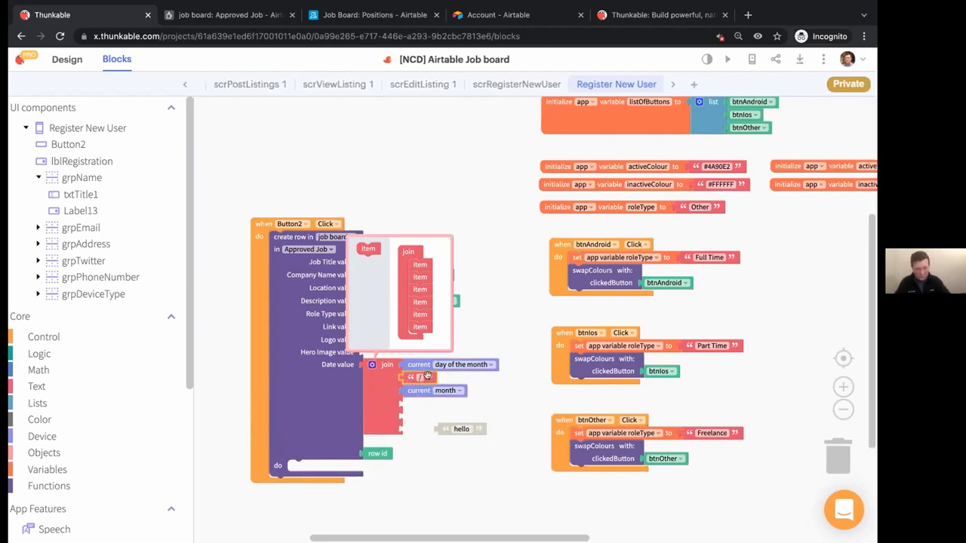
- Fill the join's fourth item with a copy of the "/" text and its fifth item with a current year block
drag(434, 388, 420, 416)
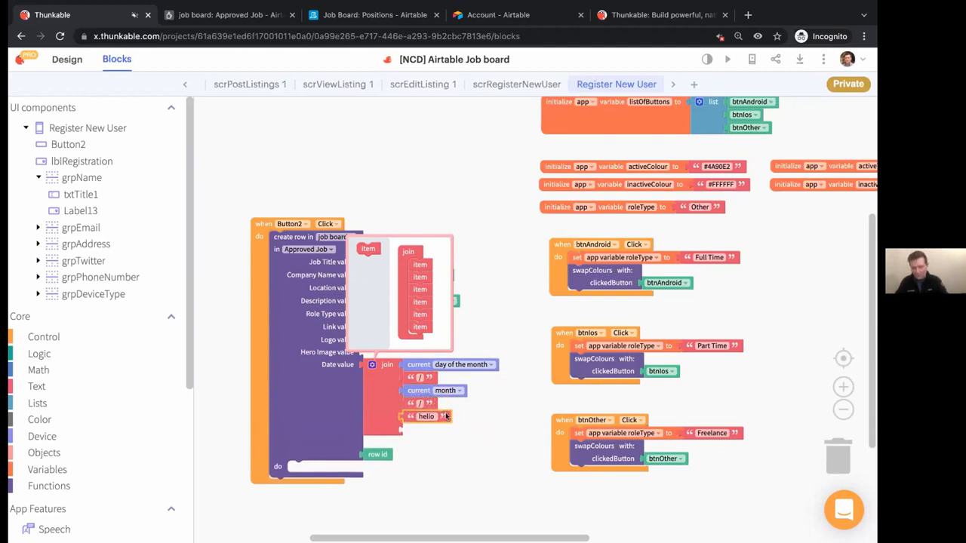
key(Delete)
click(413, 391)
key(super+c)
key(super+v)
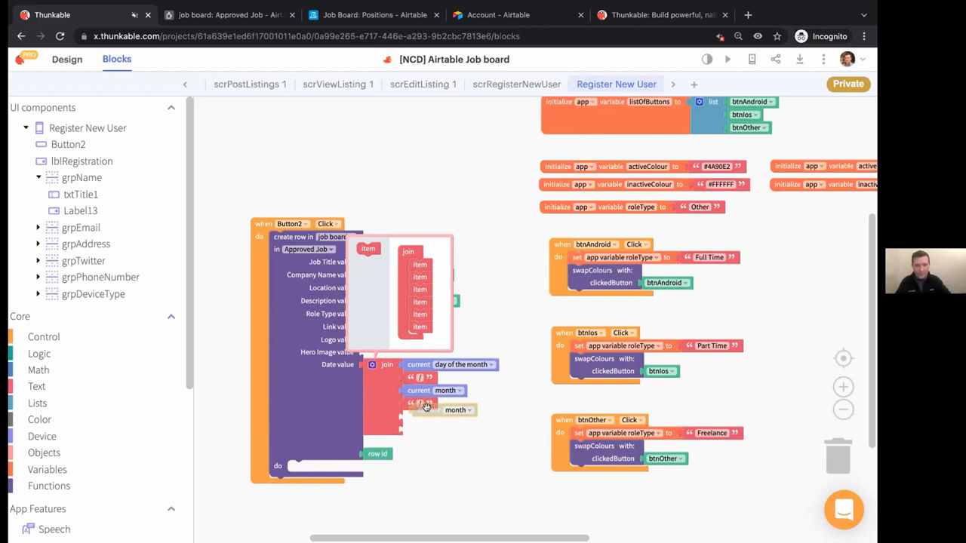
drag(427, 407, 414, 415)
click(452, 417)
click(459, 432)
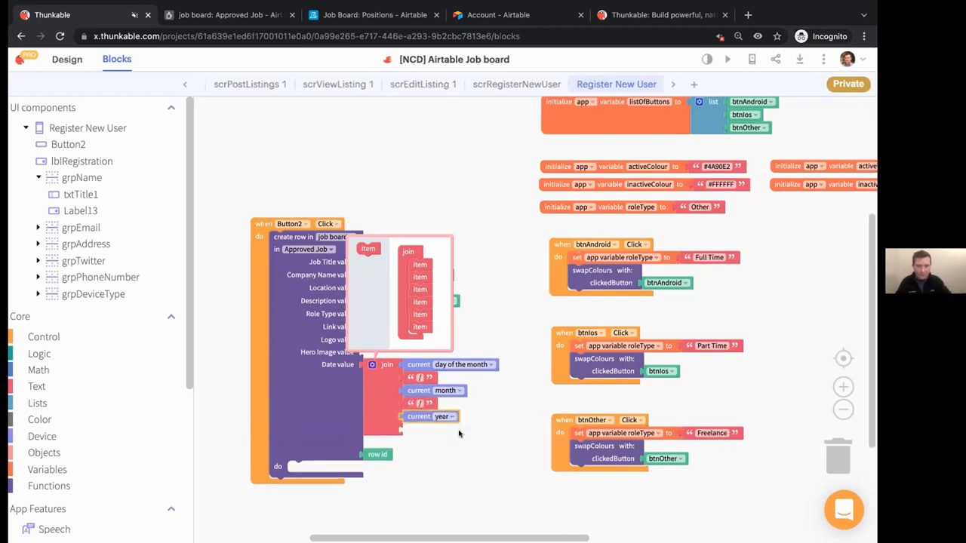
- Remove the empty sixth item from the Date value's join block
click(370, 366)
drag(412, 337, 362, 289)
click(370, 364)
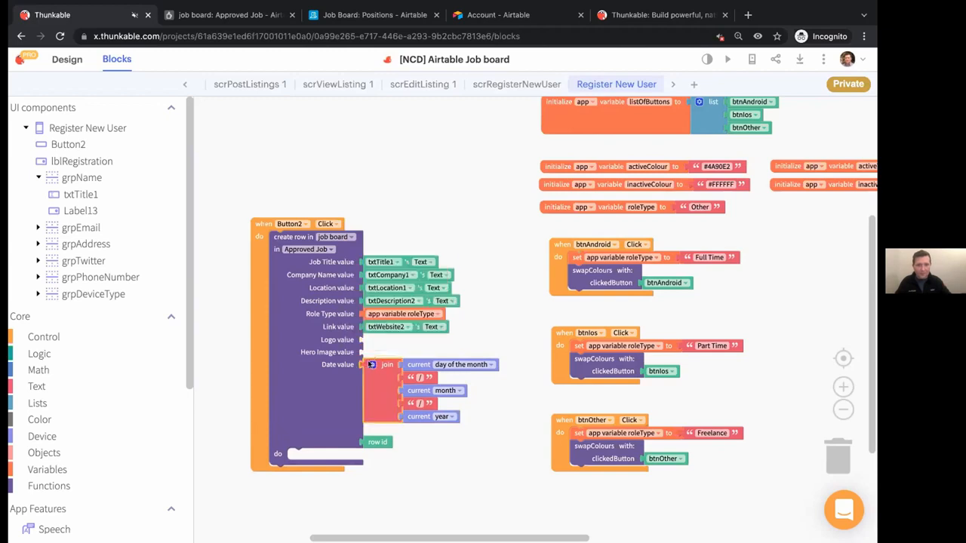
- Attach app variable hero to the Hero Image value and app variable logo to the Logo value
click(79, 470)
scroll(220, 470, down, 5)
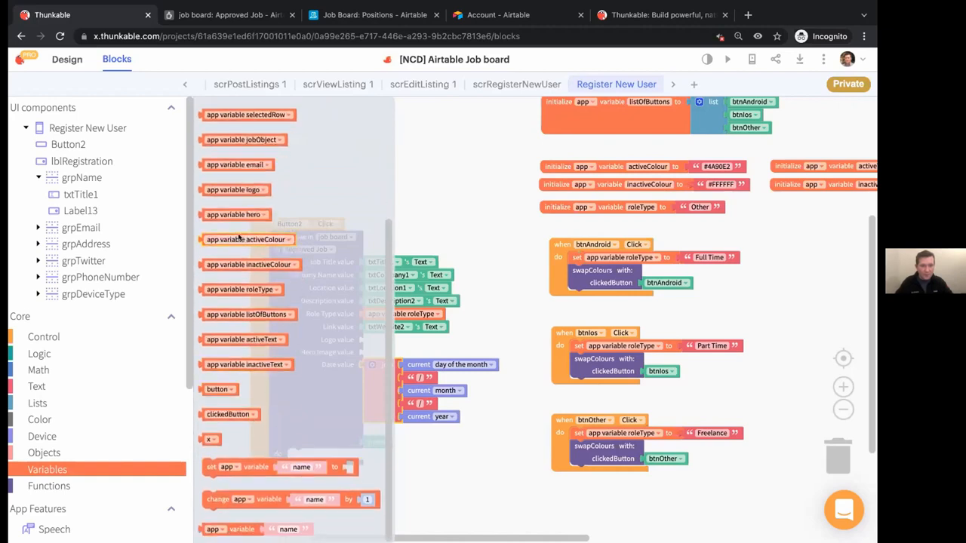
drag(233, 215, 397, 352)
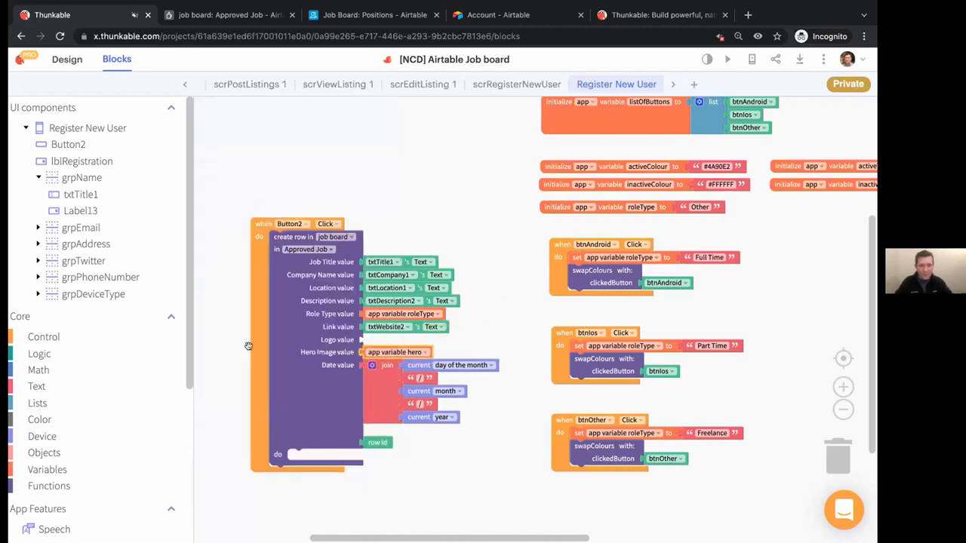
click(77, 468)
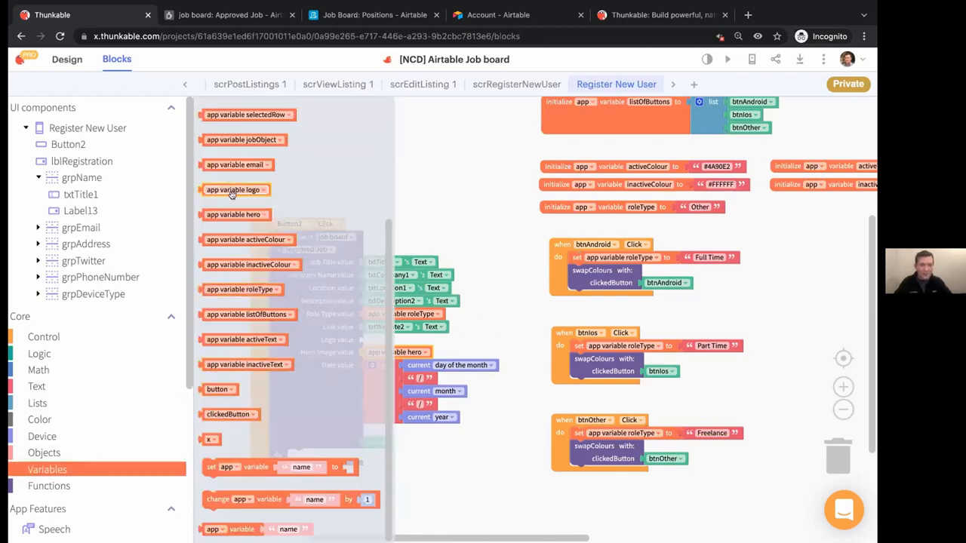
drag(234, 190, 400, 342)
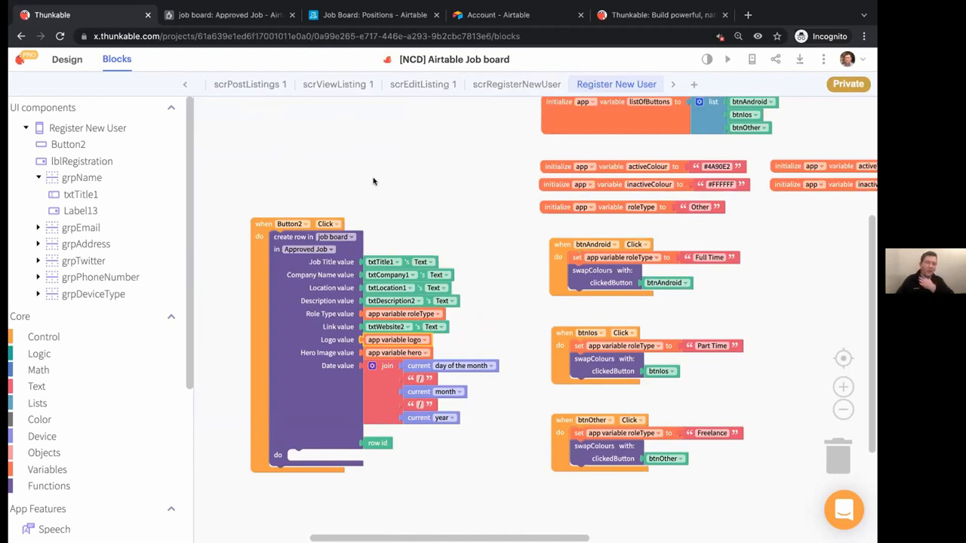
- Look through the blocks of the screens from scrLanding 1 to scrViewListing 1 for the logo and hero variable initializations
drag(379, 184, 445, 219)
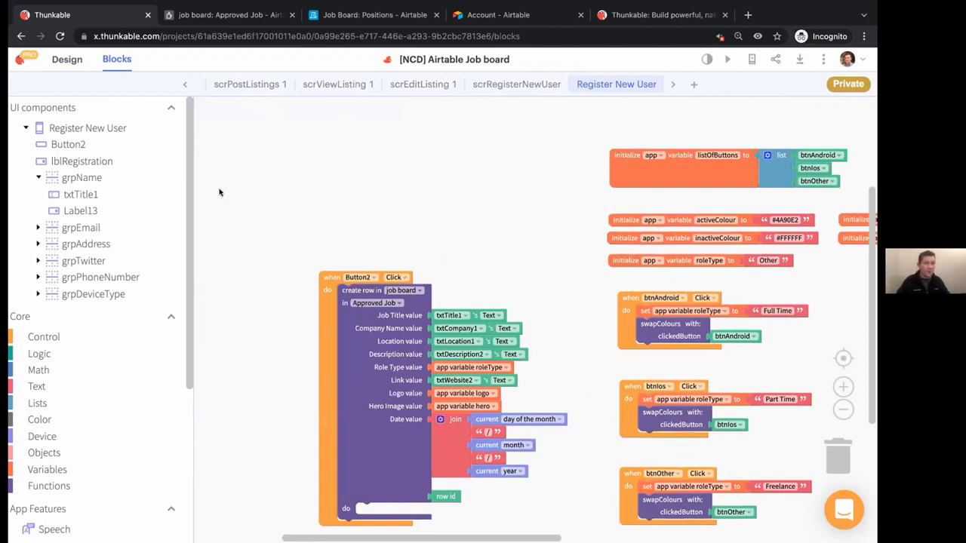
mouse_move(341, 6)
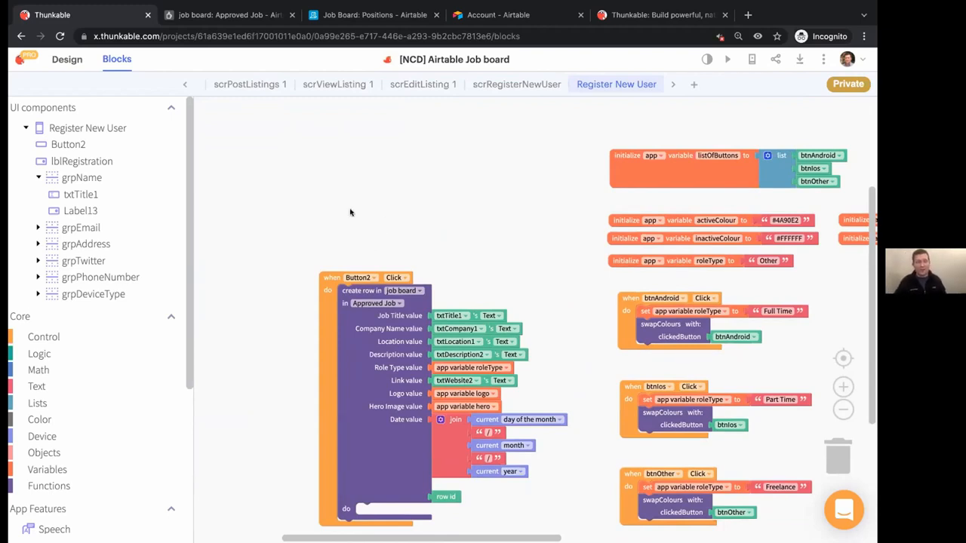
click(185, 85)
click(233, 85)
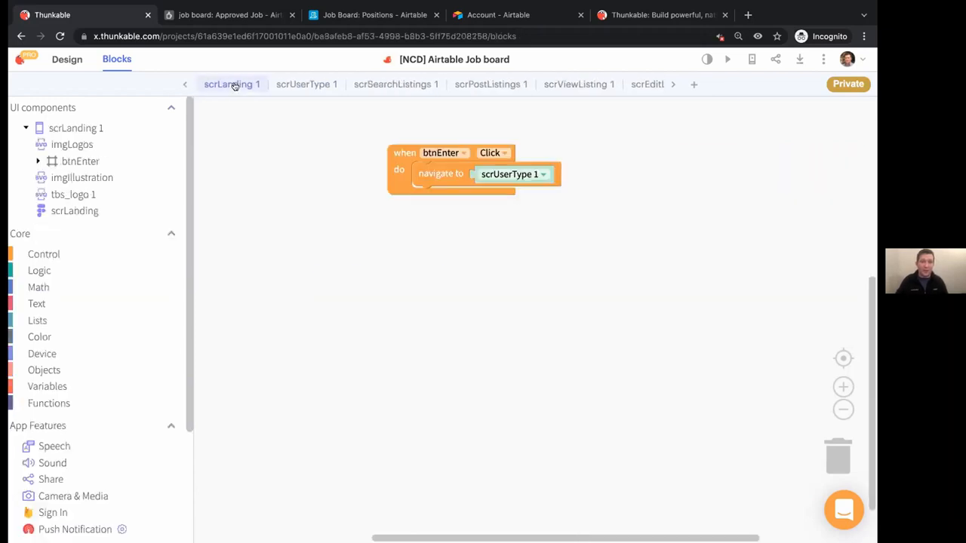
click(296, 87)
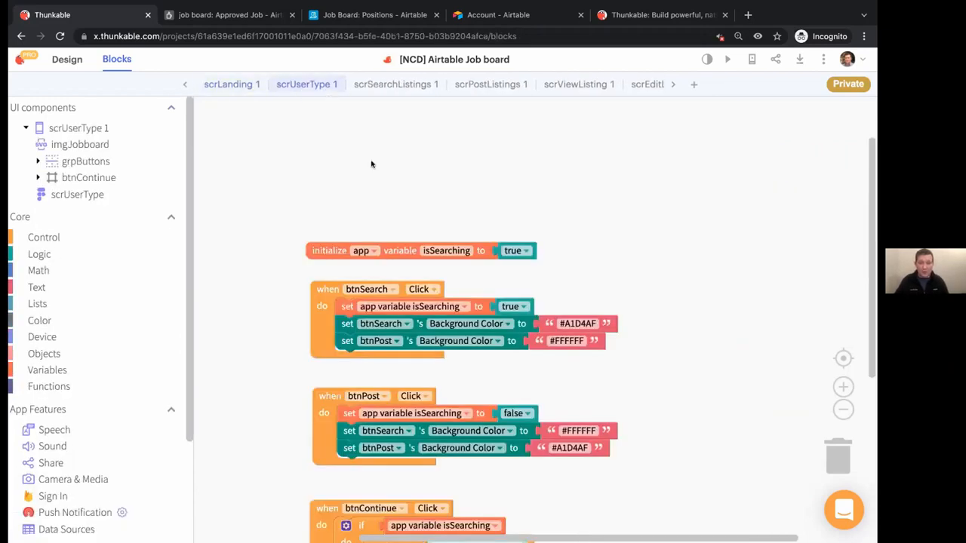
click(369, 81)
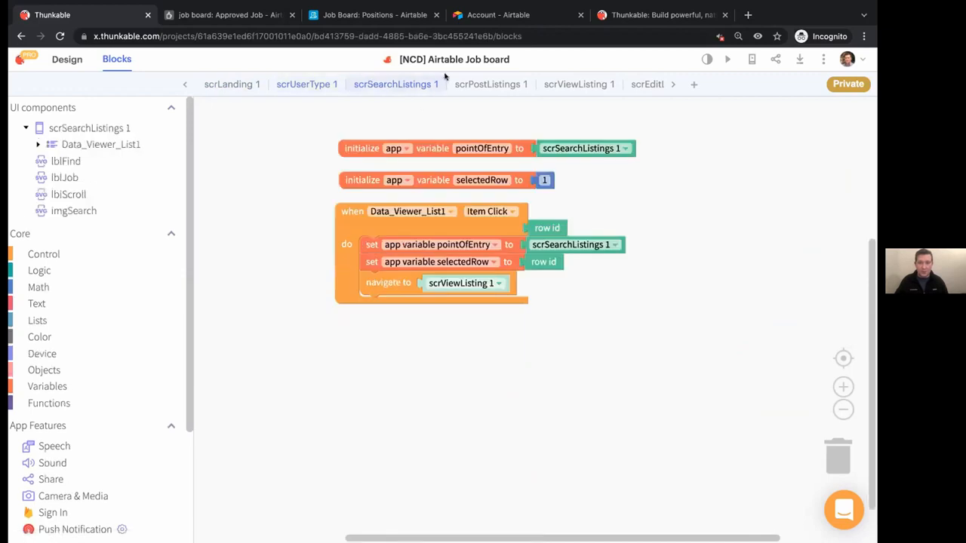
click(475, 86)
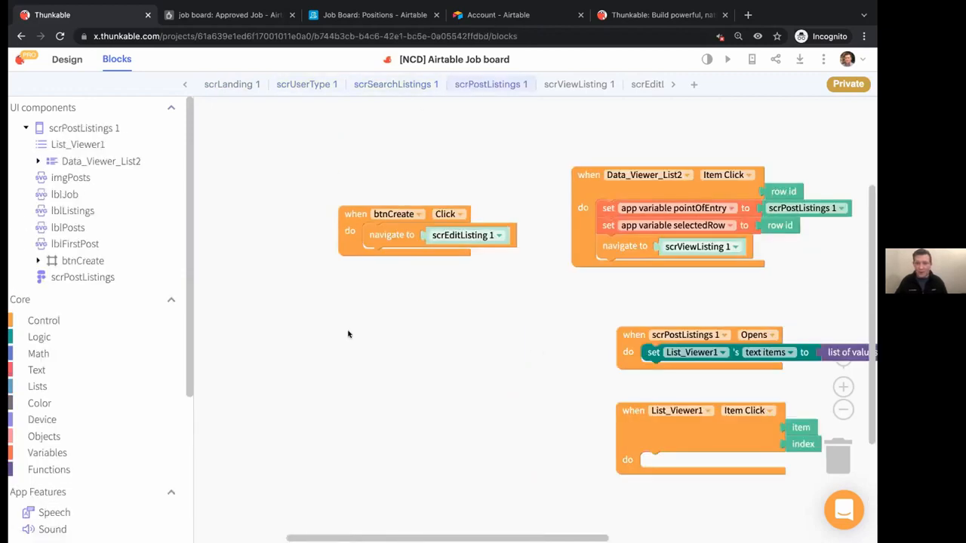
scroll(399, 277, right, 5)
click(566, 91)
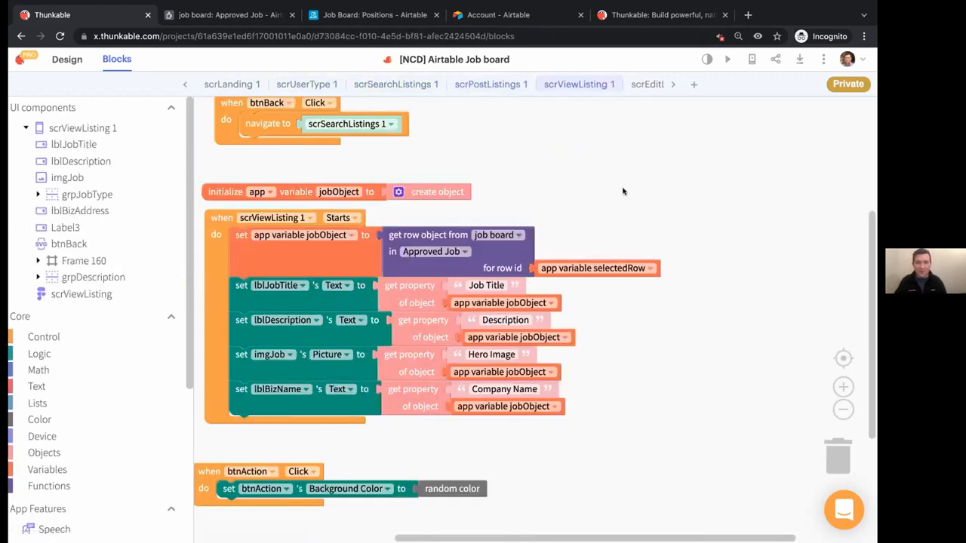
click(843, 409)
click(843, 409)
click(843, 409)
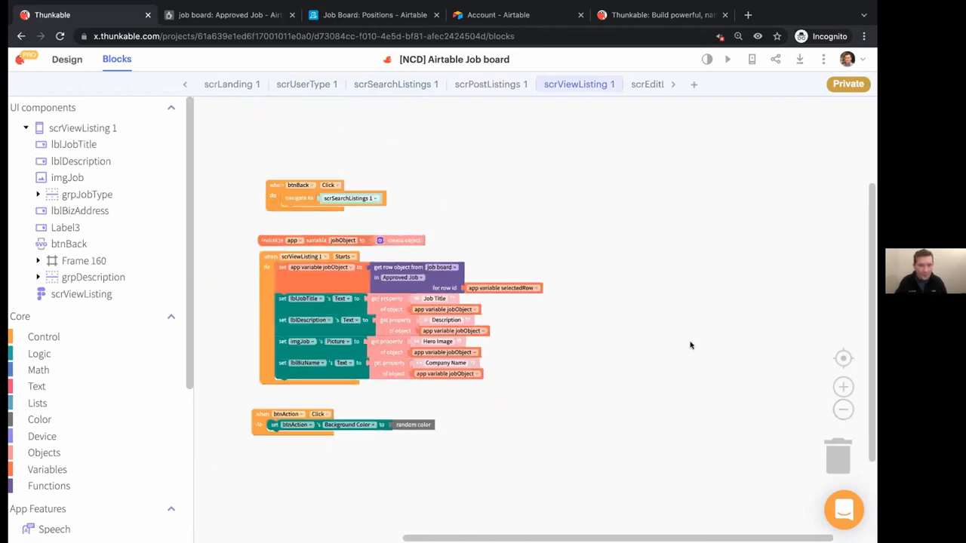
- Inspect the hero and logo initializations on scrEditListing 1 and check the project's media files in Assets
click(639, 87)
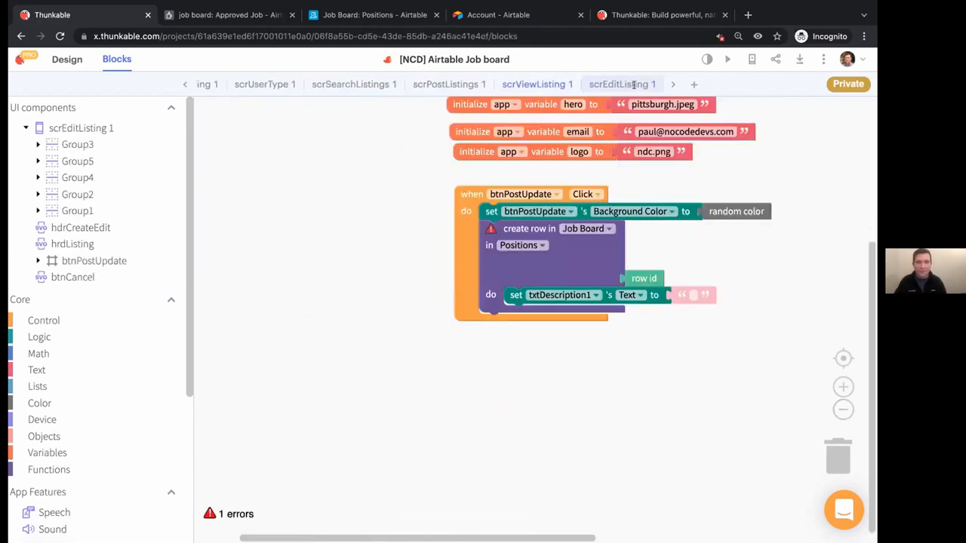
drag(733, 306, 655, 410)
drag(687, 340, 670, 383)
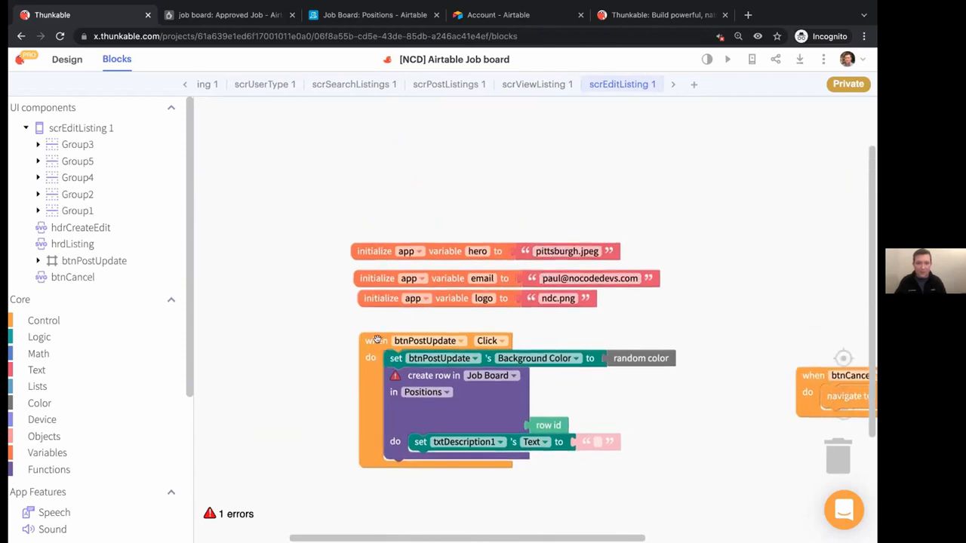
click(56, 60)
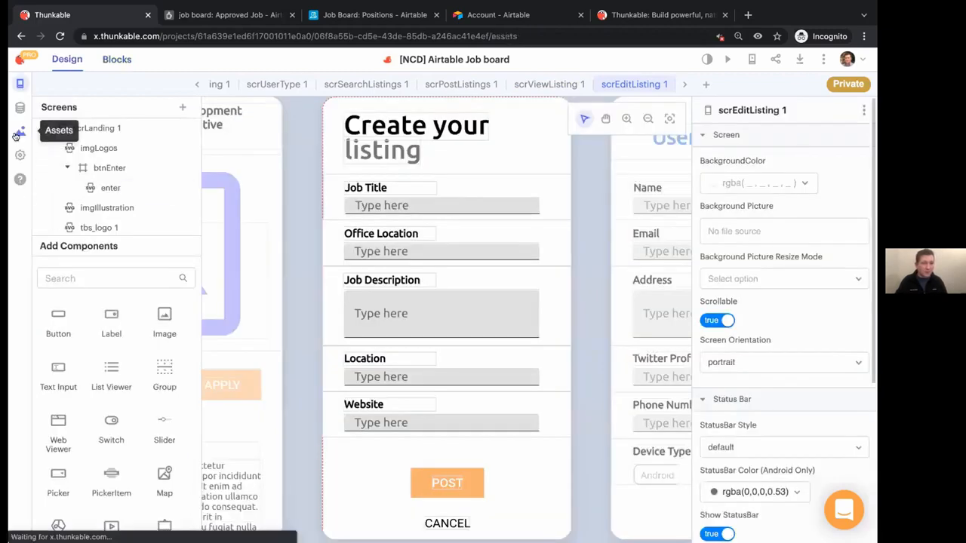
click(18, 133)
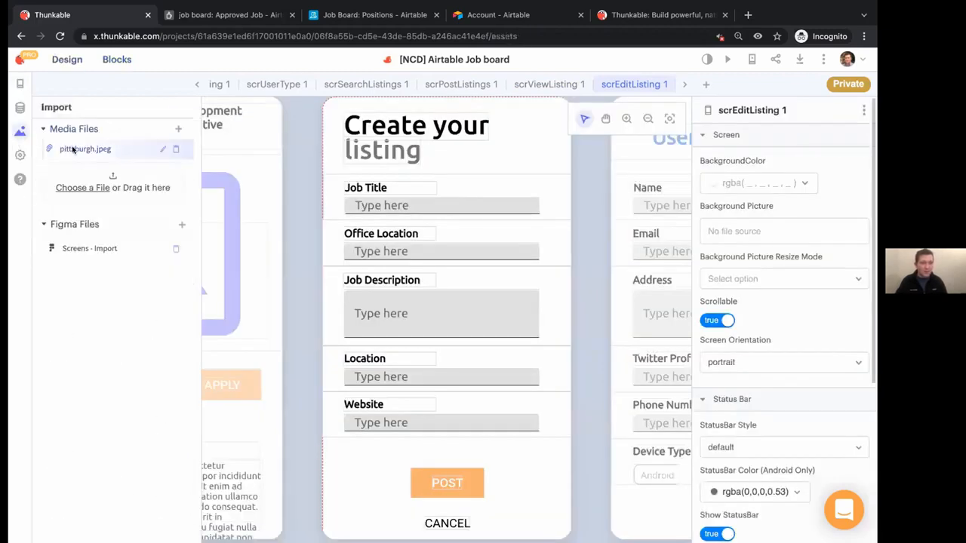
- Search Google Images for "no code devs logo" and preview the NoCodeDevs "Build anything" result
click(511, 11)
click(514, 36)
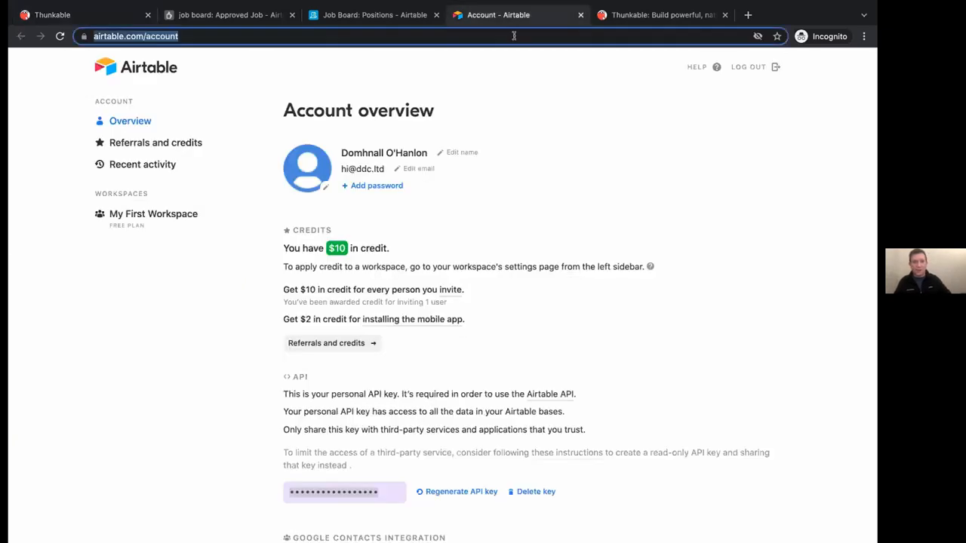
text(no code )
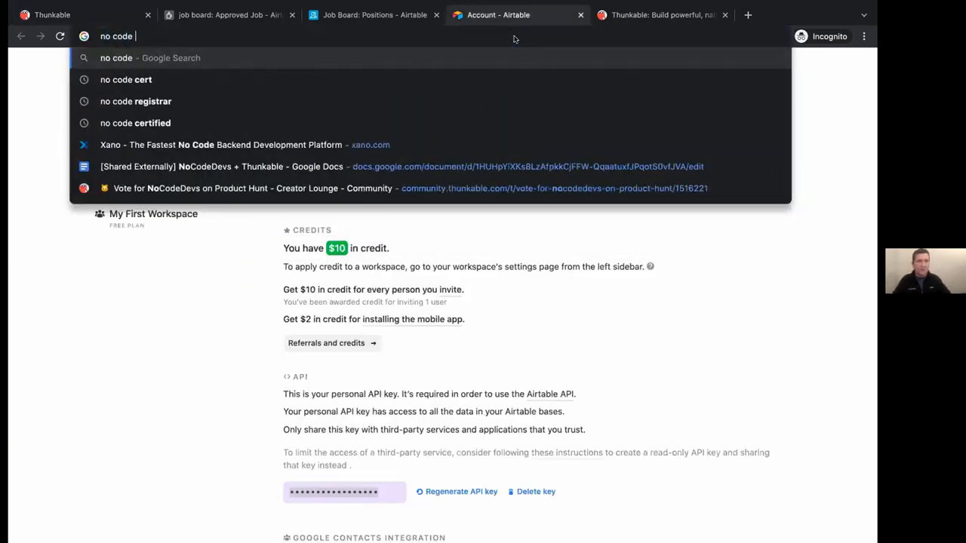
text(devs lo)
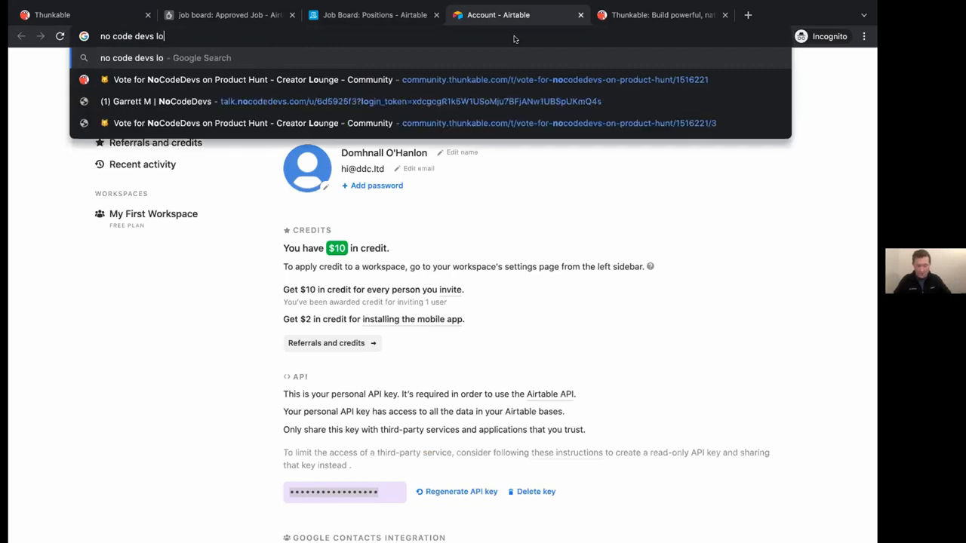
text(go)
key(Return)
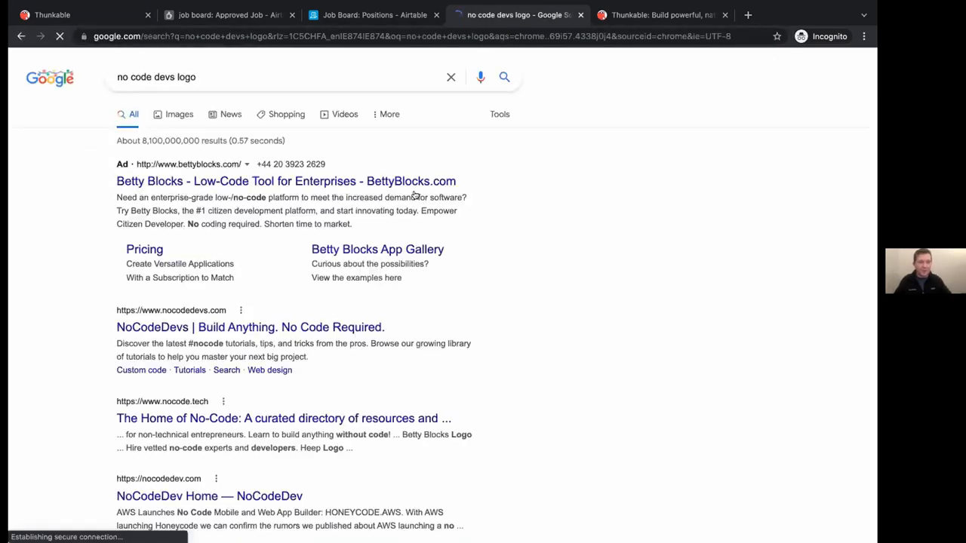
click(172, 112)
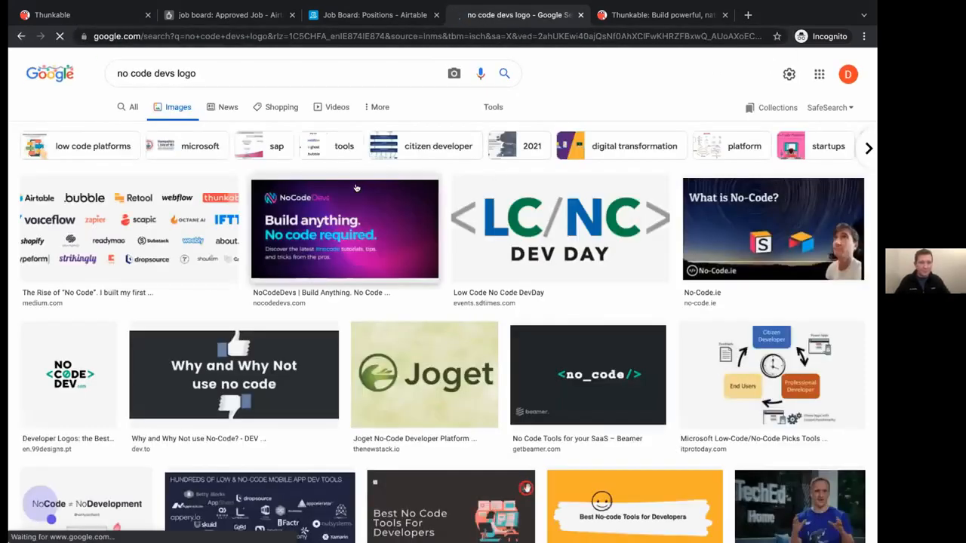
scroll(348, 219, down, 2)
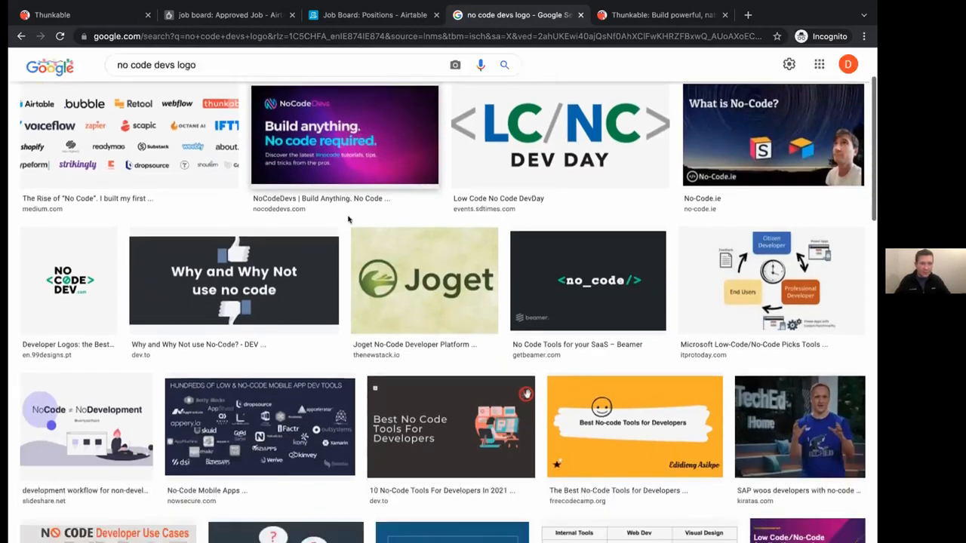
scroll(348, 220, up, 1)
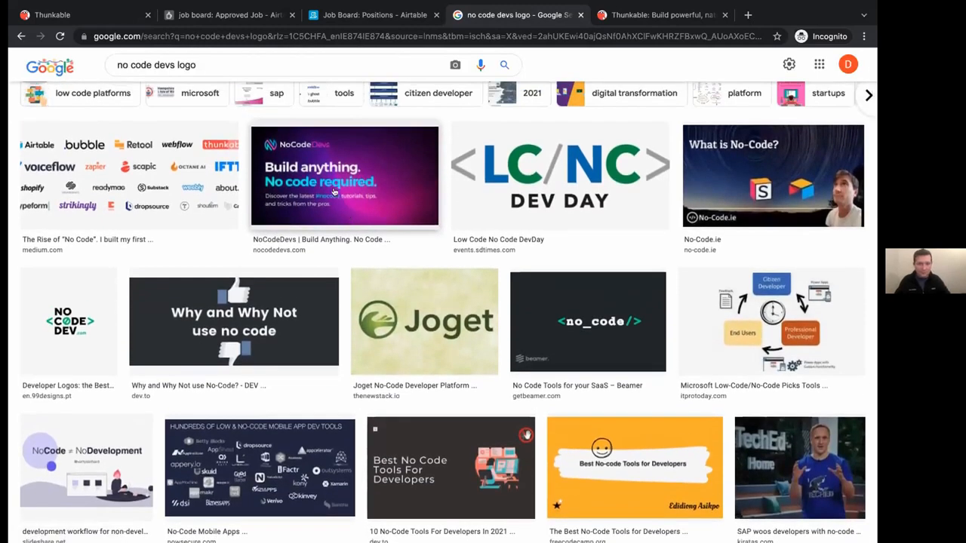
click(339, 194)
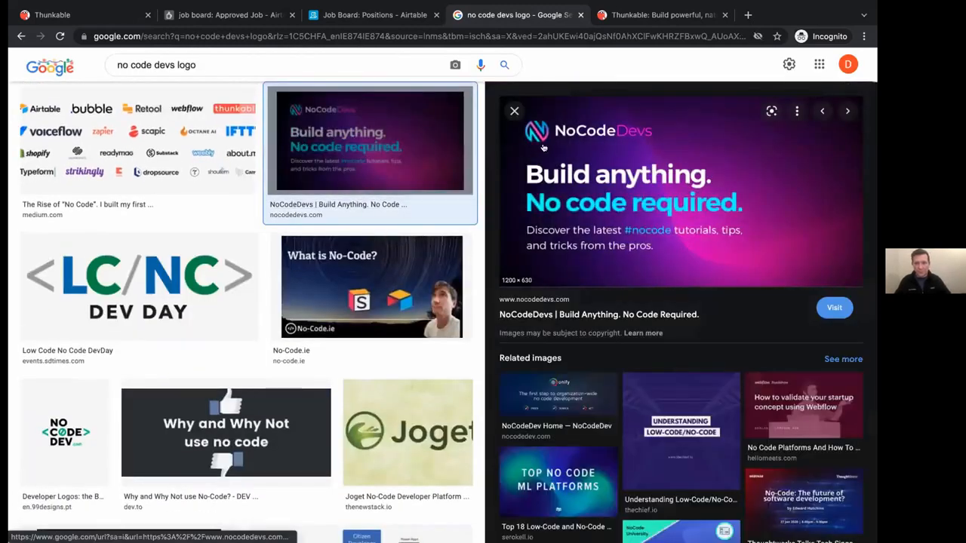
- Open the NoCodeDevs website from the image result, enlarge the page and capture its logo symbol as a screenshot
click(522, 170)
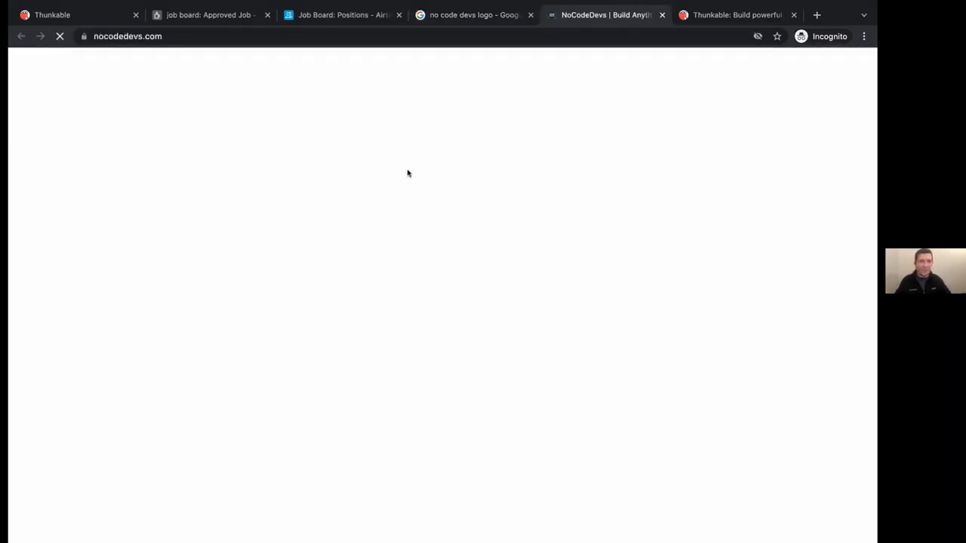
key(ctrl+plus)
key(ctrl+plus)
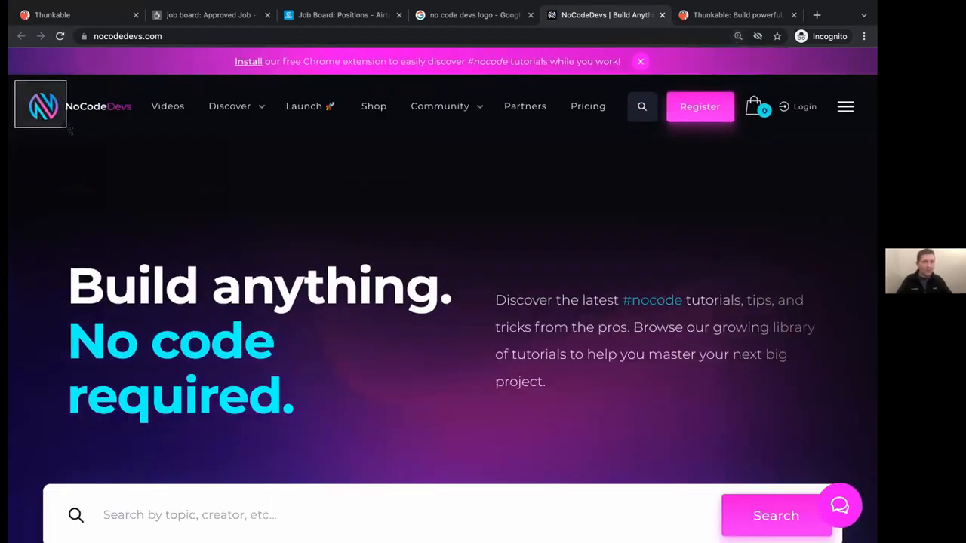
key(super+Tab)
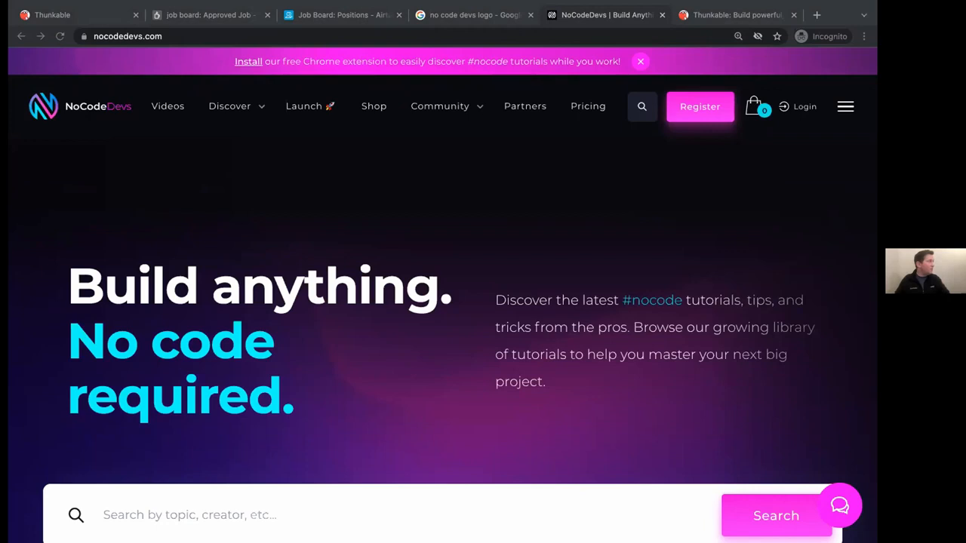
- Switch to the Thunkable project and upload the ncd_logo image from the Desktop to its media files
click(91, 10)
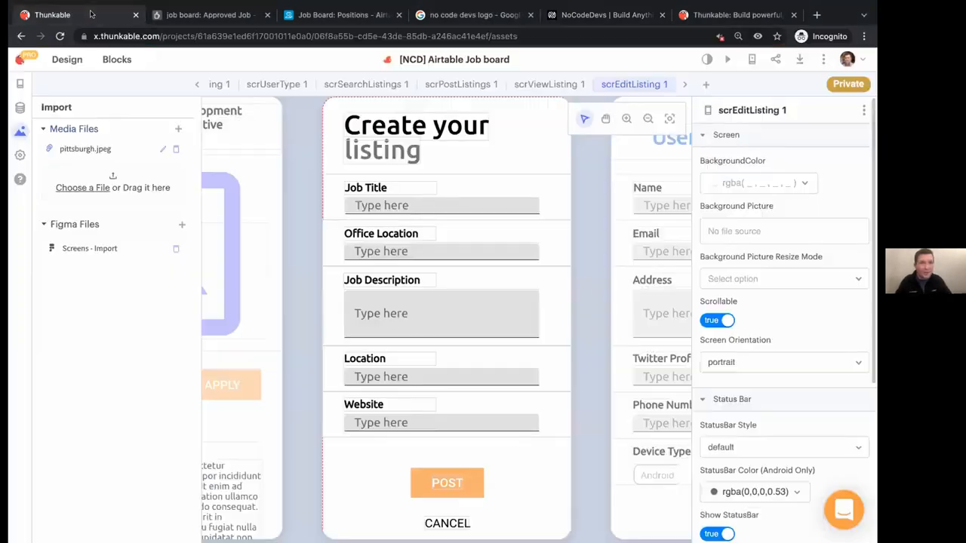
click(92, 187)
click(362, 57)
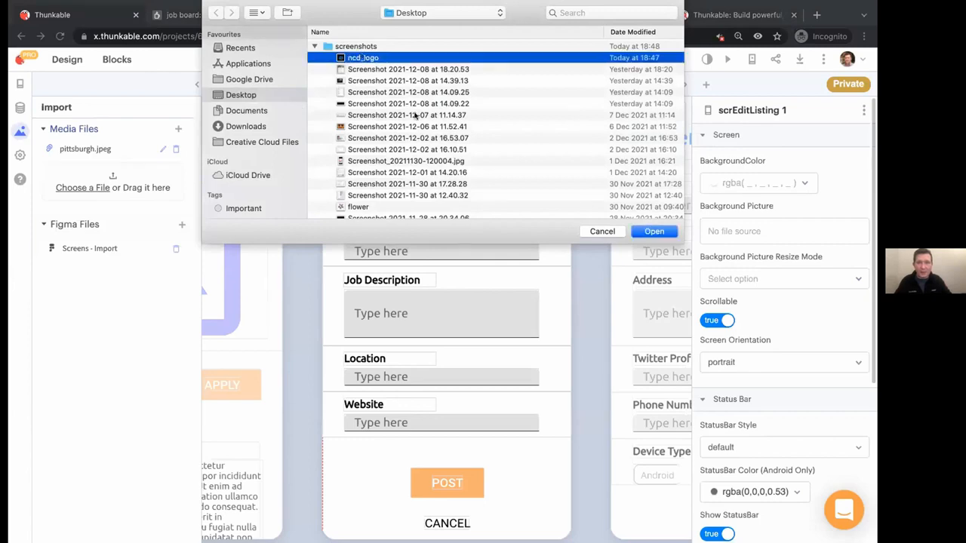
click(654, 231)
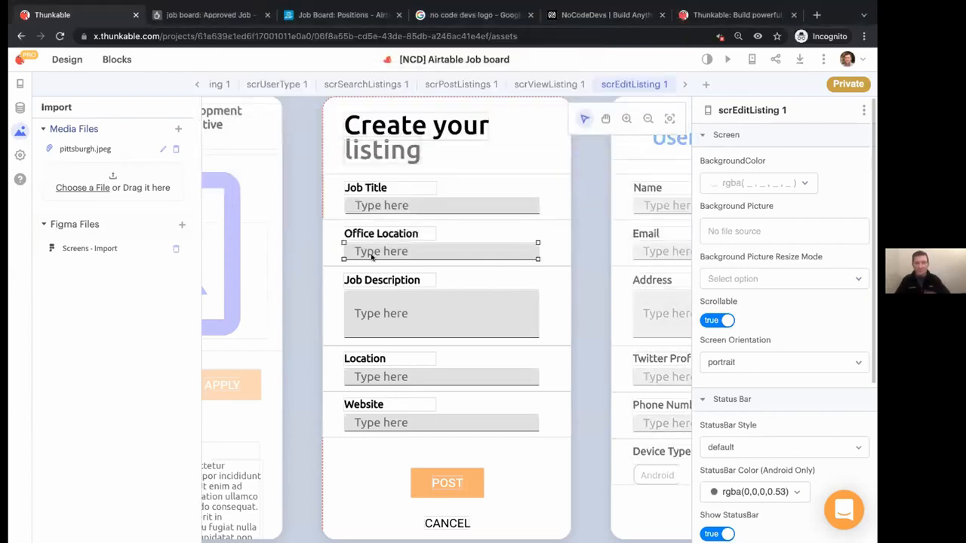
- In the scrEditListing 1 blocks, set the logo variable's initial value to "ndc_logo.png"
click(114, 60)
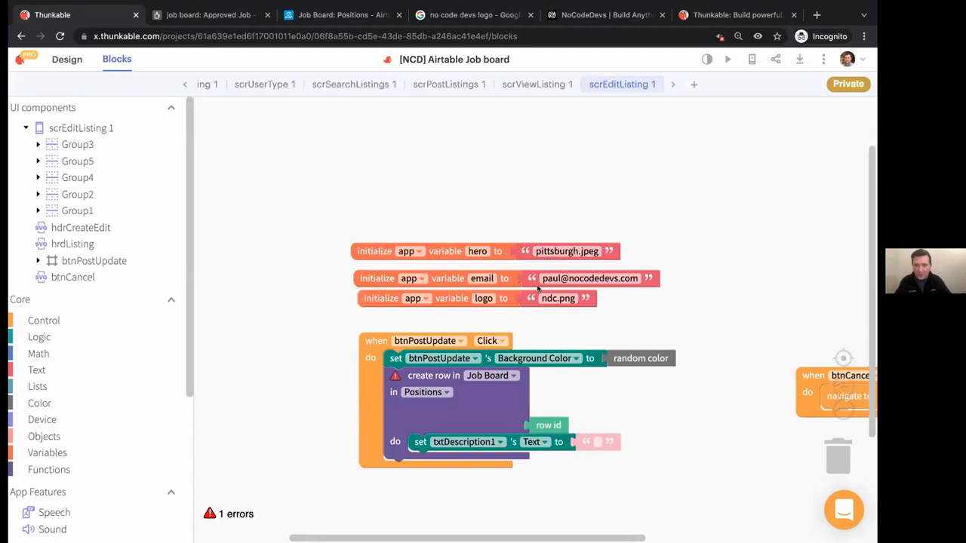
click(555, 299)
key(Left)
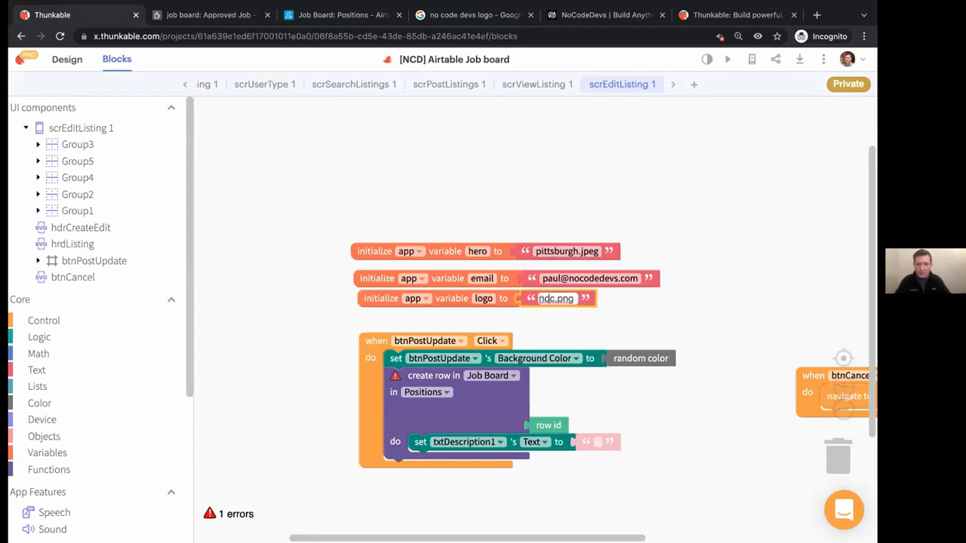
text(_logo)
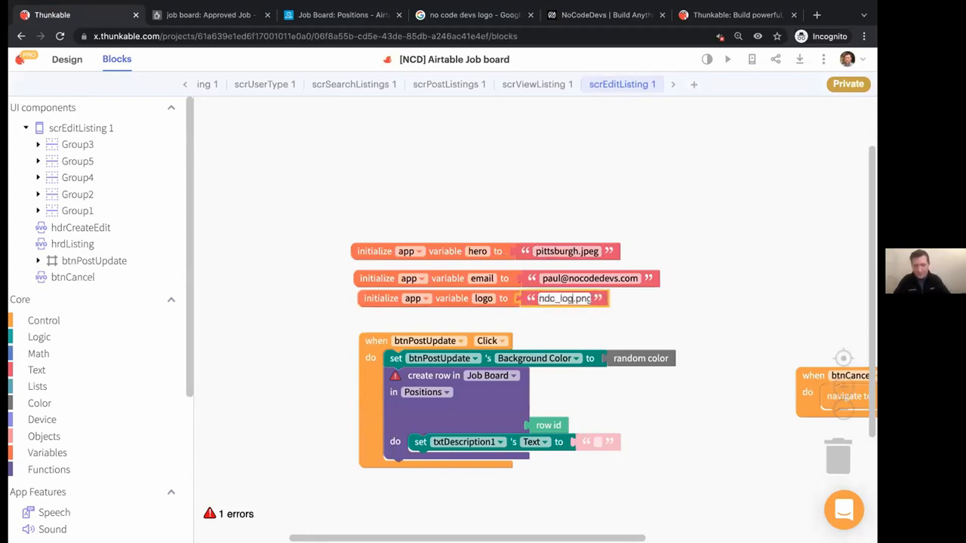
- Open the blocks of the Register New User screen and start a web preview of it
click(672, 84)
click(672, 85)
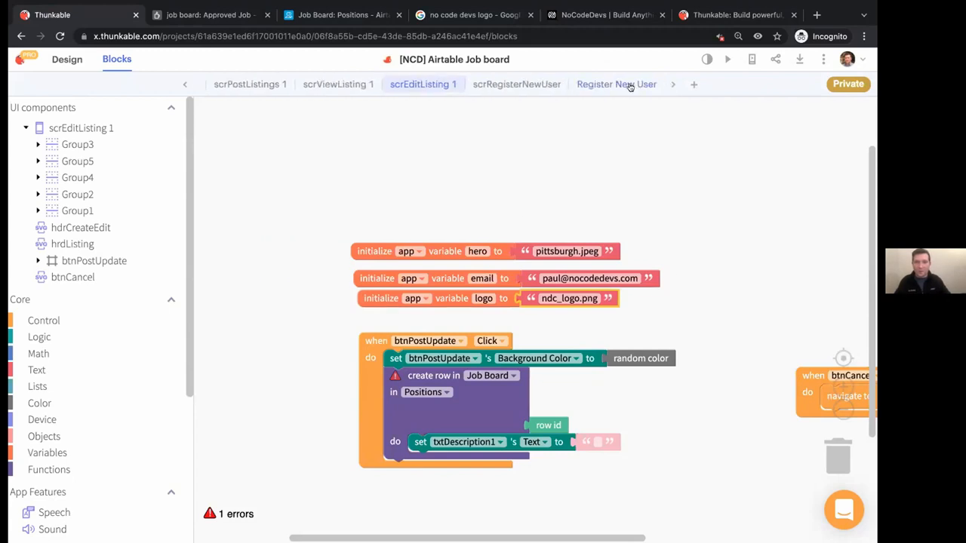
click(631, 84)
drag(533, 233, 444, 141)
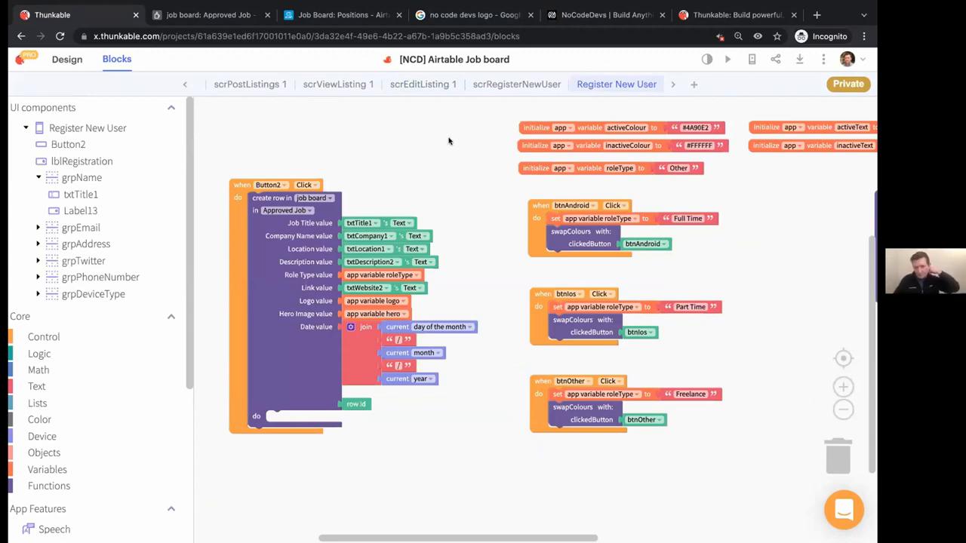
click(728, 59)
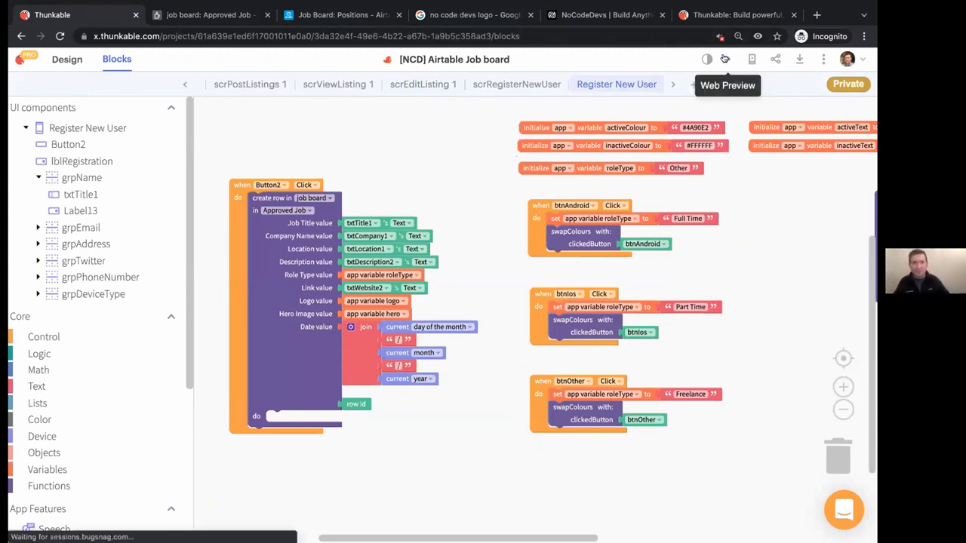
- Fill in the Submit new Job form with job title "Airtable Developer" and company name "NoCodeDevs"
click(520, 266)
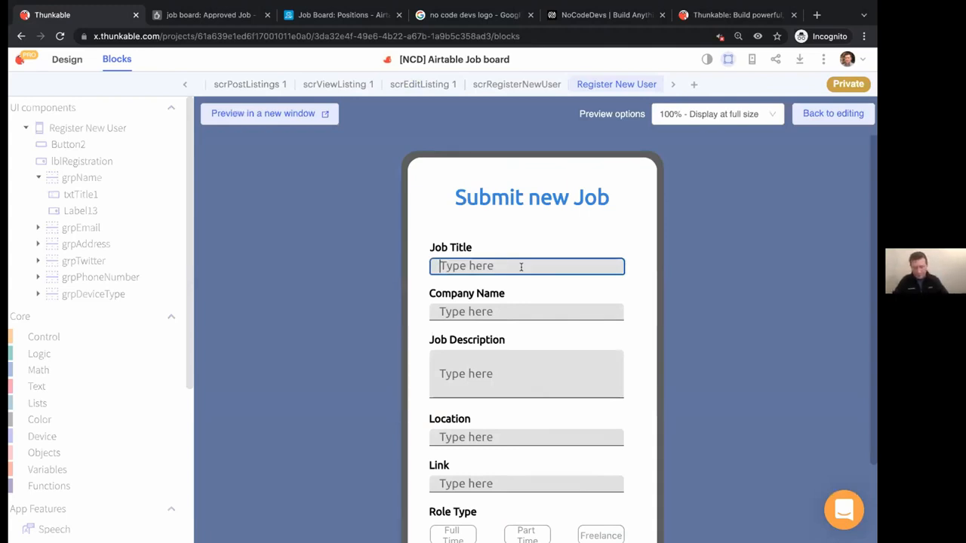
text(Airta)
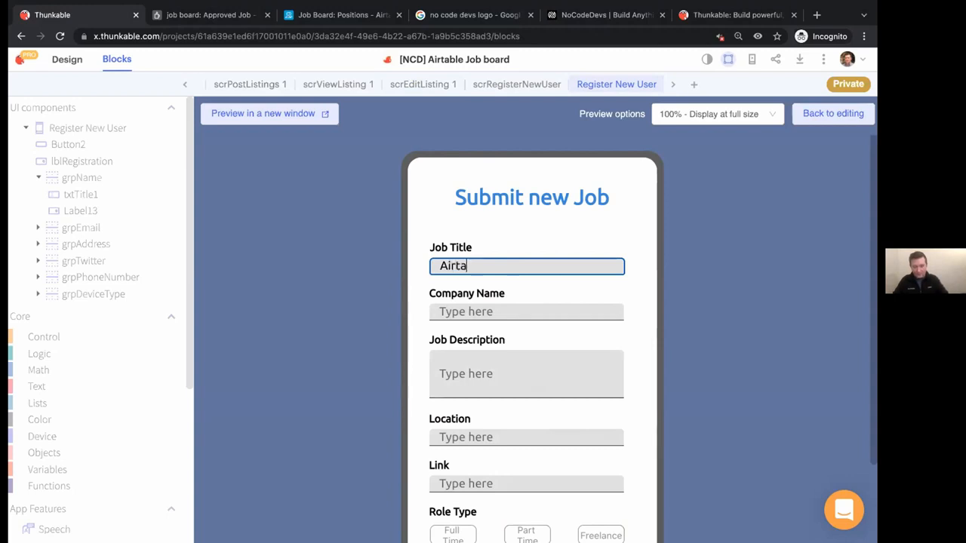
text(ble Developer)
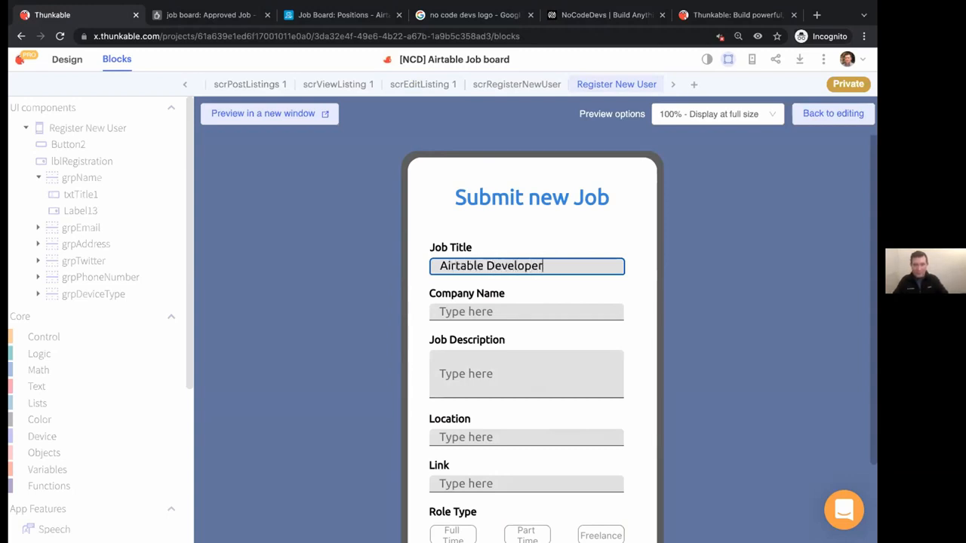
click(503, 311)
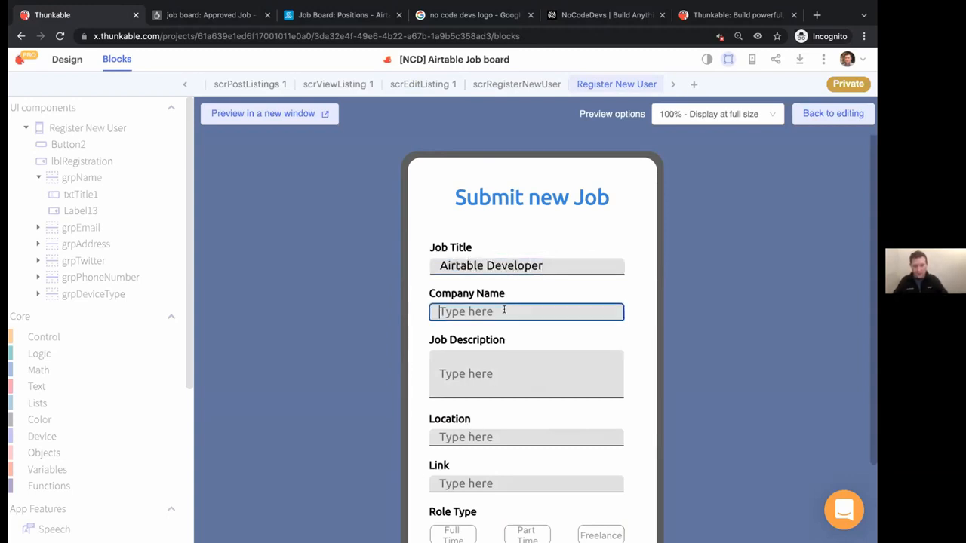
text(NoCode)
key(BackSpace)
text(Deva)
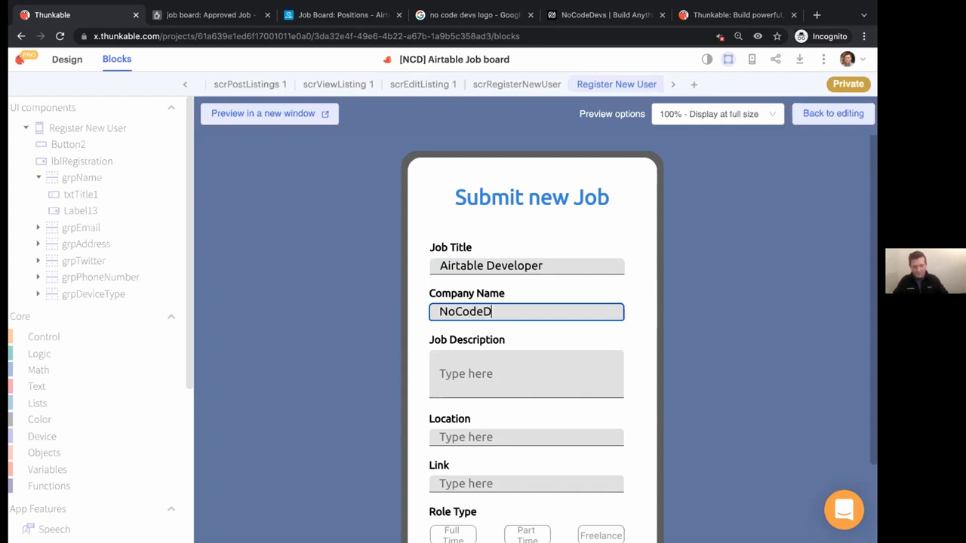
- Enter "Work hard, have lots of fun on no code projects" as the job description
click(544, 371)
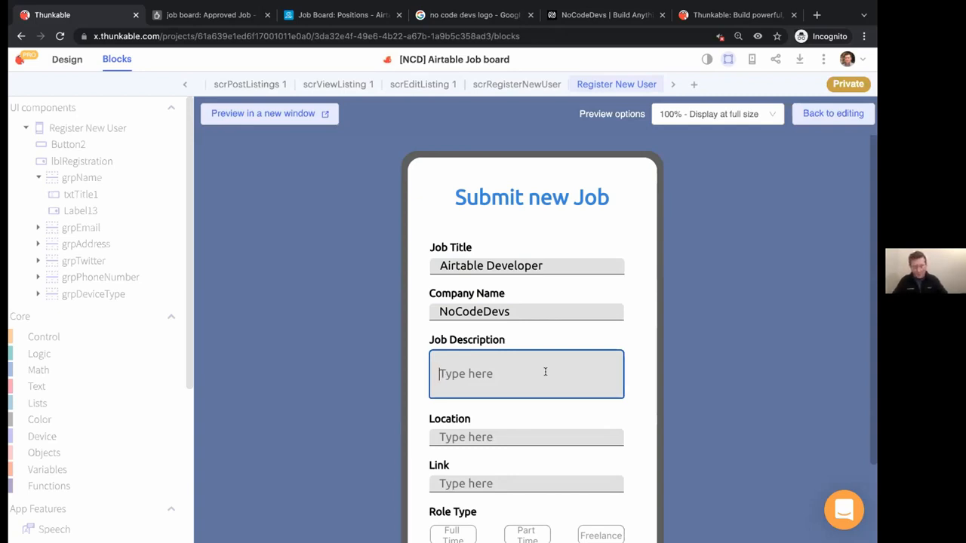
text(Wor)
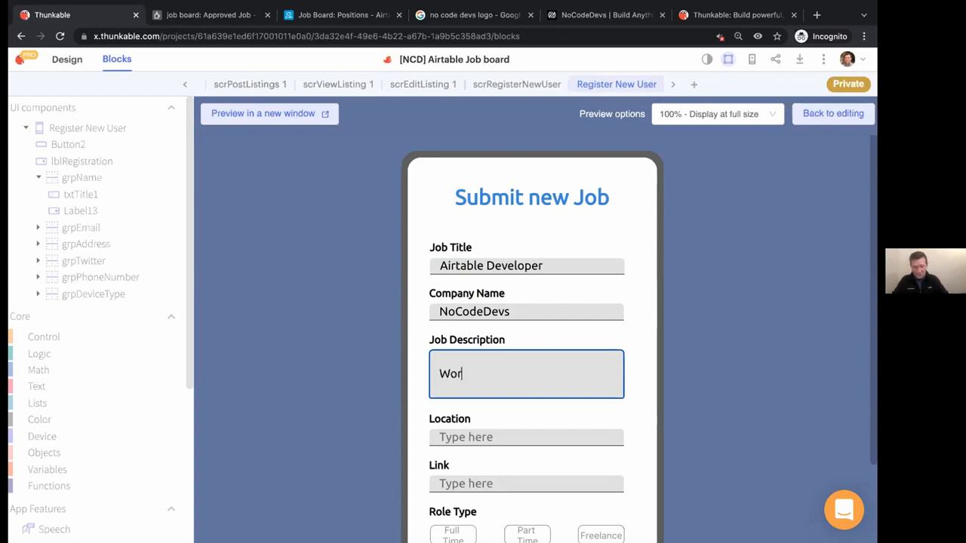
text(k hard, hav)
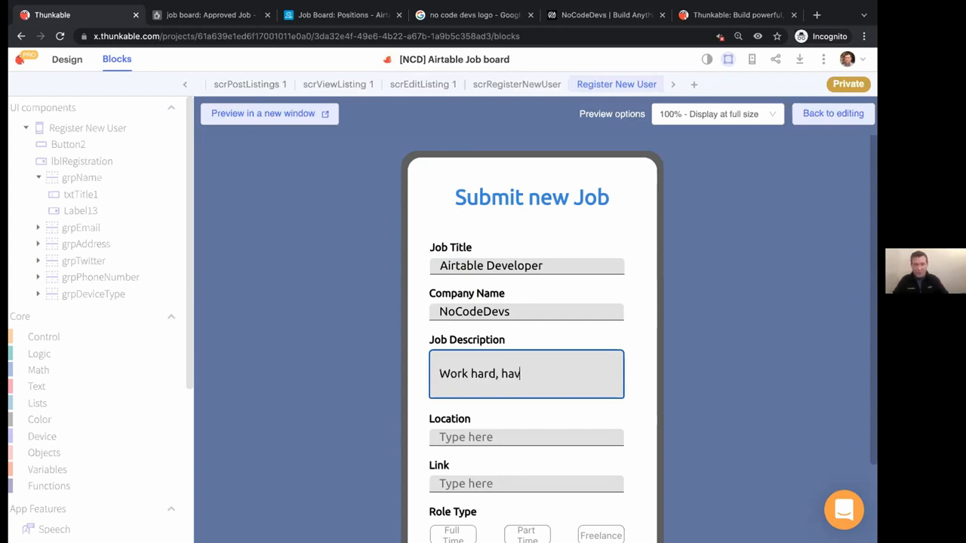
text(e lots of )
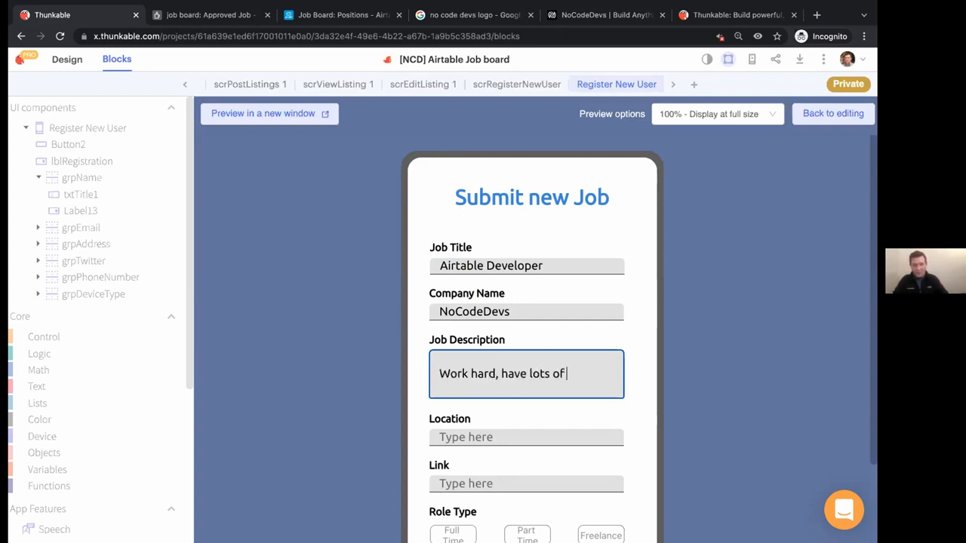
text(fun on)
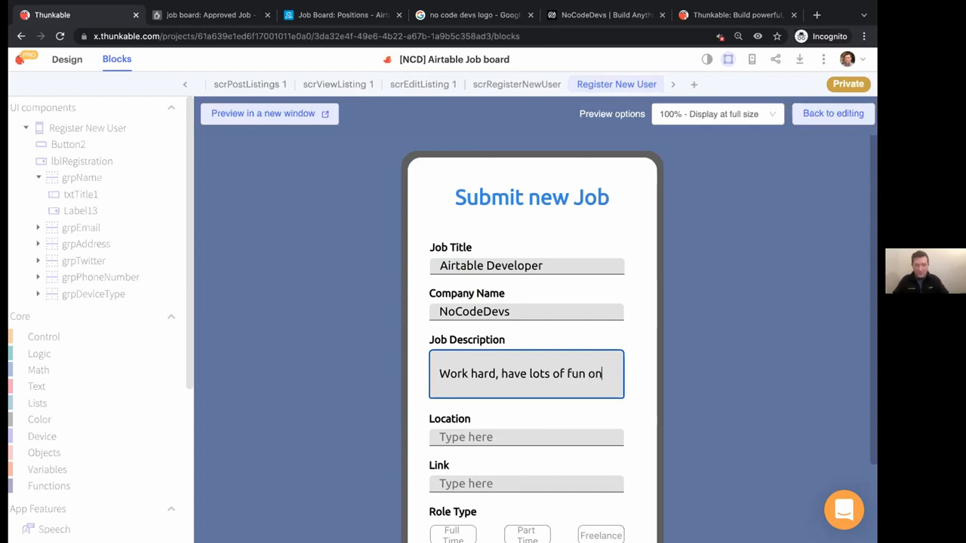
text( no code p)
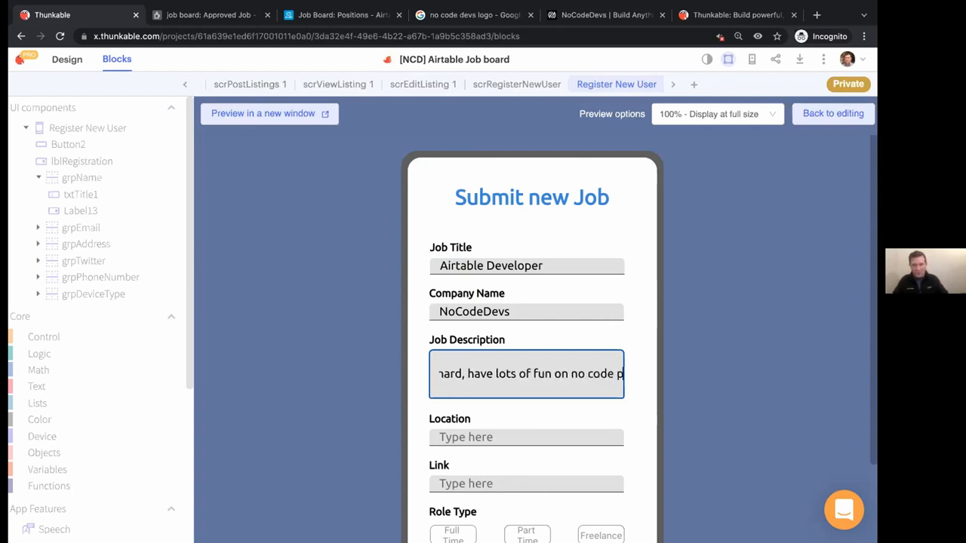
text(rojects)
click(525, 432)
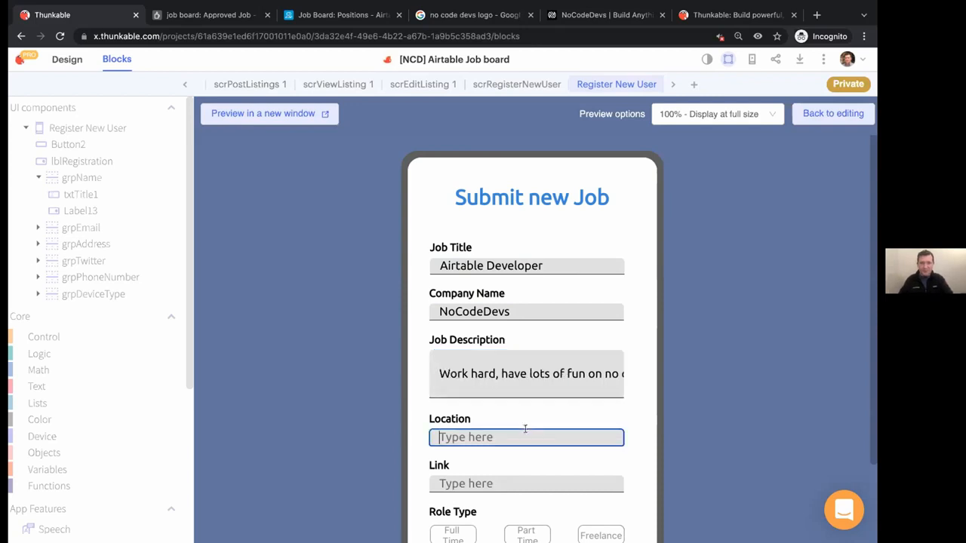
text(USA)
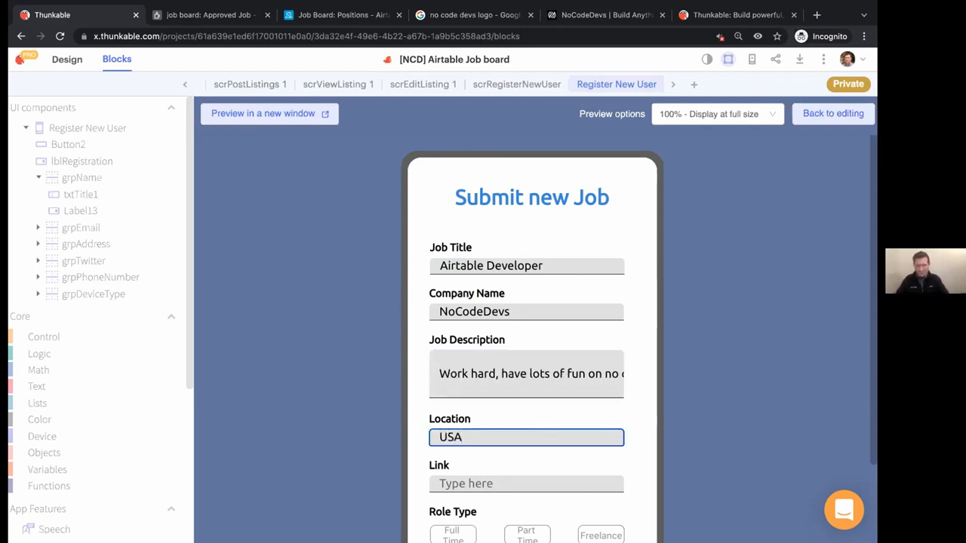
text( o)
scroll(554, 420, down, 3)
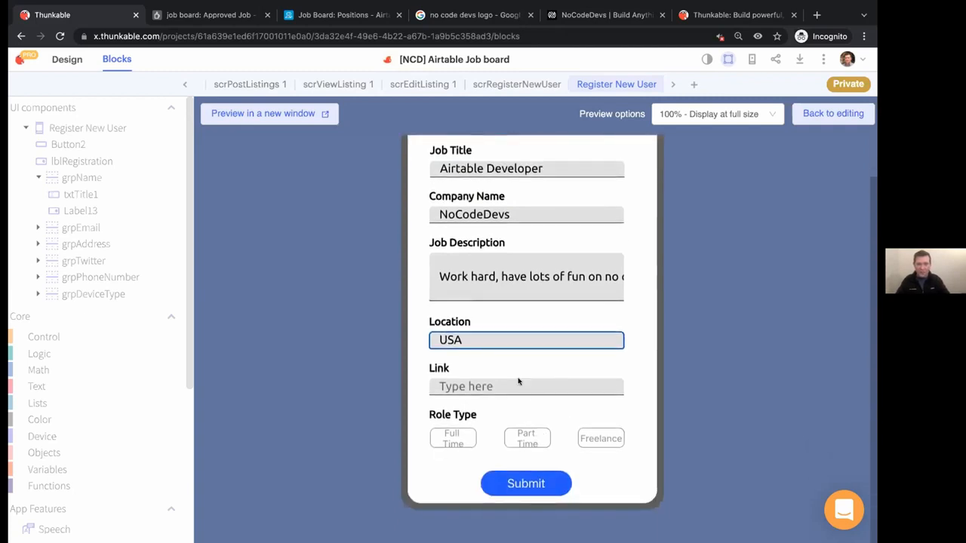
click(518, 384)
text(htt)
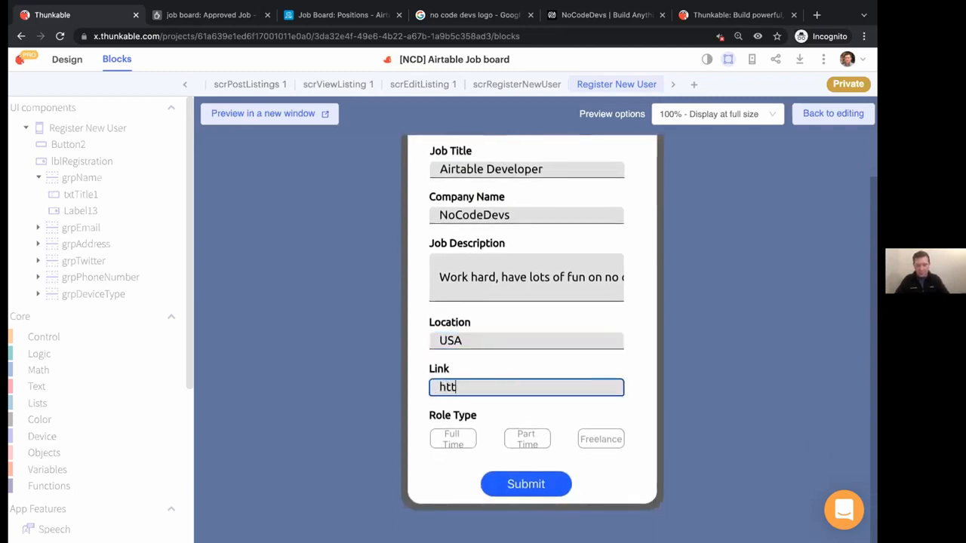
text(ps://no)
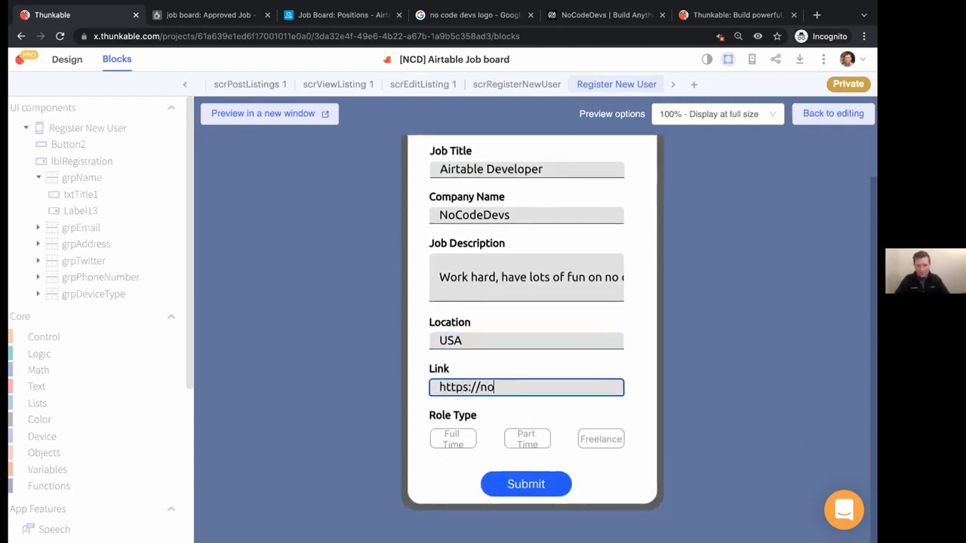
text(codedevs.com)
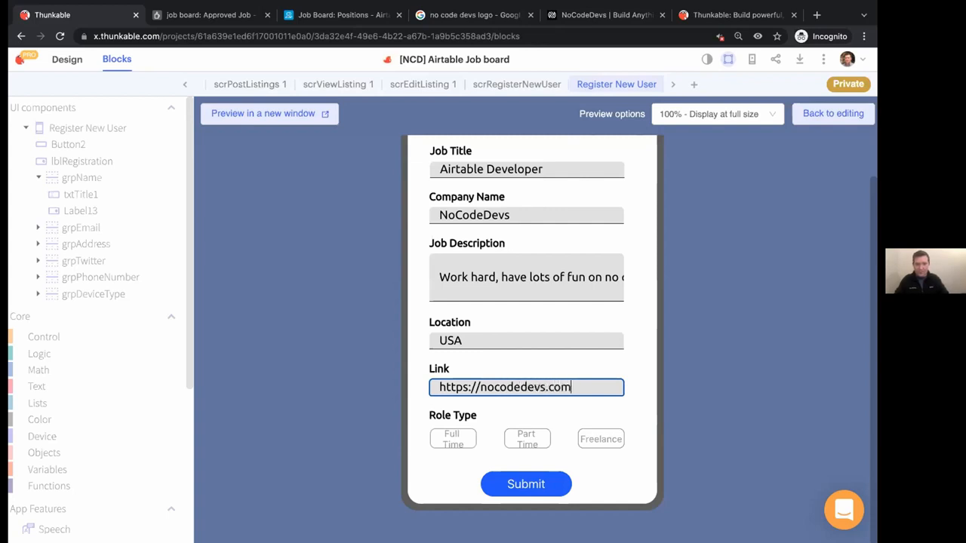
click(454, 440)
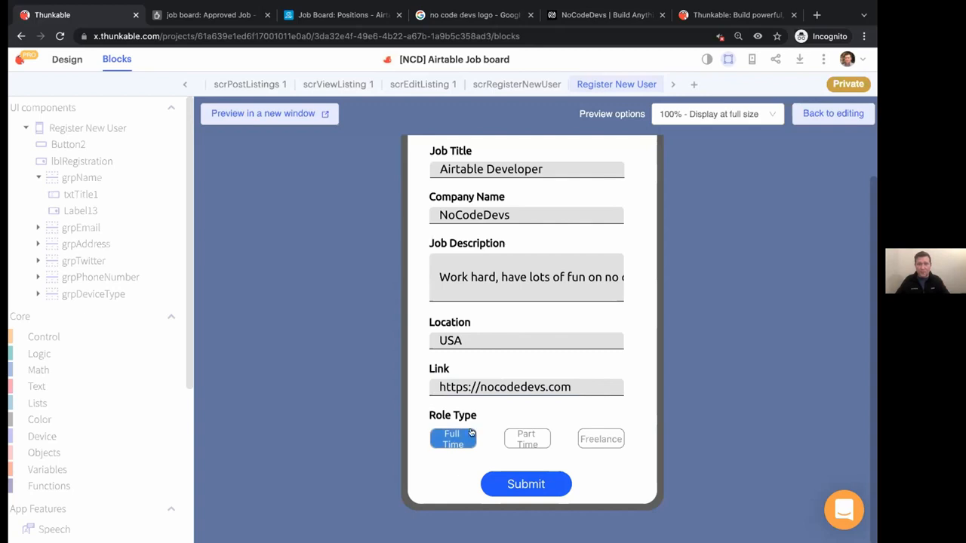
- Submit the completed job form and check the Approved Job table in Airtable for the new record
scroll(479, 435, up, 3)
scroll(498, 372, down, 3)
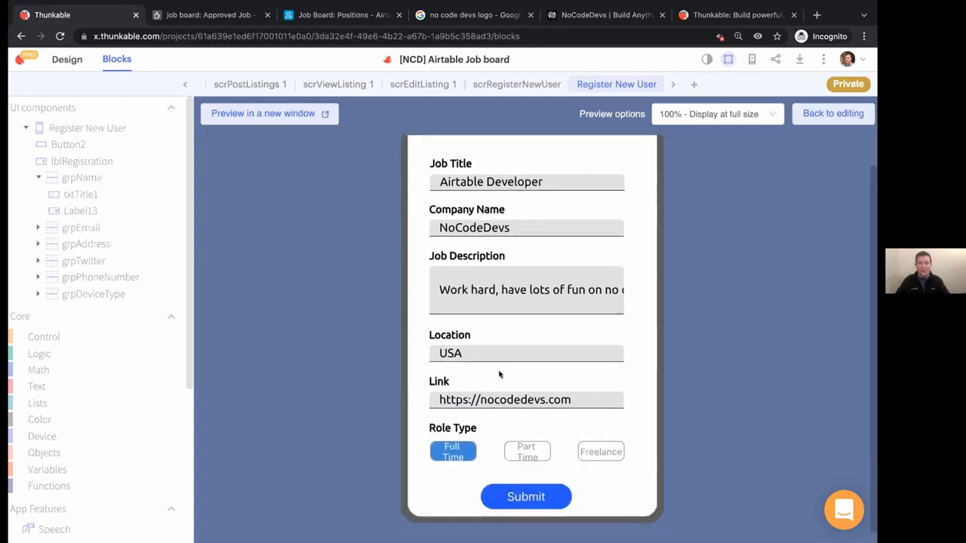
click(510, 501)
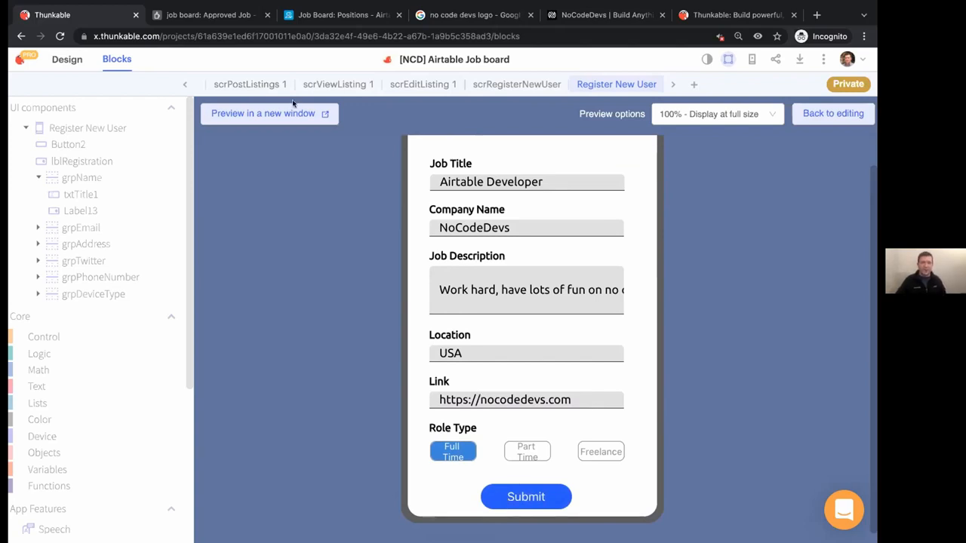
click(169, 21)
click(417, 320)
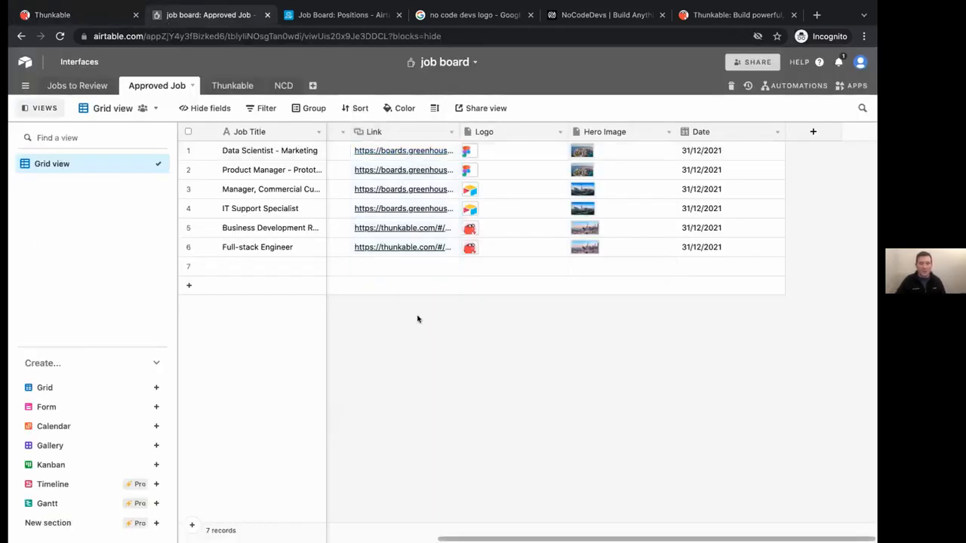
scroll(388, 293, left, 5)
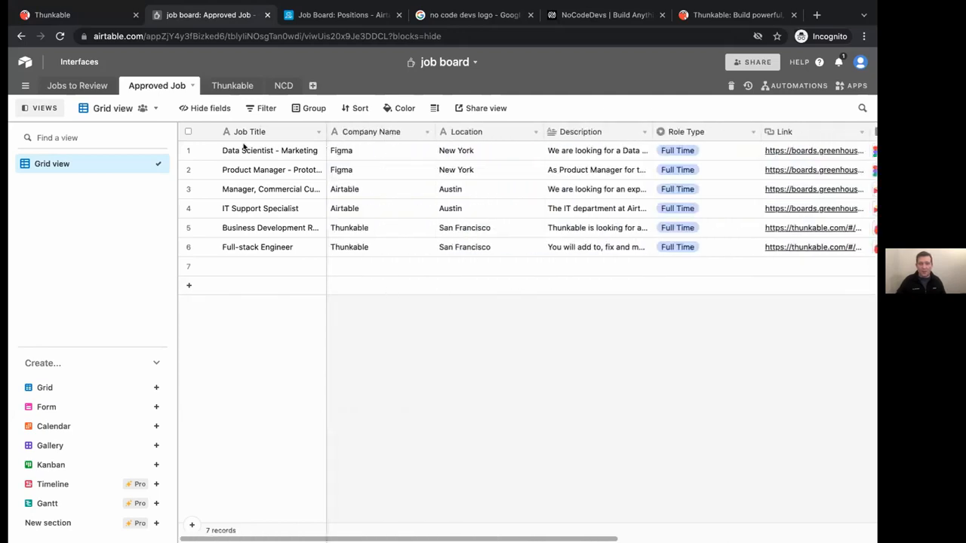
- Return to Thunkable, end the web preview and inspect the Date value's join block in Button2's click event
click(91, 15)
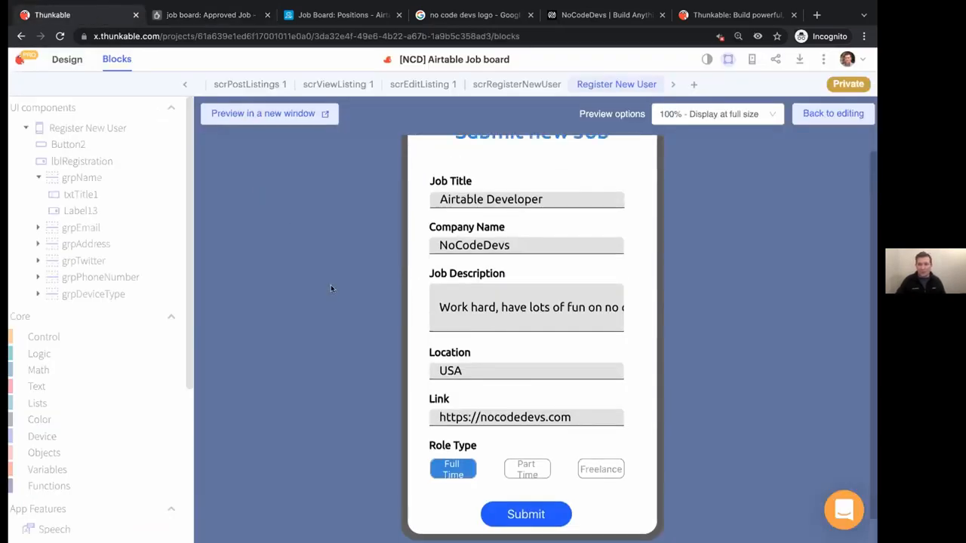
scroll(291, 295, up, 2)
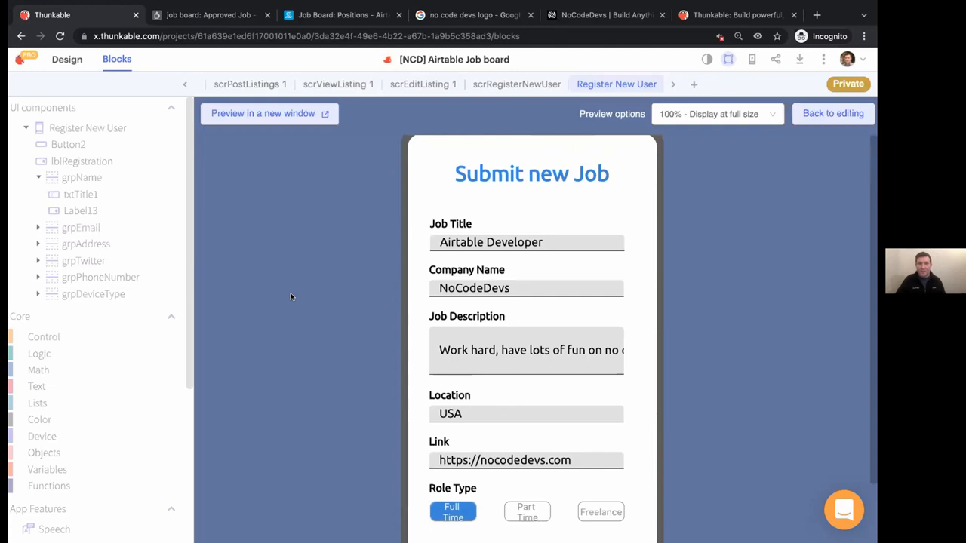
click(839, 114)
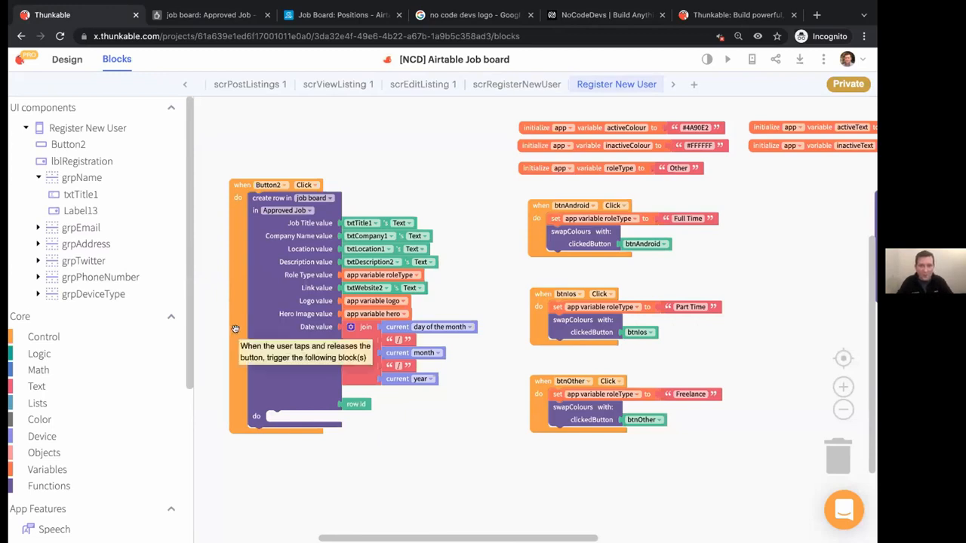
click(373, 347)
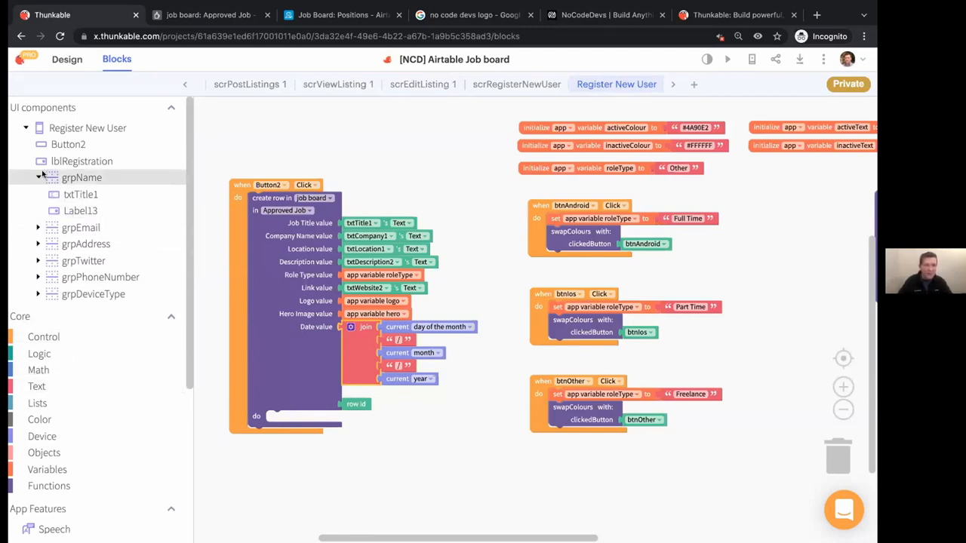
- Add blocks inside the create row block's do section that set the Text of txtTitle1 and of txtCompany1 to empty strings
click(54, 194)
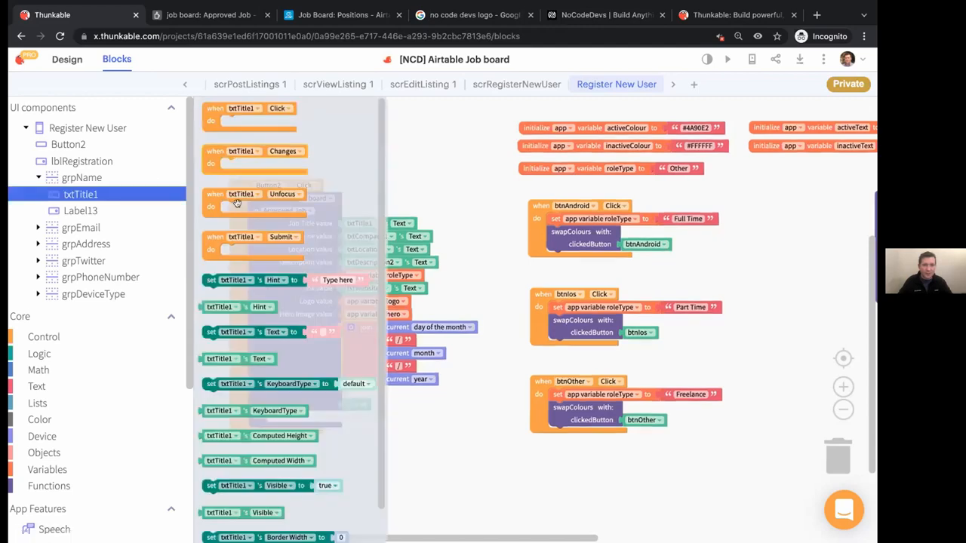
scroll(238, 335, down, 1)
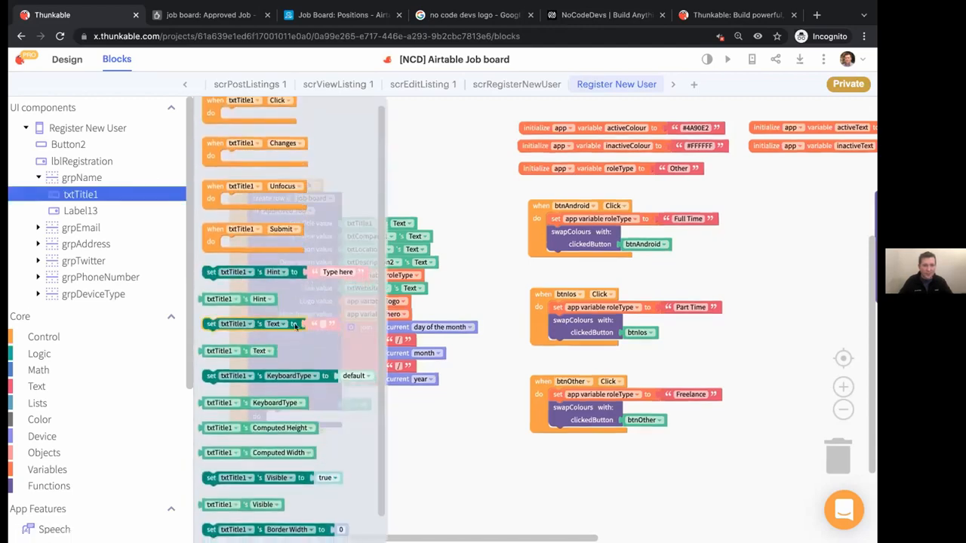
drag(249, 323, 301, 432)
key(super+c)
key(super+v)
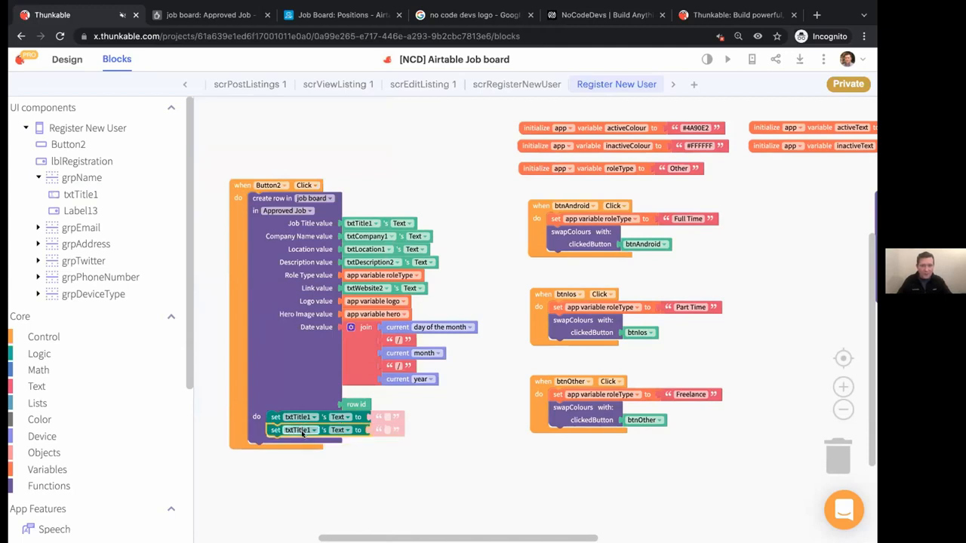
click(305, 431)
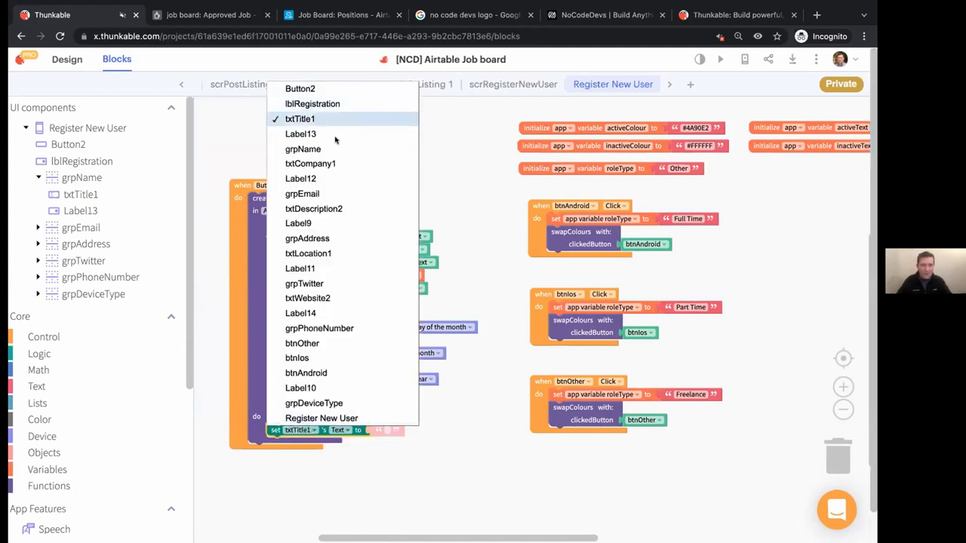
click(336, 163)
click(507, 233)
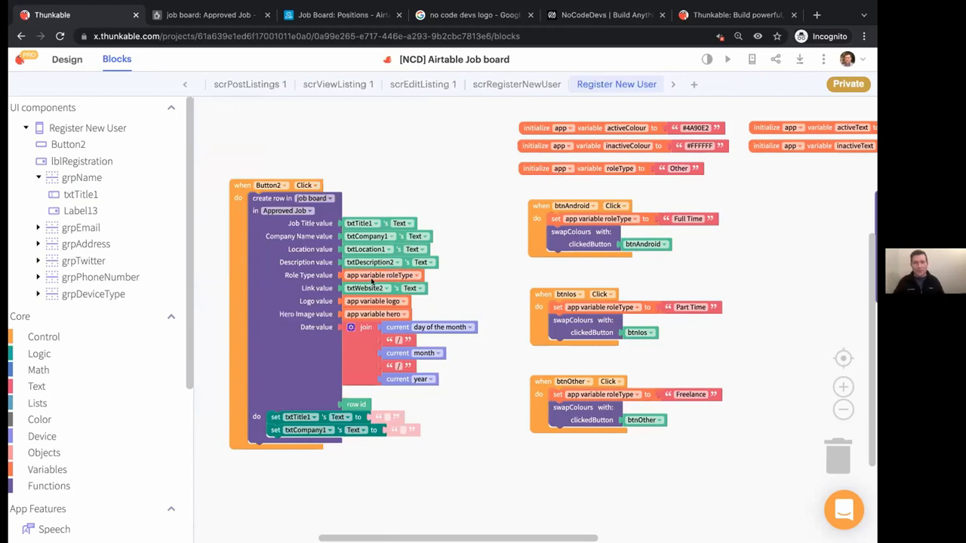
click(363, 239)
click(281, 250)
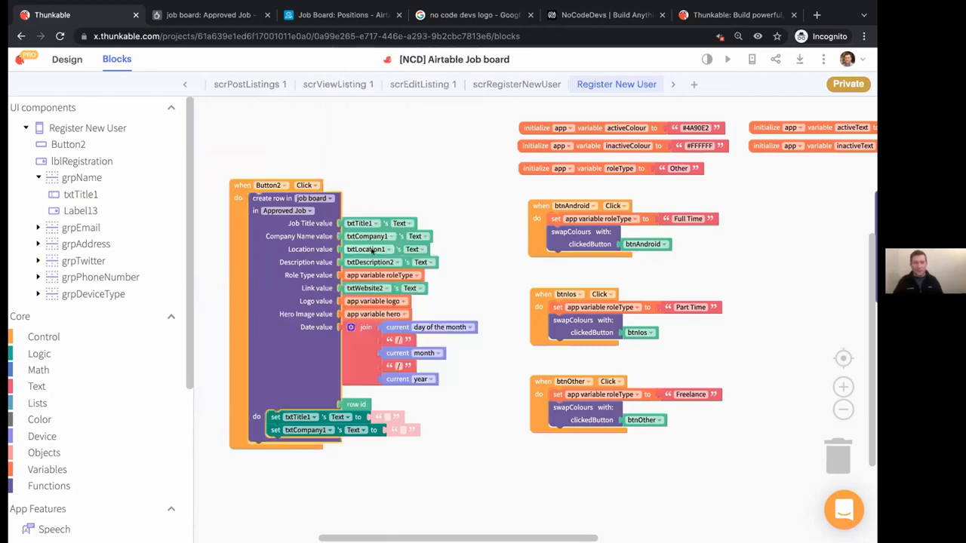
click(371, 252)
click(73, 336)
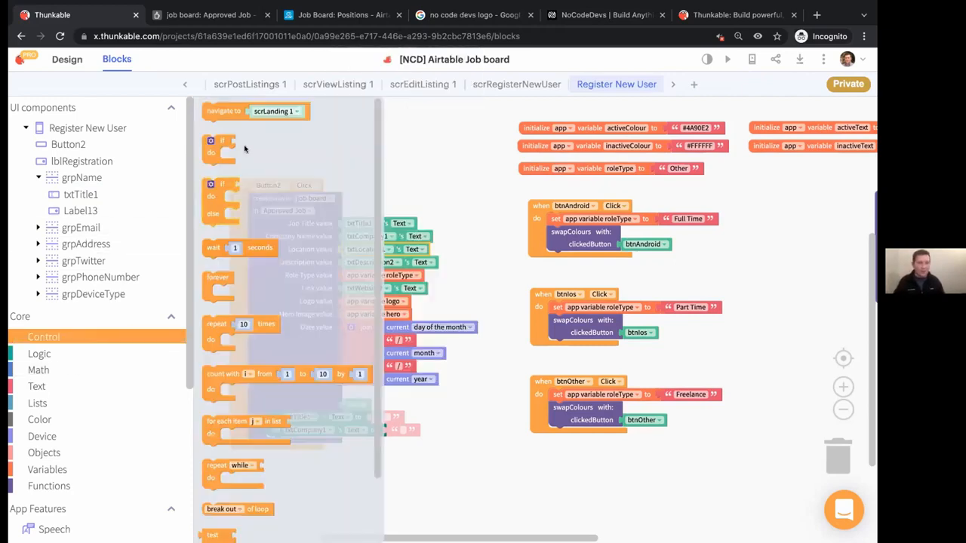
click(508, 224)
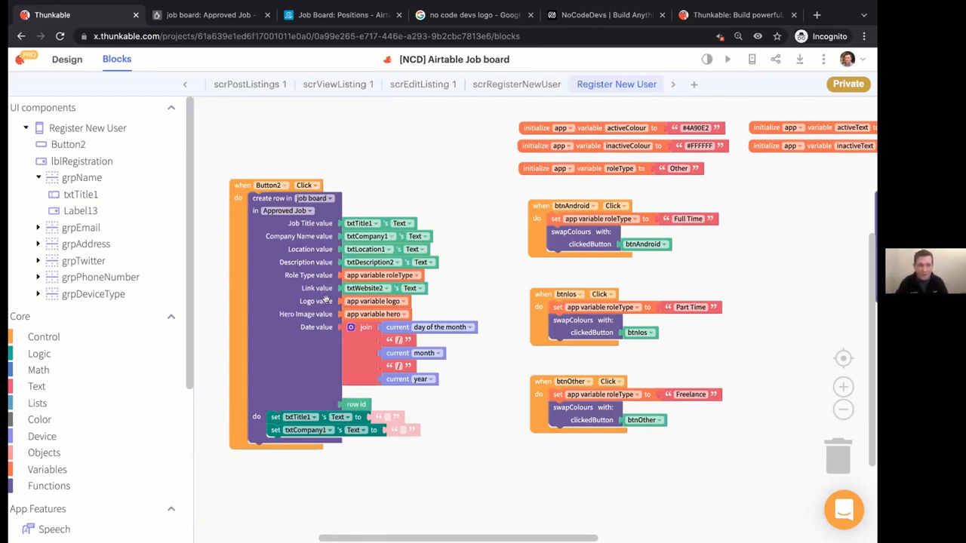
click(394, 288)
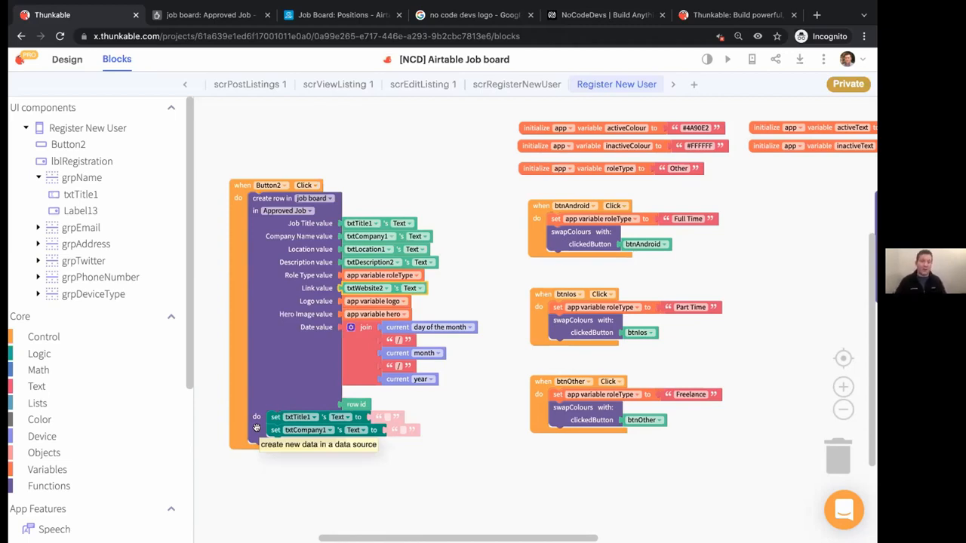
- Insert an if-else block above the text-clearing blocks, with the condition that txtTitle1's Text is empty
click(68, 337)
drag(220, 191, 266, 433)
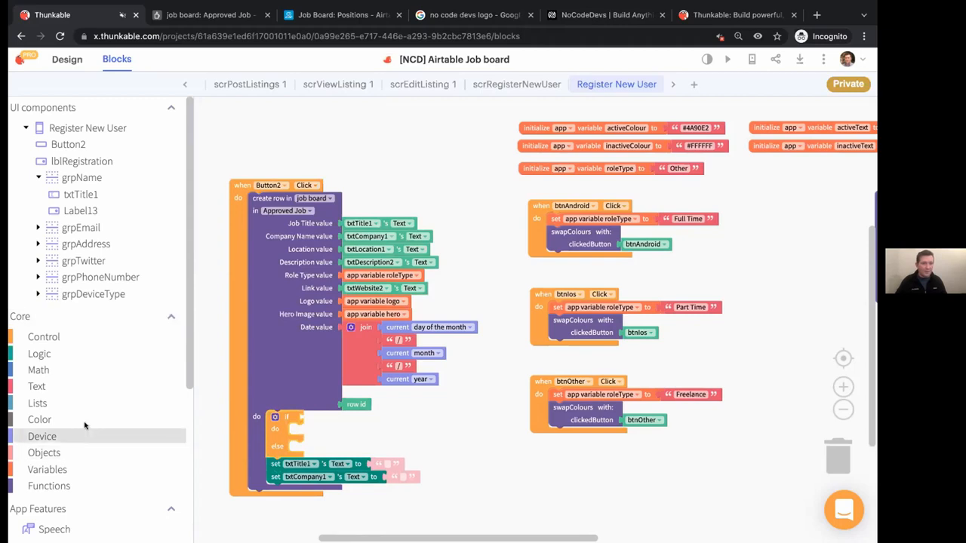
click(82, 386)
drag(253, 401, 358, 419)
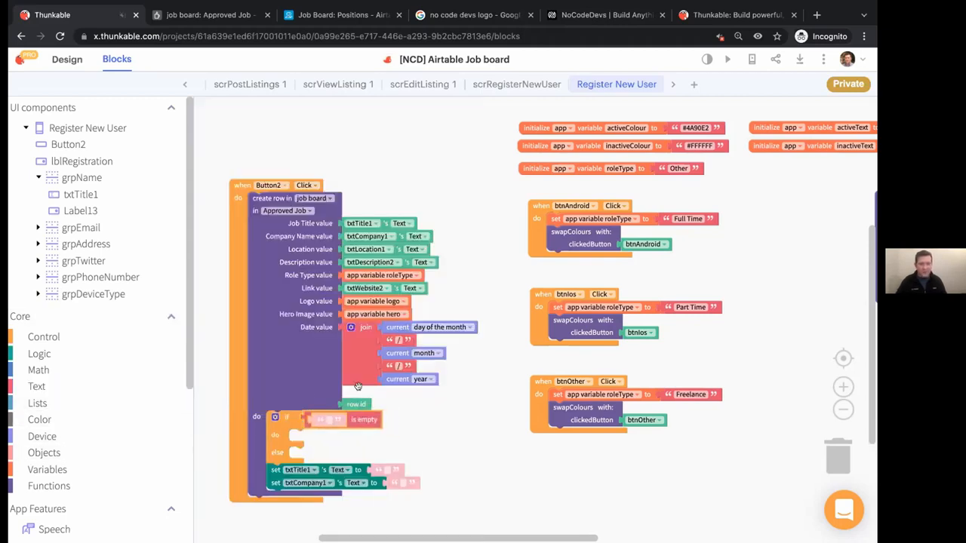
click(381, 223)
key(super+c)
key(super+v)
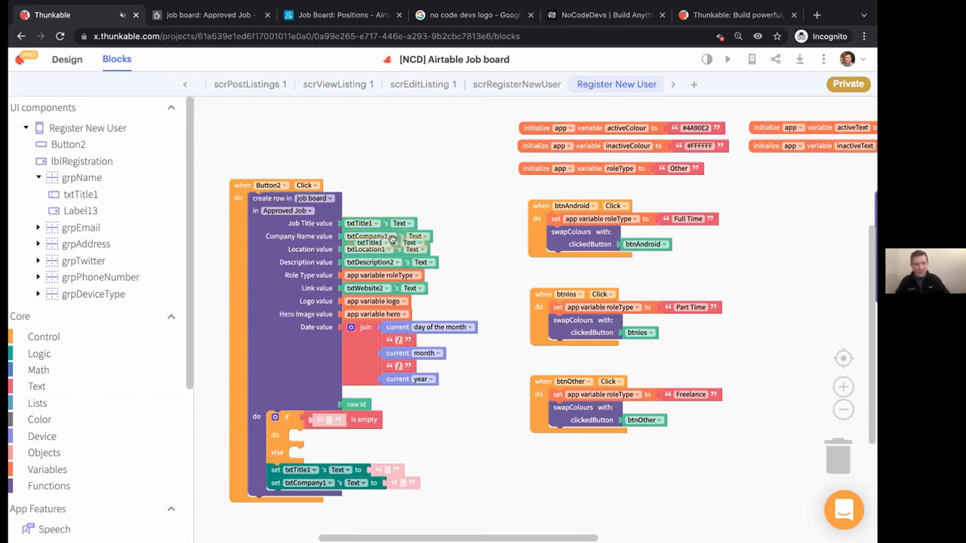
drag(392, 240, 349, 419)
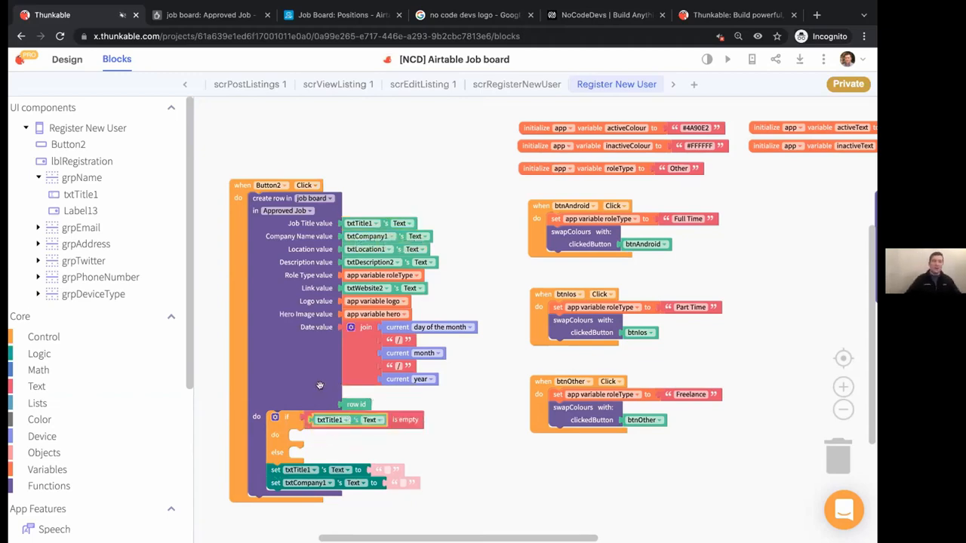
- Add an else-if branch to the if block, with the condition that txtCompany1's Text is empty
click(275, 417)
drag(275, 355, 323, 370)
click(403, 420)
key(ctrl+c)
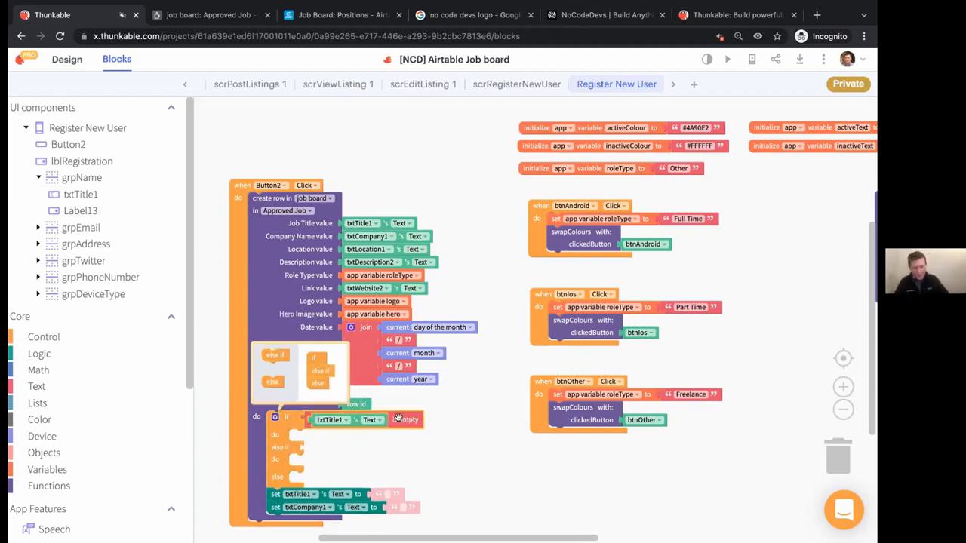
key(ctrl+v)
drag(398, 437, 386, 450)
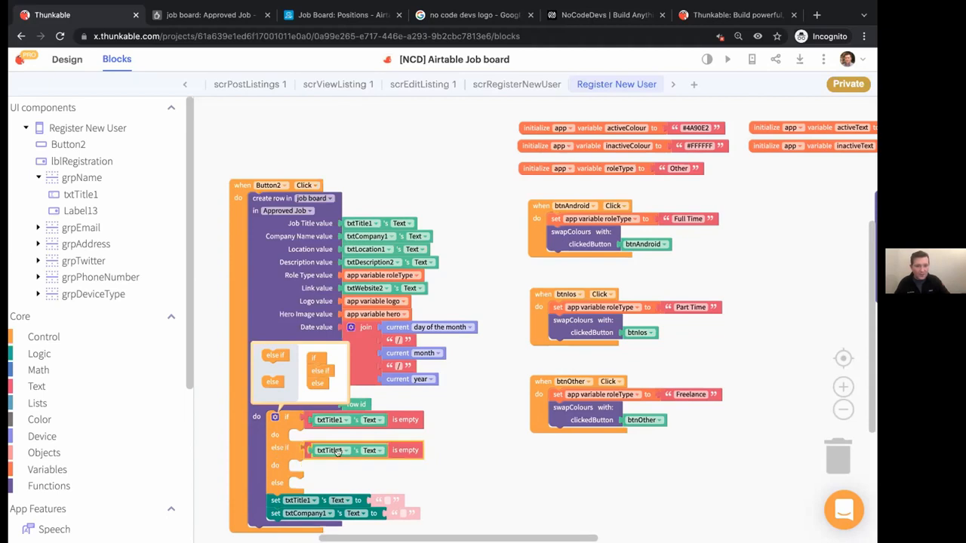
click(336, 451)
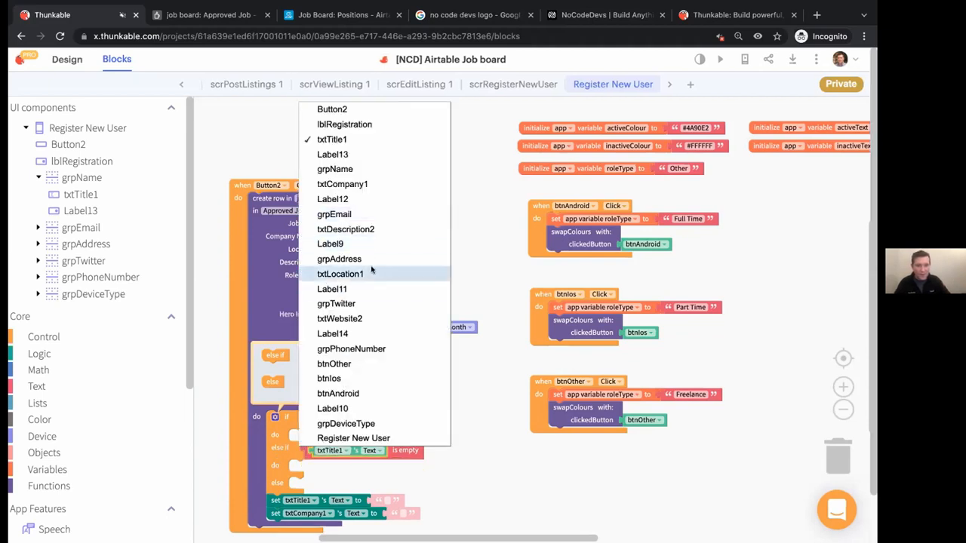
click(367, 183)
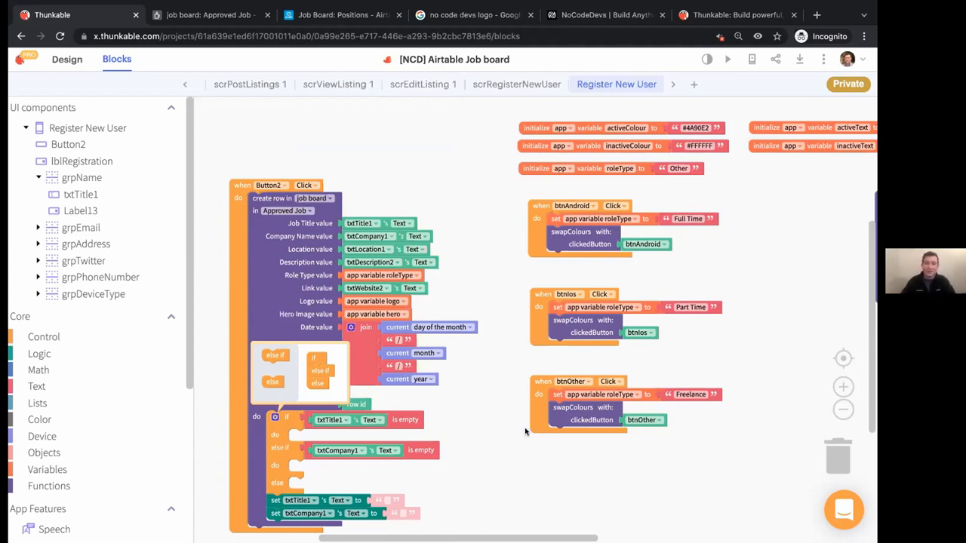
click(274, 417)
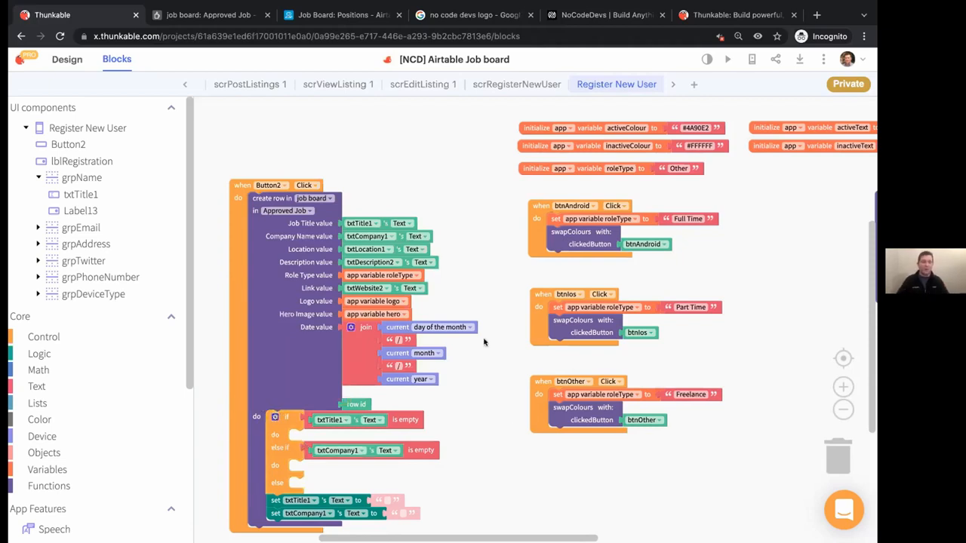